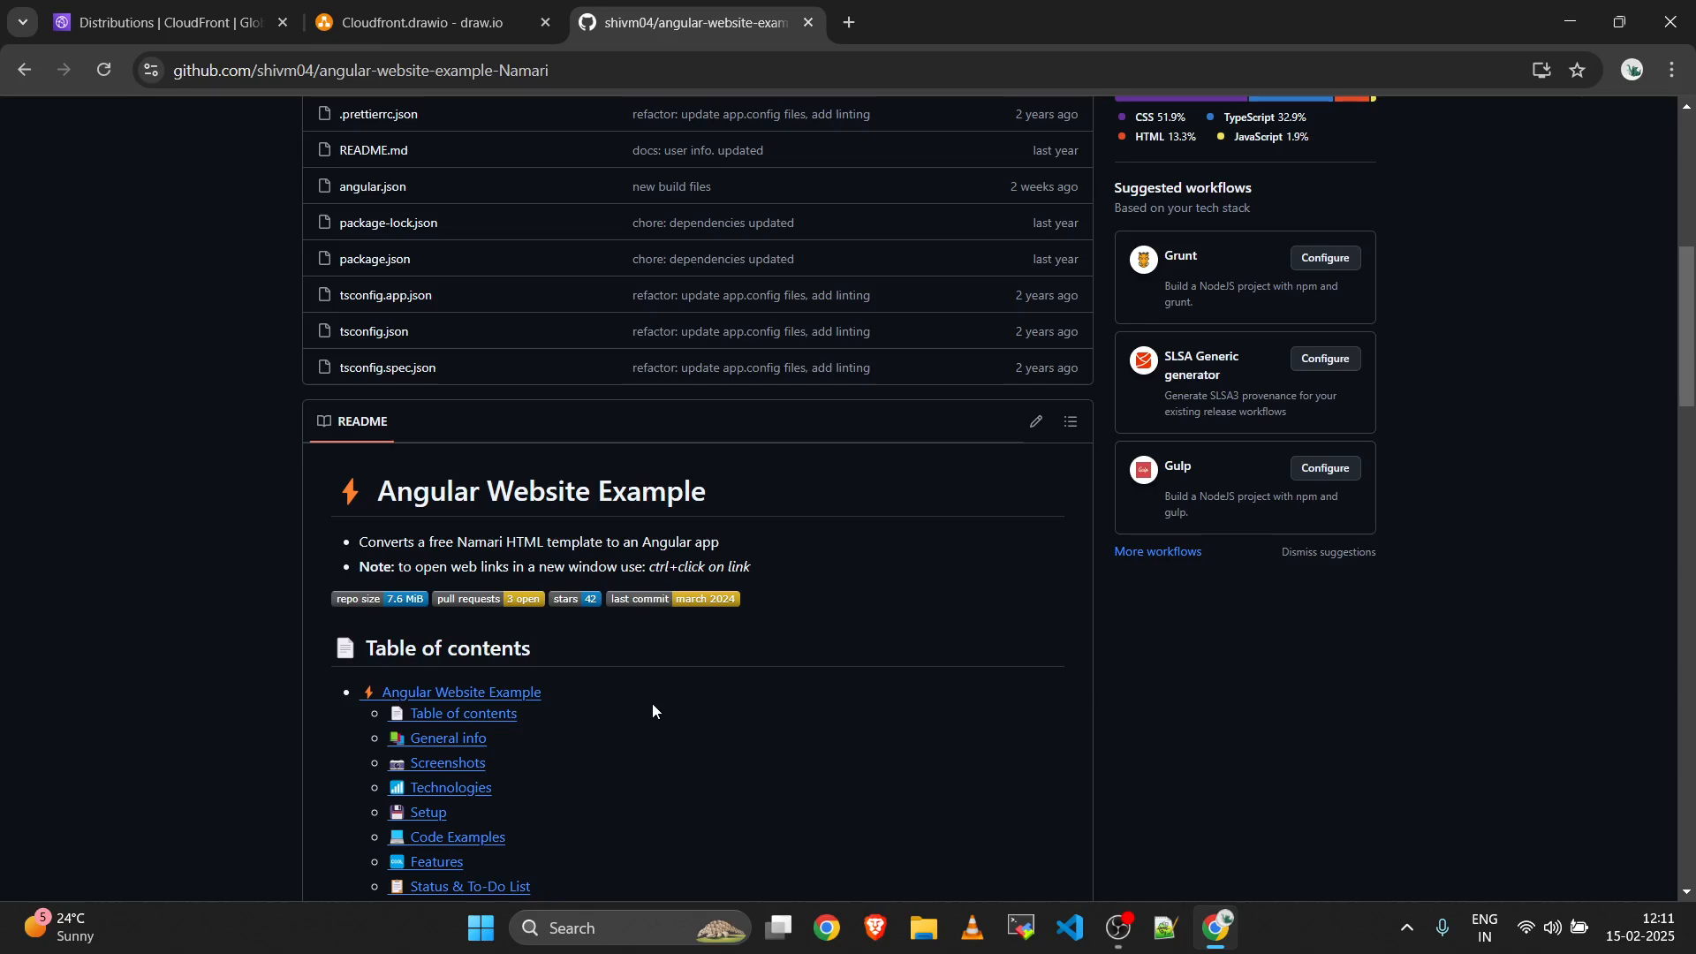
# Examine the built files in the repository's dist/angular-website-example folder and return to the repository root.
pyautogui.scroll(5, 652, 710)
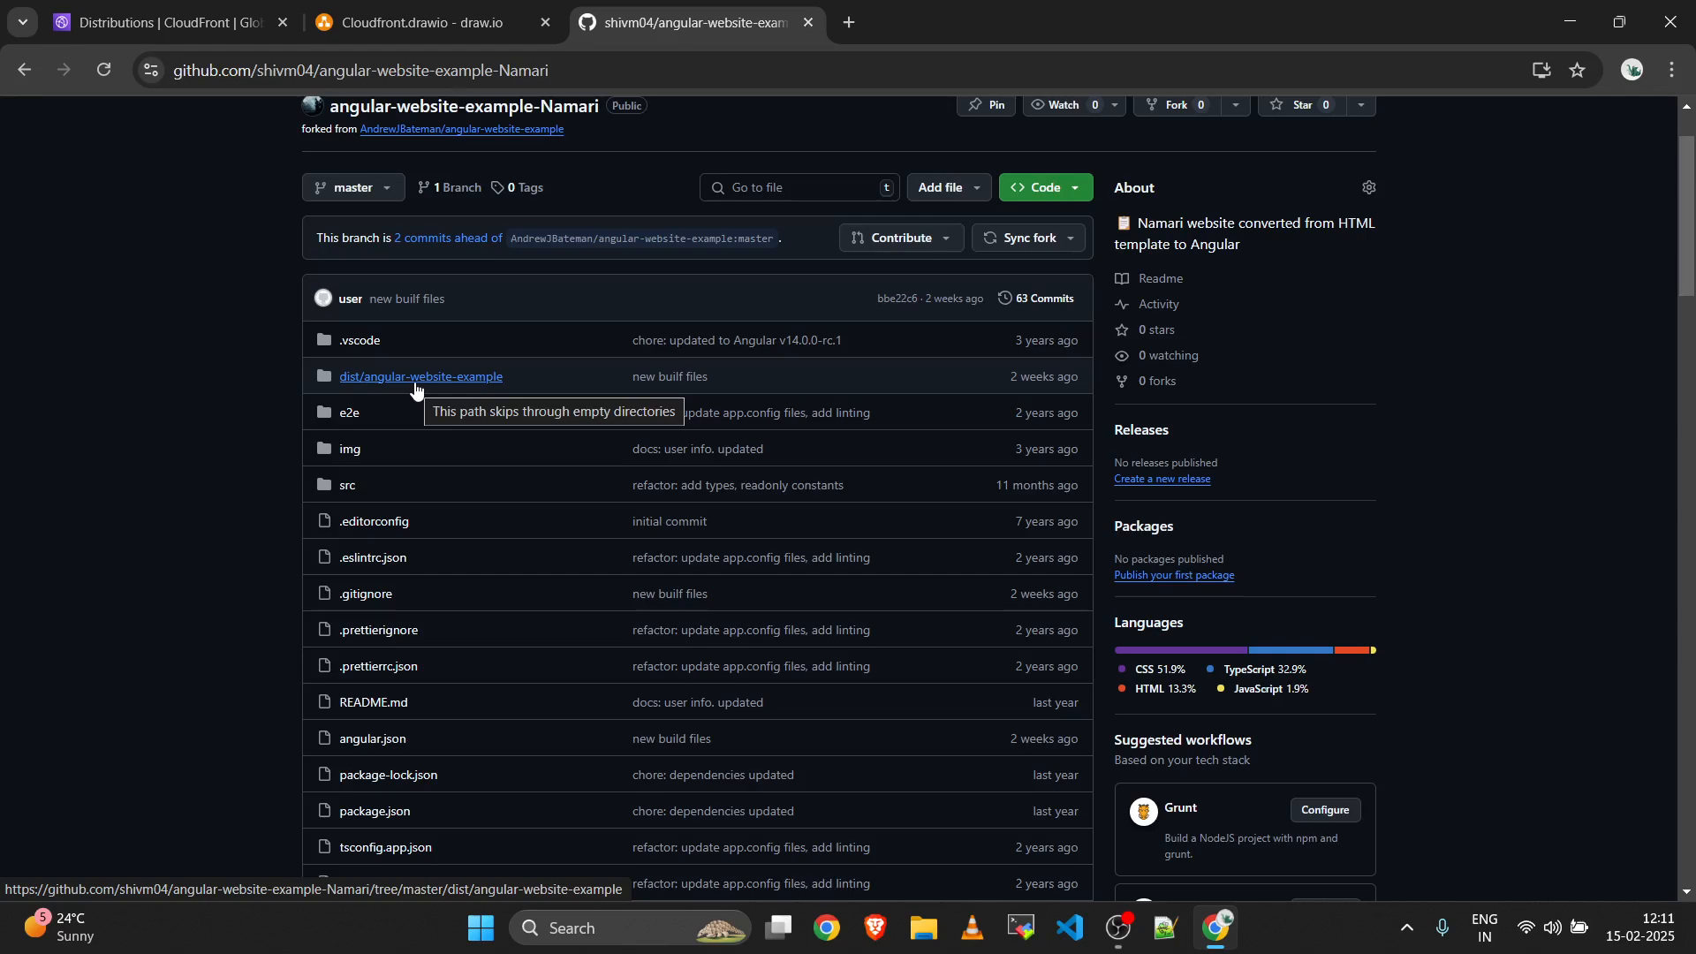
pyautogui.click(415, 379)
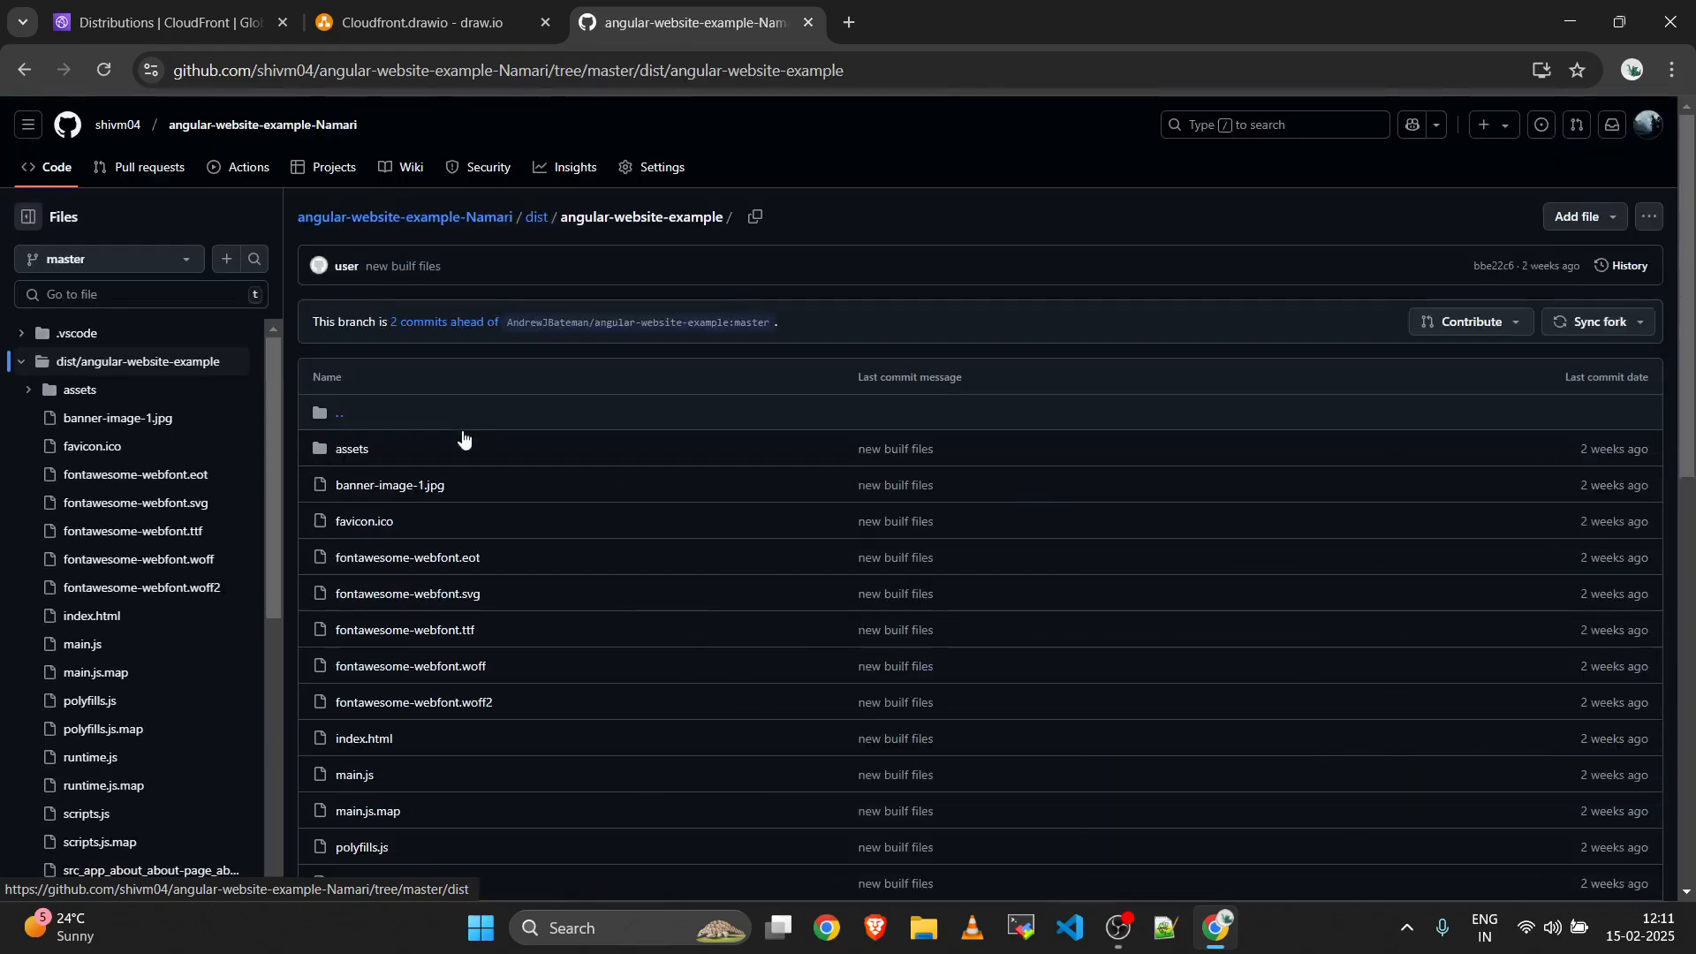
pyautogui.scroll(-10, 459, 439)
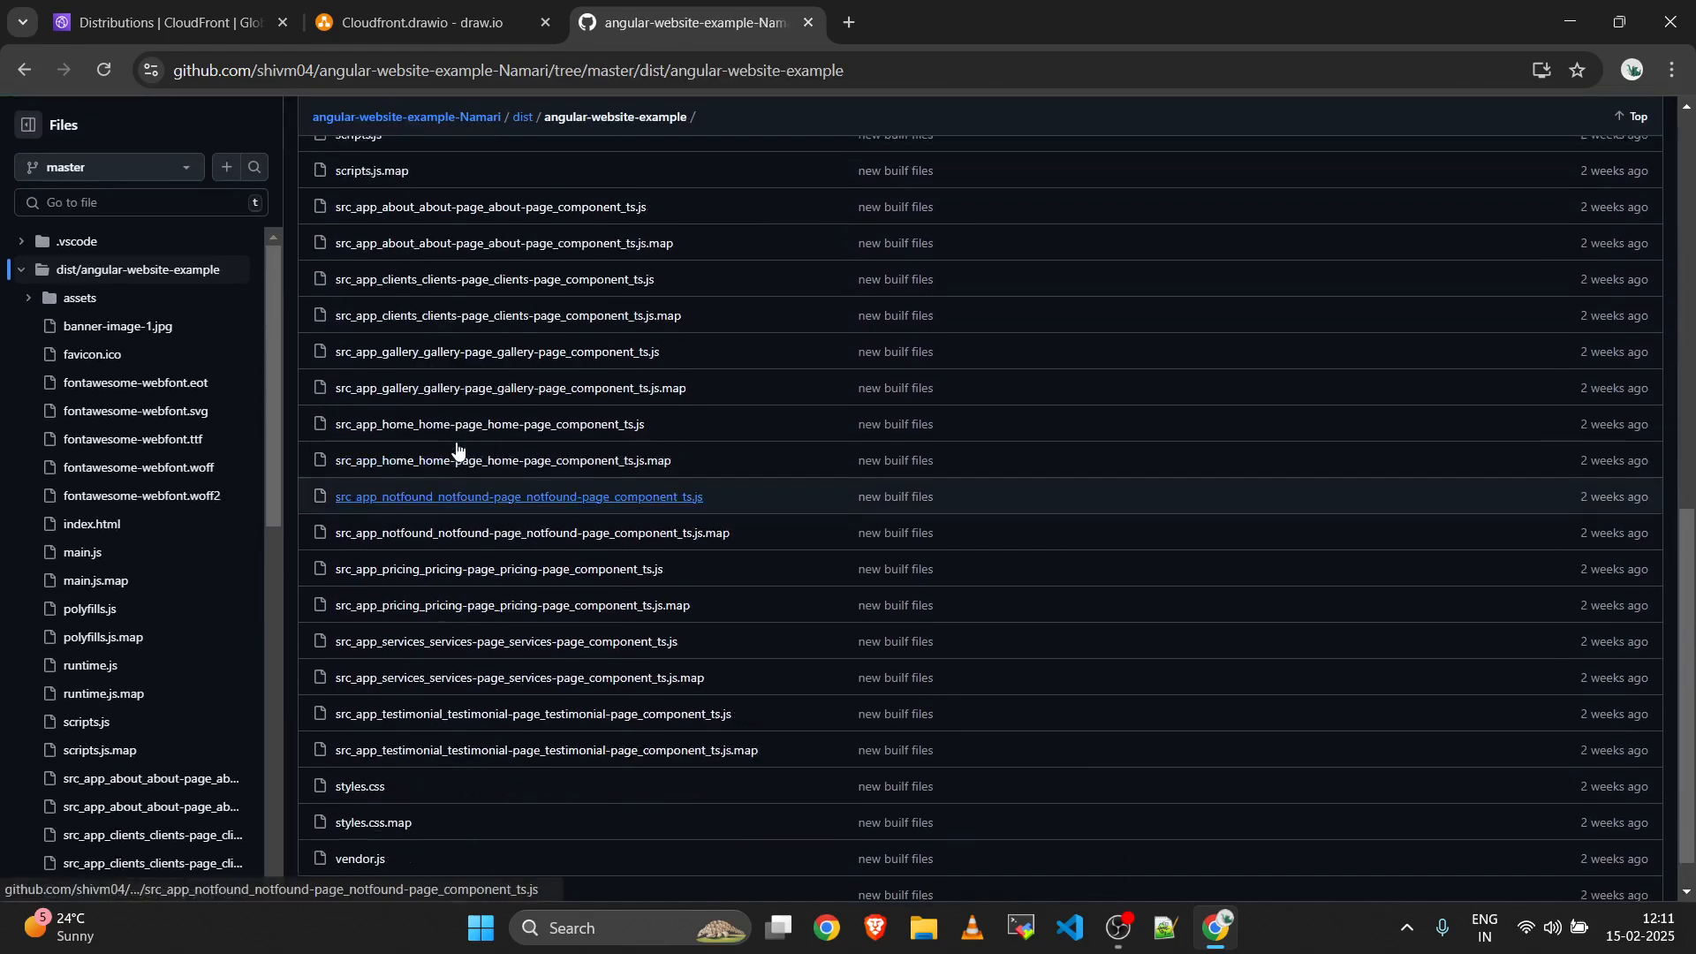
pyautogui.scroll(10, 457, 446)
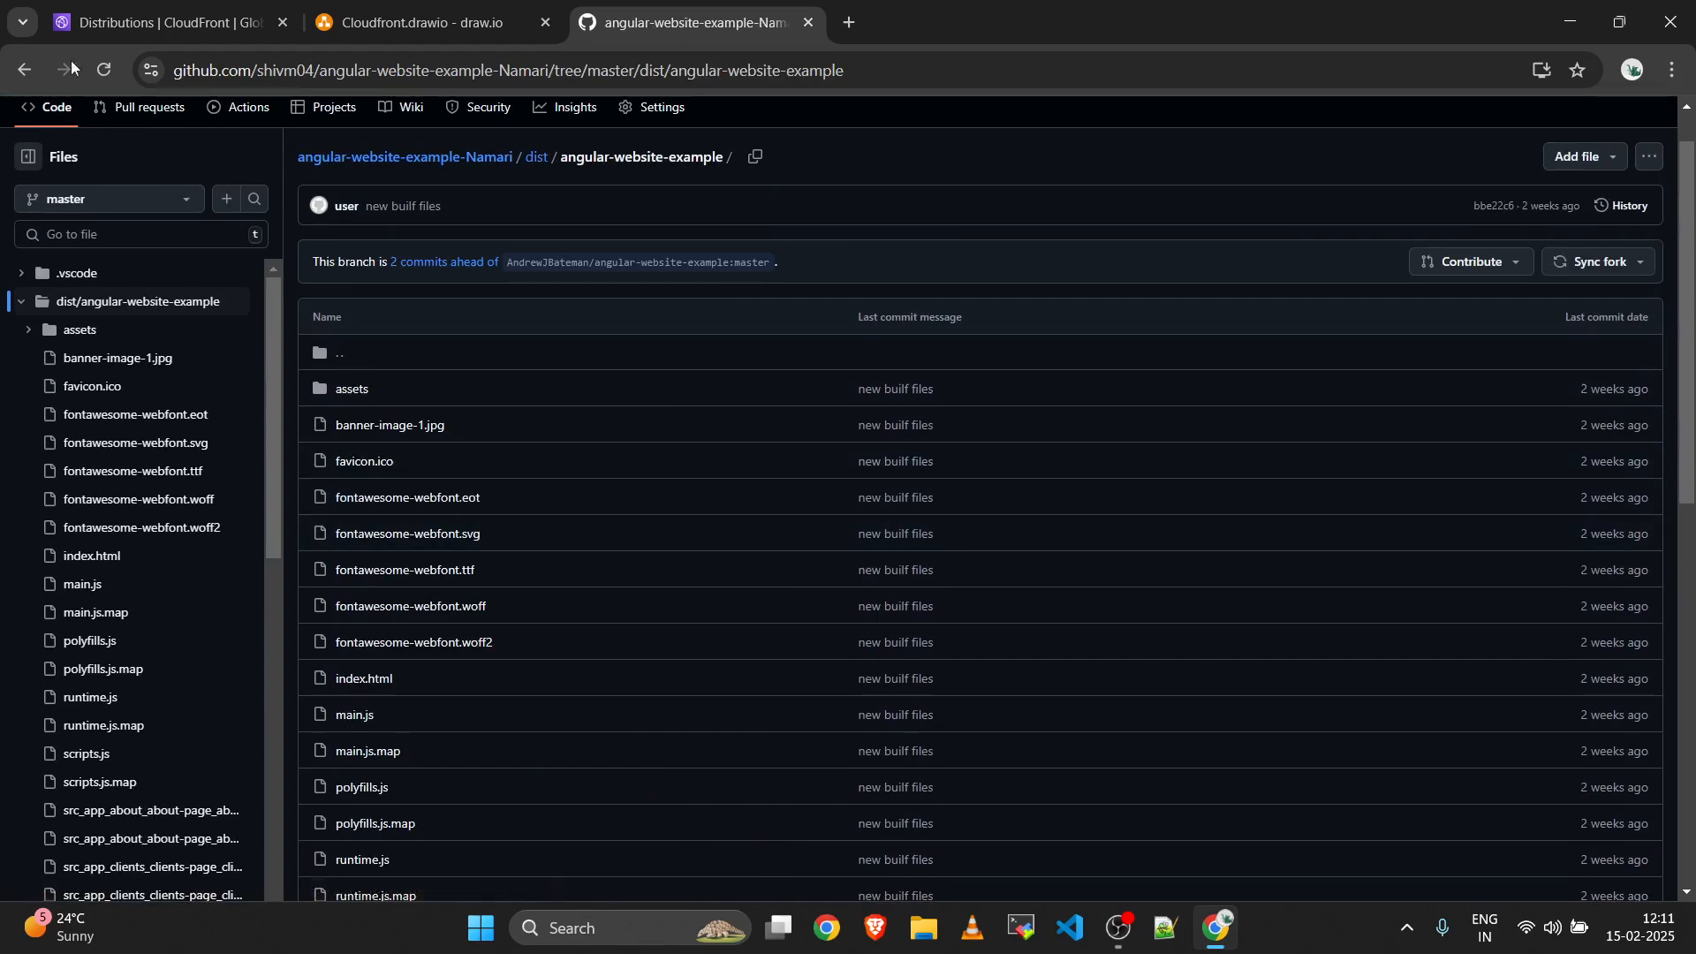
pyautogui.click(3, 68)
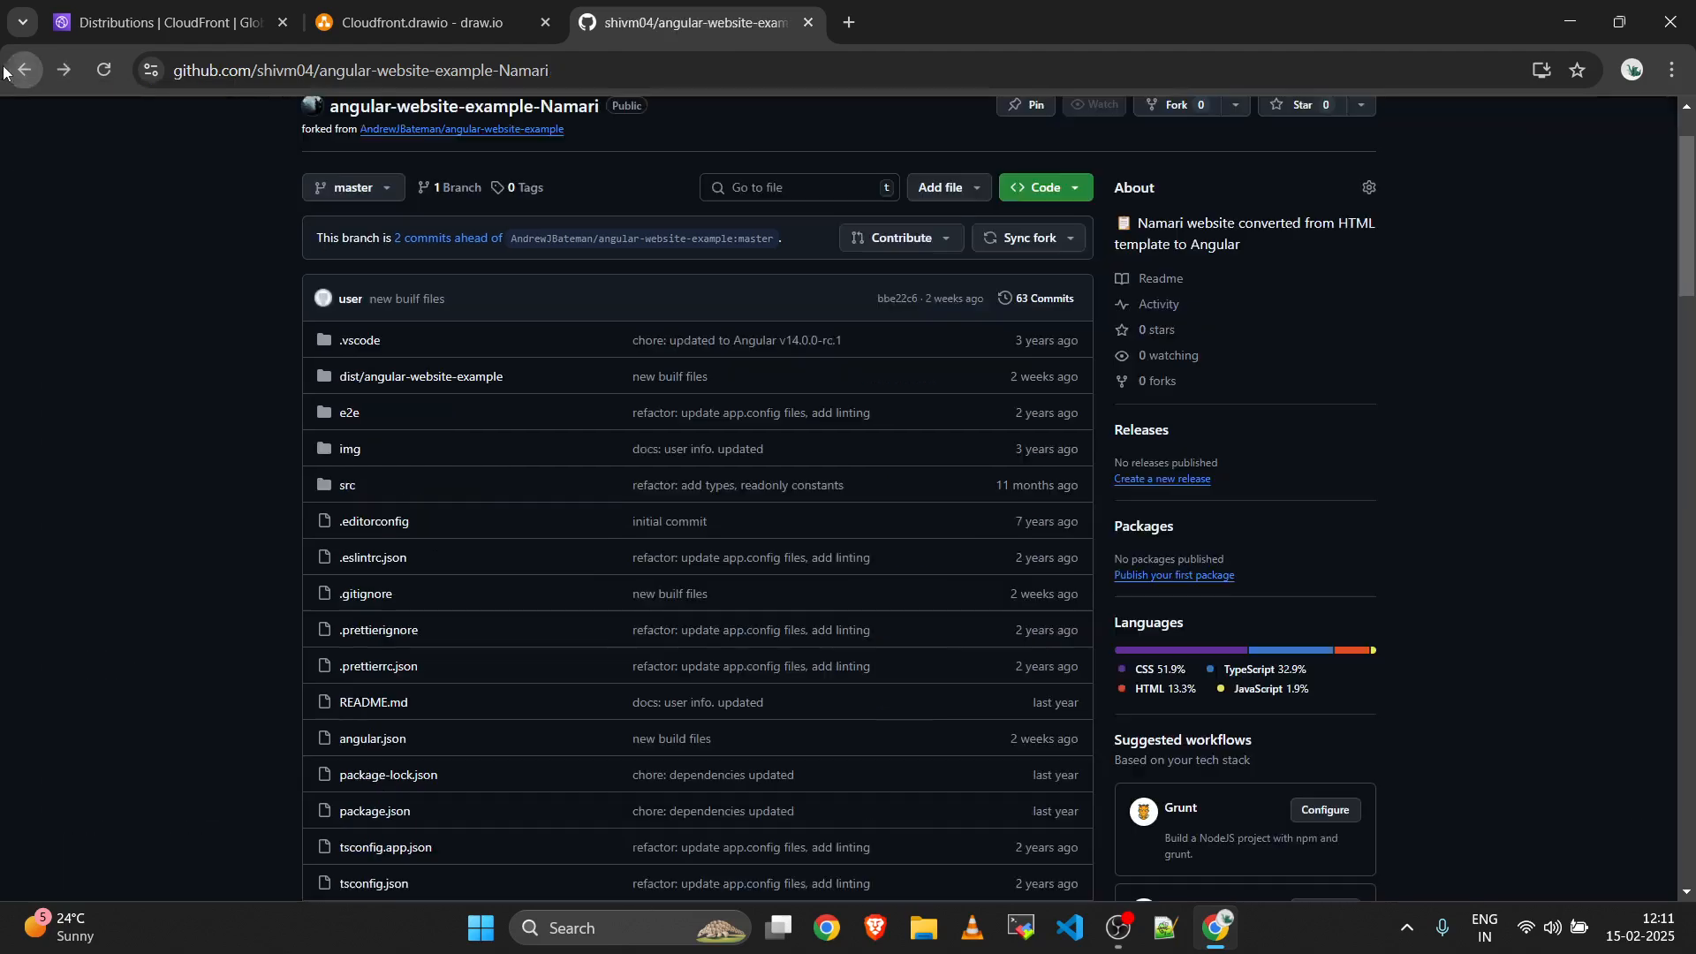
pyautogui.scroll(1, 405, 389)
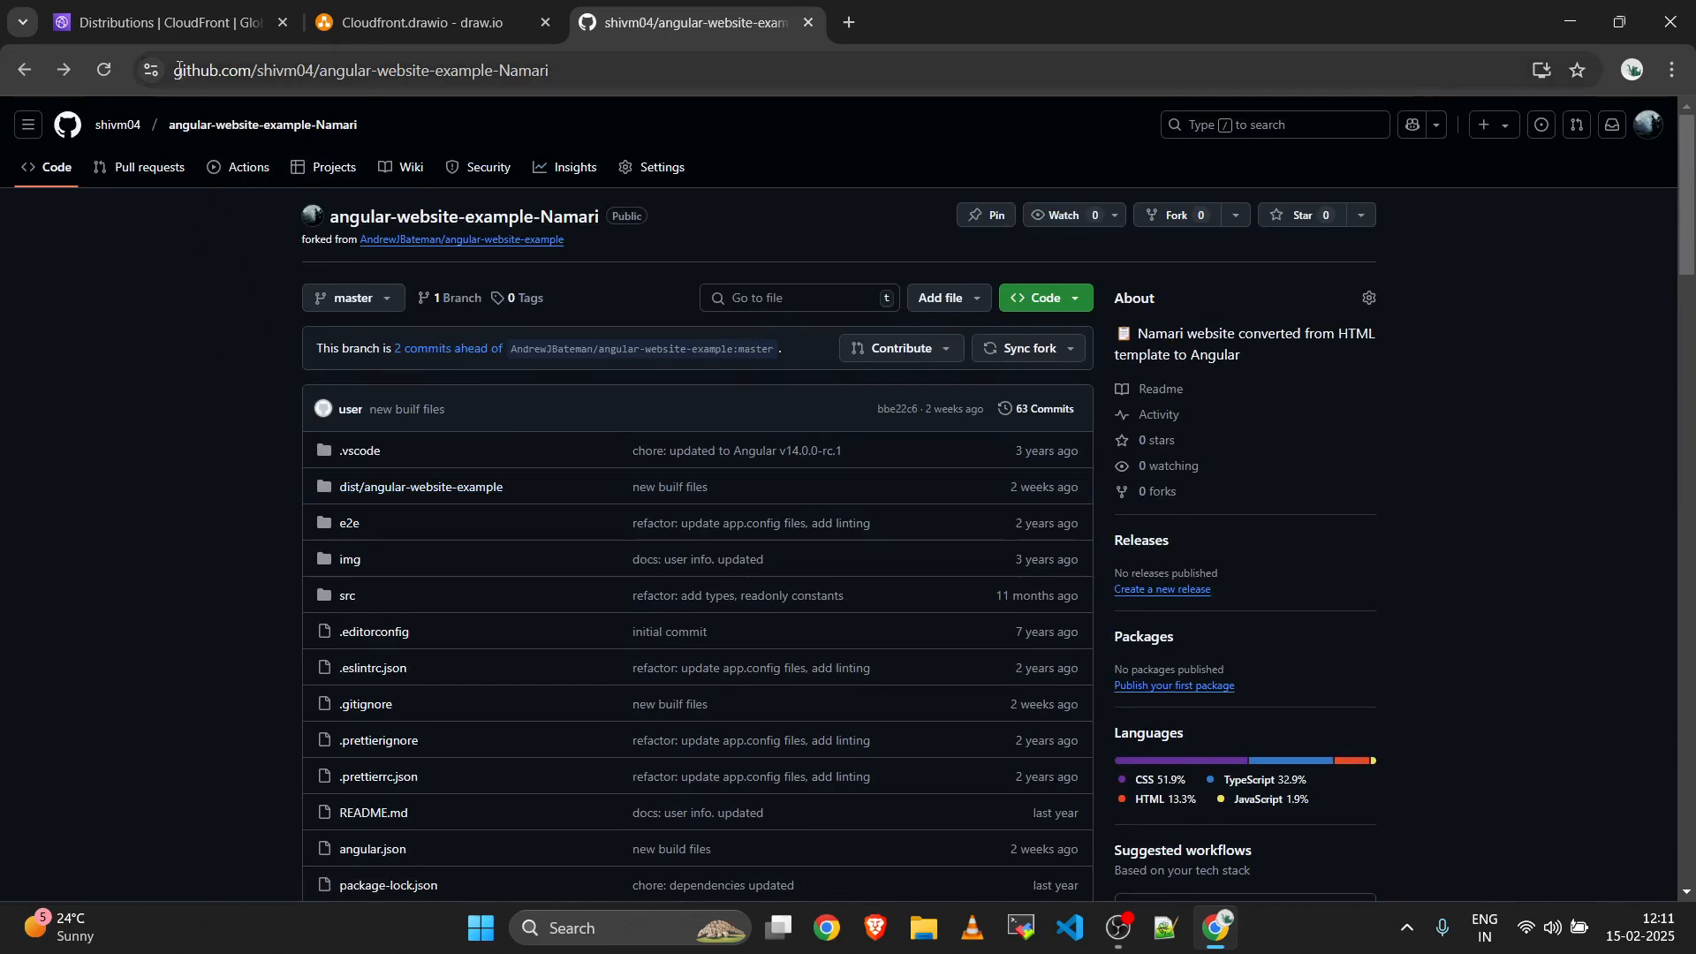
# Switch to the AWS console, open S3 in a separate browser tab and show its general purpose buckets.
pyautogui.click(168, 22)
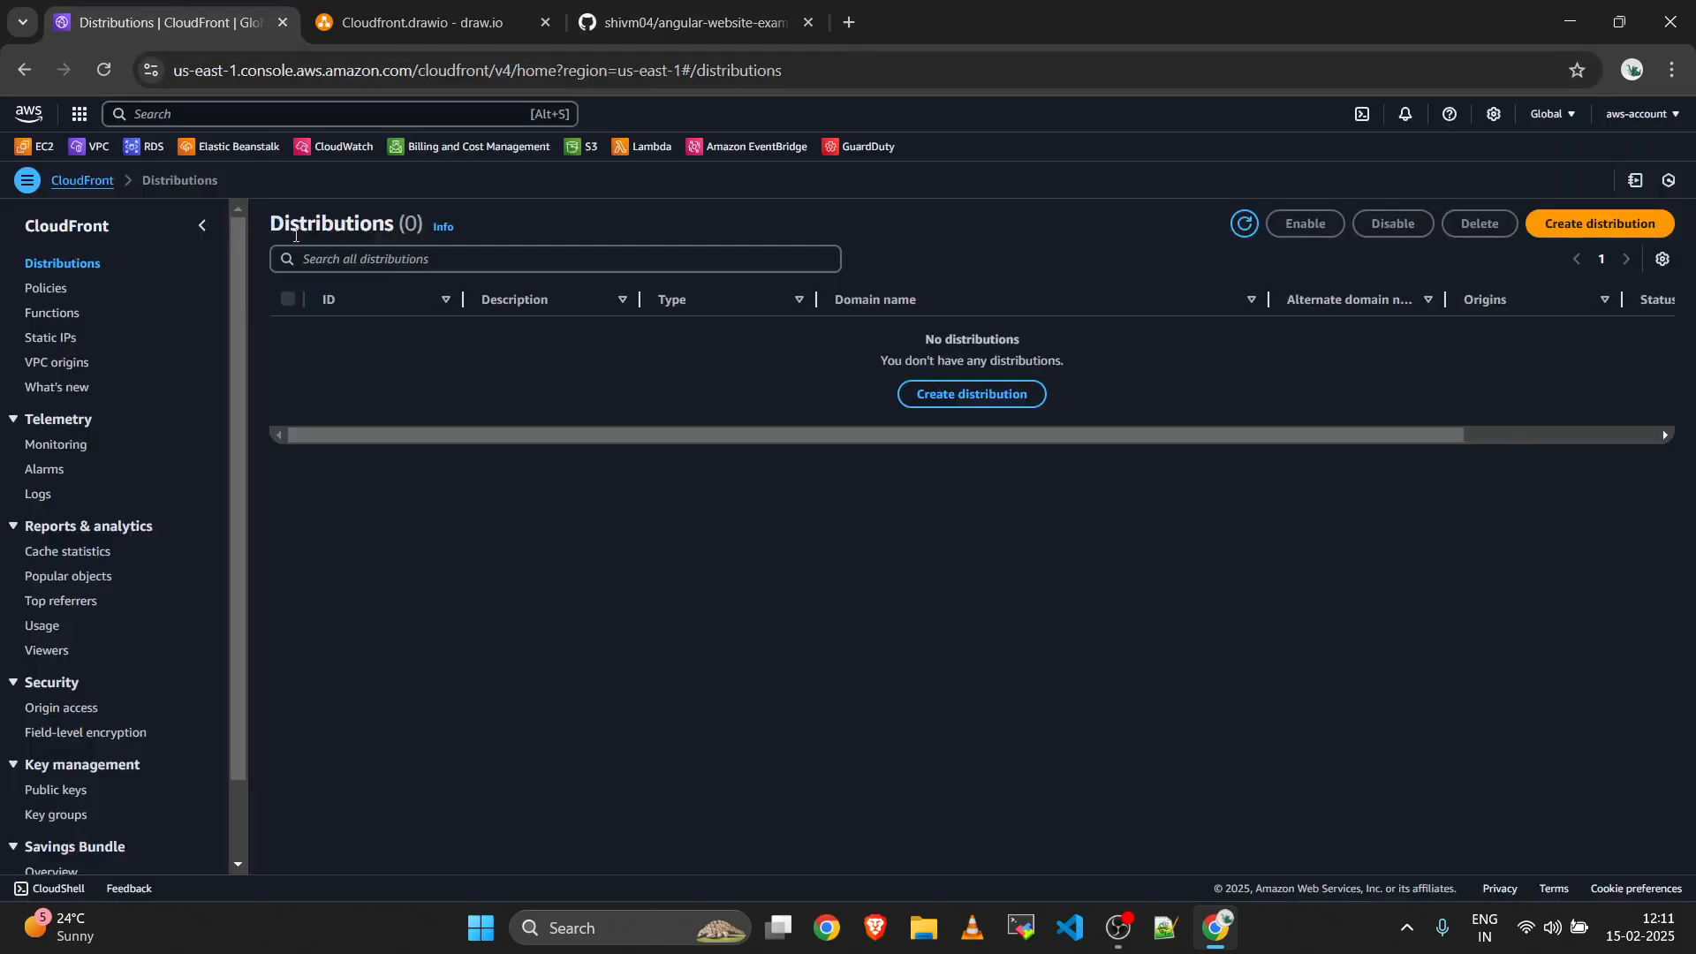
pyautogui.click(324, 119)
pyautogui.write('s3')
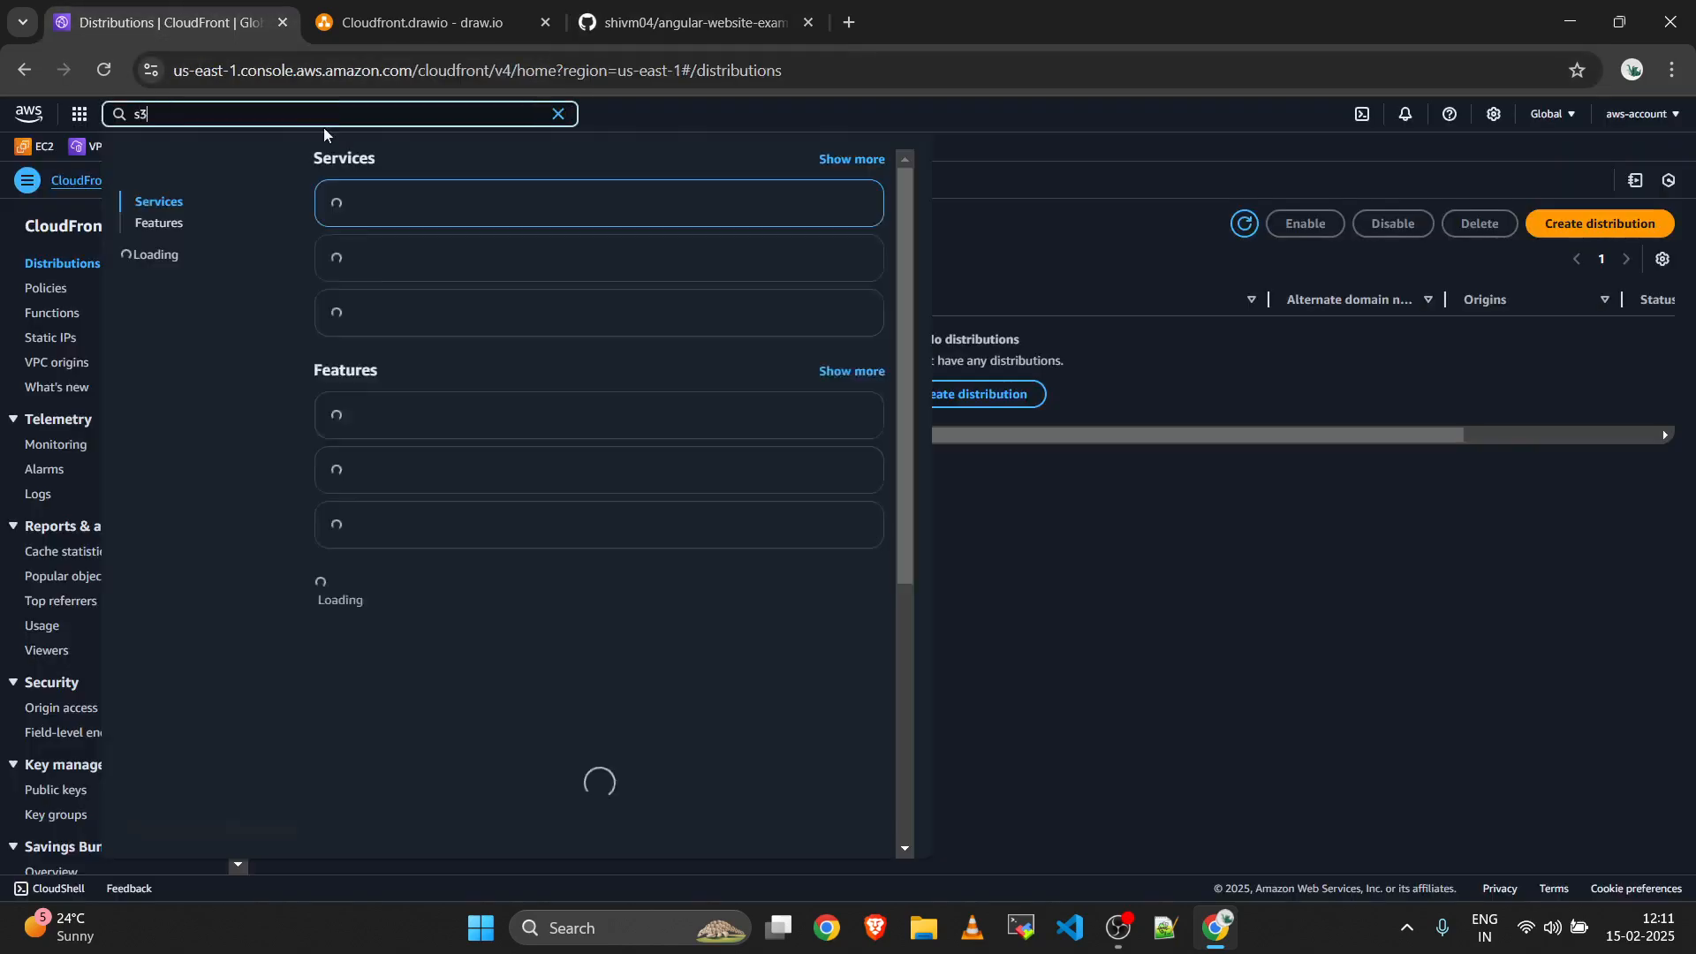
pyautogui.rightClick(378, 204)
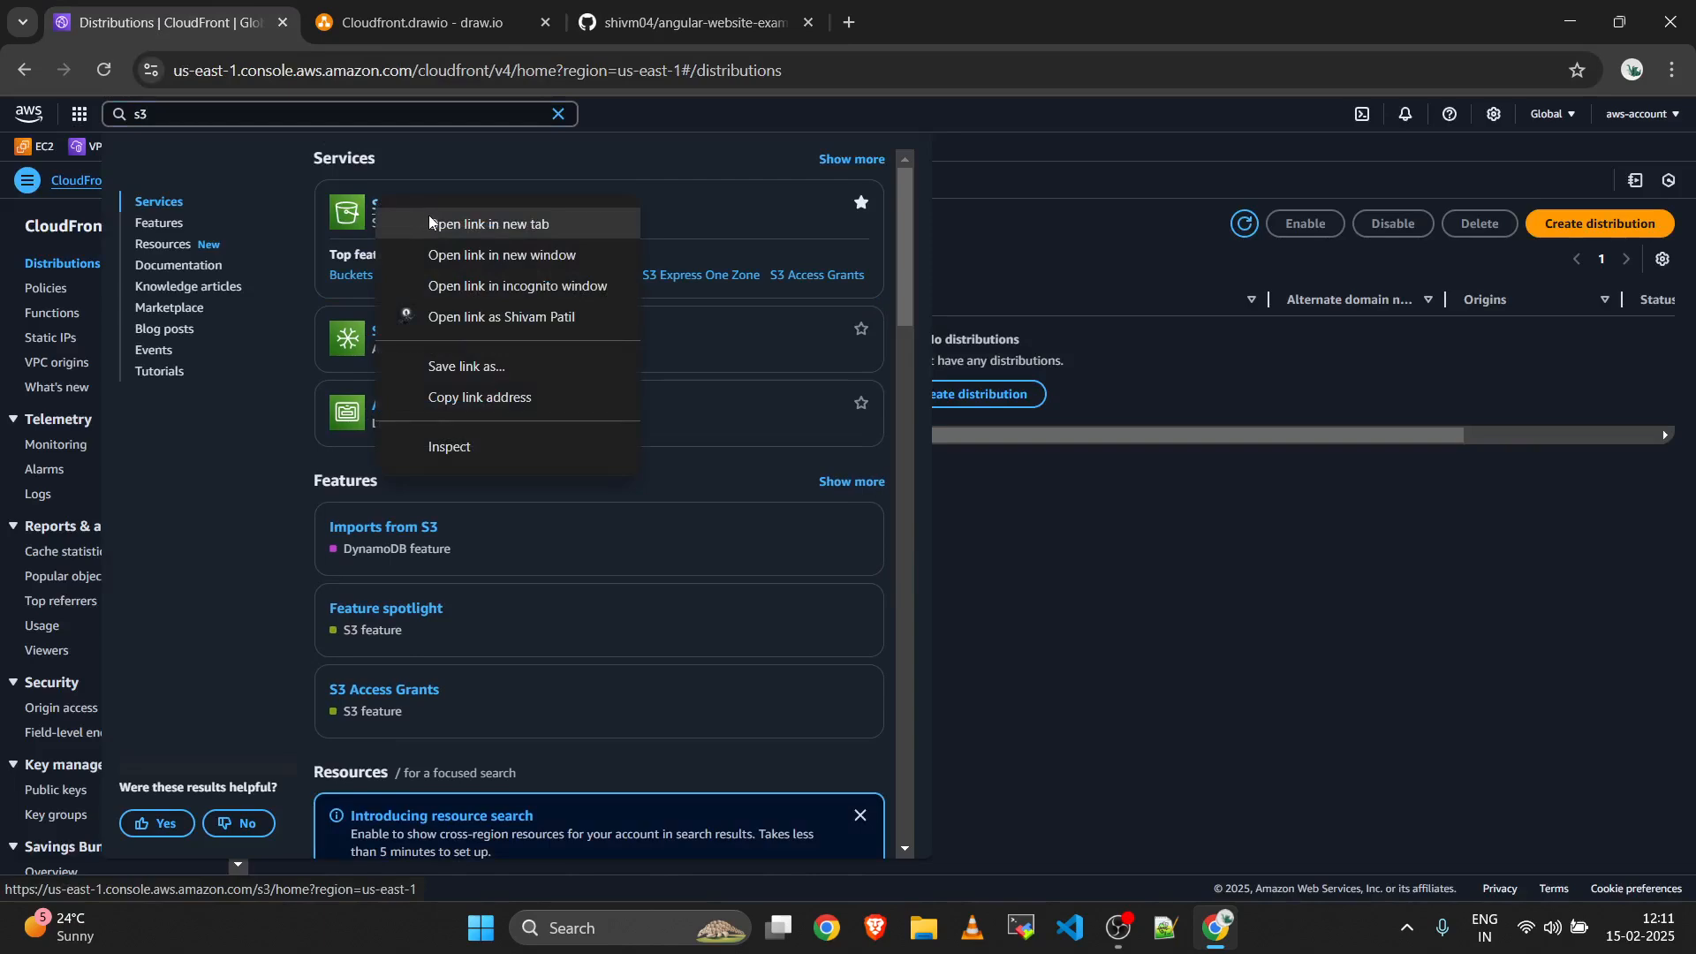
pyautogui.click(432, 223)
pyautogui.click(558, 113)
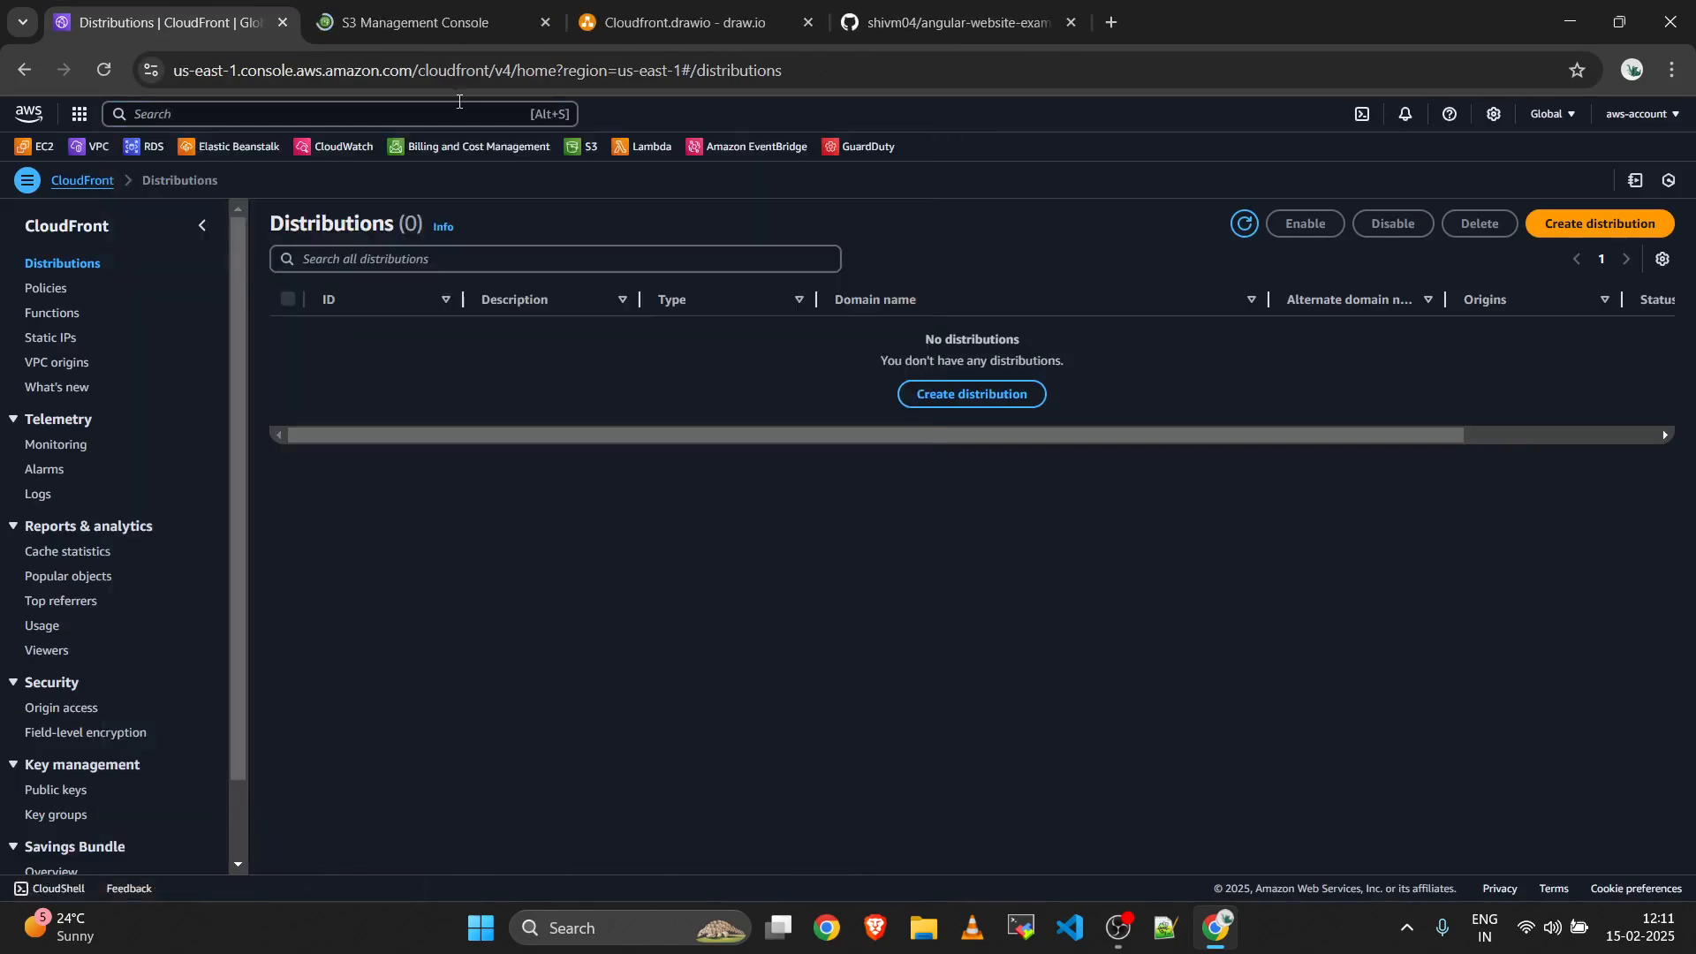
pyautogui.click(392, 24)
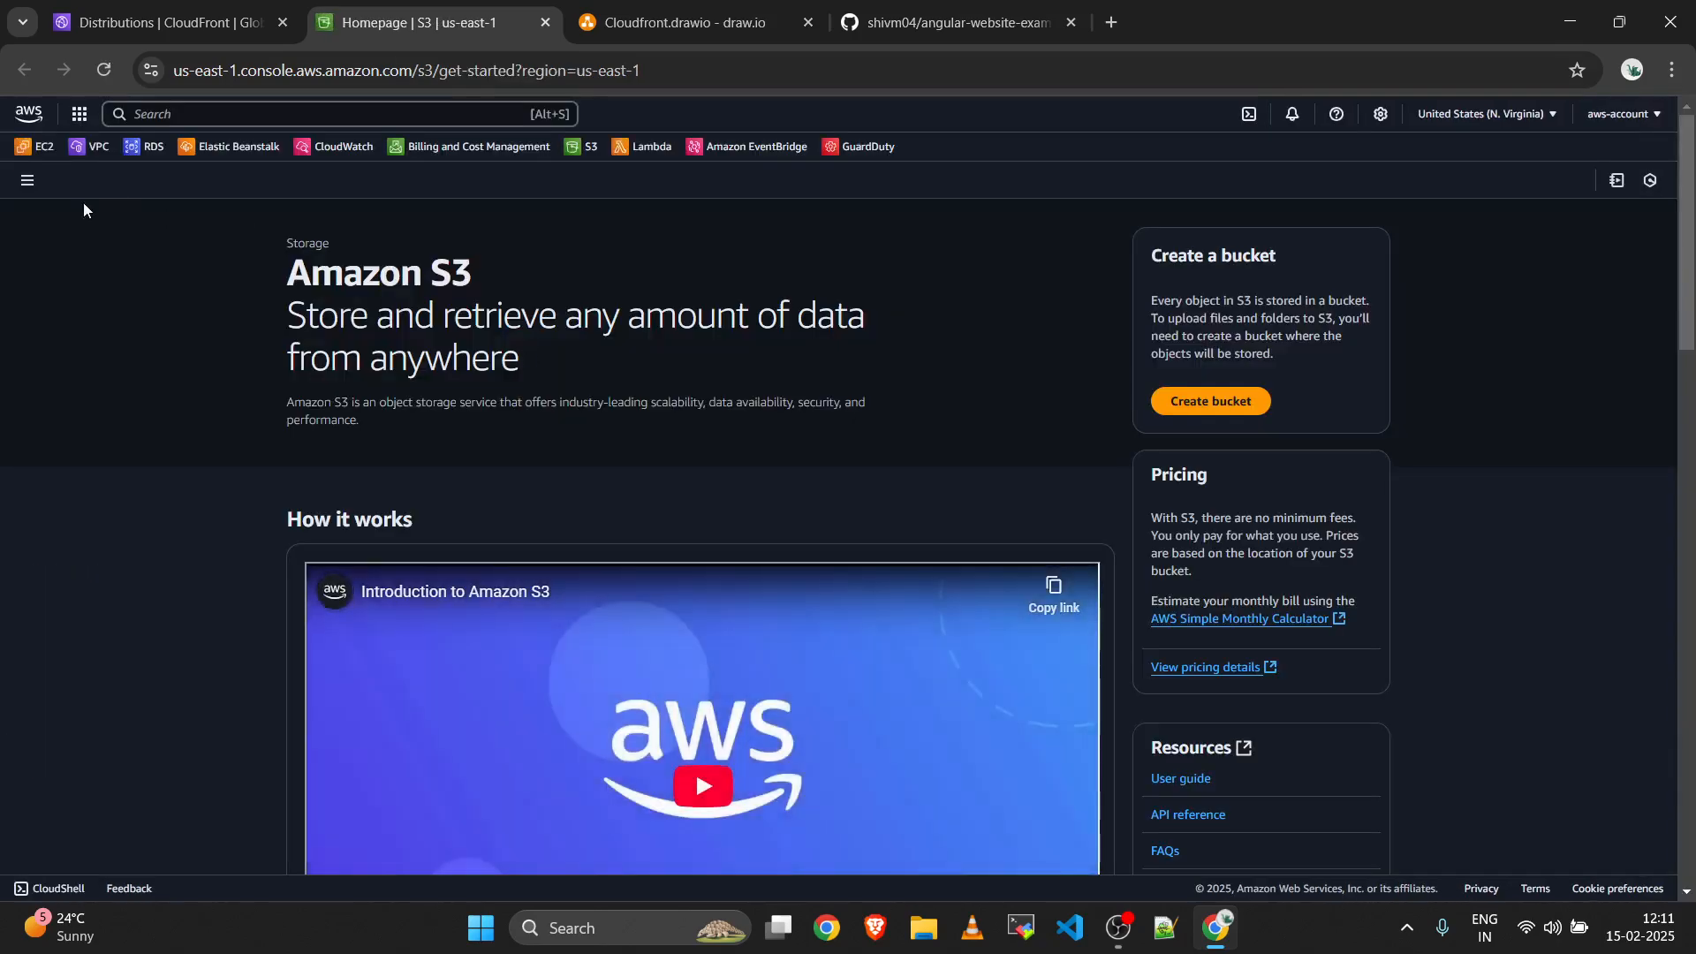
pyautogui.click(25, 182)
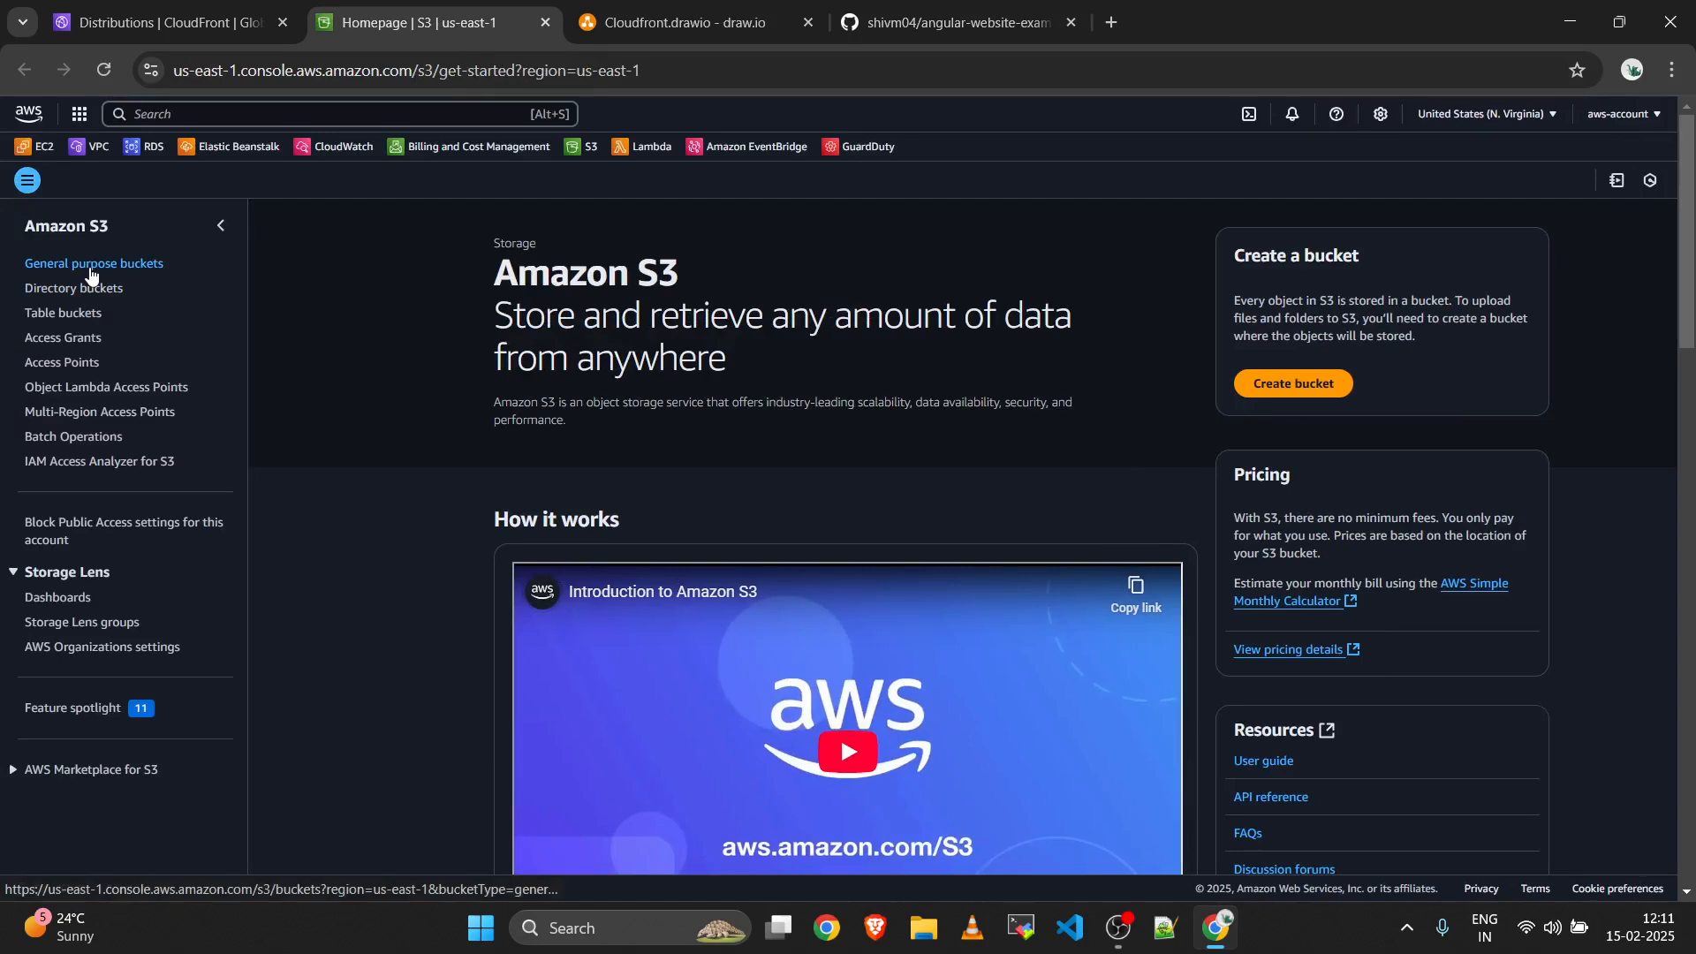
pyautogui.click(90, 264)
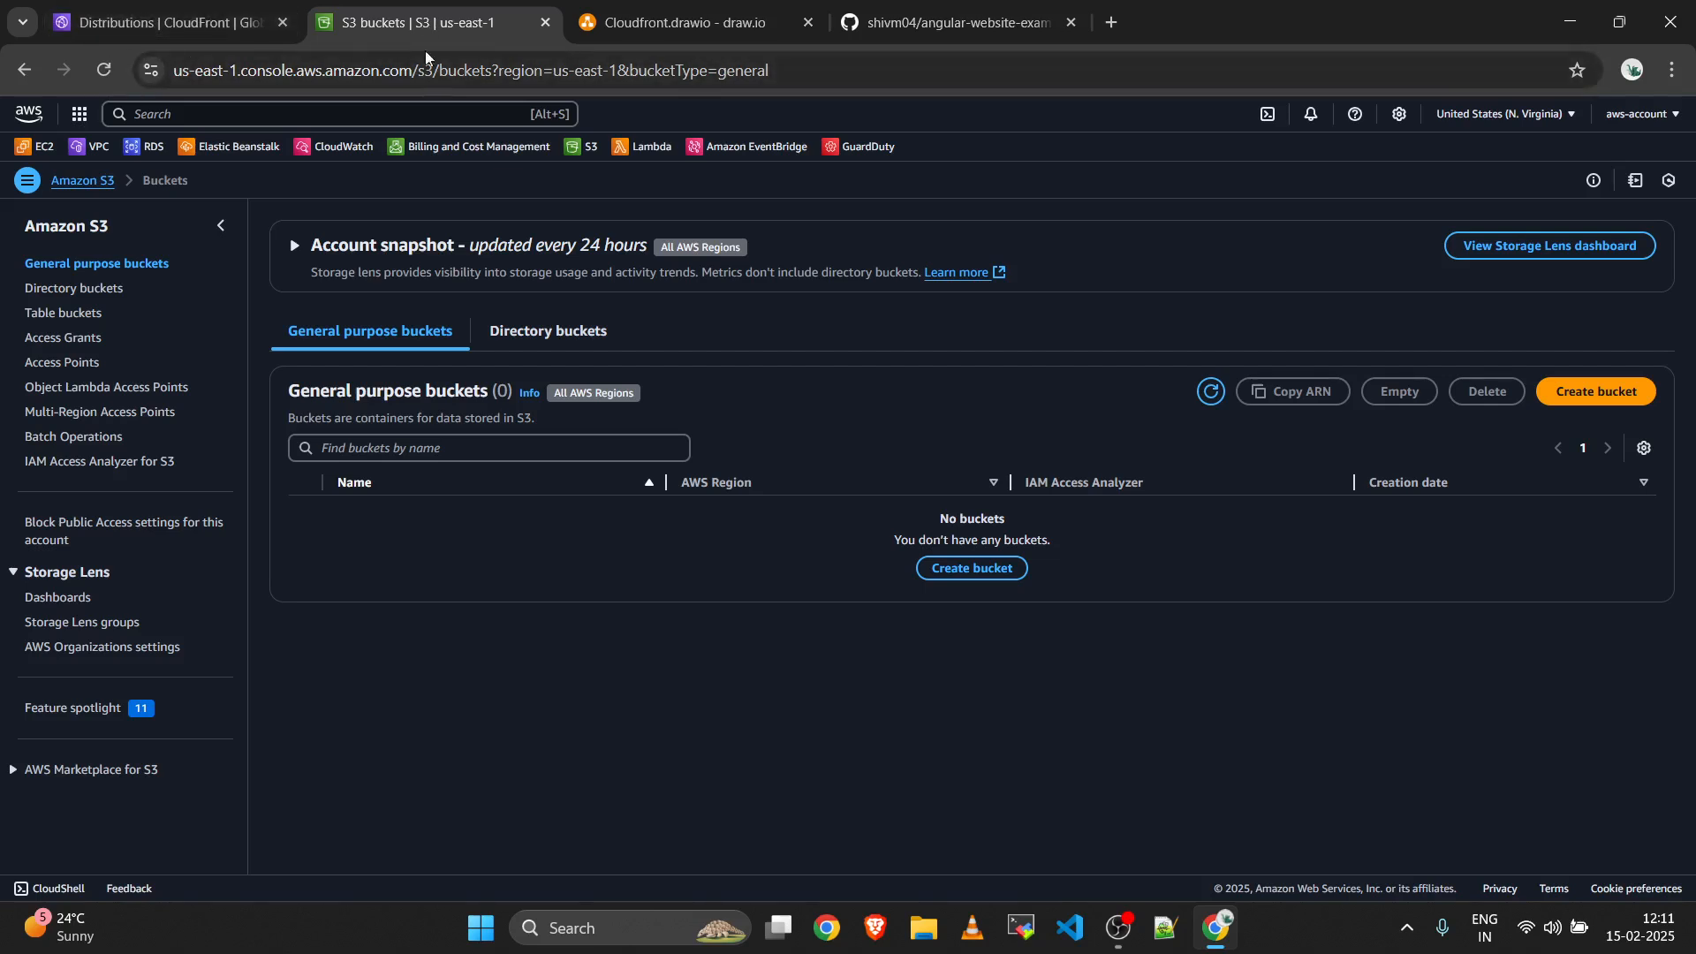
# Start creating a general purpose bucket and name it cloudfront-demo-devops-terrabyte.
pyautogui.click(1602, 395)
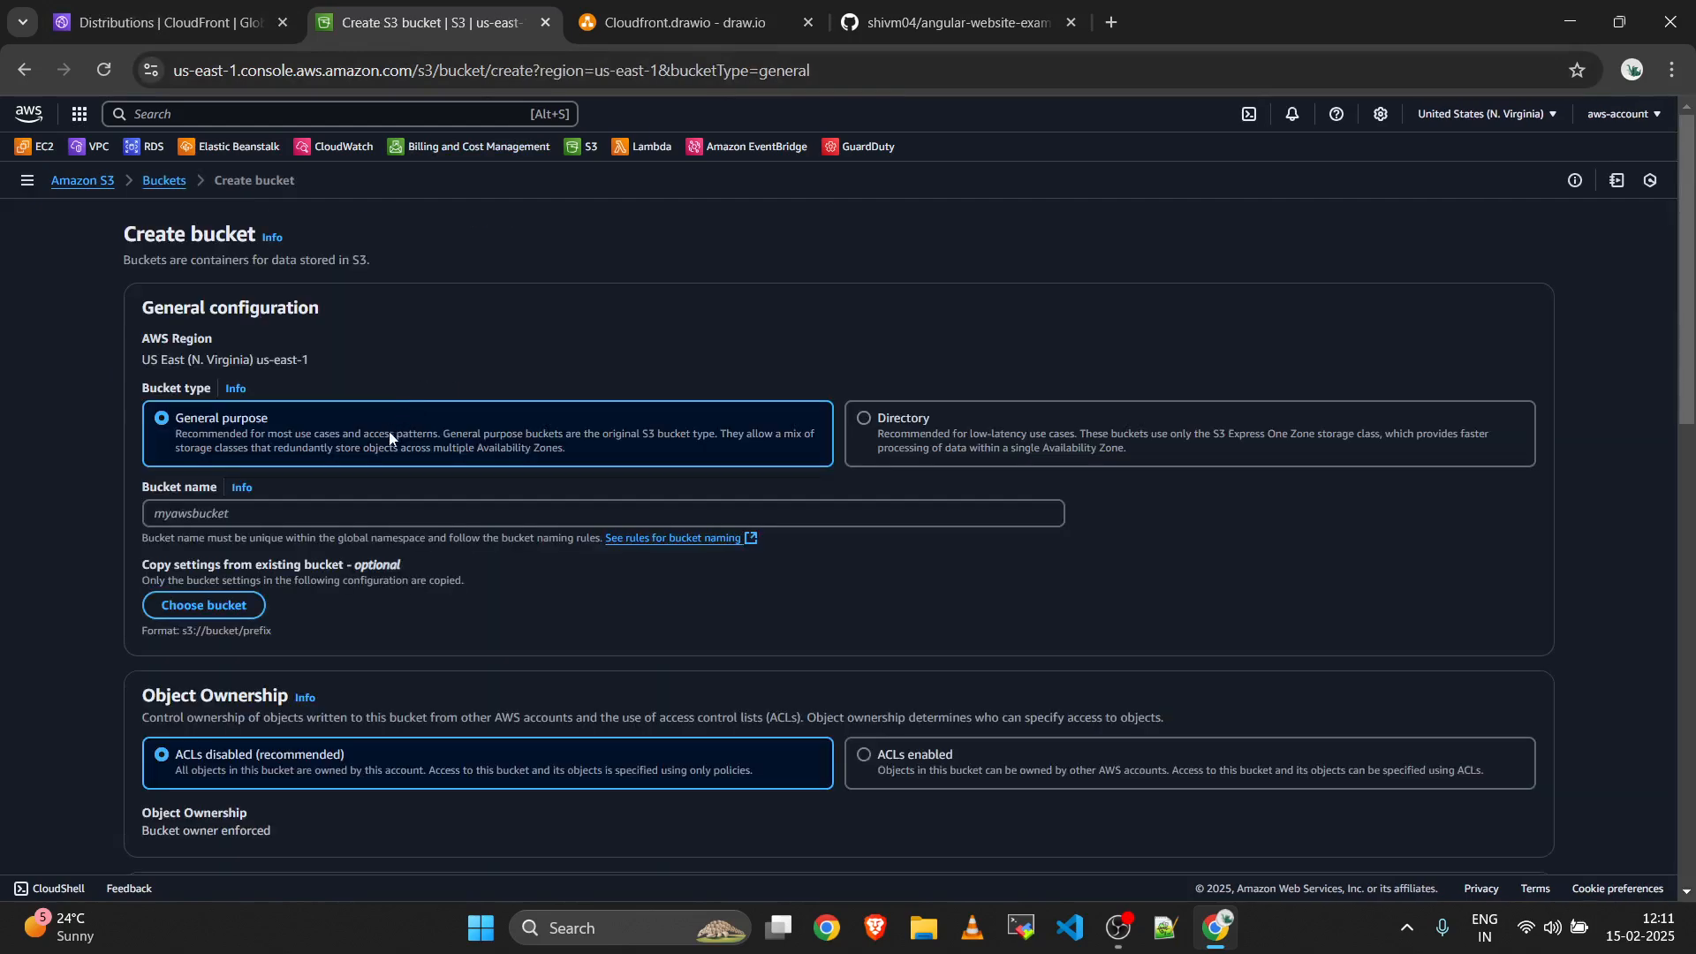
pyautogui.scroll(-2, 394, 432)
pyautogui.click(245, 284)
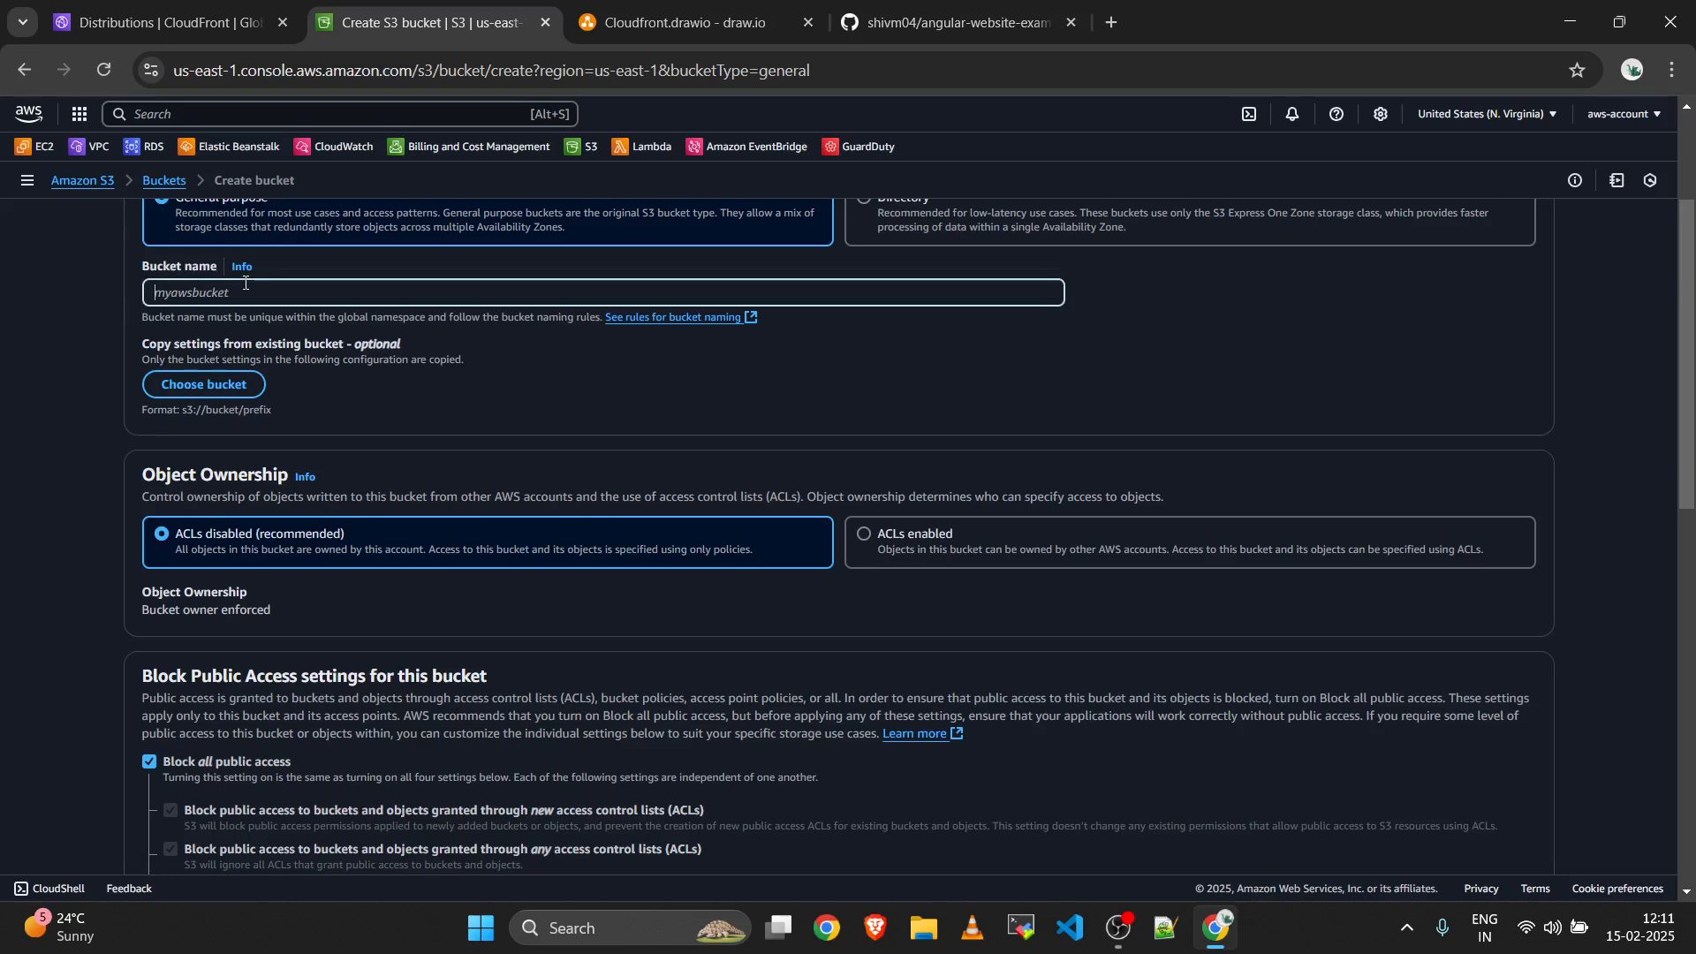
pyautogui.write('cloudfront-demo-devop[s')
pyautogui.press('BackSpace')
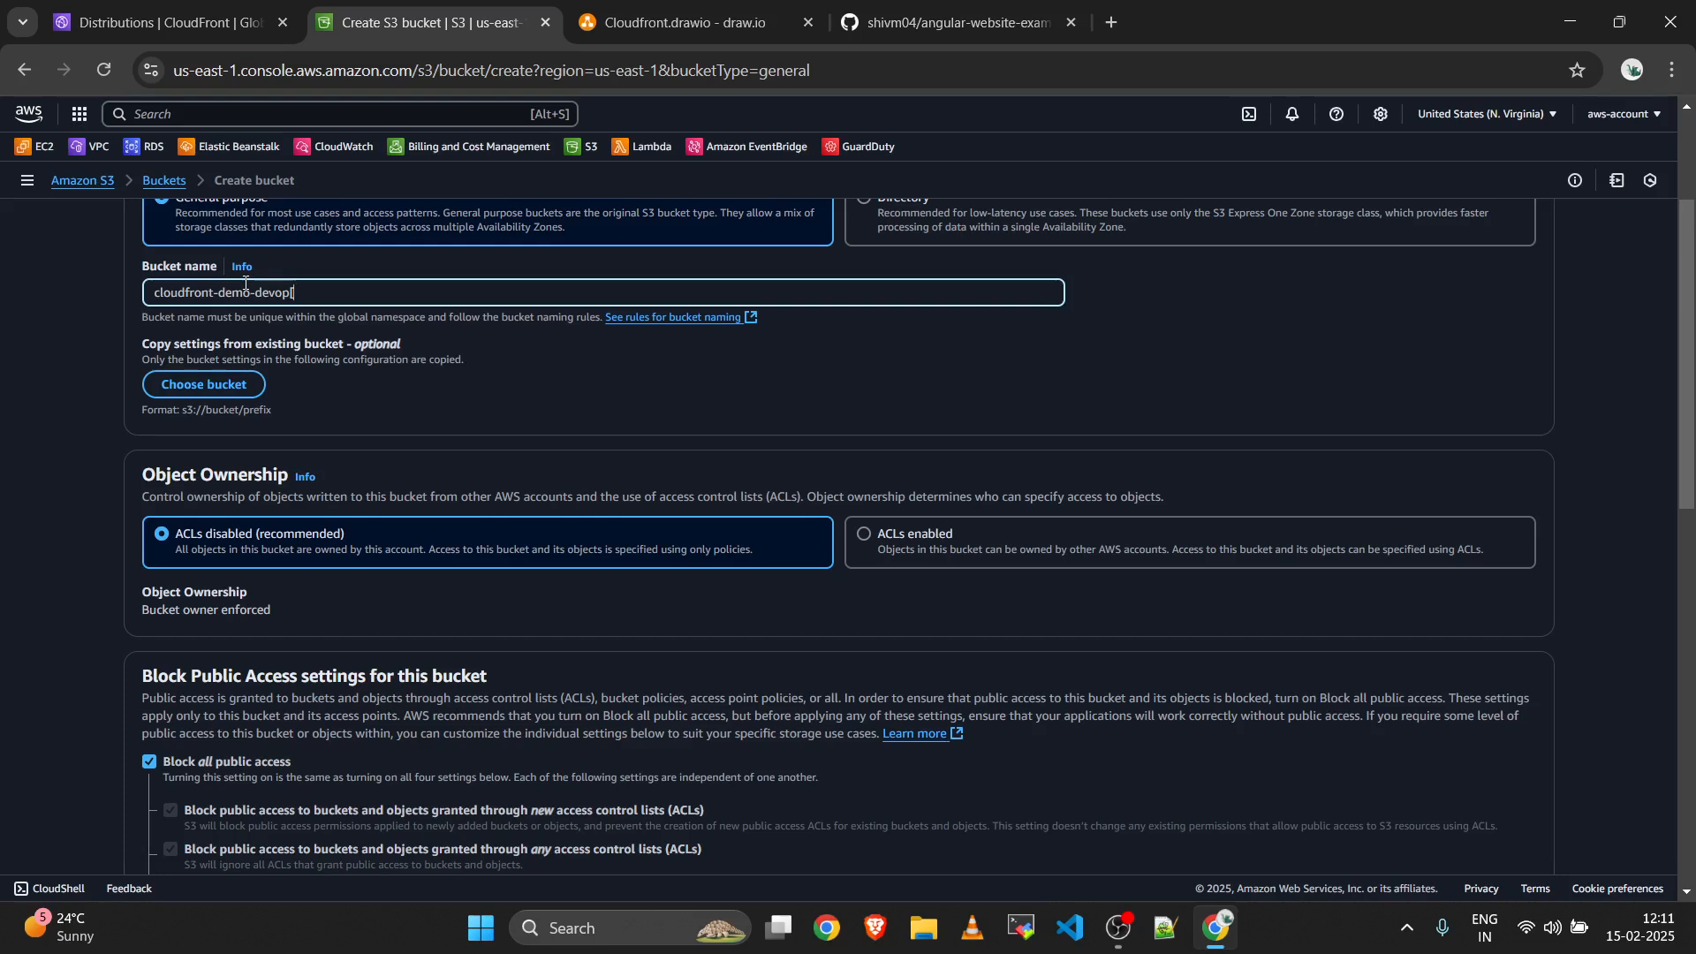
pyautogui.write('s-terrabyte')
pyautogui.click(946, 368)
pyautogui.scroll(1, 396, 340)
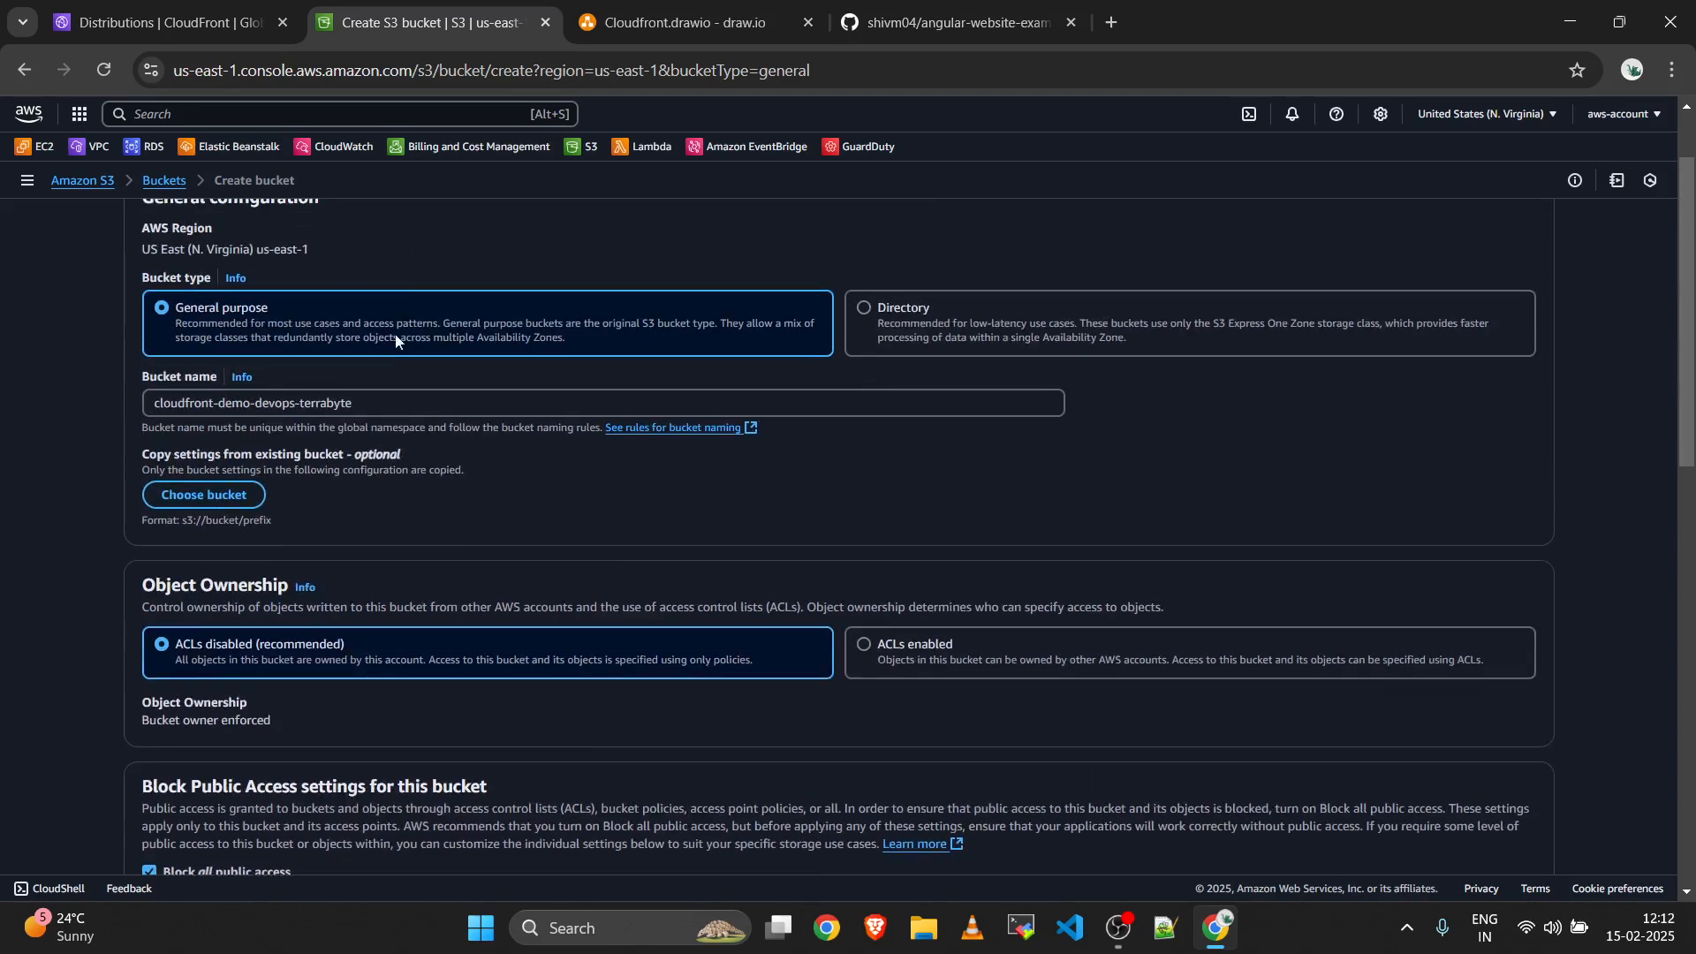
pyautogui.click(385, 411)
pyautogui.click(831, 448)
pyautogui.scroll(-1, 830, 447)
pyautogui.scroll(2, 830, 447)
pyautogui.scroll(-1, 830, 447)
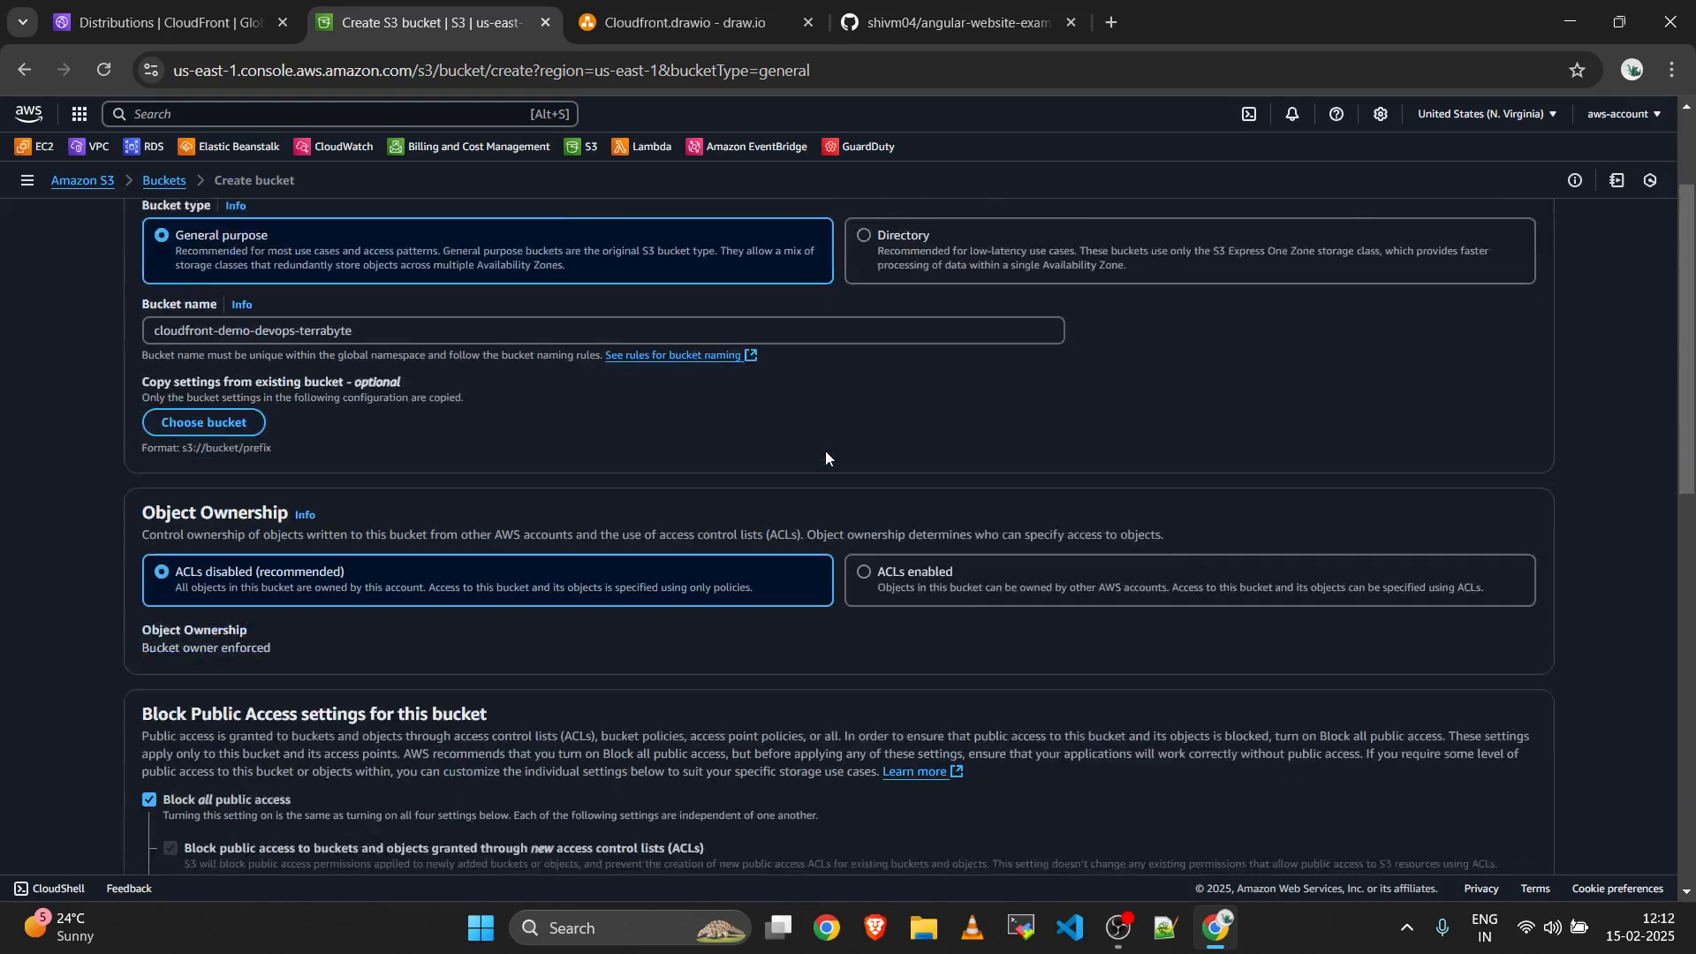
pyautogui.scroll(2, 825, 451)
pyautogui.scroll(-2, 825, 450)
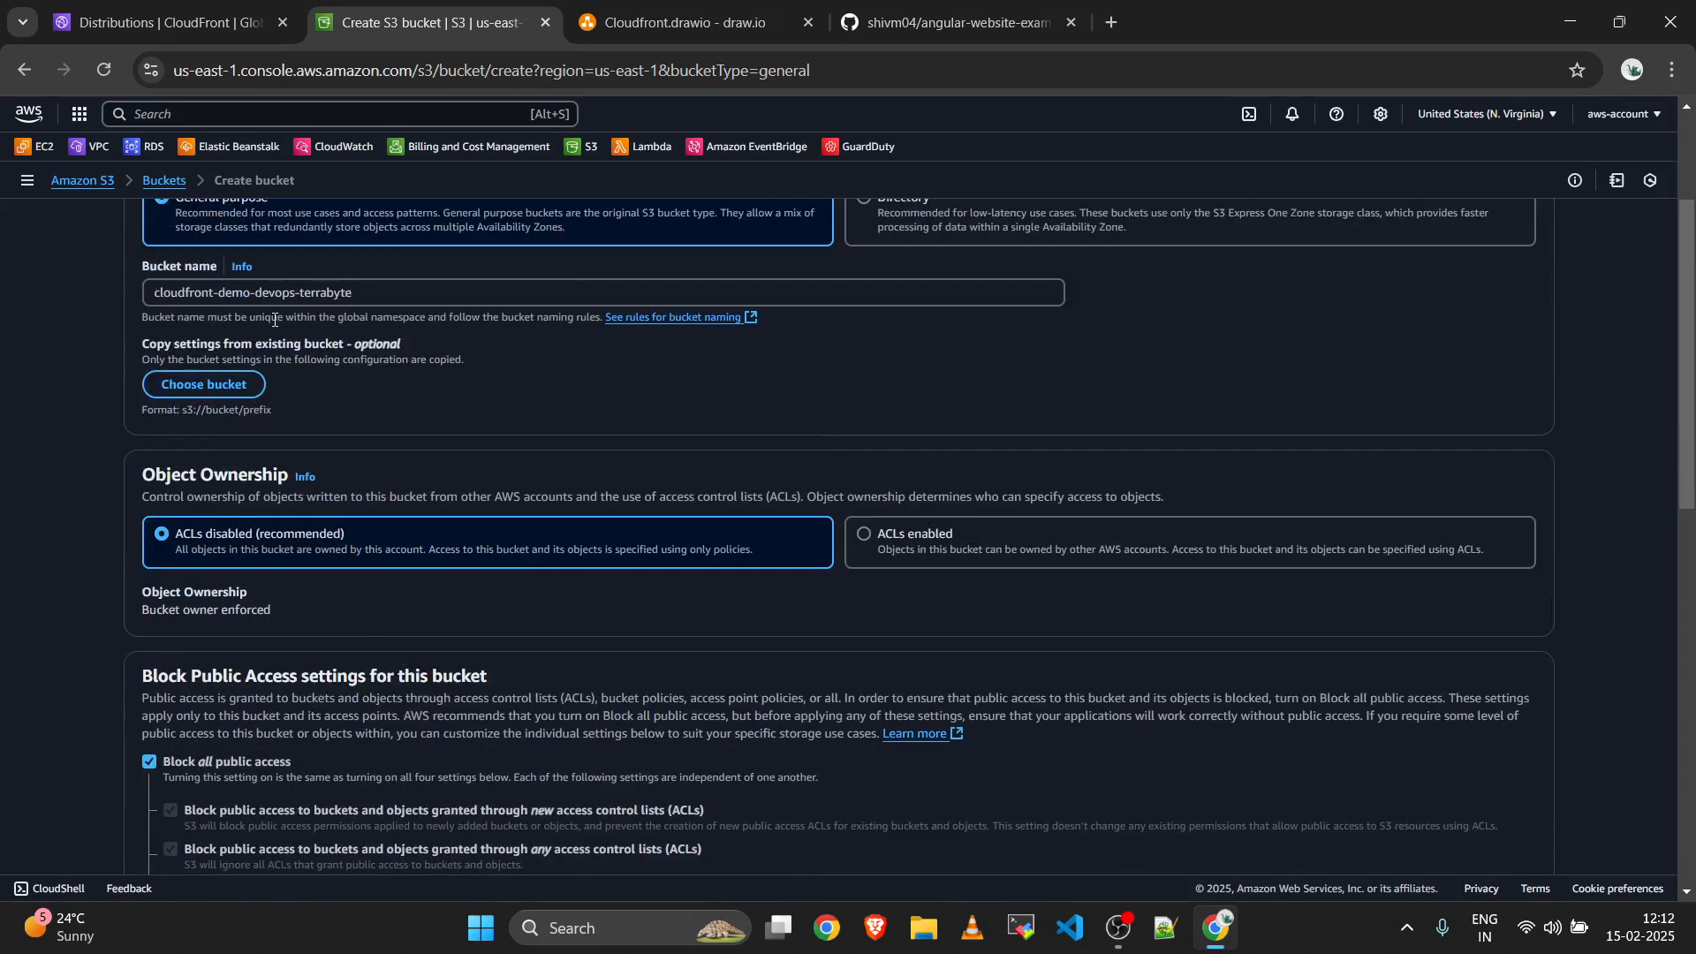
# Keep ACLs disabled, all public access blocked and versioning disabled, create the bucket, and refresh the bucket list.
pyautogui.scroll(-1, 274, 319)
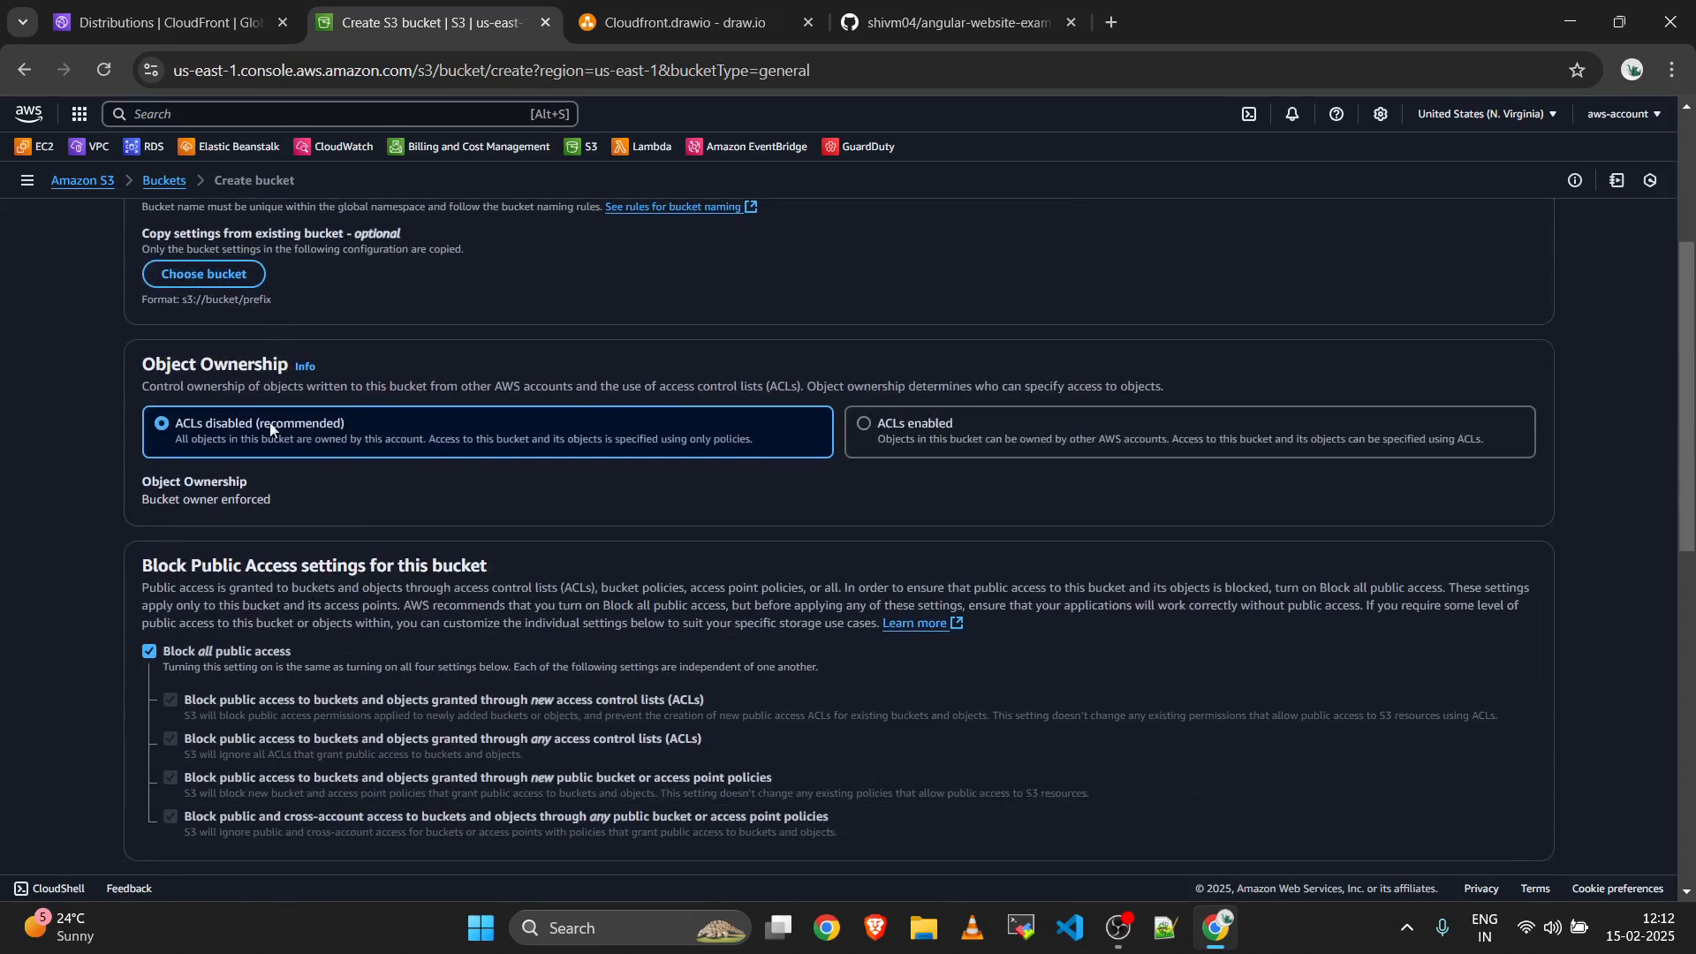
pyautogui.scroll(-1, 191, 435)
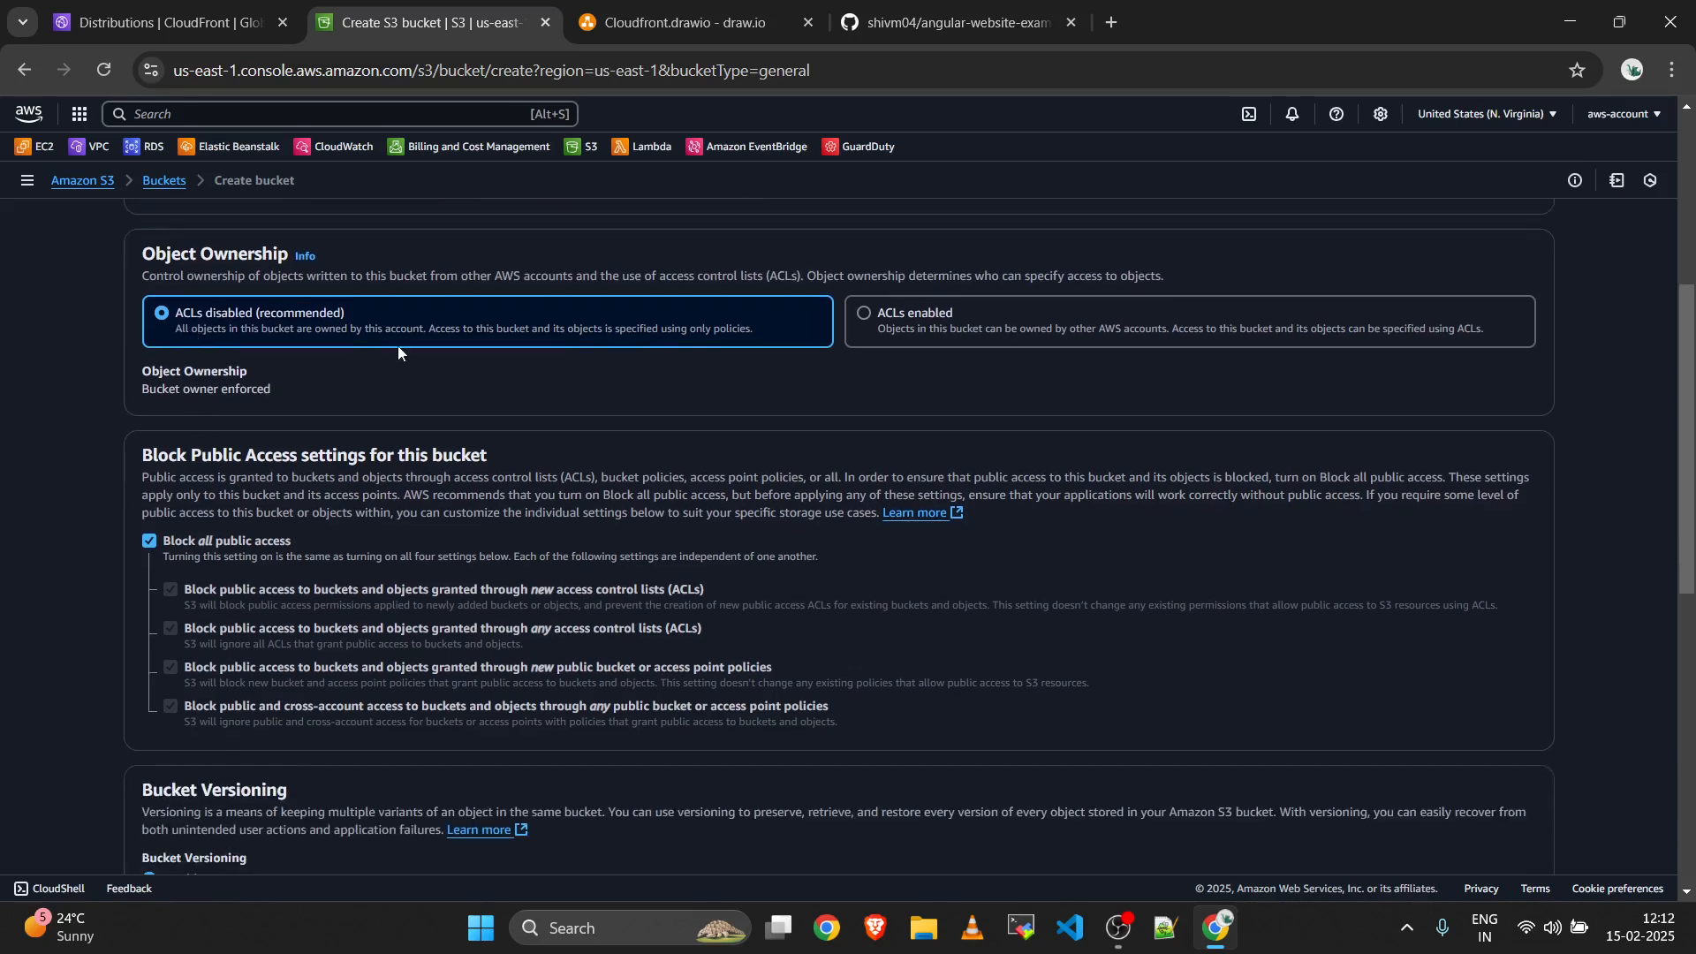
pyautogui.scroll(-3, 397, 347)
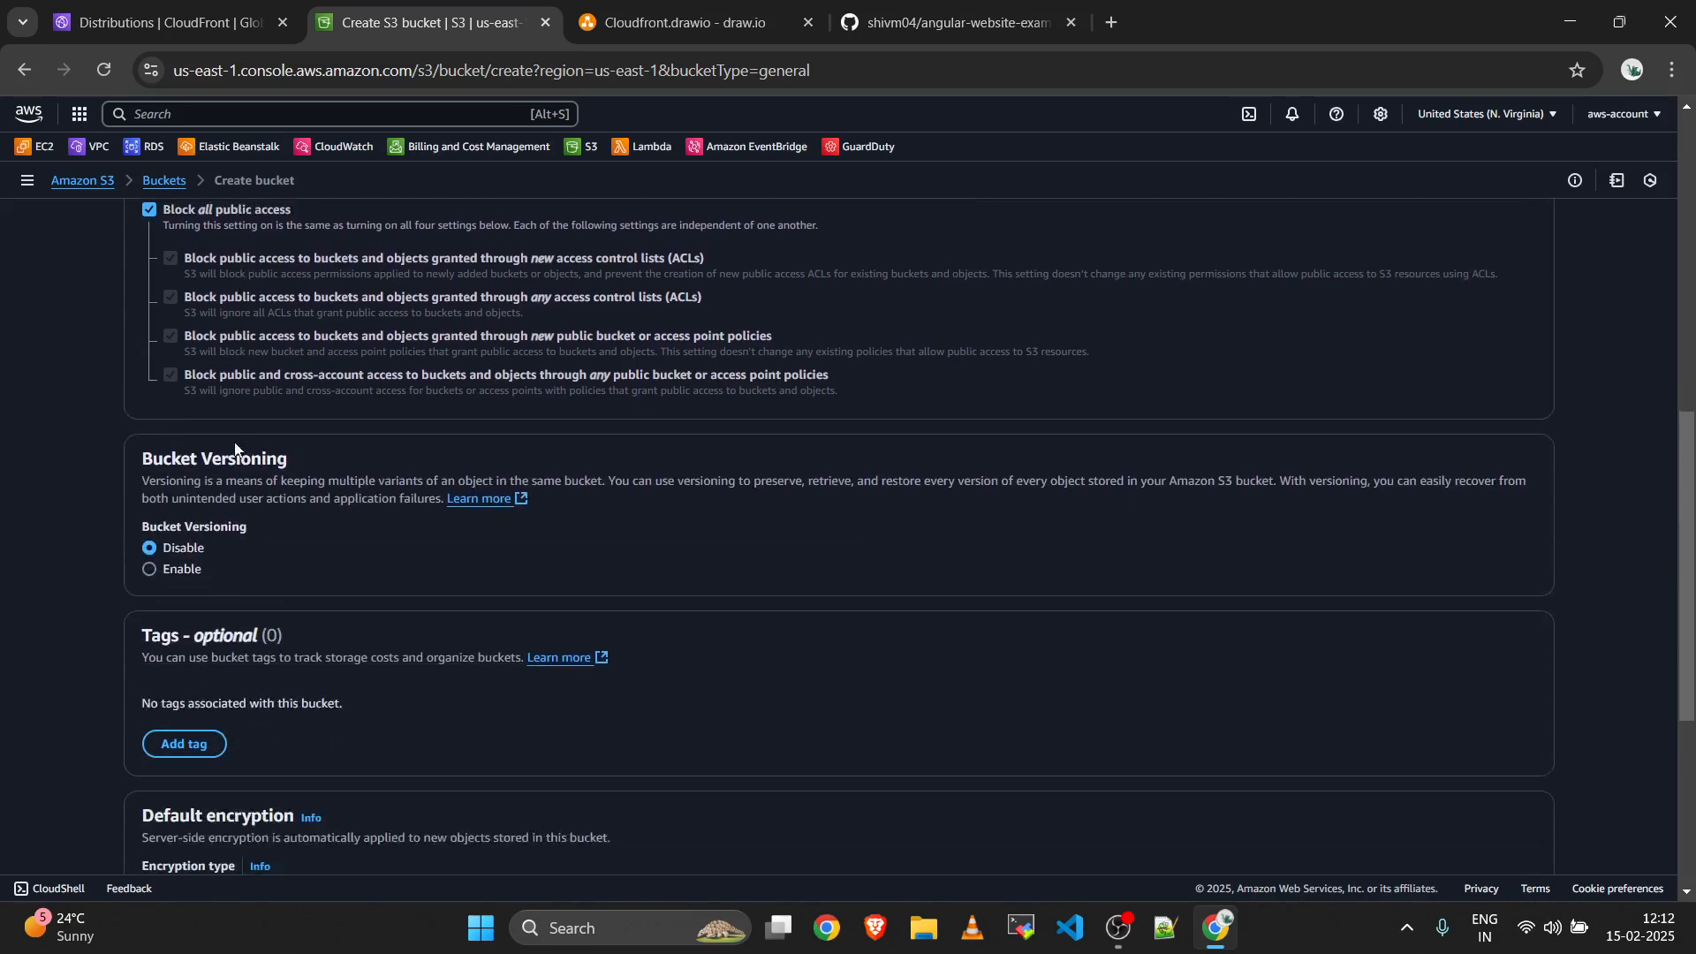
pyautogui.tripleClick(177, 459)
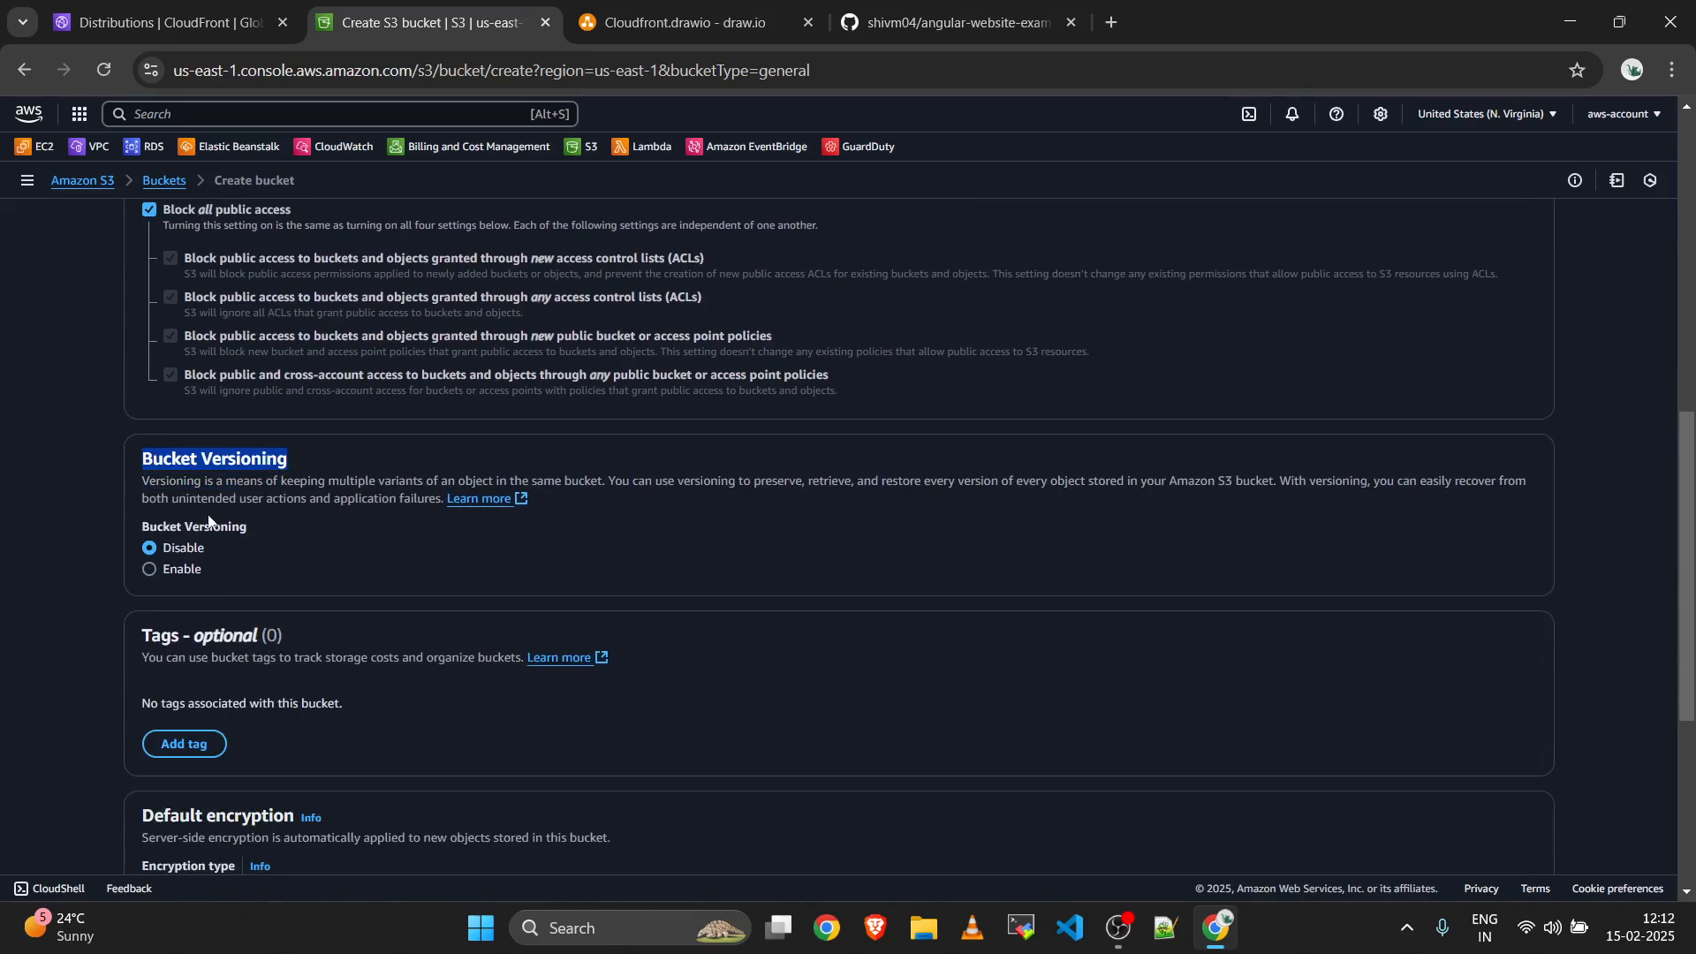
pyautogui.click(170, 551)
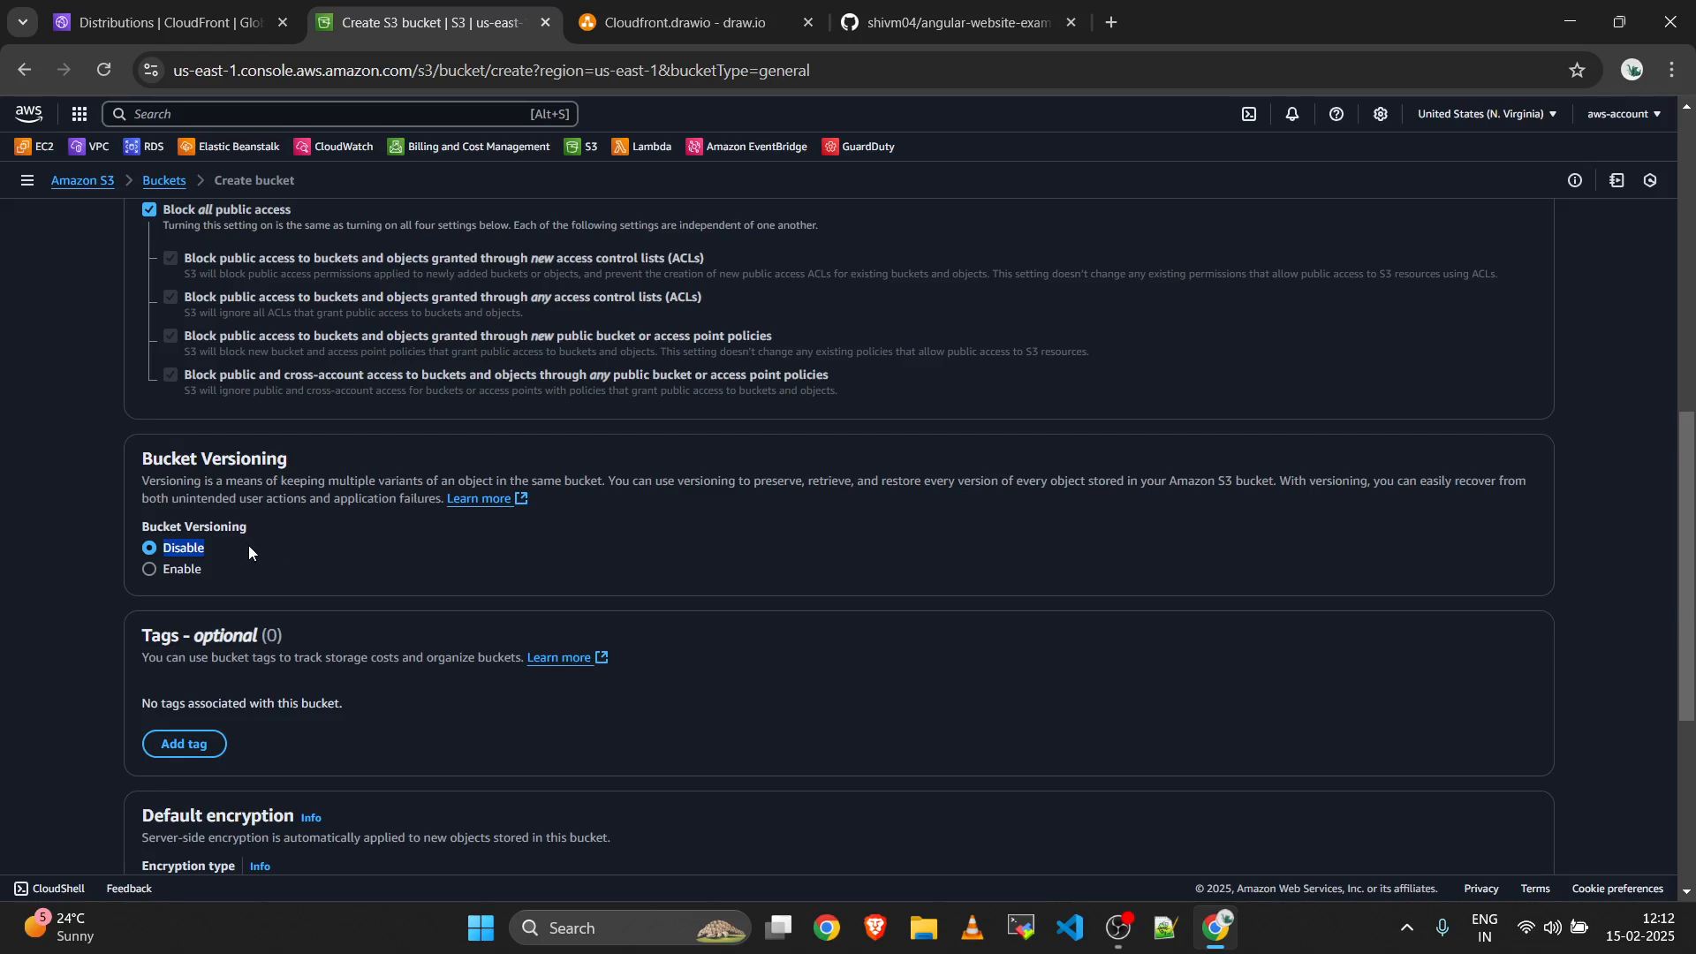
pyautogui.click(334, 557)
pyautogui.scroll(-5, 256, 572)
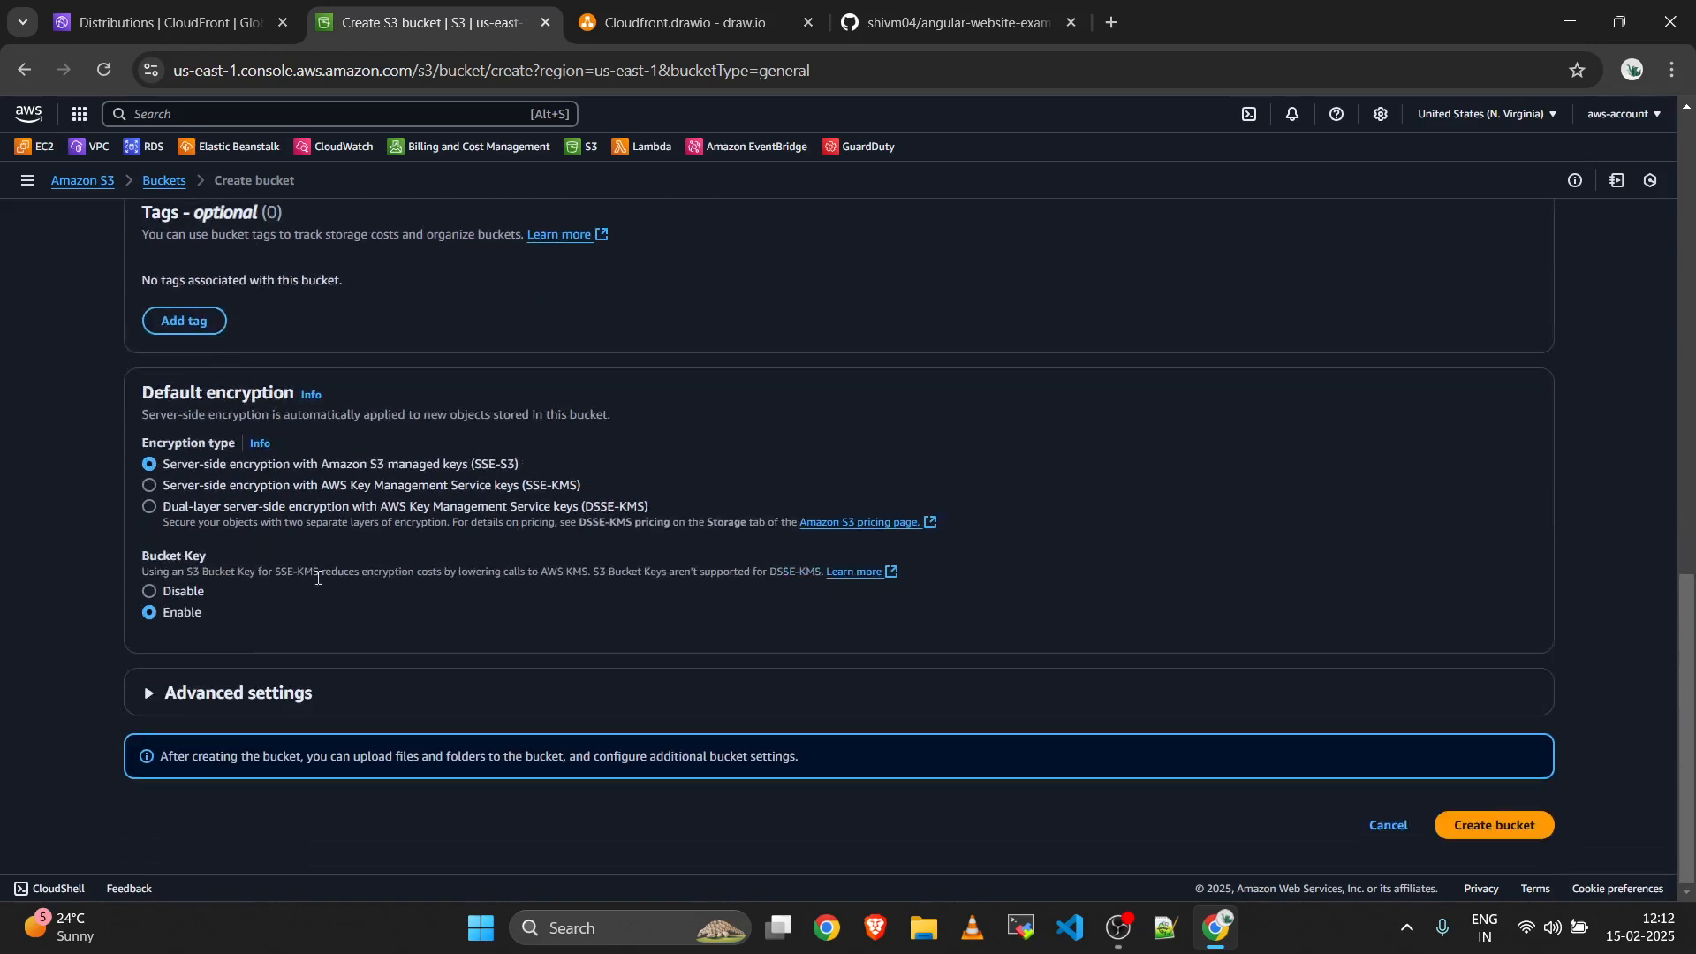
pyautogui.click(1488, 823)
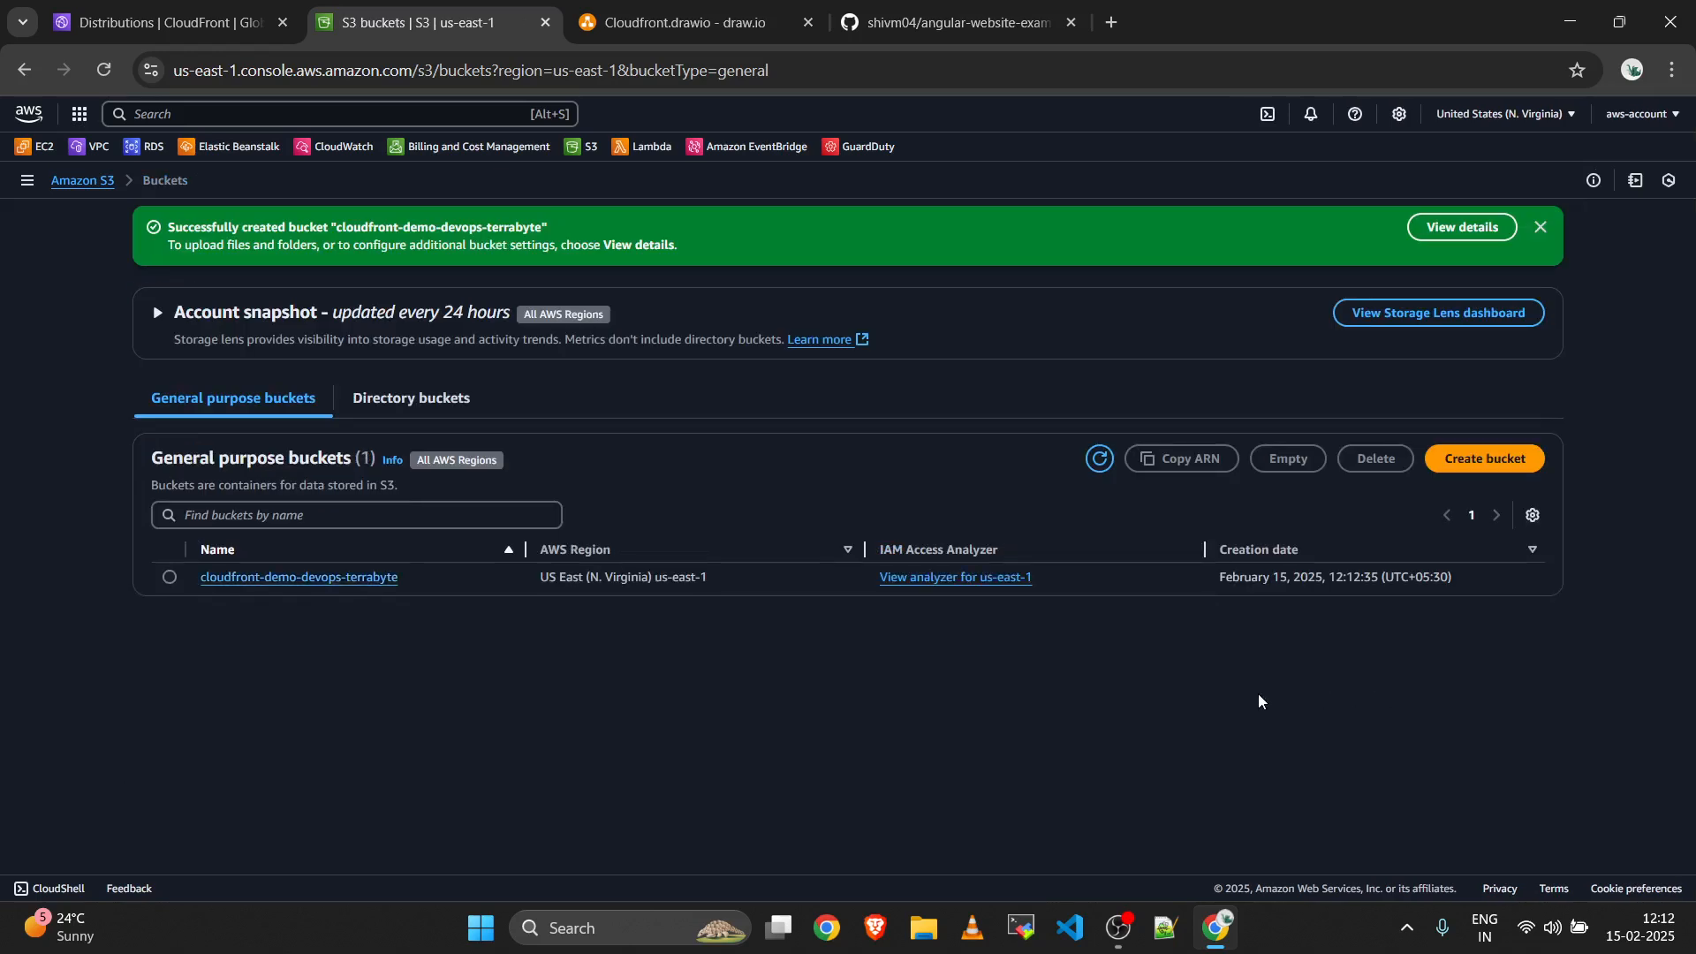
pyautogui.click(1100, 459)
# Return to the CloudFront distributions list and refresh it.
pyautogui.click(140, 35)
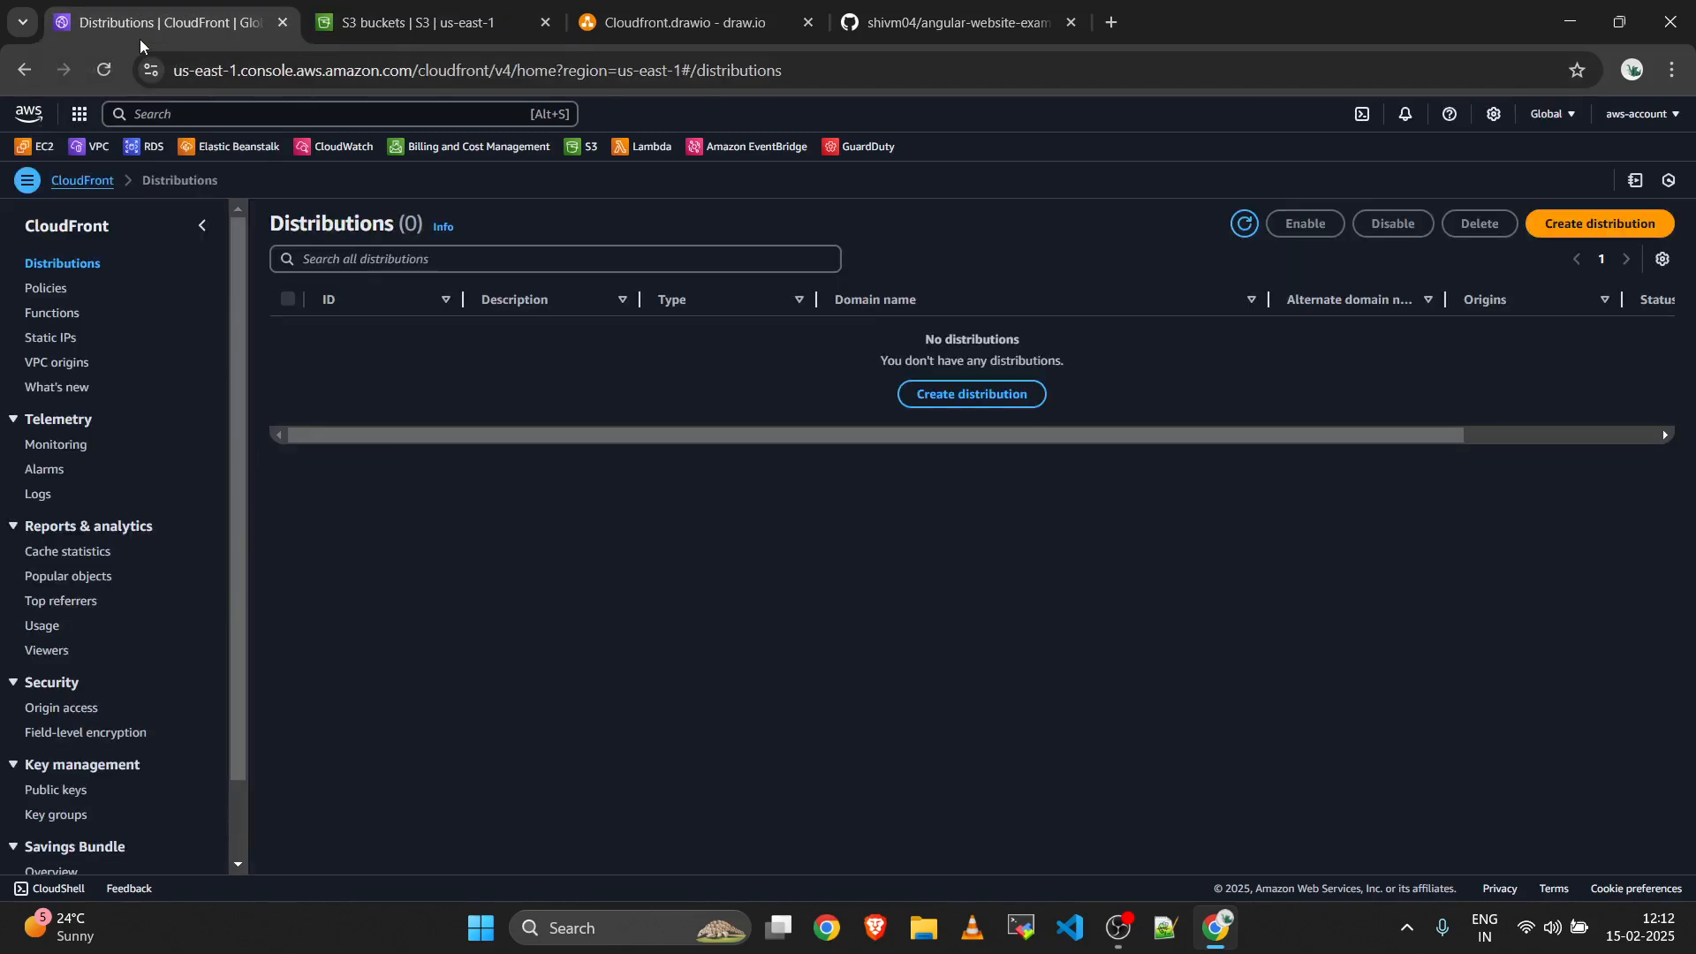
pyautogui.click(1246, 225)
# Search the AWS services for cloudfront and clear the search.
pyautogui.click(223, 118)
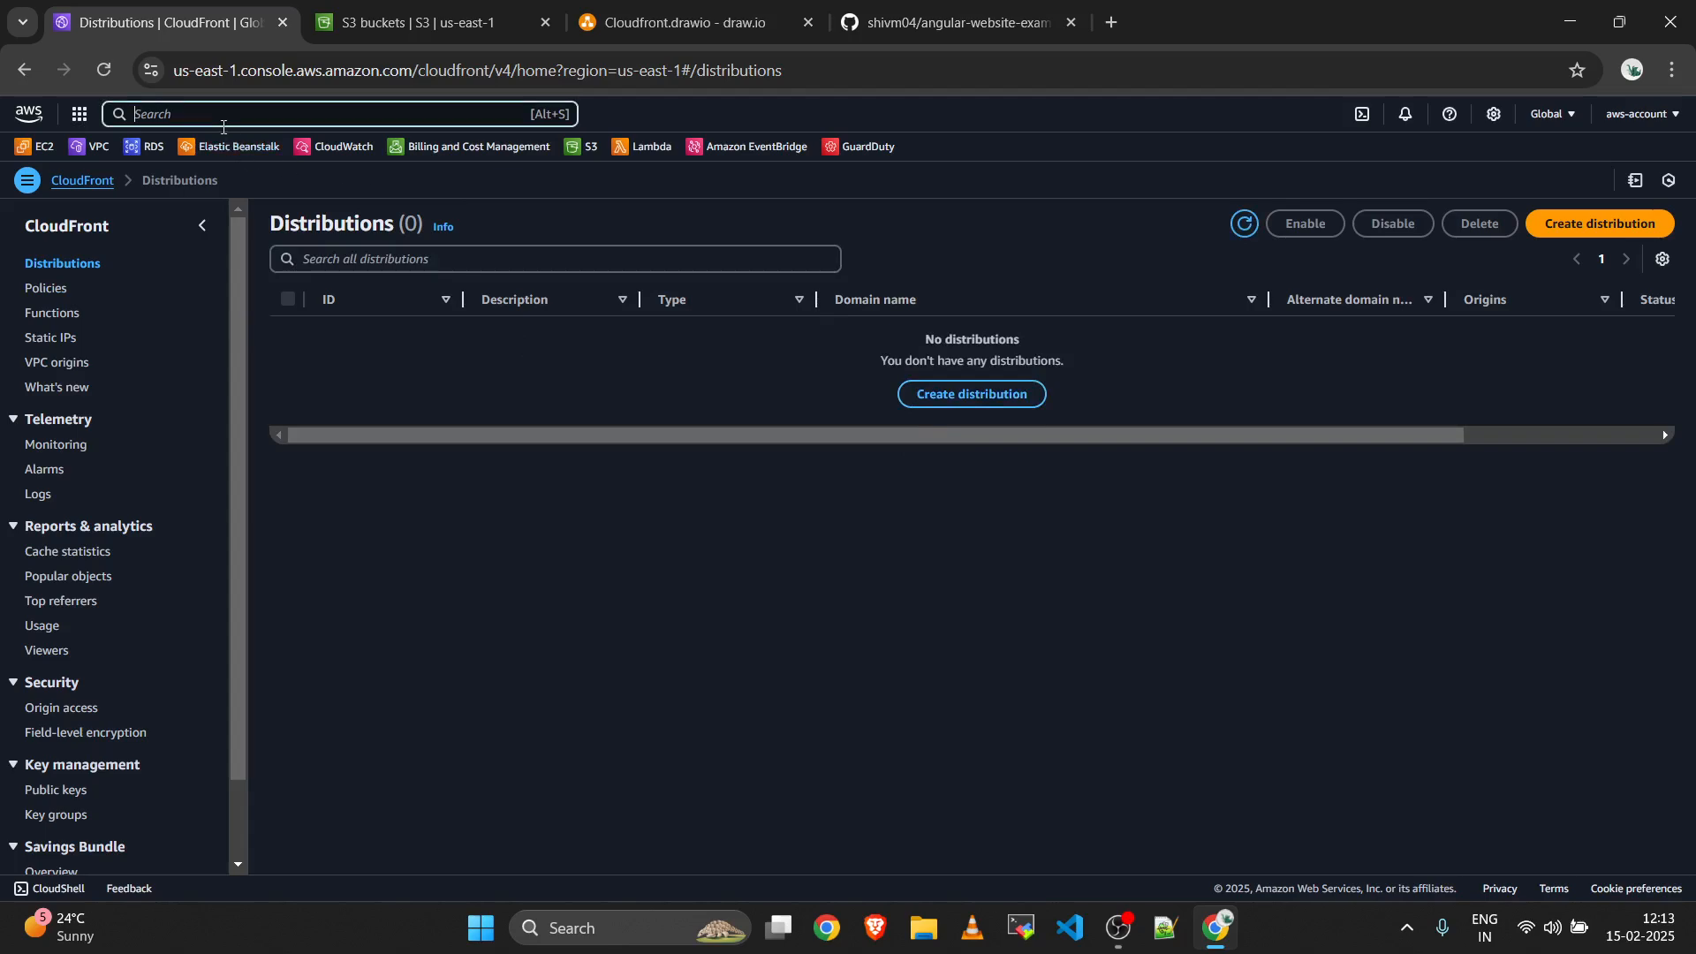
pyautogui.write('cloud WAN')
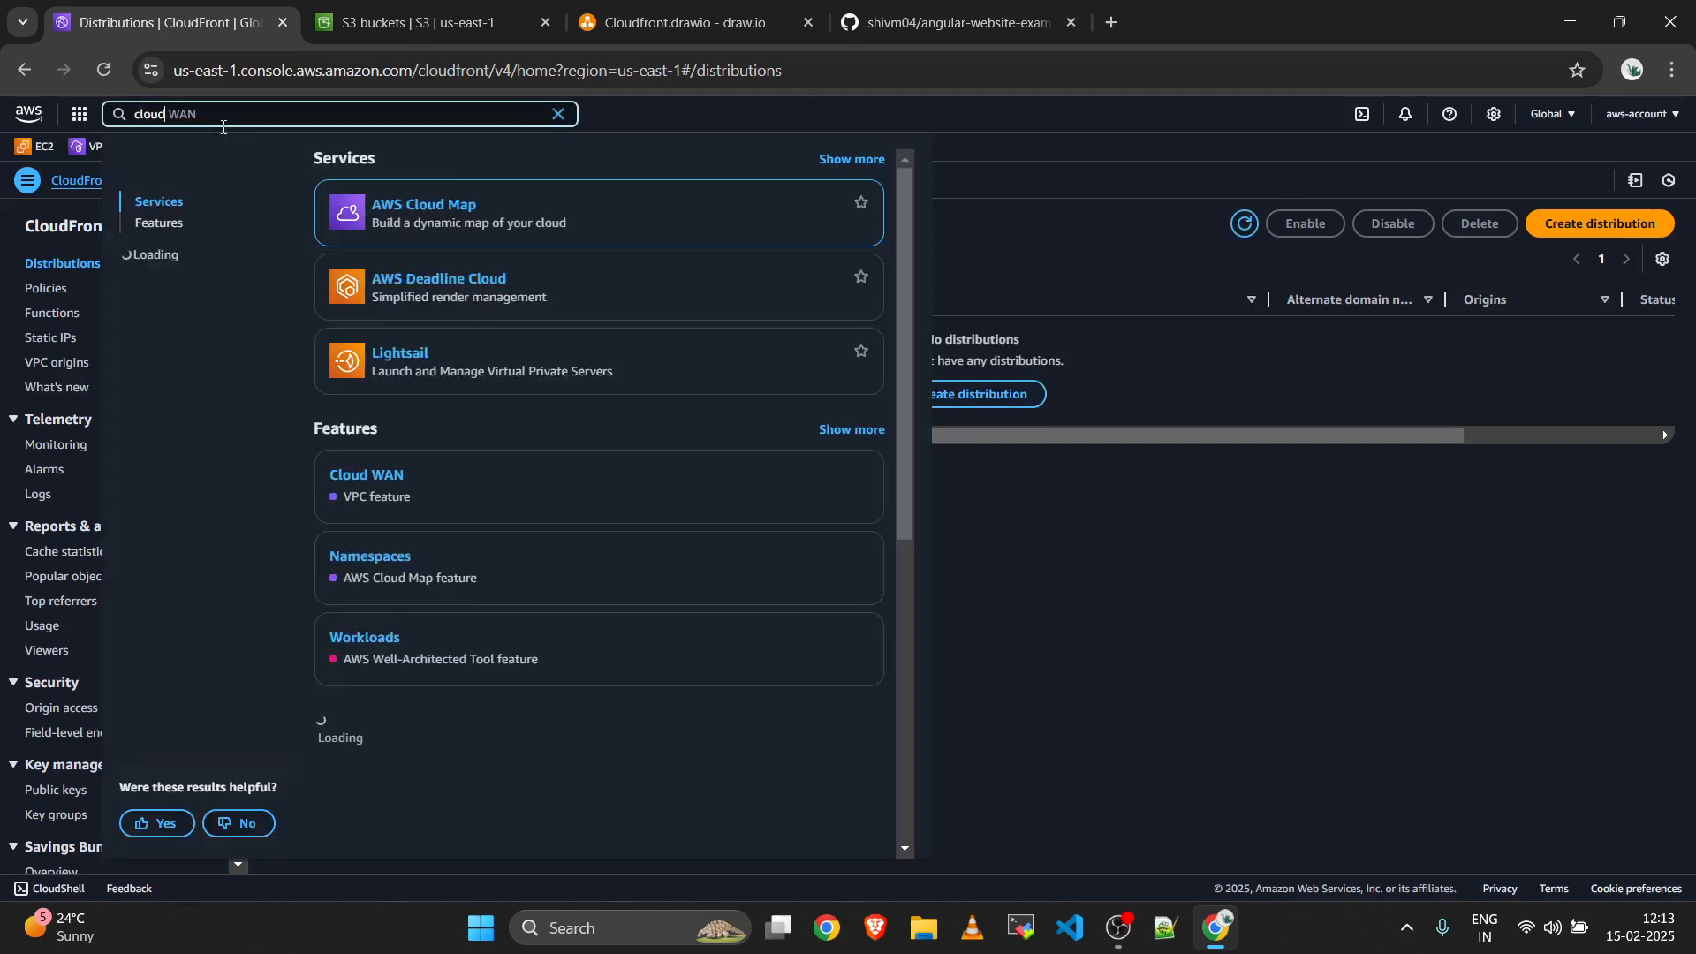
pyautogui.press('BackSpace')
pyautogui.press('BackSpace')
pyautogui.press('BackSpace')
pyautogui.press('BackSpace')
pyautogui.write('front')
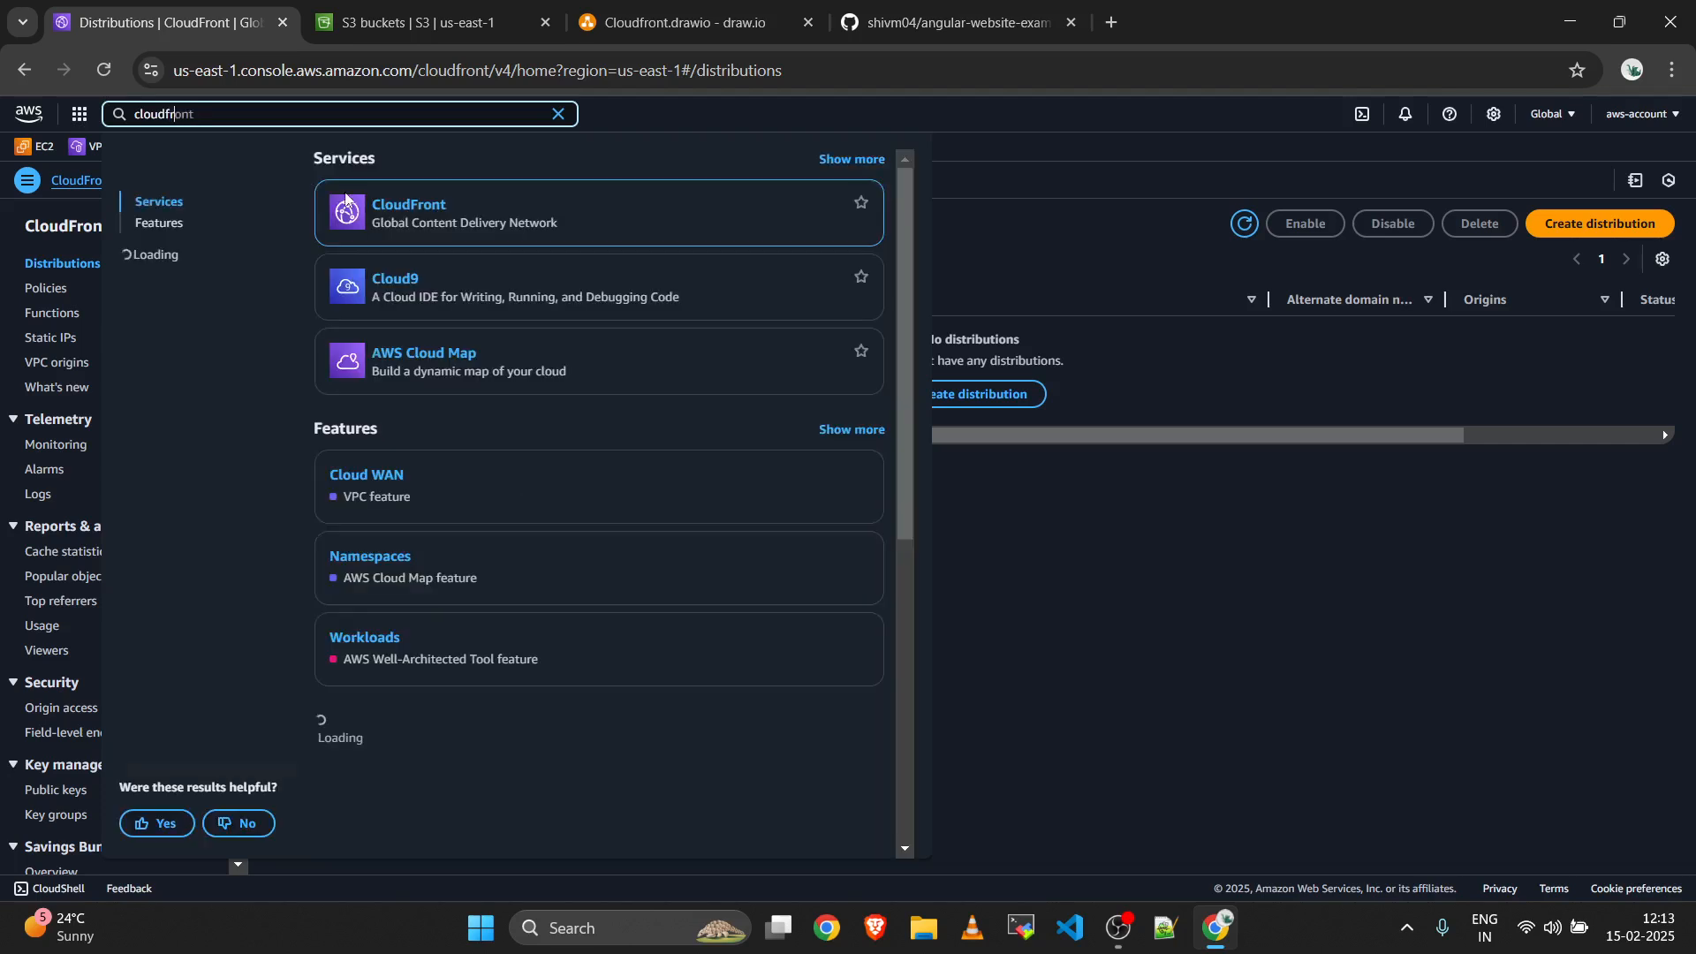
pyautogui.click(557, 116)
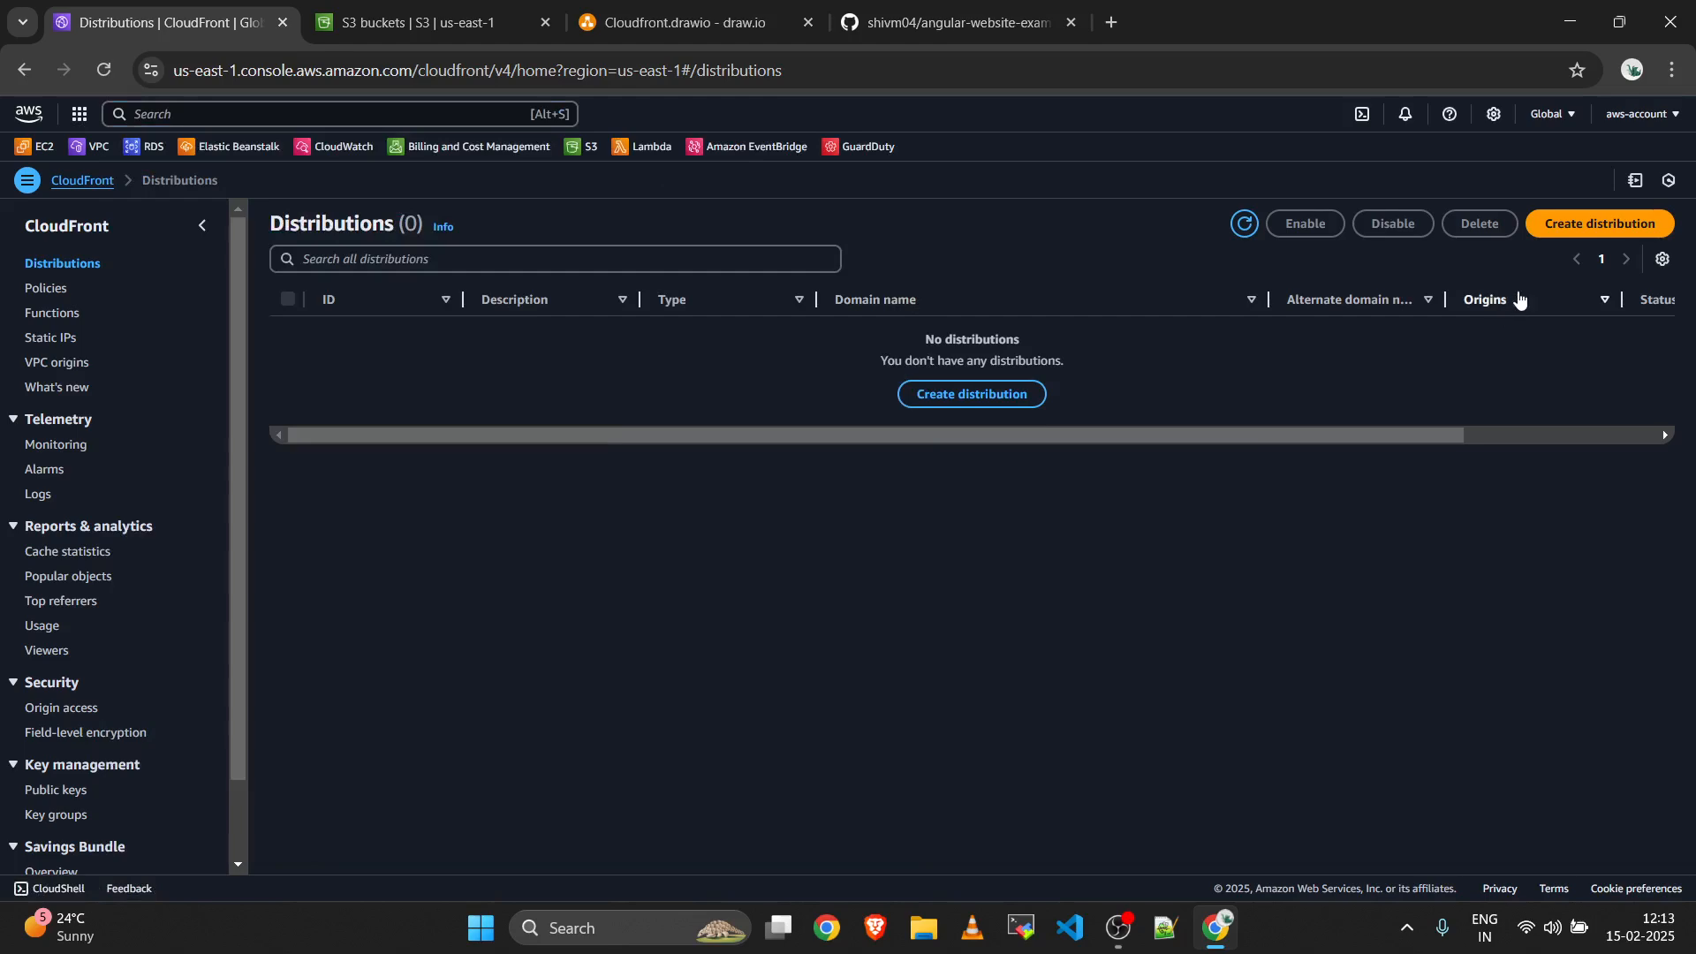
# Start a new CloudFront distribution, leaving its origin domain choices open, and switch back to the S3 bucket list.
pyautogui.click(1247, 228)
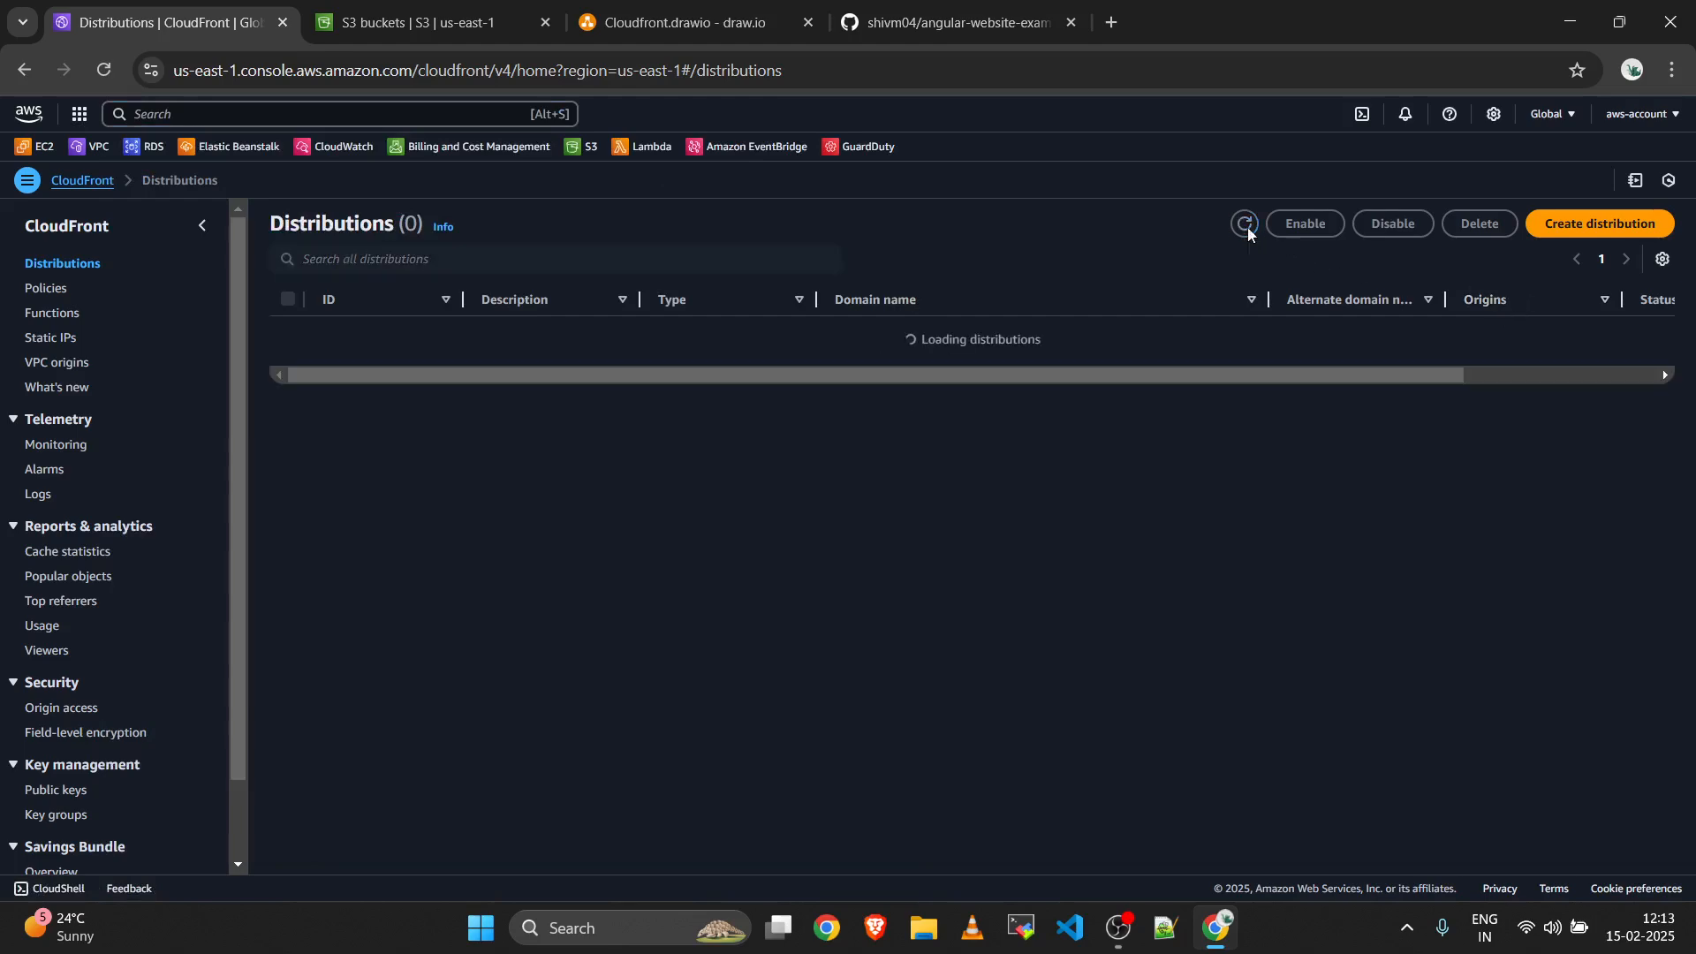
pyautogui.click(1623, 223)
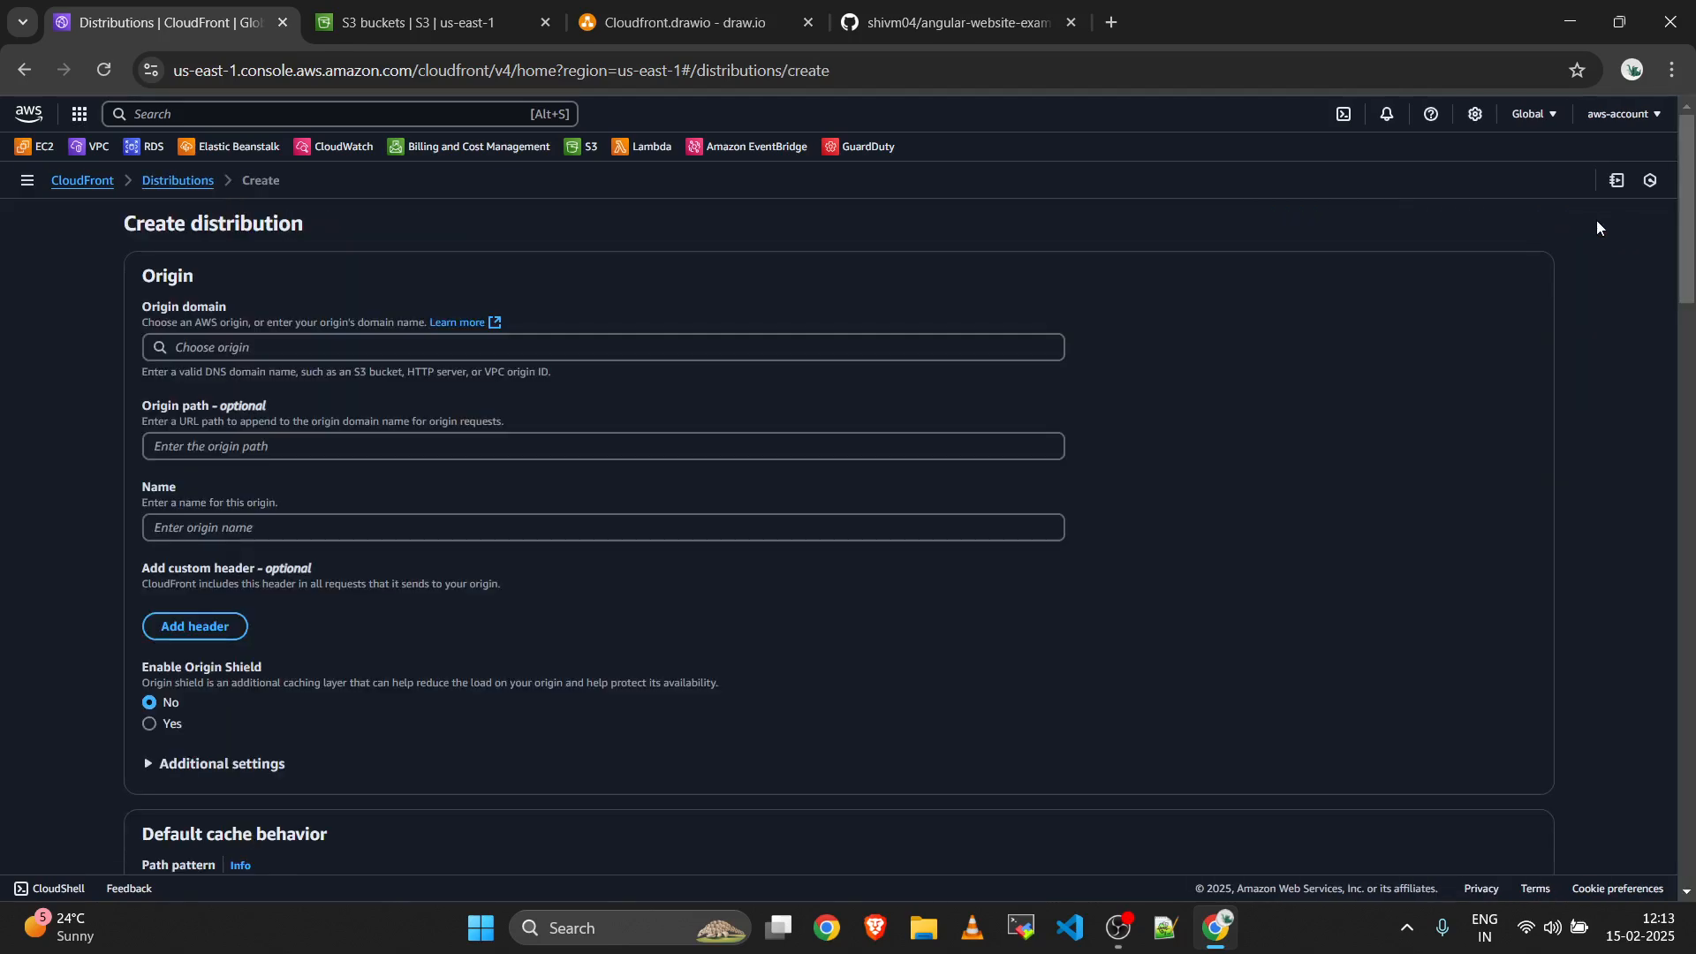
pyautogui.click(306, 350)
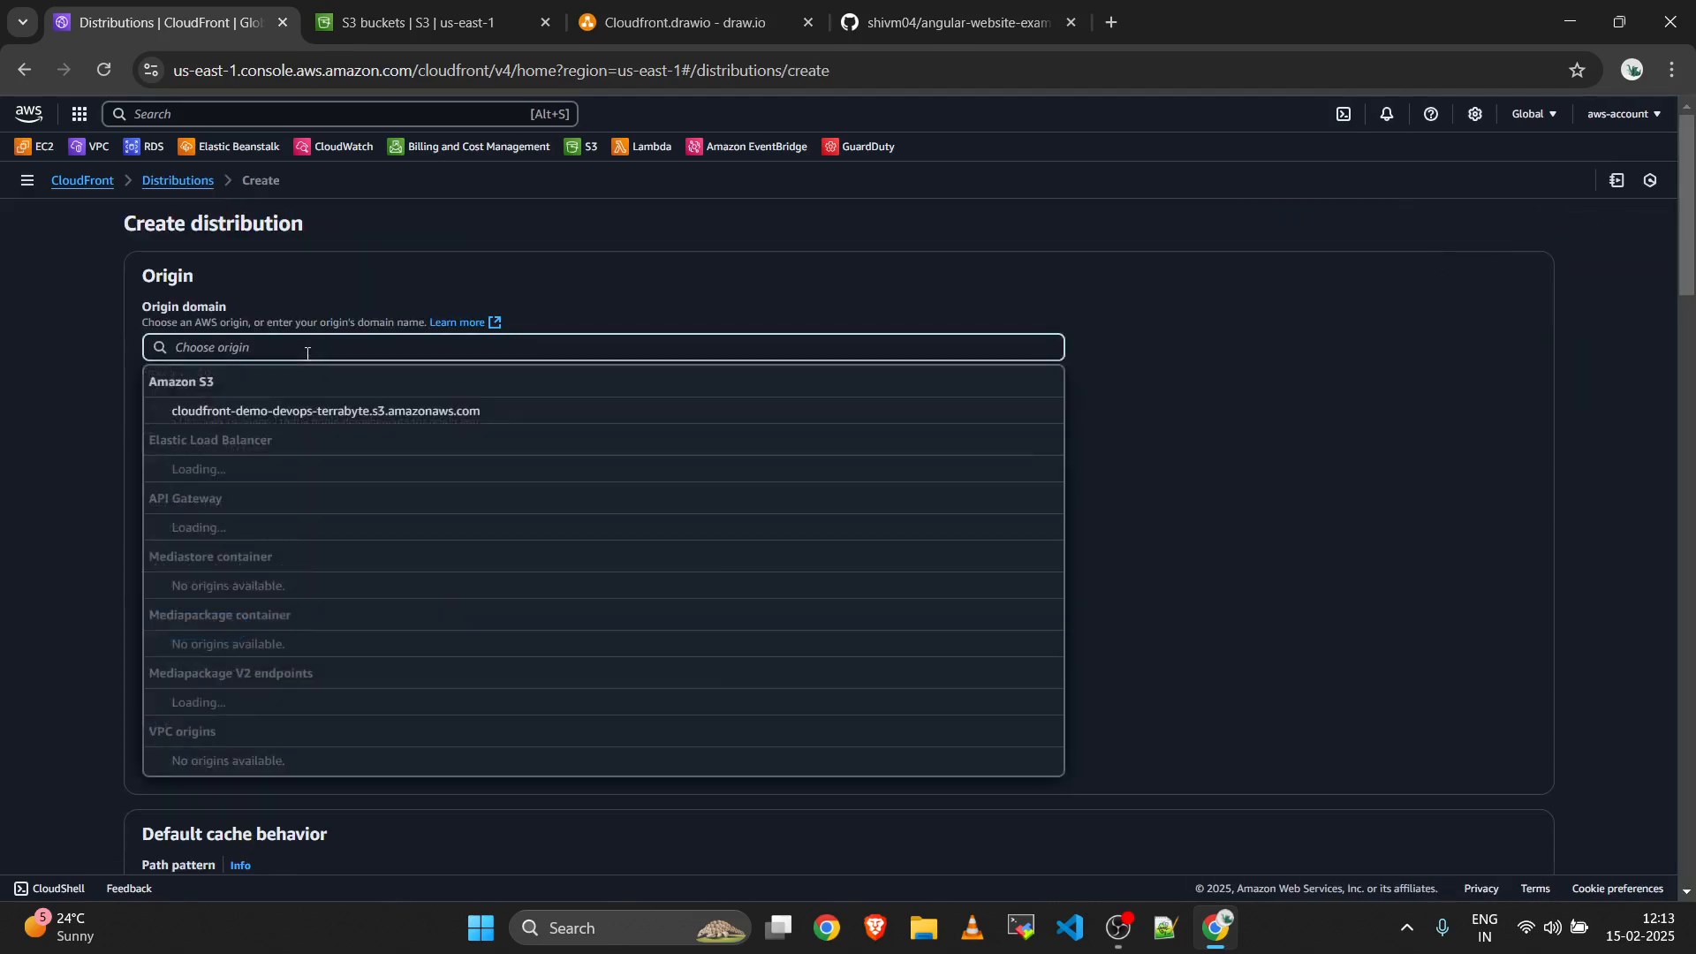
pyautogui.click(366, 34)
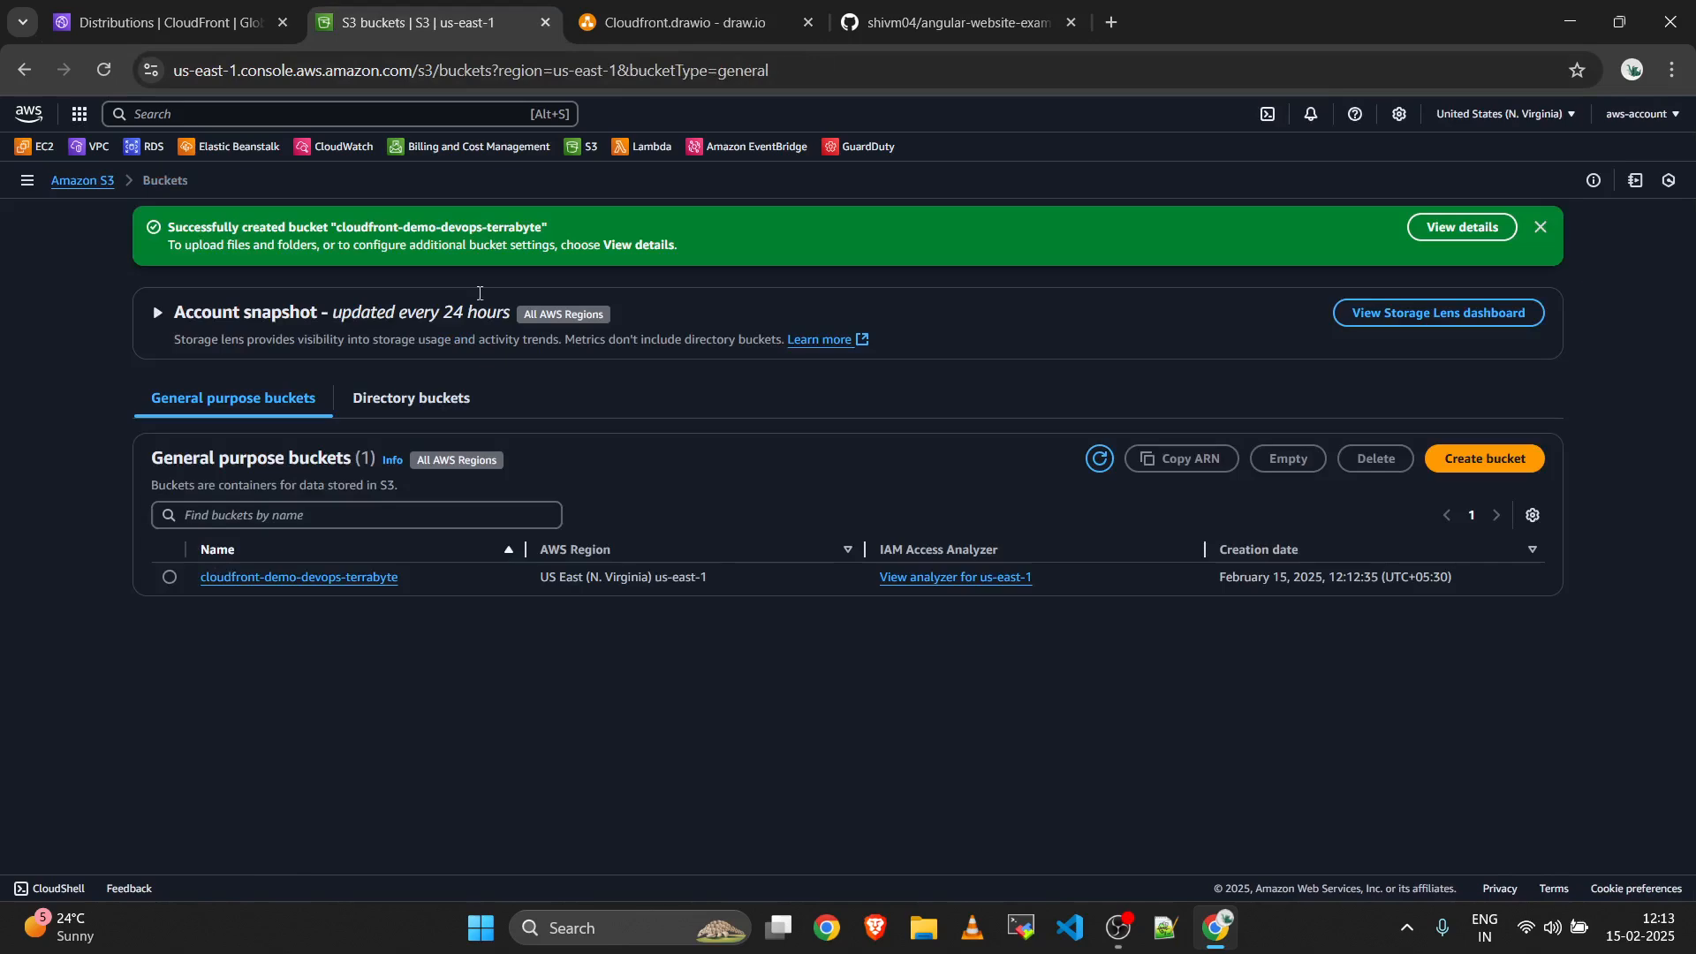
# Return to the CloudFront distribution form and set the origin domain to cloudfront-demo-devops-terrabyte.s3.us-east-1.amazonaws.com.
pyautogui.moveTo(413, 586); pyautogui.dragTo(168, 584)
pyautogui.click(257, 657)
pyautogui.click(147, 26)
pyautogui.click(391, 411)
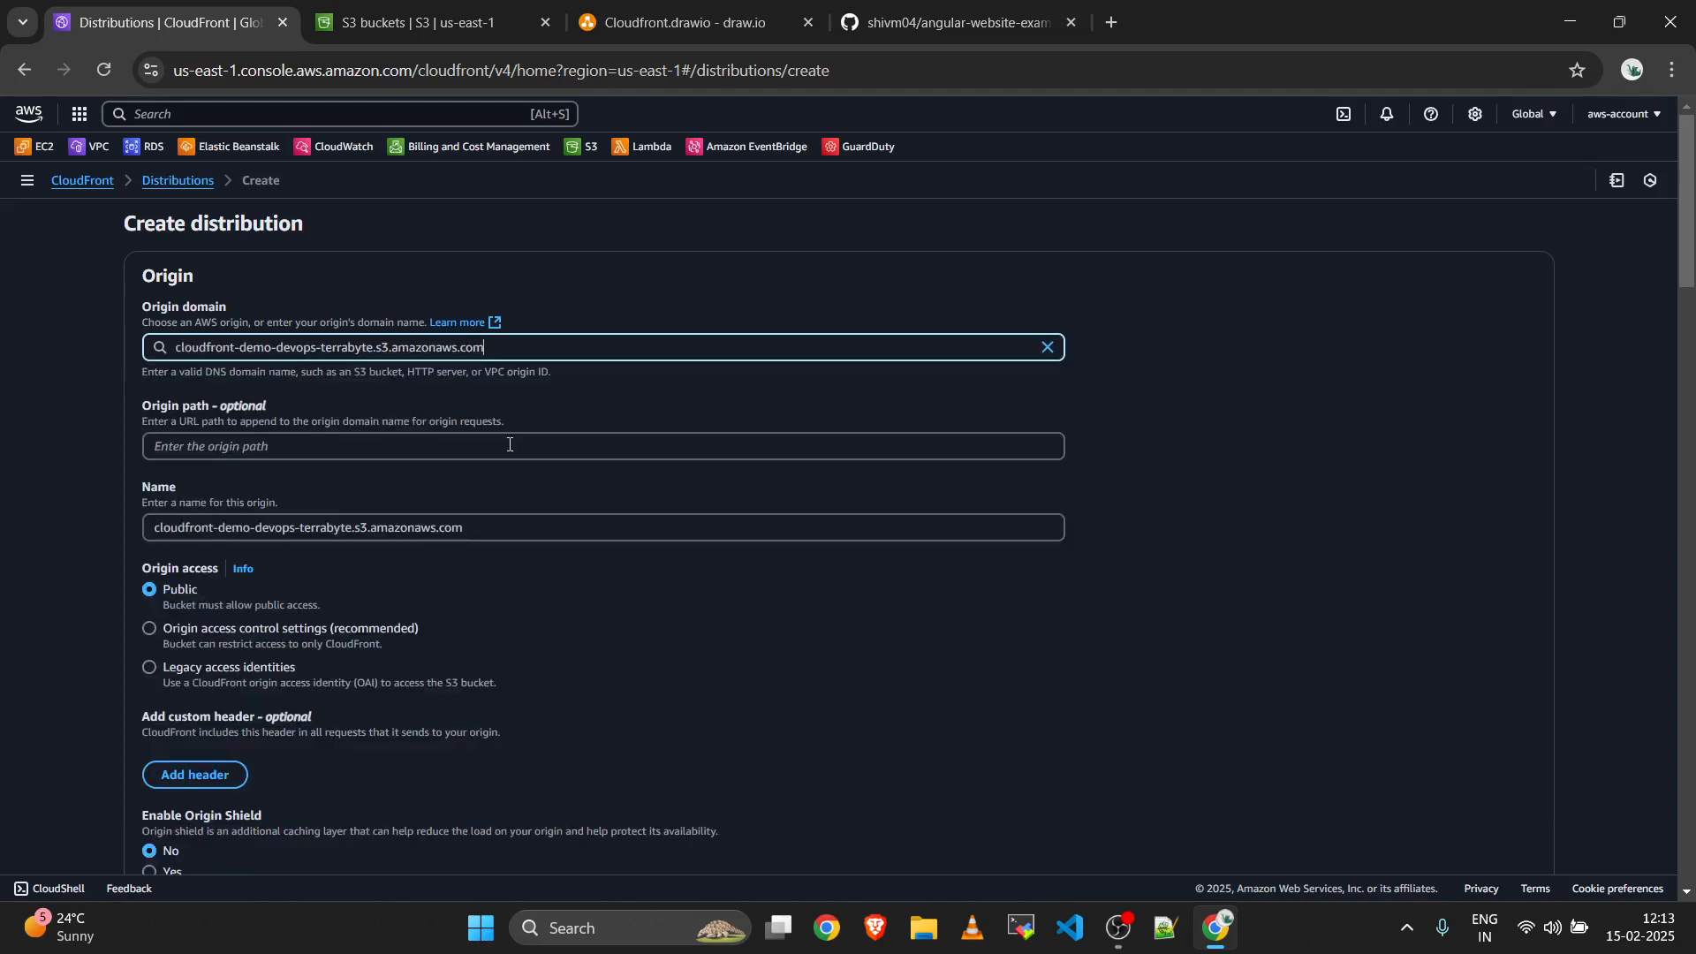
pyautogui.scroll(-2, 173, 246)
pyautogui.scroll(1, 173, 246)
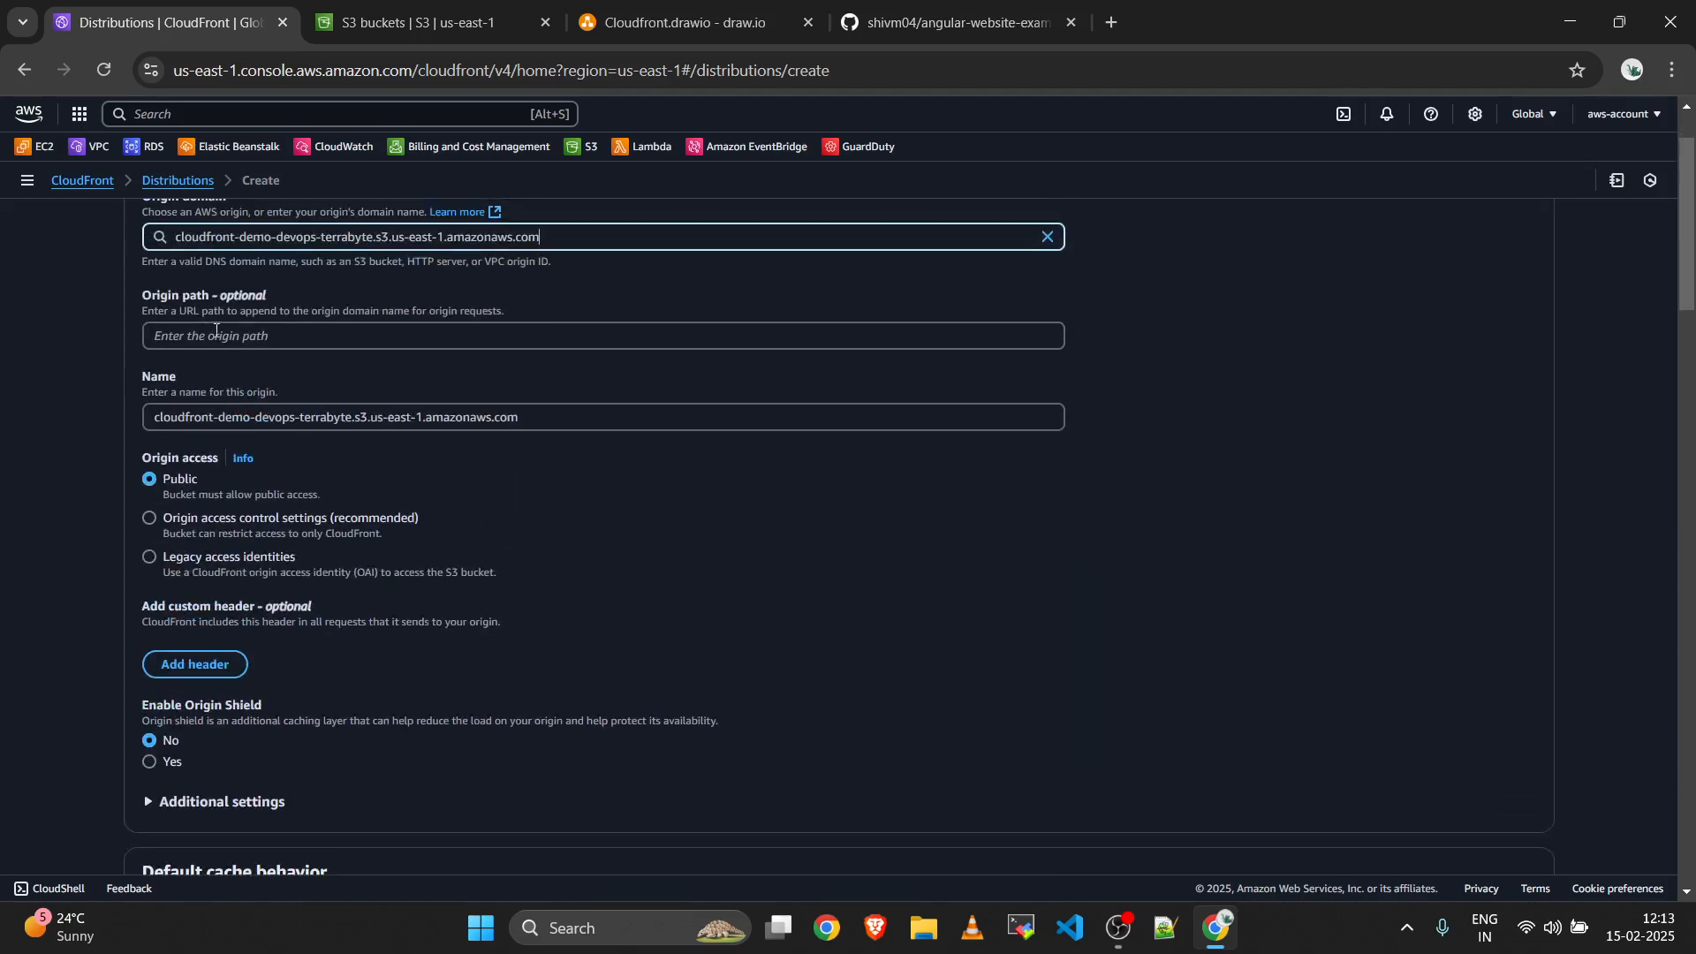
# Set the distribution's origin access to Origin access control settings (recommended).
pyautogui.scroll(-1, 230, 325)
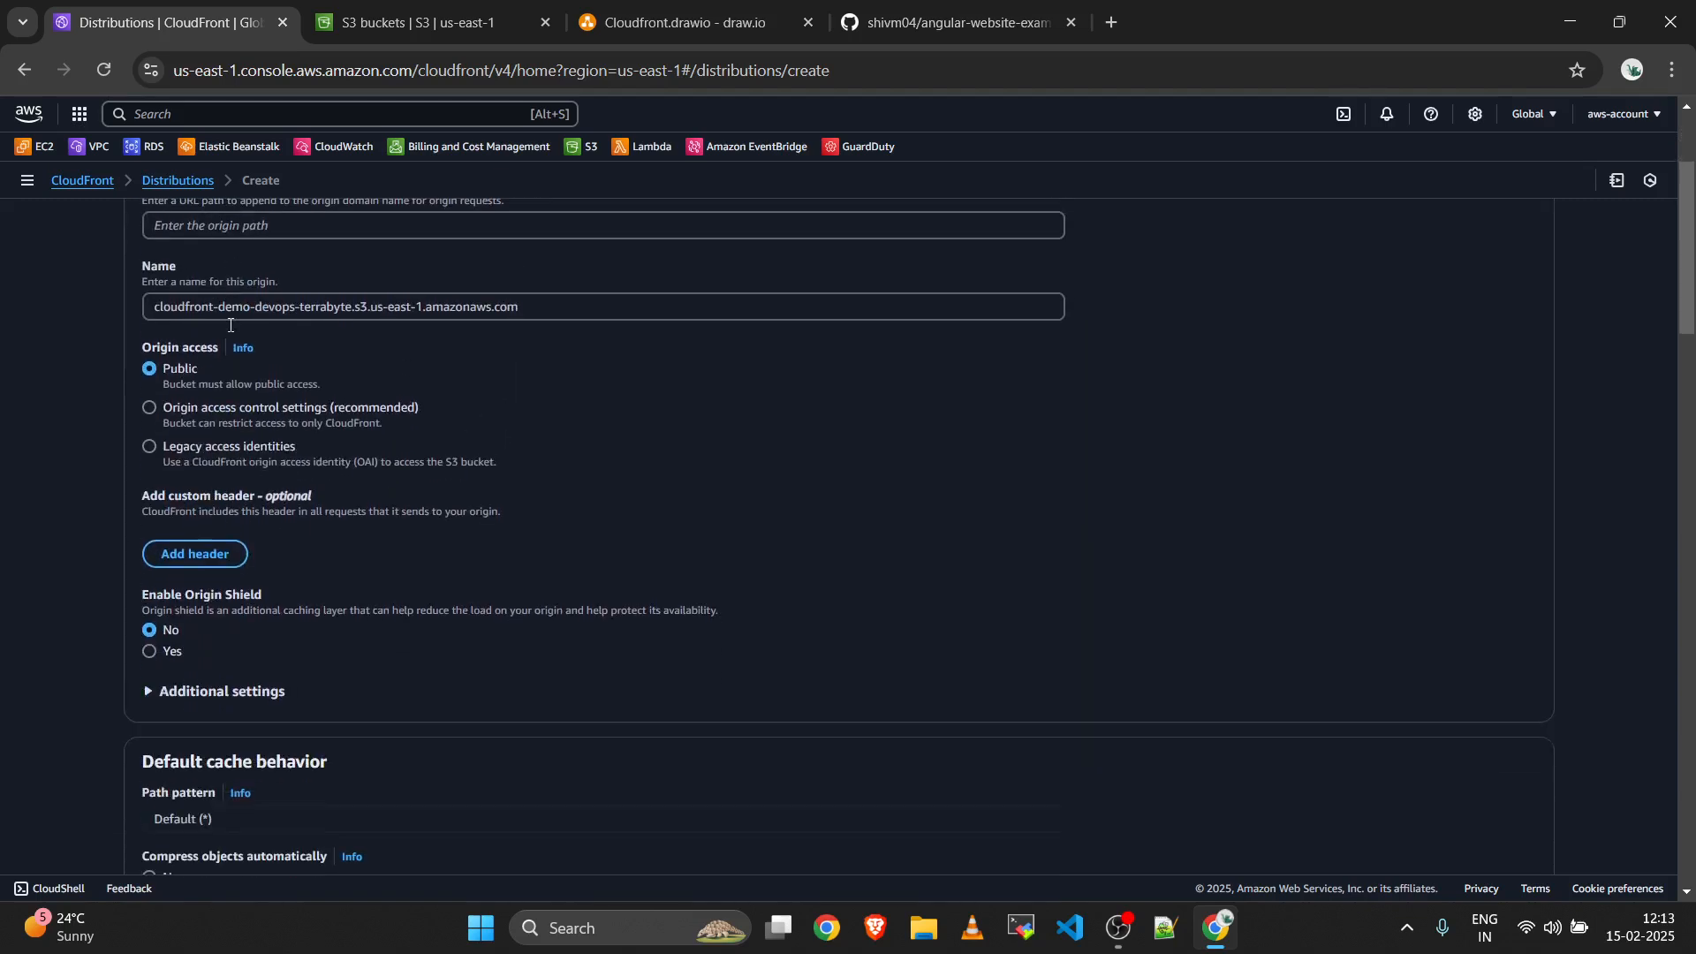
pyautogui.scroll(-1, 405, 368)
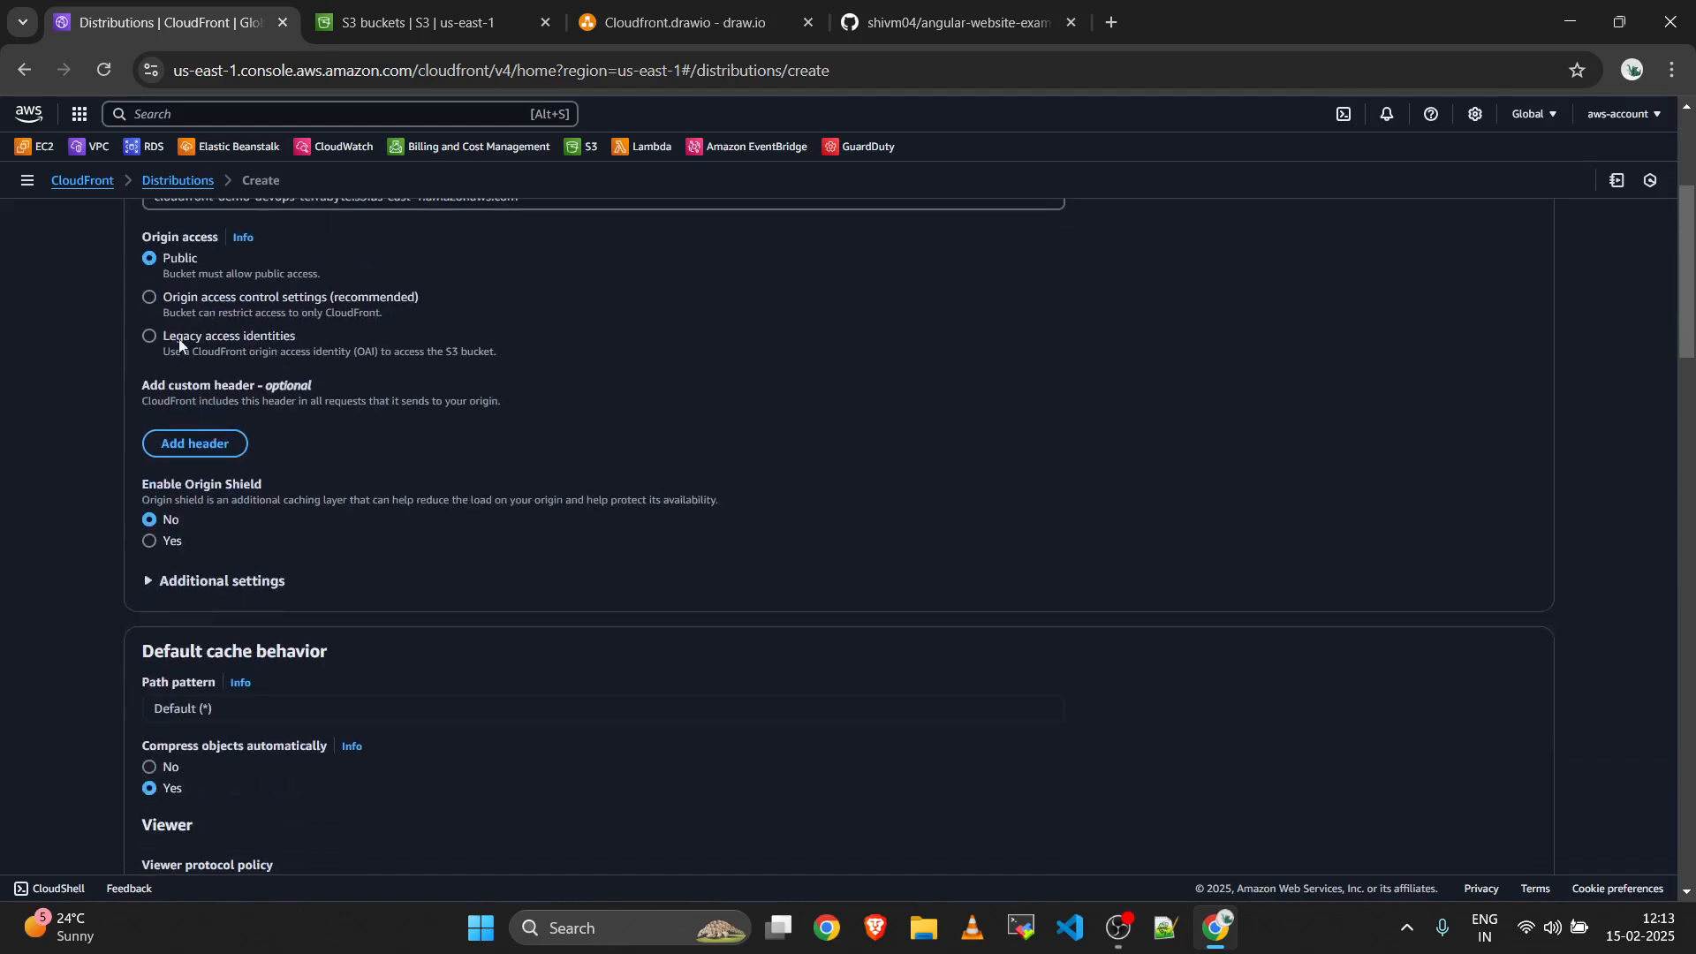
pyautogui.tripleClick(159, 235)
pyautogui.tripleClick(206, 245)
pyautogui.tripleClick(190, 238)
pyautogui.moveTo(162, 258); pyautogui.dragTo(293, 275)
pyautogui.click(292, 275)
pyautogui.click(150, 297)
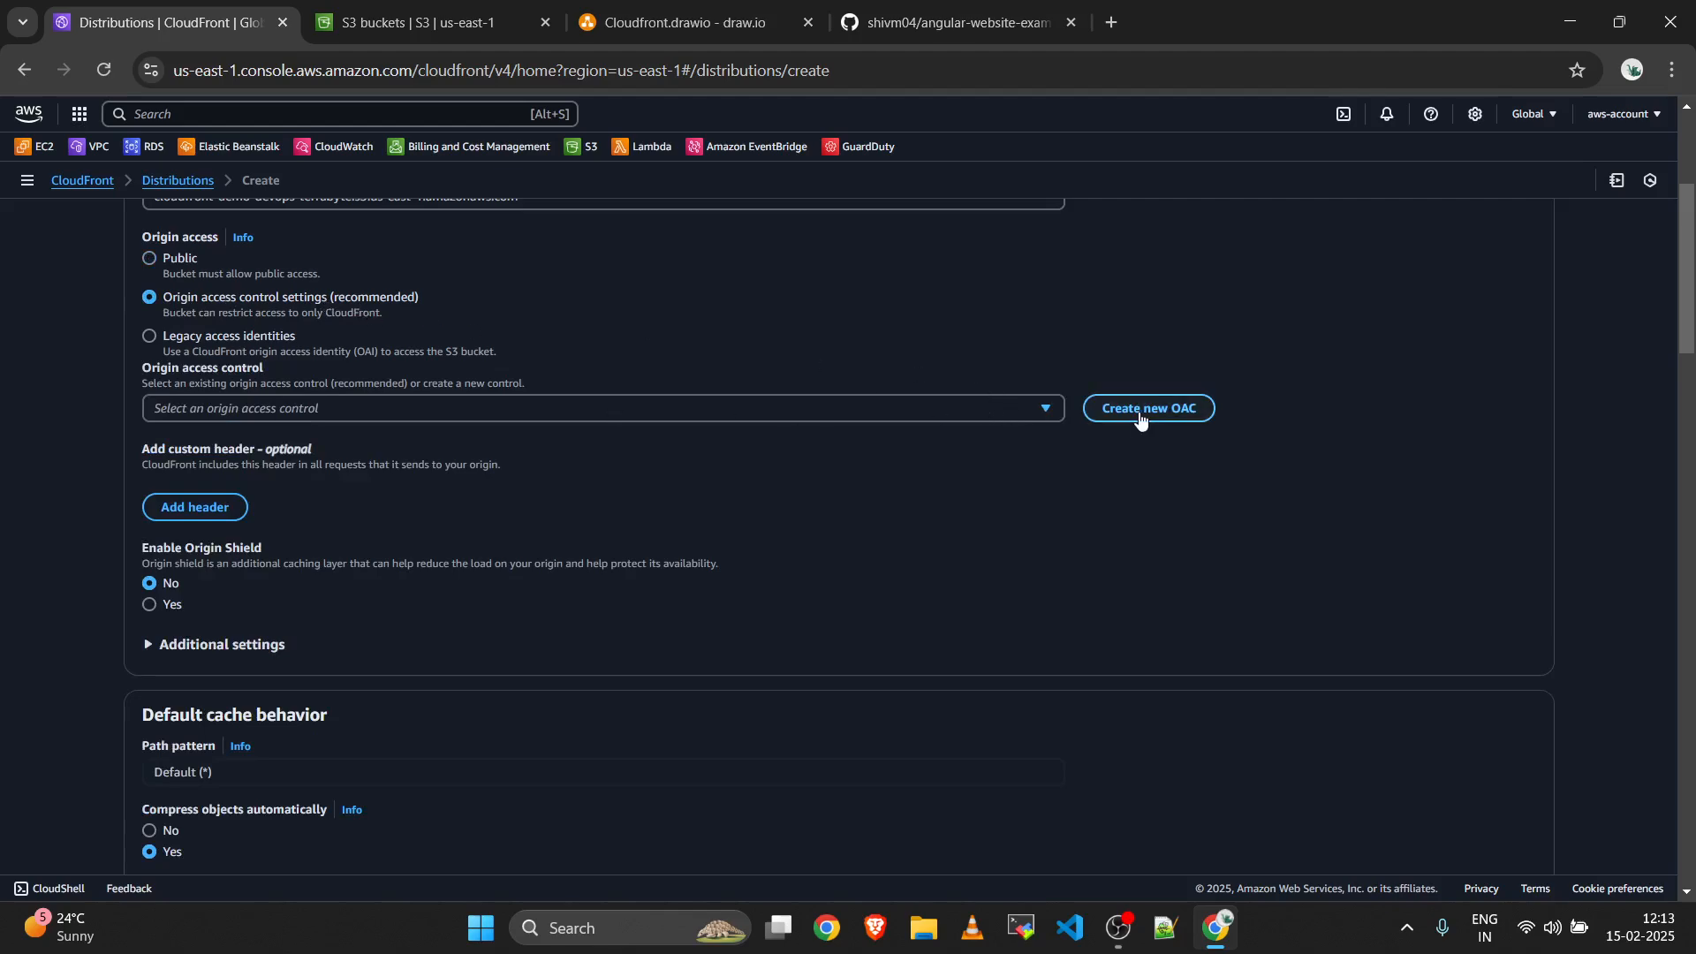
# Create a new origin access control for the S3 origin, keeping the suggested name and Sign requests (recommended).
pyautogui.click(1141, 417)
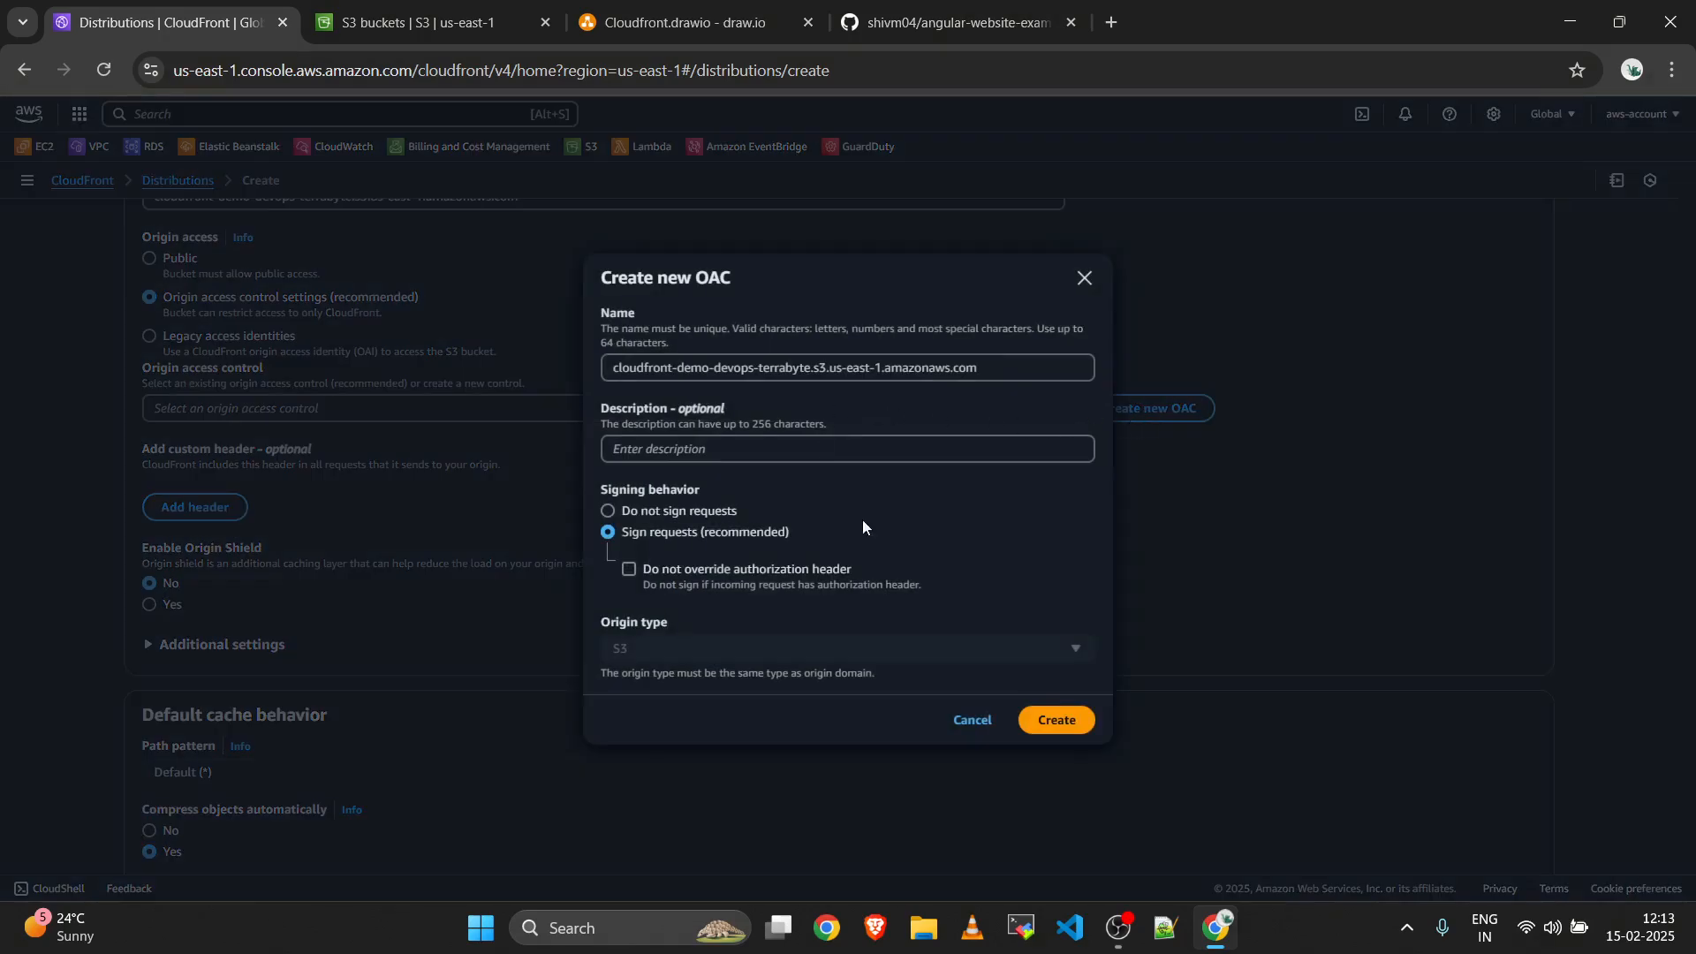
pyautogui.click(1056, 720)
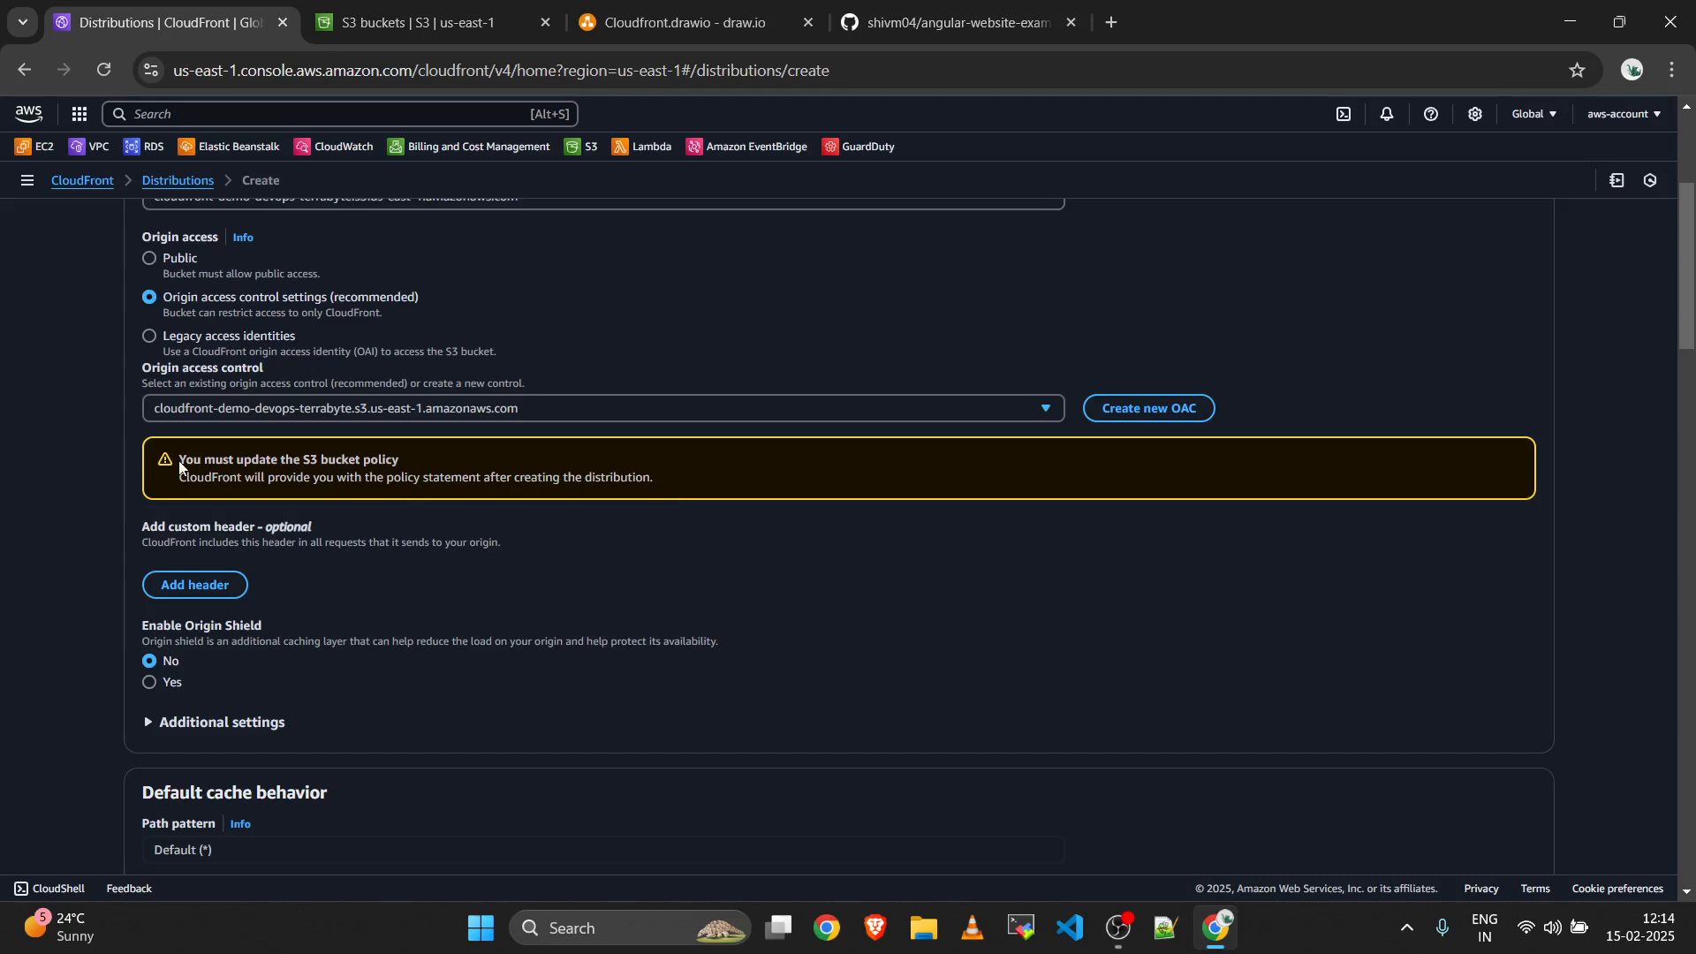
pyautogui.moveTo(179, 461); pyautogui.dragTo(620, 515)
pyautogui.click(594, 470)
# Review the Origin Shield, default cache behavior, viewer and cache key settings of the new distribution.
pyautogui.scroll(-3, 499, 504)
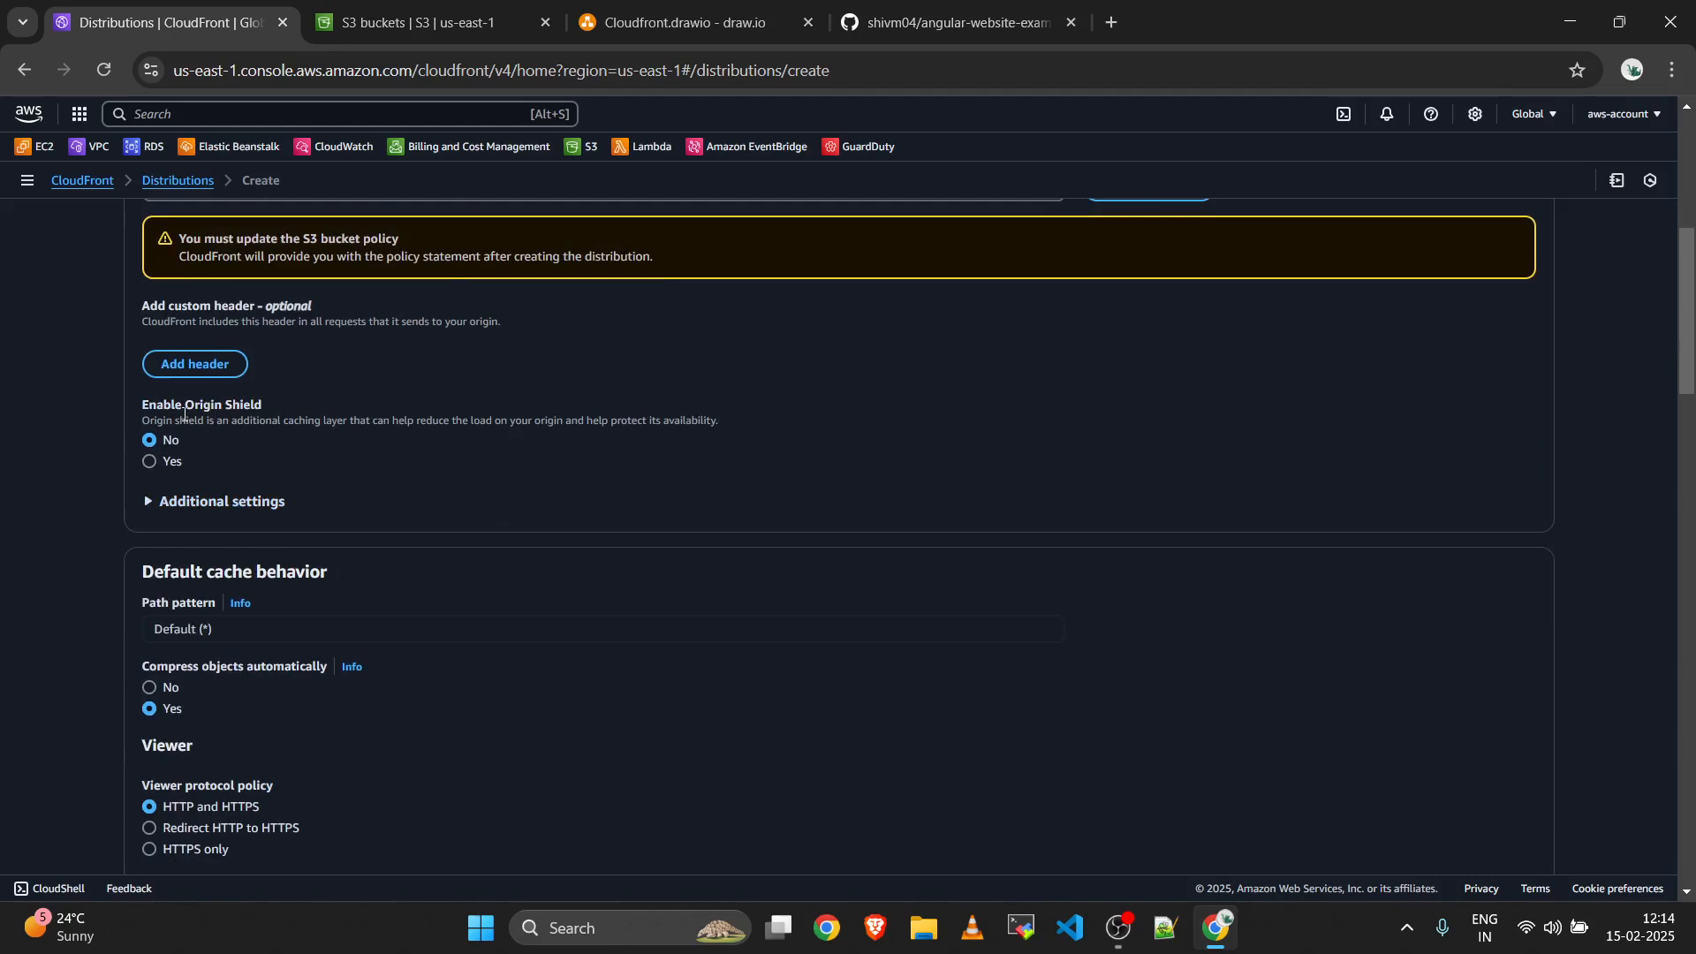
pyautogui.scroll(-4, 309, 438)
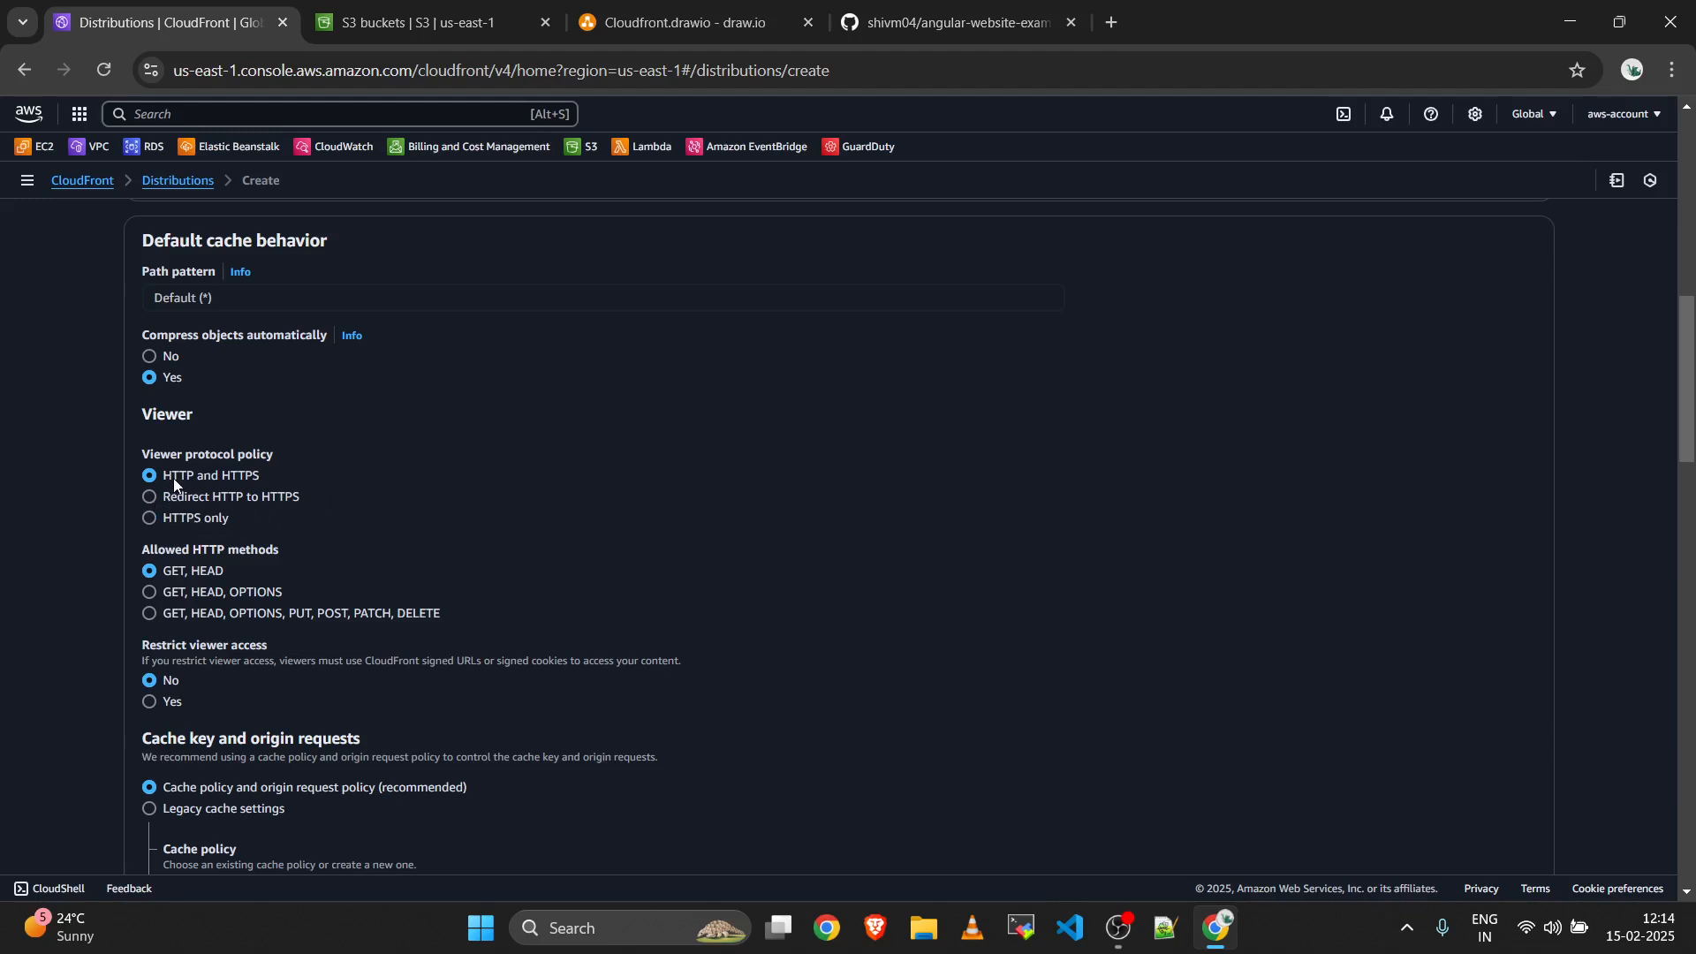
pyautogui.scroll(-2, 371, 480)
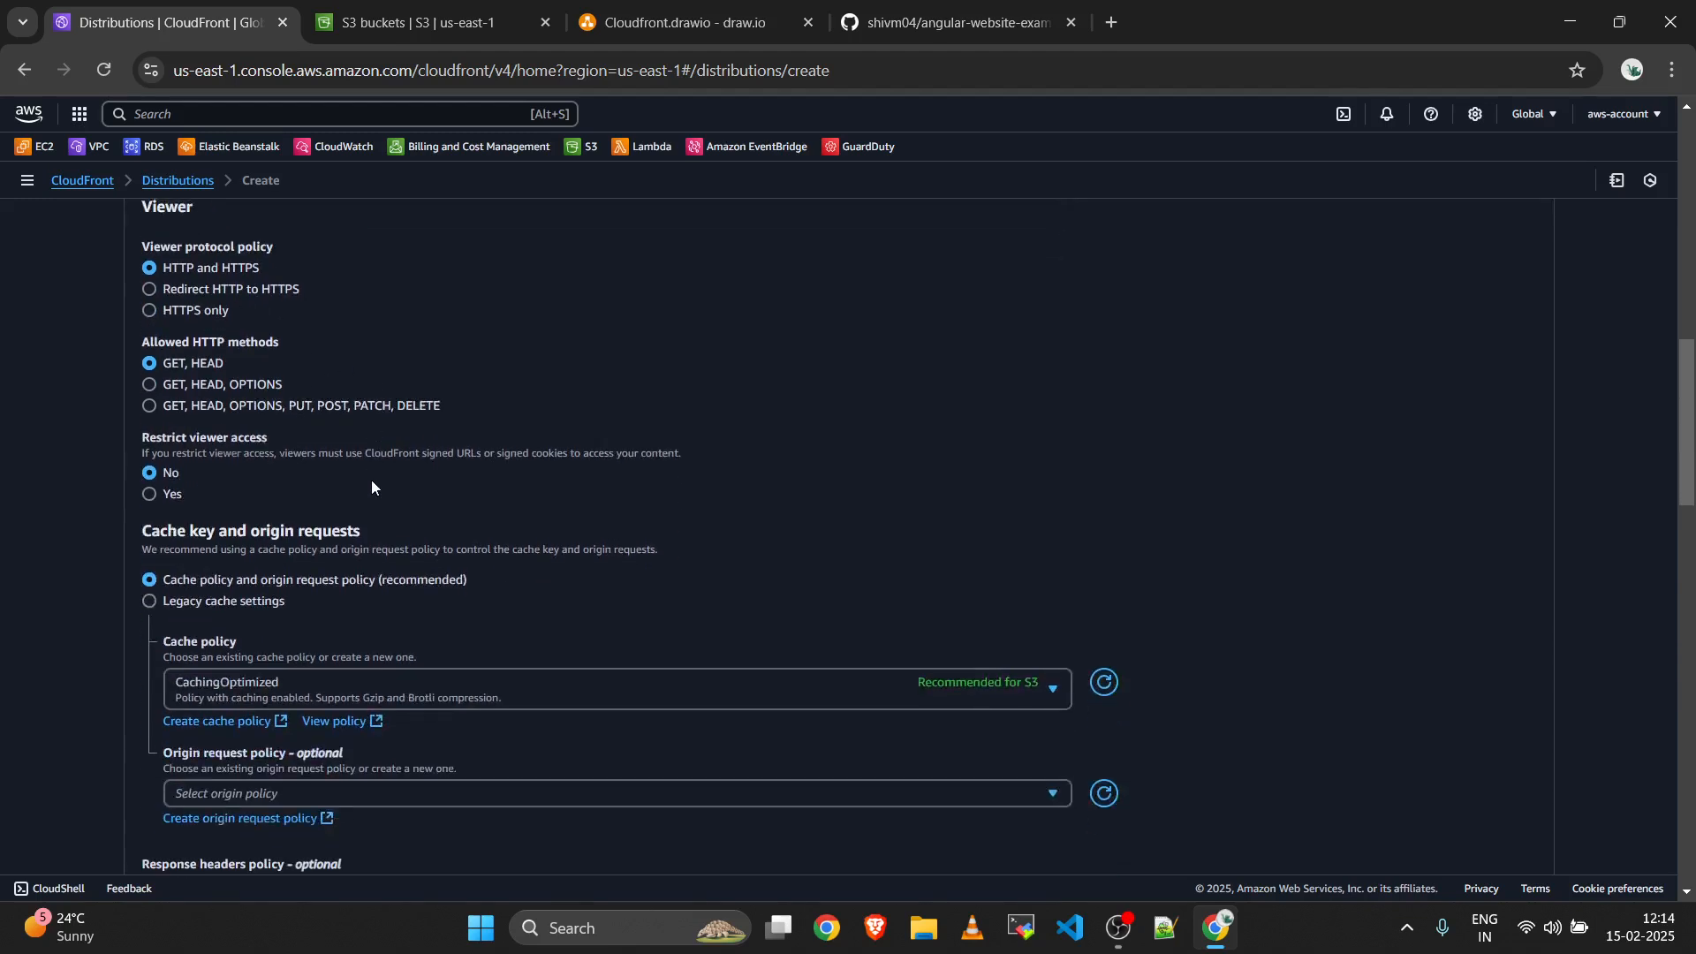
pyautogui.scroll(-1, 371, 480)
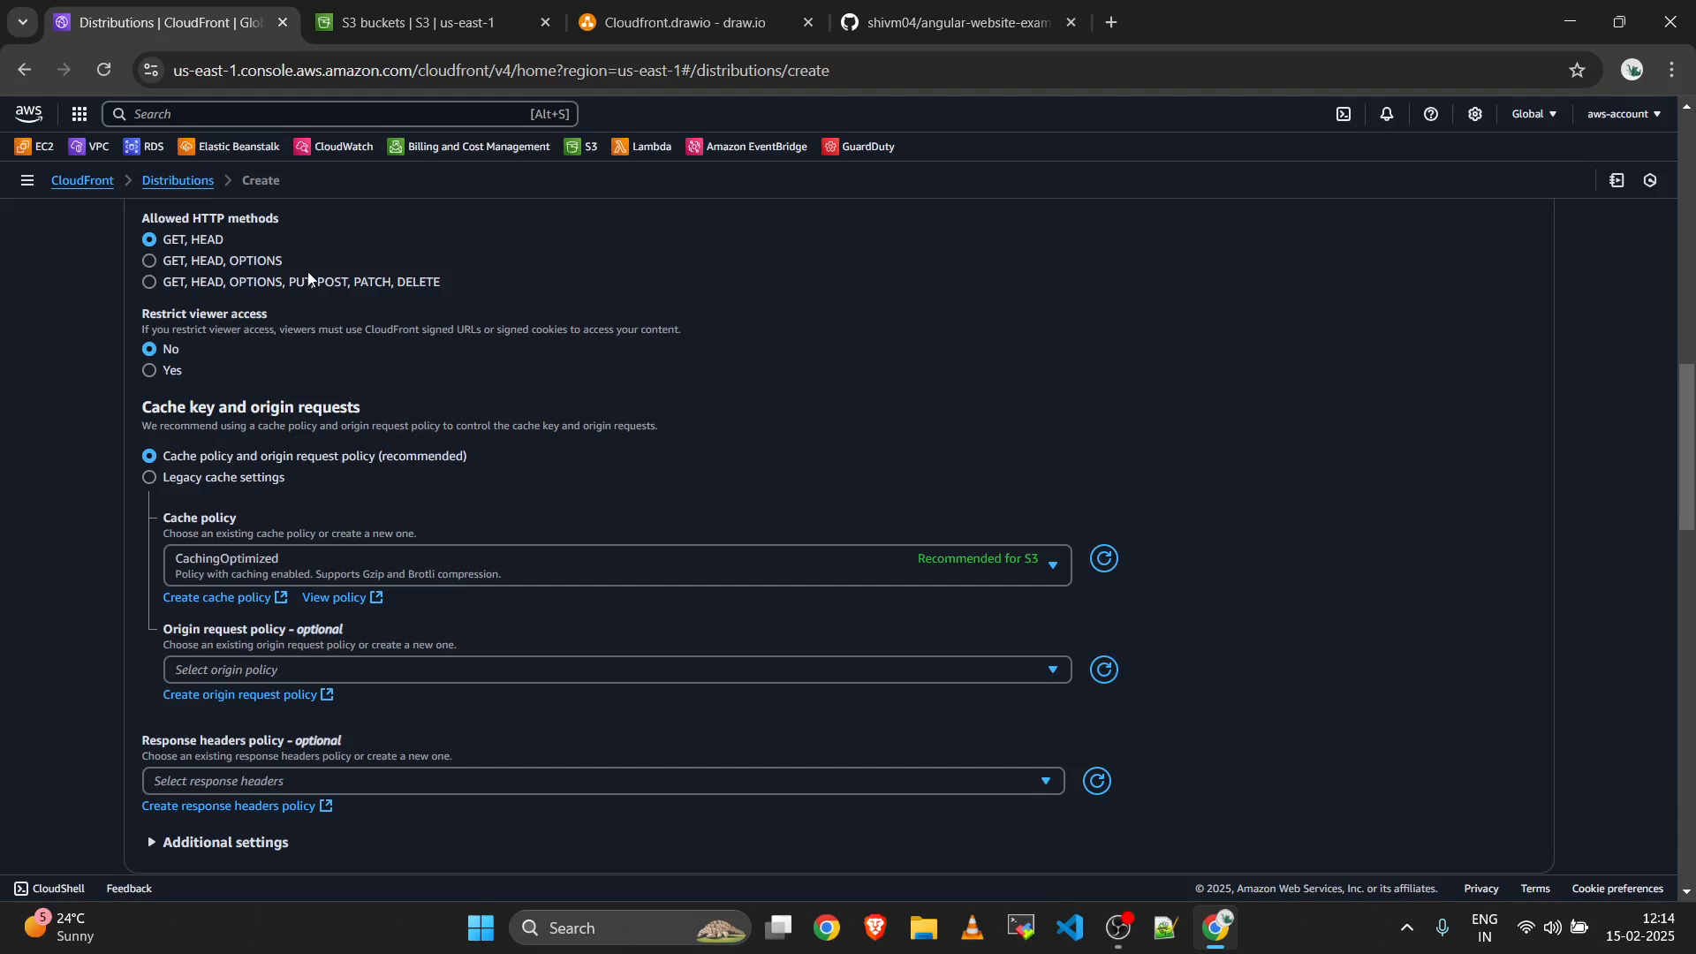
pyautogui.scroll(-1, 381, 307)
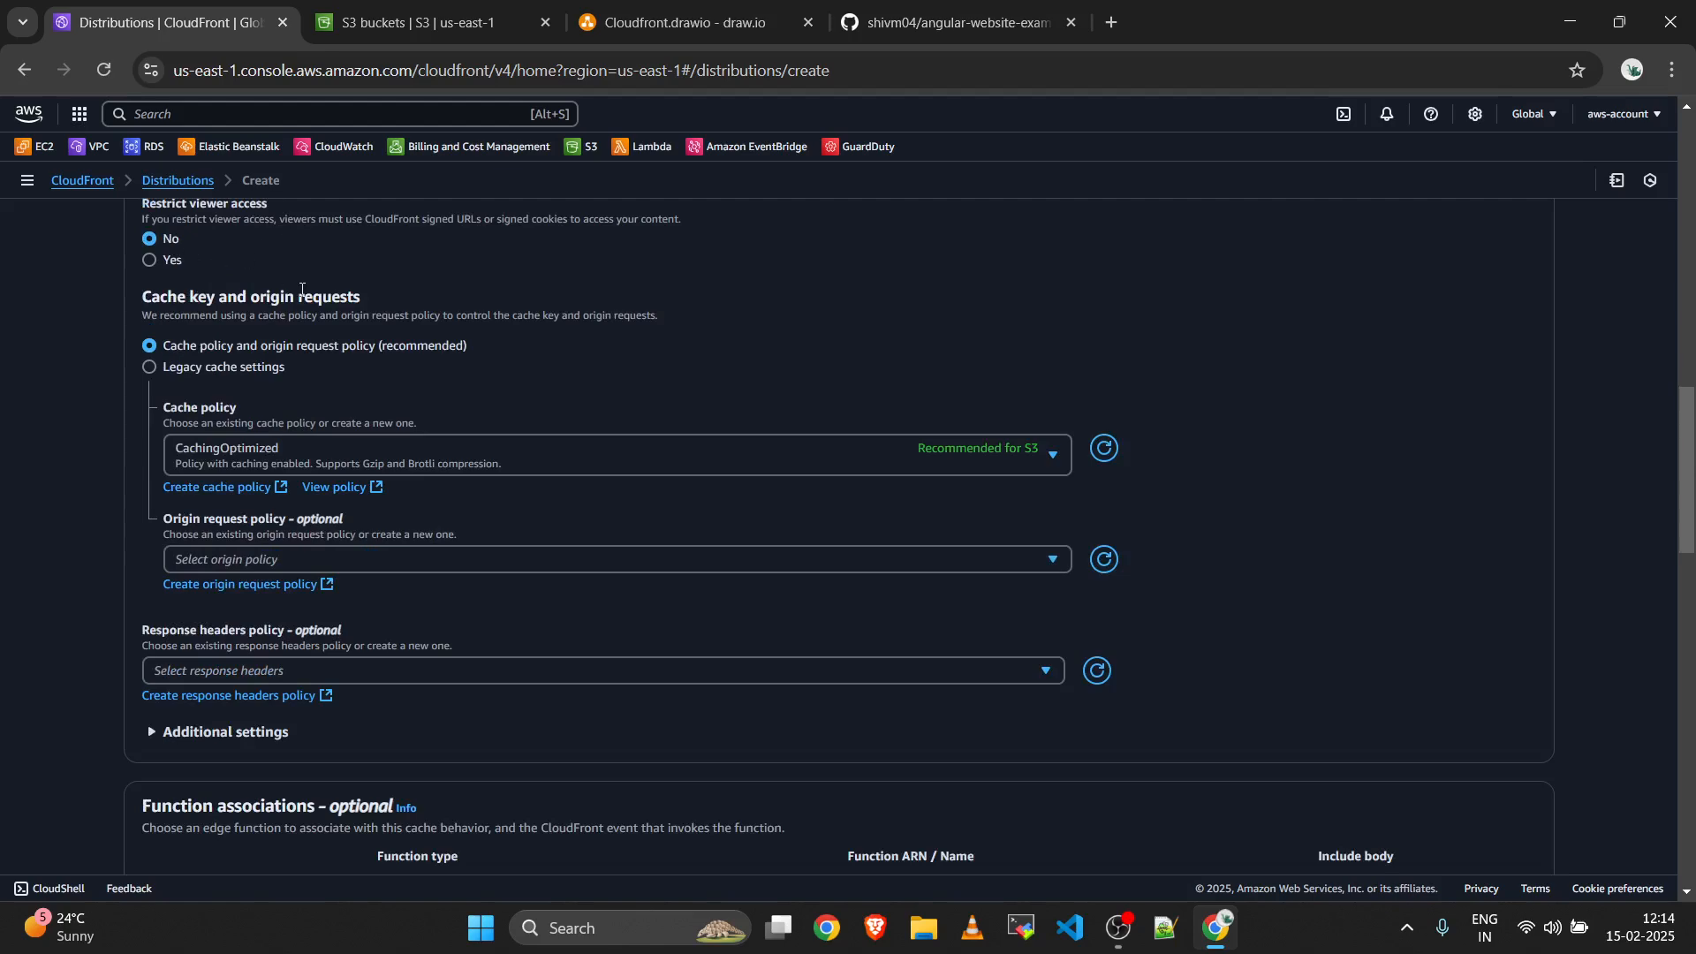
pyautogui.scroll(-1, 302, 290)
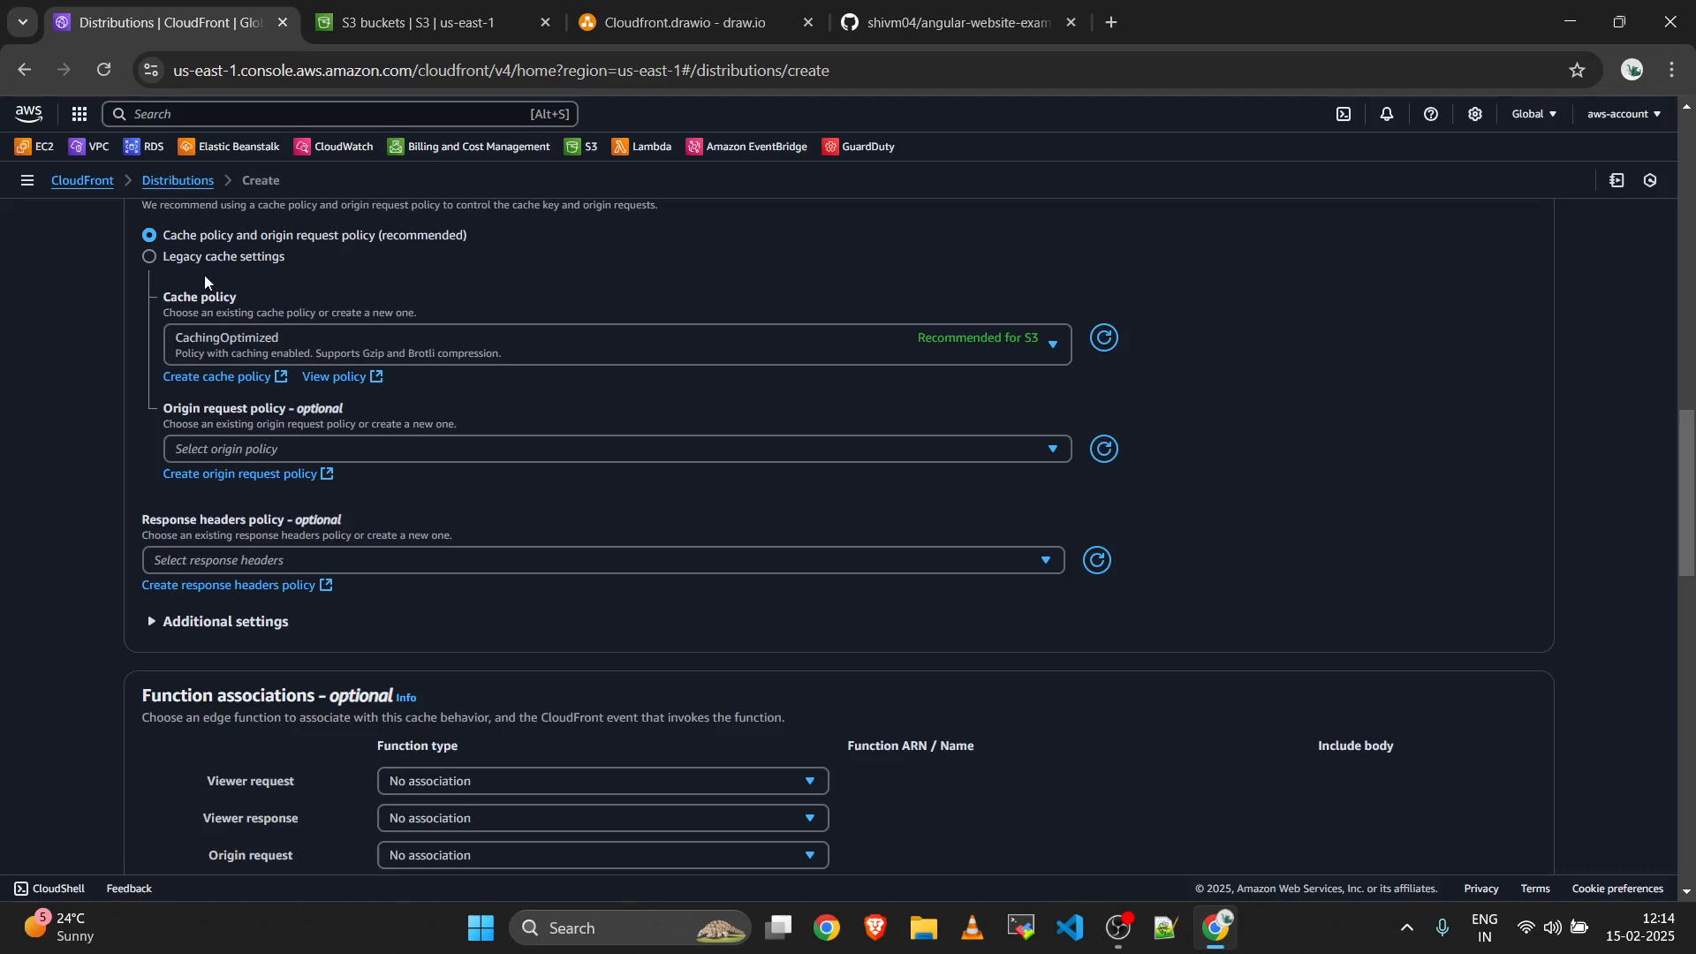
pyautogui.scroll(1, 204, 274)
pyautogui.scroll(-1, 190, 291)
pyautogui.scroll(1, 182, 313)
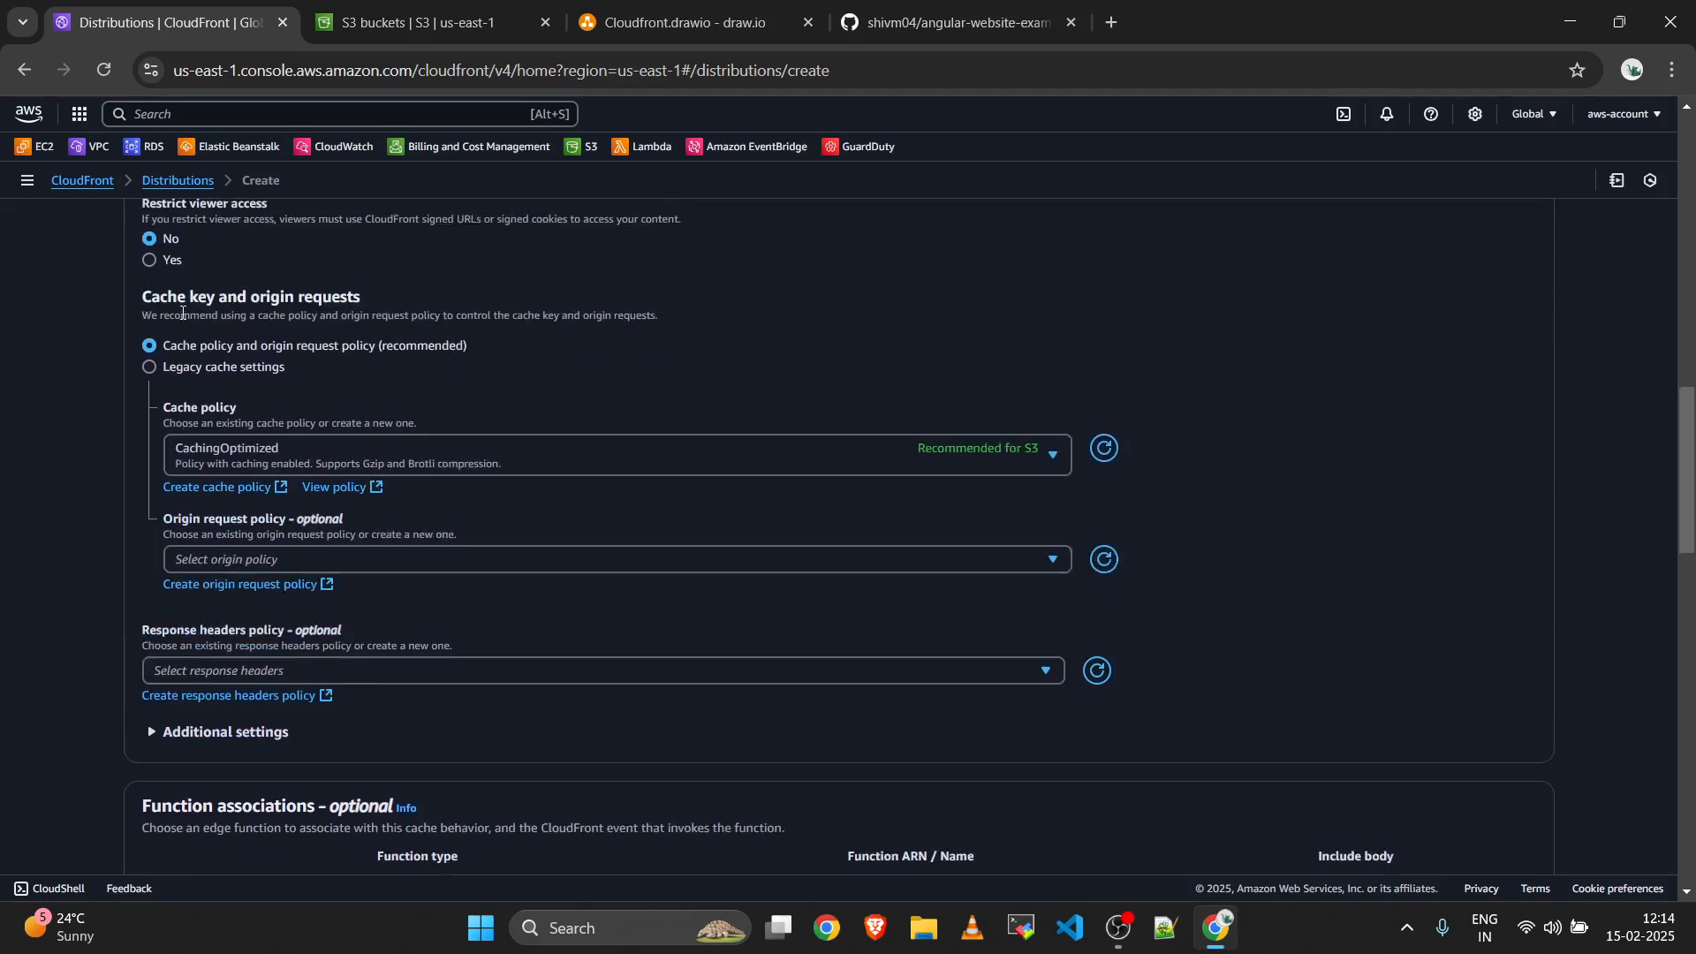
pyautogui.moveTo(141, 299); pyautogui.dragTo(369, 300)
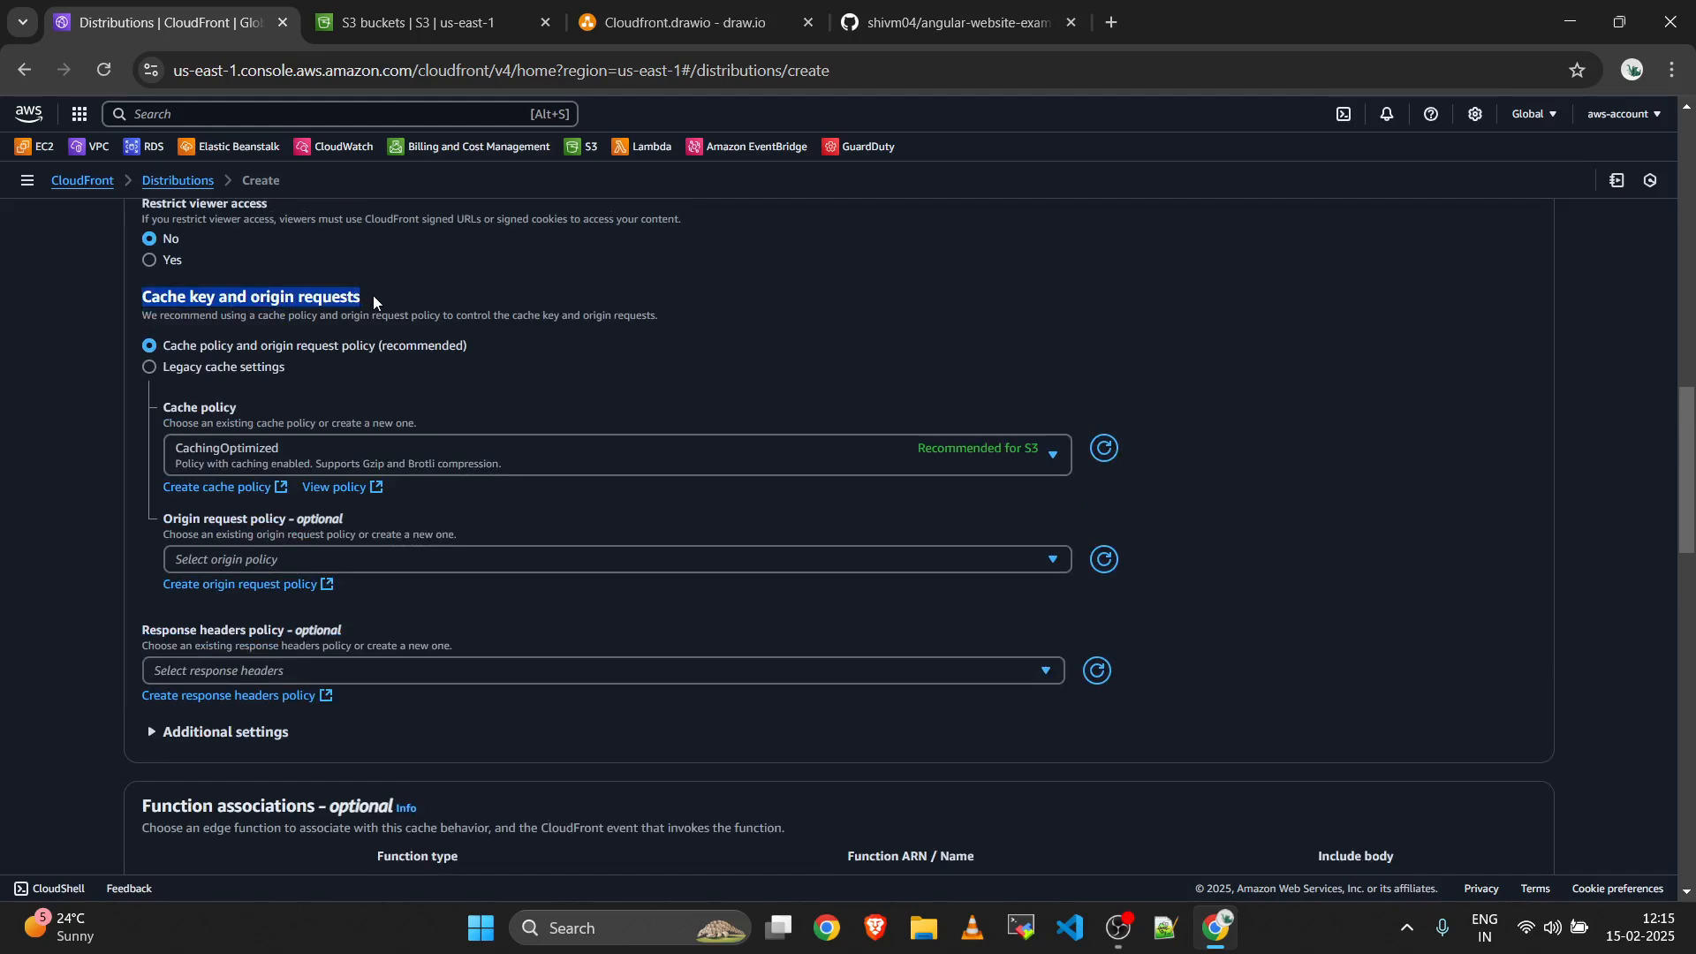
pyautogui.click(372, 295)
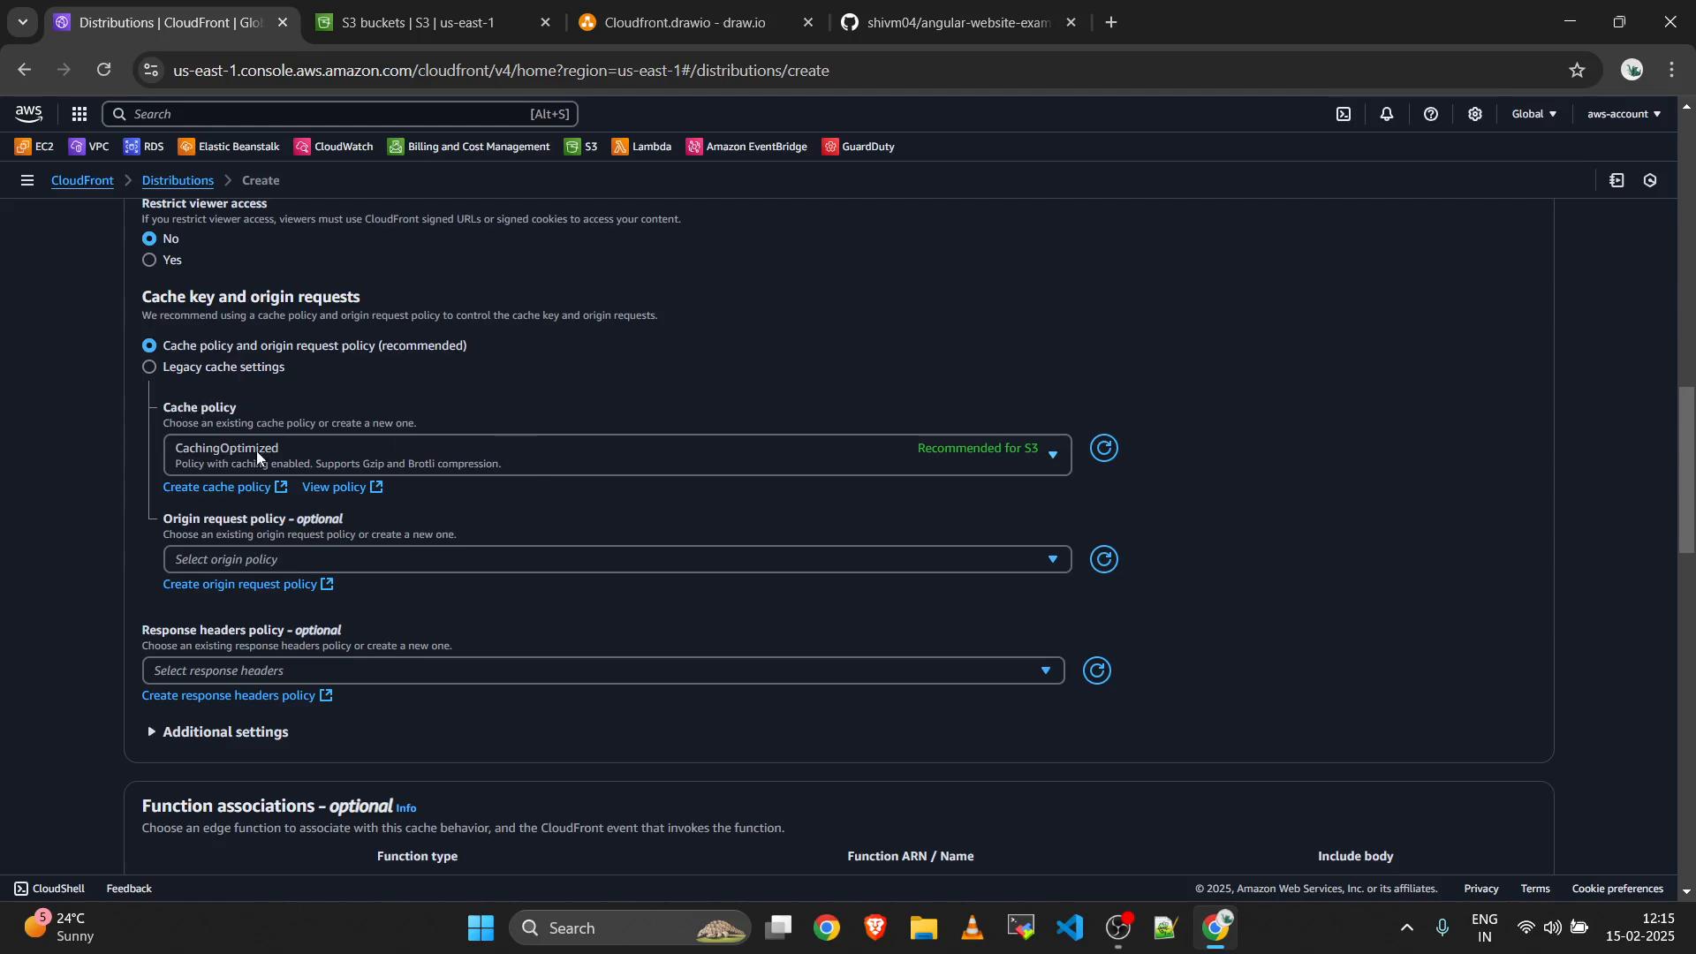
# Choose CachingOptimized as the cache policy for the default cache behavior.
pyautogui.click(324, 461)
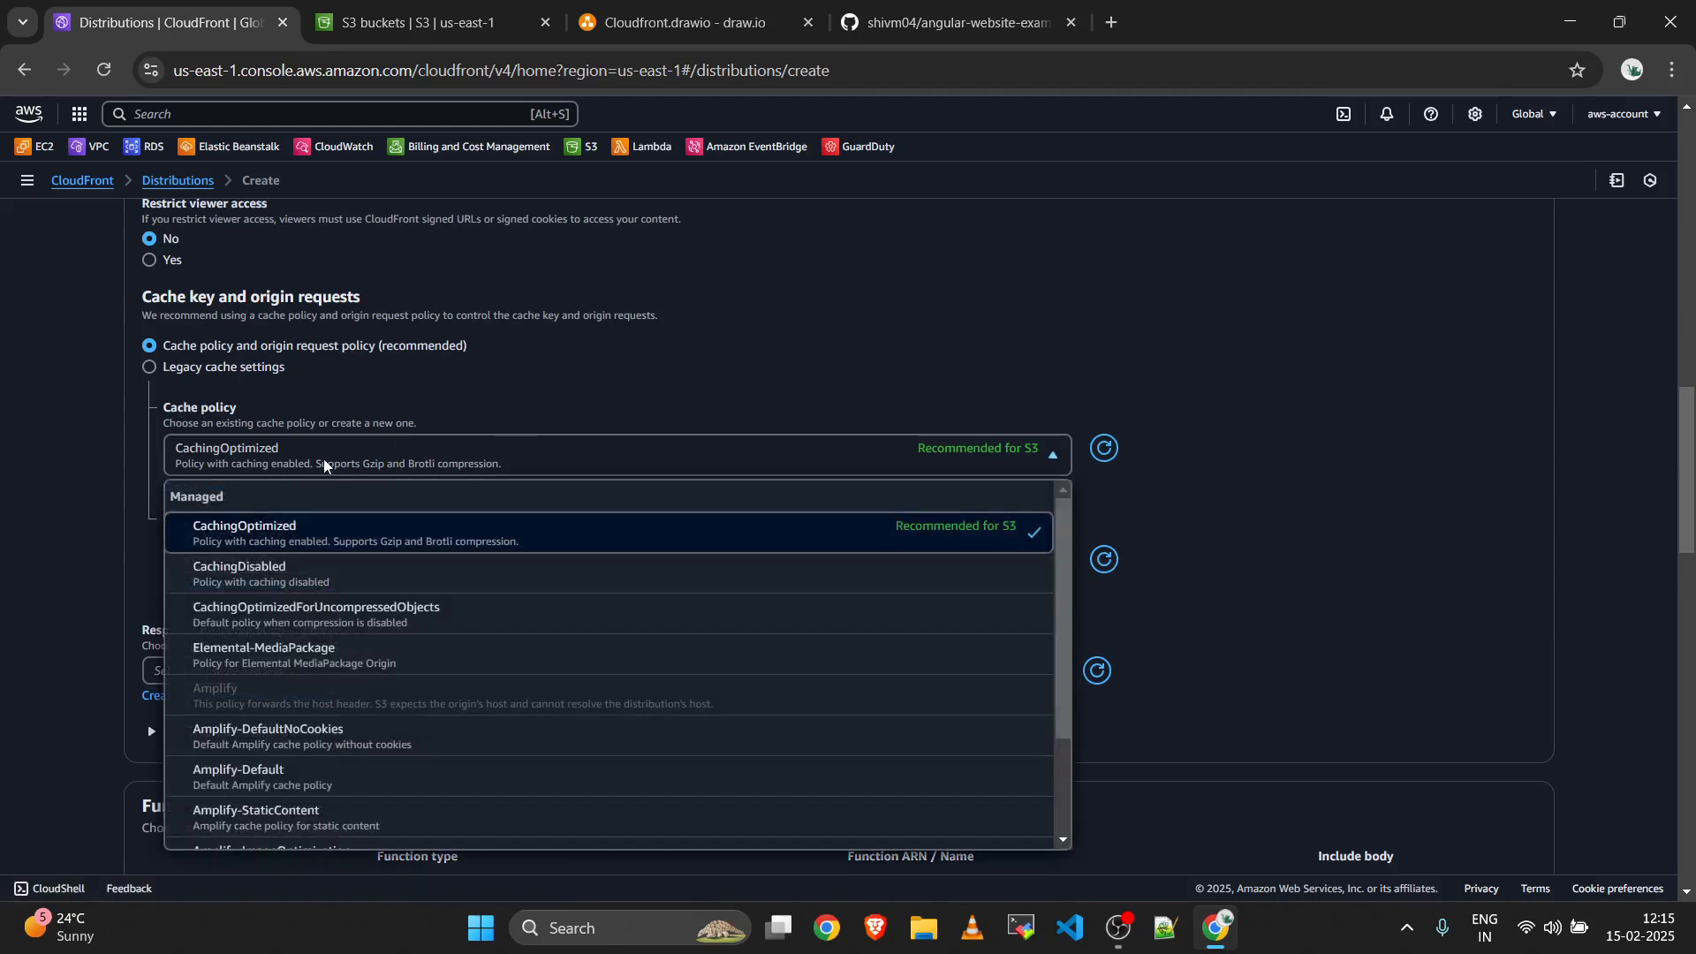
pyautogui.click(270, 530)
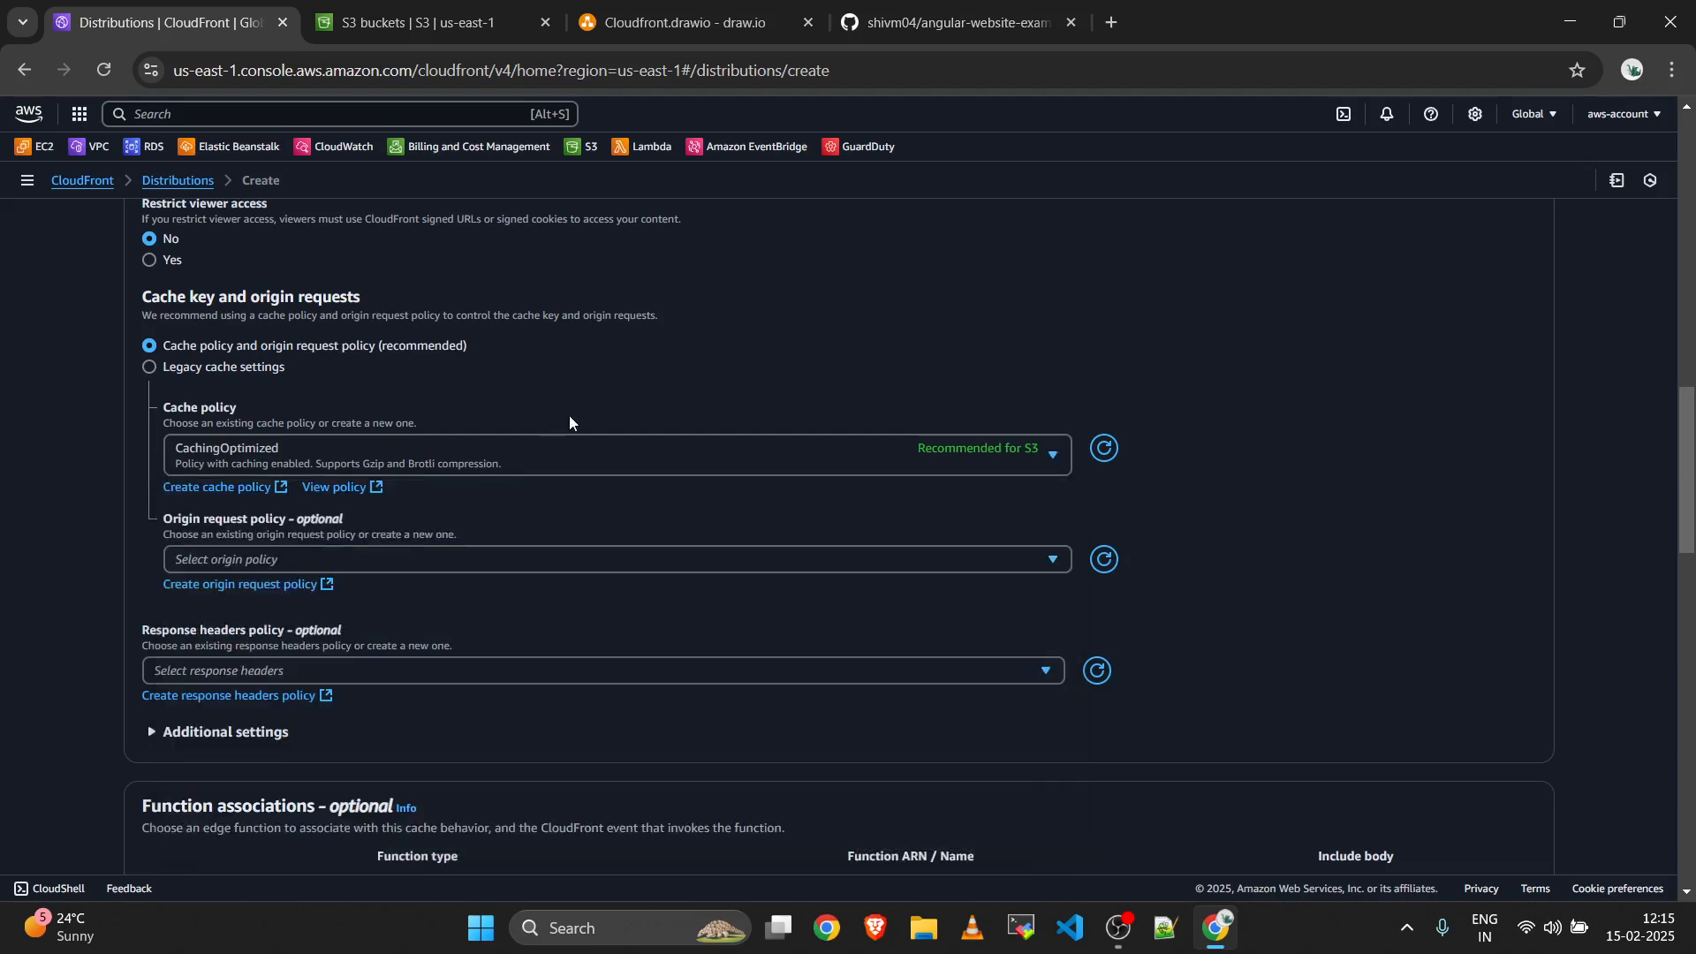
pyautogui.click(533, 461)
pyautogui.click(260, 540)
pyautogui.click(26, 183)
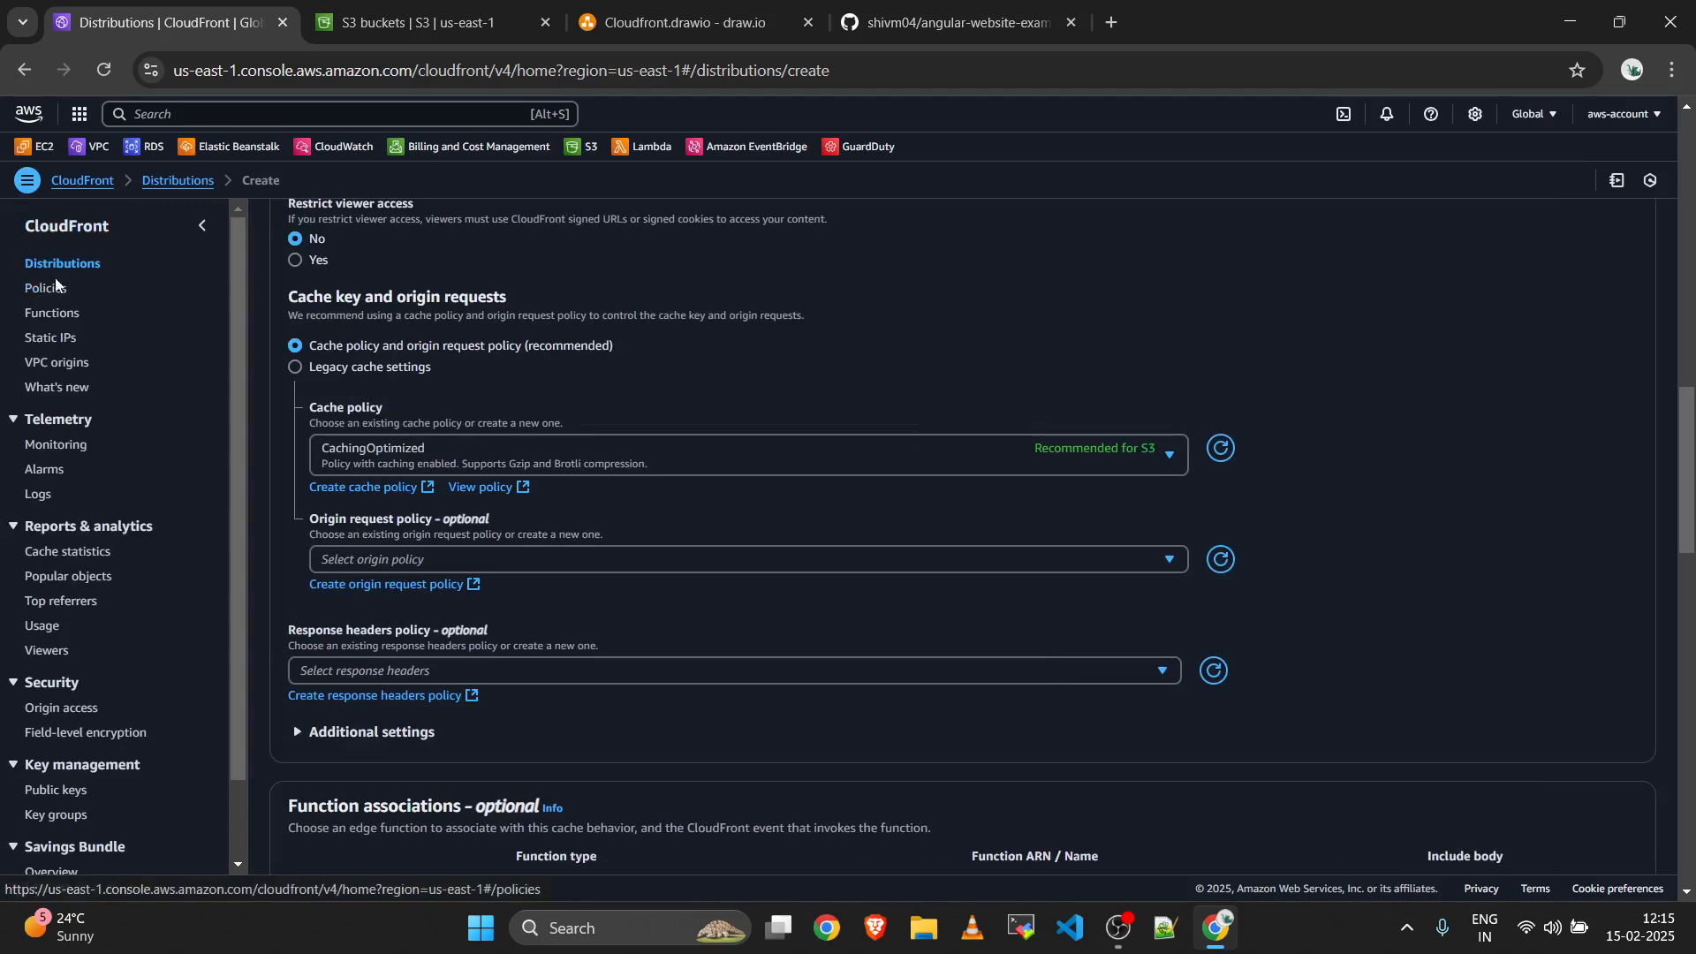
pyautogui.click(203, 225)
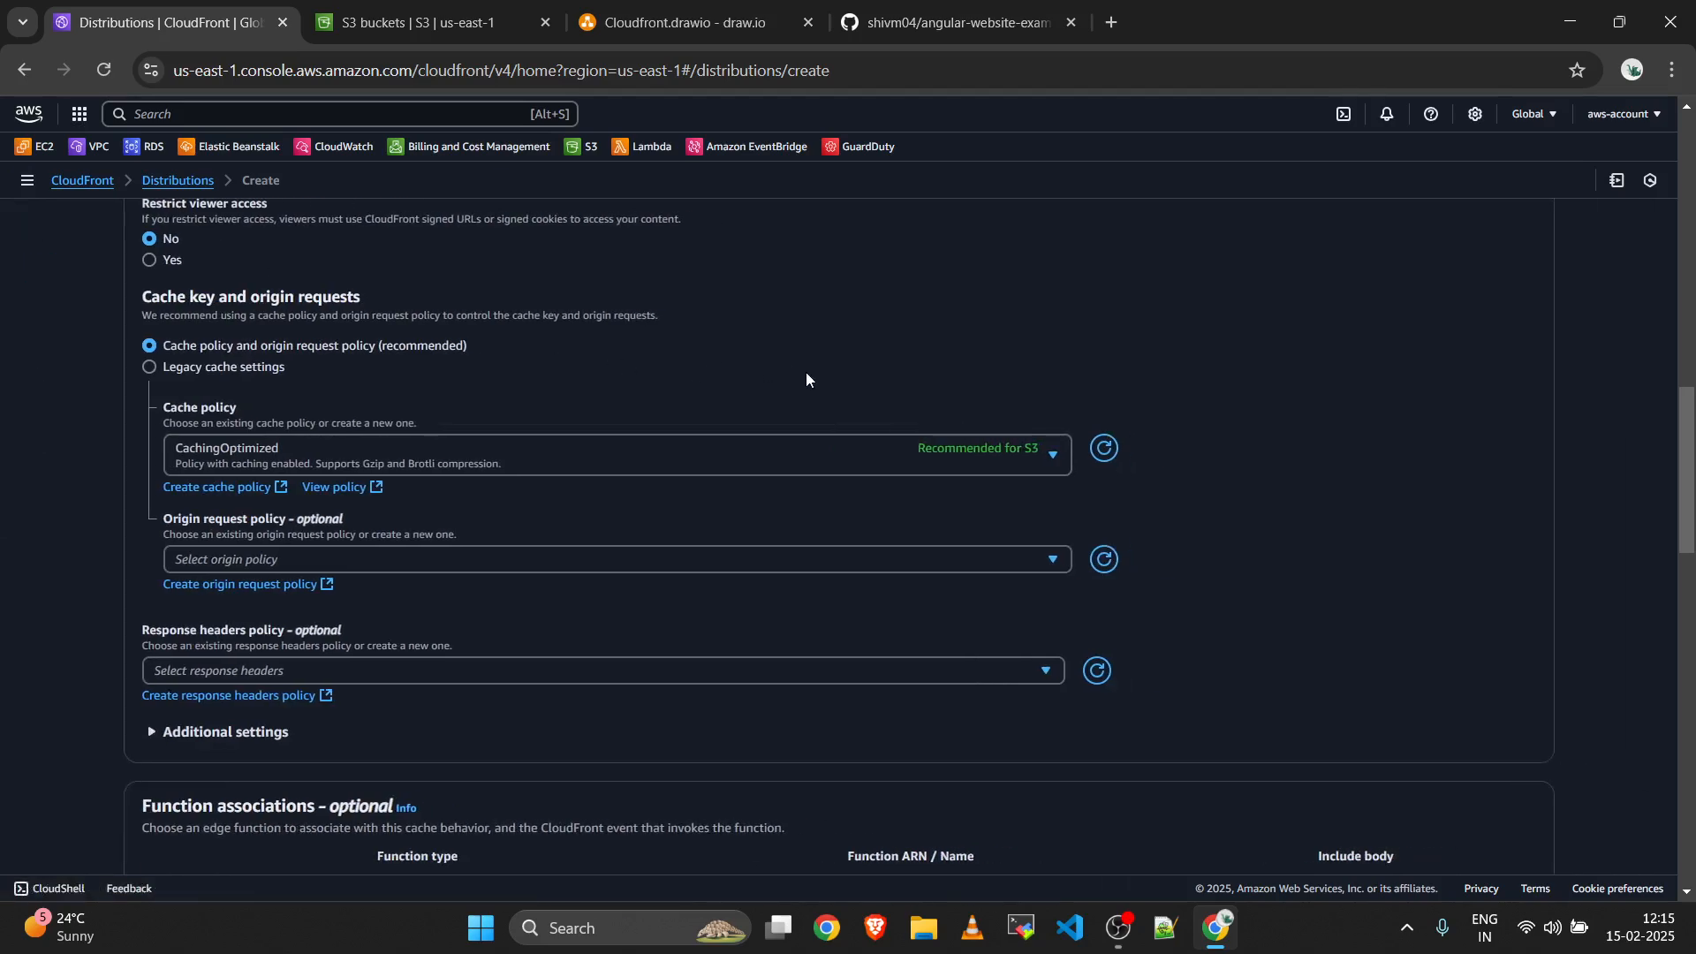
# Look through the available origin request policies and leave the optional policy unselected.
pyautogui.scroll(-1, 805, 380)
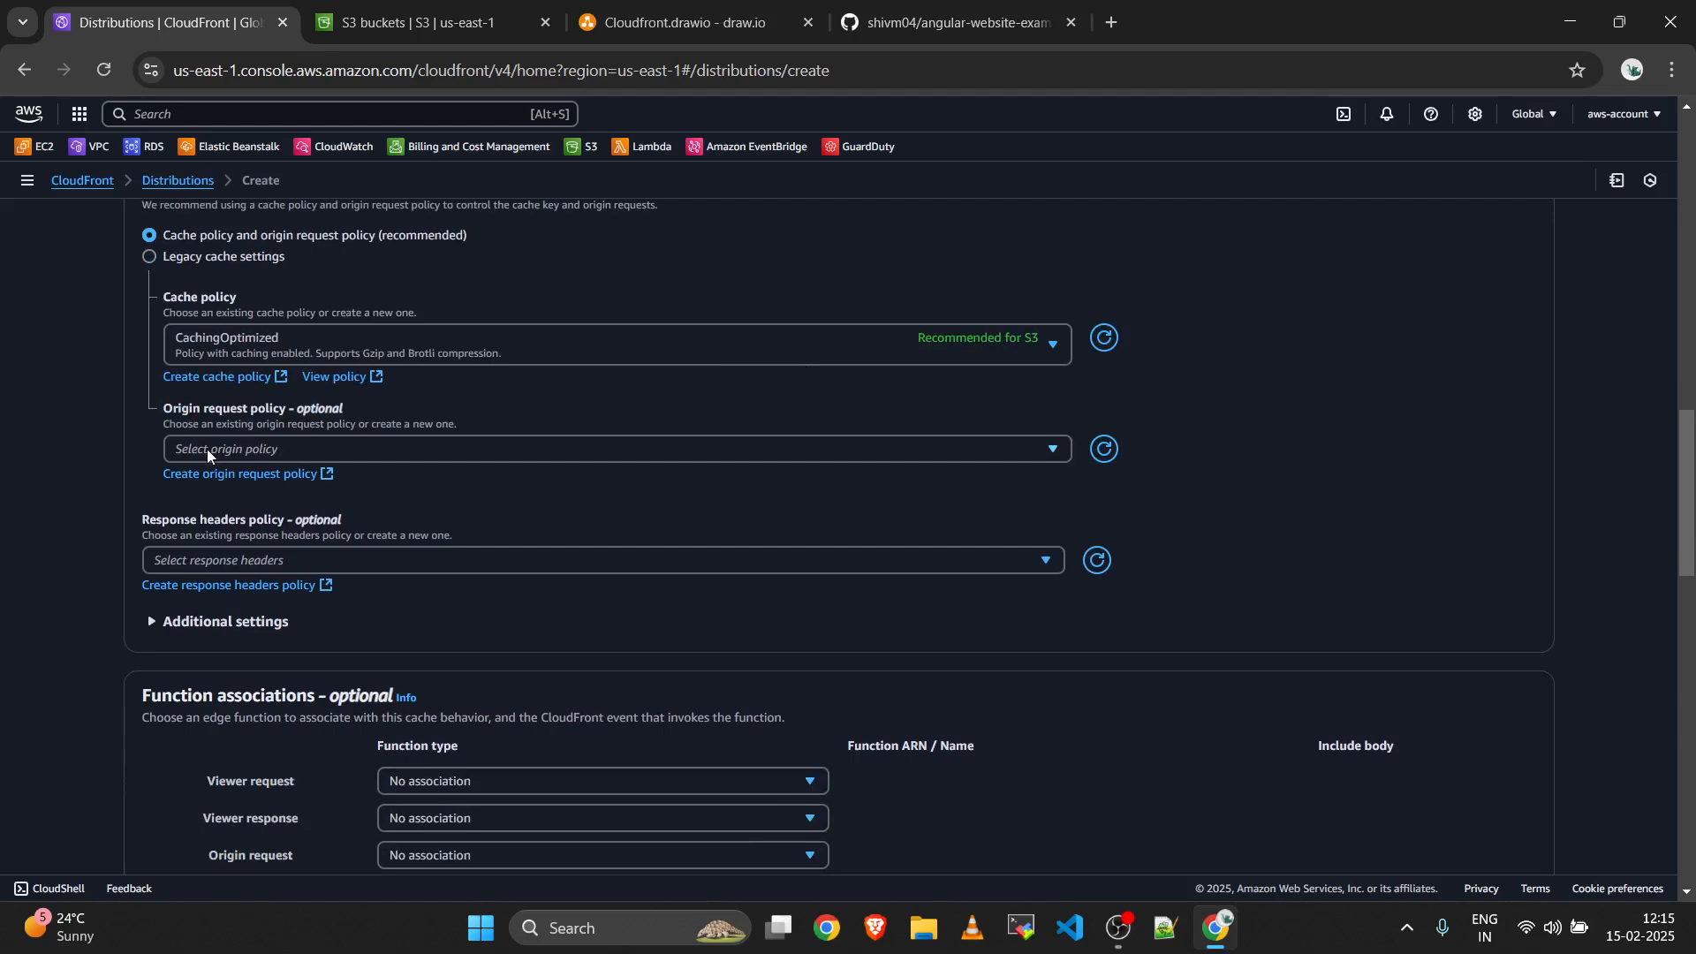
pyautogui.click(415, 22)
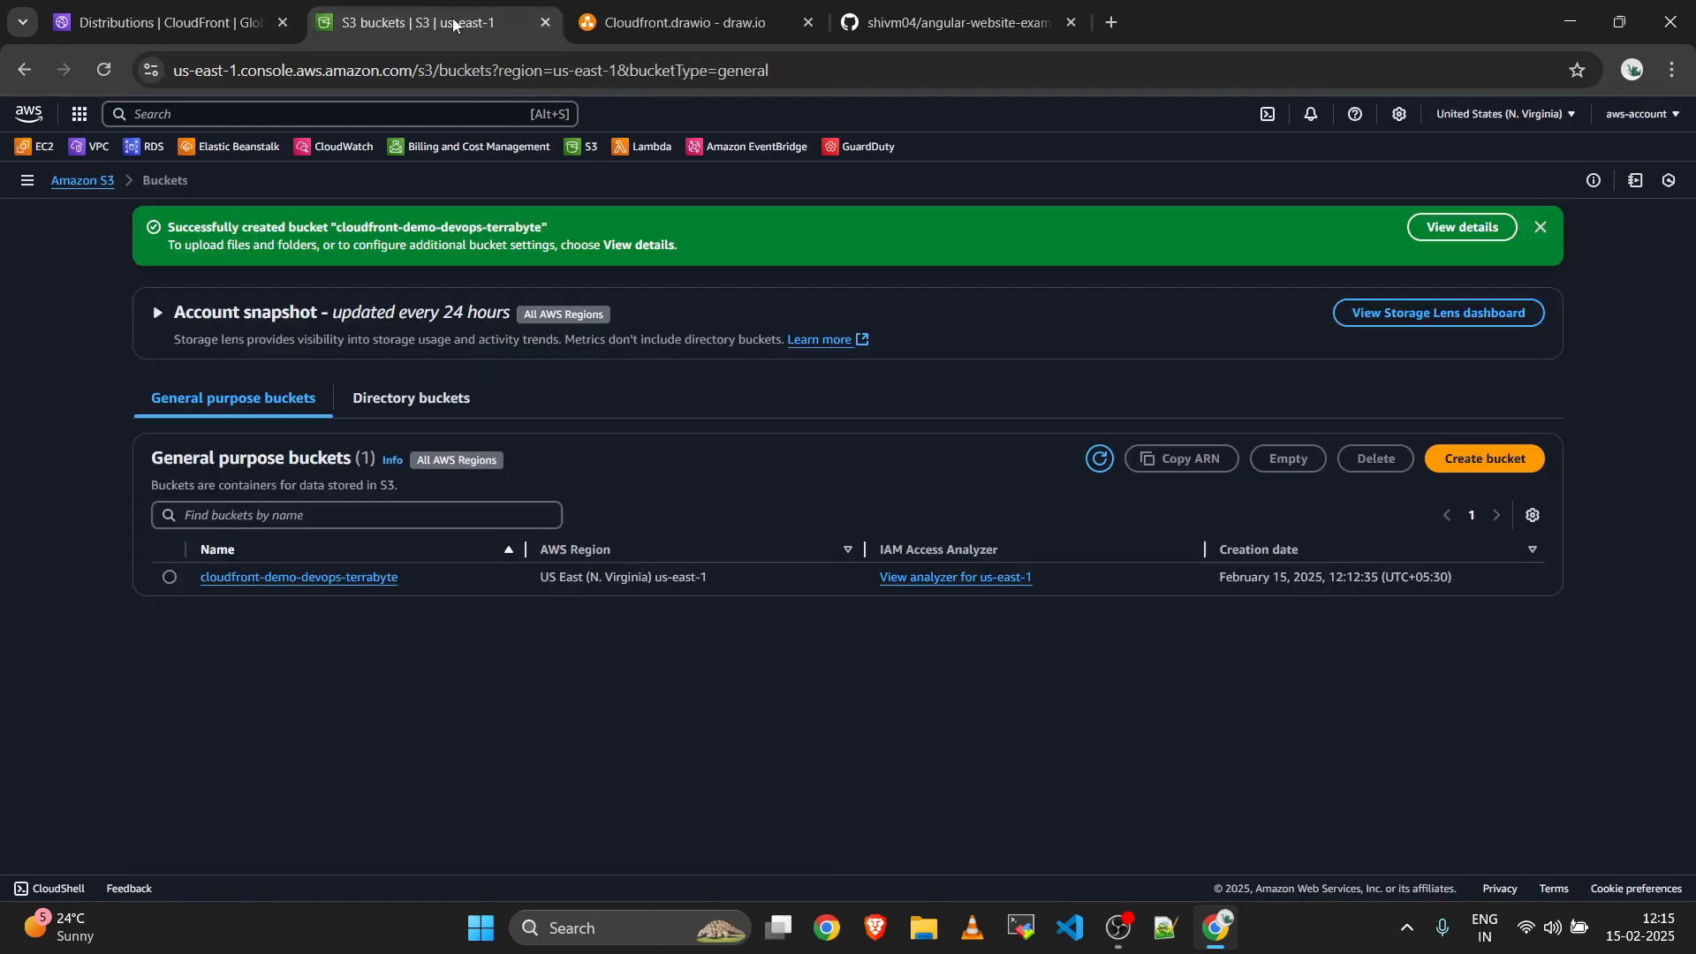
pyautogui.click(226, 22)
pyautogui.click(293, 448)
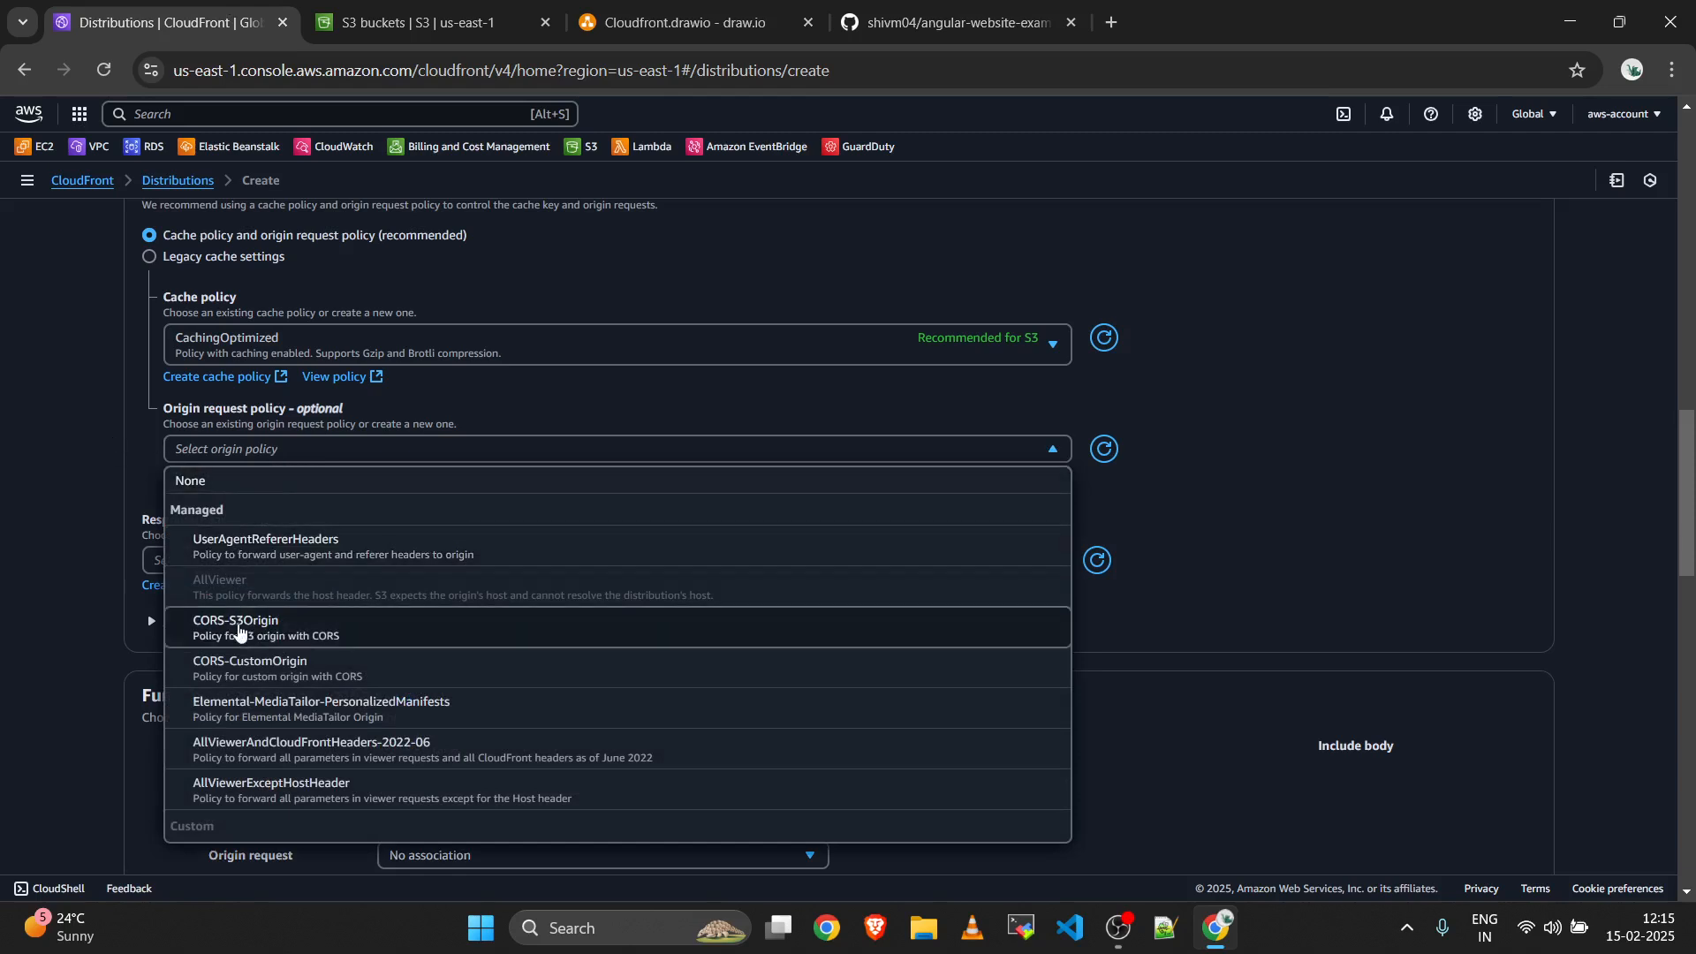
pyautogui.click(74, 450)
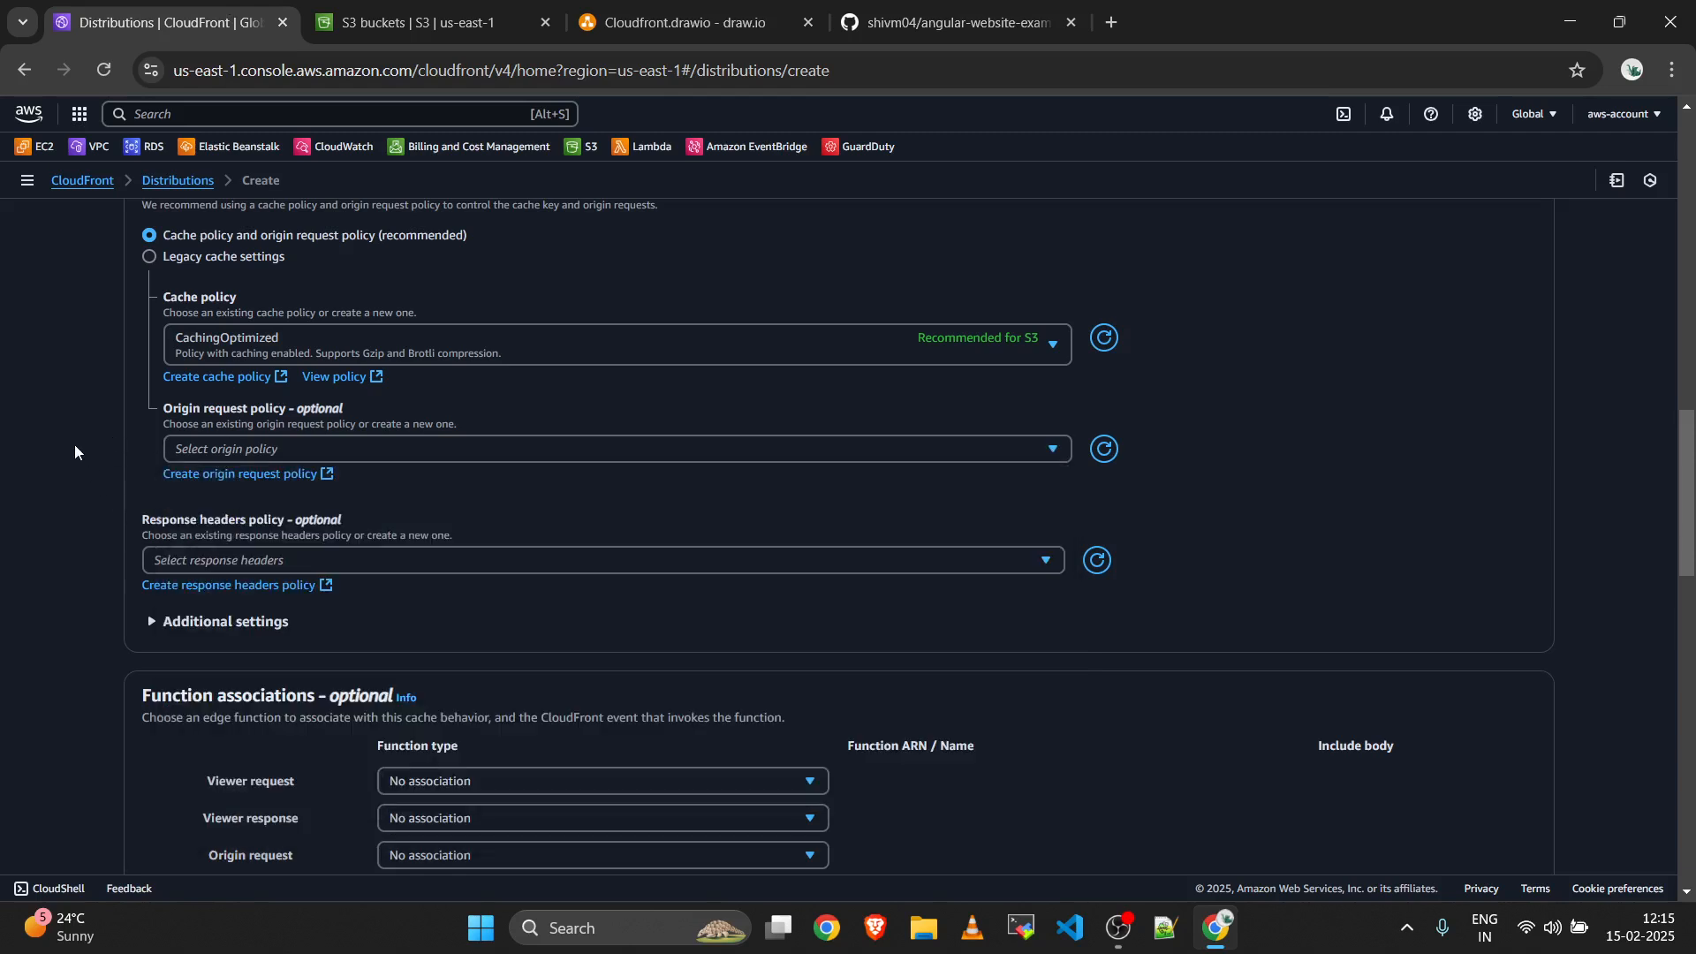
pyautogui.click(26, 180)
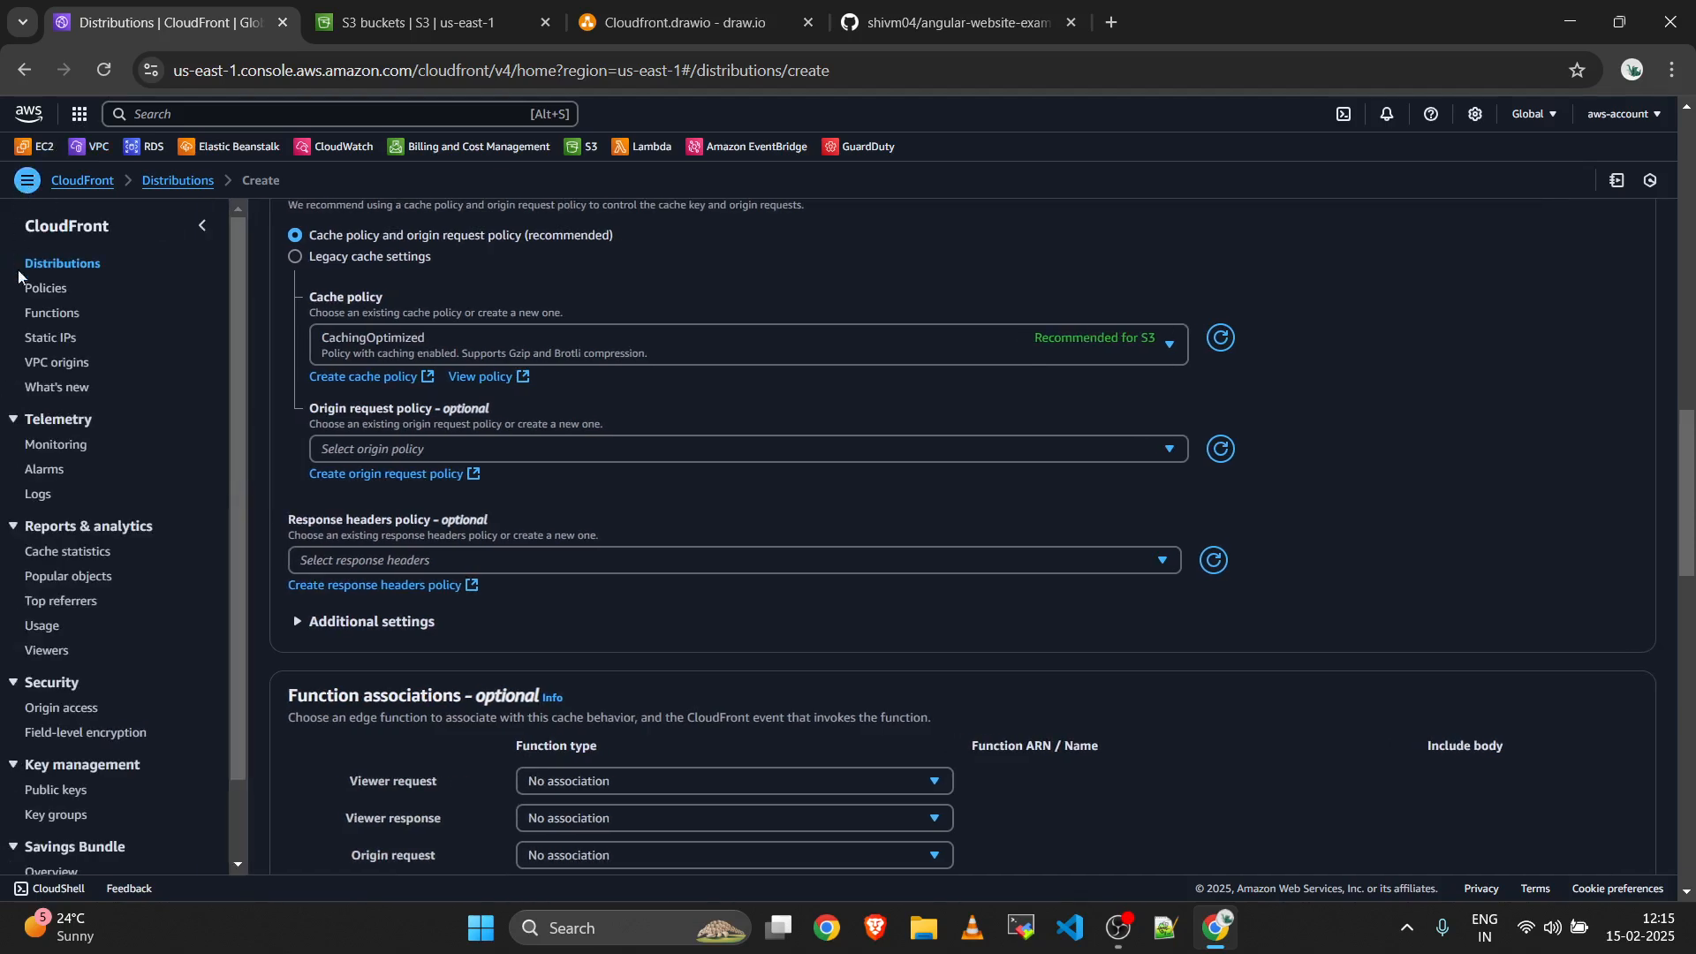
pyautogui.click(201, 226)
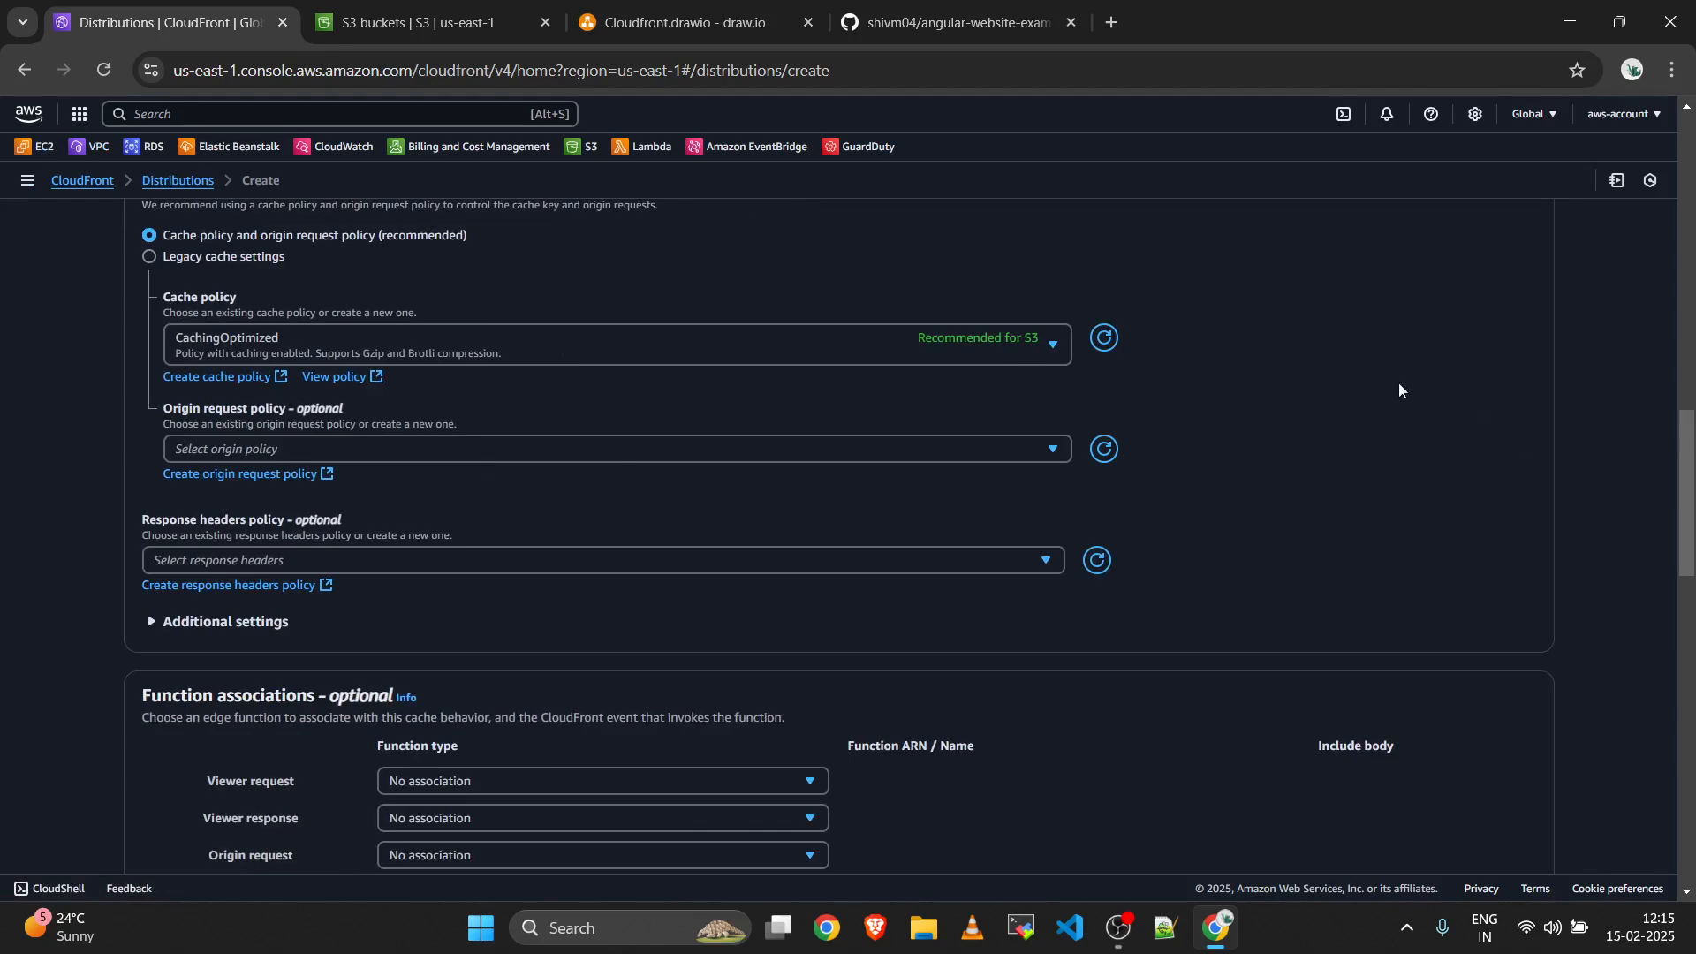
# Review the optional response headers policy and the function associations for viewer and origin requests and responses.
pyautogui.scroll(-1, 1383, 386)
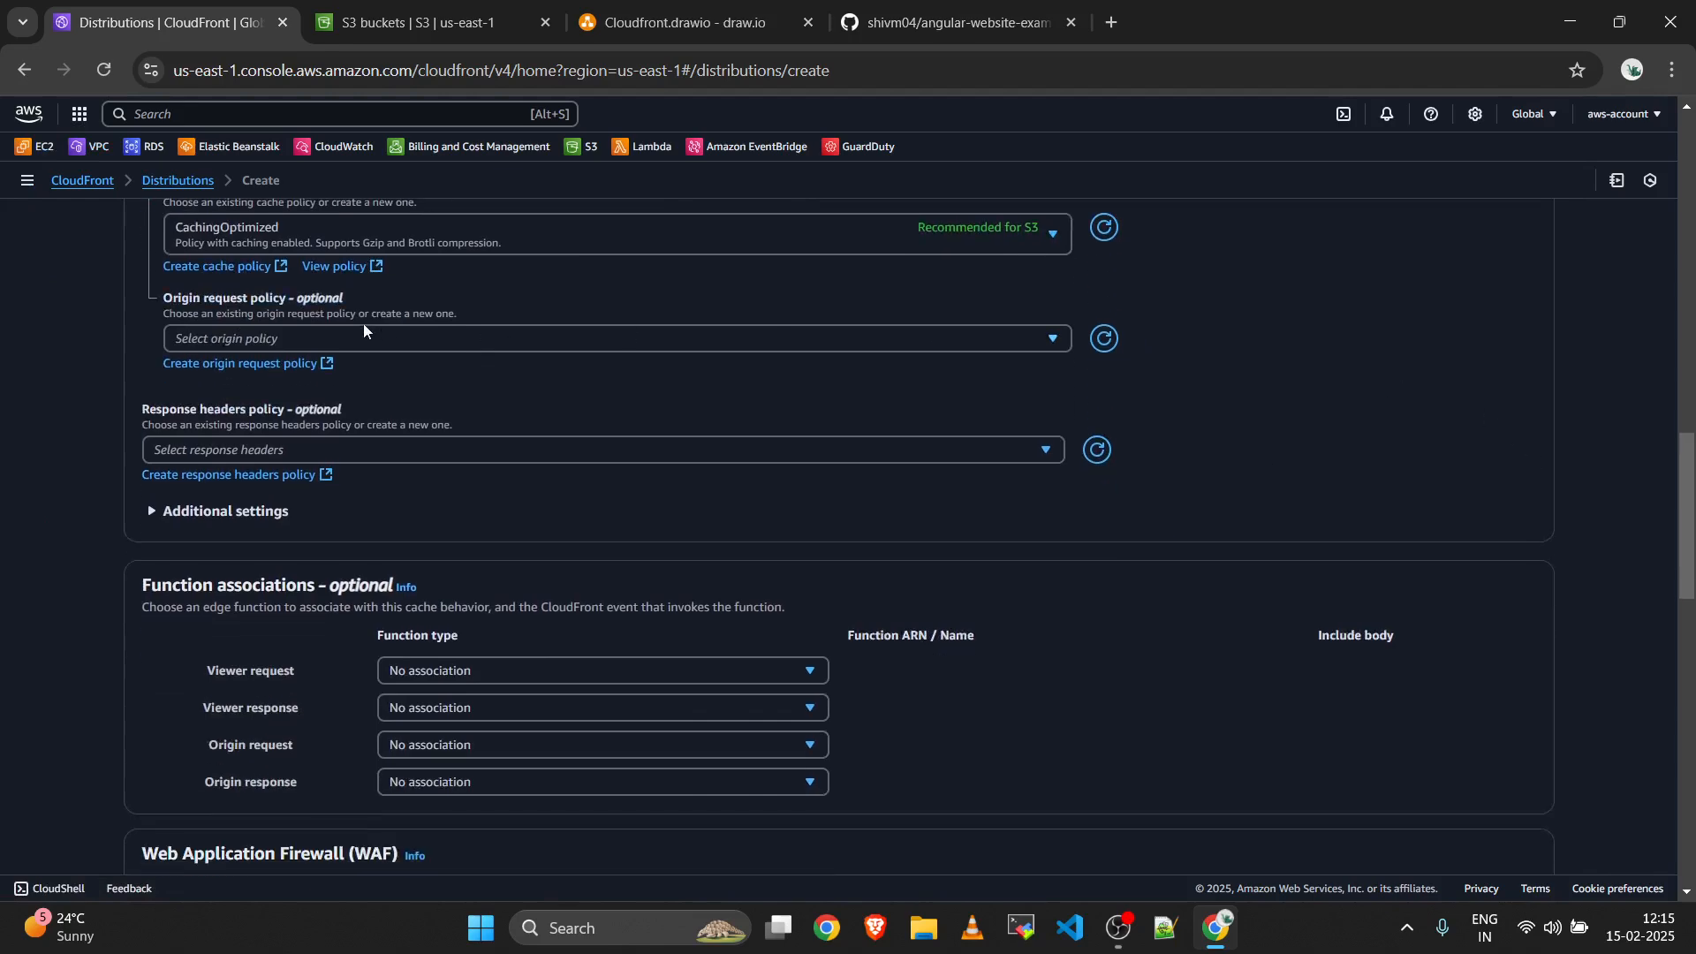
pyautogui.scroll(-1, 1179, 369)
pyautogui.scroll(1, 1179, 369)
pyautogui.scroll(-1, 1162, 365)
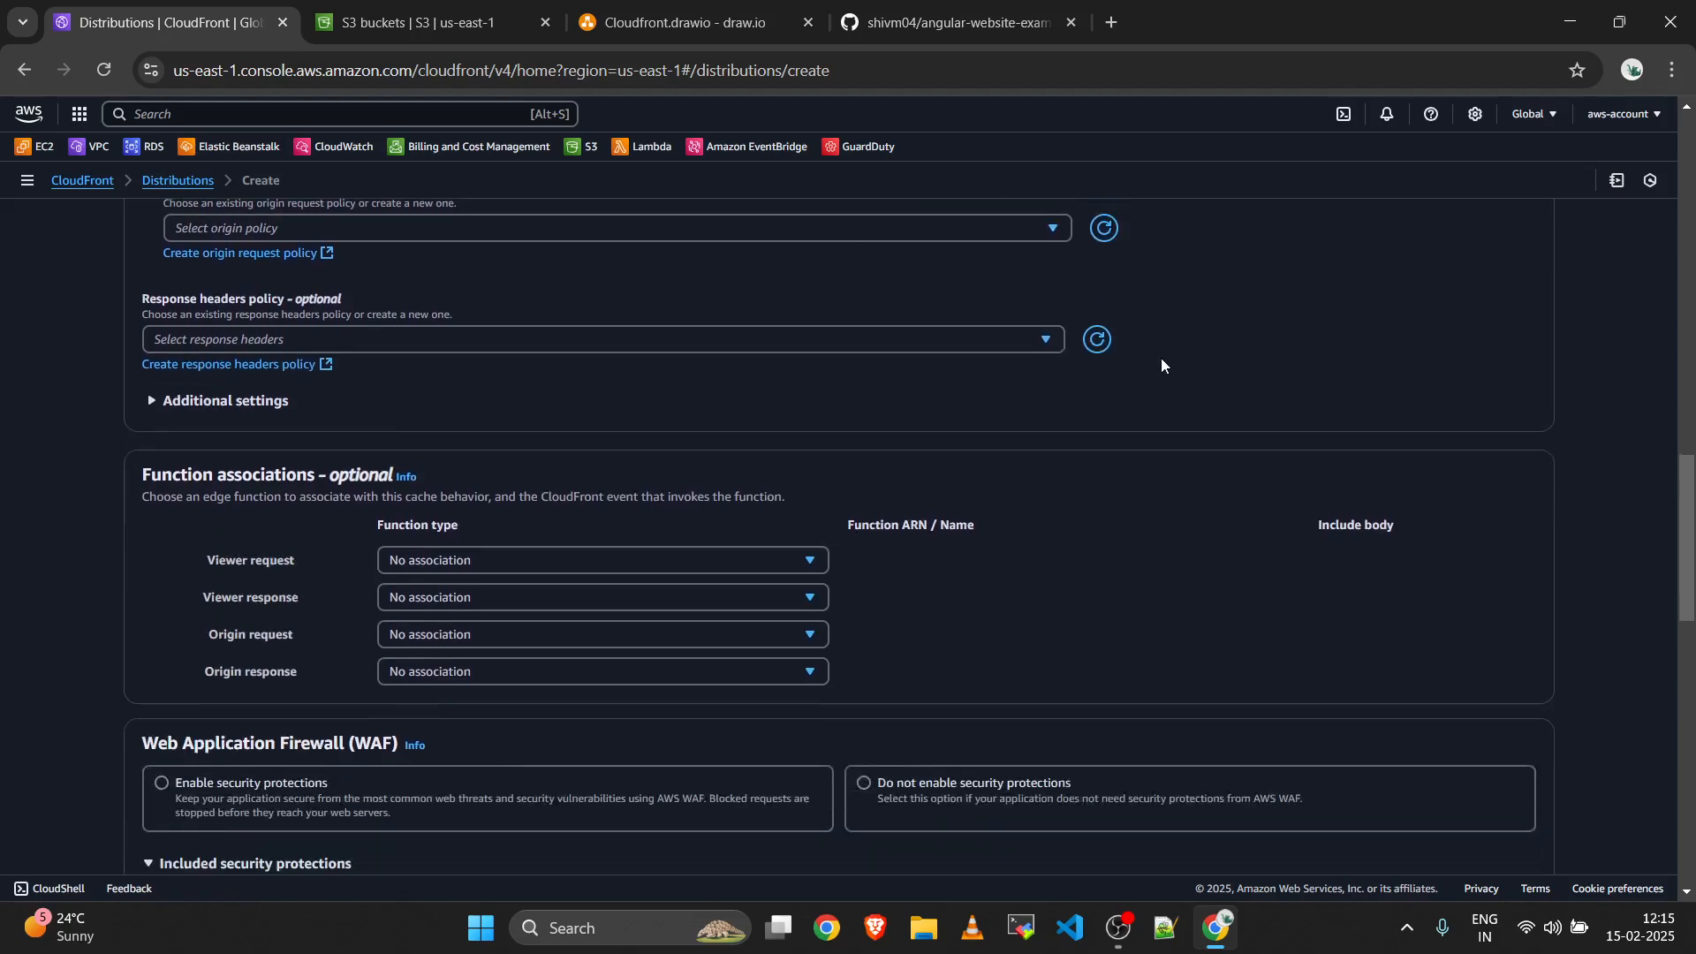
pyautogui.scroll(-2, 1182, 357)
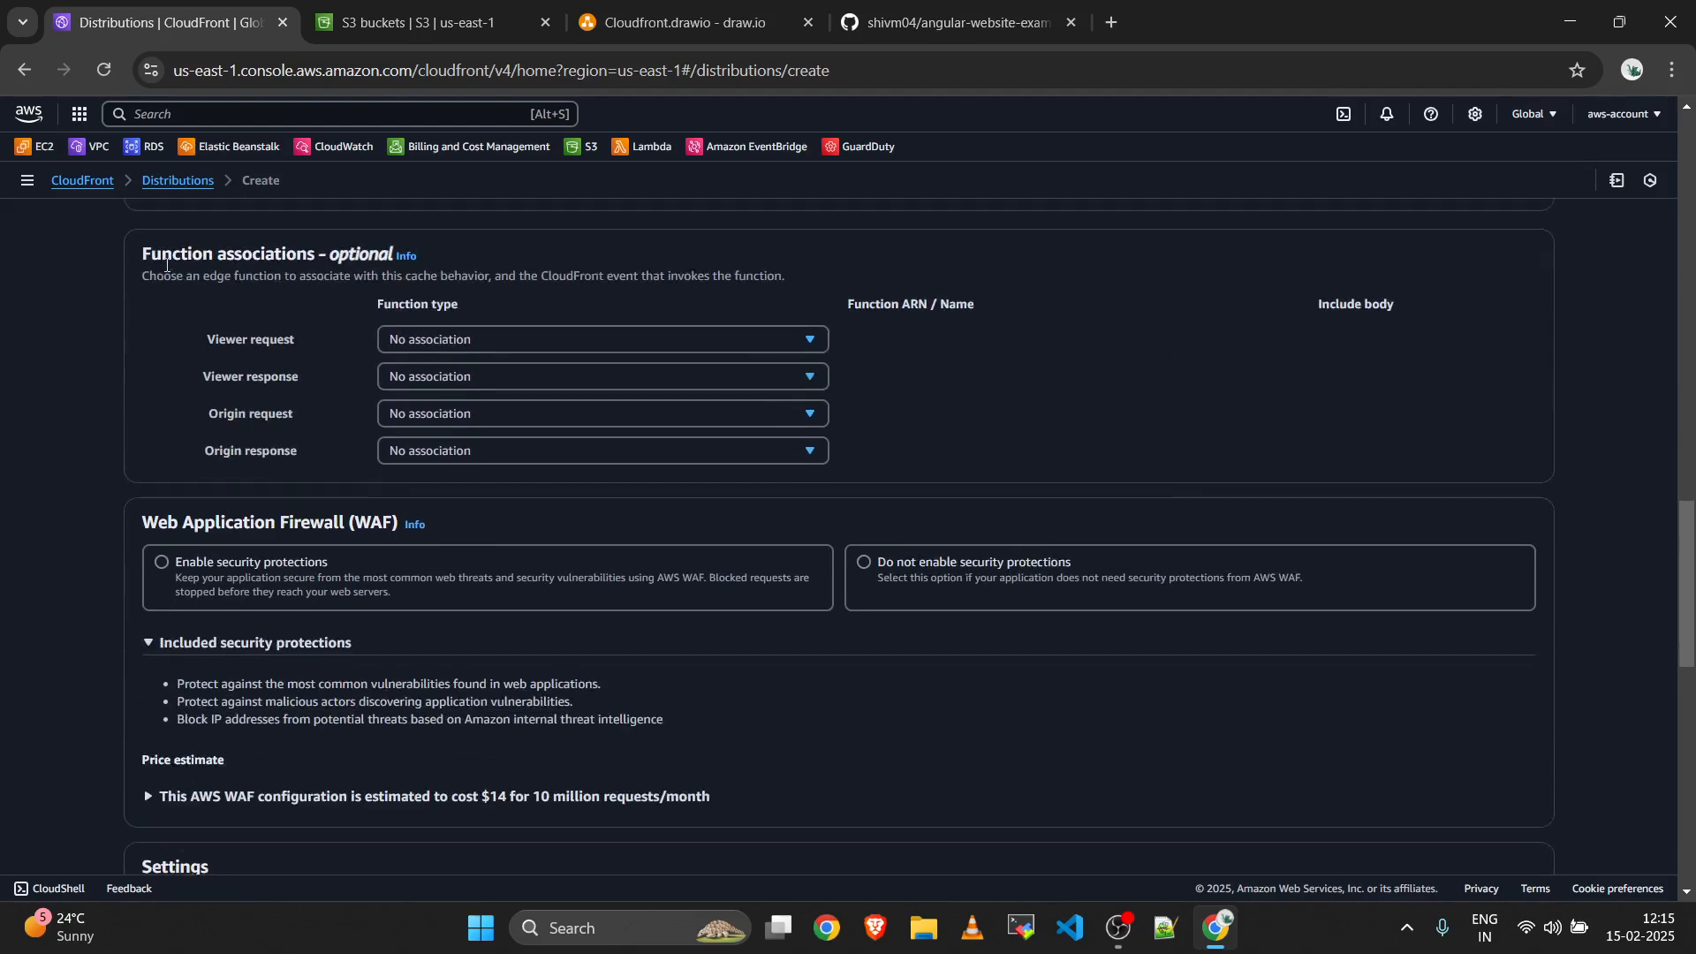
pyautogui.moveTo(205, 249); pyautogui.dragTo(263, 246)
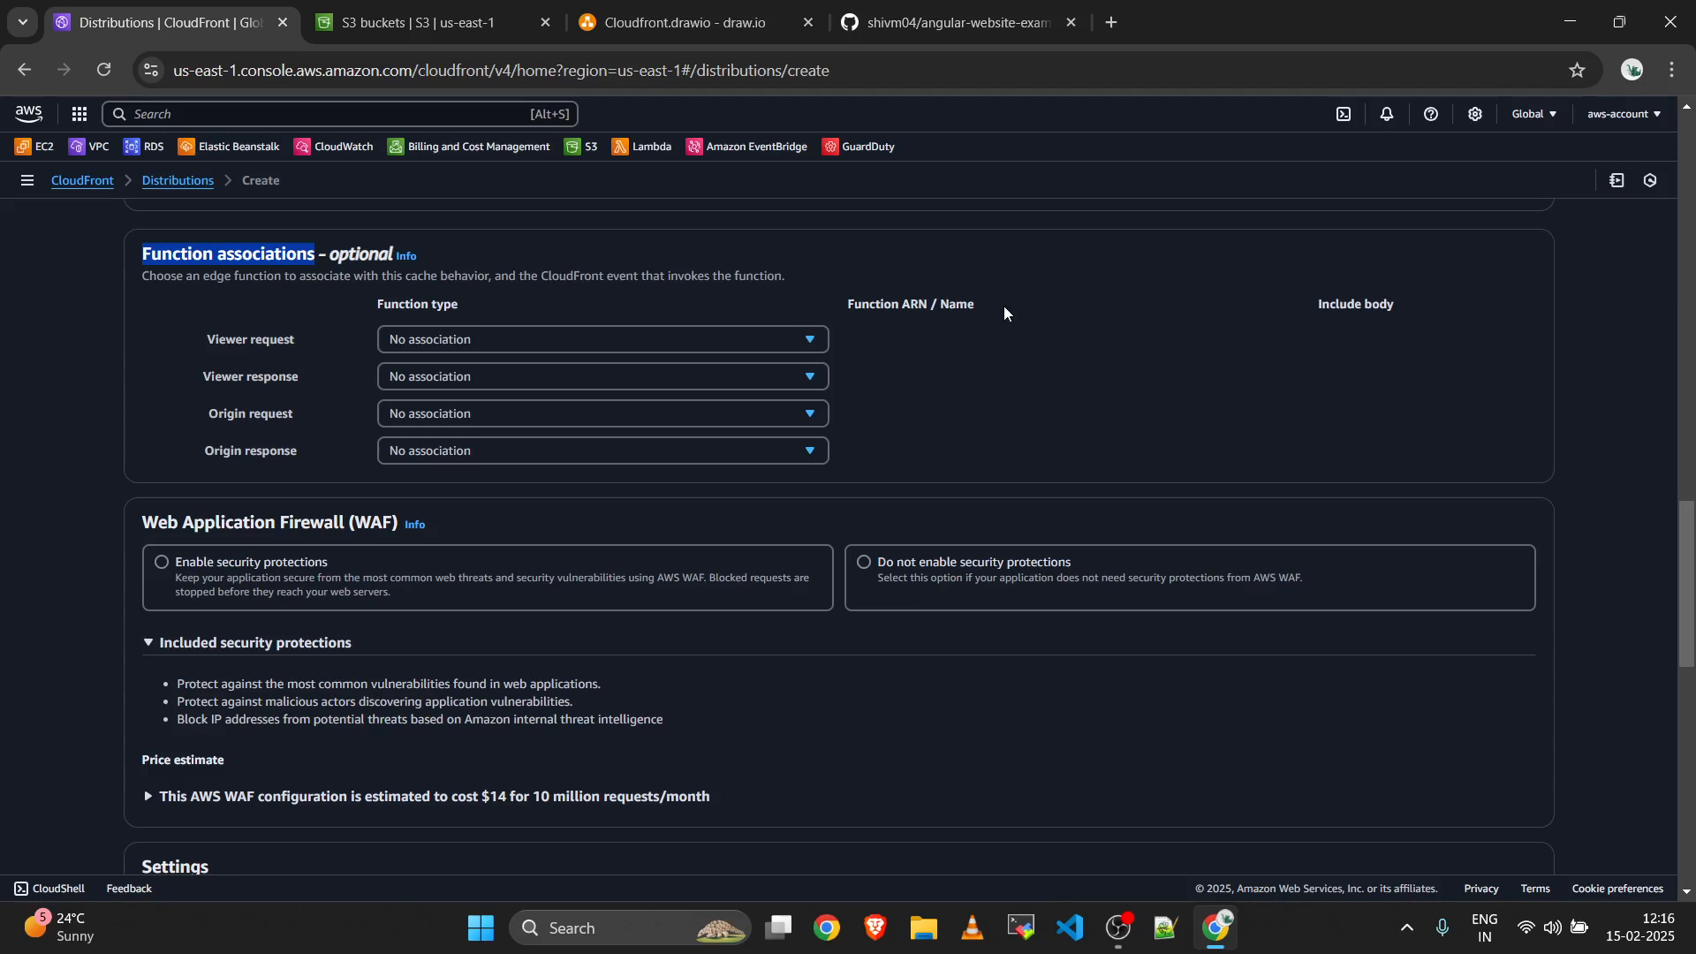
pyautogui.click(1054, 238)
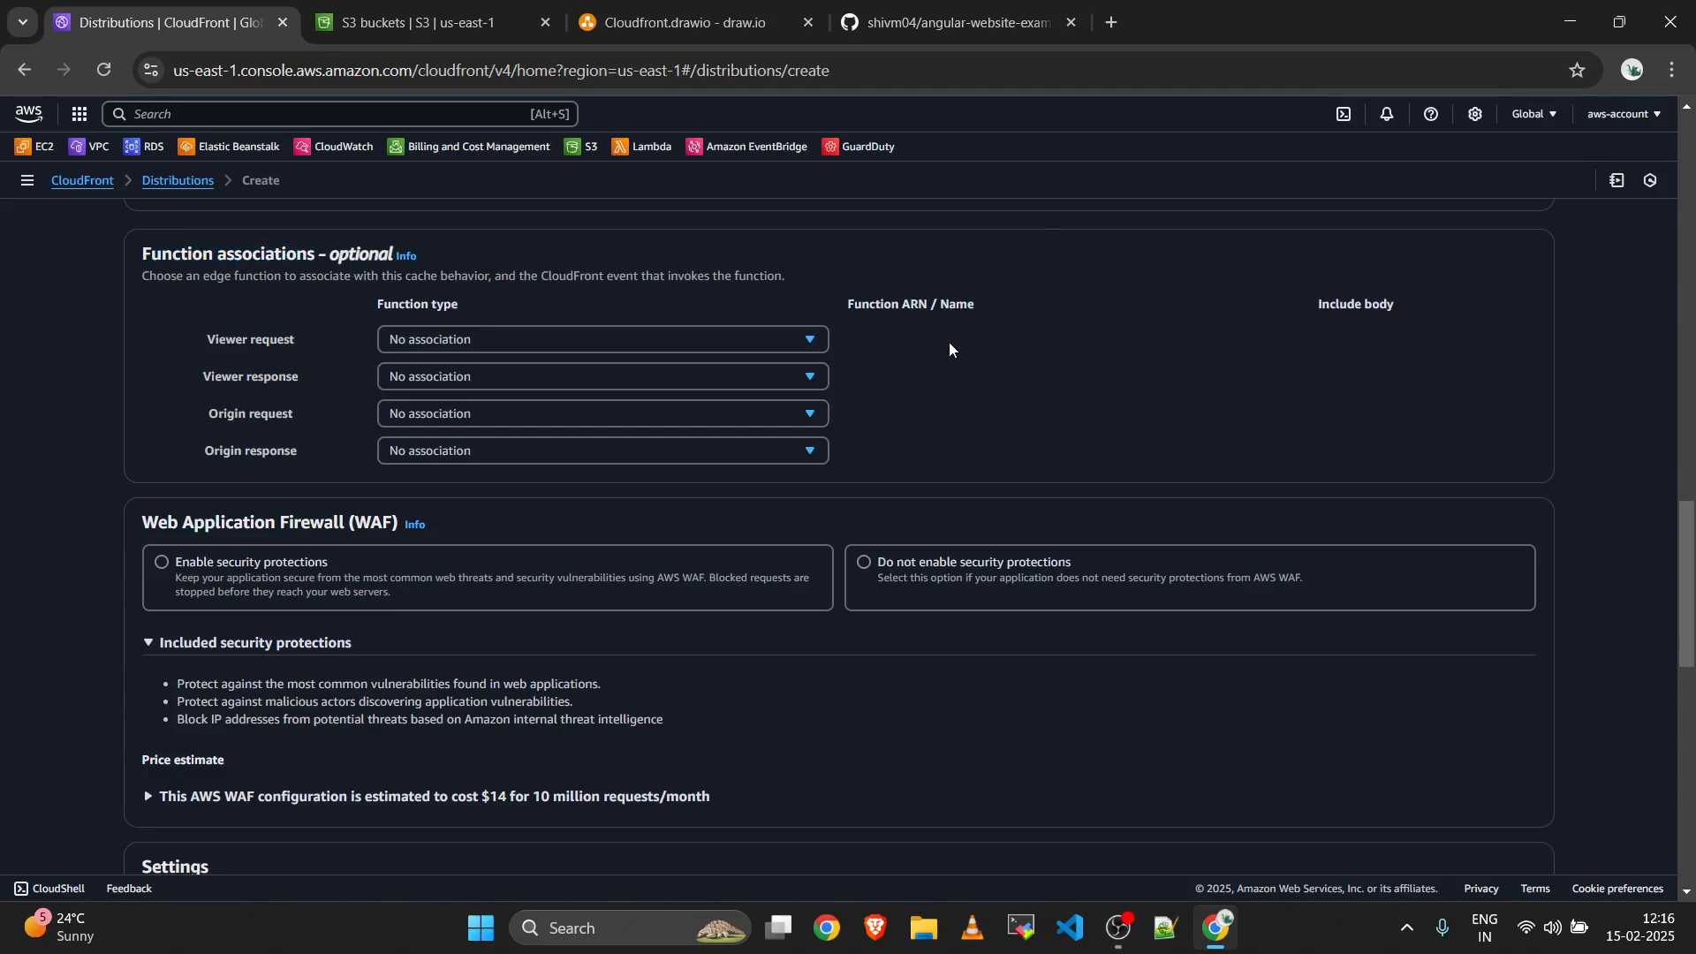
# Set the Web Application Firewall option to Do not enable security protections and go on to the general distribution settings.
pyautogui.scroll(-2, 949, 349)
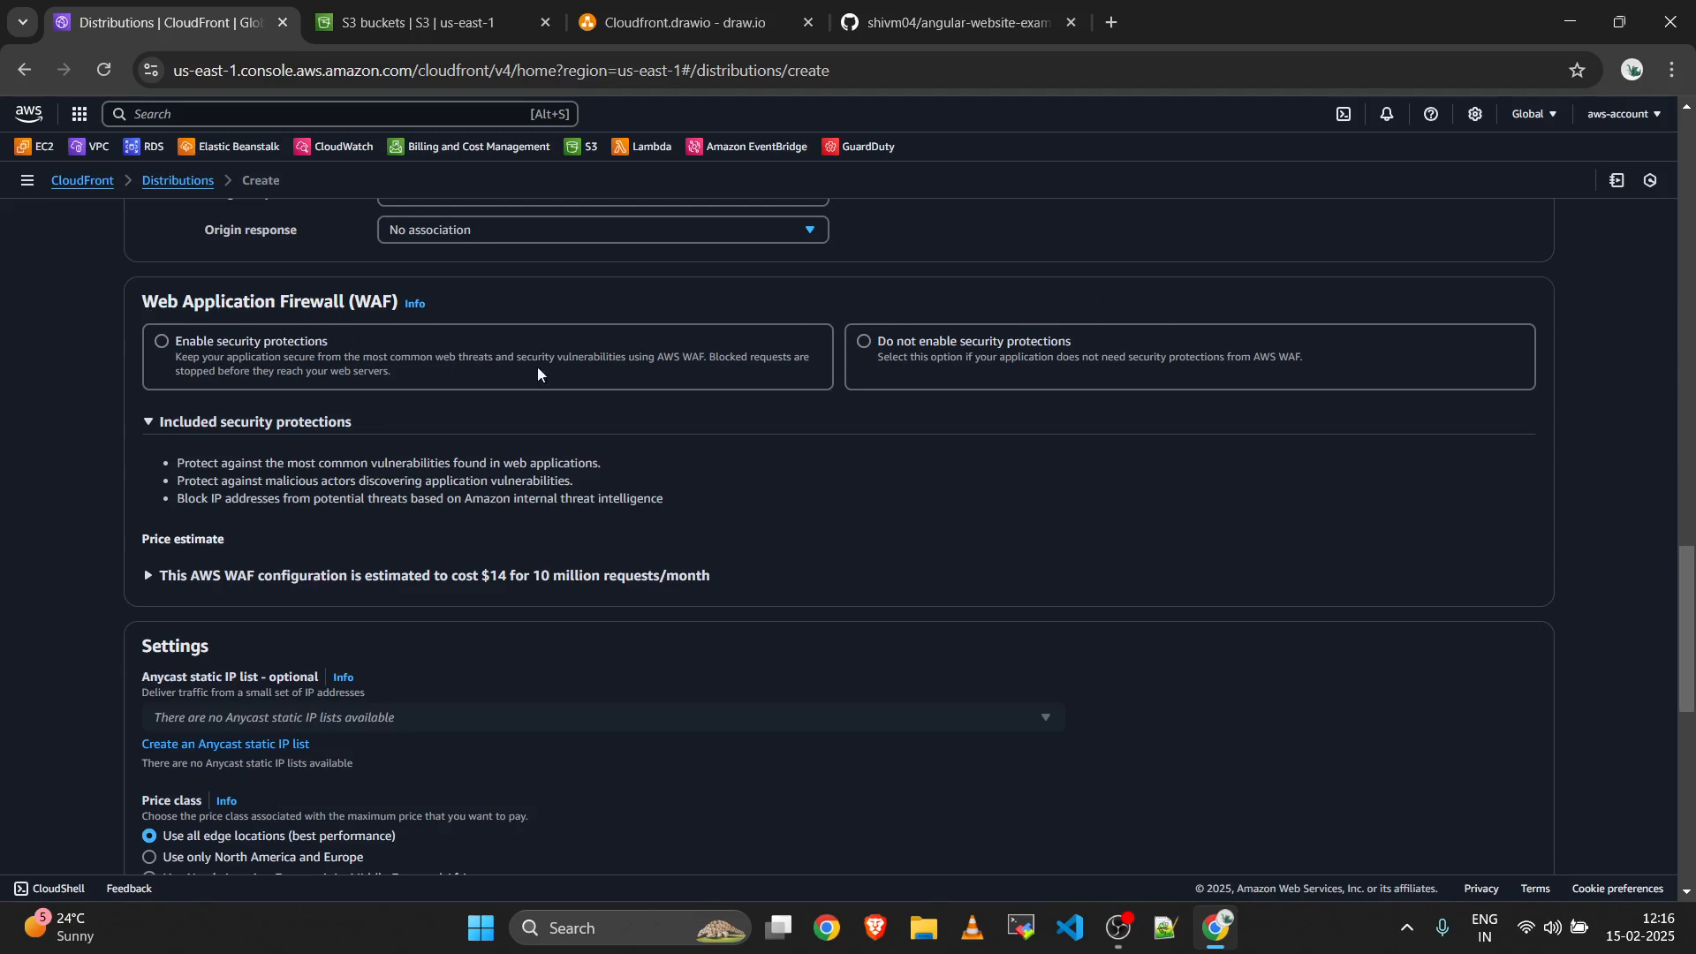
pyautogui.click(910, 346)
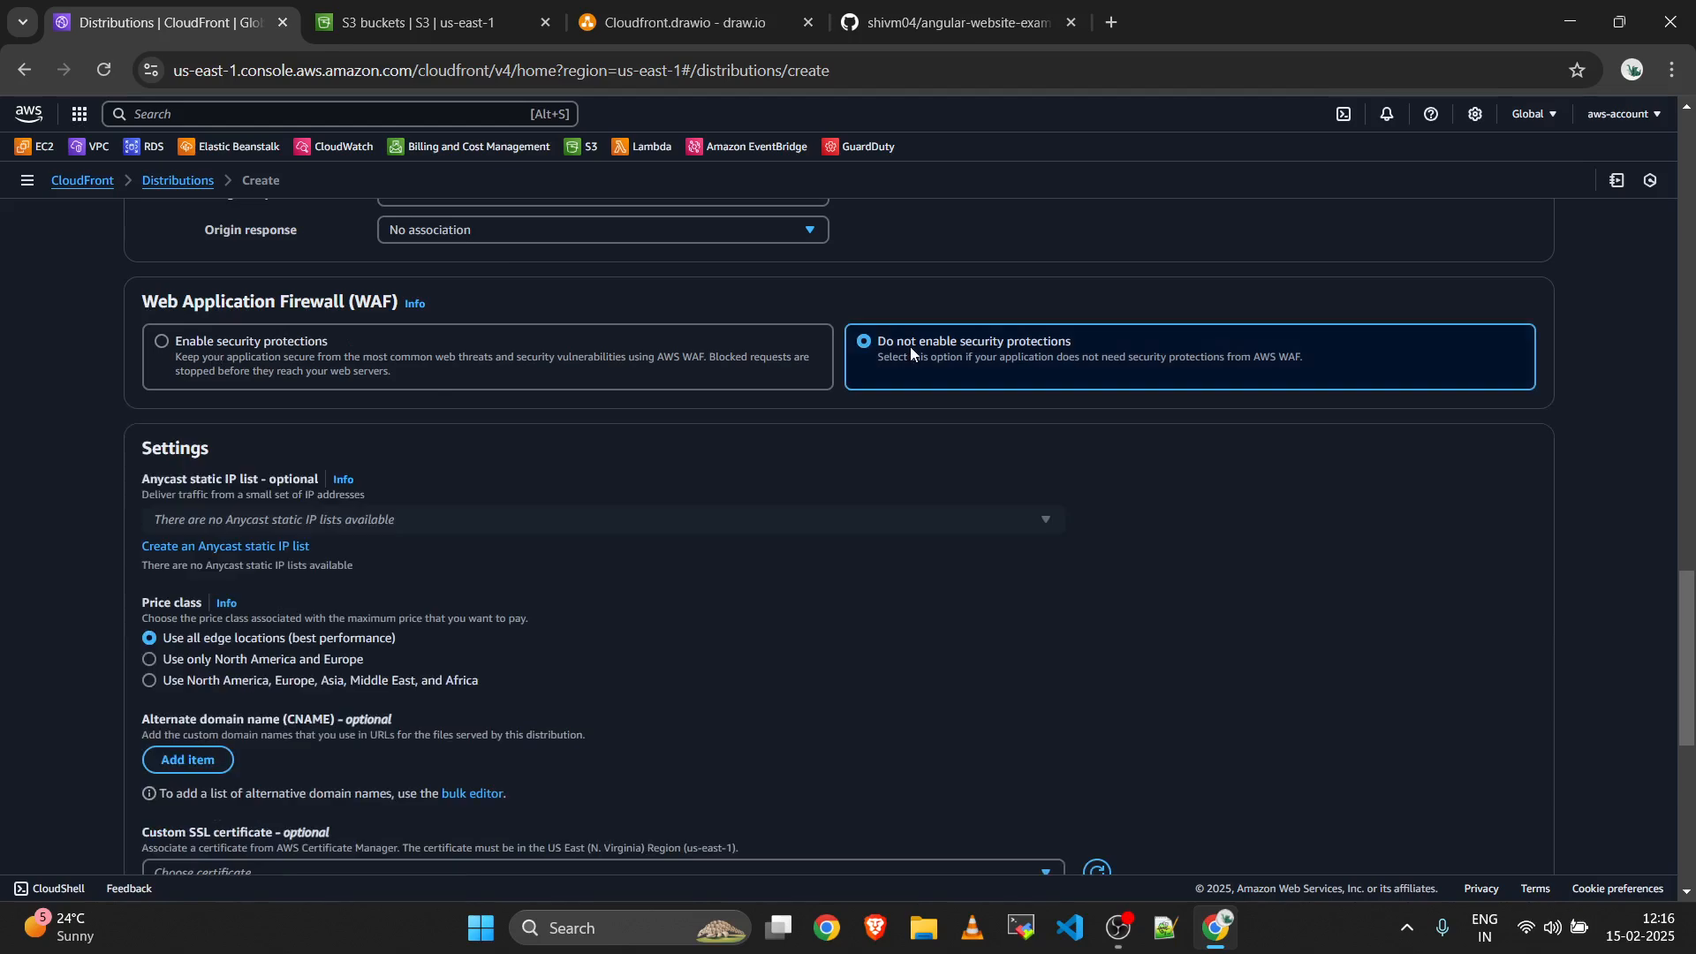
pyautogui.scroll(-2, 894, 358)
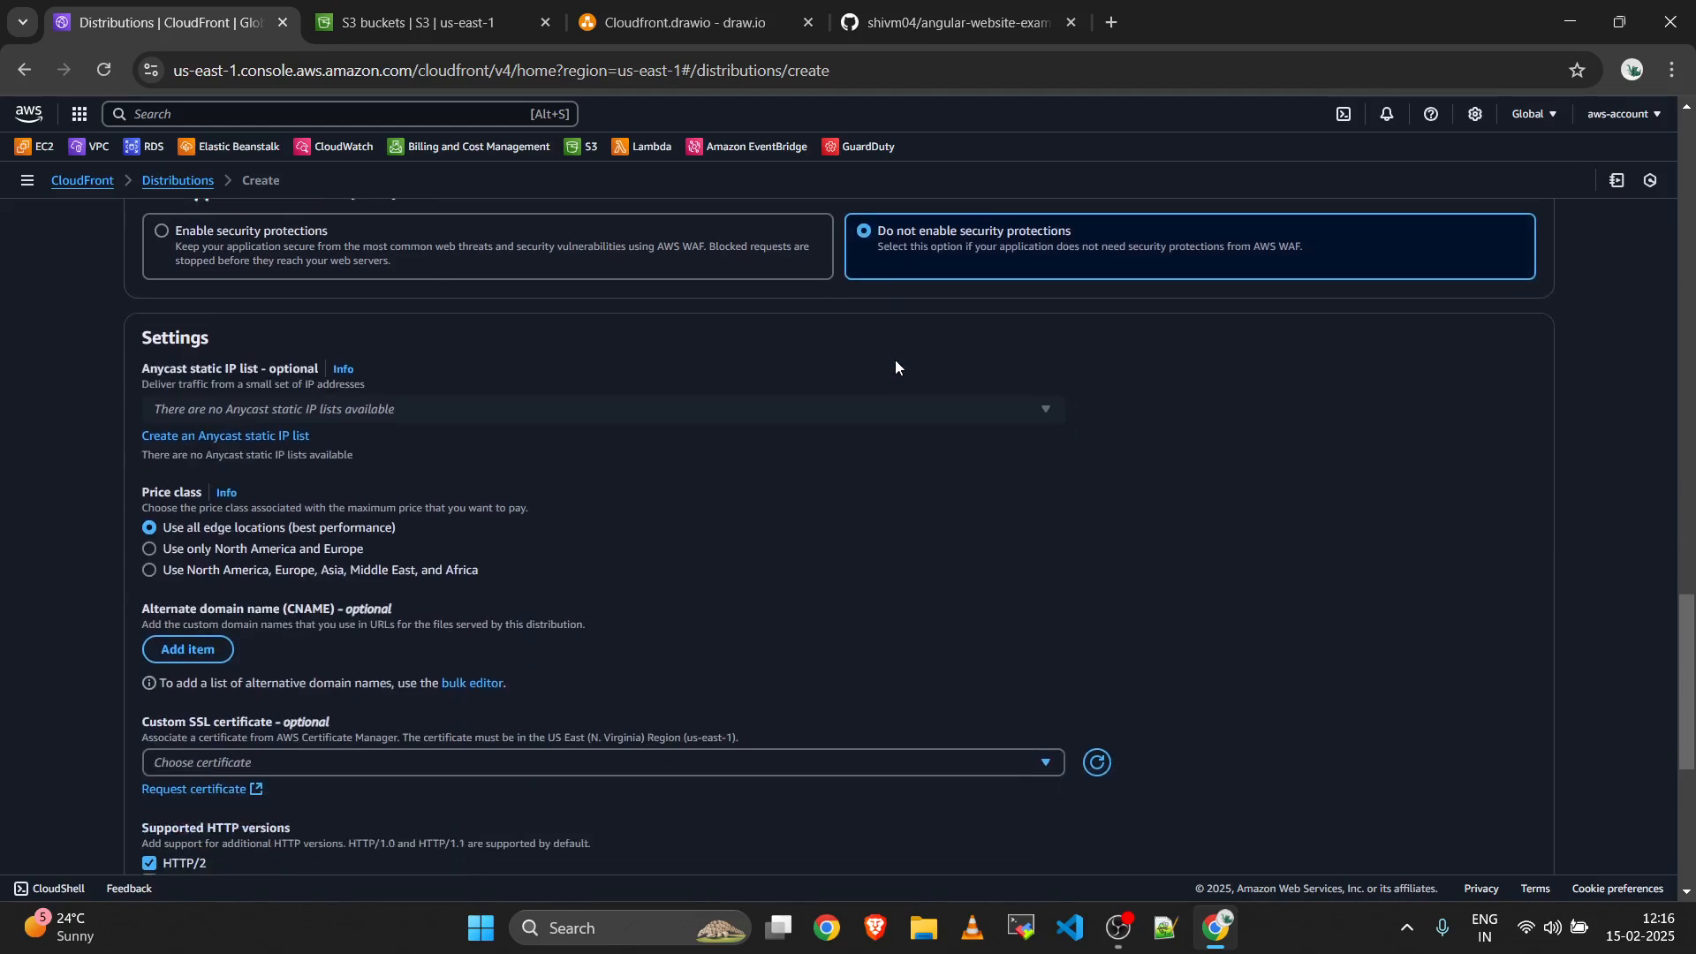
pyautogui.scroll(-1, 895, 365)
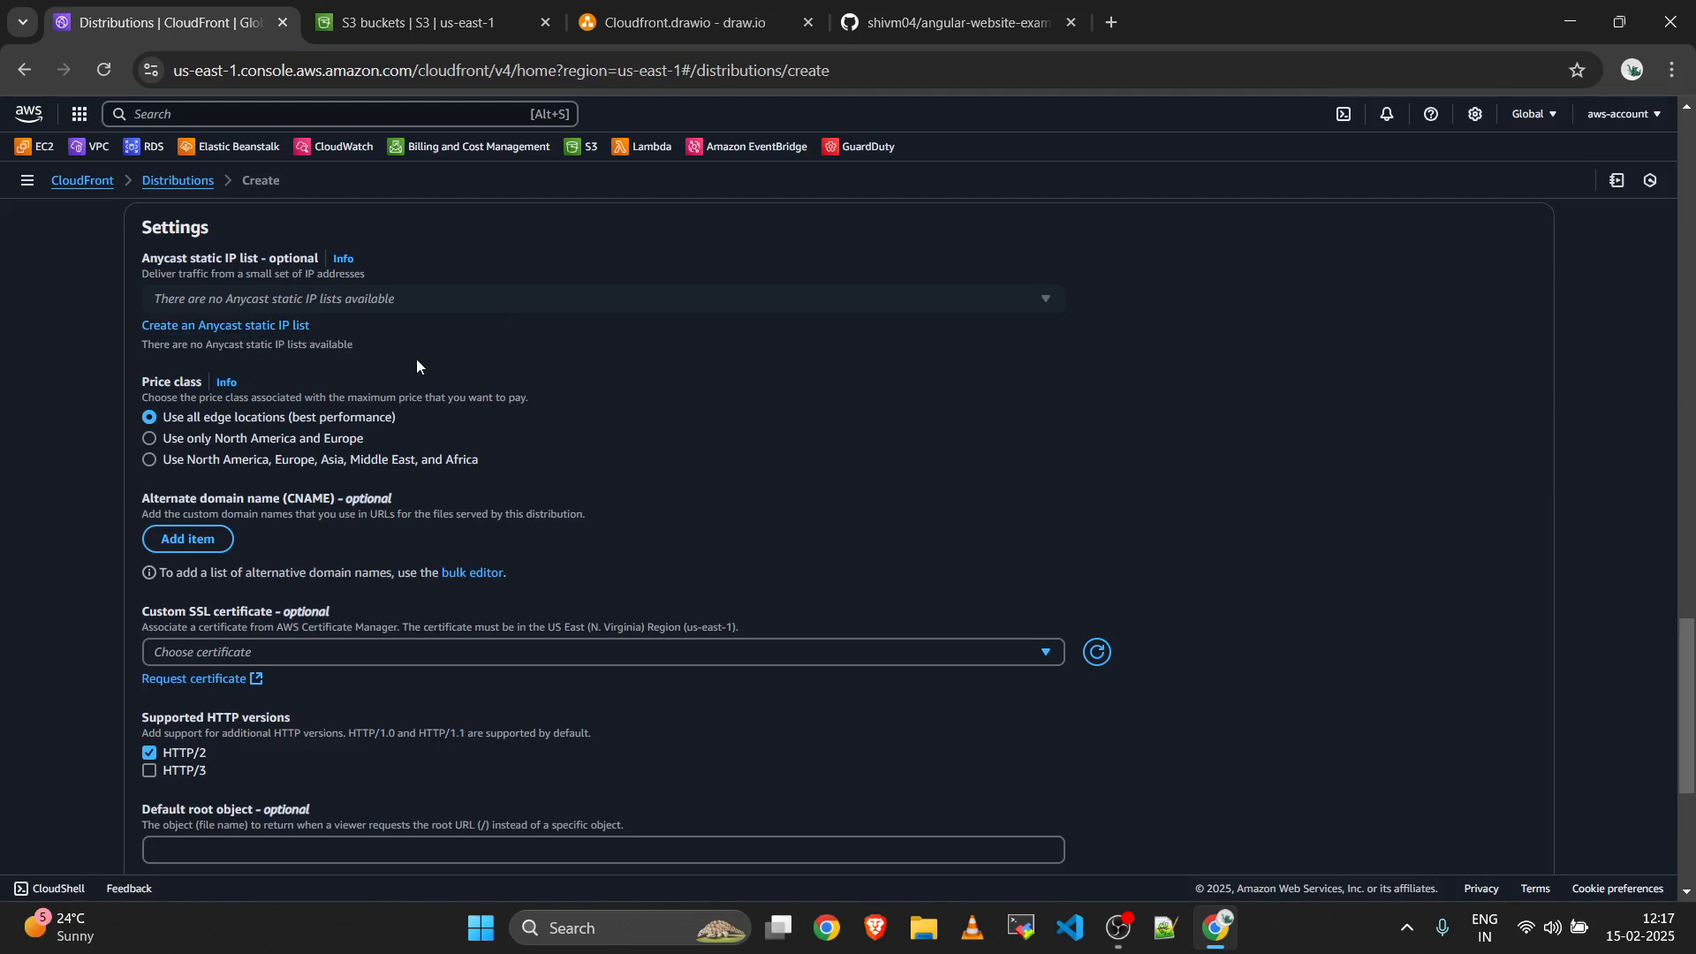
# Add cloudfront.cloudpita.com as an alternate domain name (CNAME) in the distribution settings.
pyautogui.scroll(-1, 417, 362)
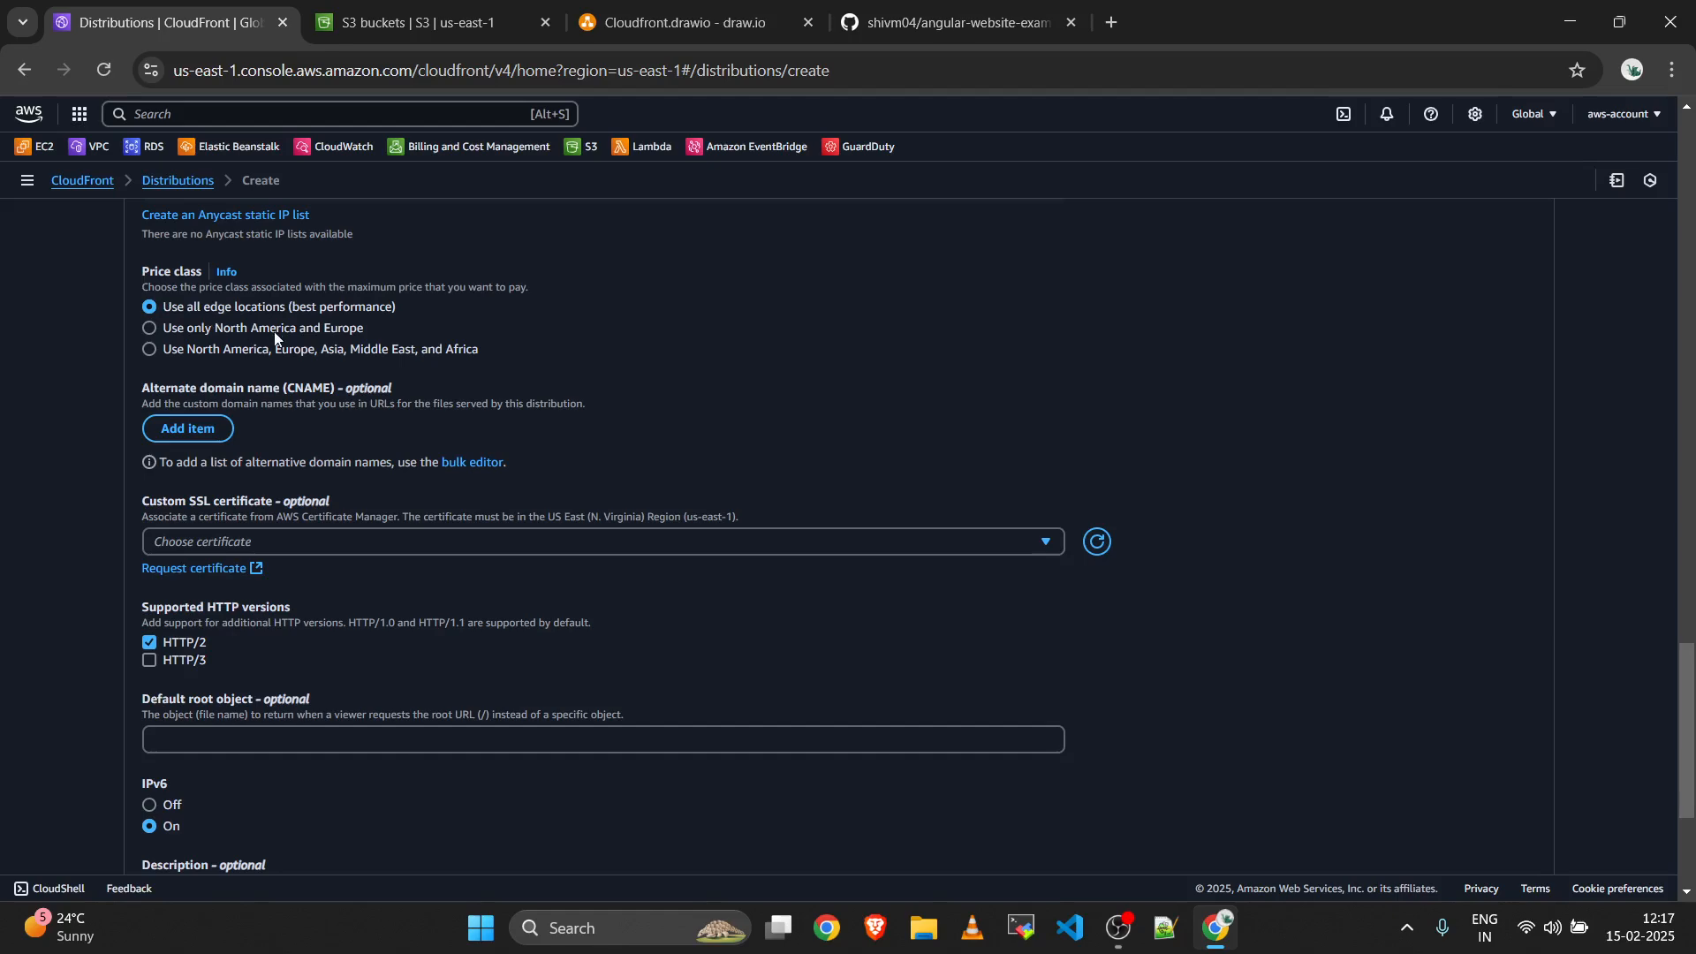
pyautogui.scroll(-1, 529, 359)
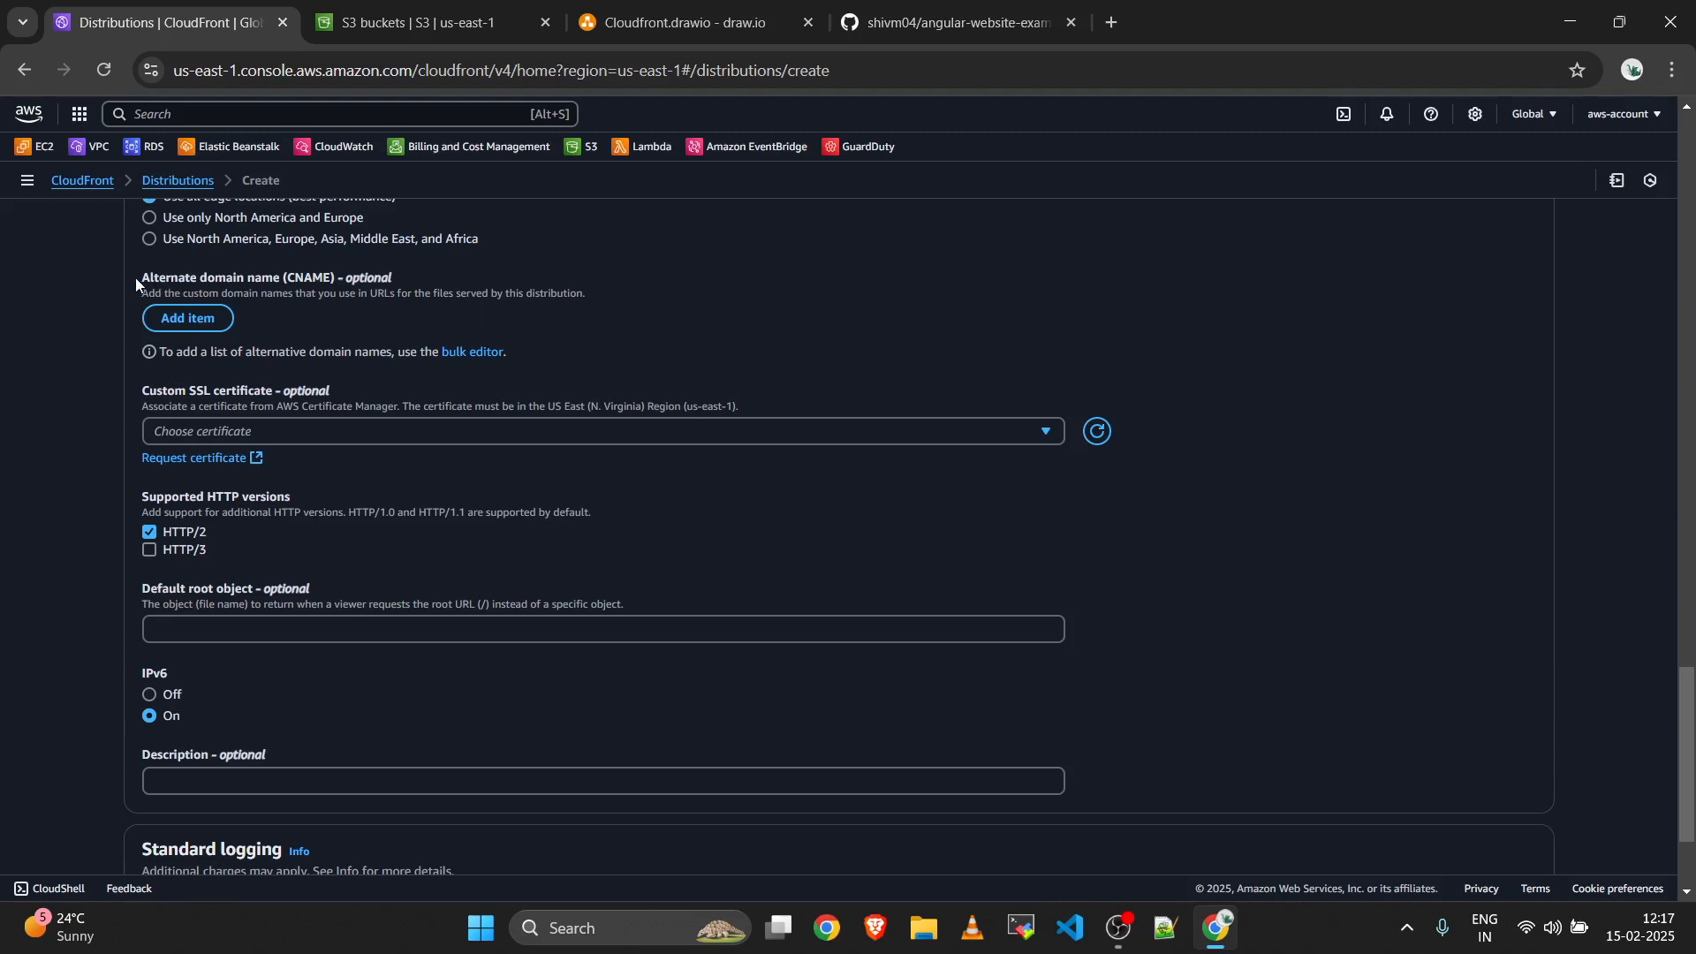
pyautogui.moveTo(135, 277); pyautogui.dragTo(279, 288)
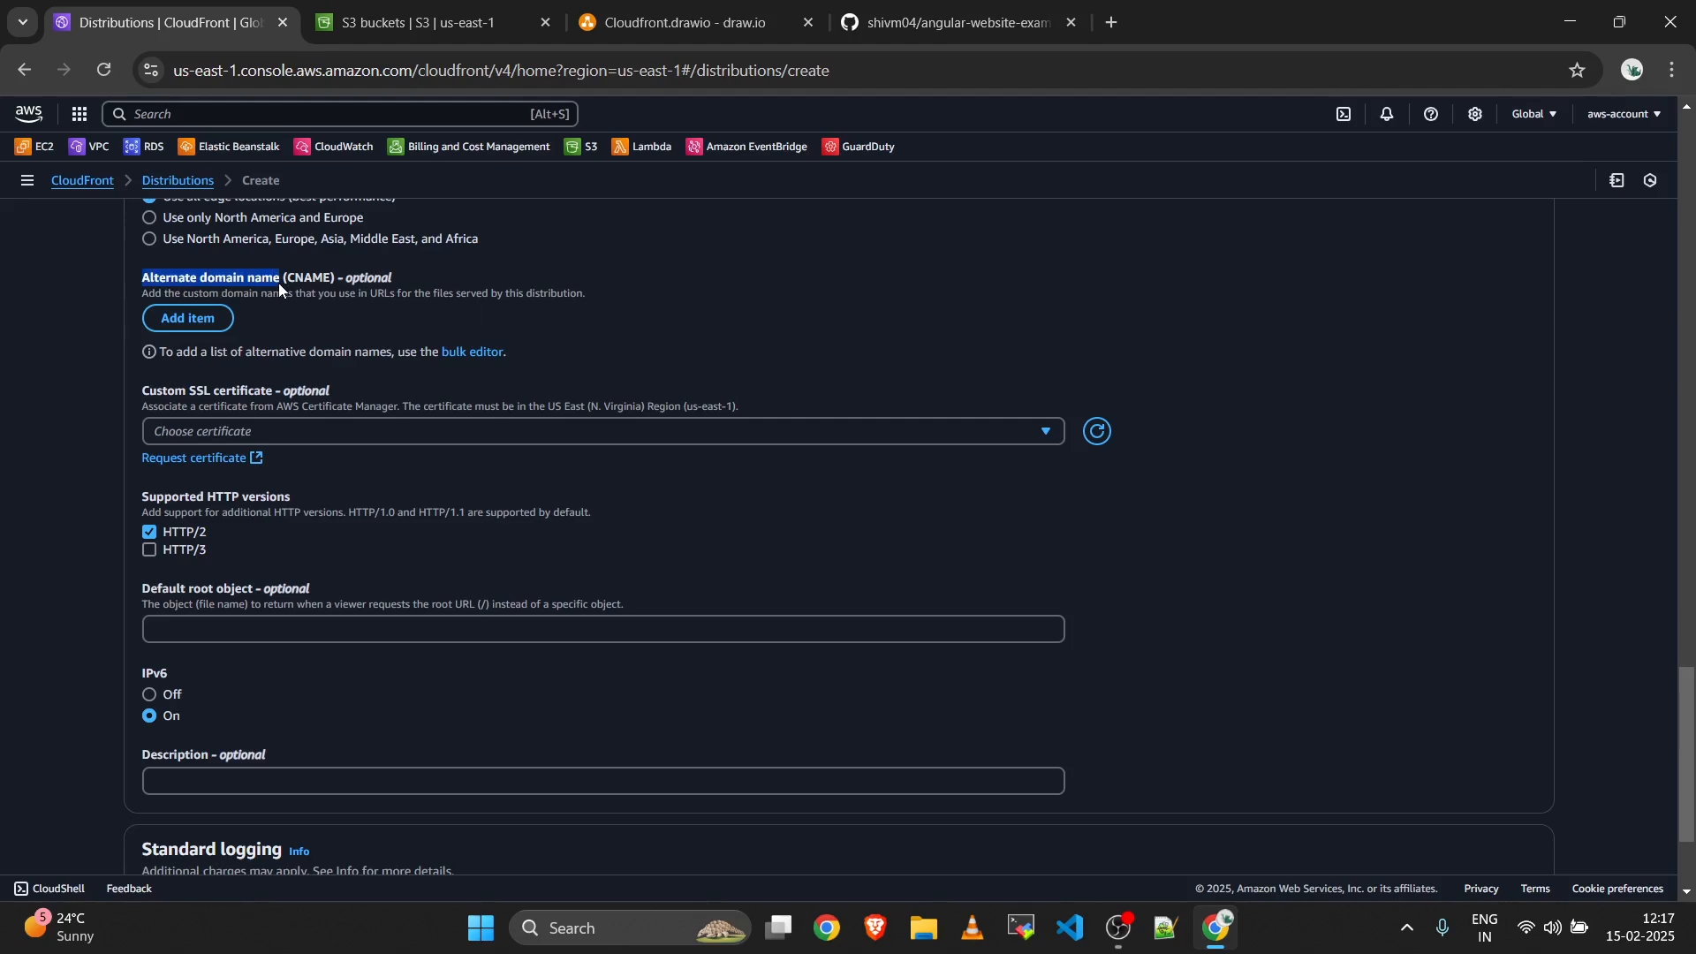
pyautogui.moveTo(279, 288); pyautogui.dragTo(154, 285)
pyautogui.tripleClick(257, 280)
pyautogui.click(144, 281)
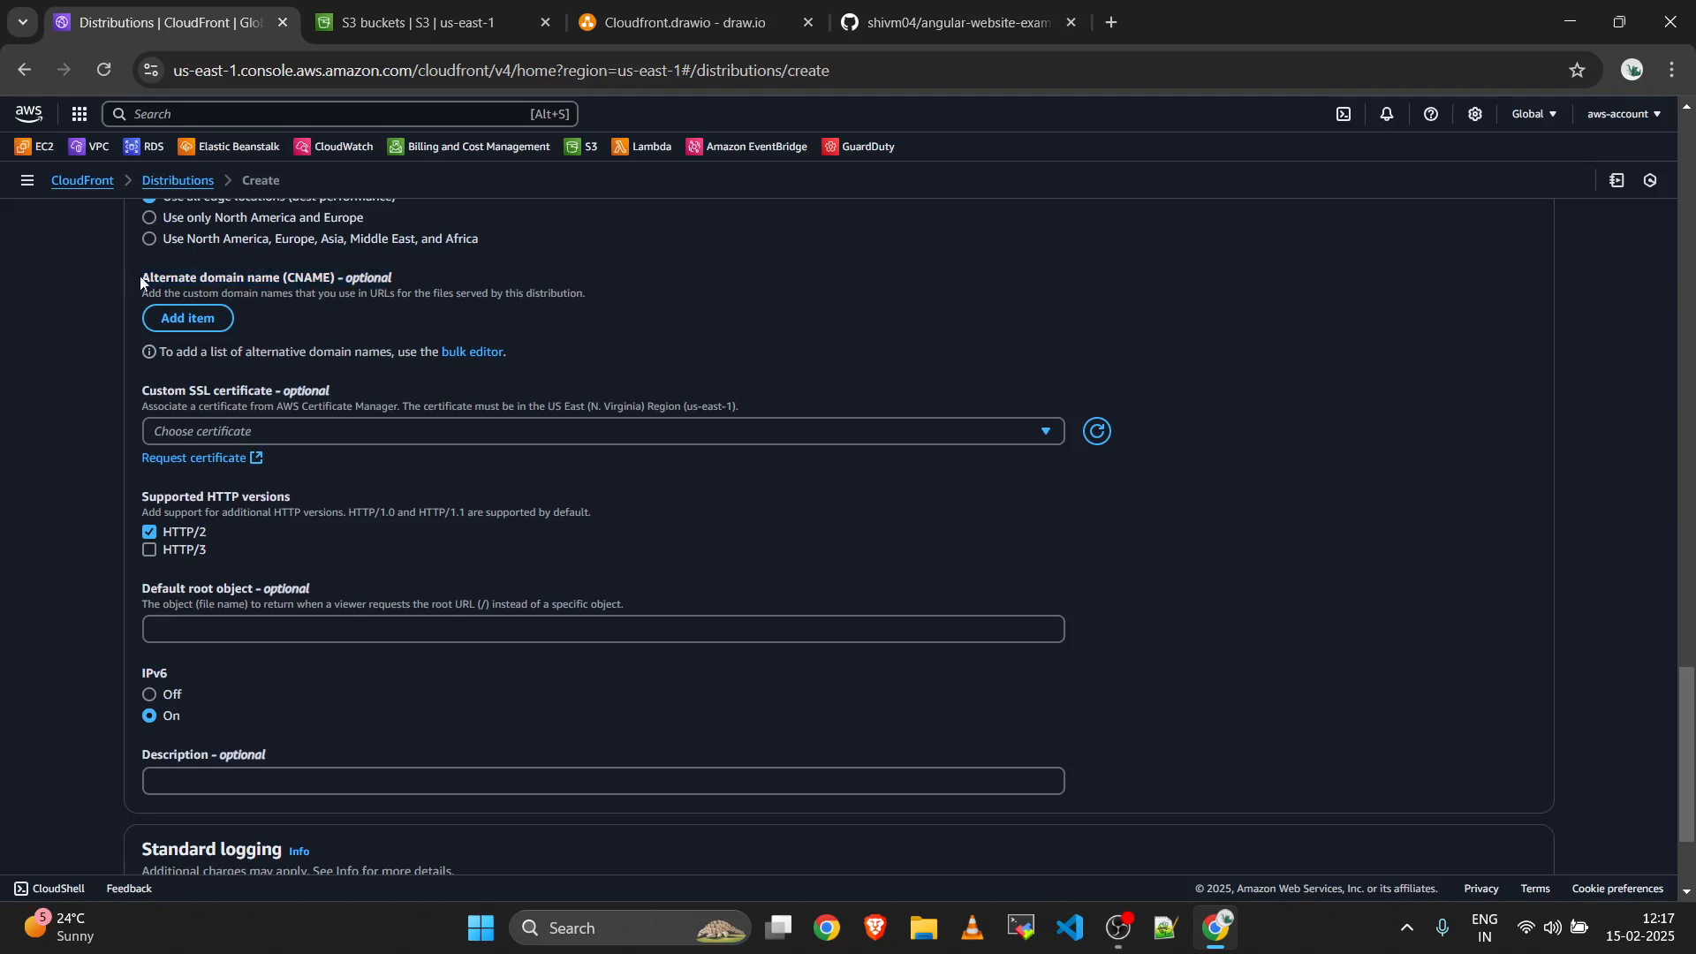
pyautogui.click(203, 335)
pyautogui.write('cl')
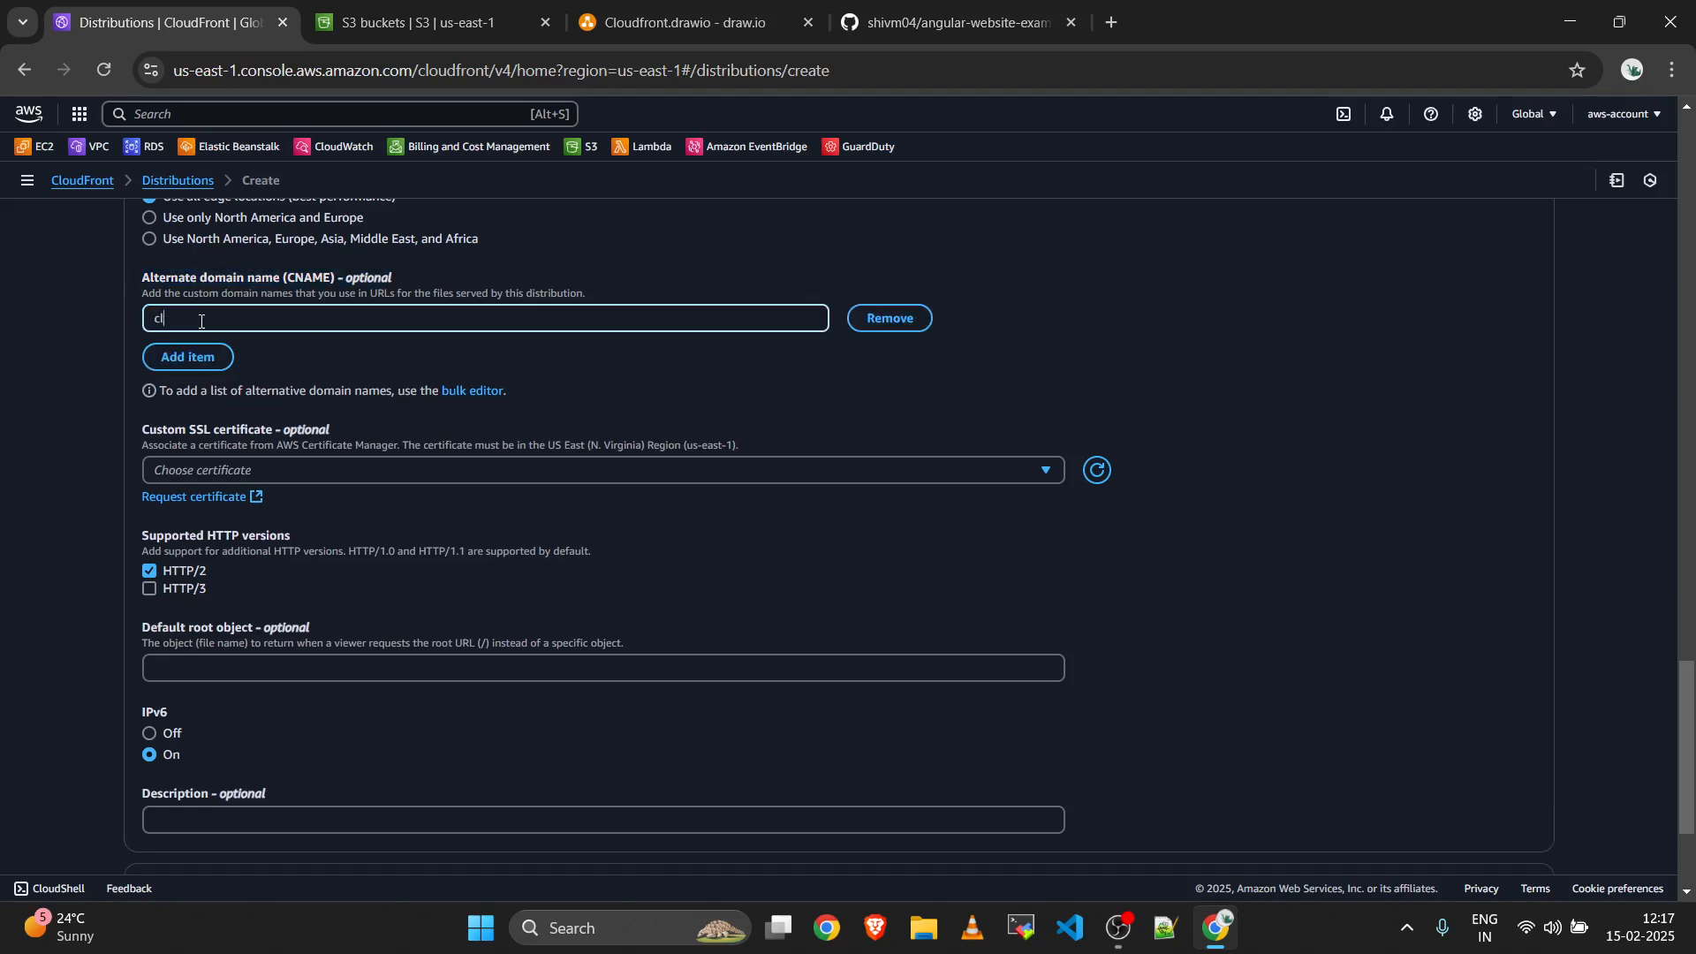
pyautogui.write('oudfront.cloou=')
pyautogui.press('BackSpace')
pyautogui.write('udpiyt')
pyautogui.press('BackSpace')
pyautogui.write('ta.com')
pyautogui.doubleClick(174, 320)
pyautogui.click(272, 371)
# Start requesting a public certificate in Certificate Manager for the distribution's custom SSL certificate.
pyautogui.scroll(-1, 273, 368)
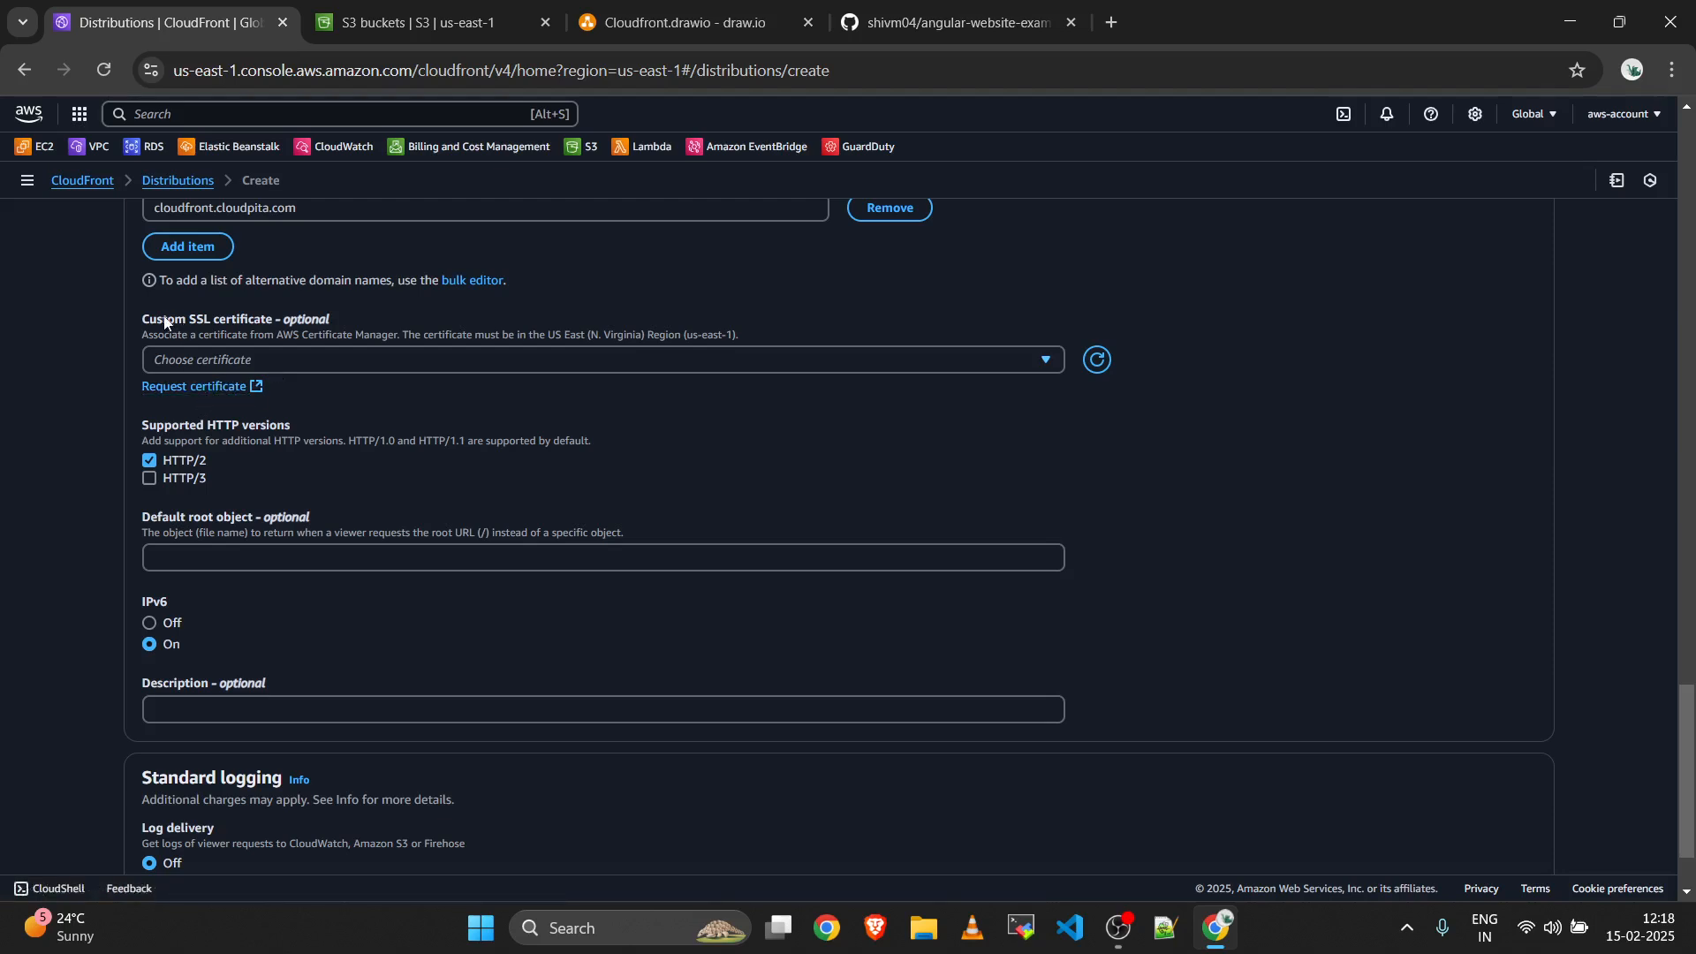
pyautogui.moveTo(142, 318); pyautogui.dragTo(255, 329)
pyautogui.click(255, 328)
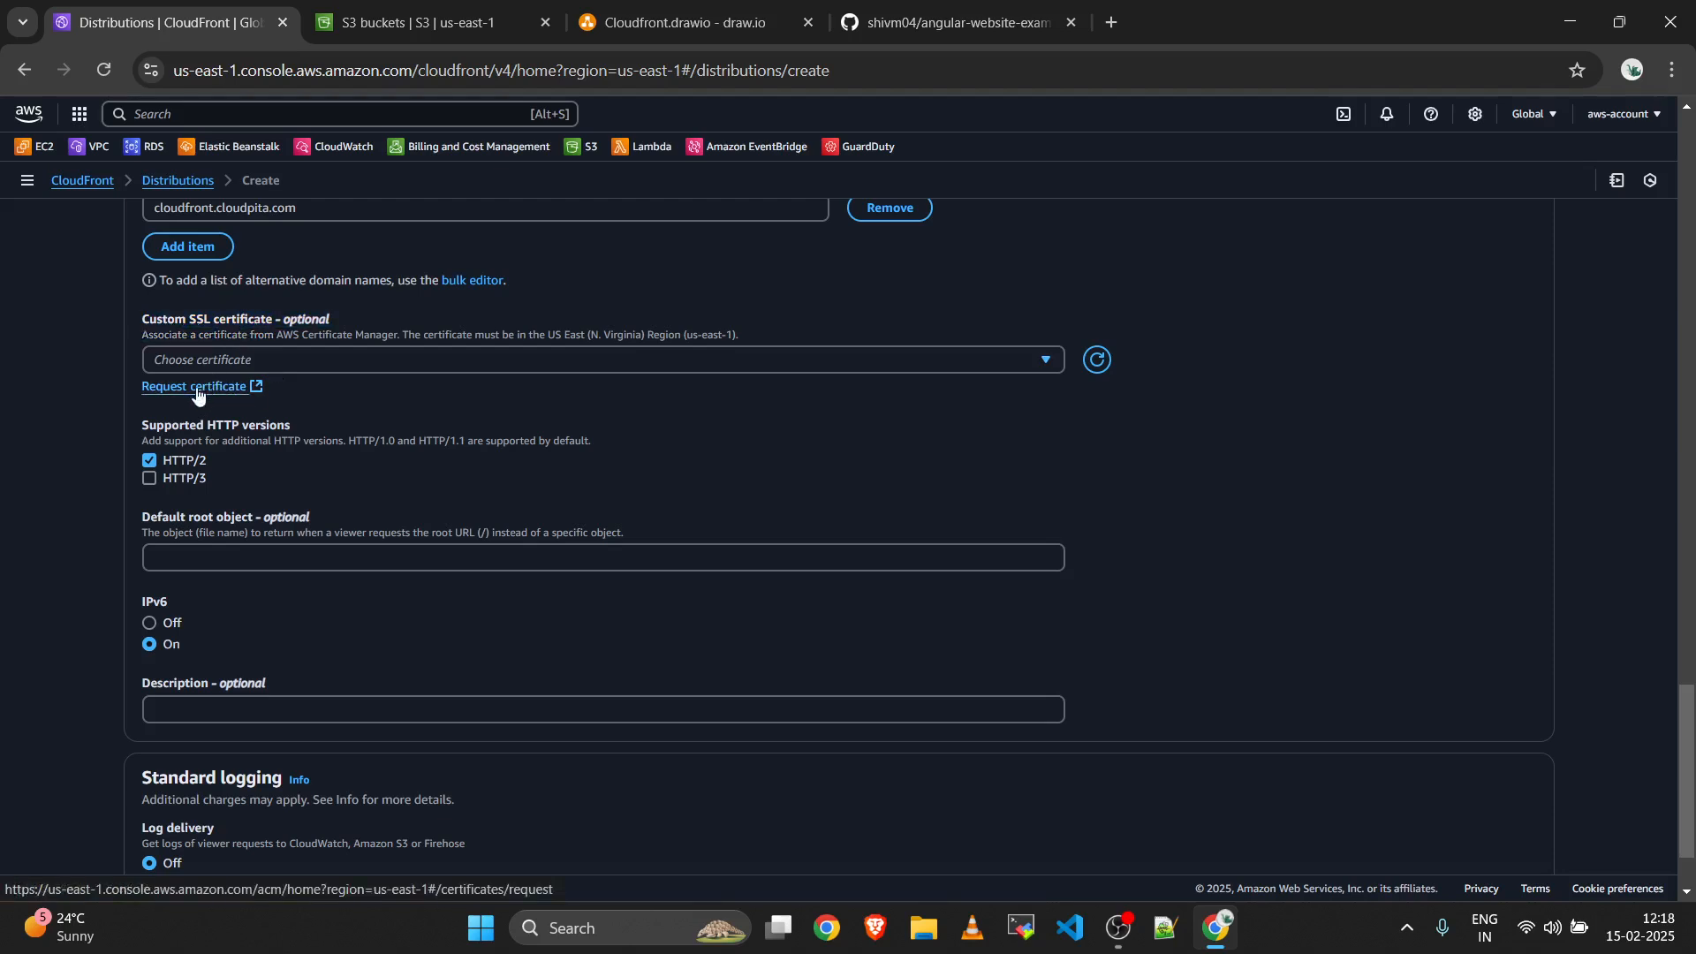
pyautogui.click(196, 389)
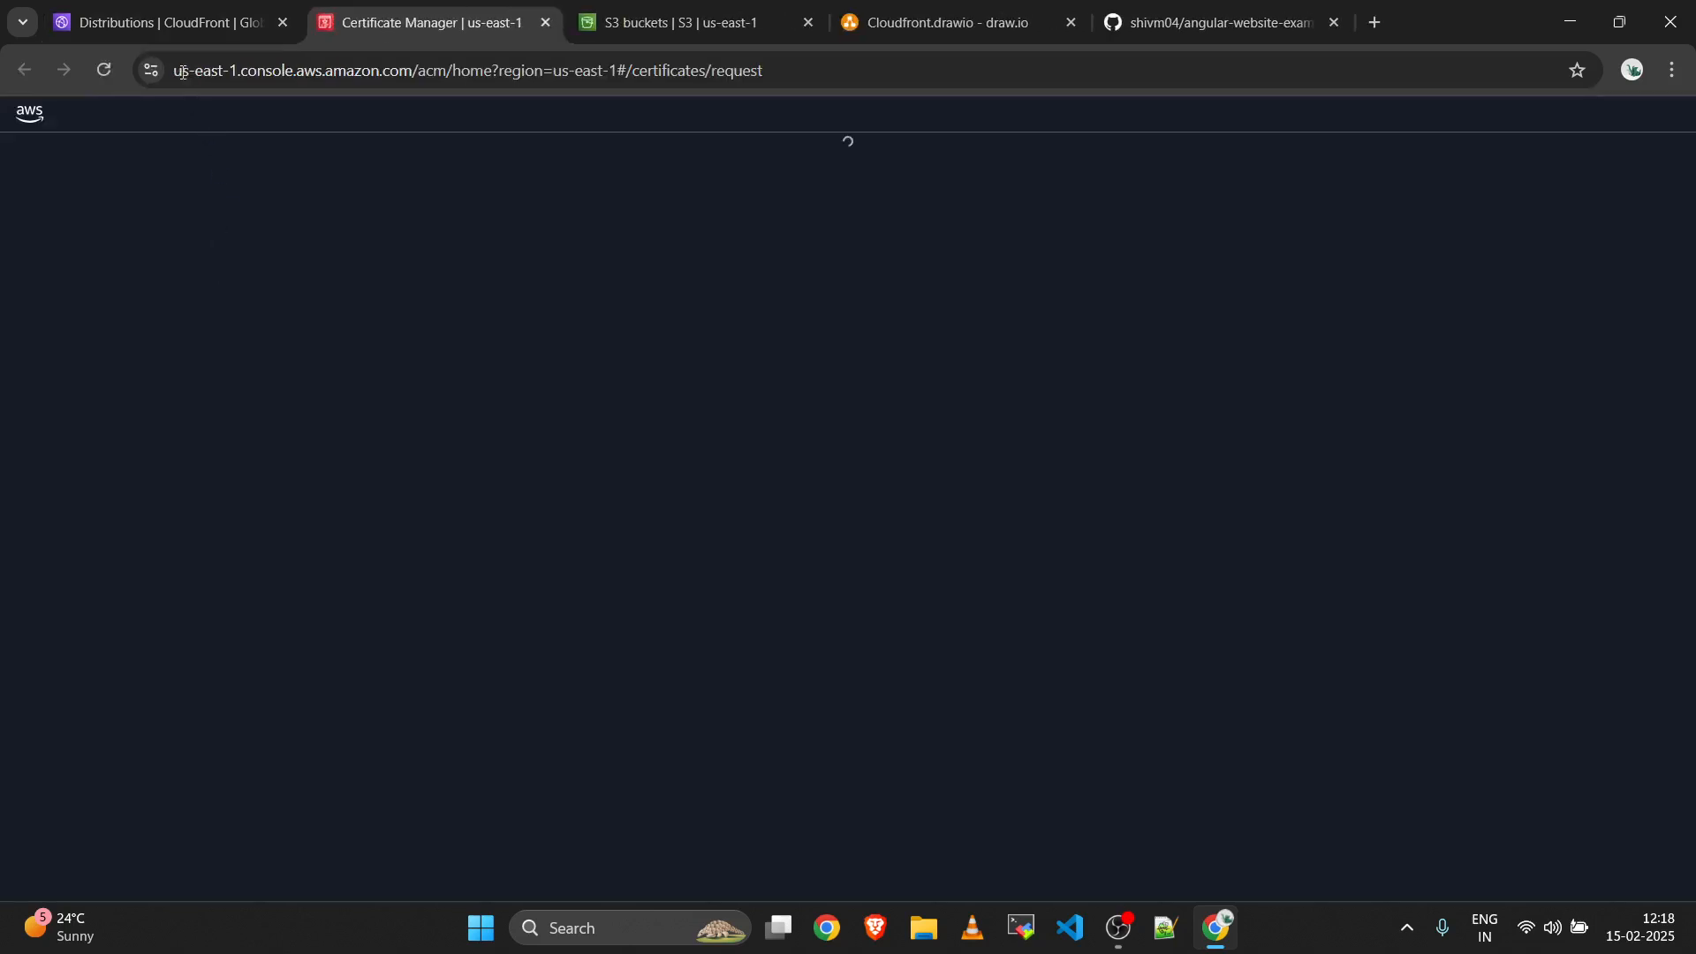
pyautogui.click(152, 27)
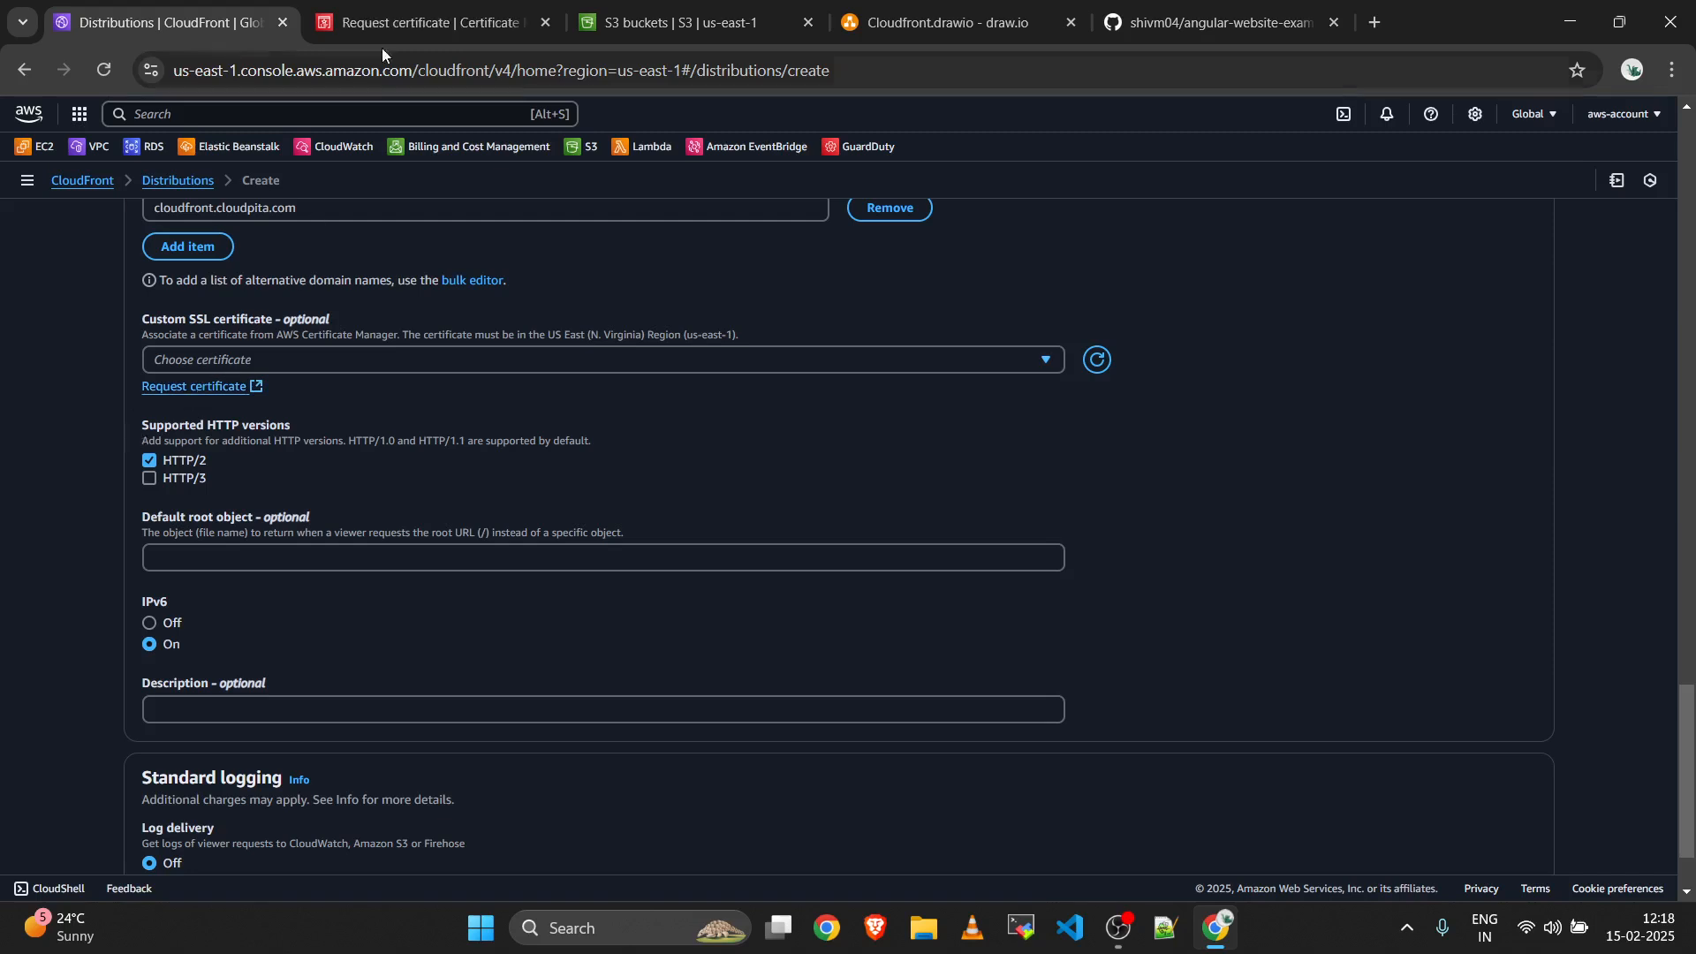
pyautogui.click(389, 13)
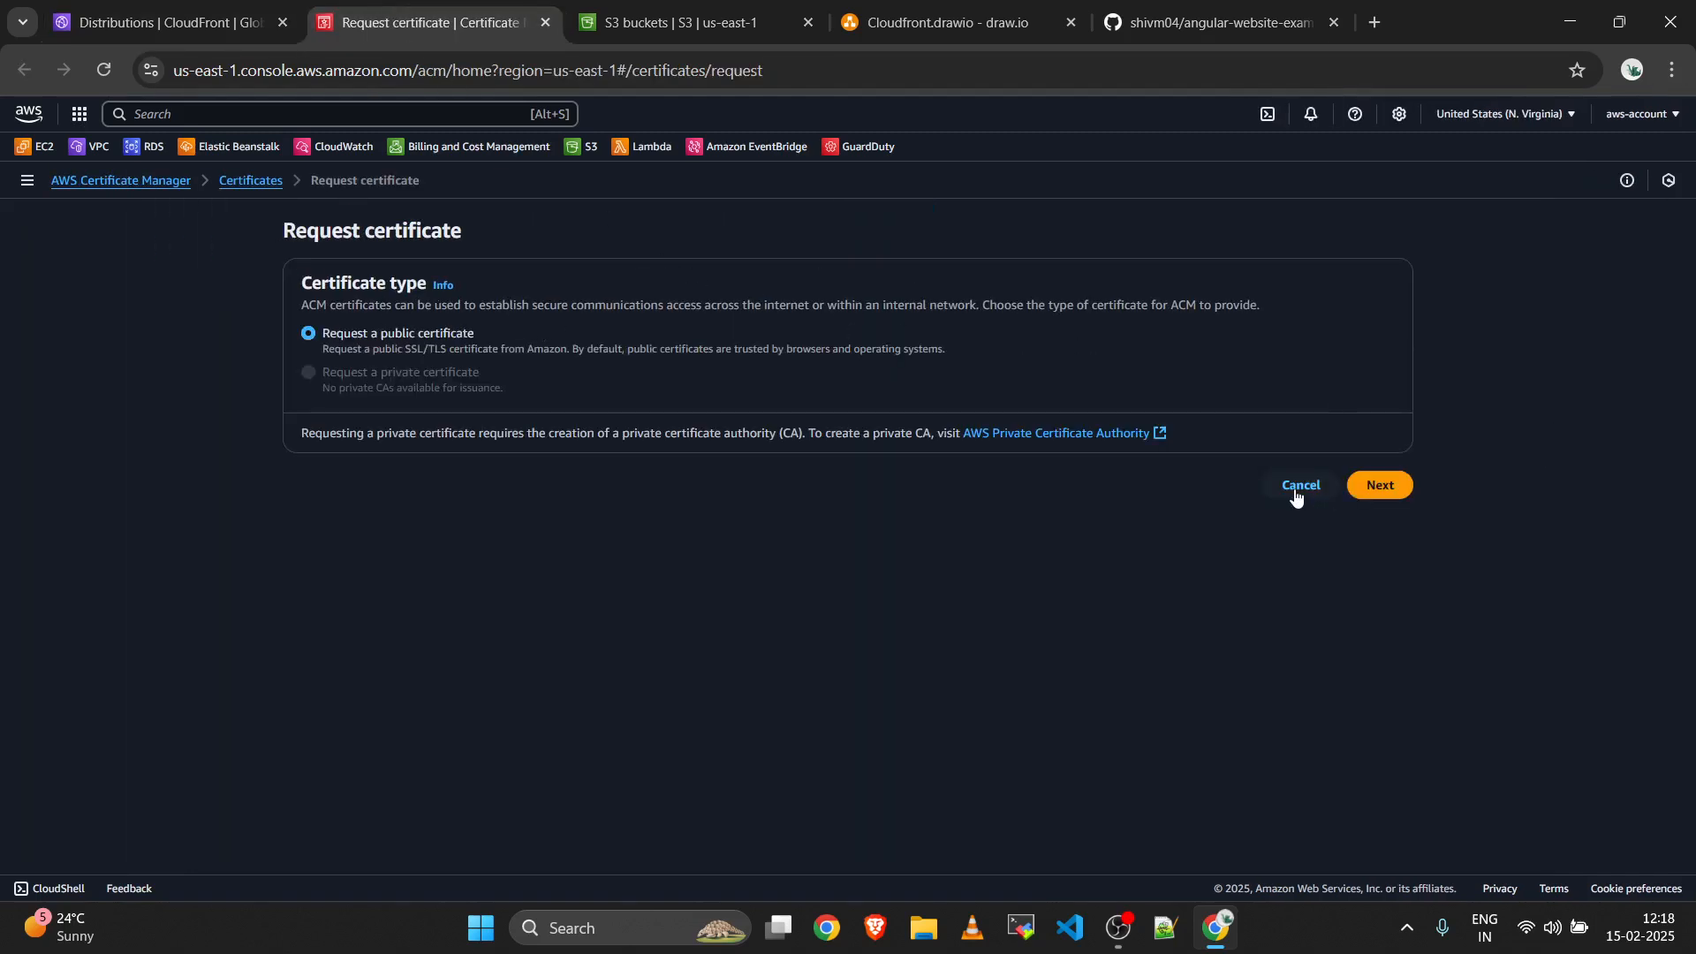
pyautogui.click(1382, 485)
pyautogui.scroll(2, 669, 397)
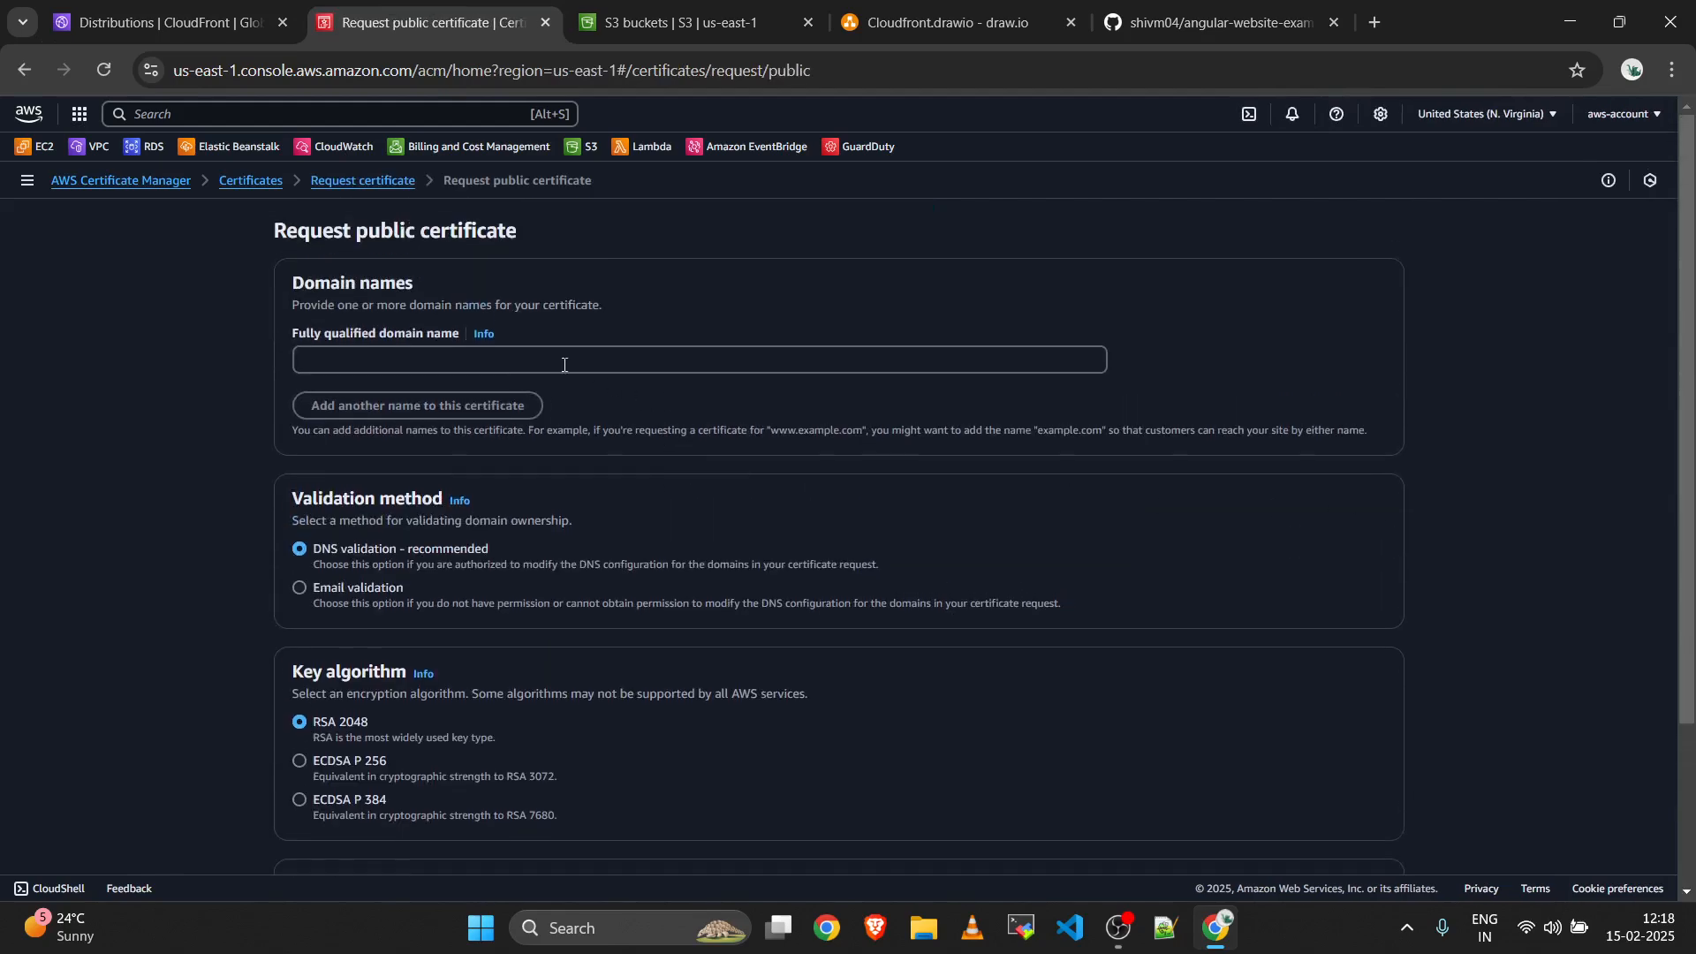
# Copy the distribution's alternate domain name, cloudfront.cloudpita.com, into the certificate's fully qualified domain name and submit the request.
pyautogui.click(300, 360)
pyautogui.click(168, 22)
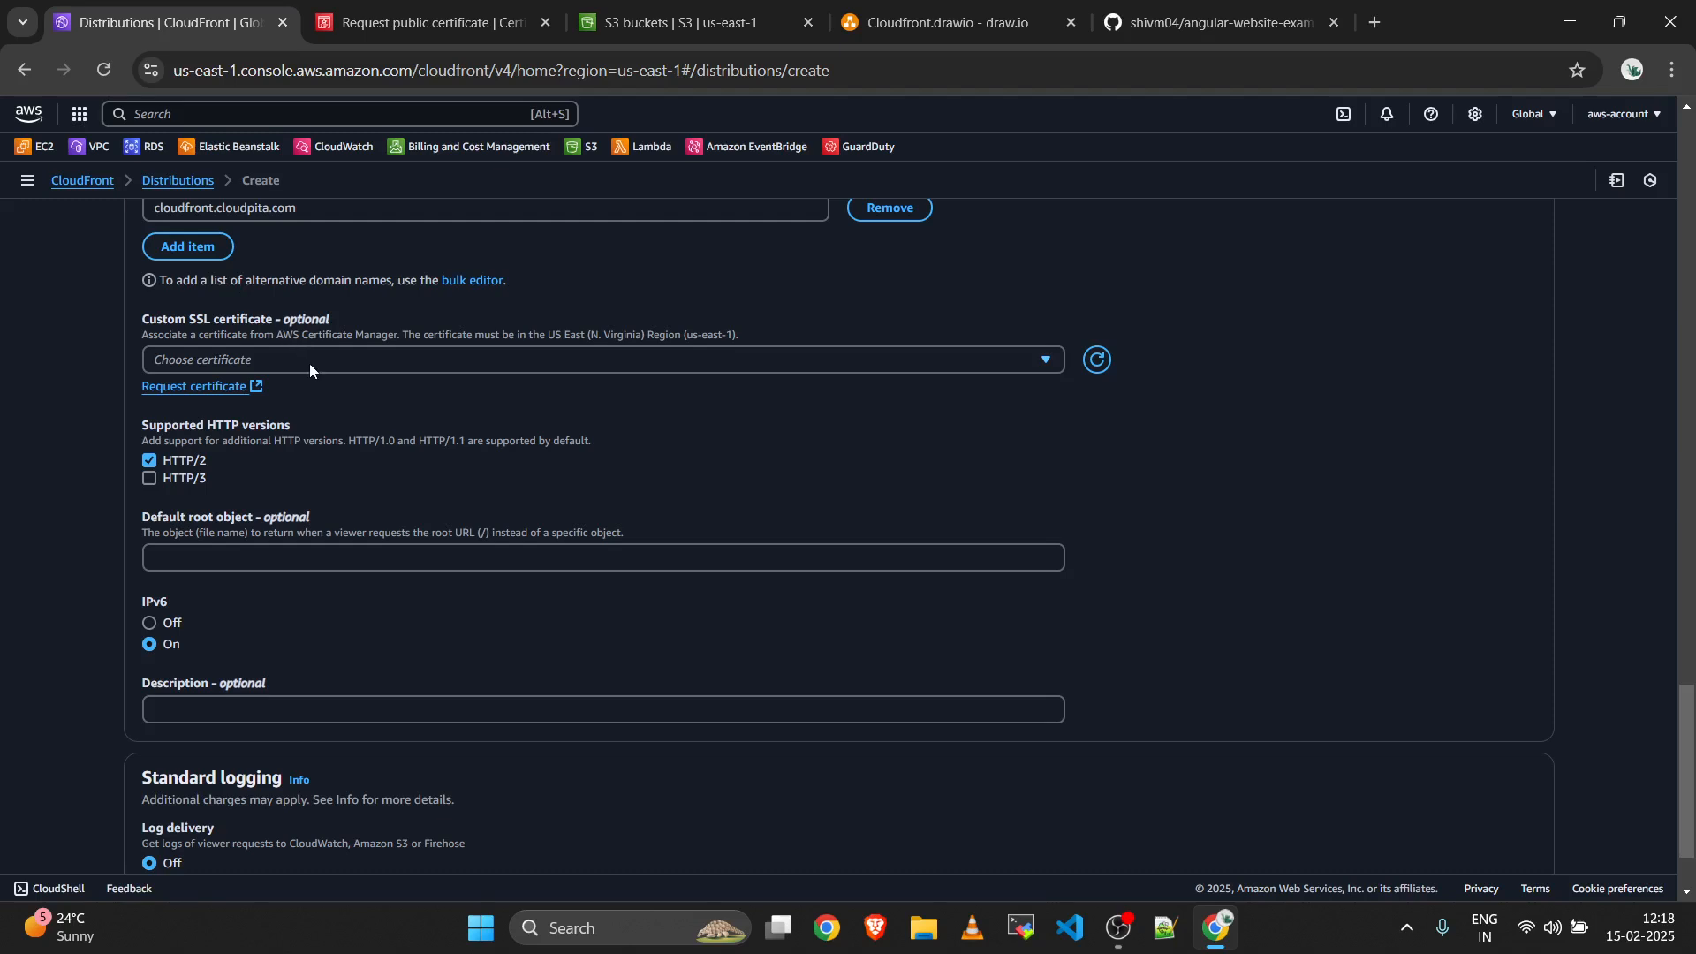
pyautogui.scroll(1, 311, 285)
pyautogui.click(352, 319)
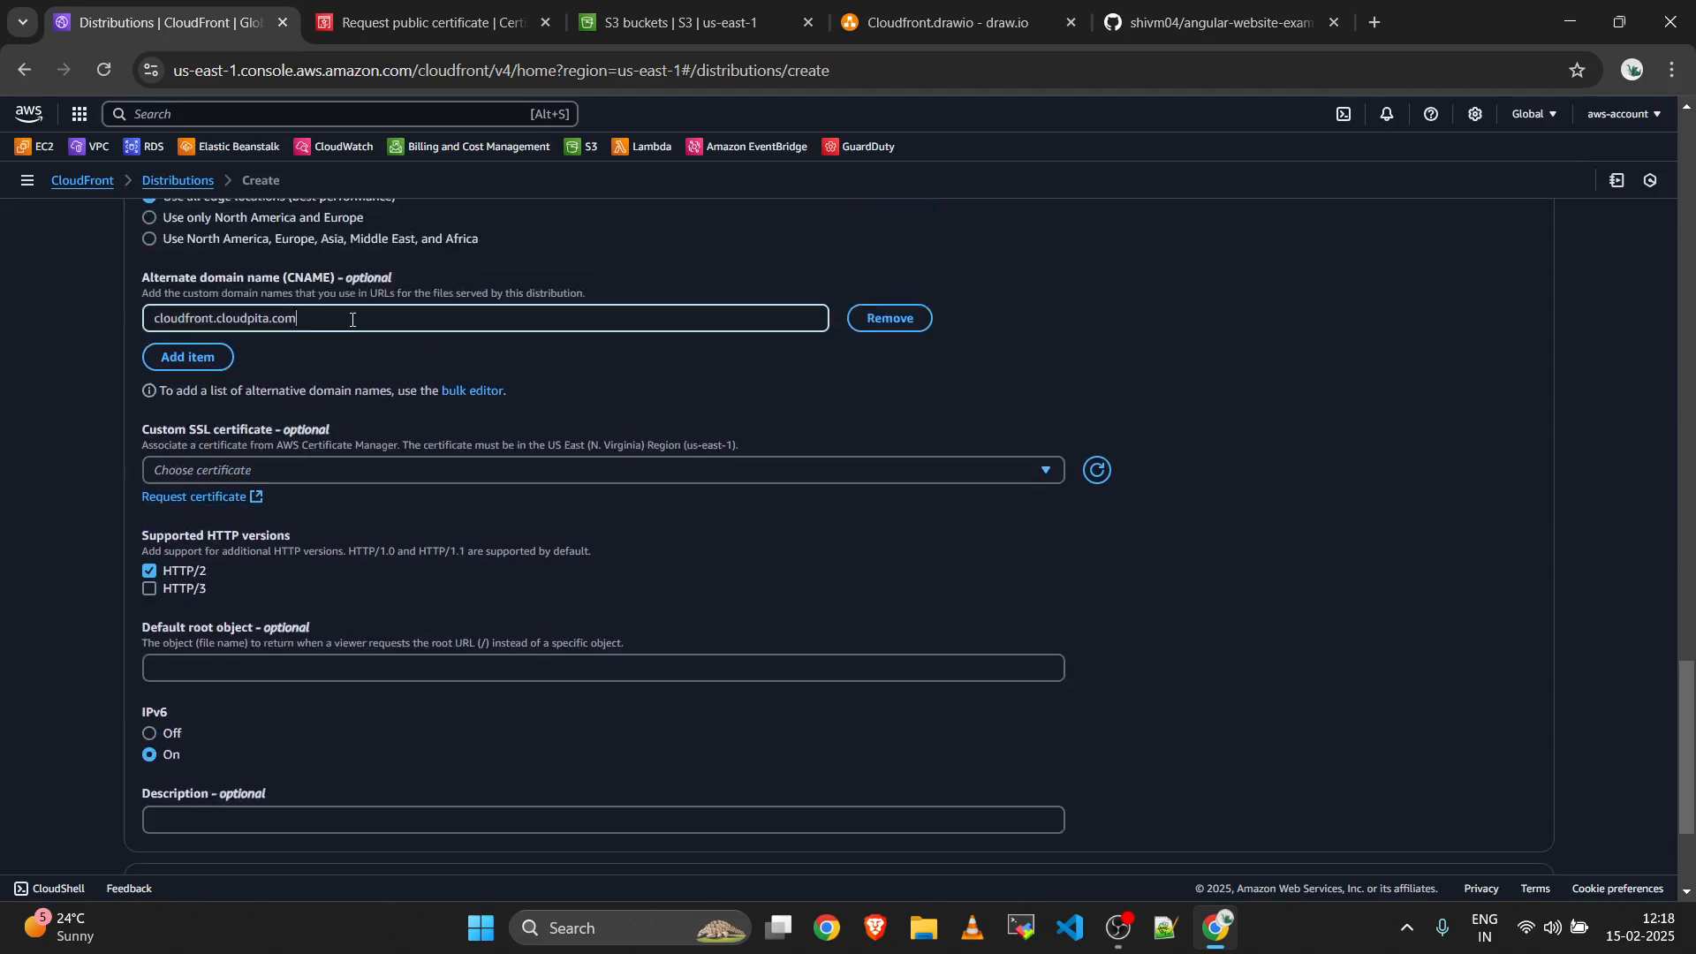
pyautogui.hotkey('ctrl', 'a')
pyautogui.hotkey('ctrl', 'c')
pyautogui.click(448, 378)
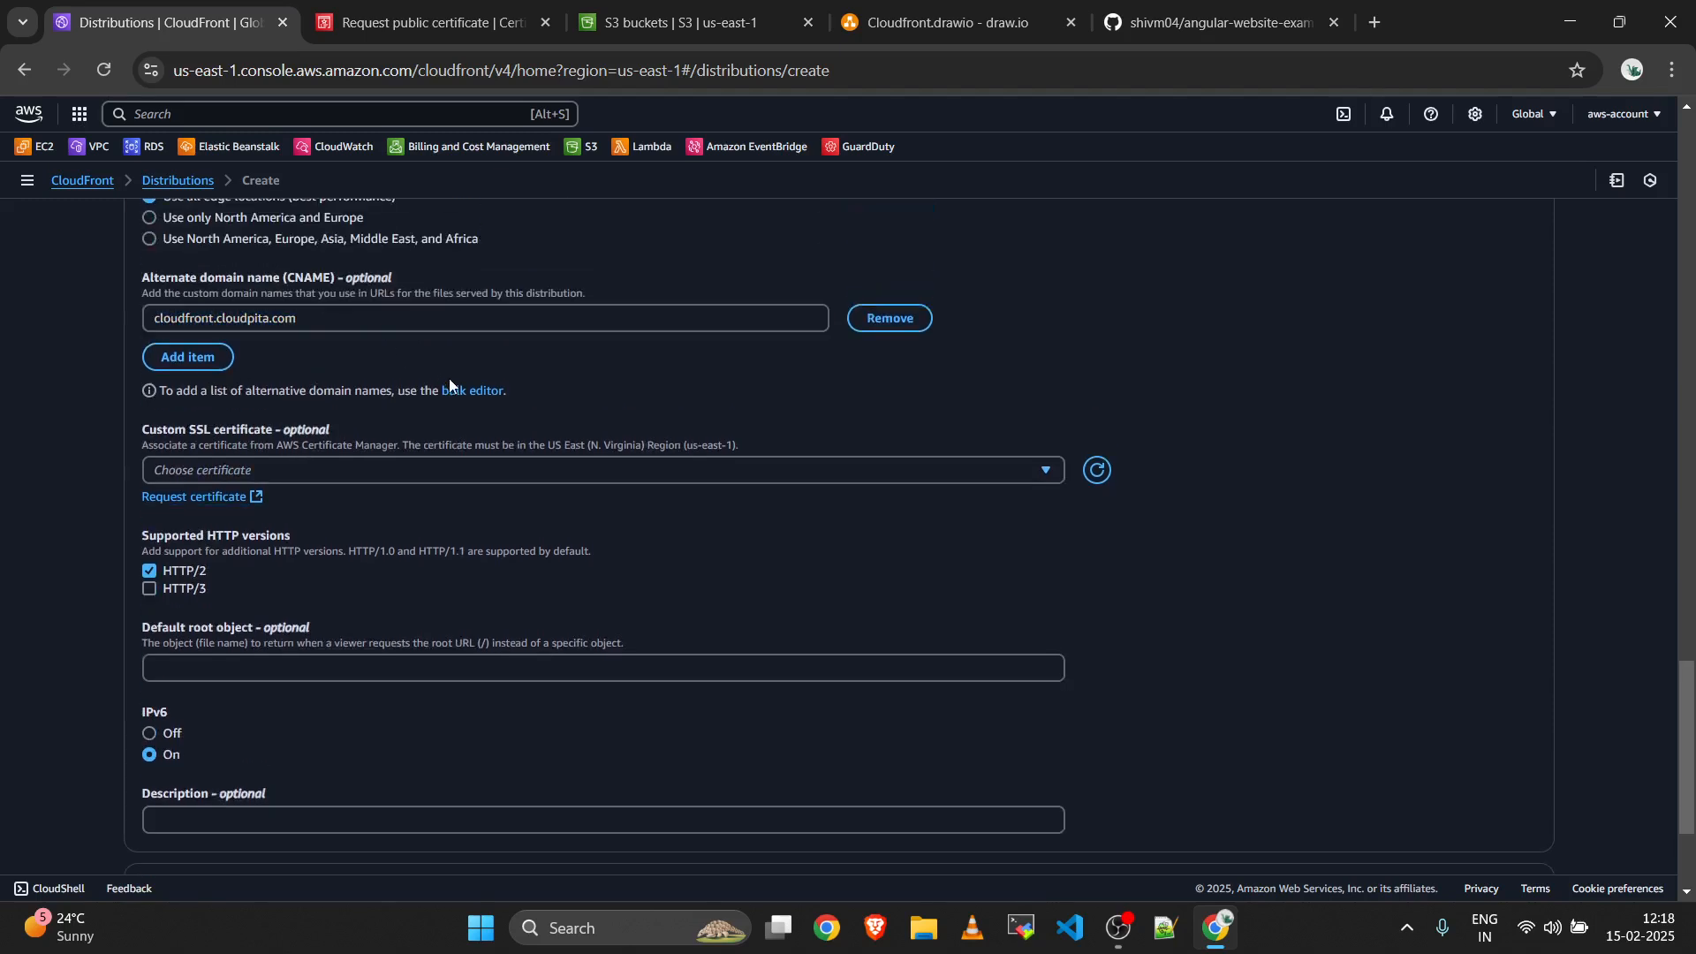
pyautogui.click(415, 23)
pyautogui.hotkey('ctrl', 'v')
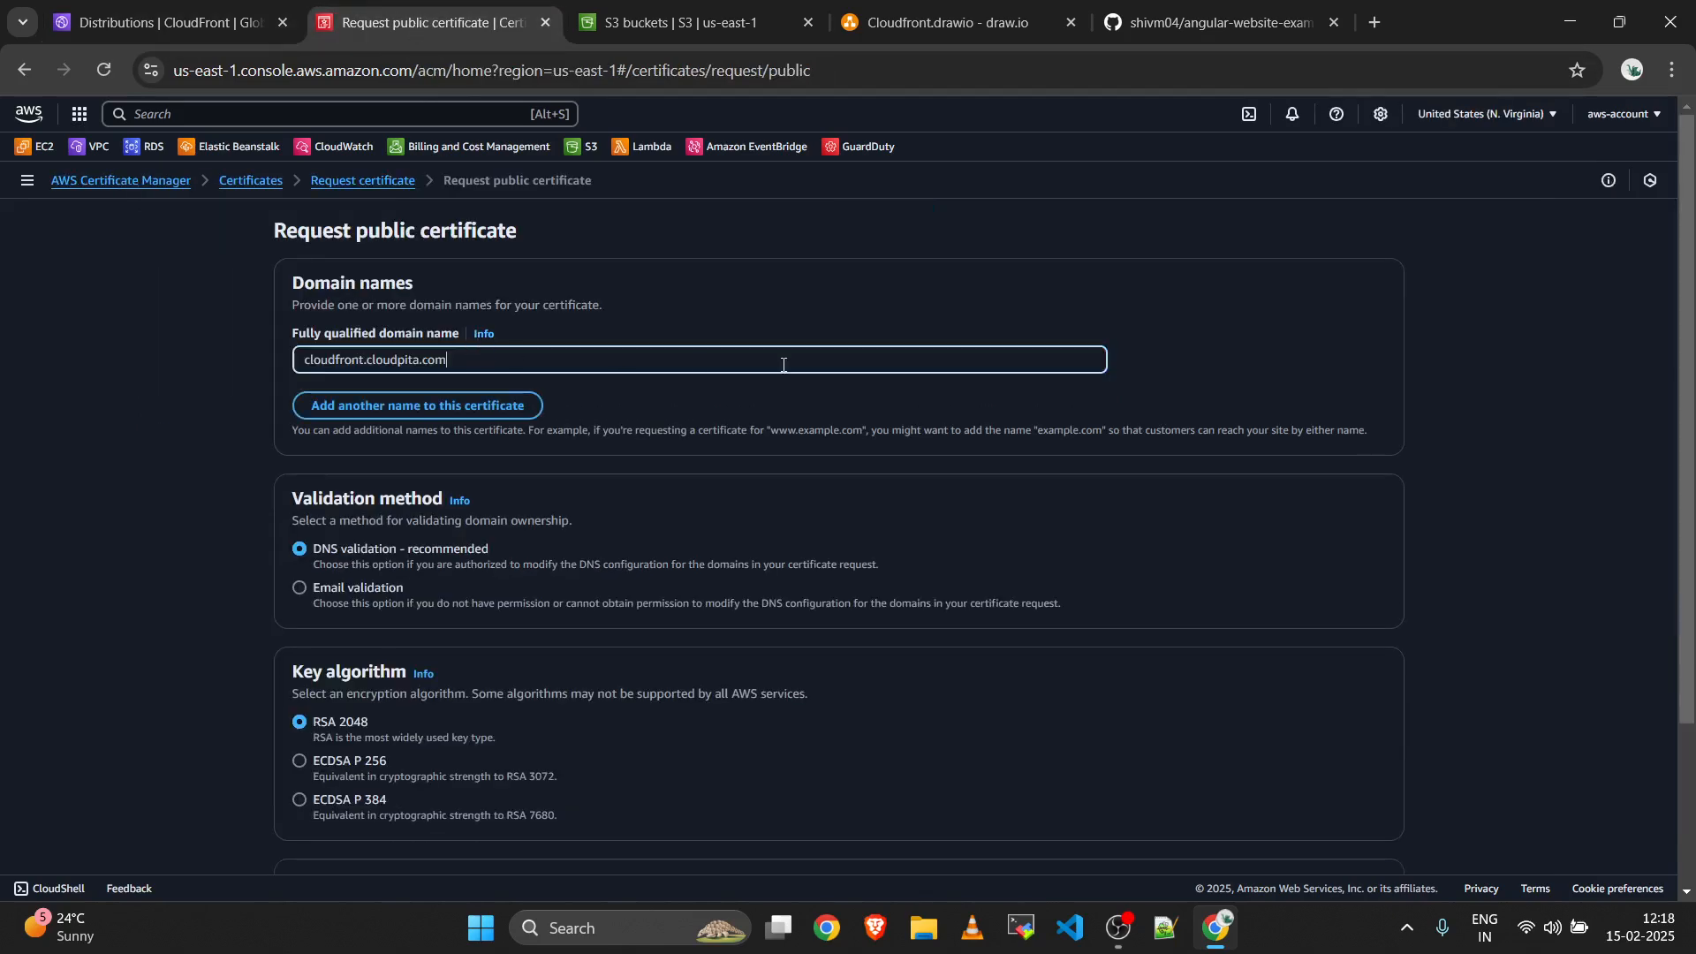
pyautogui.click(1175, 327)
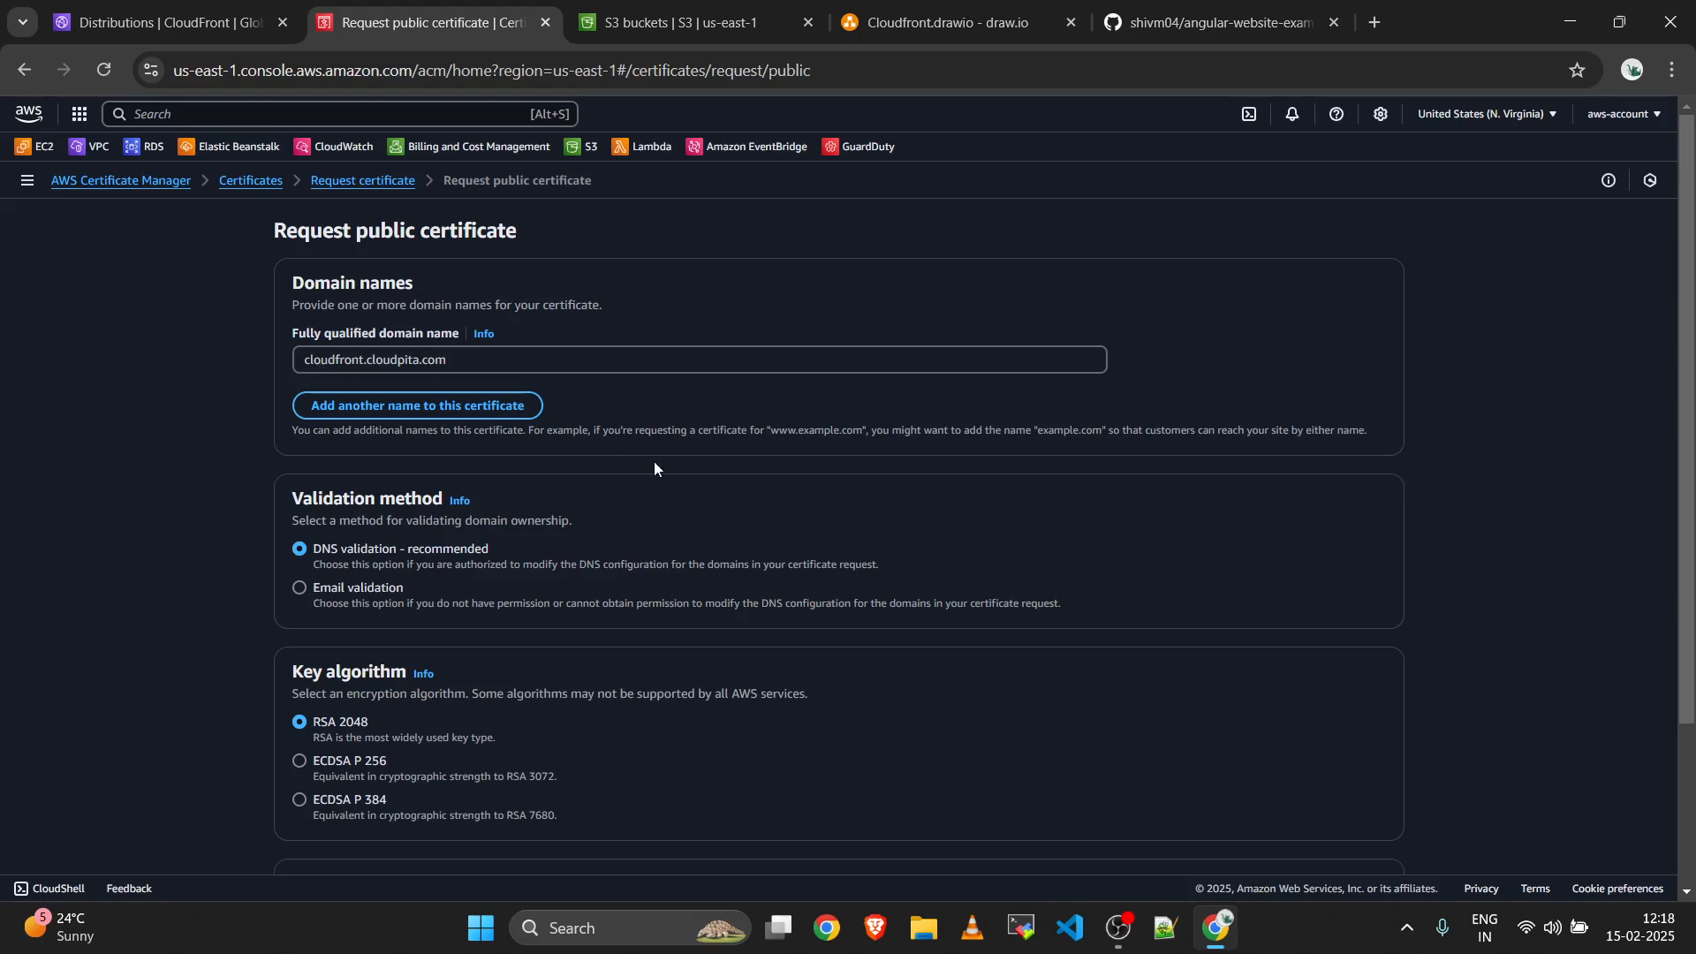
pyautogui.scroll(-3, 654, 467)
pyautogui.click(1378, 823)
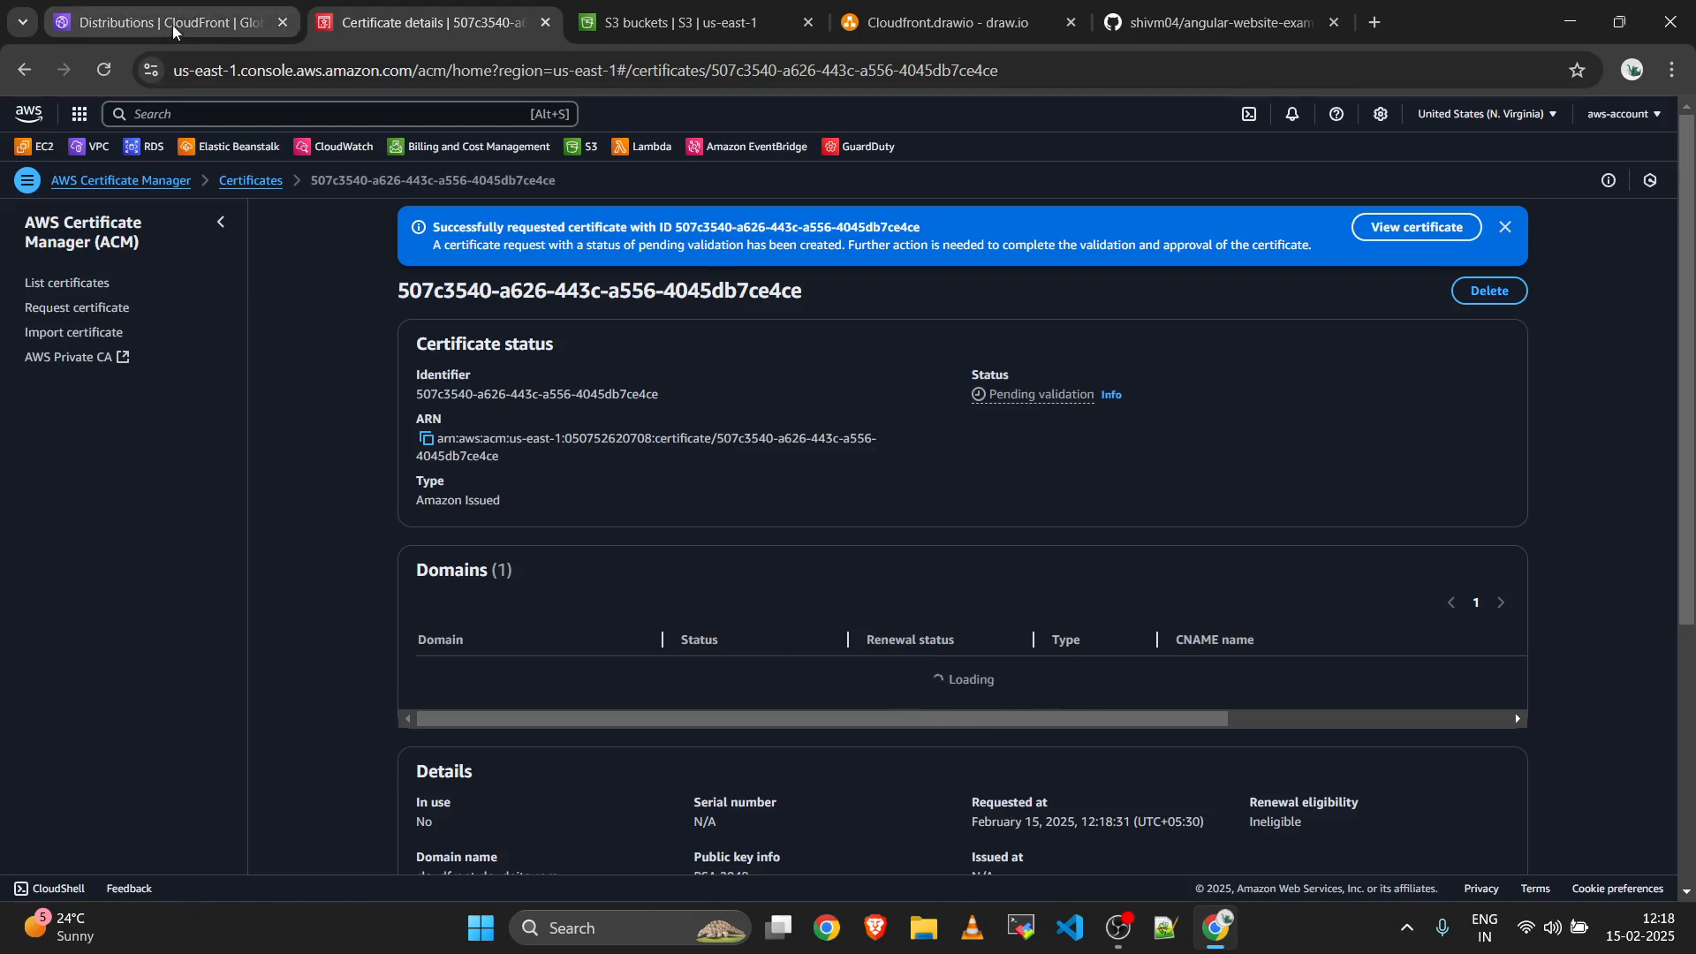
# Go back to the distribution settings, review the supported HTTP versions, and set the default root object to index.html.
pyautogui.moveTo(173, 31)
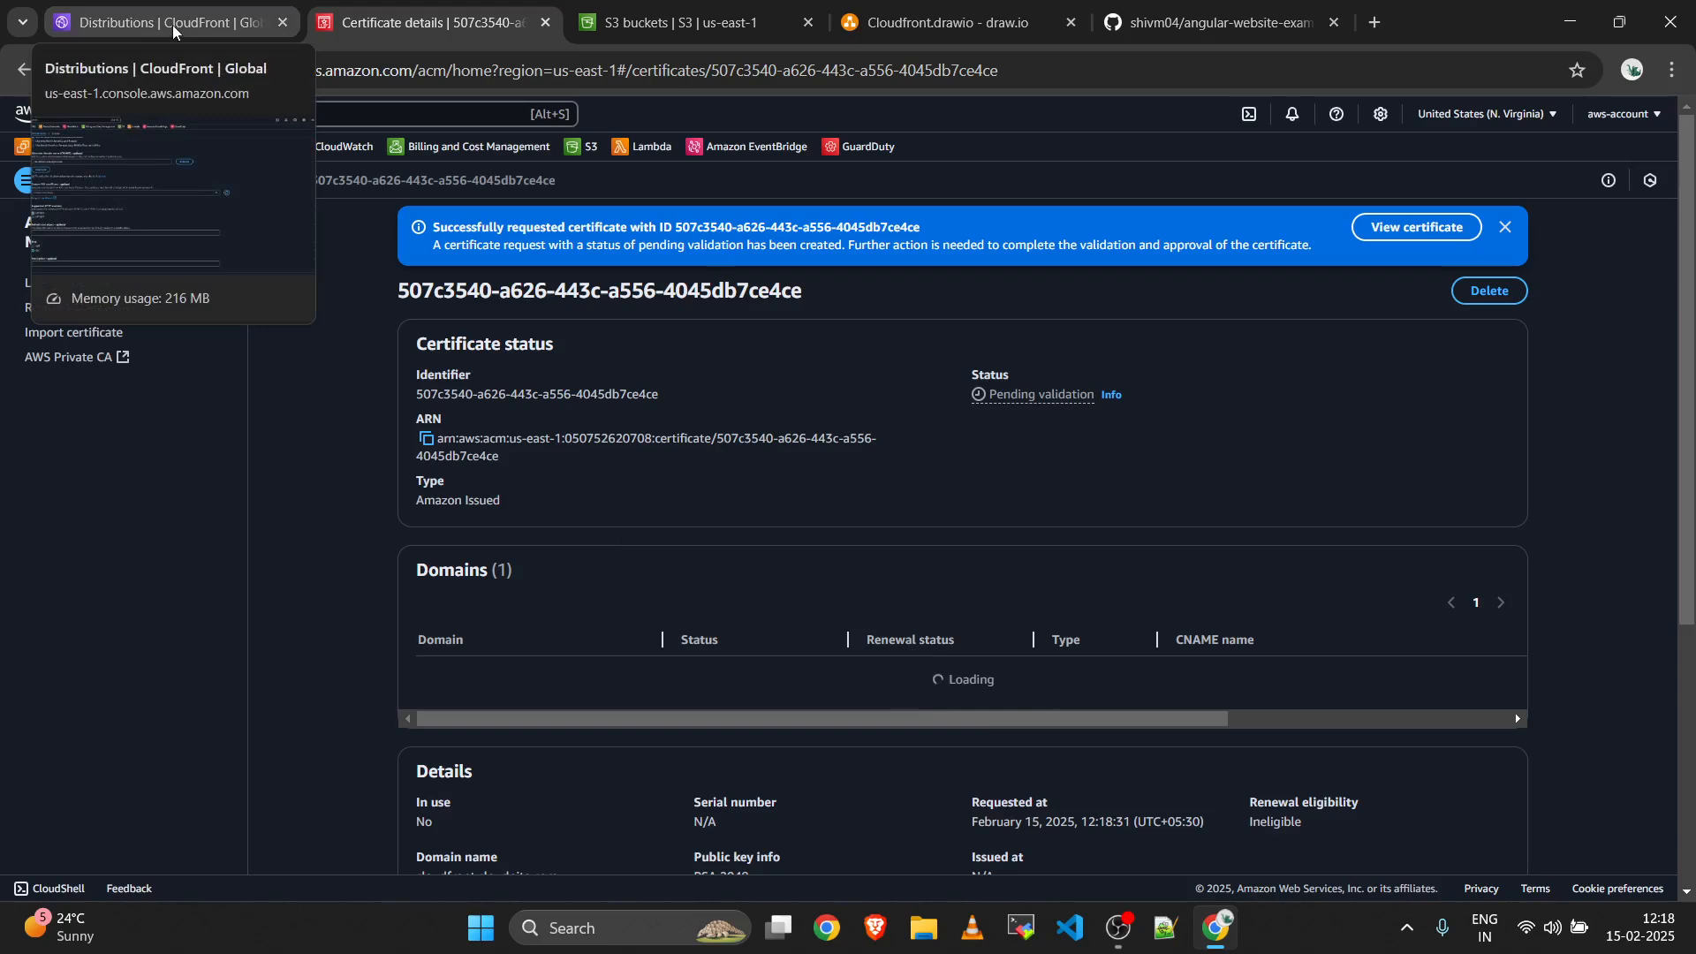
pyautogui.click(173, 31)
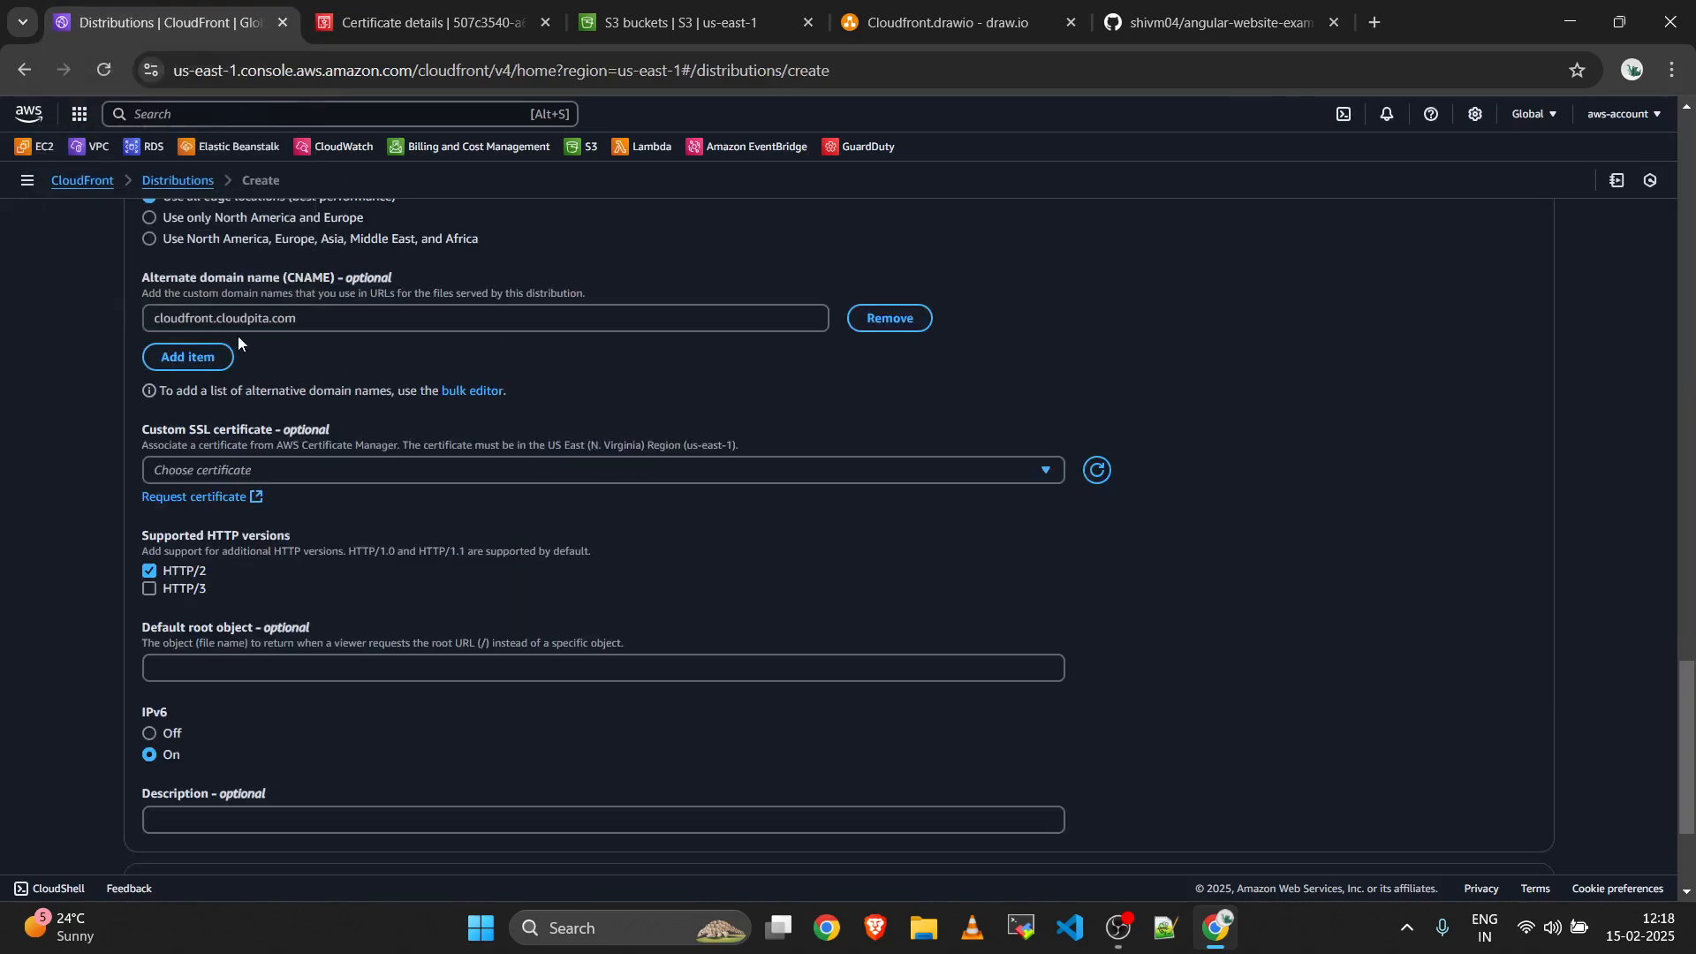
pyautogui.scroll(-1, 335, 544)
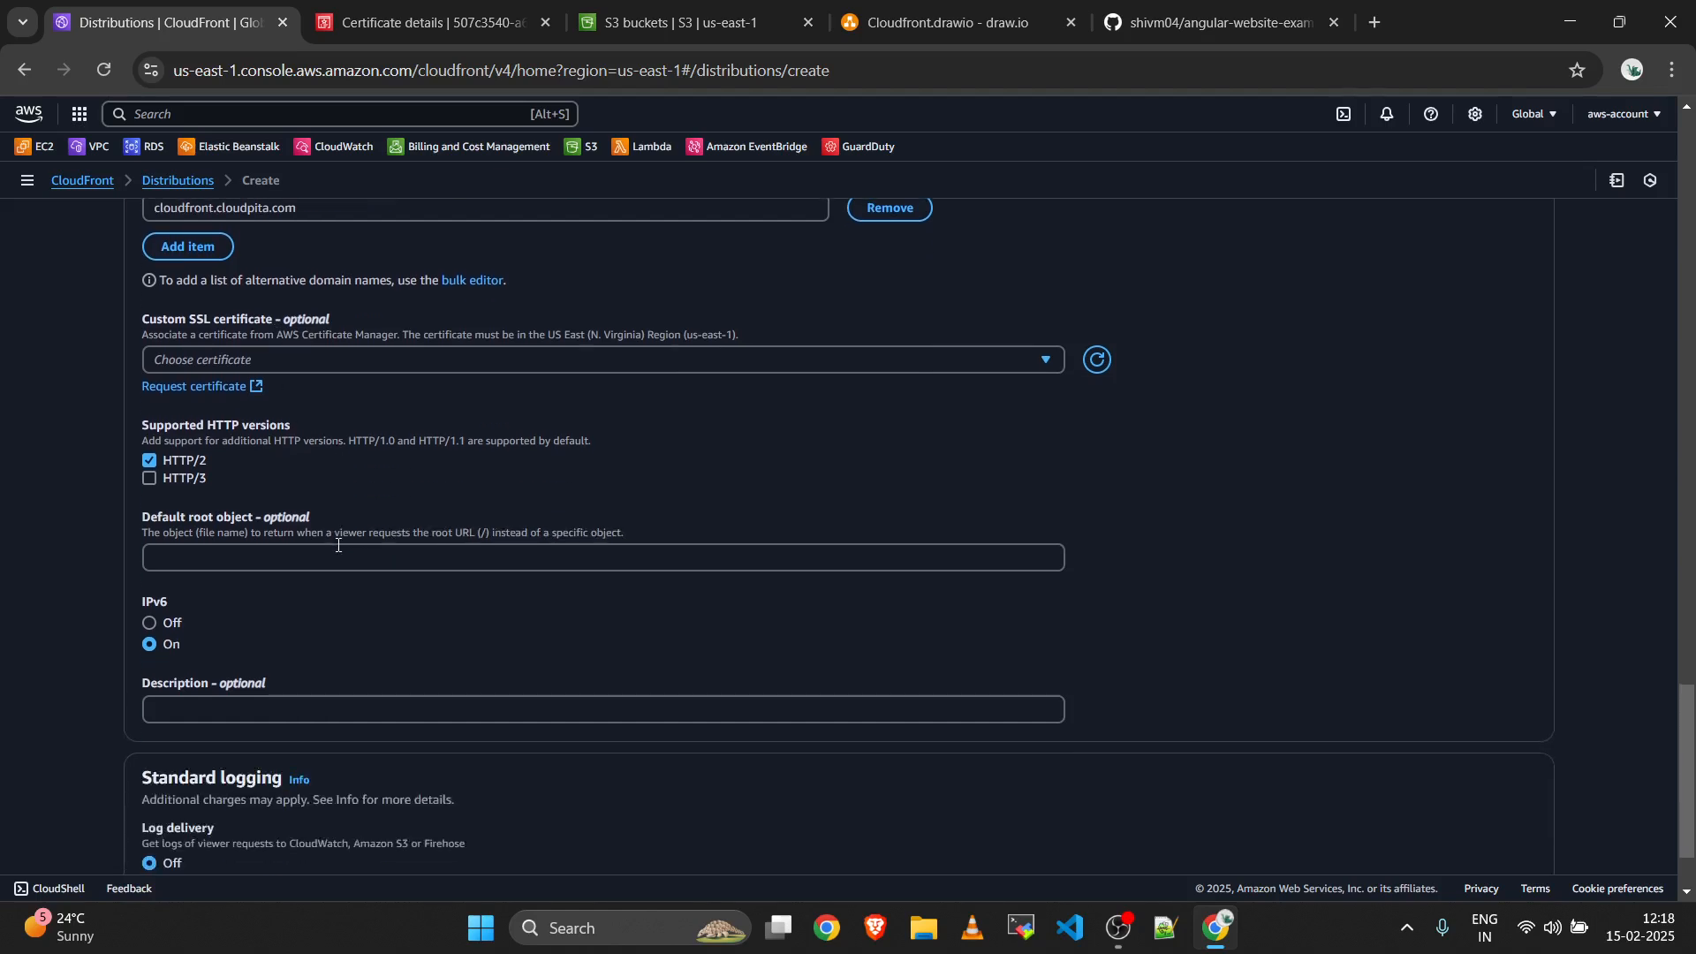
pyautogui.scroll(-1, 338, 545)
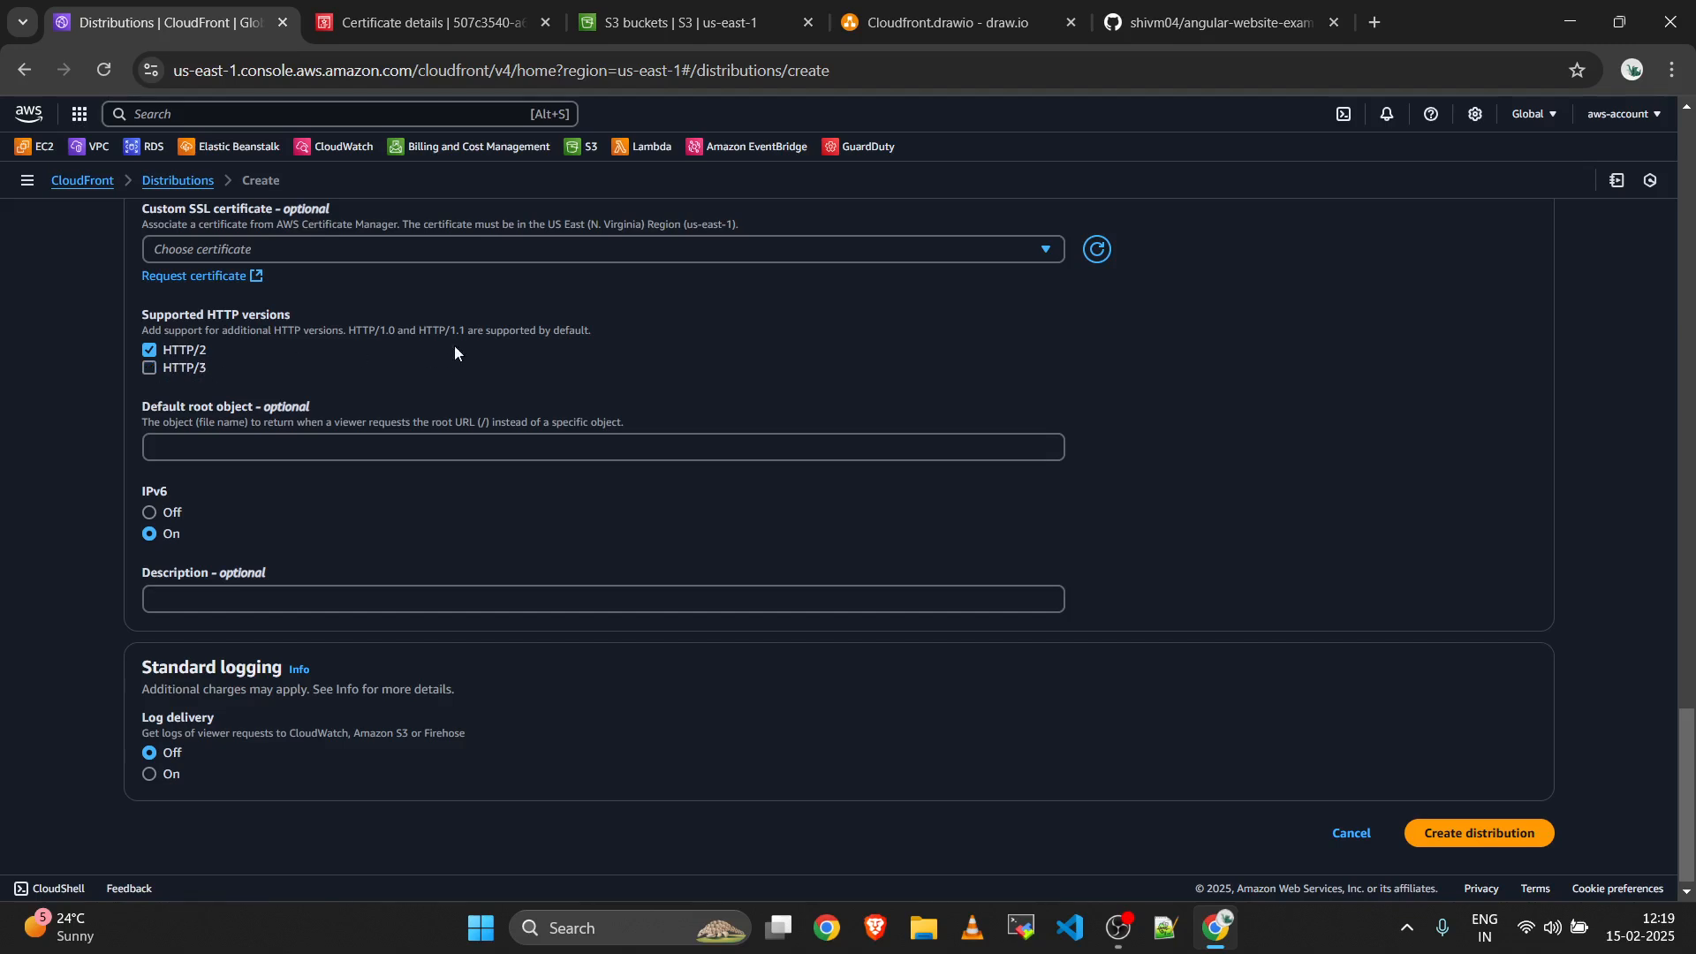
pyautogui.moveTo(423, 330); pyautogui.dragTo(576, 333)
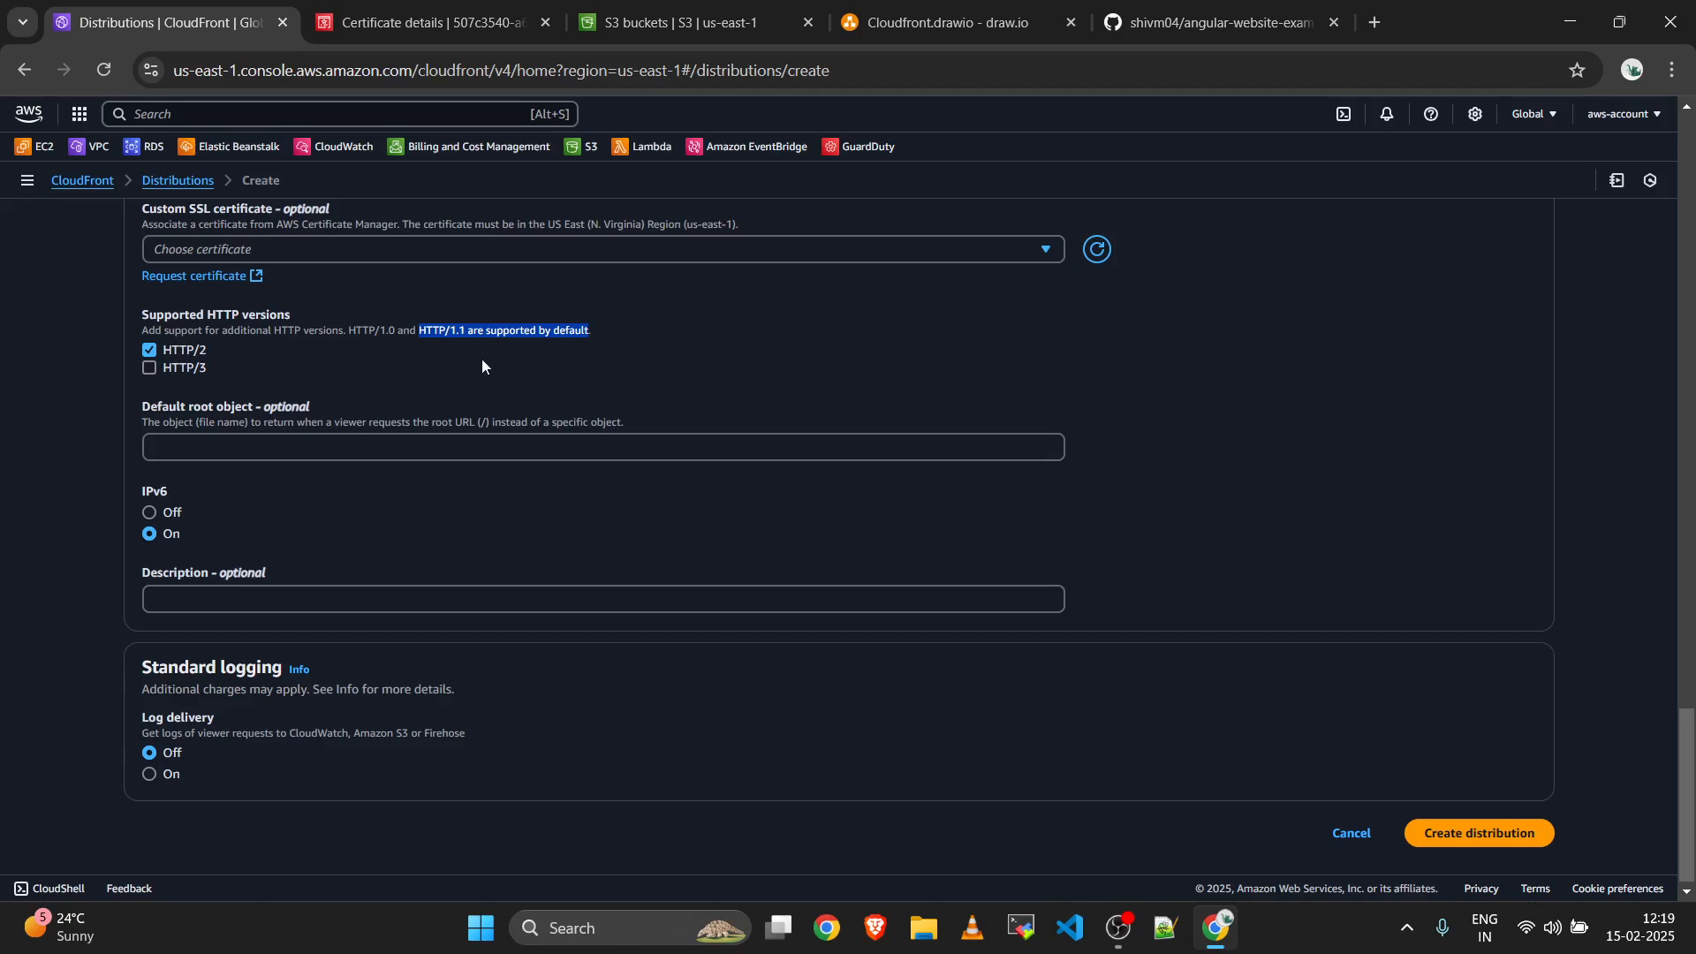
pyautogui.click(263, 459)
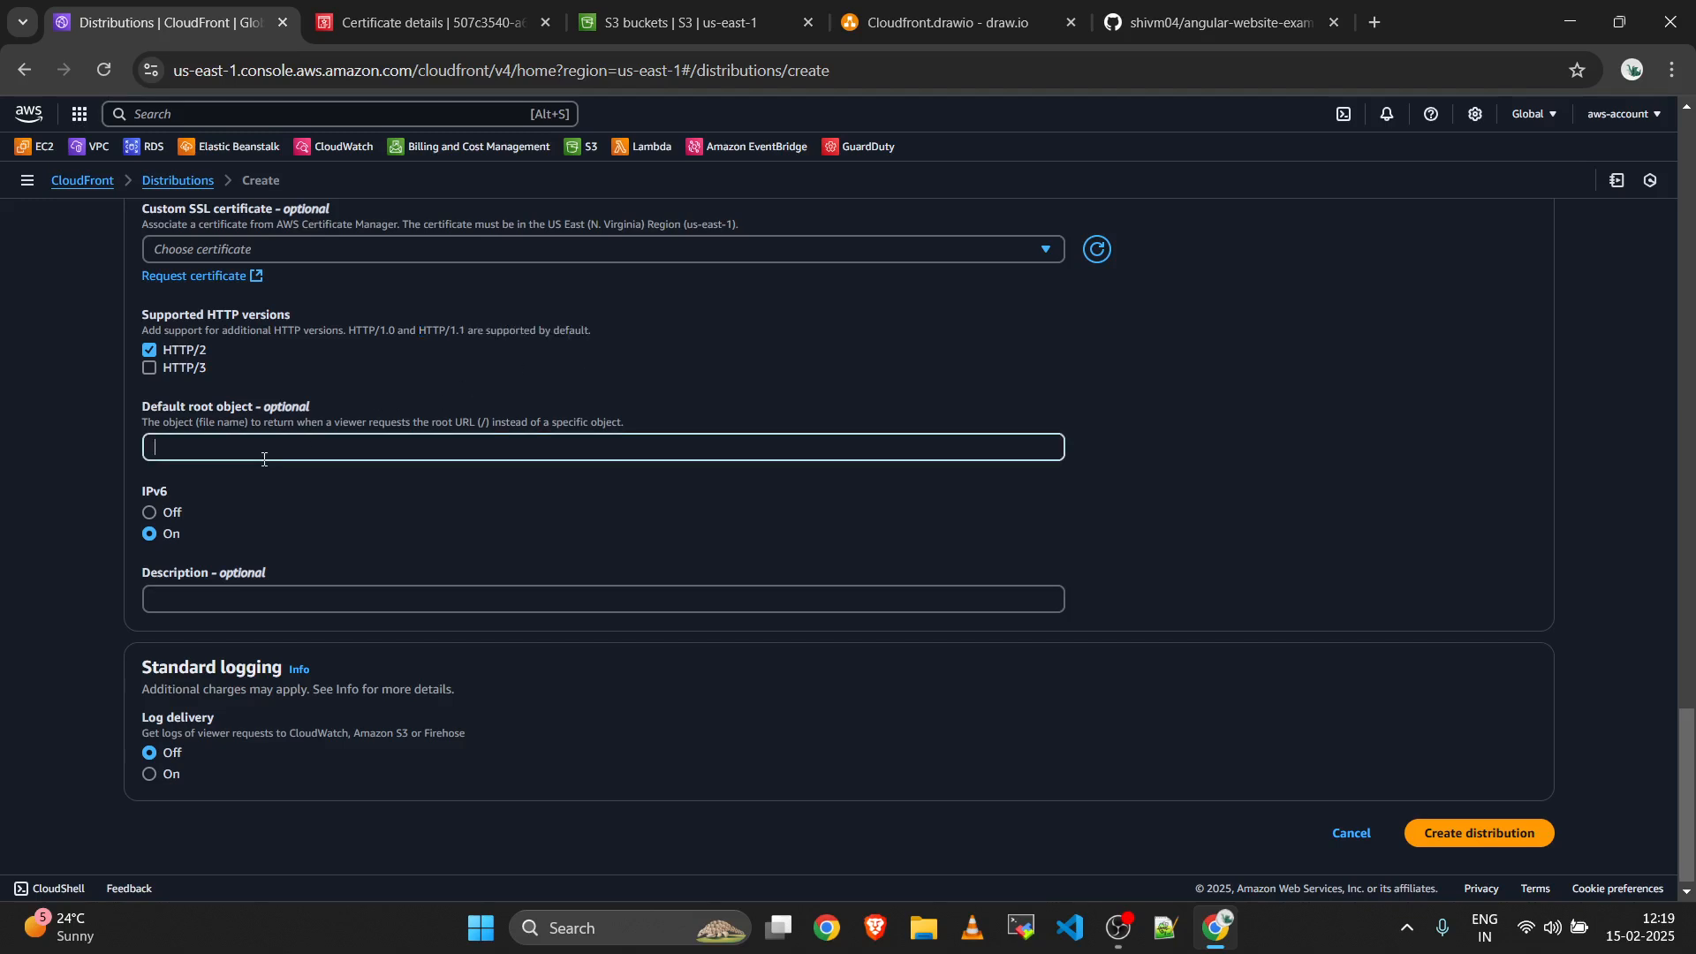
pyautogui.write('index.html')
pyautogui.click(296, 493)
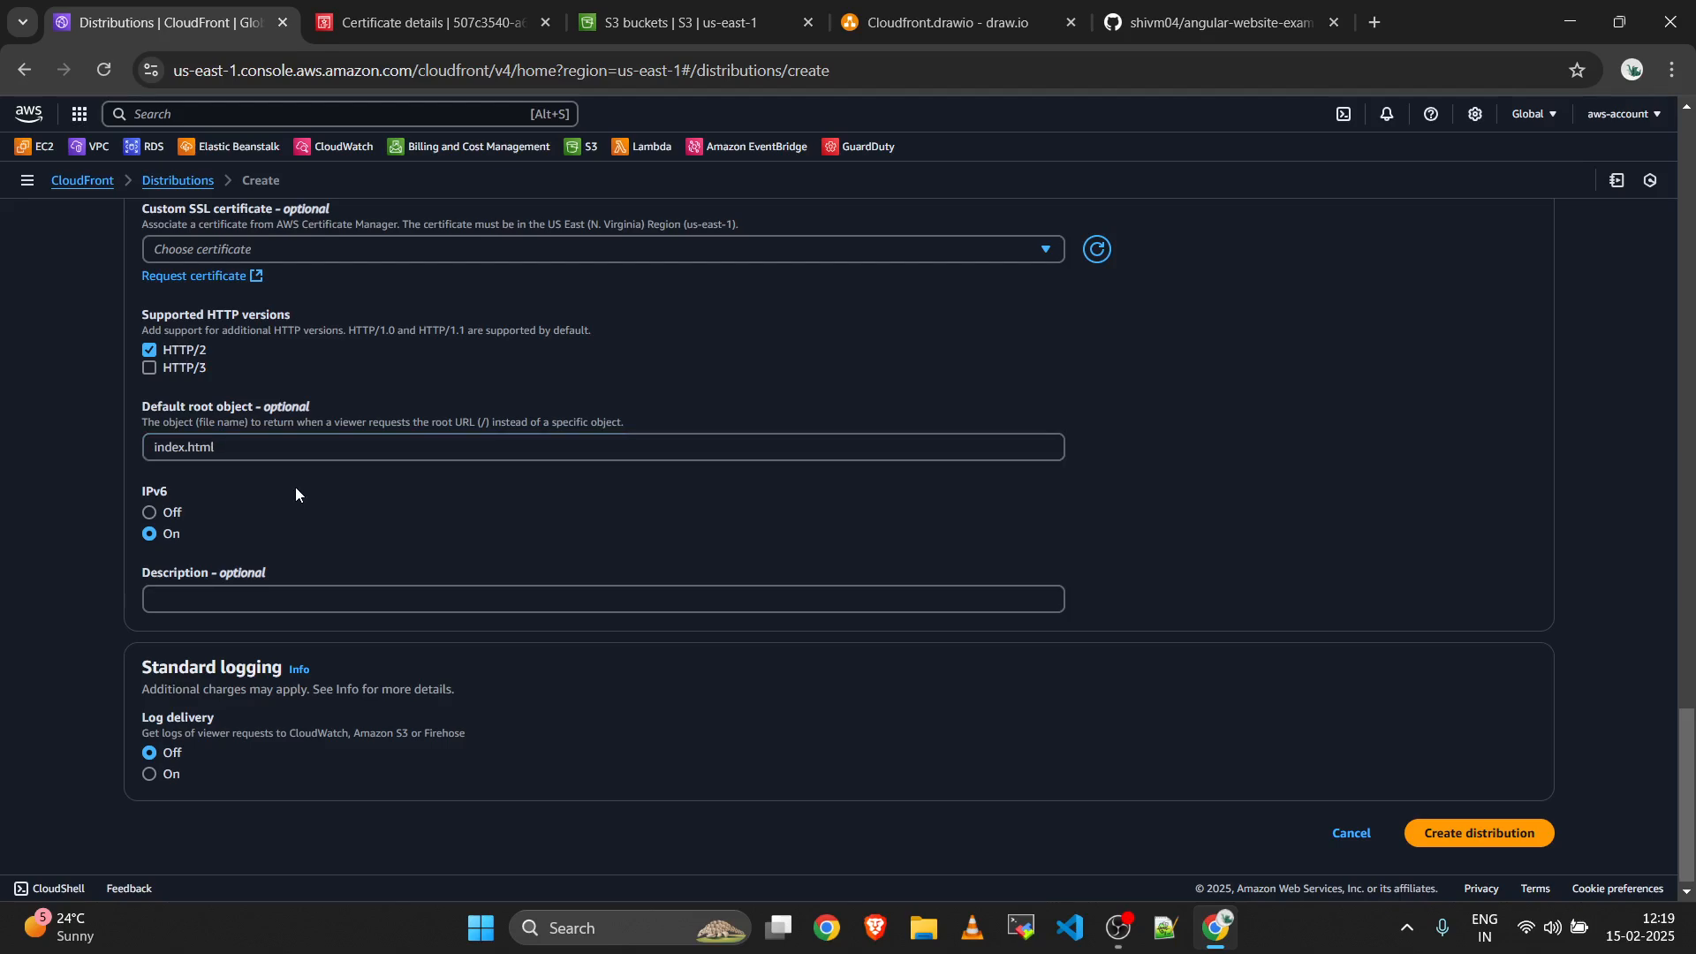
# Check the S3 bucket list and the default root object entry, and set the distribution's IPv6 option to Off.
pyautogui.hotkey('ctrl', 'Tab')
pyautogui.hotkey('ctrl', 'Tab')
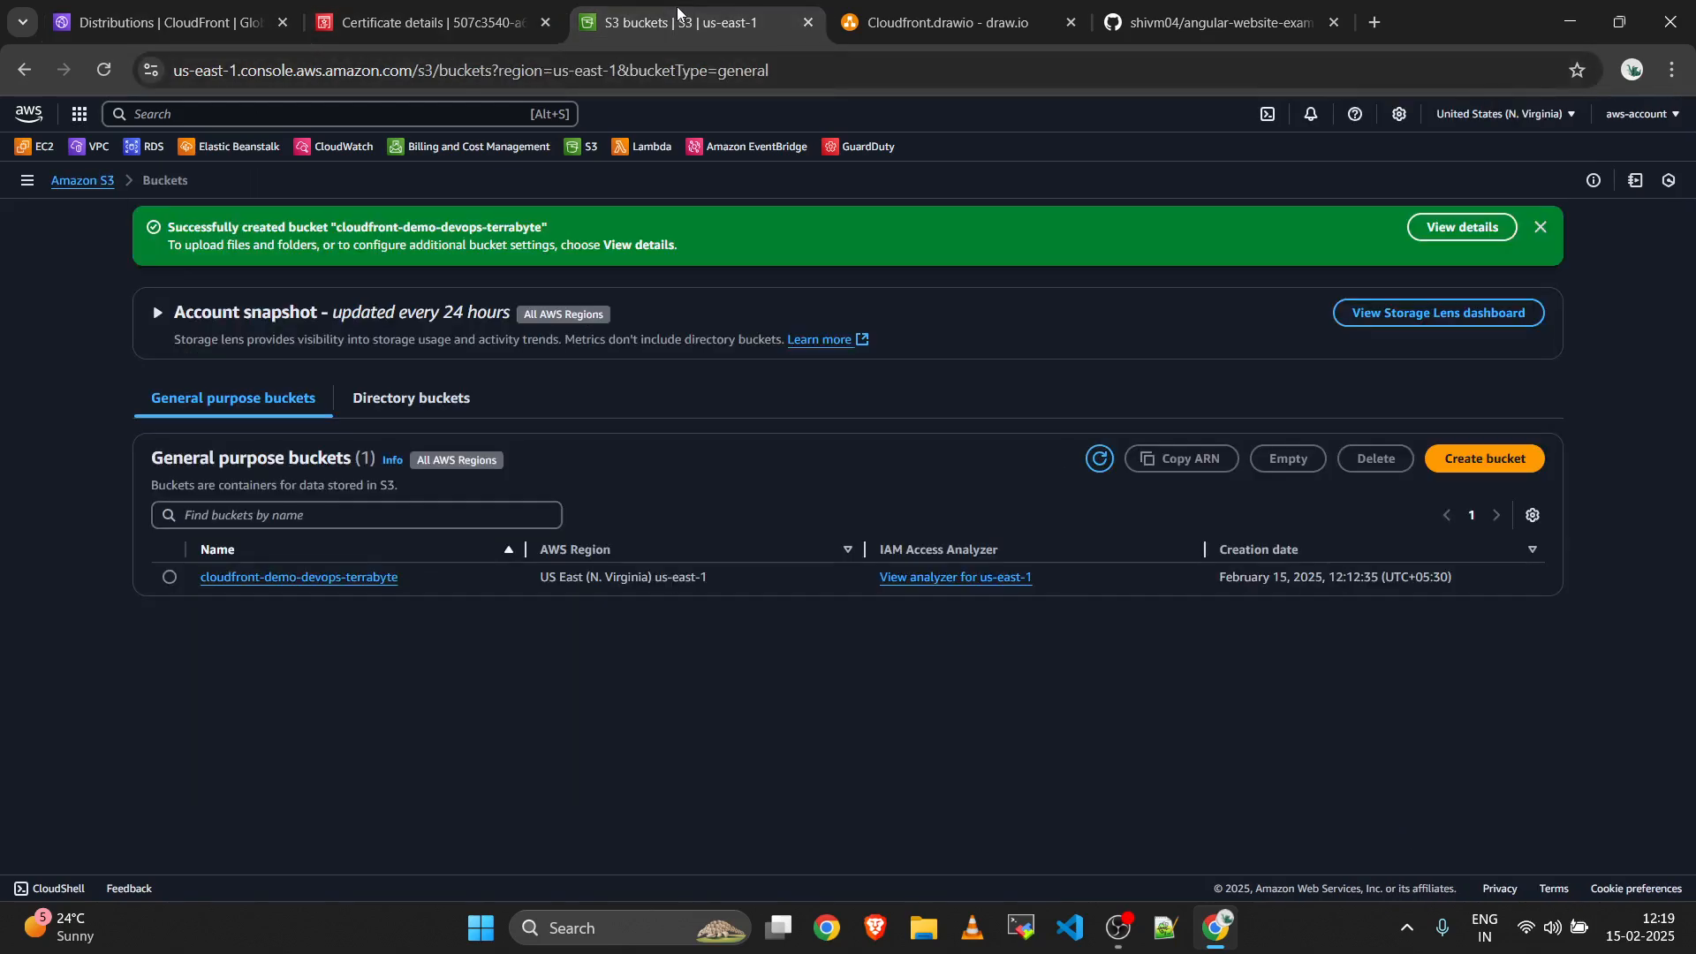
pyautogui.click(227, 9)
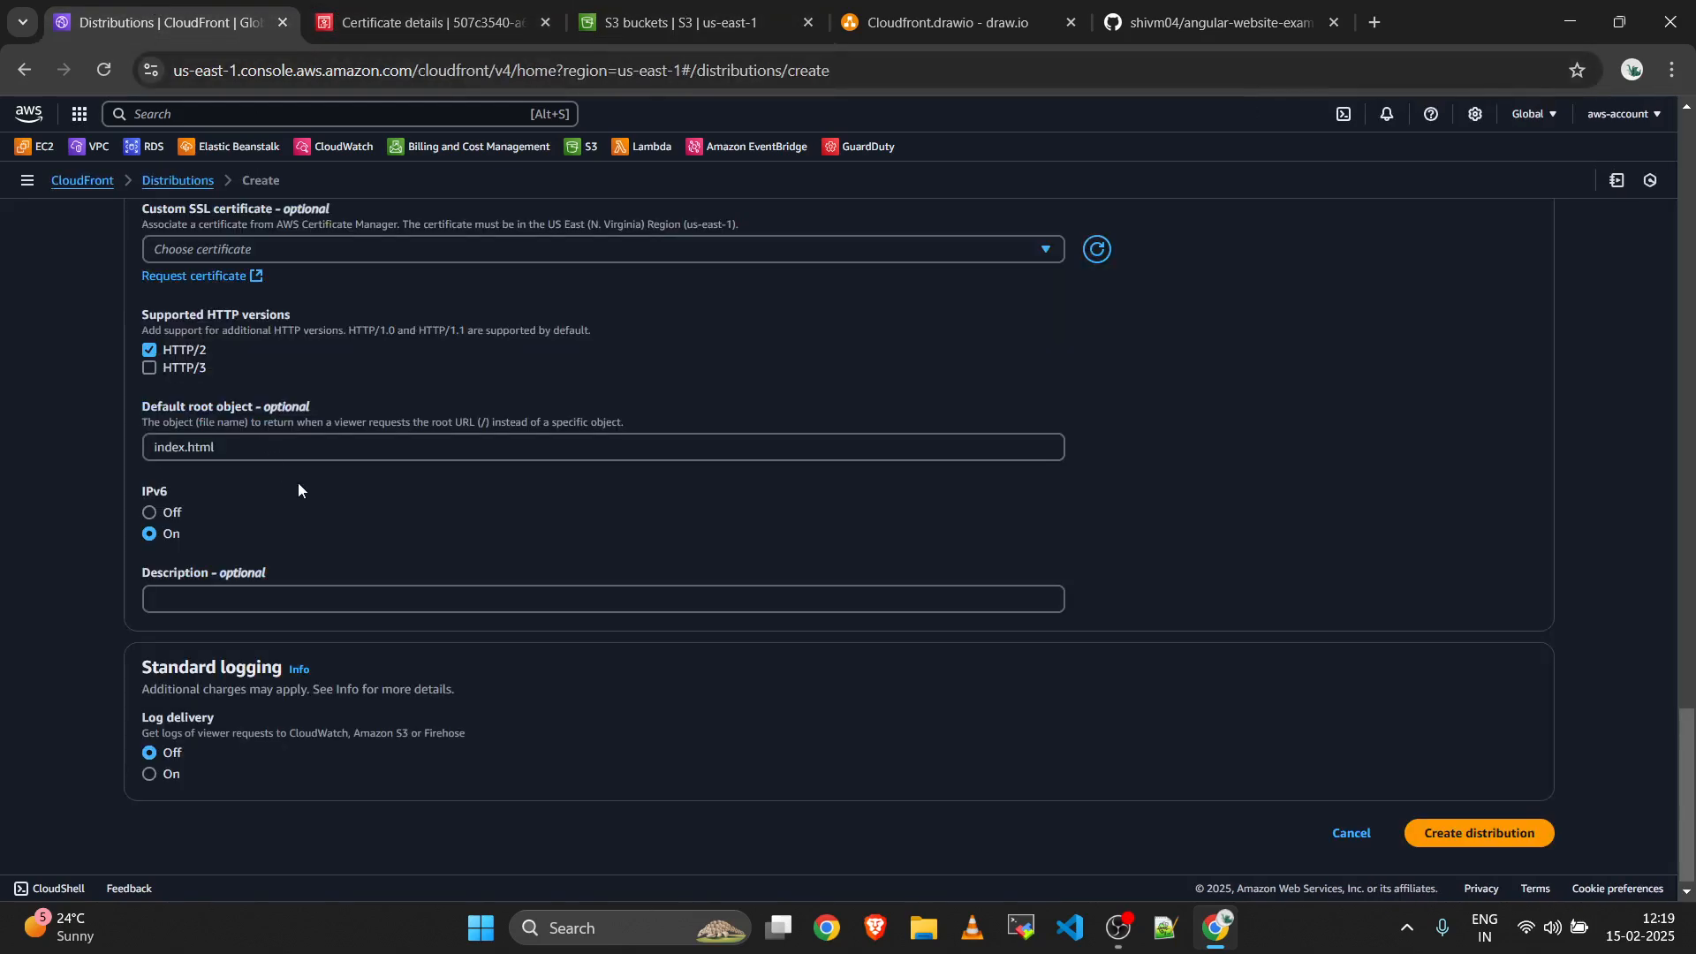
pyautogui.click(247, 444)
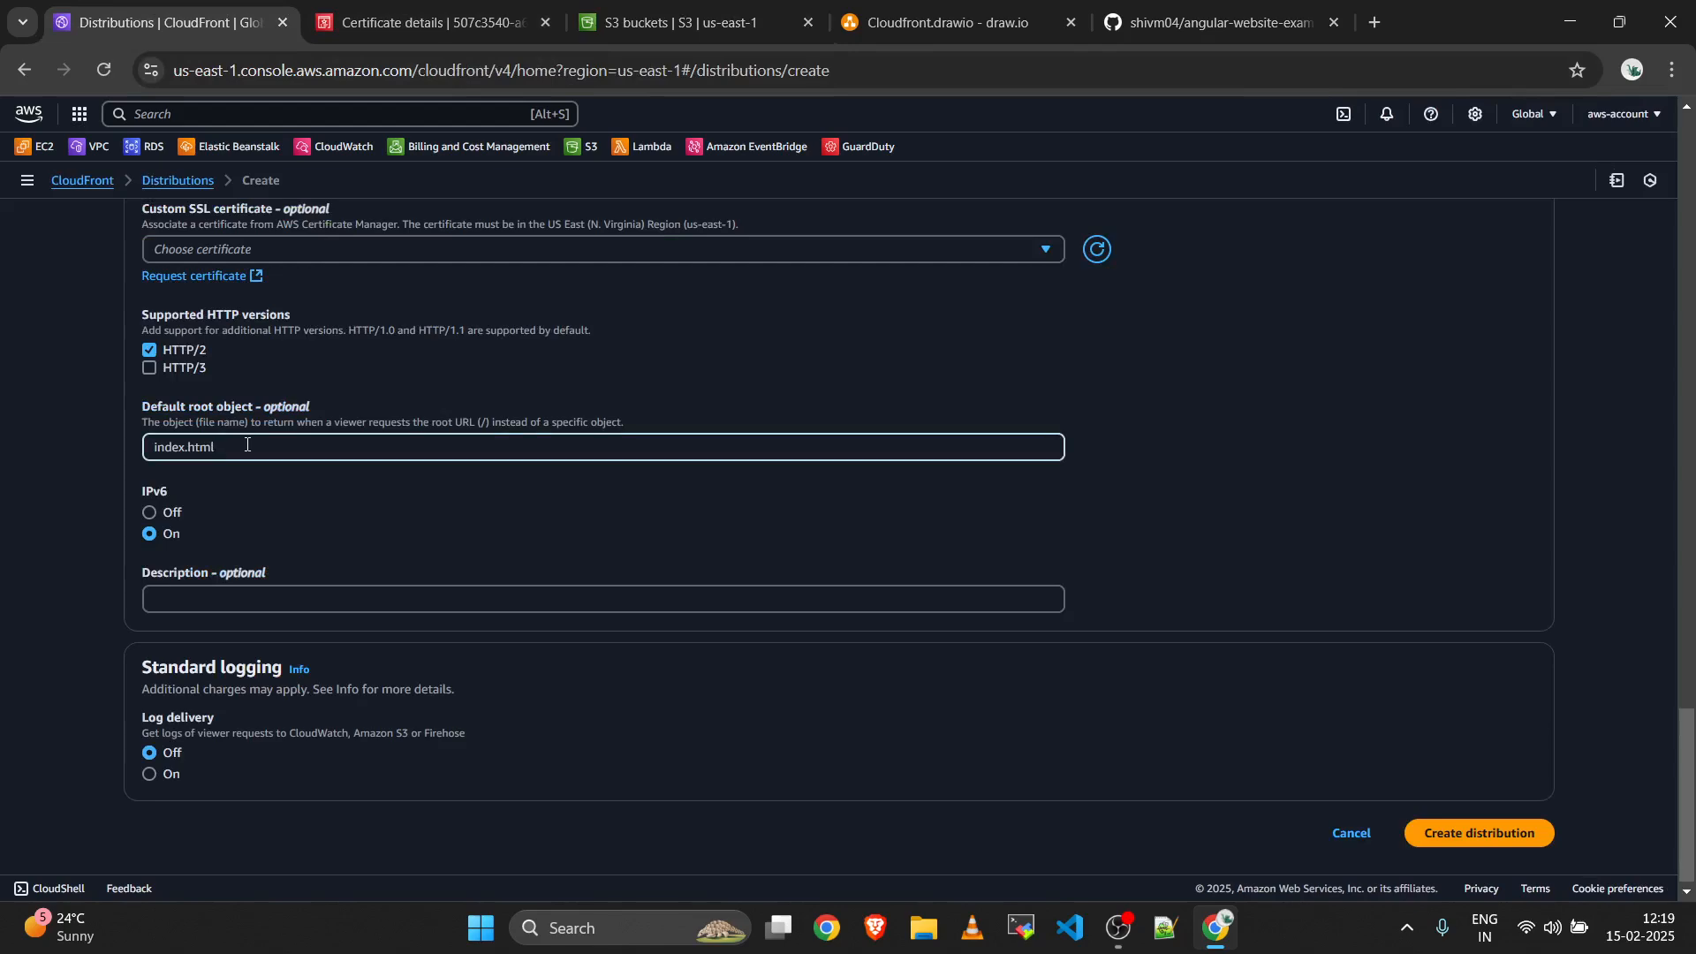
pyautogui.click(309, 486)
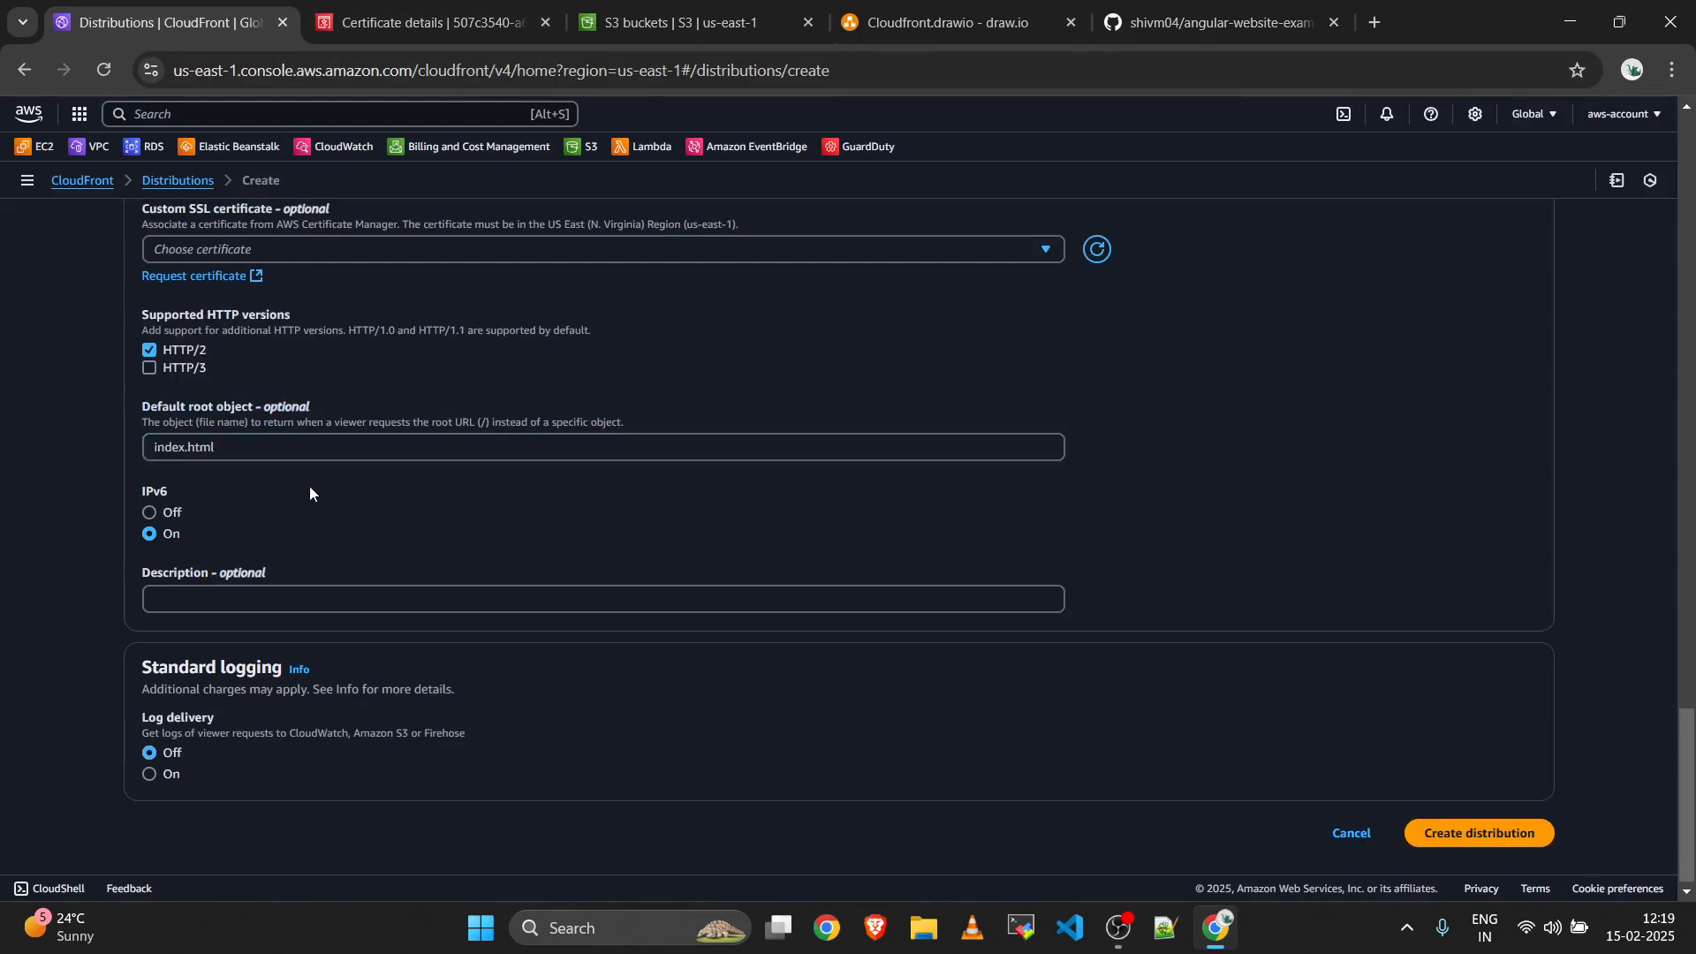
pyautogui.click(165, 447)
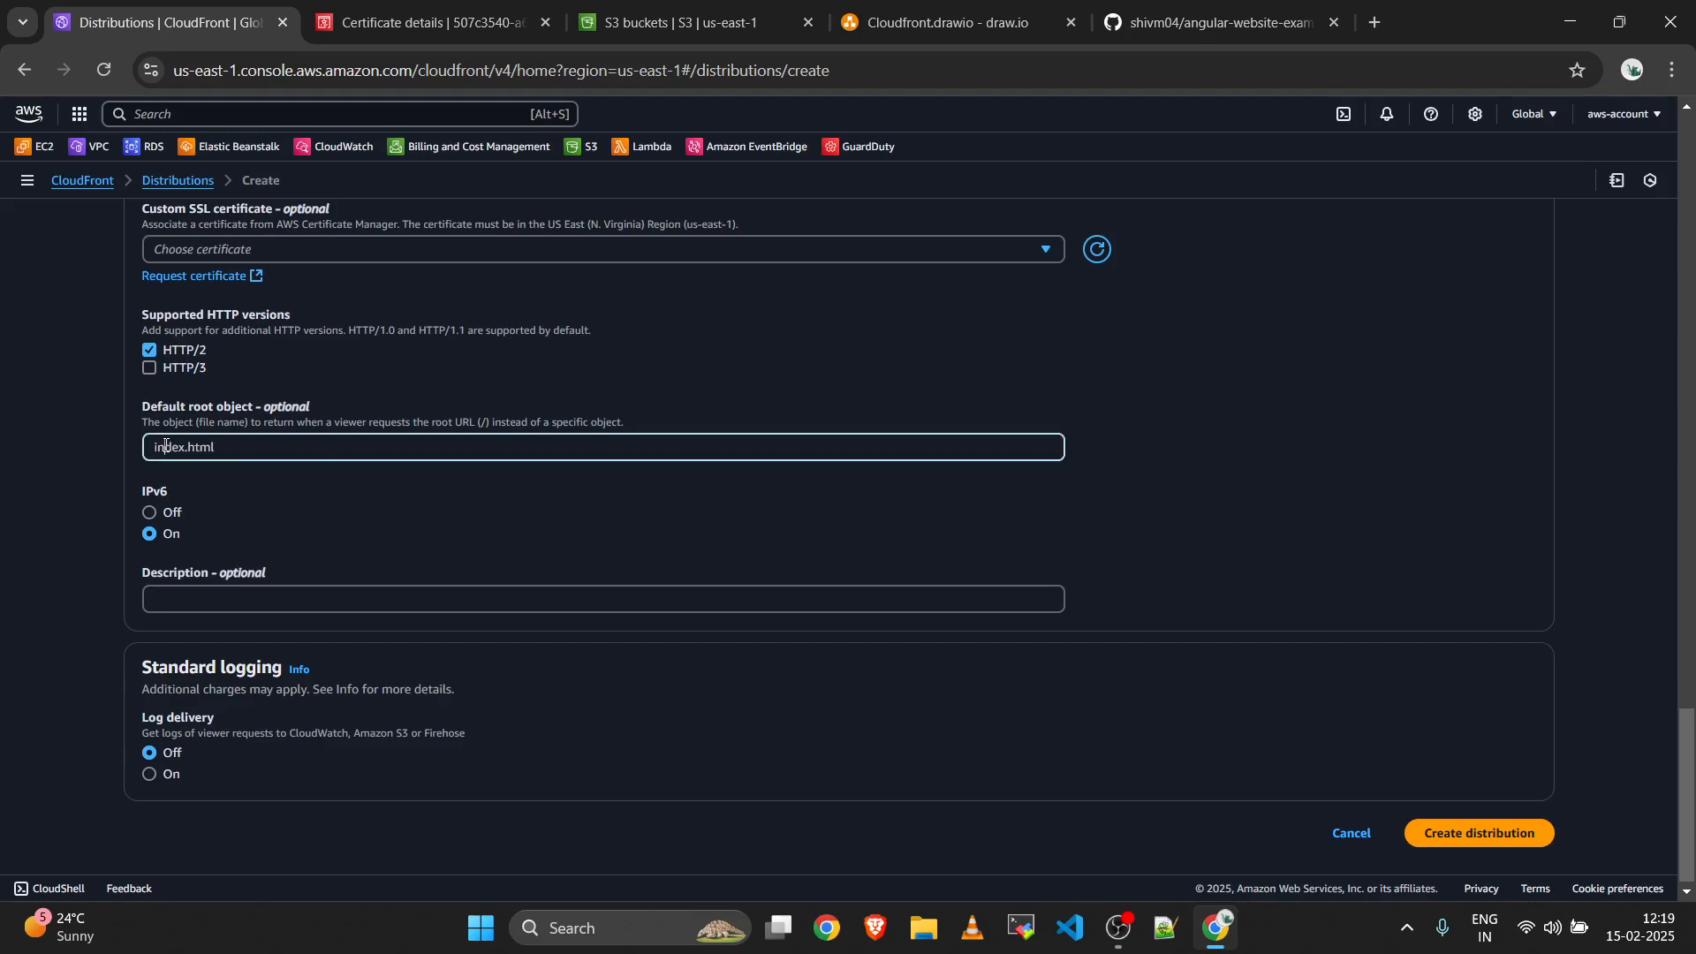
pyautogui.click(381, 494)
pyautogui.scroll(-1, 454, 596)
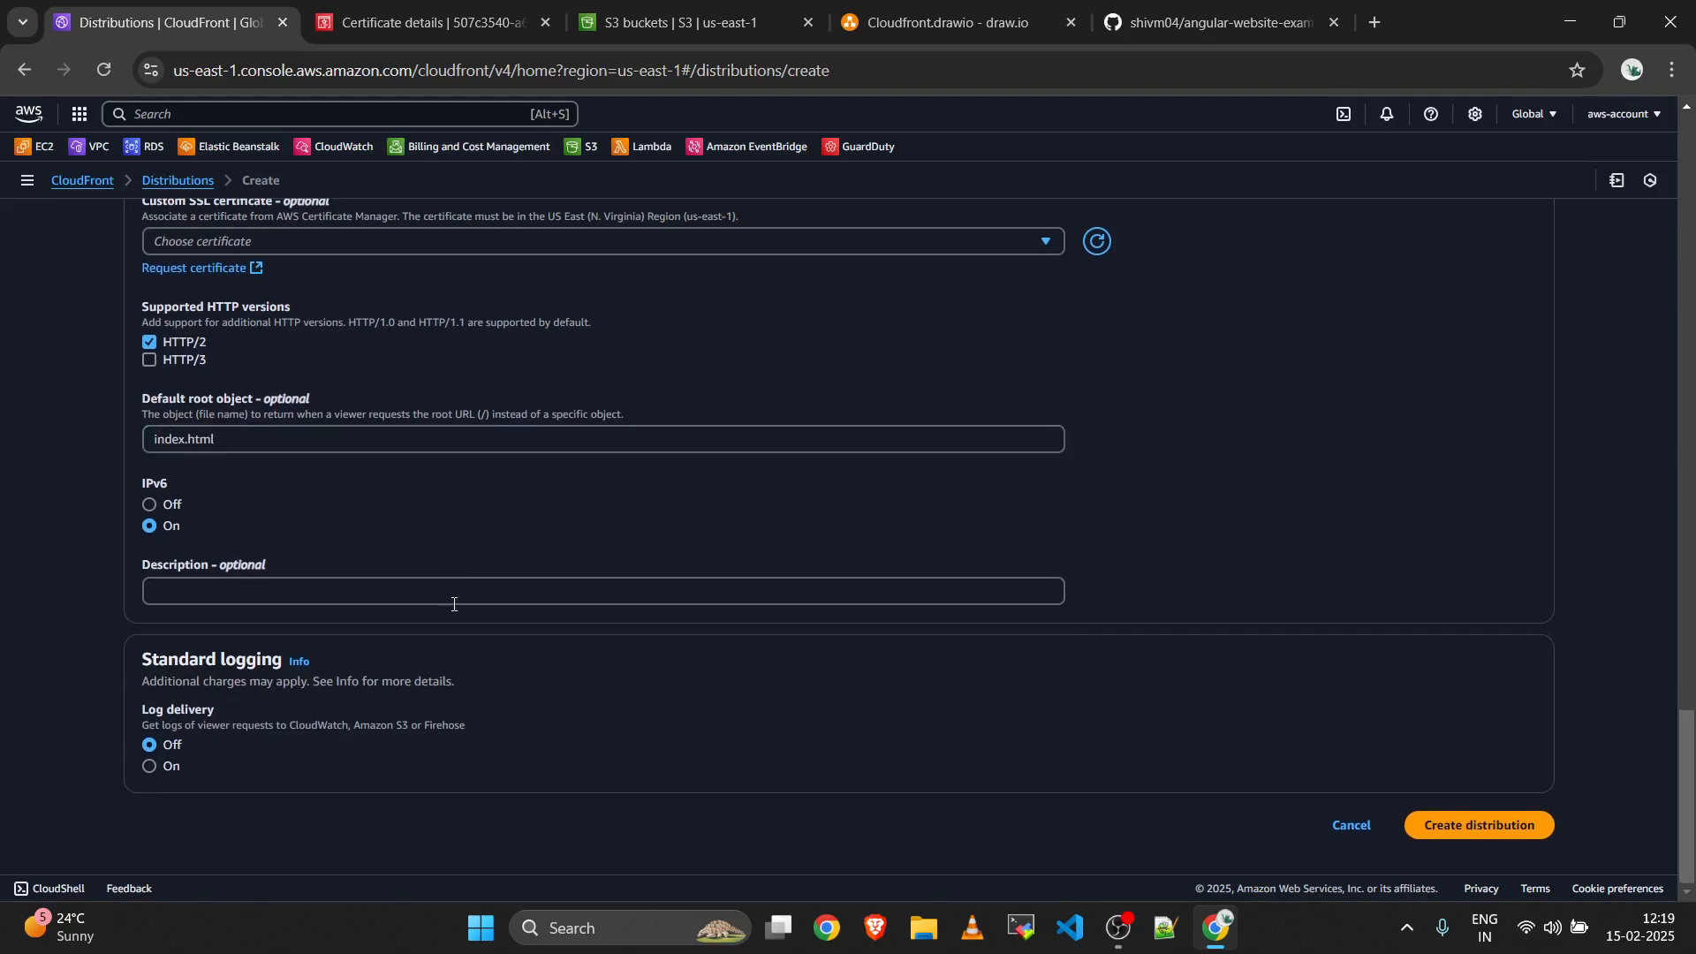
pyautogui.click(169, 509)
# Create the DNS validation records in Route 53 for the cloudfront.cloudpita.com certificate and open the certificate list.
pyautogui.click(424, 22)
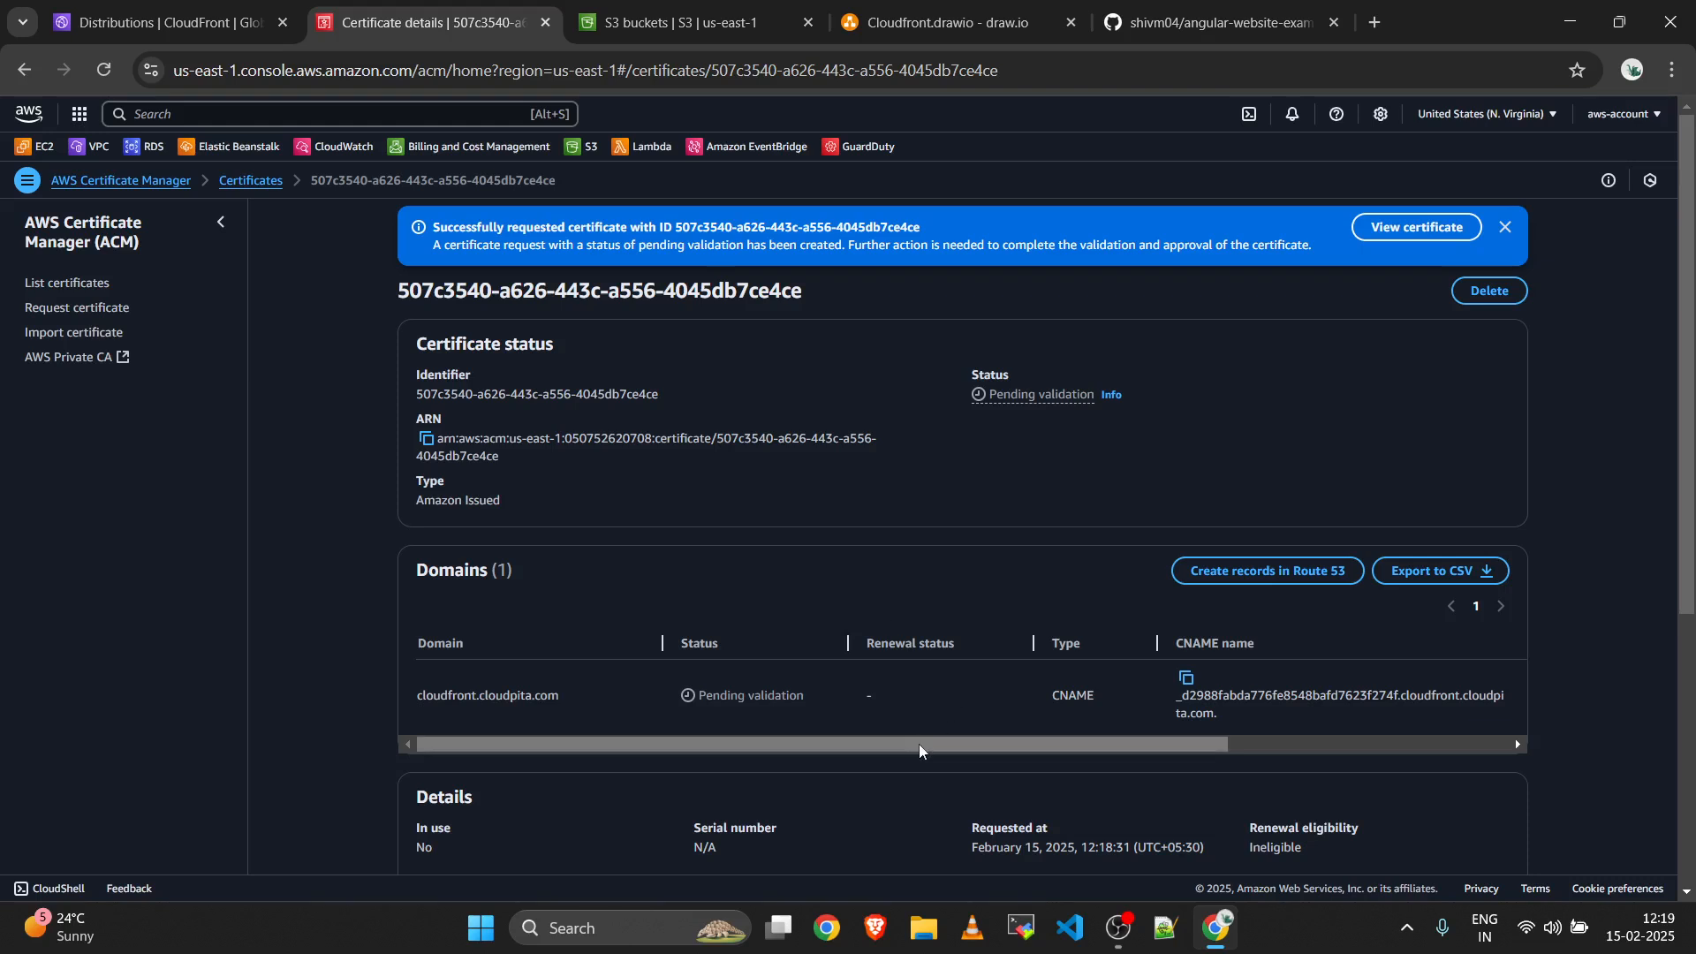
pyautogui.moveTo(920, 751)
pyautogui.mouseDown()
pyautogui.moveTo(1193, 751)
pyautogui.moveTo(909, 751)
pyautogui.mouseUp()
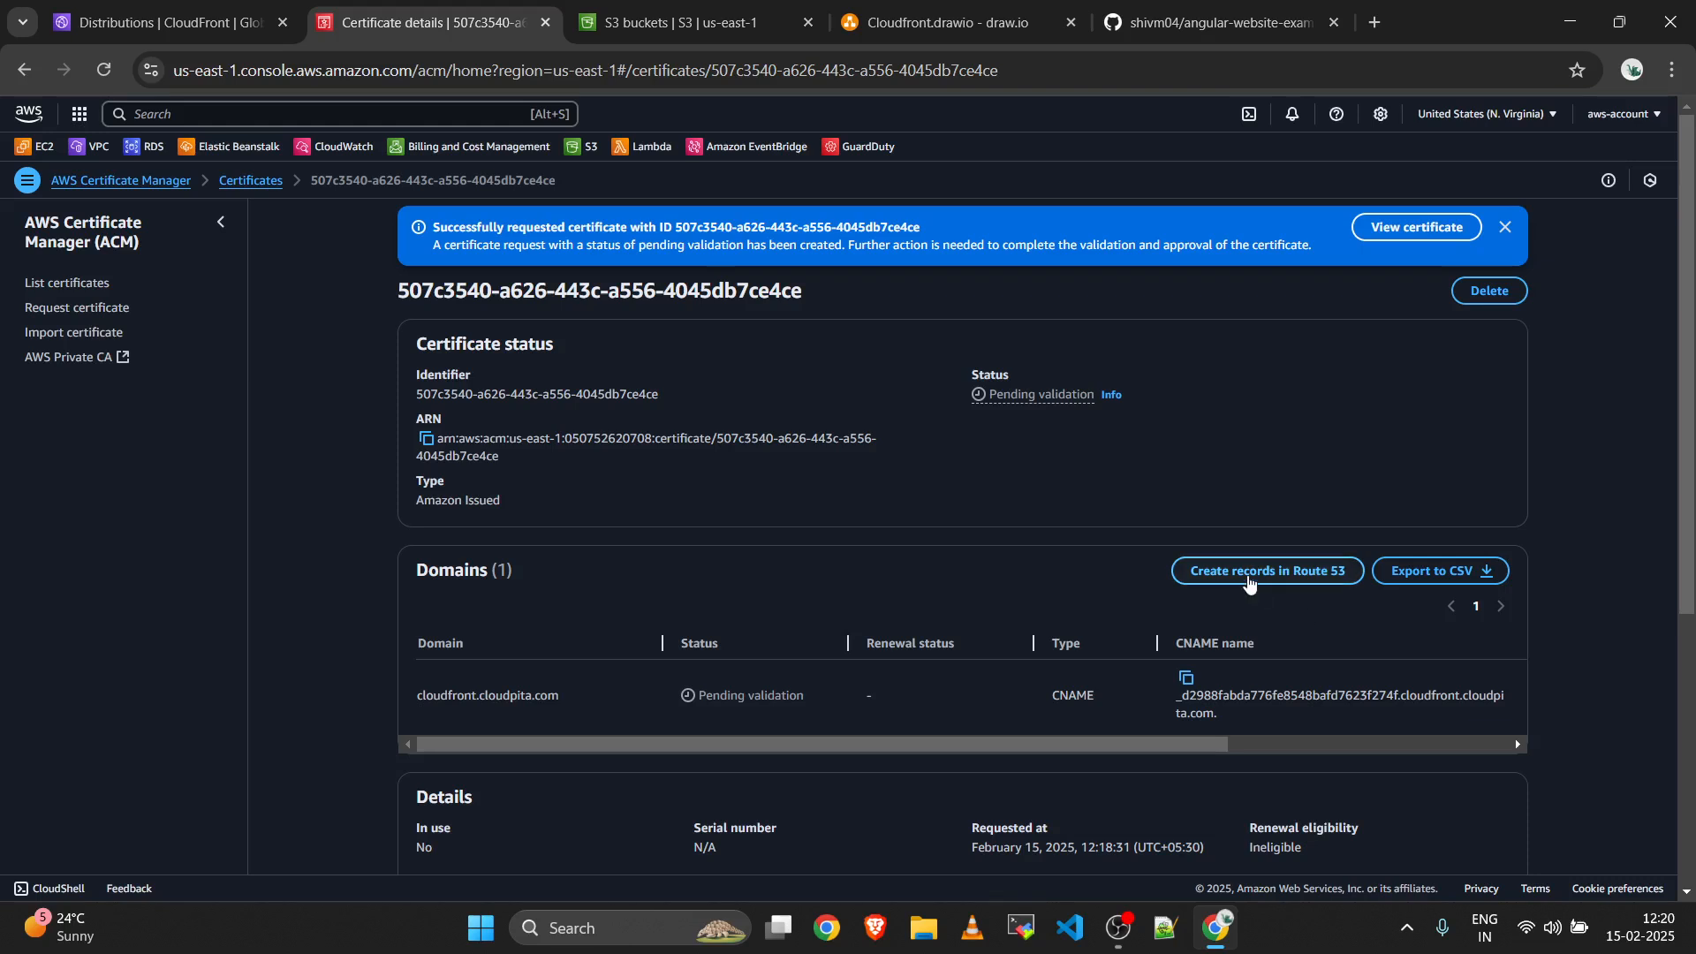
pyautogui.click(1226, 576)
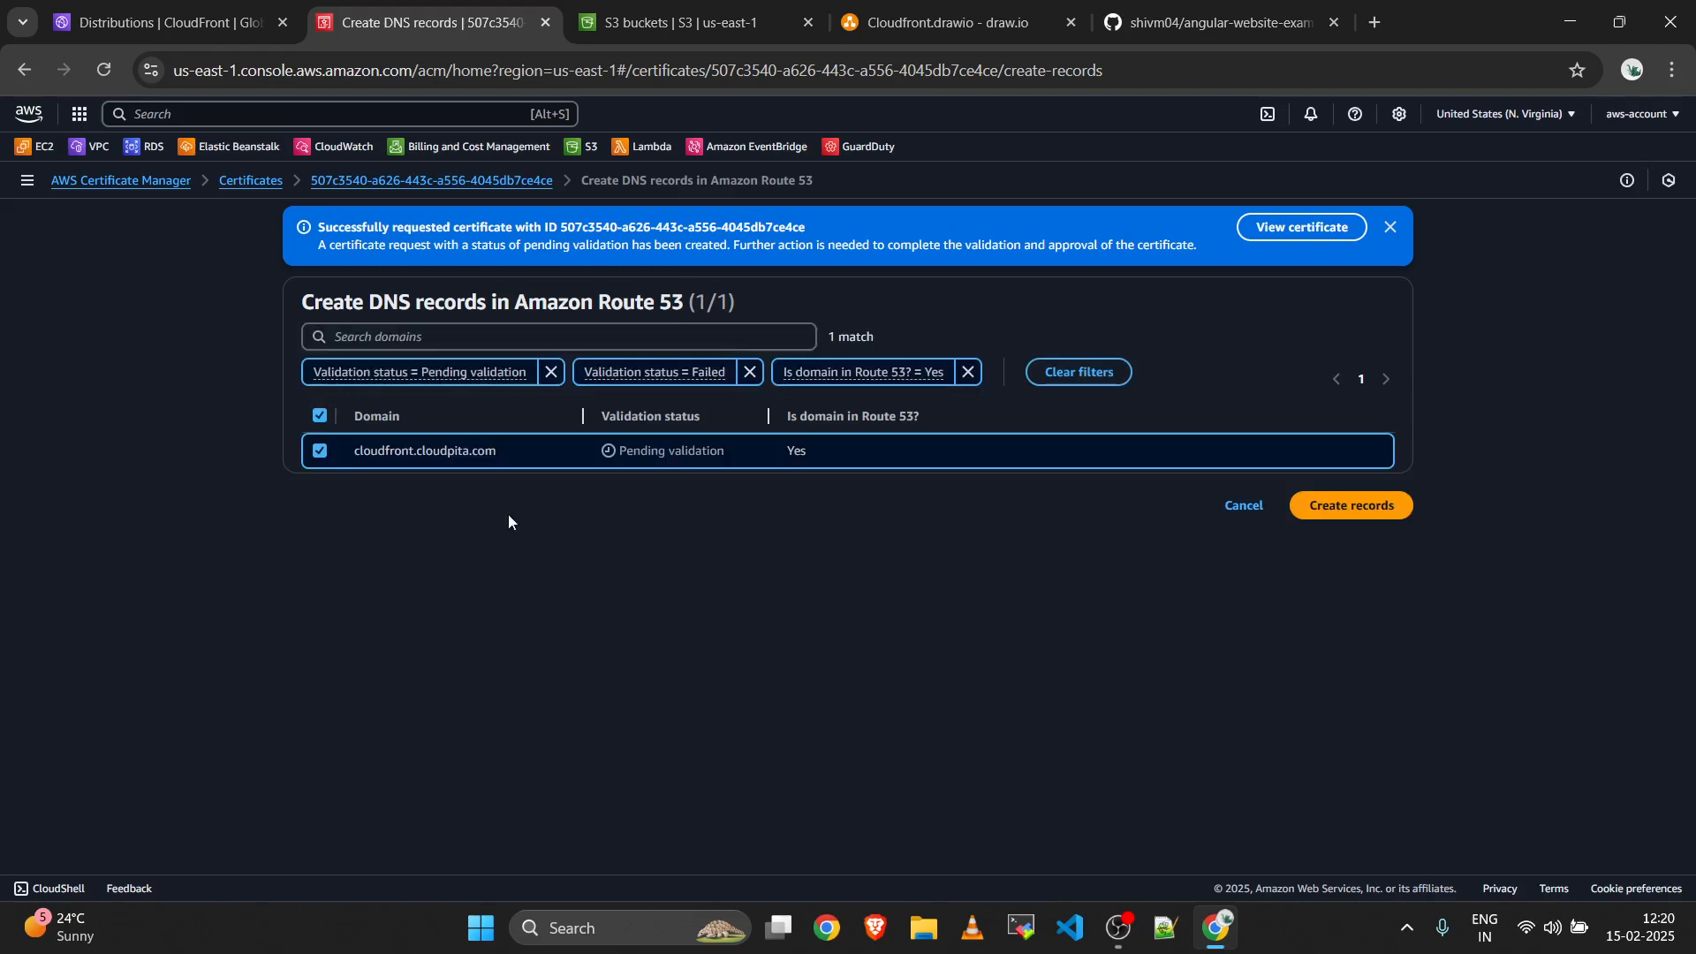
pyautogui.click(1366, 503)
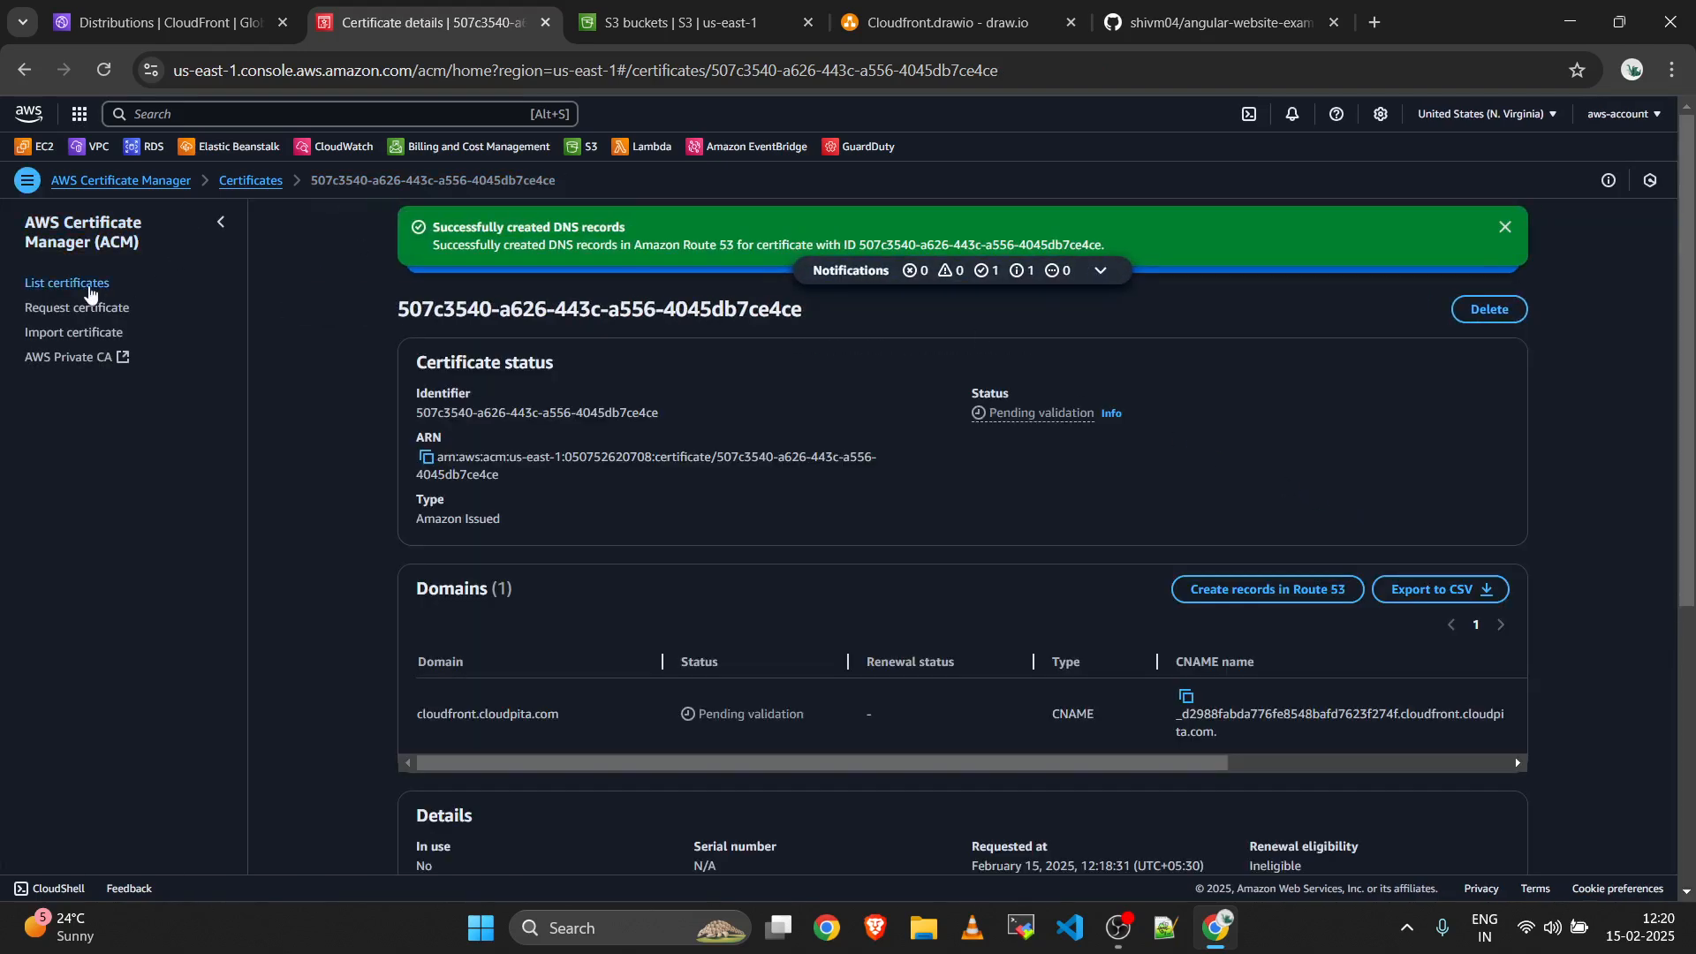
pyautogui.click(89, 291)
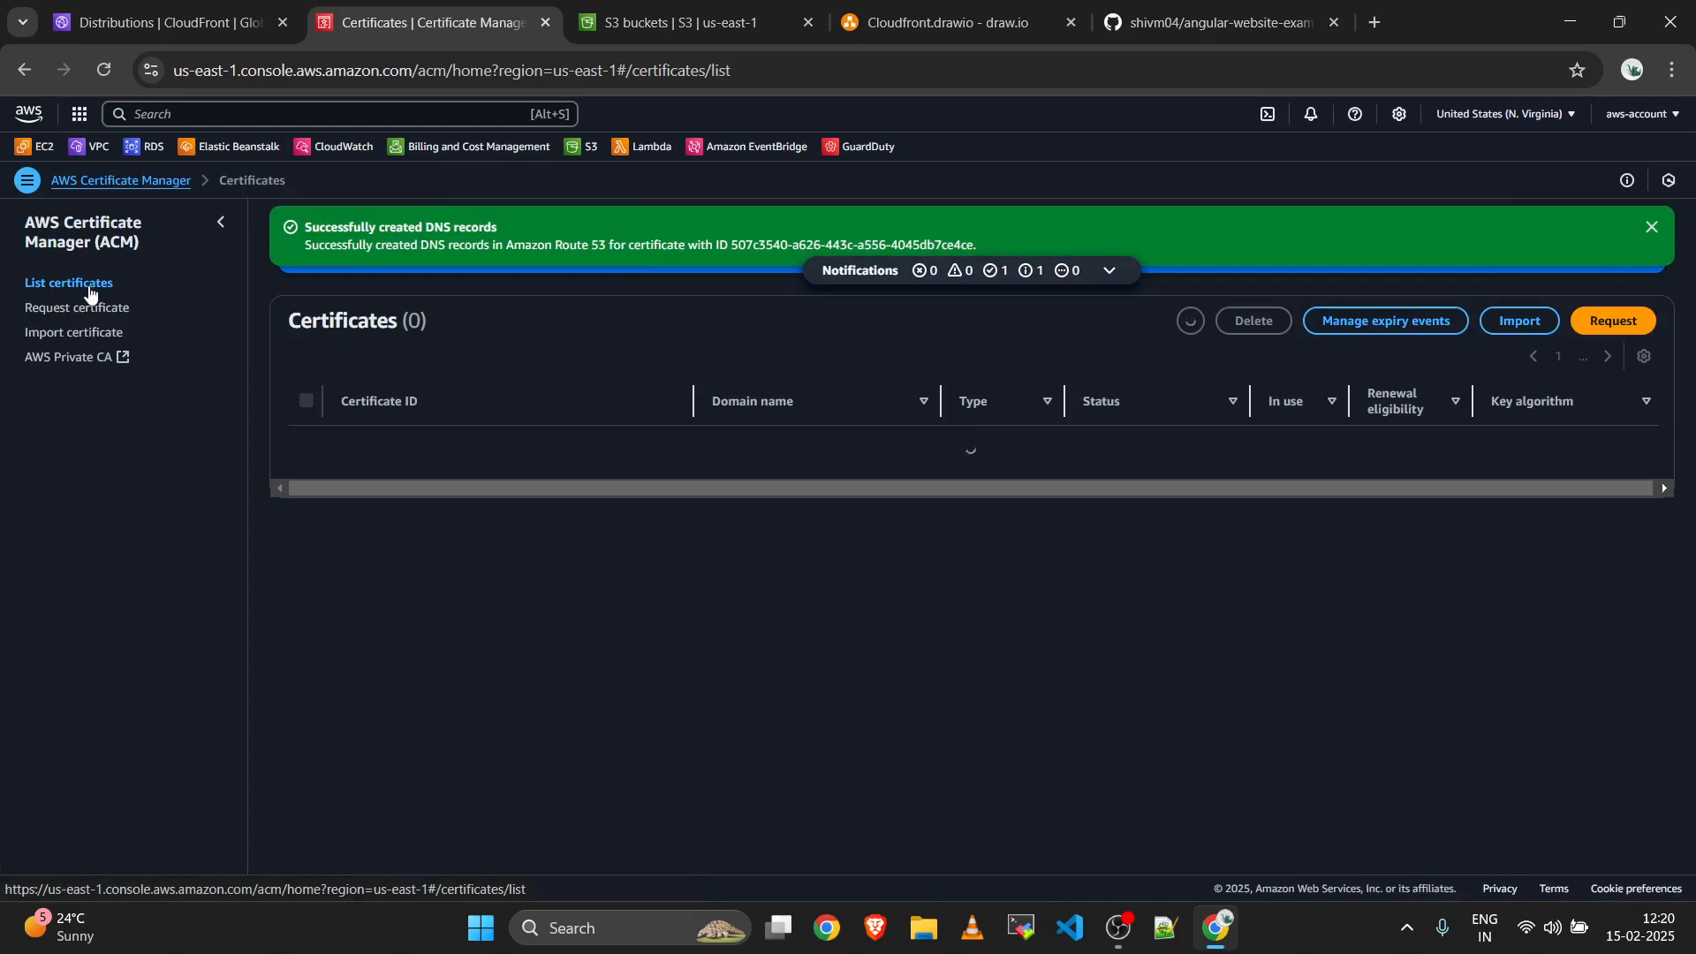
# Refresh the certificate list repeatedly and check the validation status of the cloudfront.cloudpita.com certificate.
pyautogui.click(1189, 318)
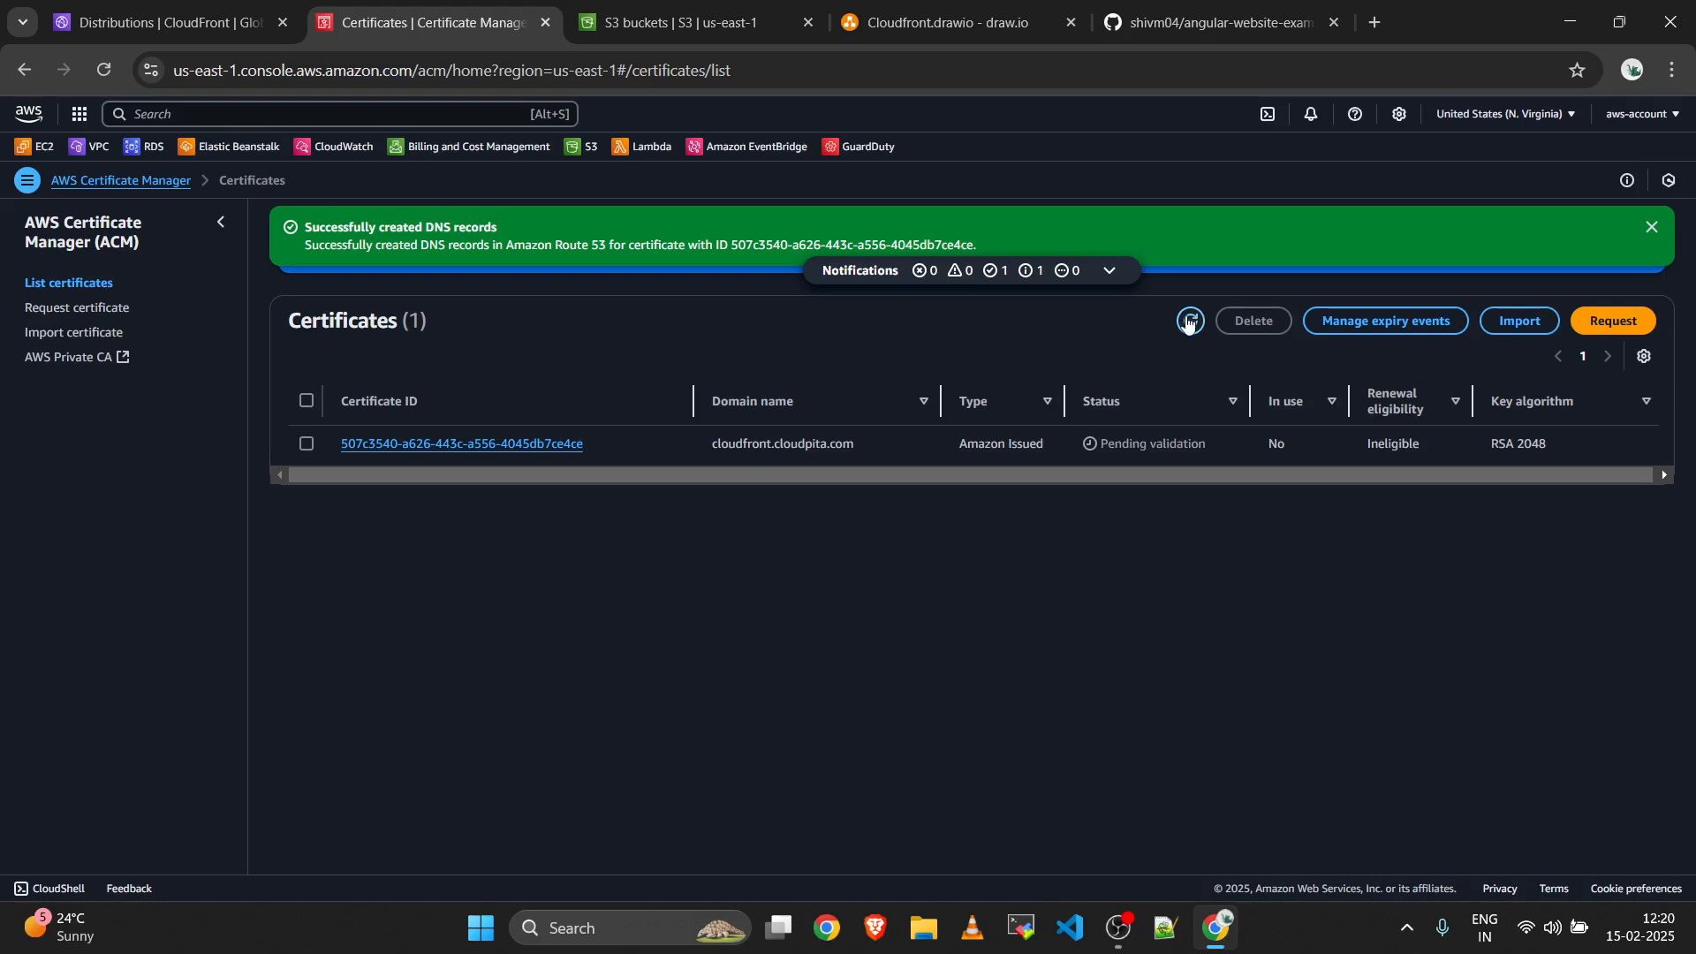
pyautogui.click(505, 445)
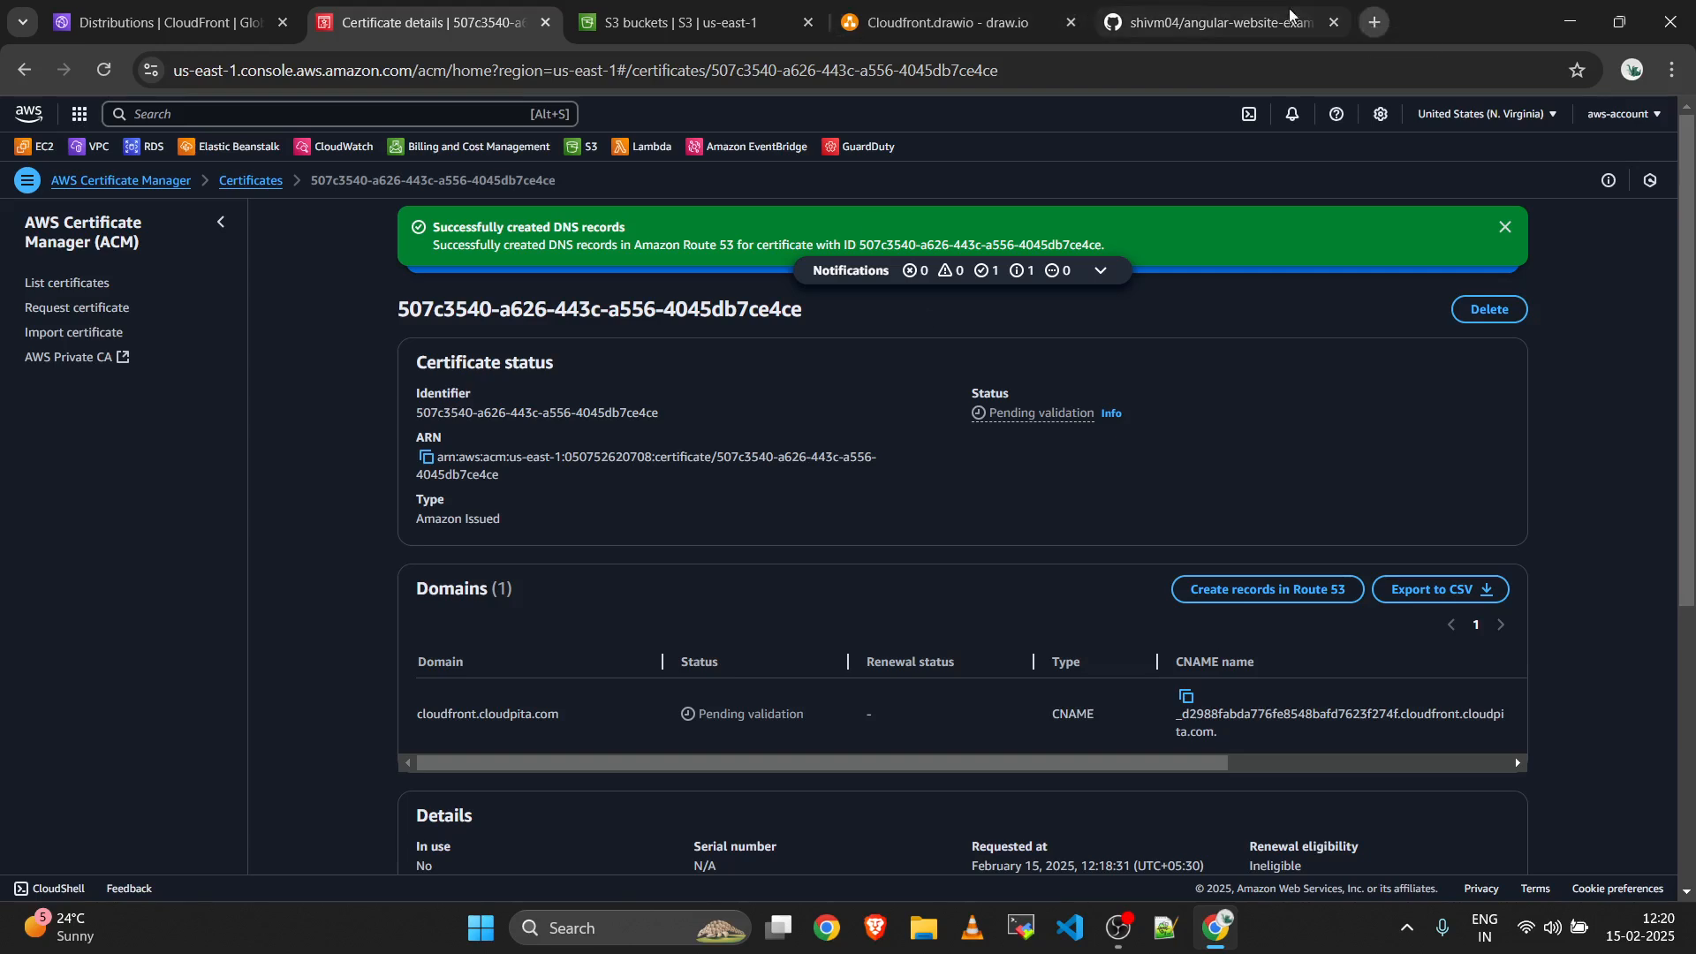
pyautogui.click(39, 284)
pyautogui.click(1188, 327)
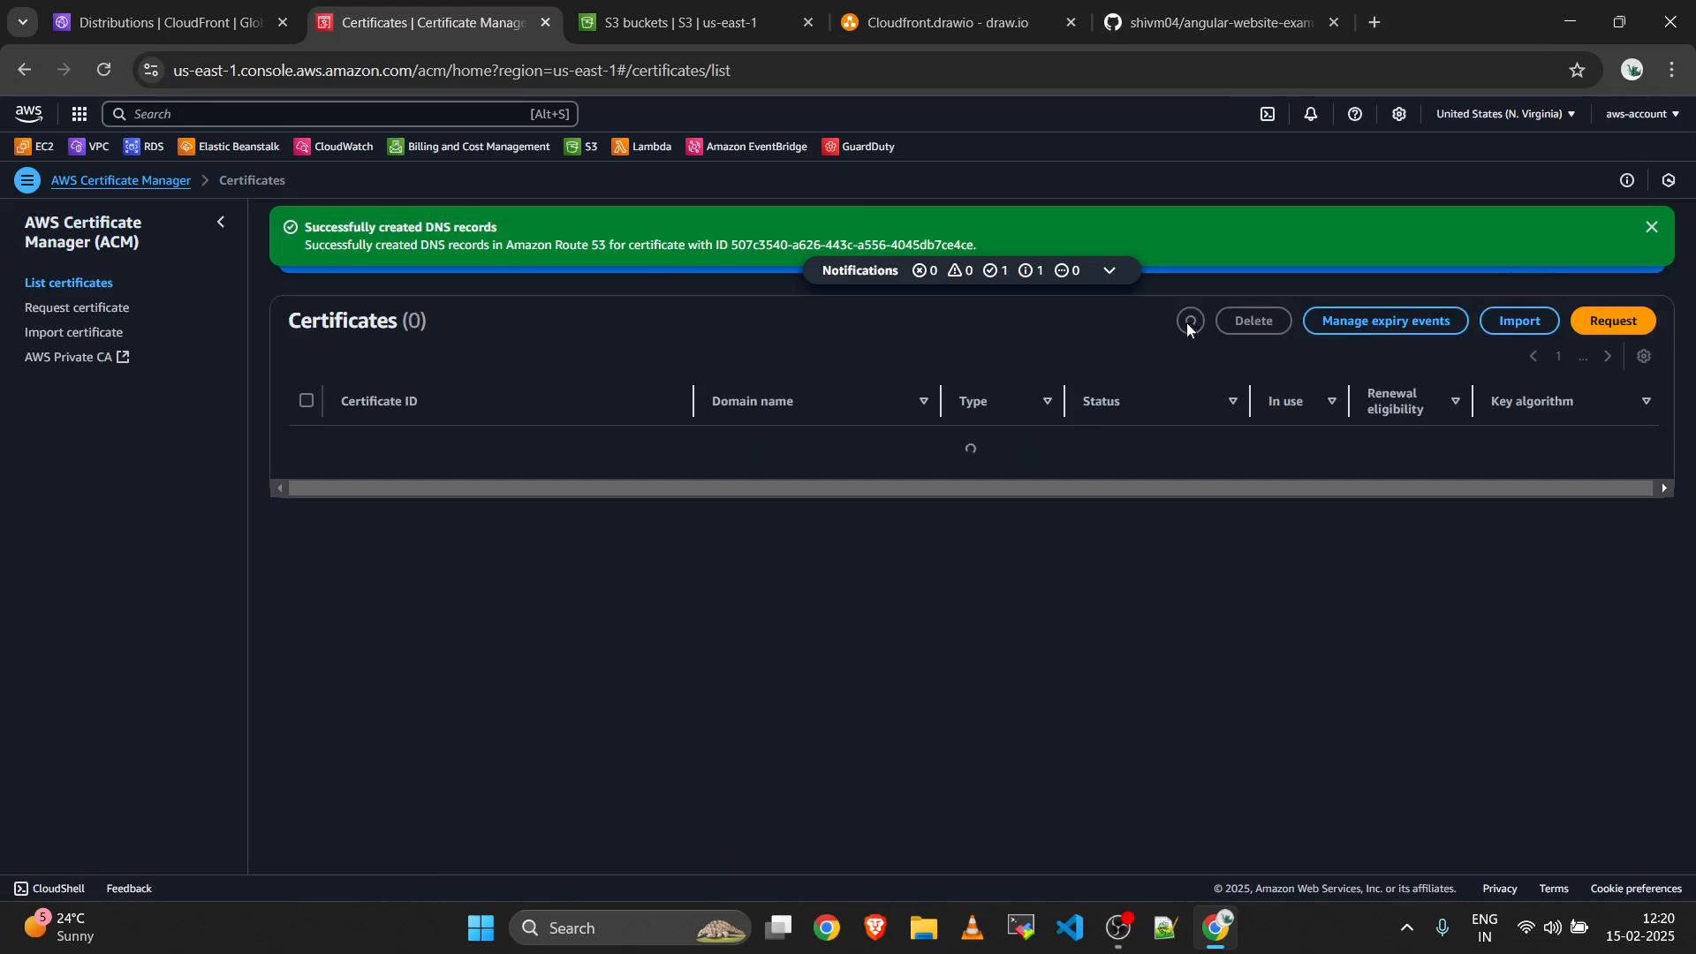
pyautogui.click(1189, 325)
pyautogui.click(1188, 325)
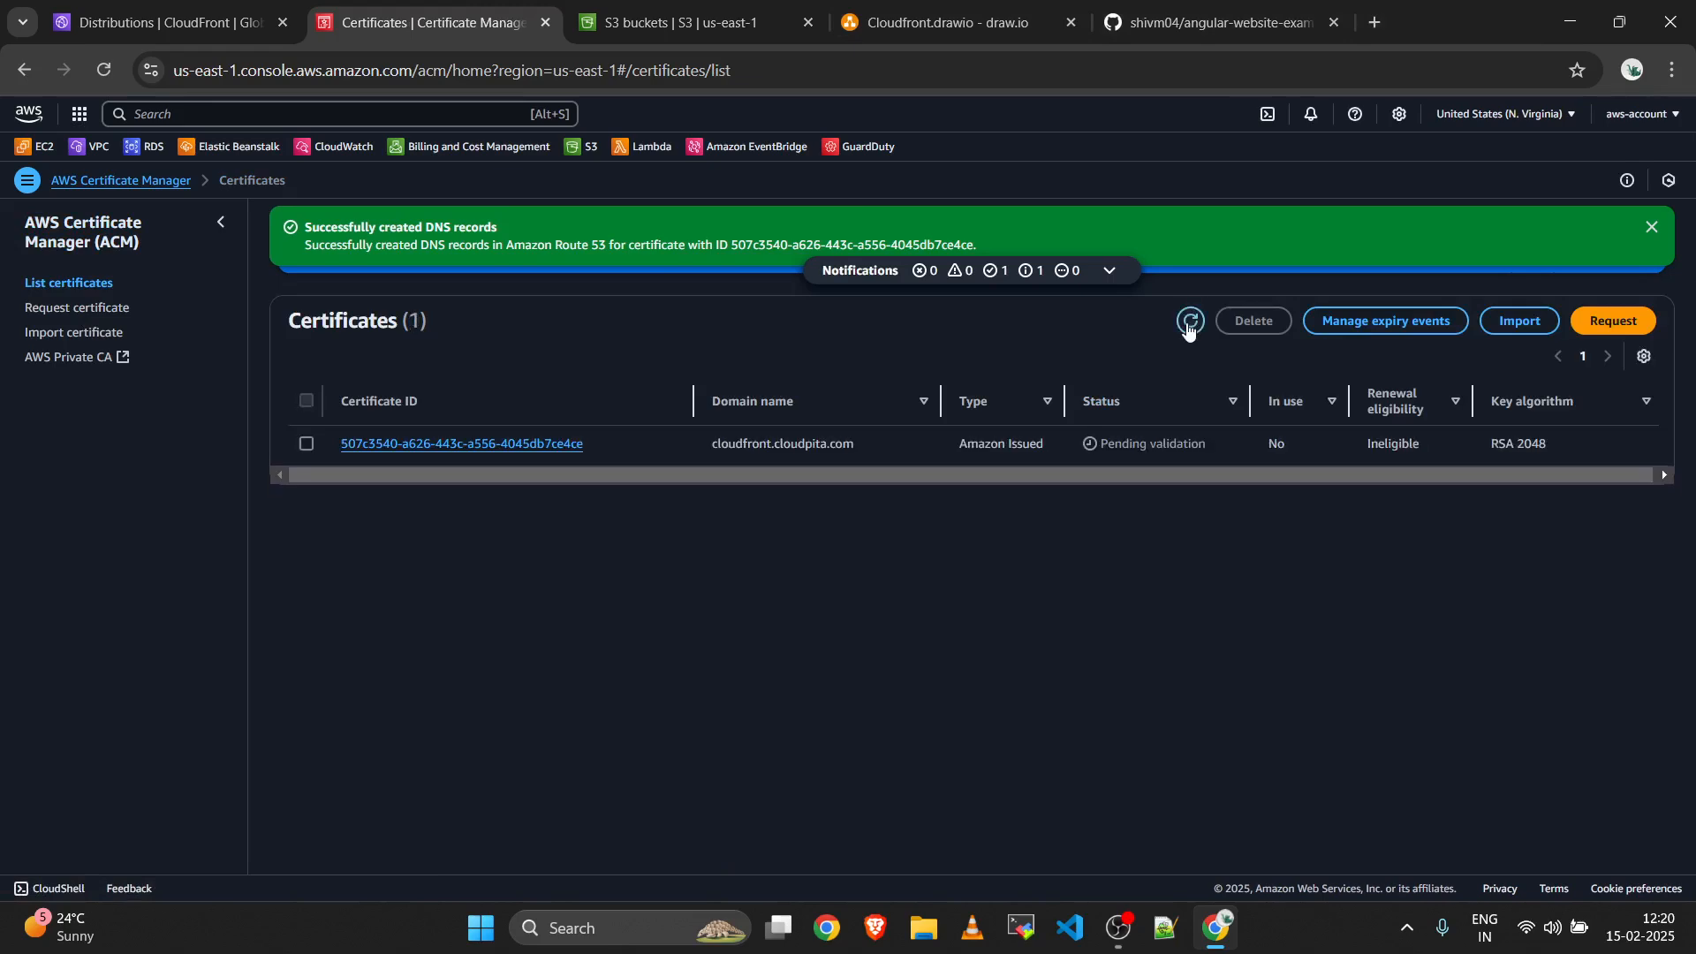
pyautogui.click(1189, 325)
pyautogui.click(1188, 325)
pyautogui.click(1189, 326)
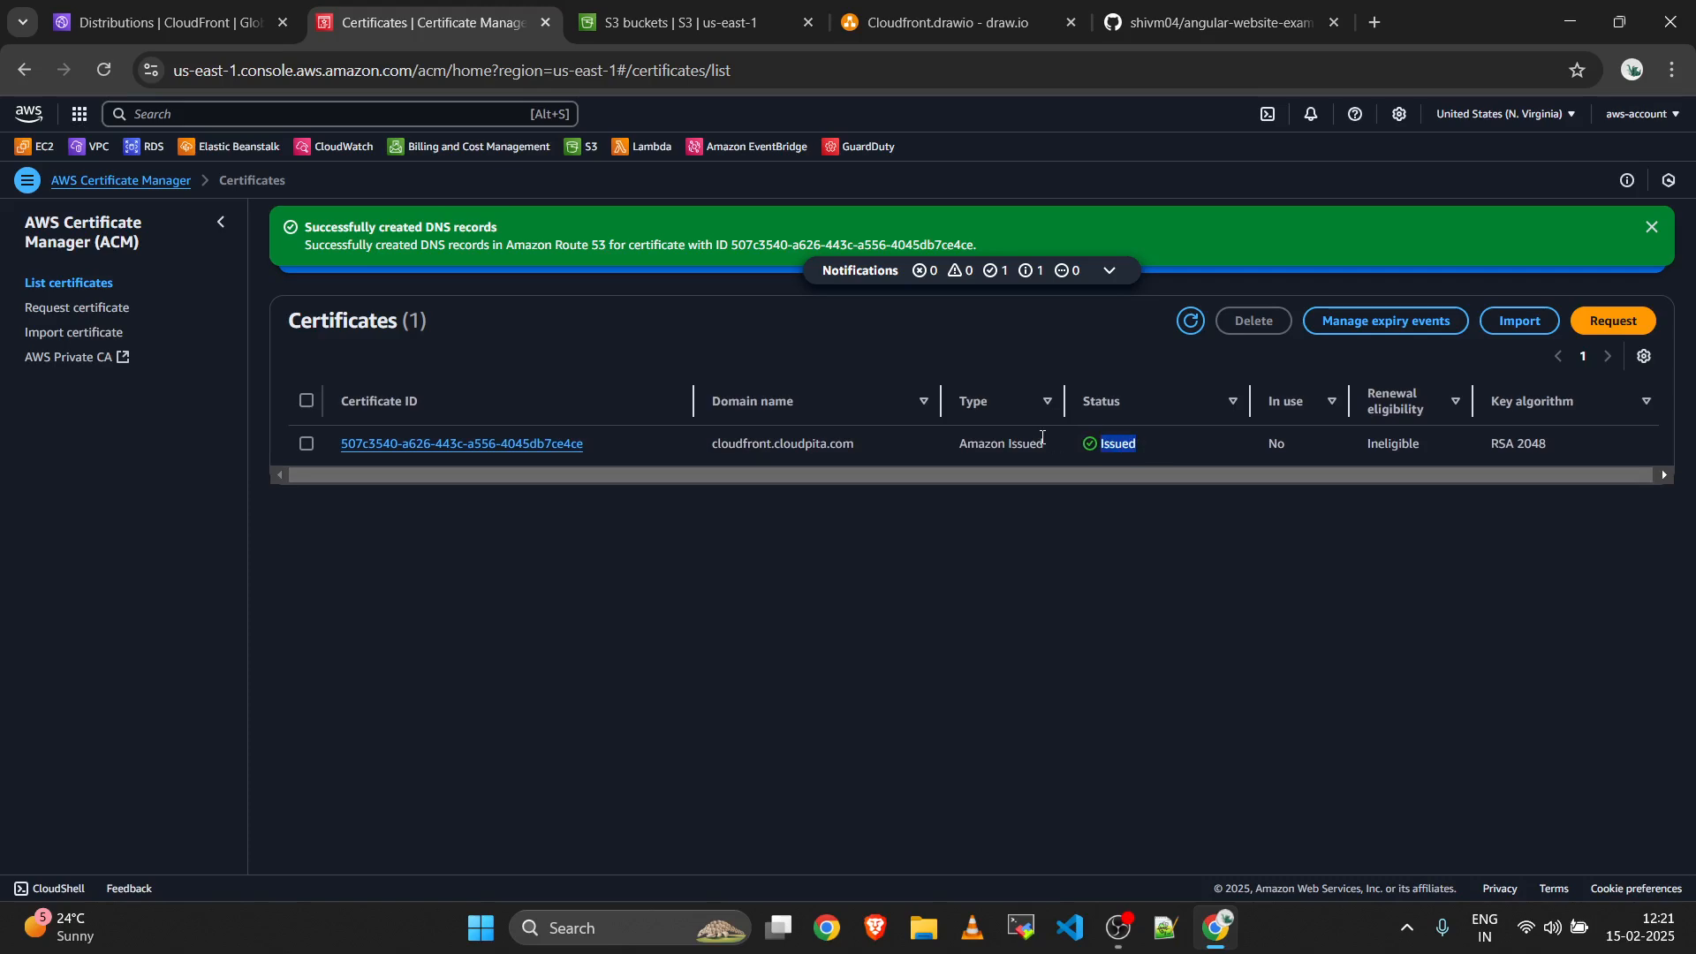
# Assign the cloudfront.cloudpita.com ACM certificate as the distribution's custom SSL certificate and create the distribution.
pyautogui.click(164, 18)
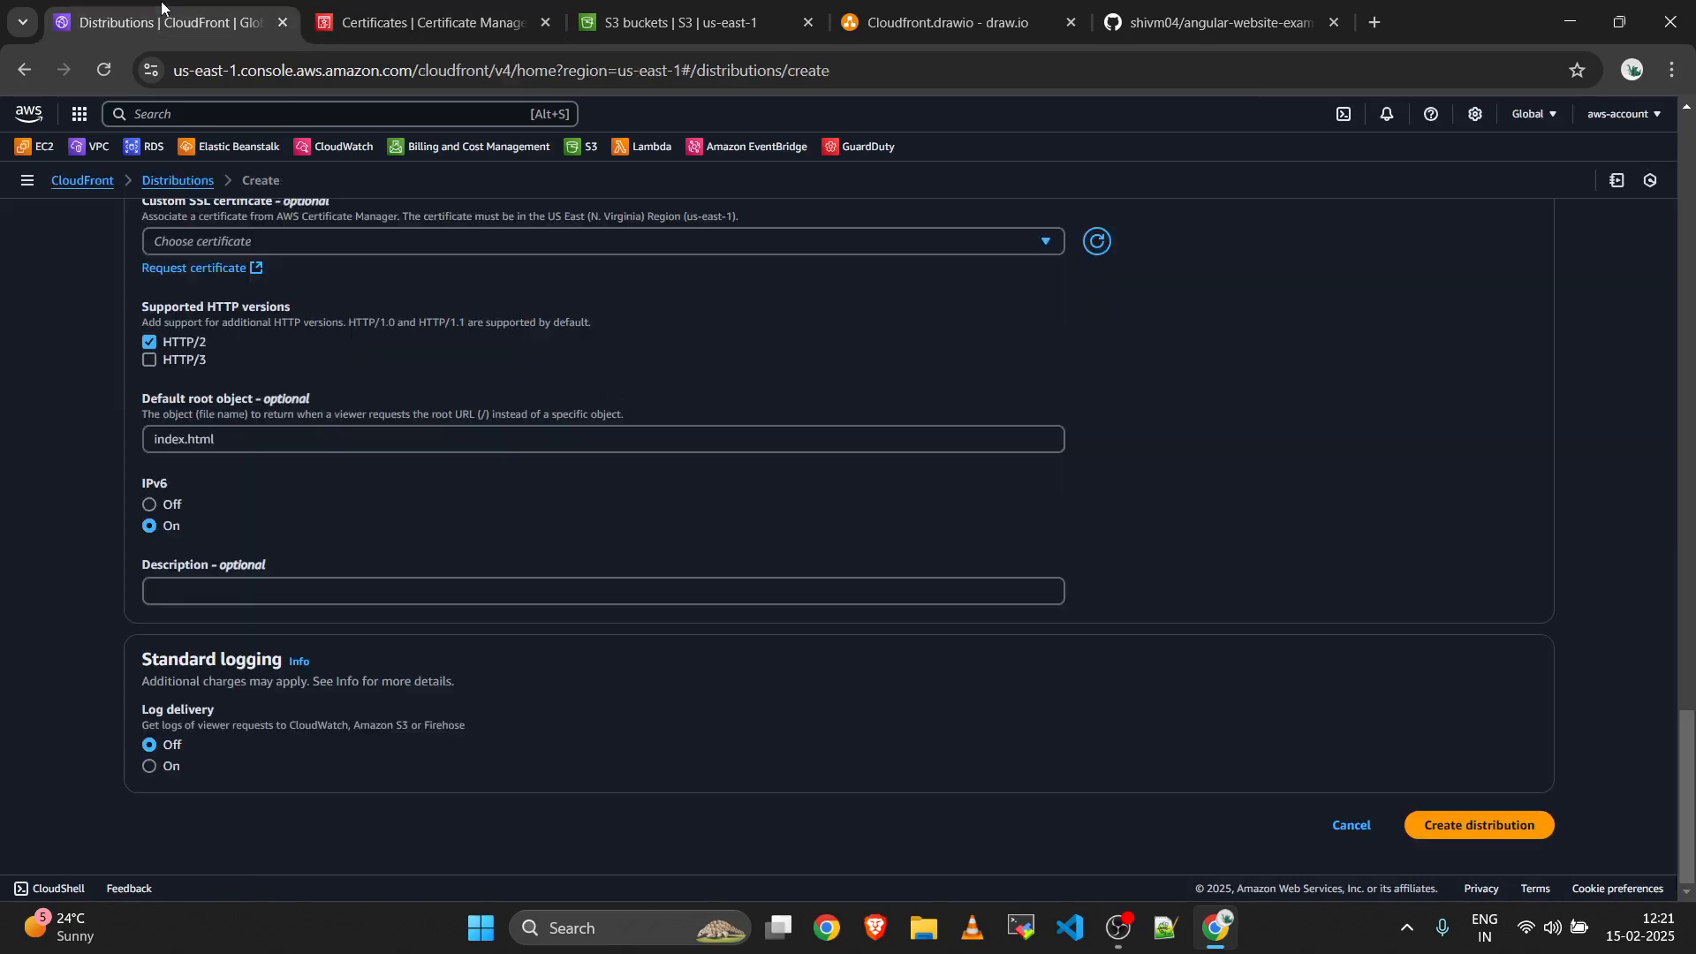
pyautogui.click(1087, 241)
pyautogui.scroll(1, 1118, 299)
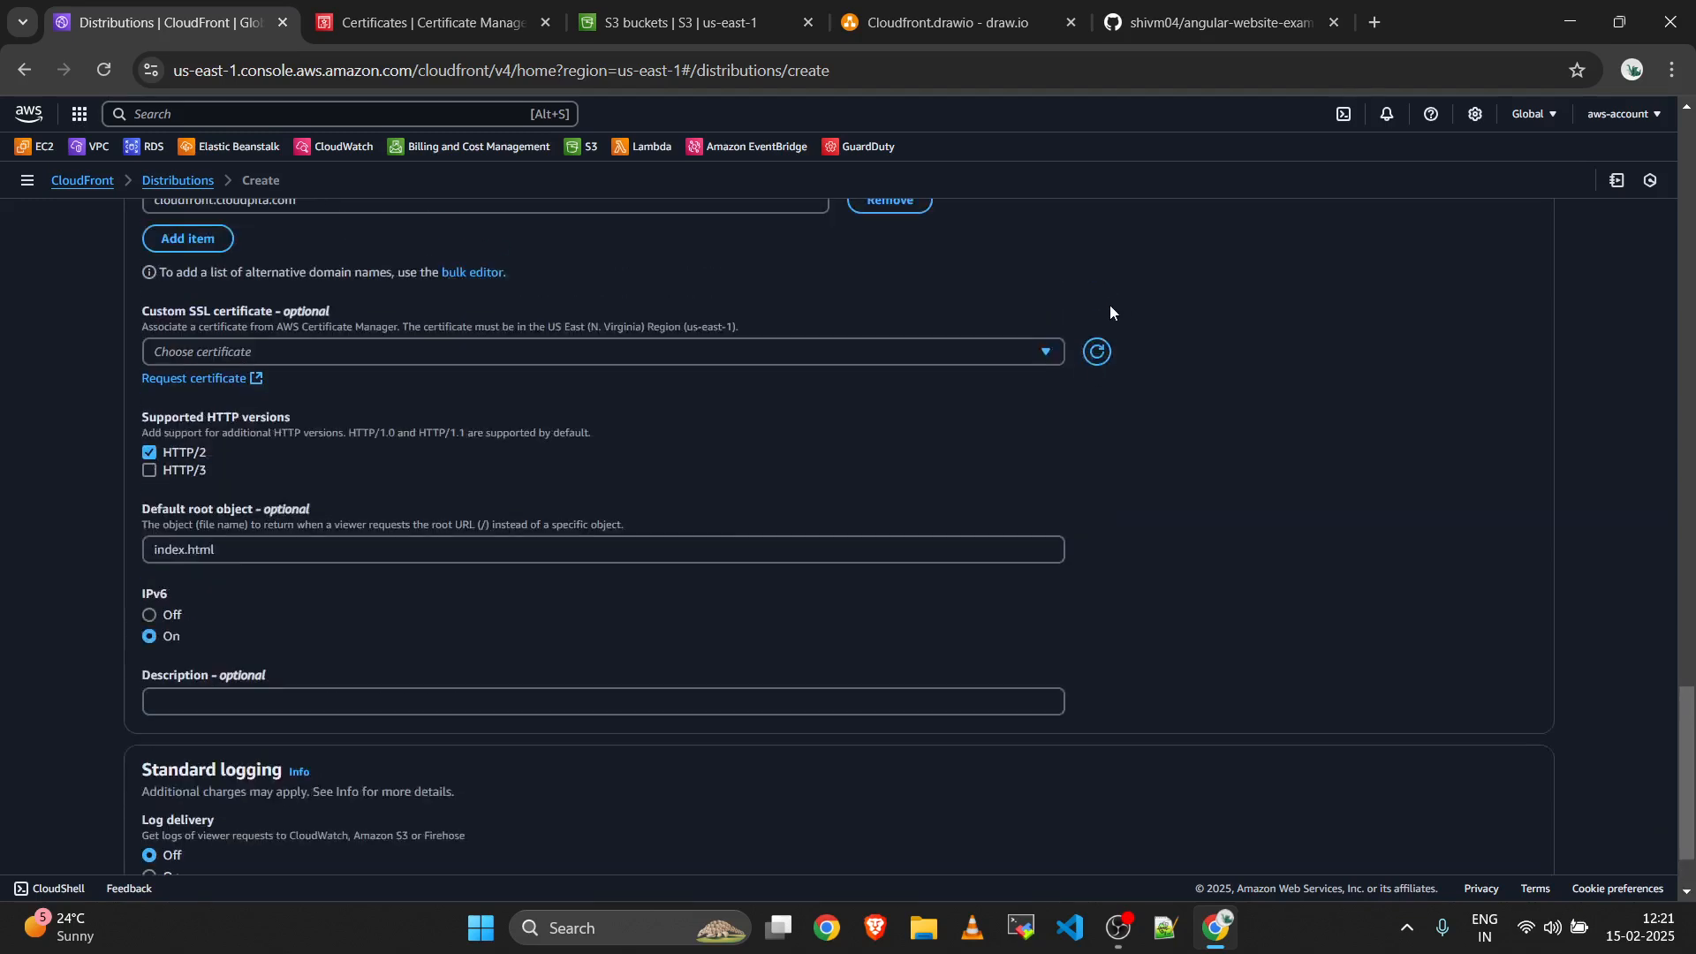
pyautogui.click(580, 359)
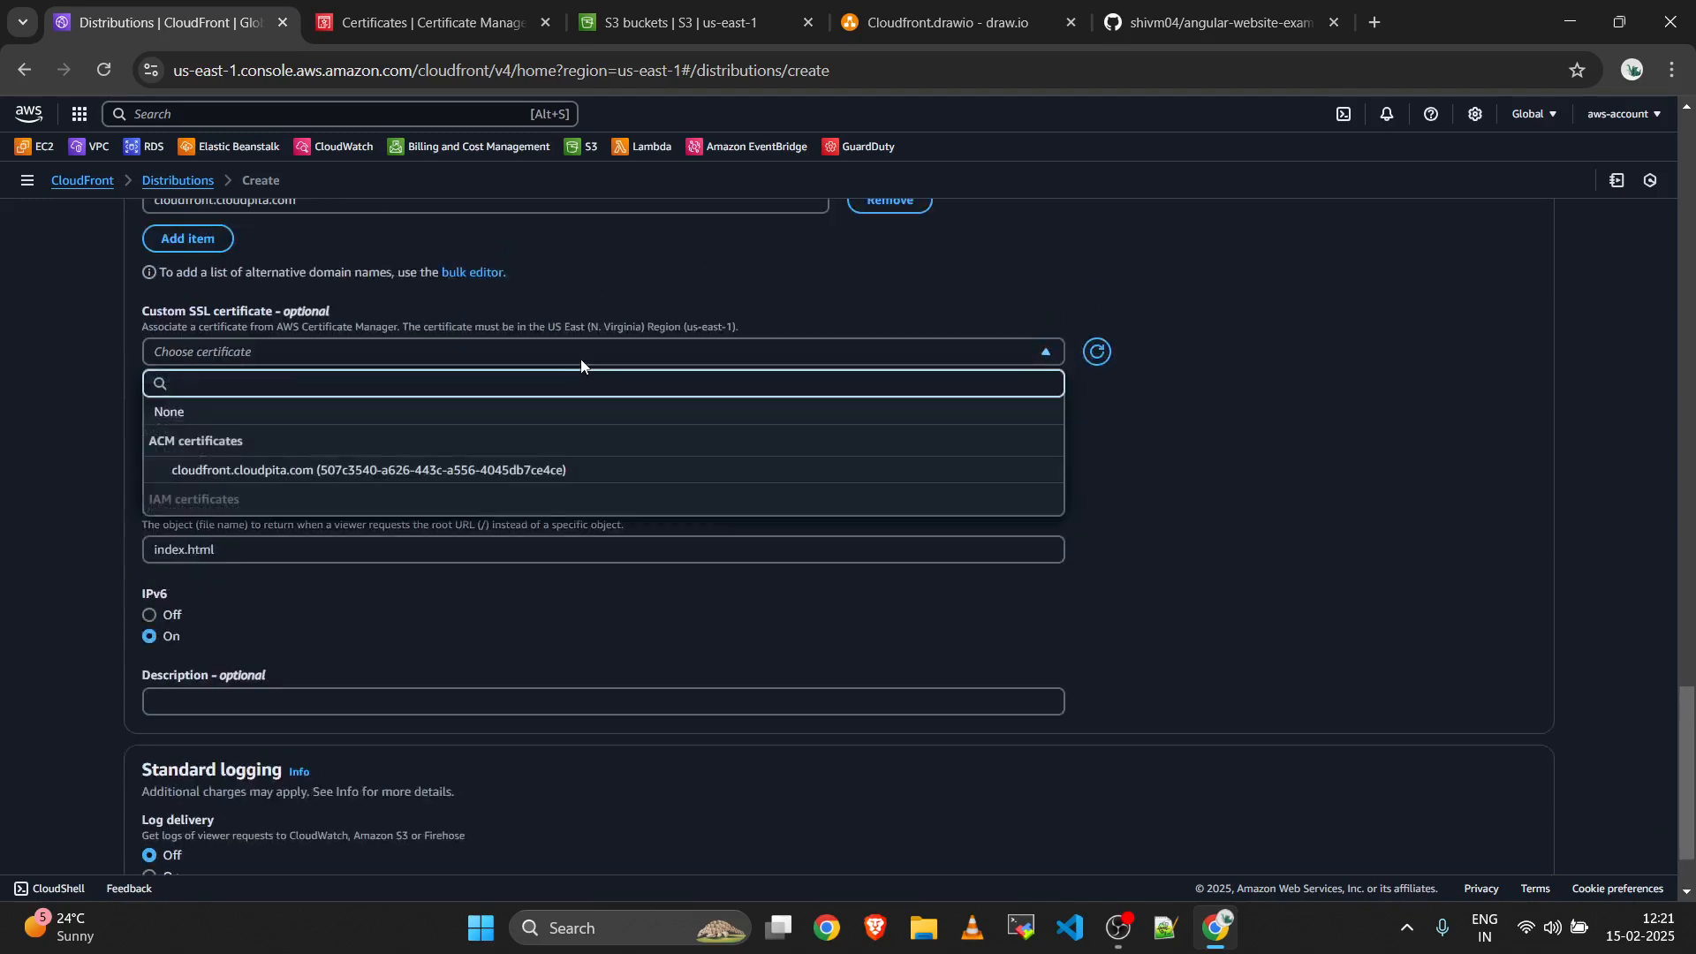
pyautogui.click(370, 472)
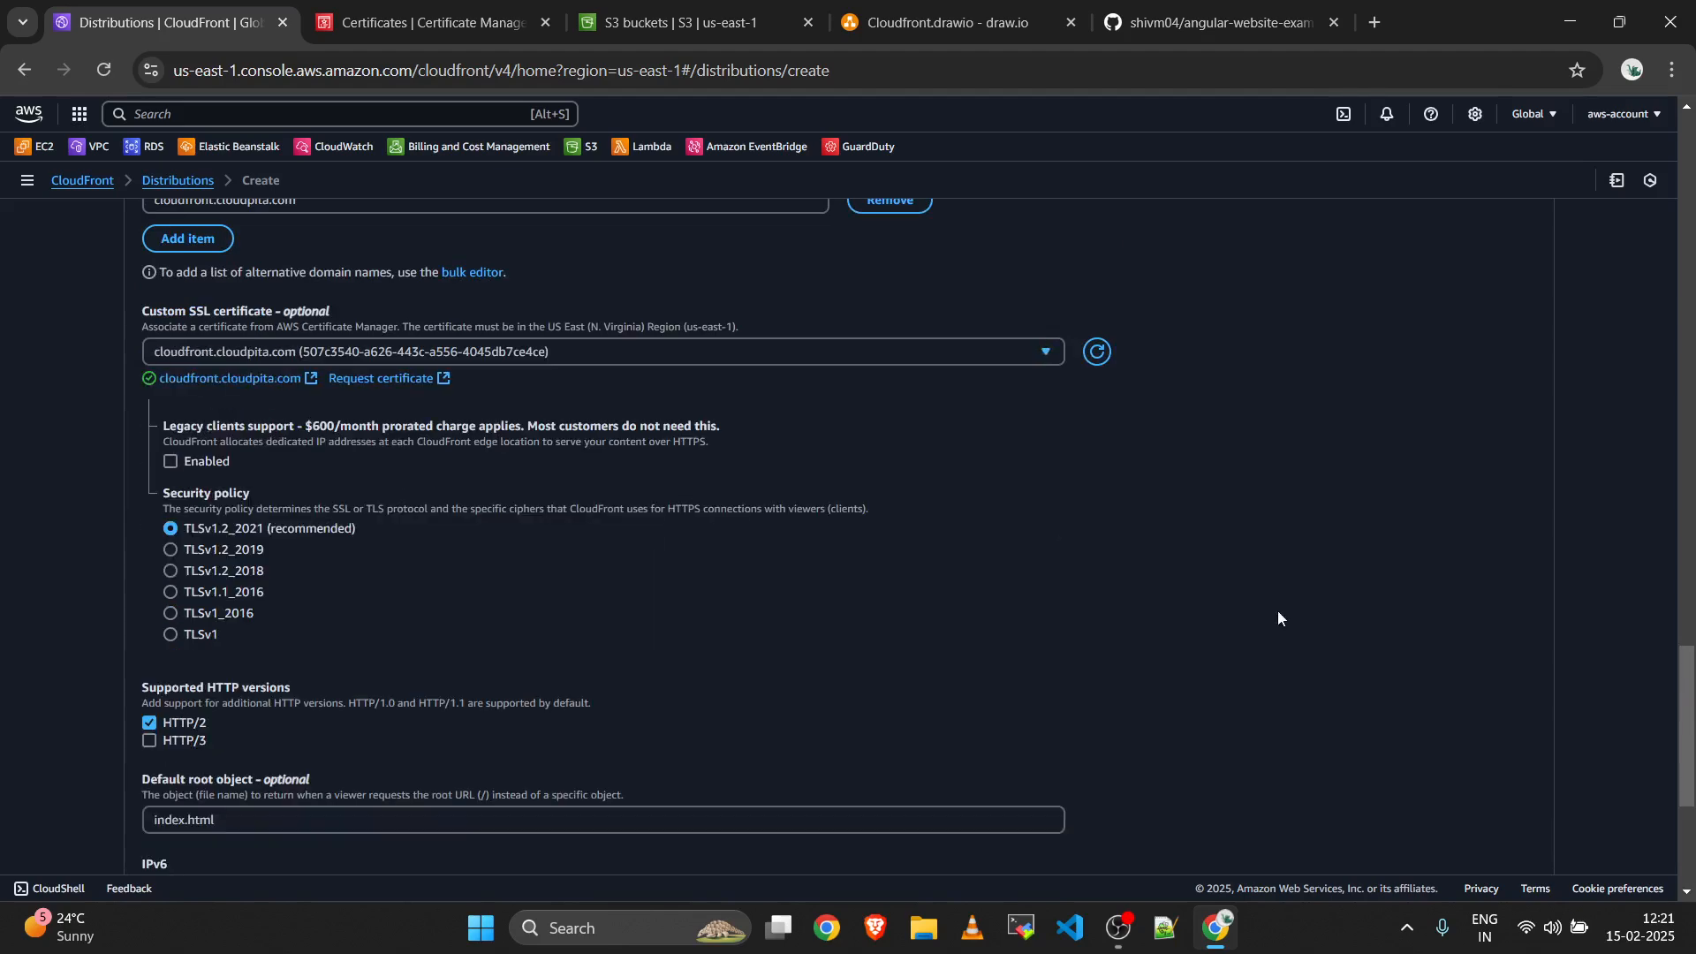
pyautogui.scroll(-4, 1277, 619)
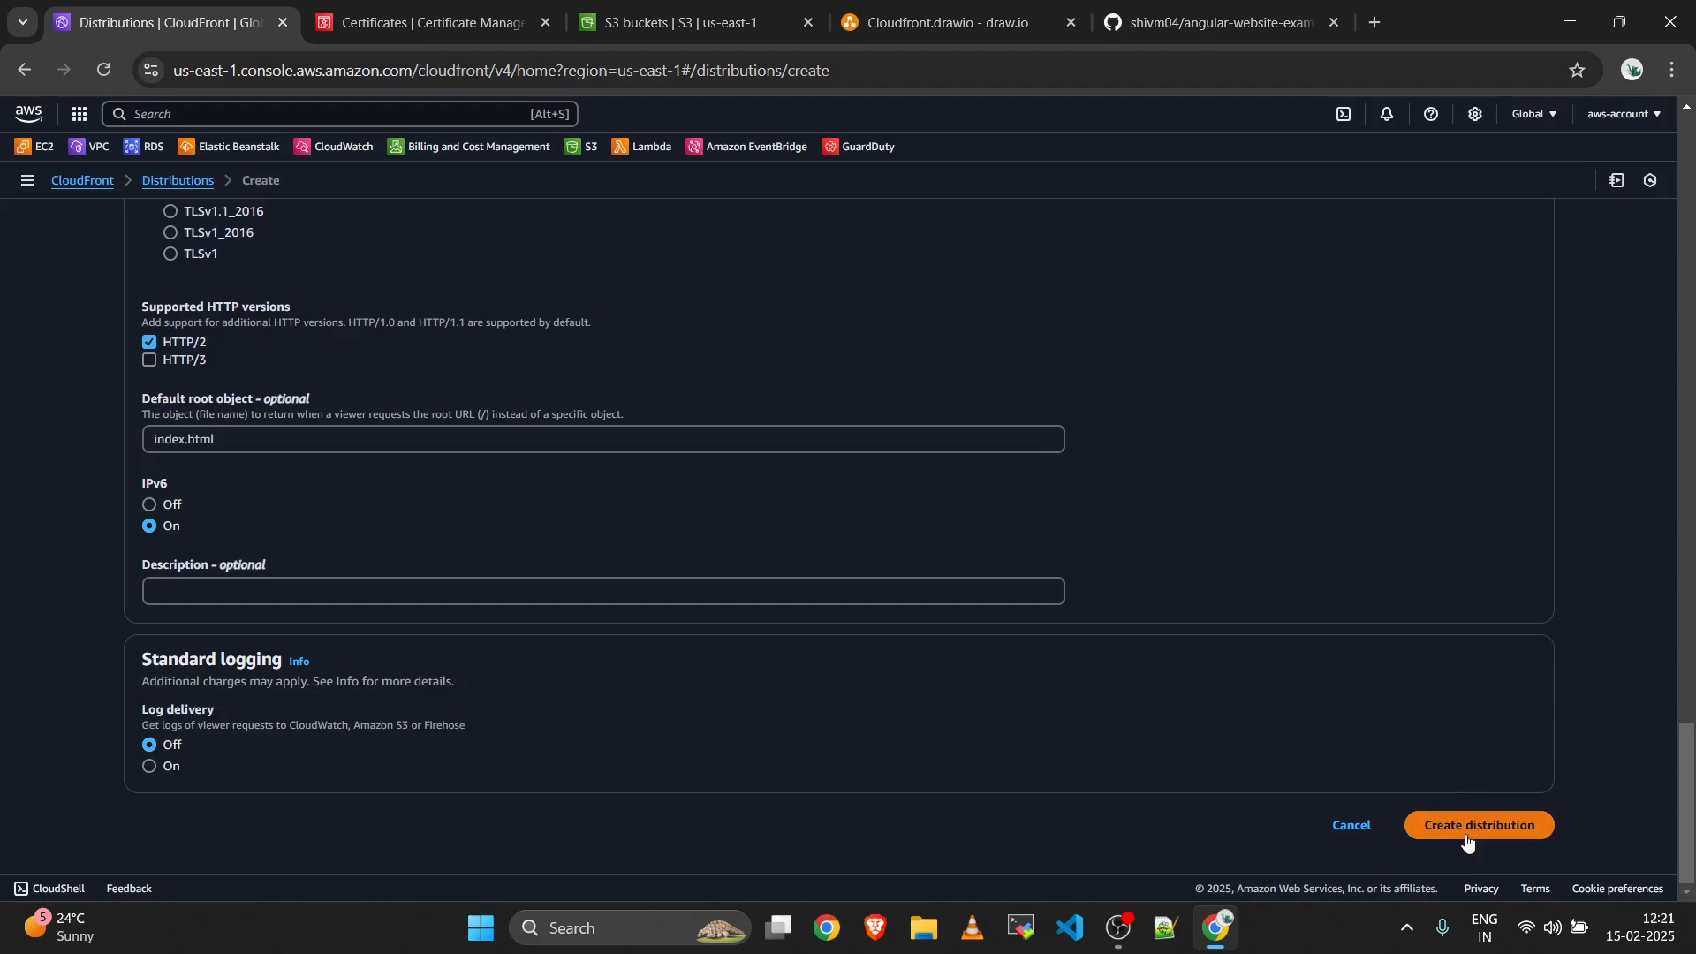
pyautogui.click(1466, 831)
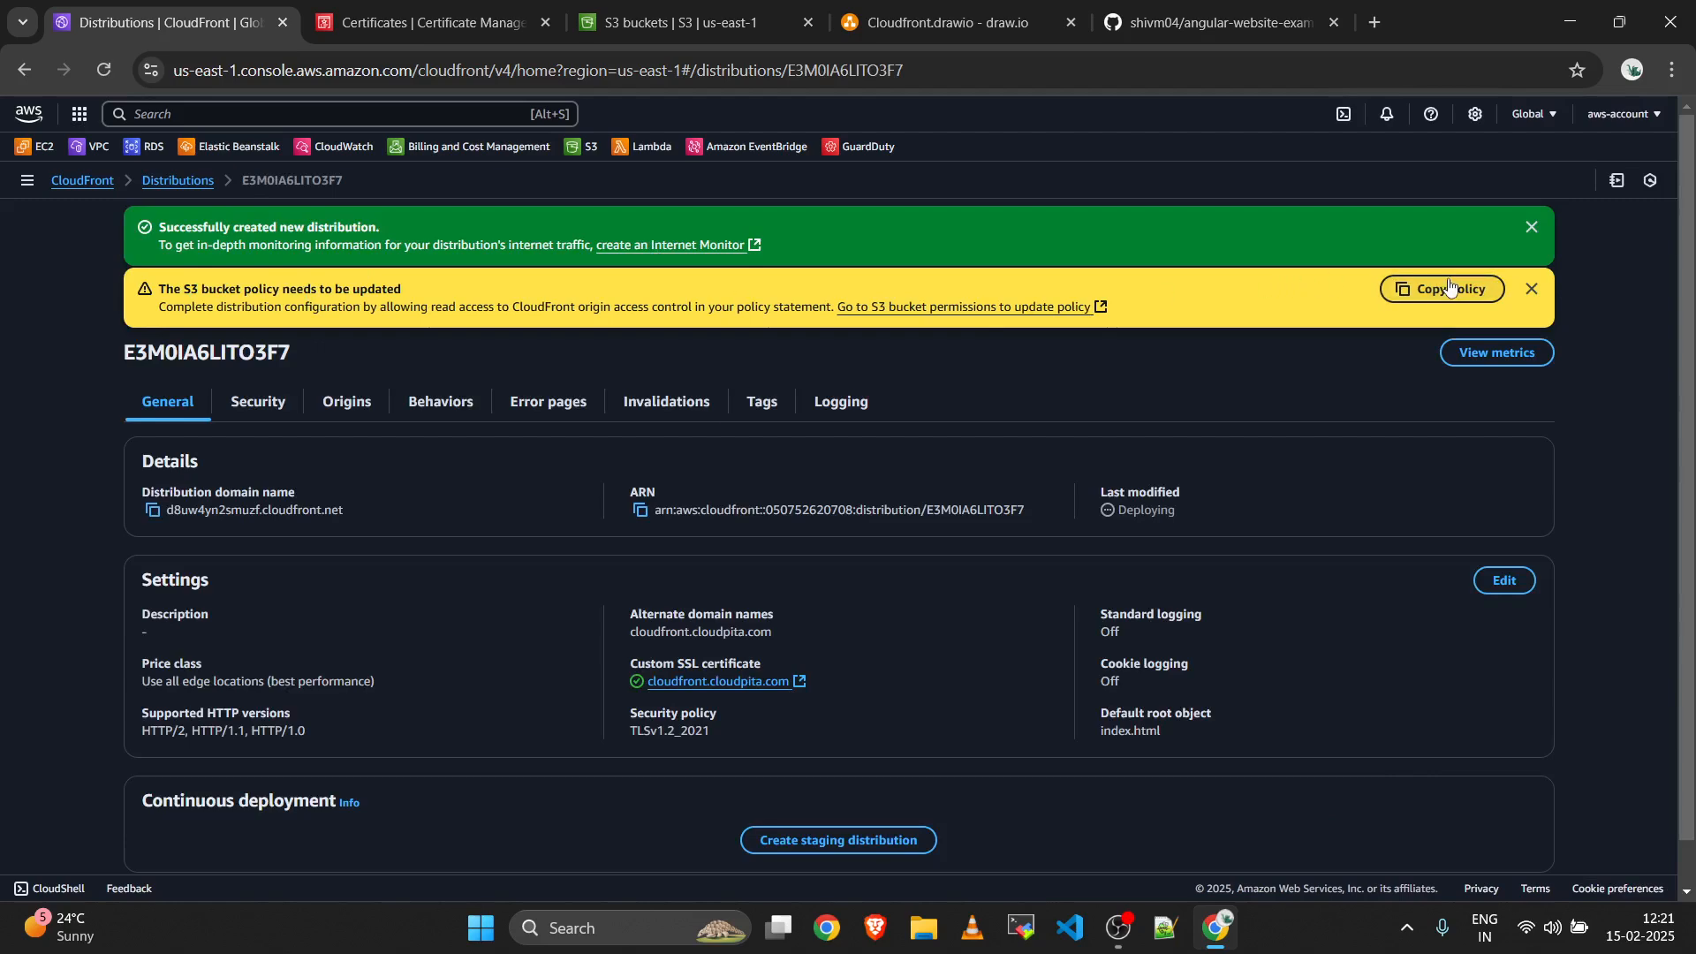
# Read the S3 bucket policy notice on the new distribution and copy the offered policy statement.
pyautogui.moveTo(160, 288); pyautogui.dragTo(1111, 325)
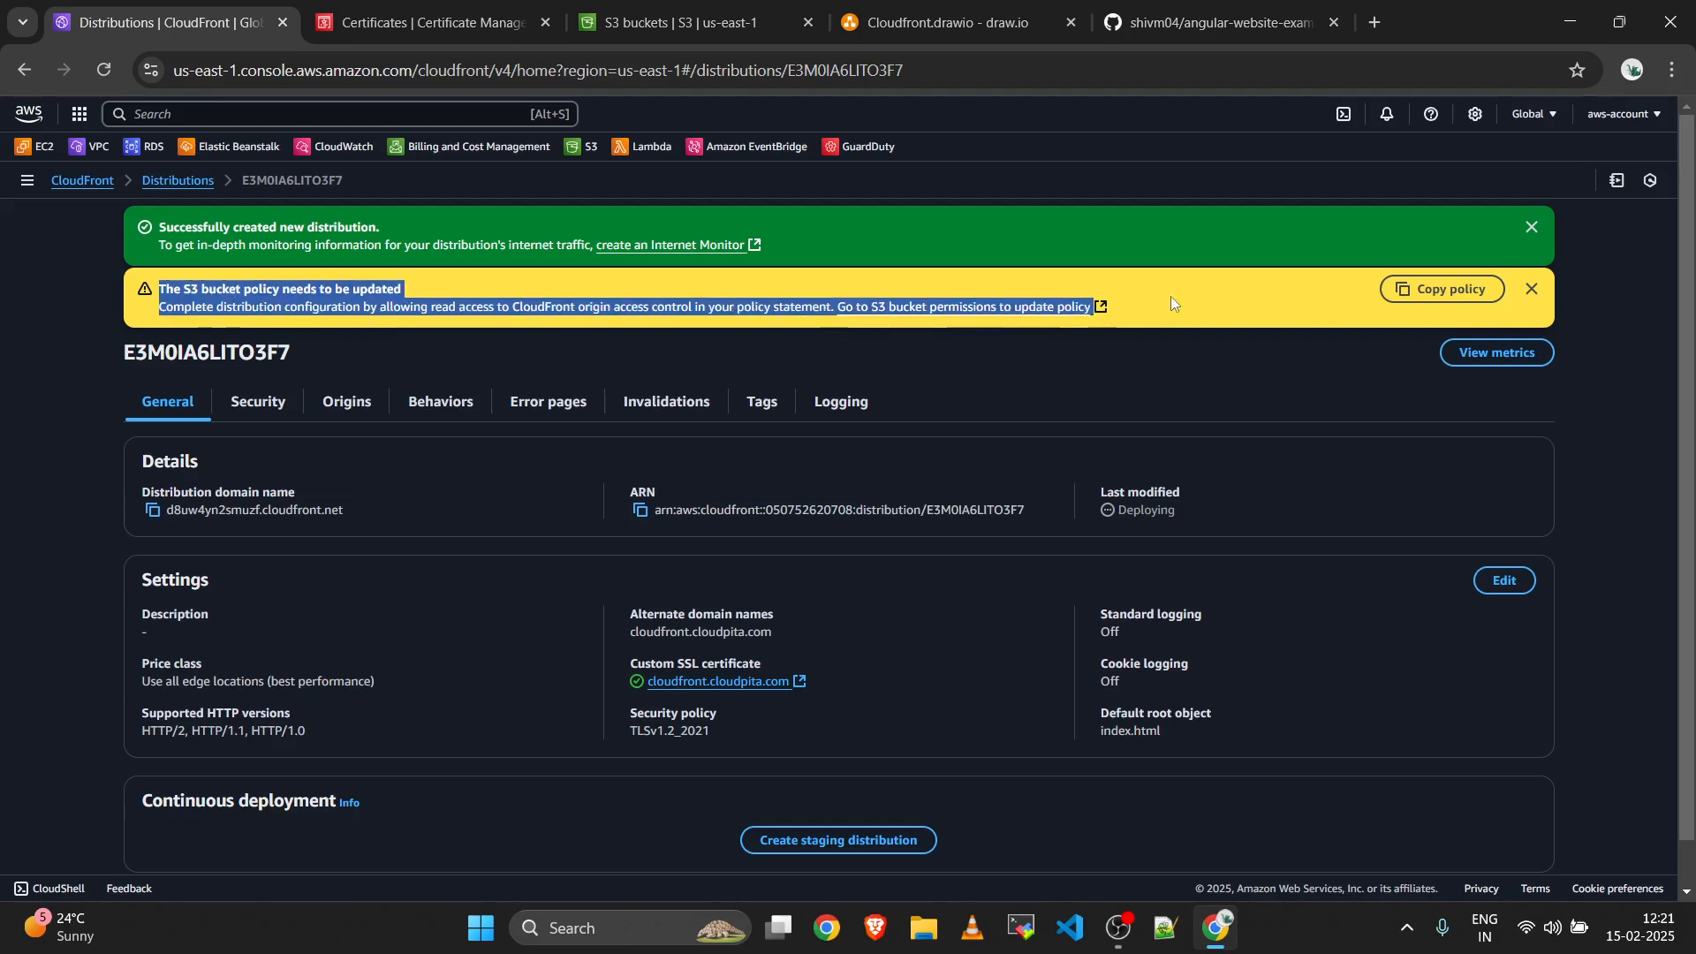
pyautogui.click(164, 300)
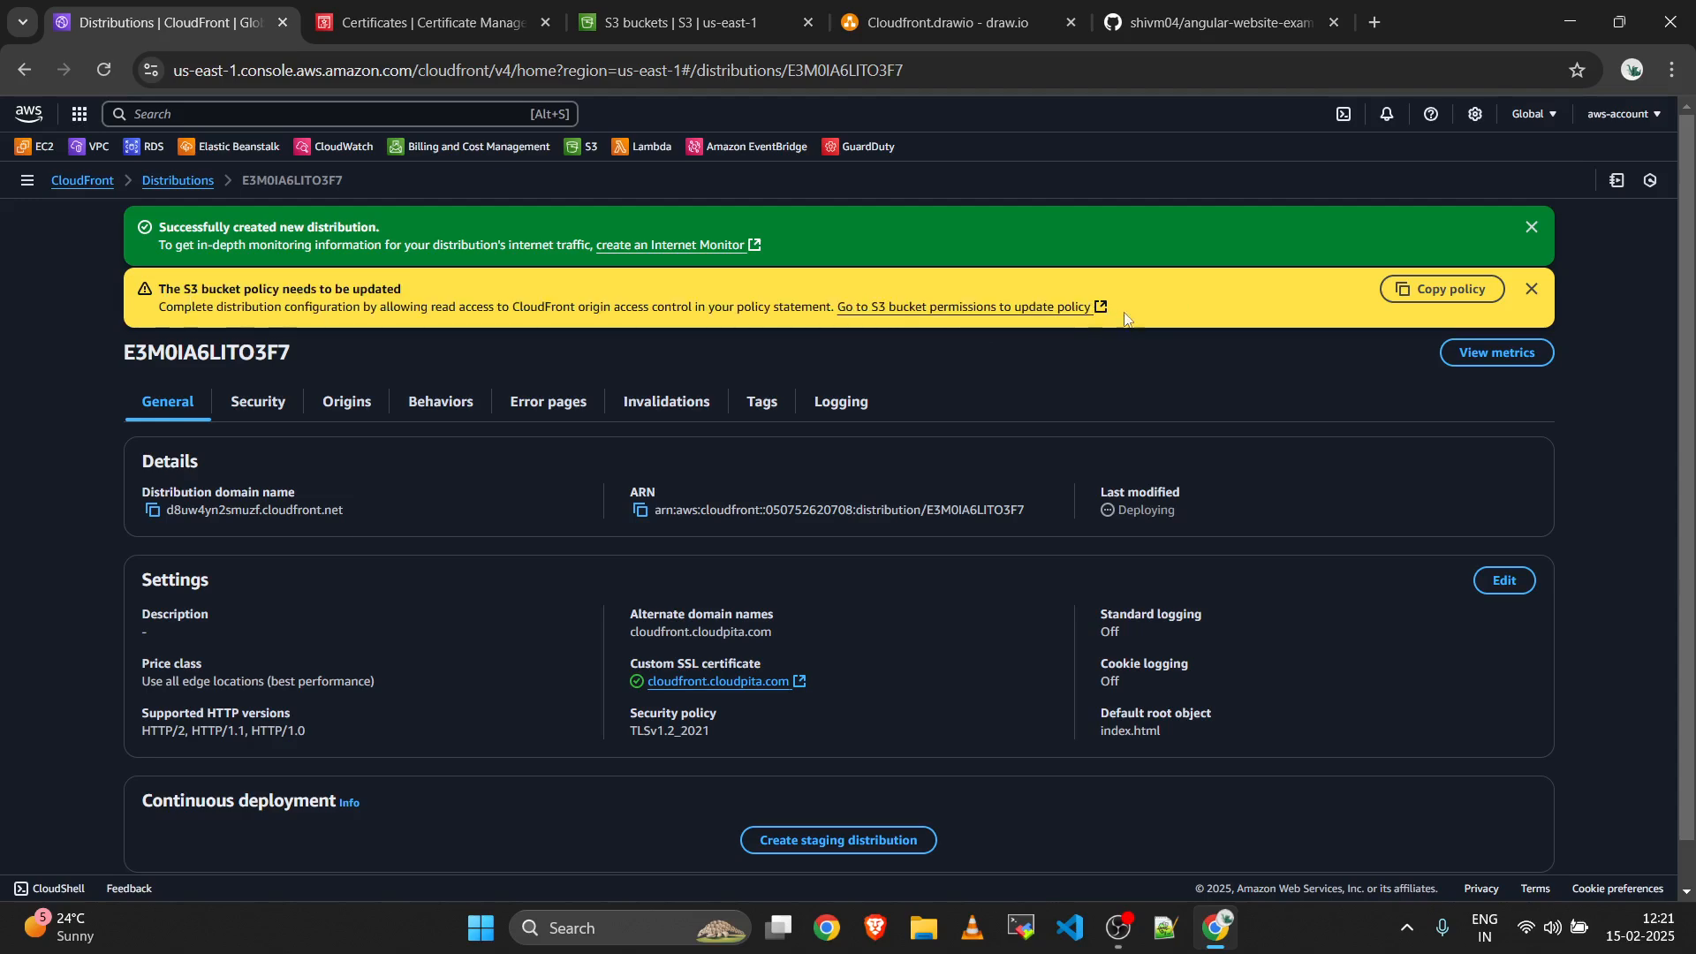
pyautogui.click(1442, 289)
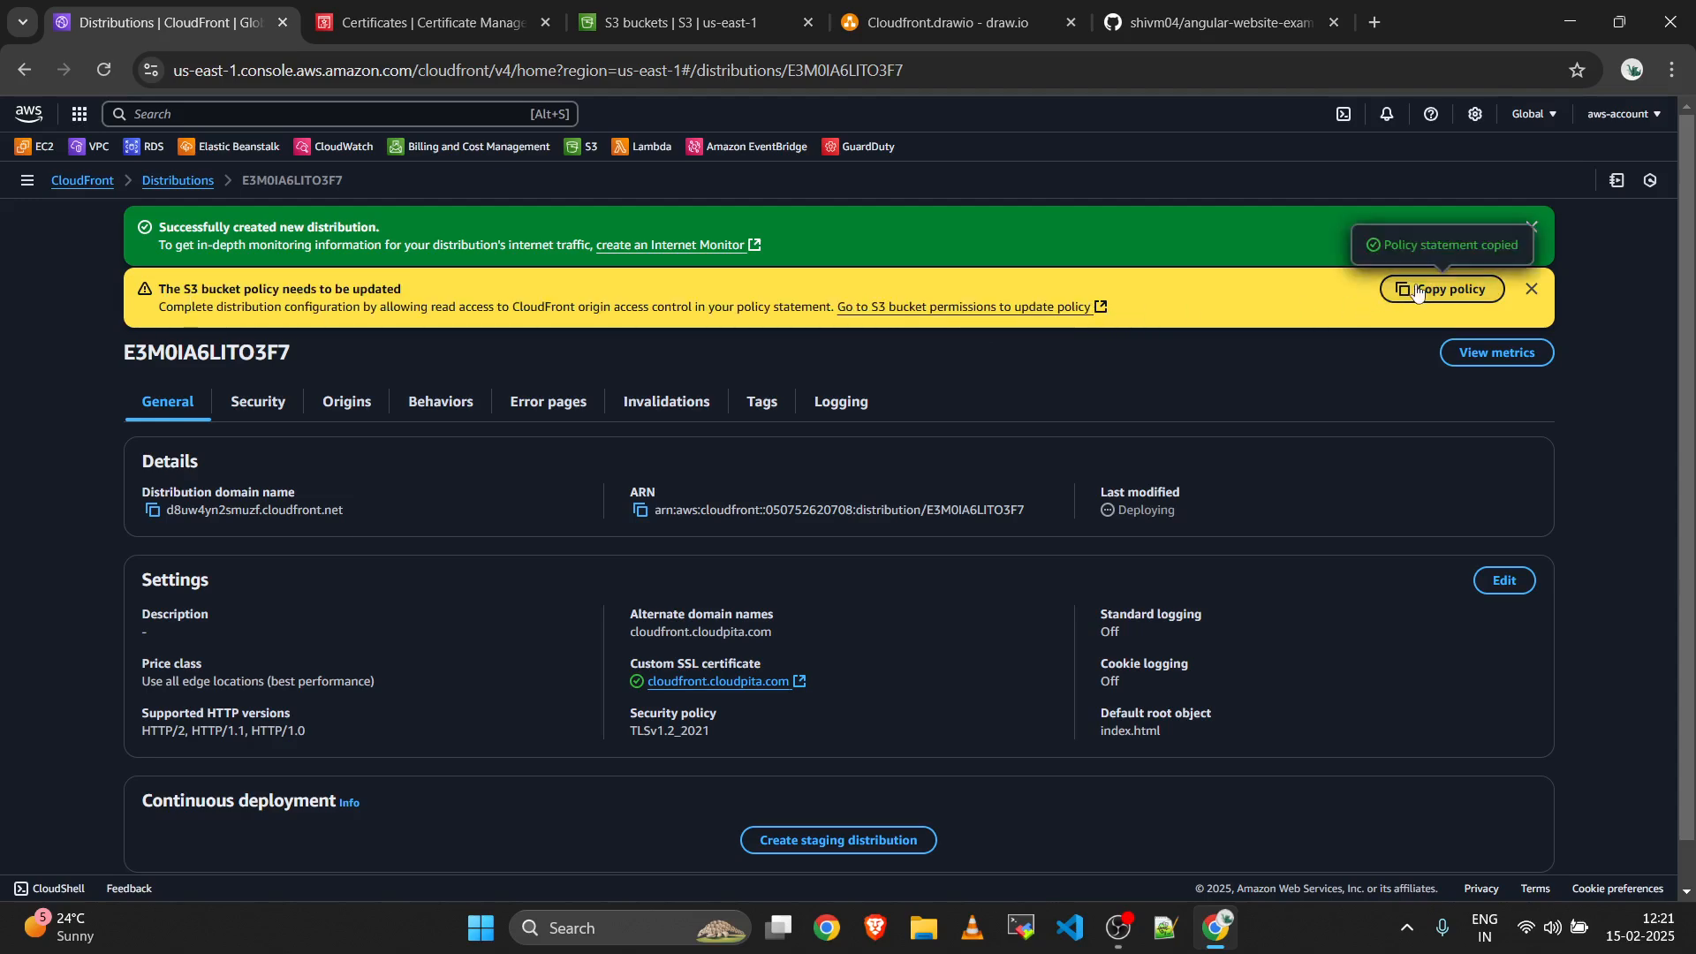
# Paste the copied CloudFront policy as the bucket policy of cloudfront-demo-devops-terrabyte and save it.
pyautogui.click(655, 28)
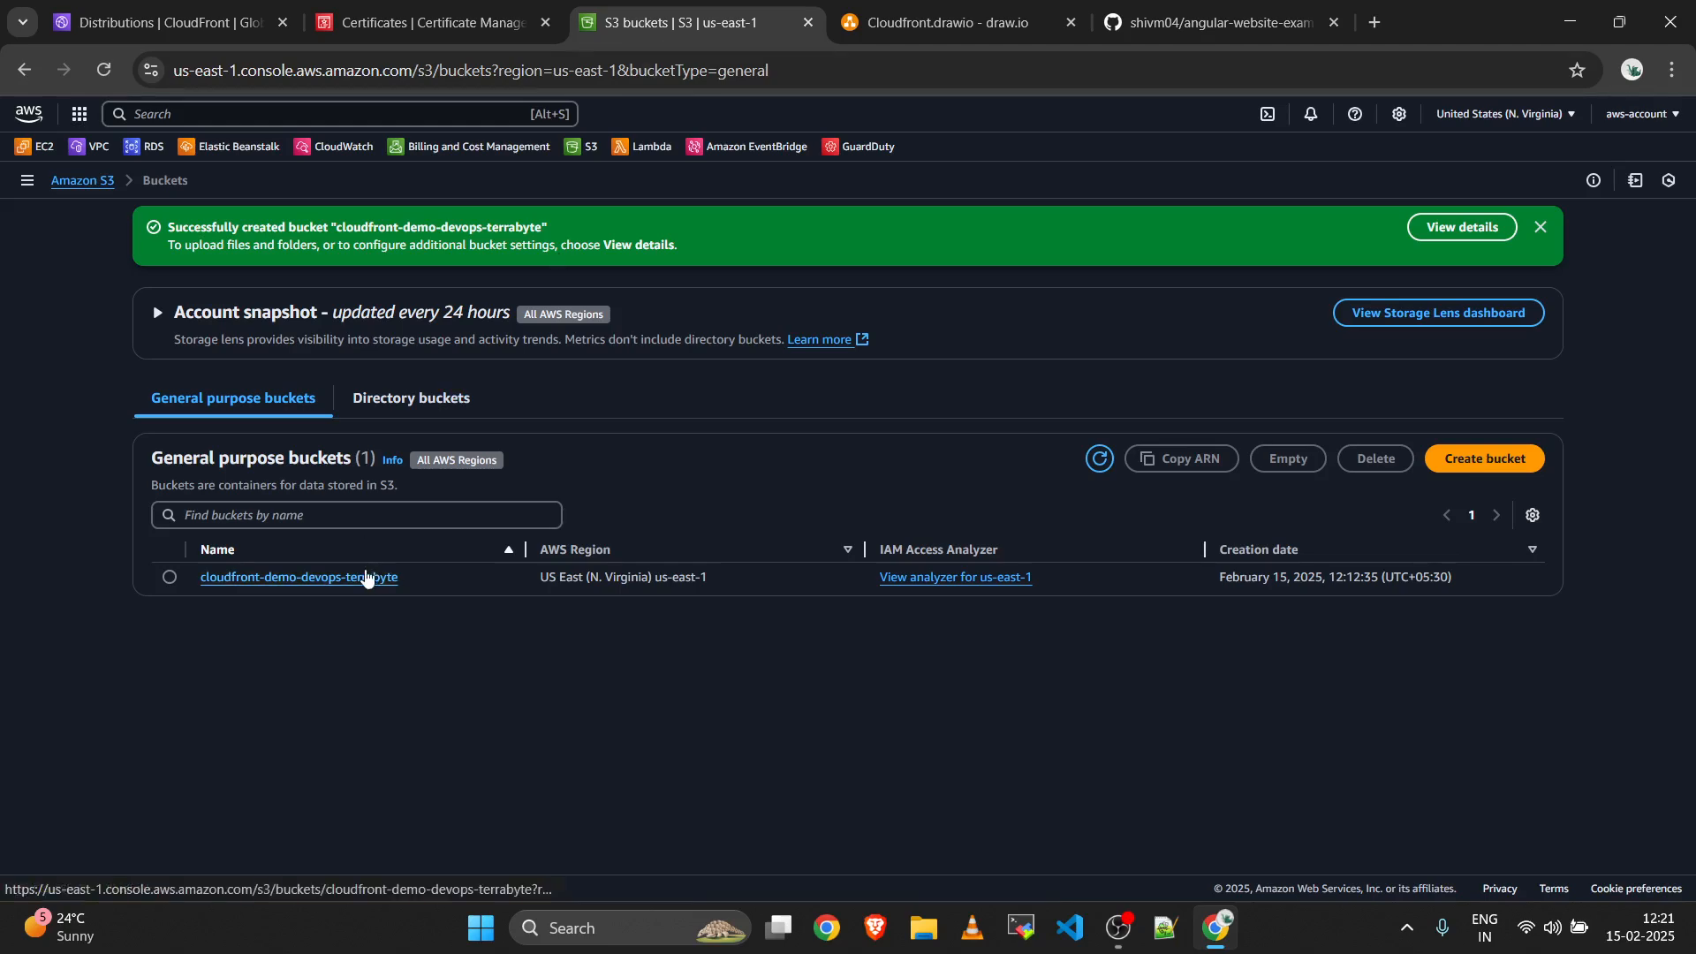
pyautogui.click(371, 576)
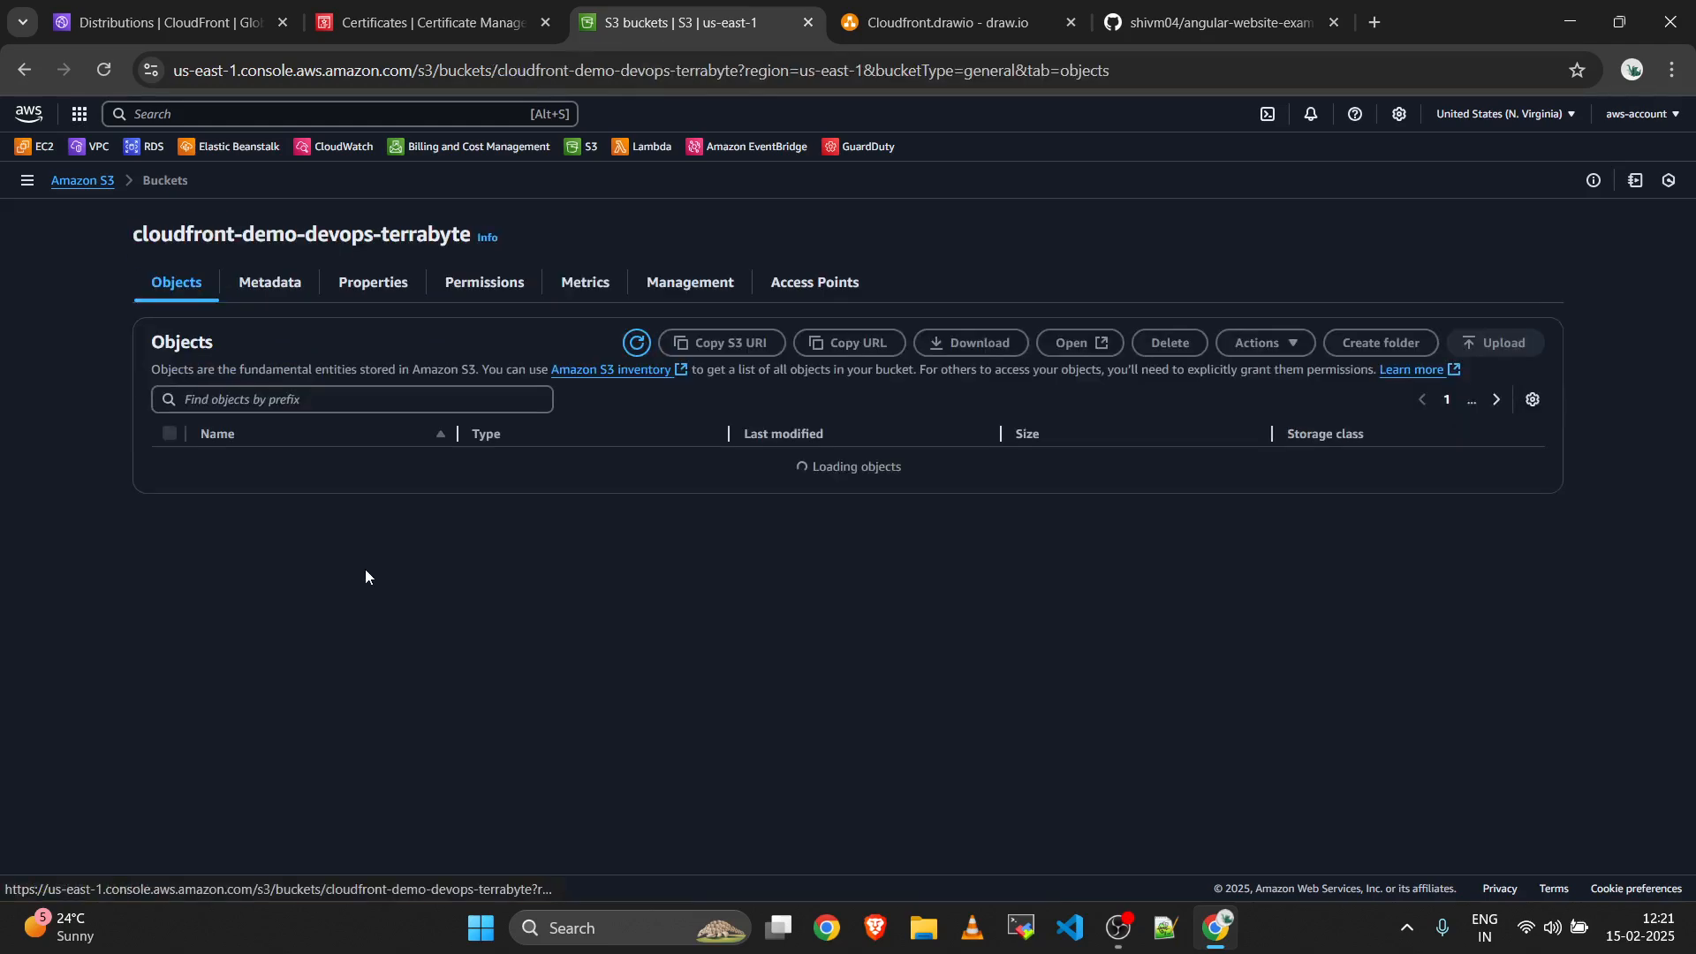
pyautogui.click(484, 282)
pyautogui.scroll(-3, 1127, 512)
pyautogui.scroll(-3, 1127, 513)
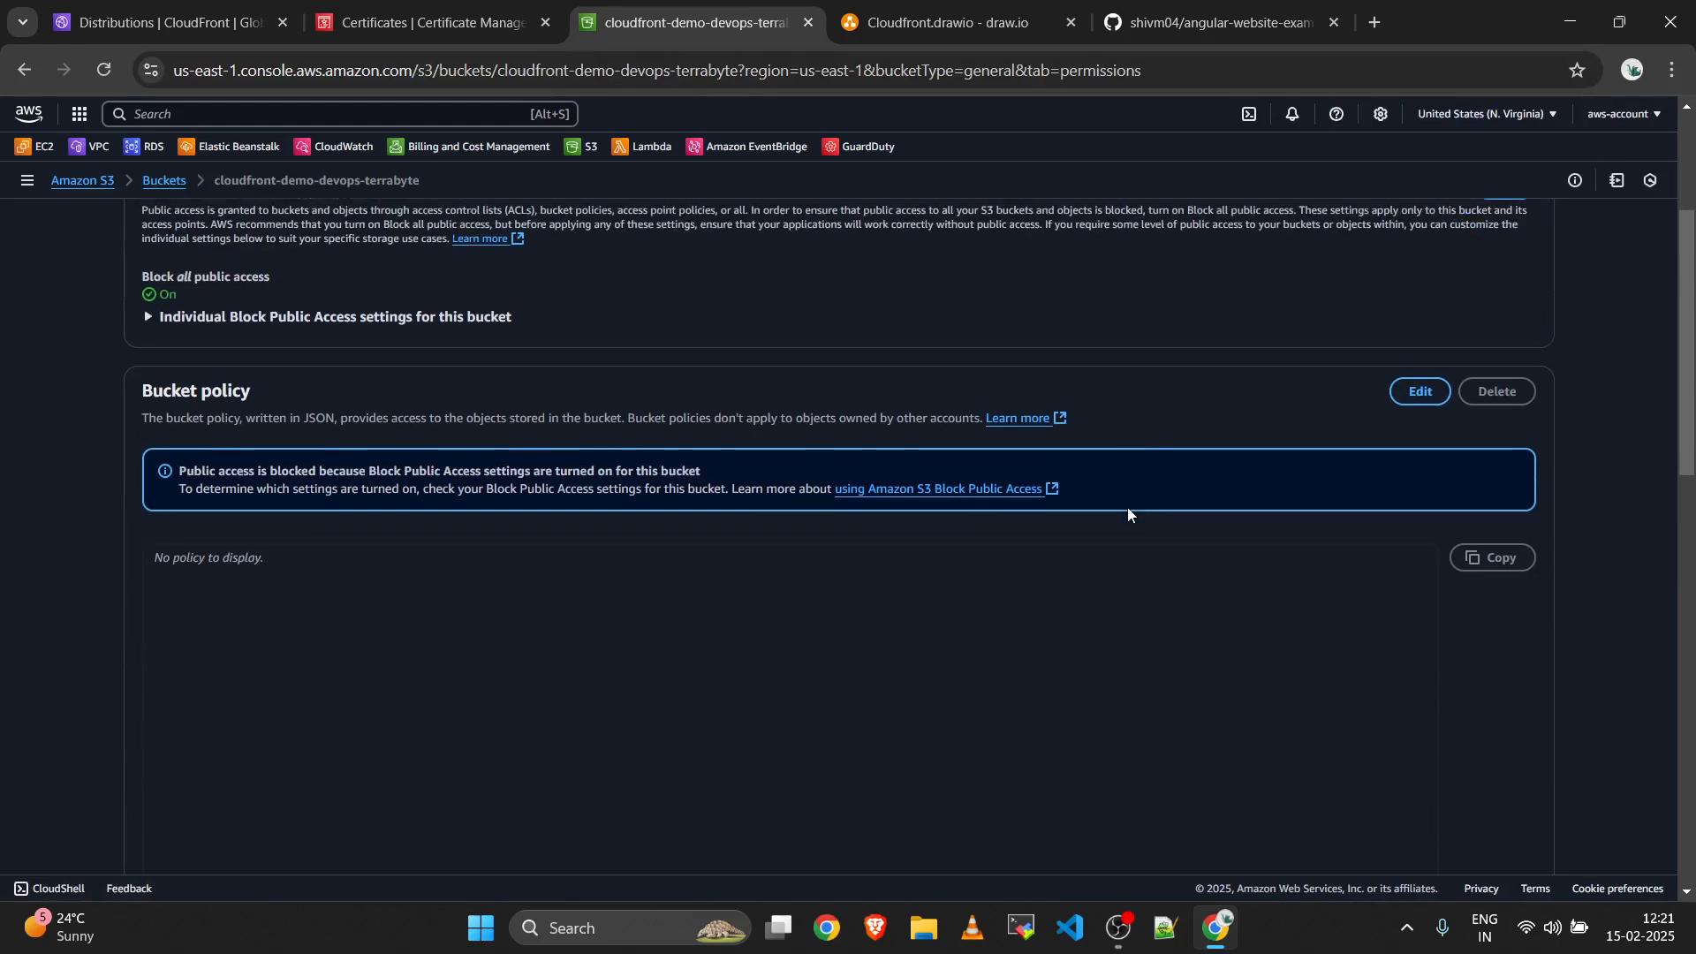
pyautogui.click(1421, 243)
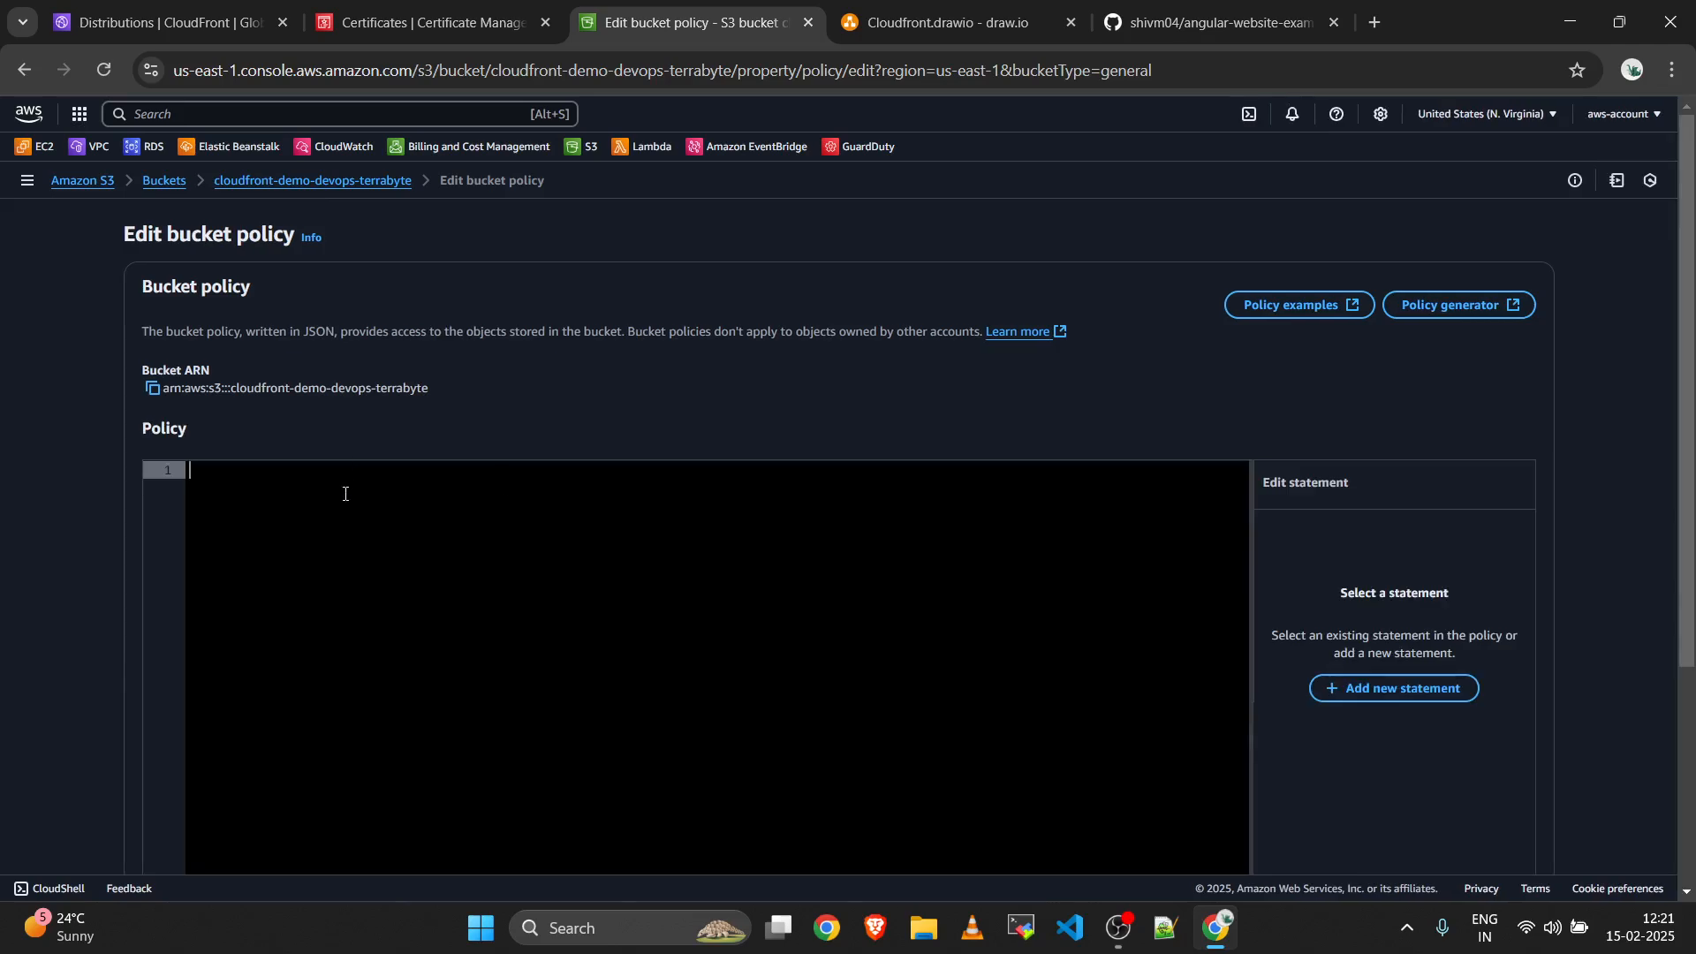
pyautogui.hotkey('ctrl', 'v')
pyautogui.scroll(-5, 704, 598)
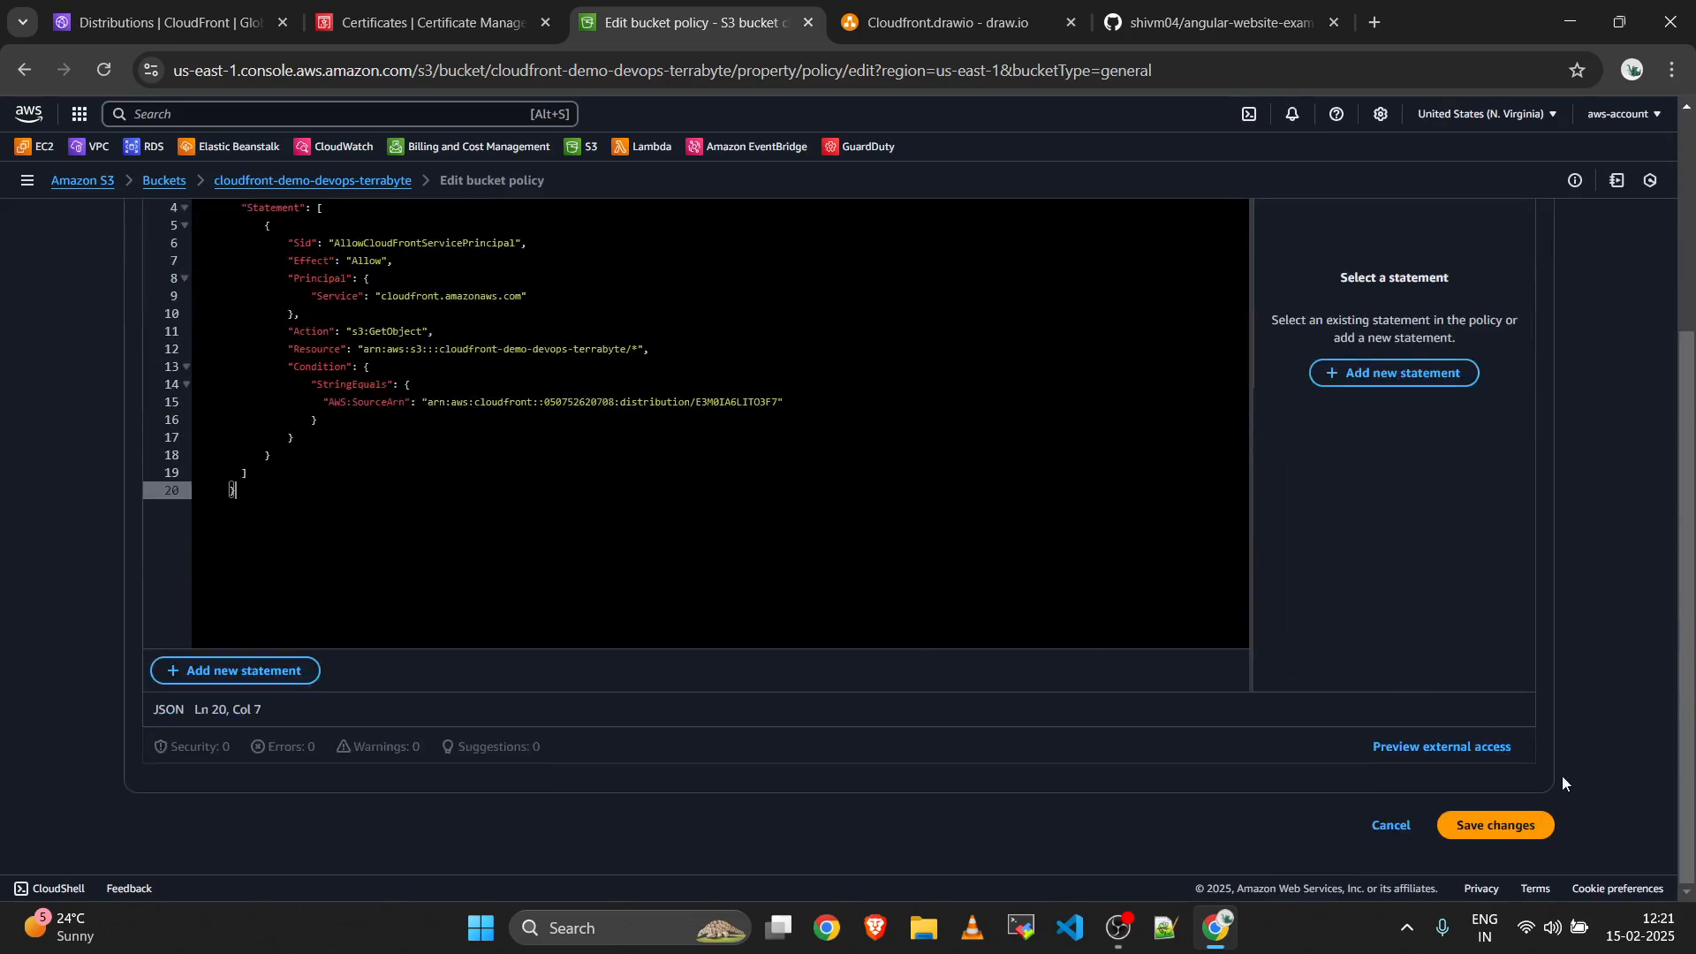
pyautogui.click(1483, 822)
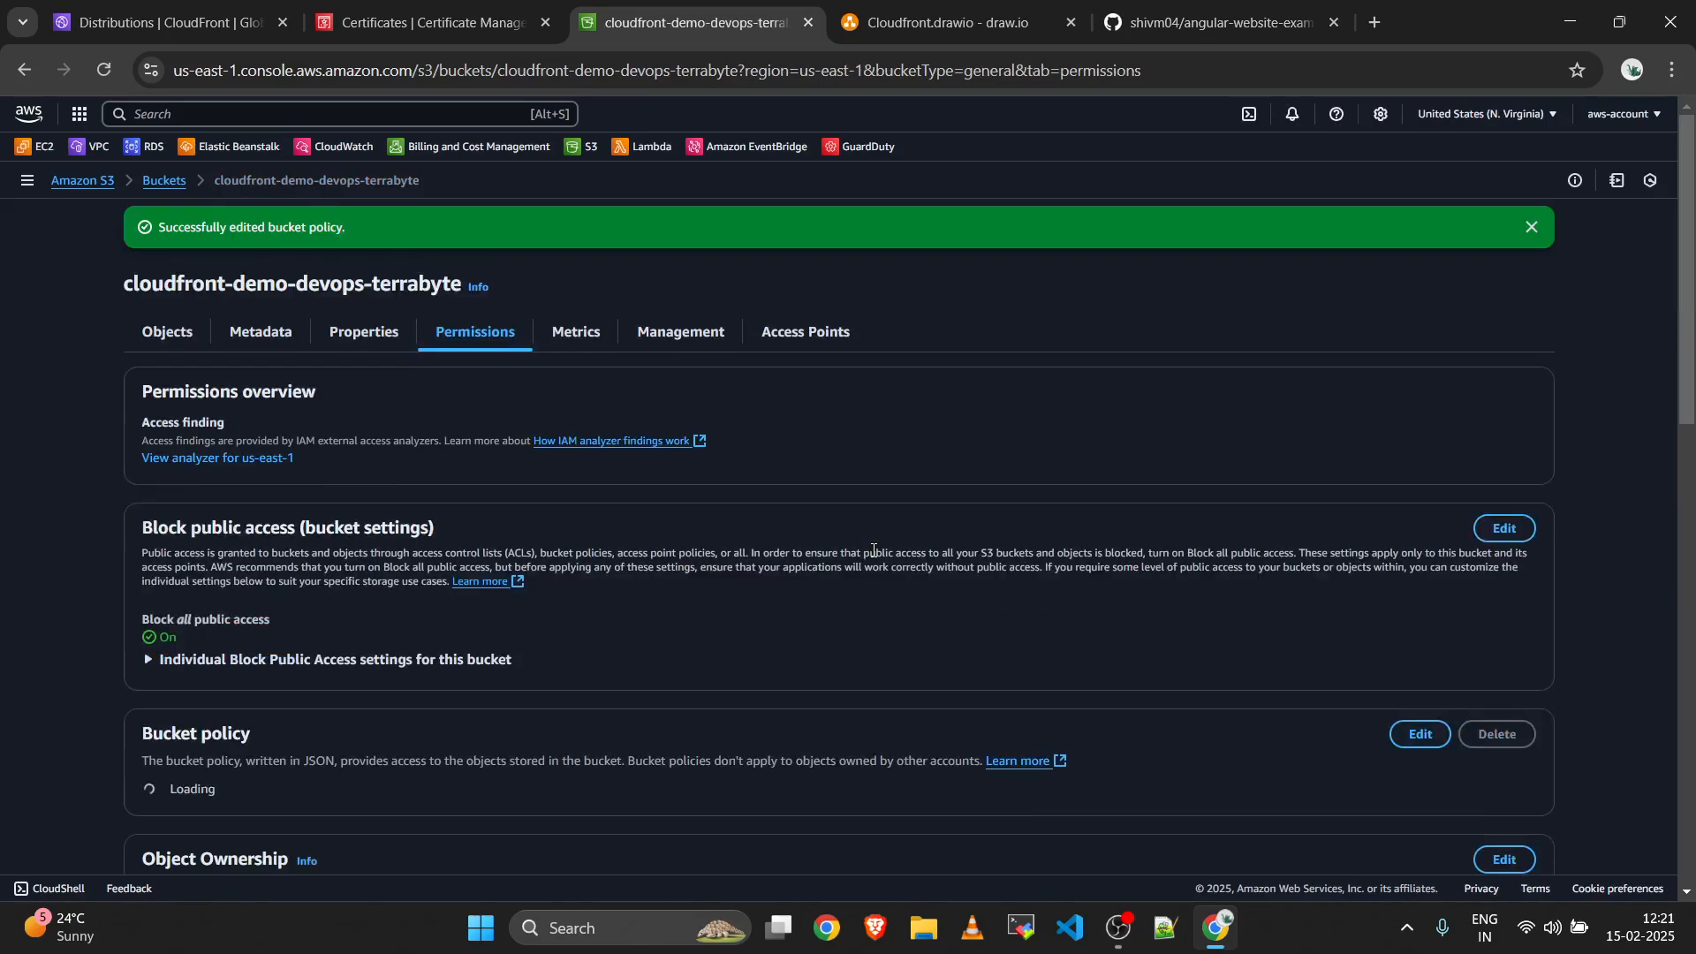
# Review the saved bucket policy and open the bucket's object list.
pyautogui.scroll(-5, 873, 550)
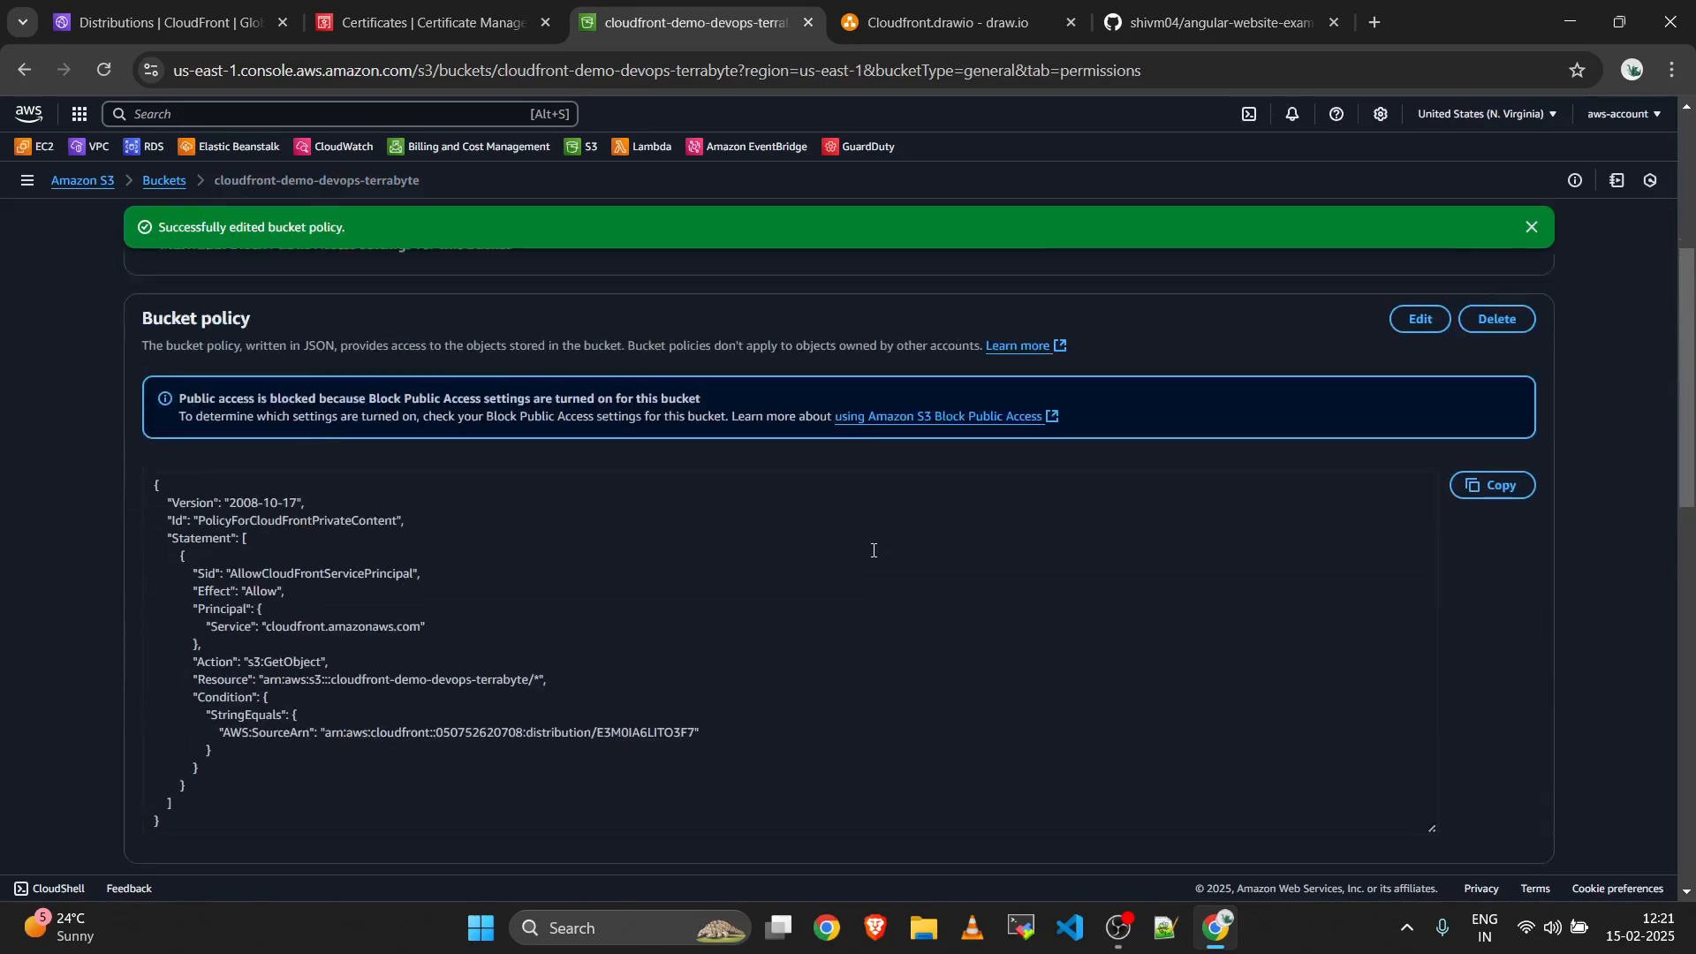
pyautogui.scroll(2, 872, 550)
pyautogui.scroll(3, 872, 549)
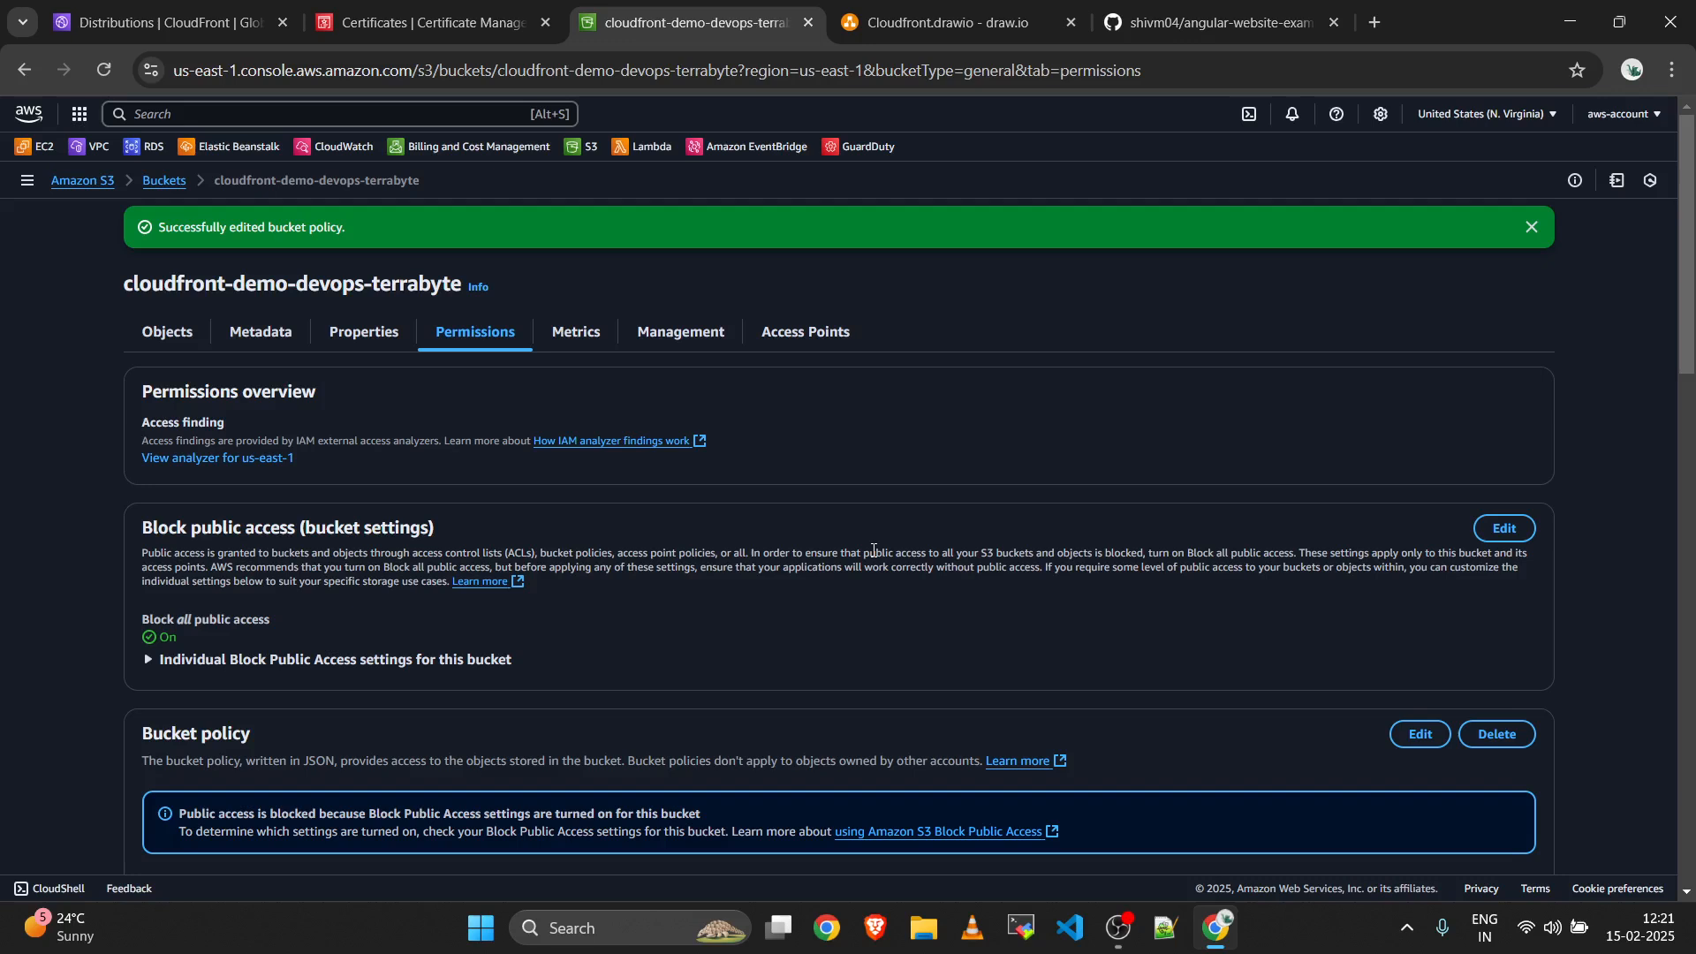
pyautogui.click(174, 332)
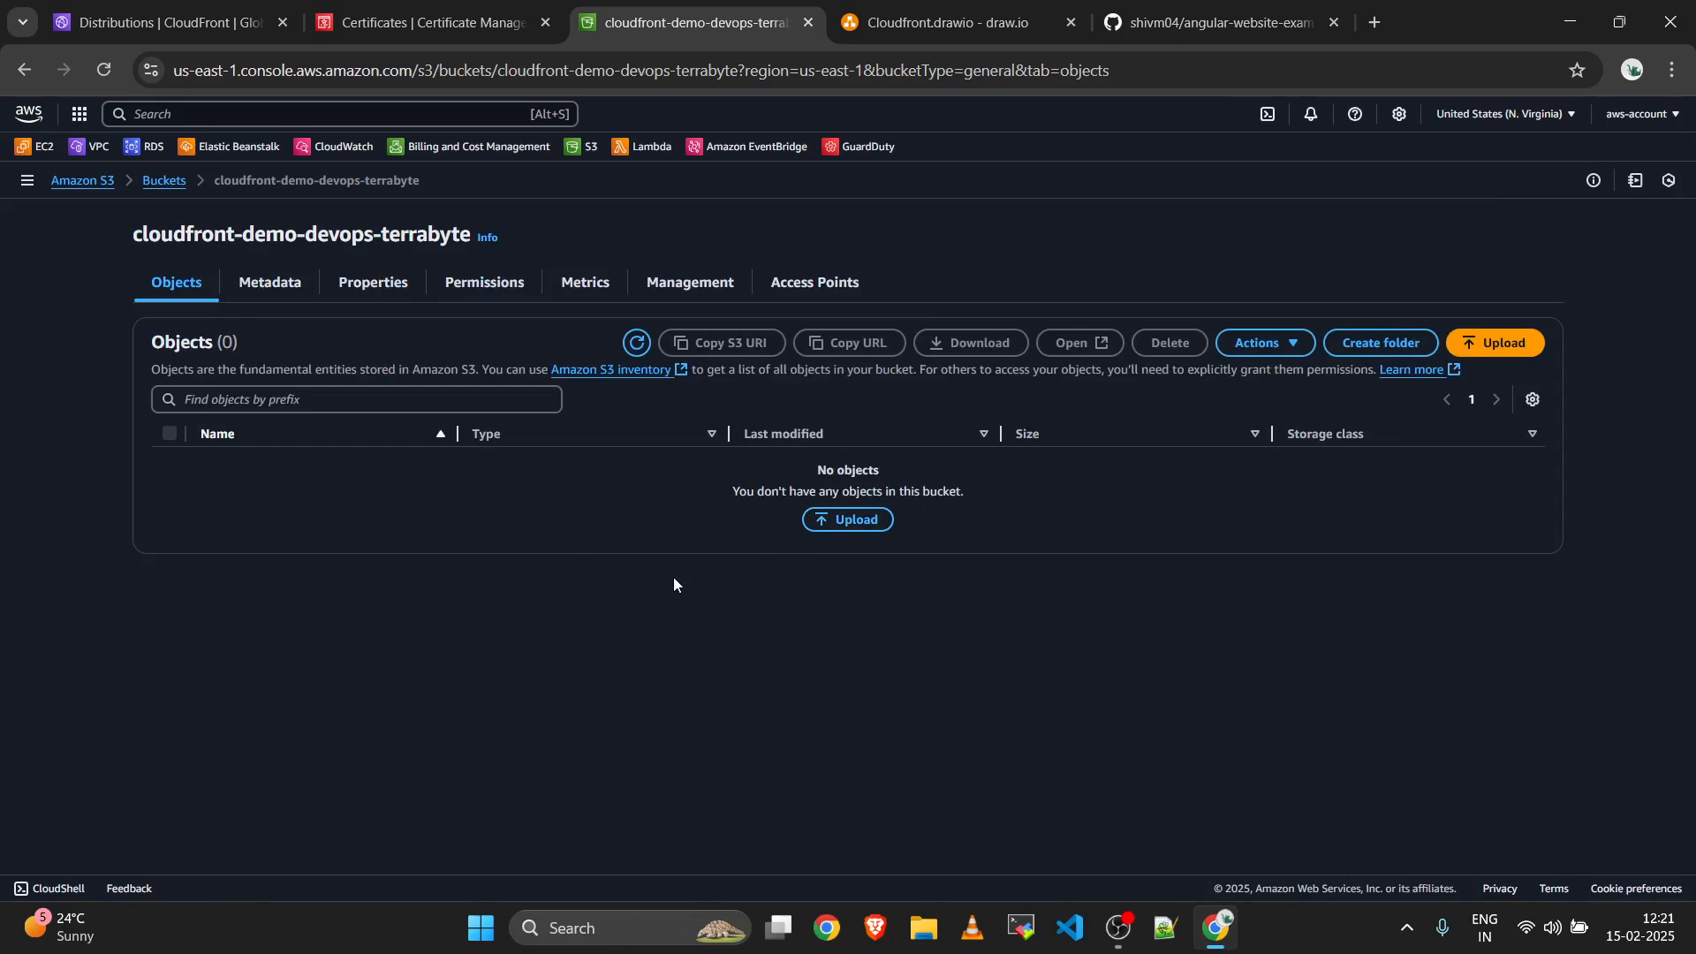
# Check the clone and download options of the angular-website-example-Namari repository on GitHub.
pyautogui.click(1205, 38)
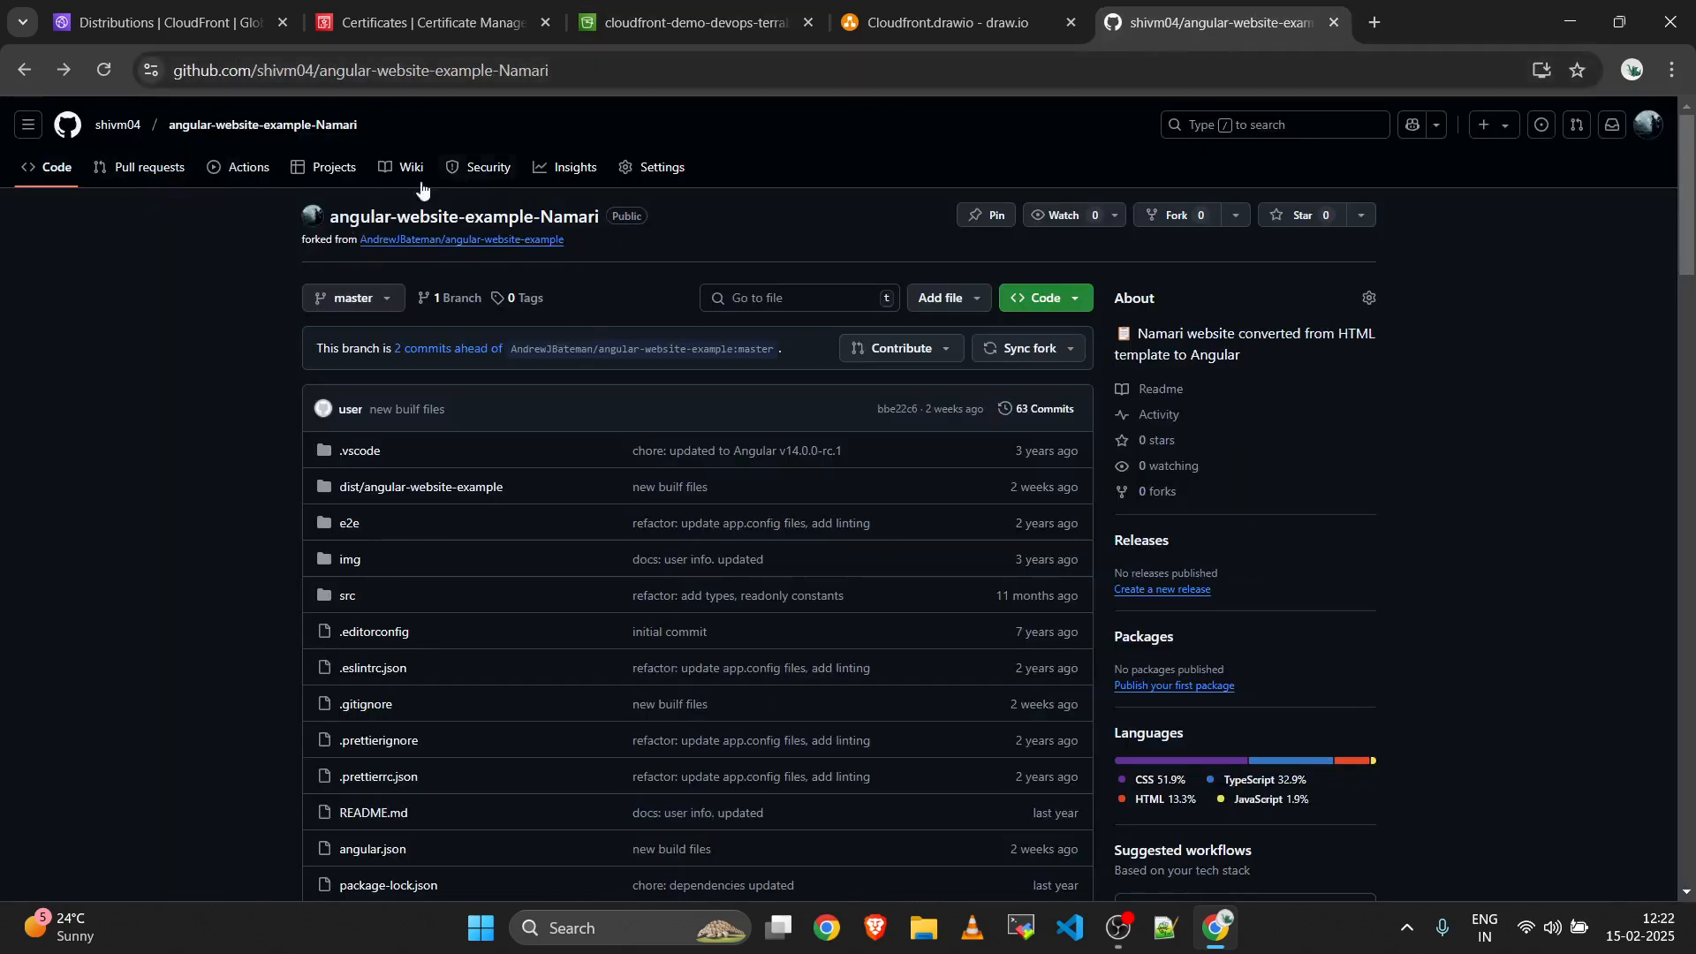
pyautogui.click(1051, 304)
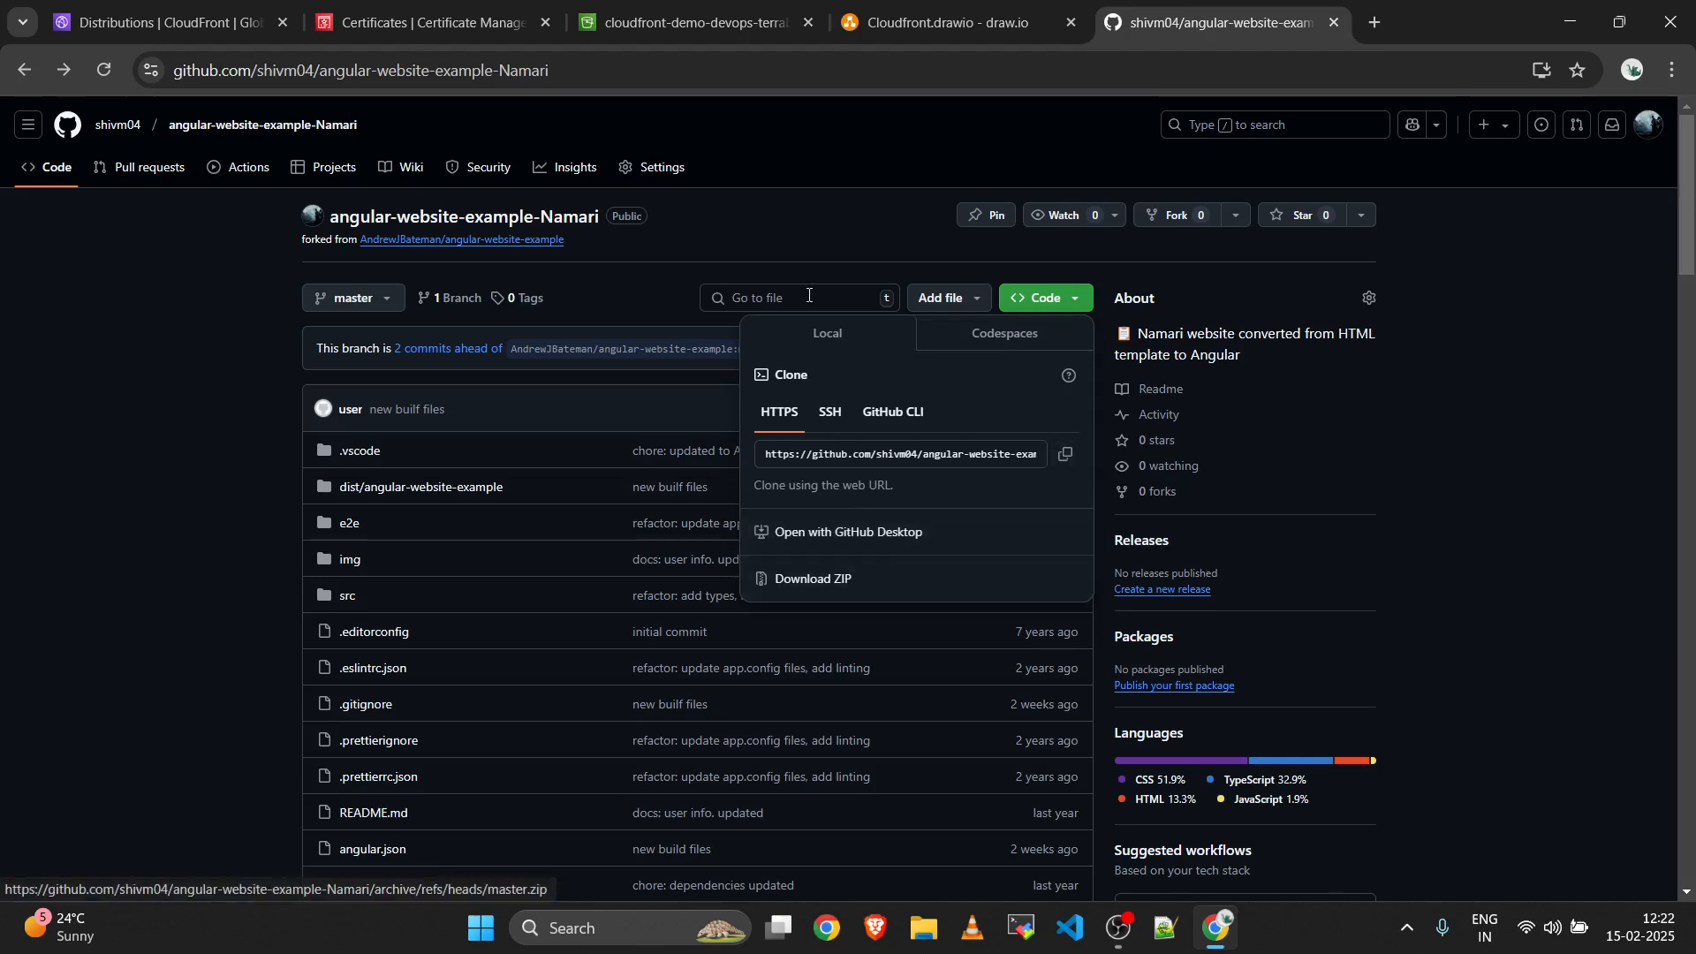
pyautogui.click(831, 200)
# Open the dist/angular-website-example folder of the downloaded angular-website-example-Namari-master project in File Explorer.
pyautogui.click(923, 927)
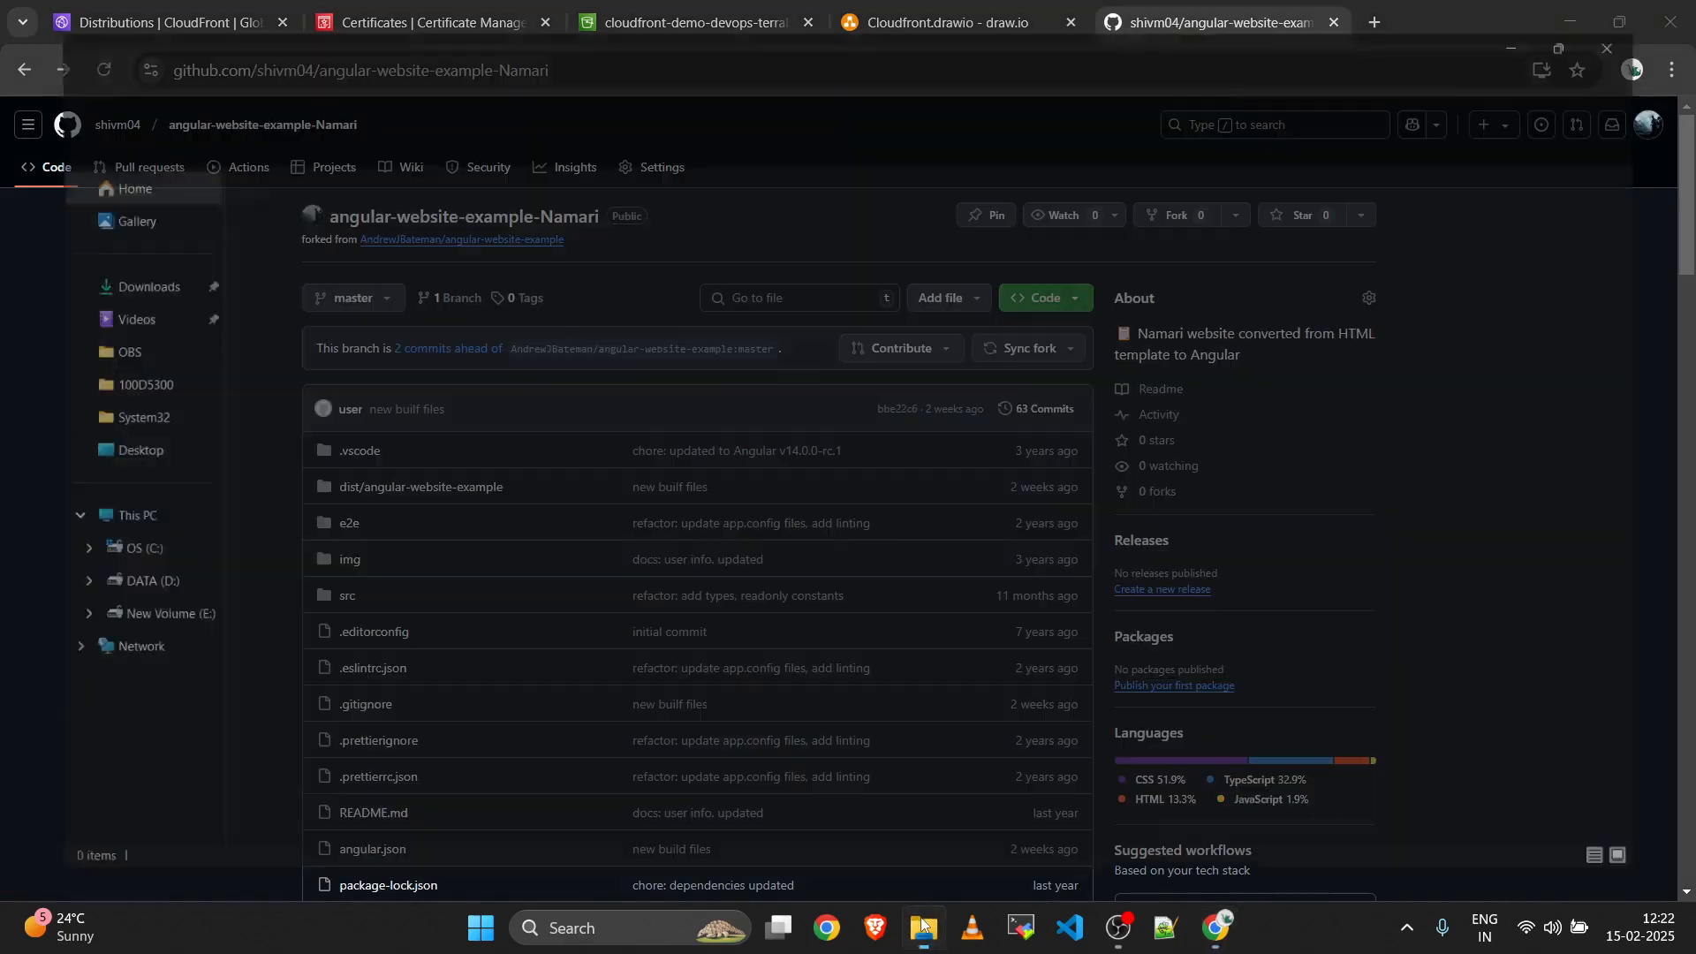
pyautogui.click(109, 280)
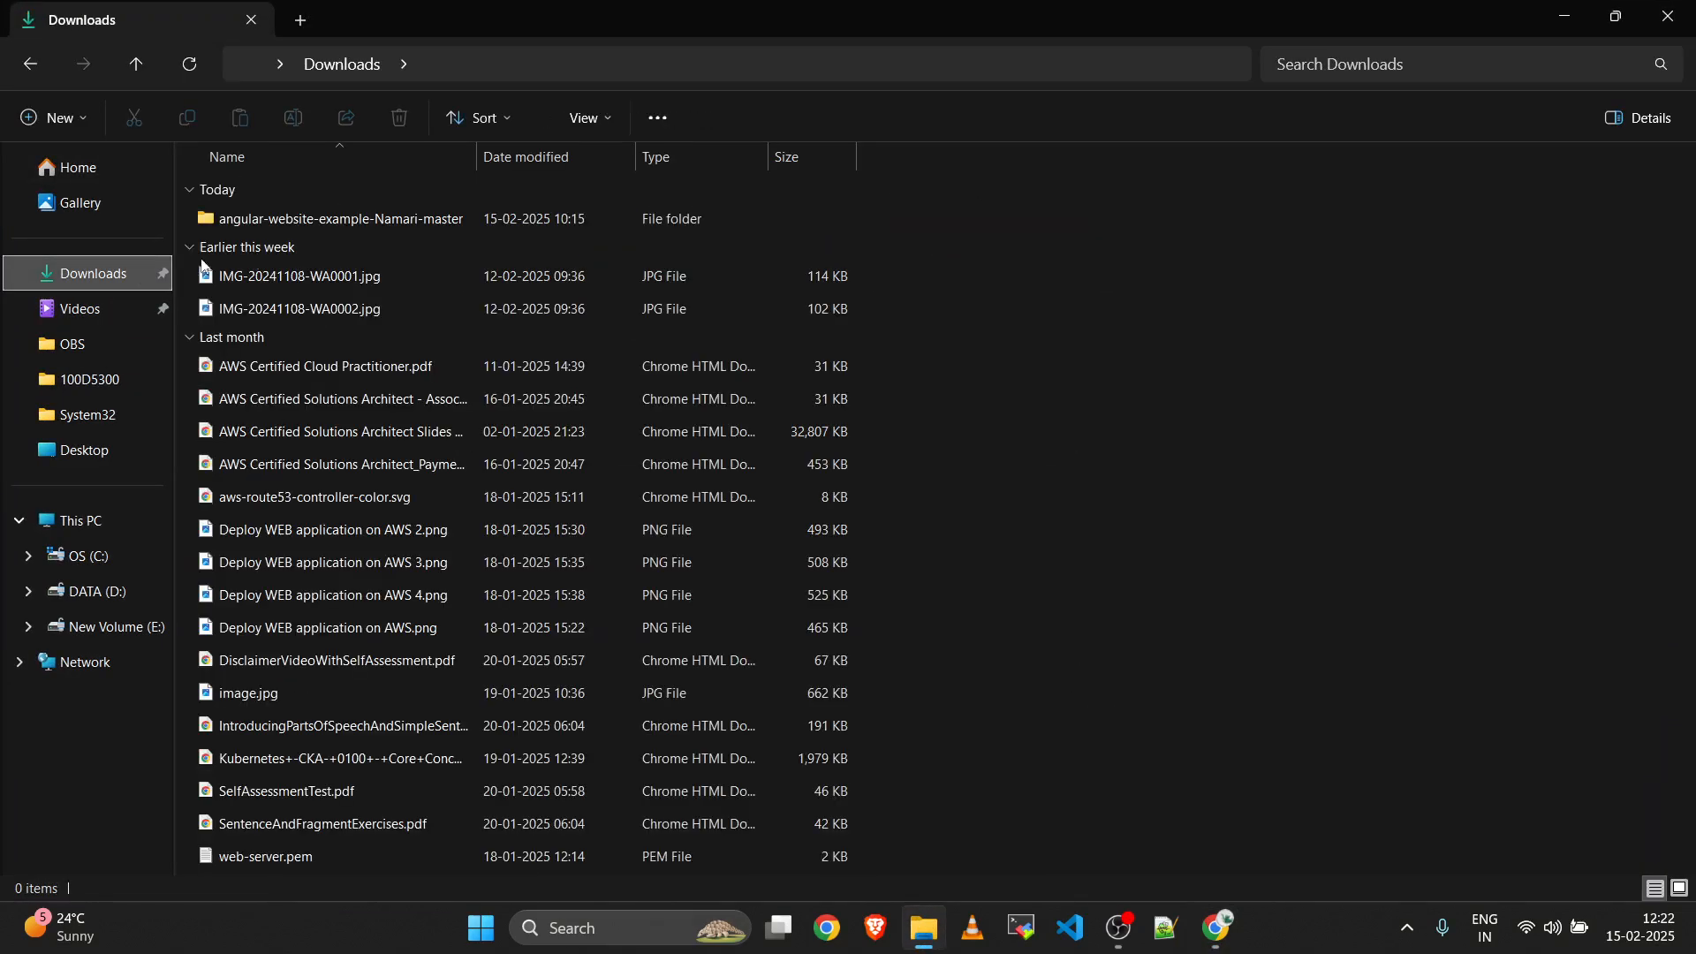
pyautogui.doubleClick(366, 221)
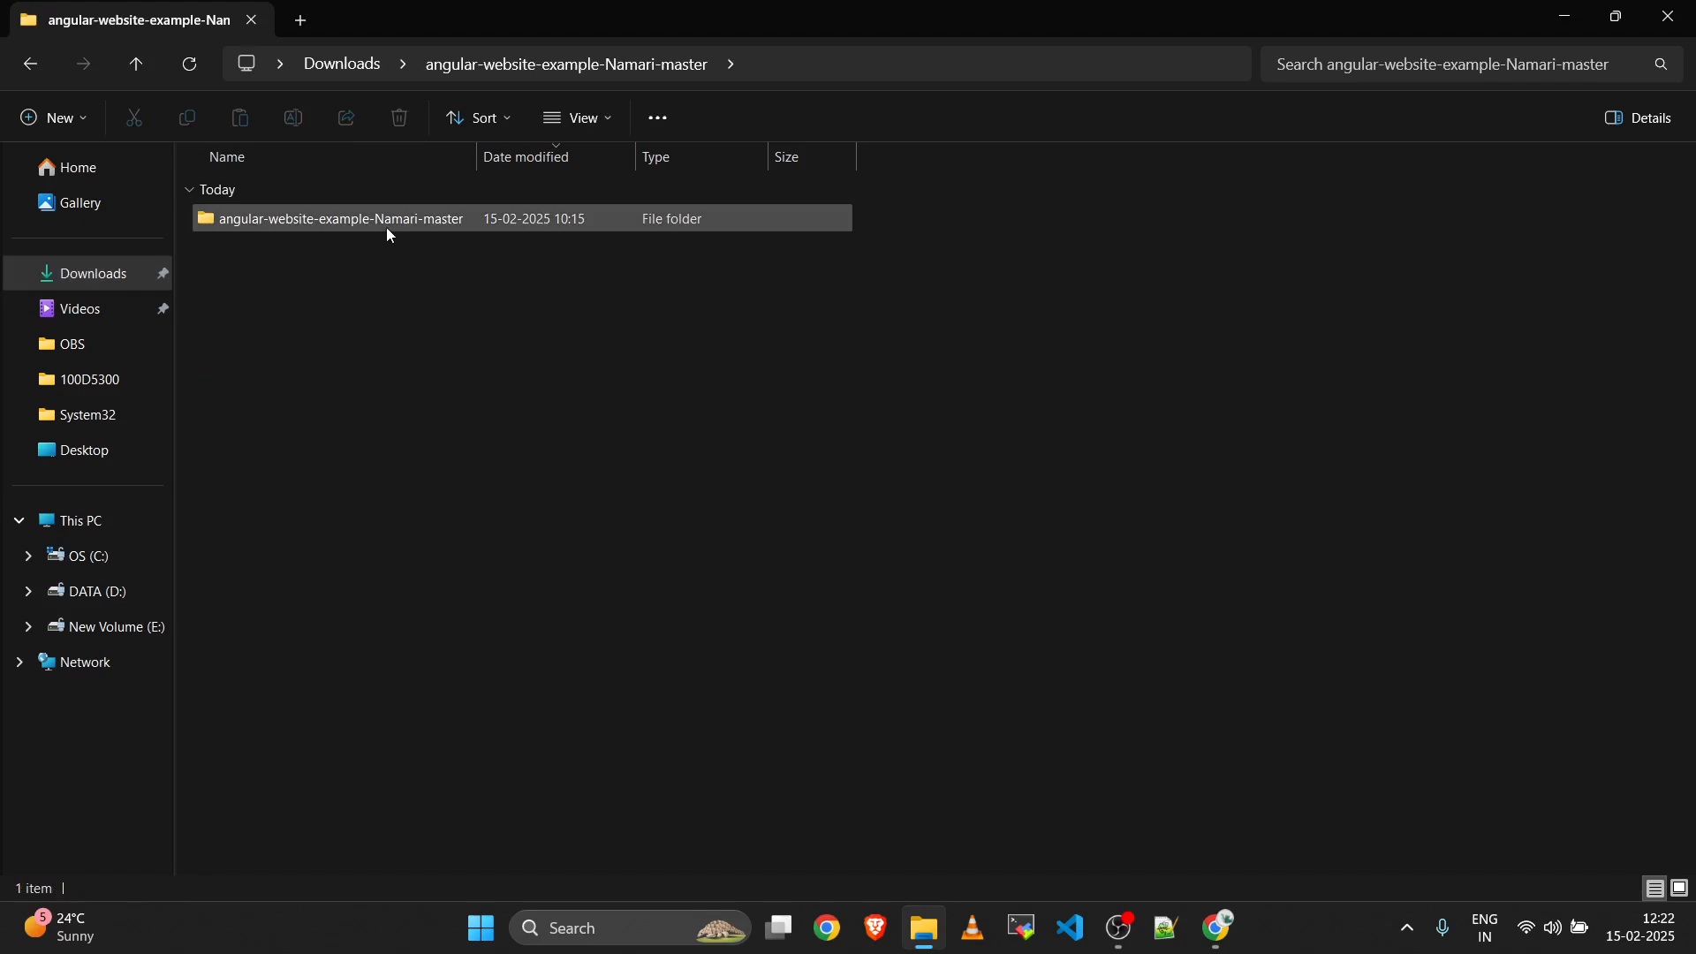
pyautogui.doubleClick(385, 226)
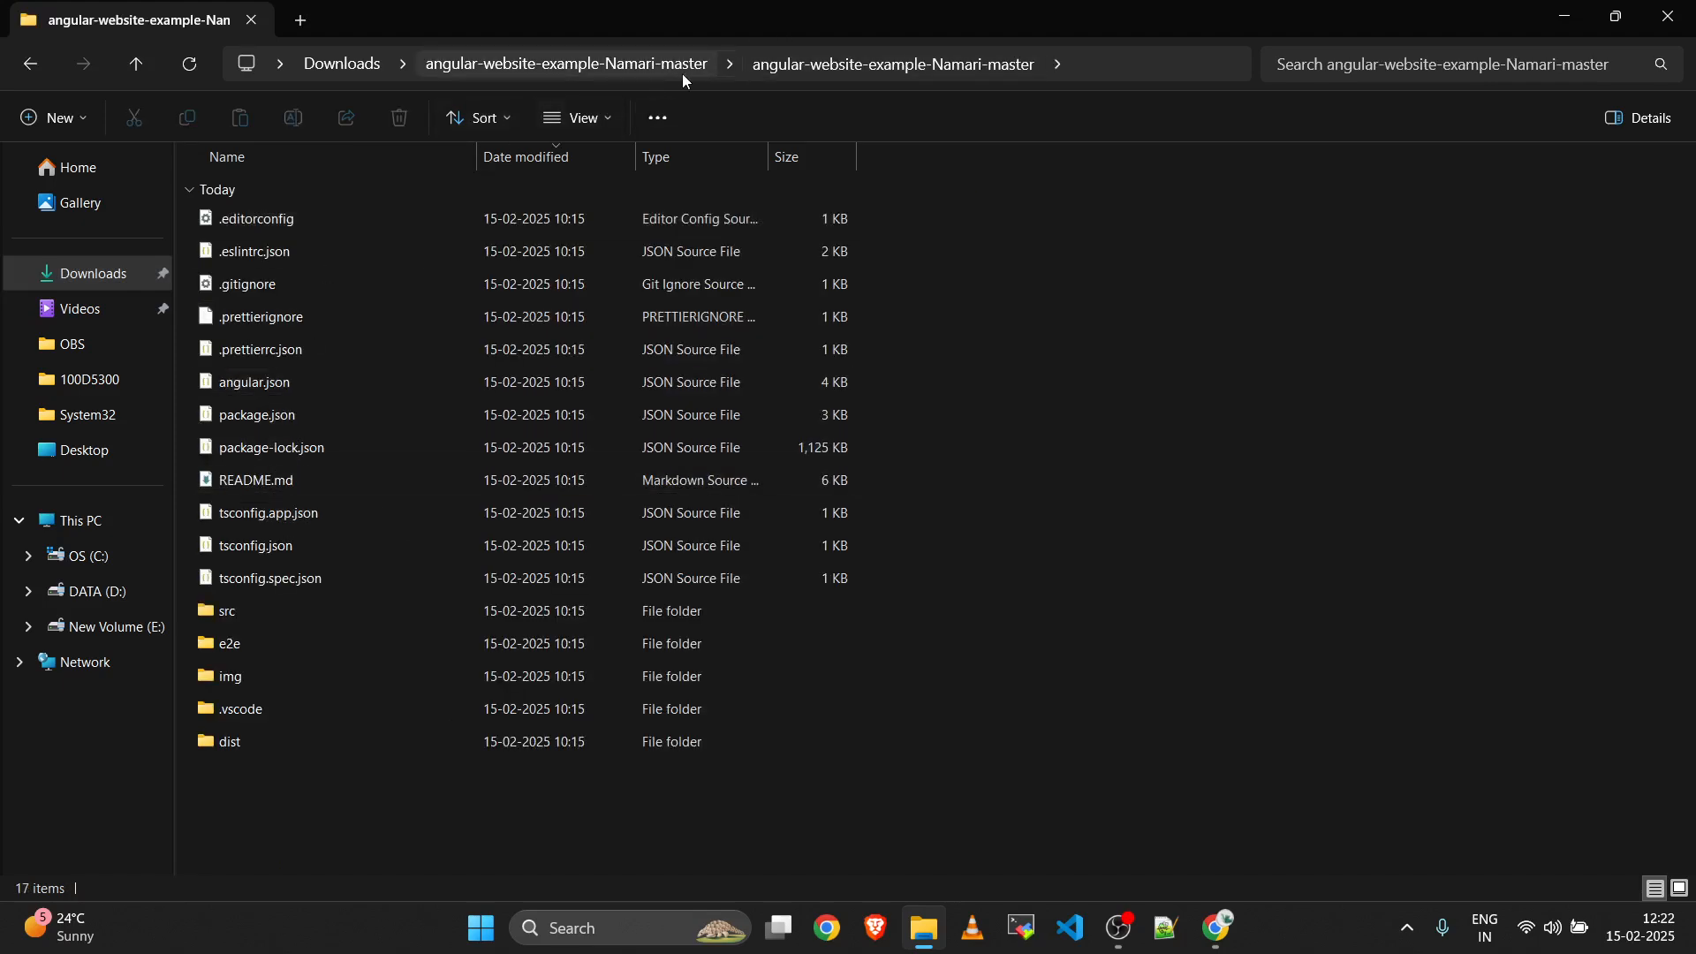
pyautogui.doubleClick(363, 743)
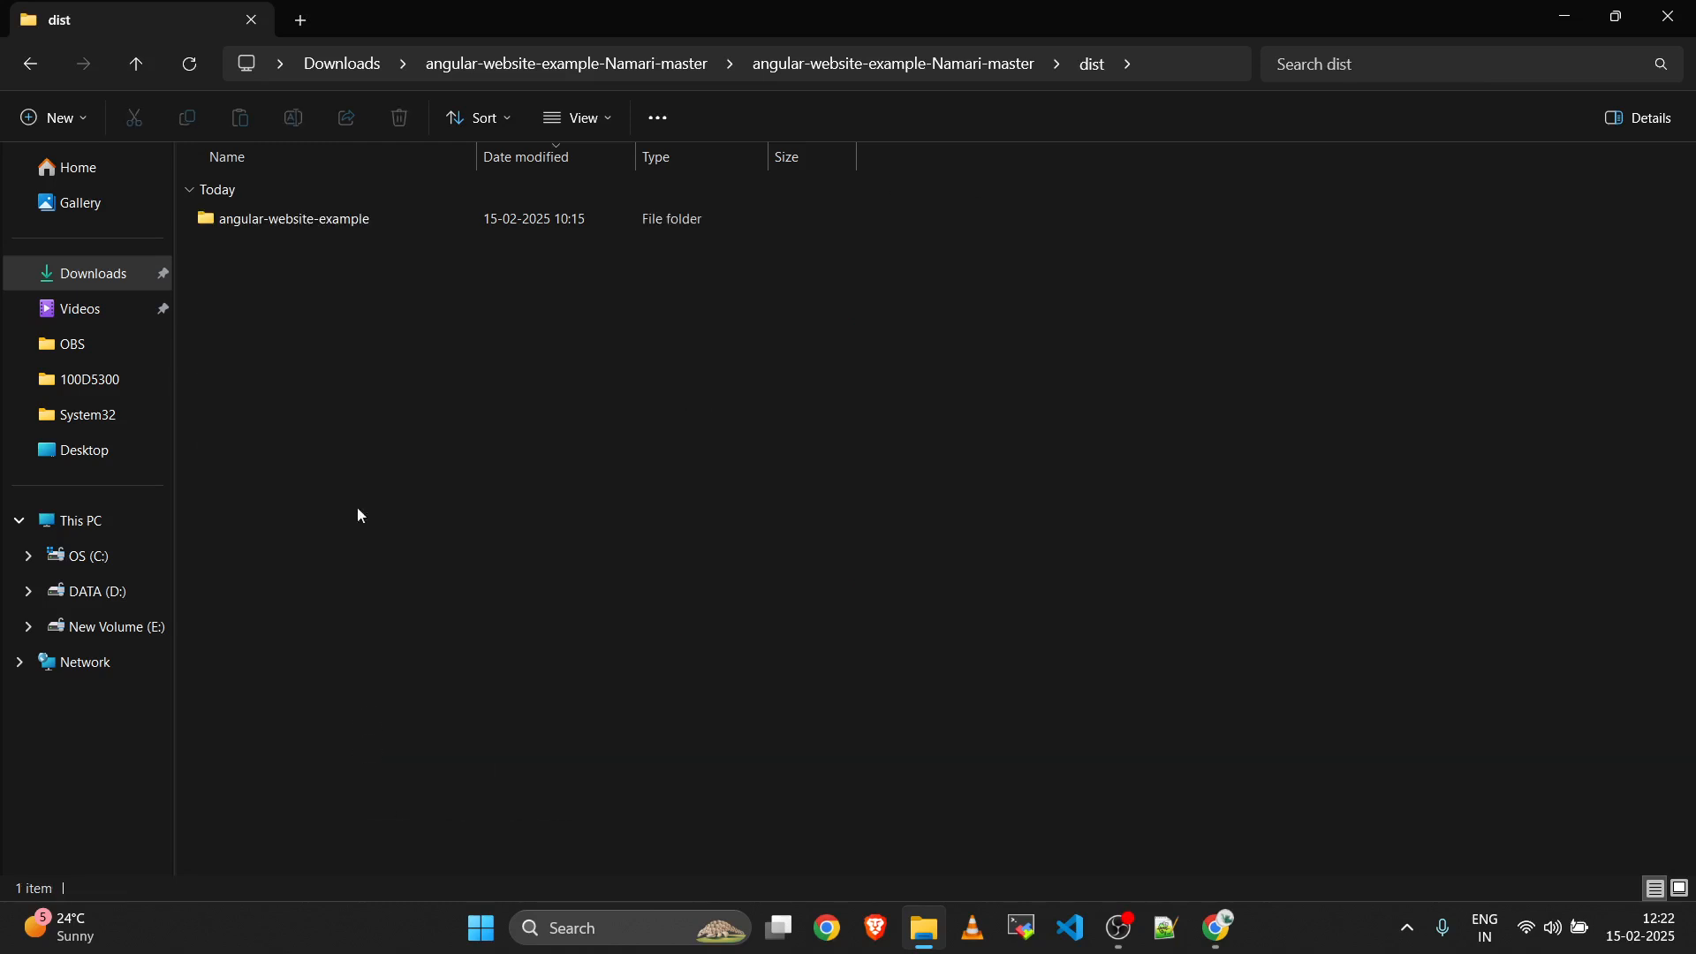
pyautogui.doubleClick(361, 231)
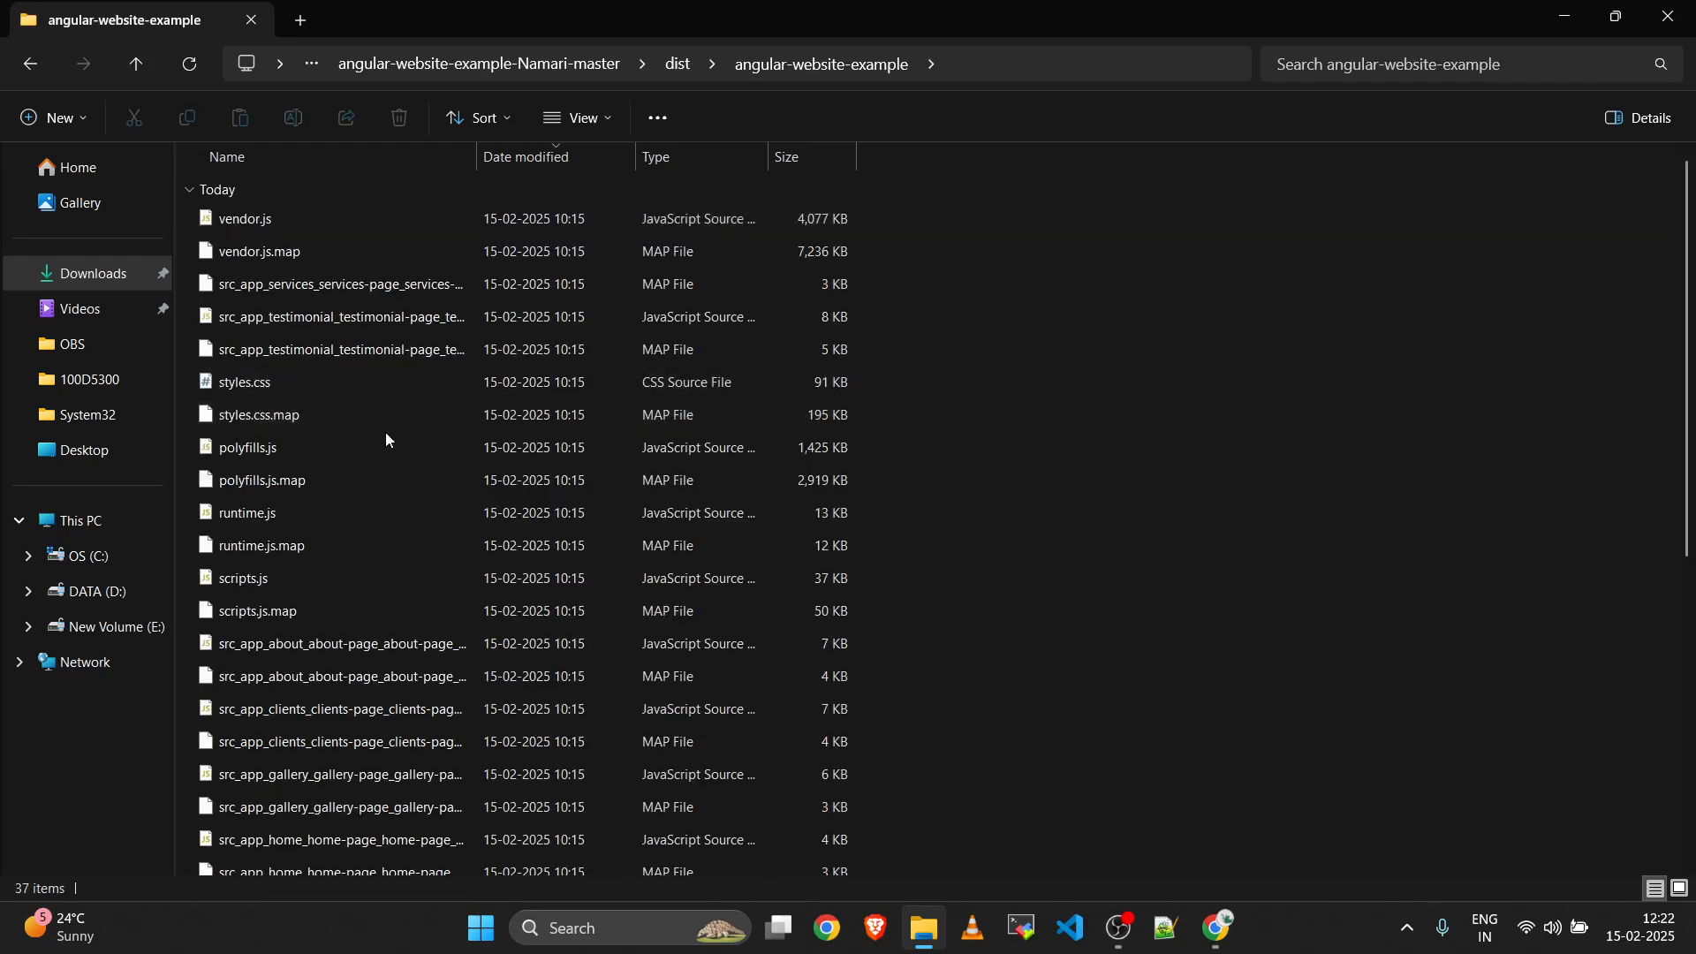
# Look through the website build files and return to the S3 bucket's object list in the browser.
pyautogui.scroll(-5, 785, 394)
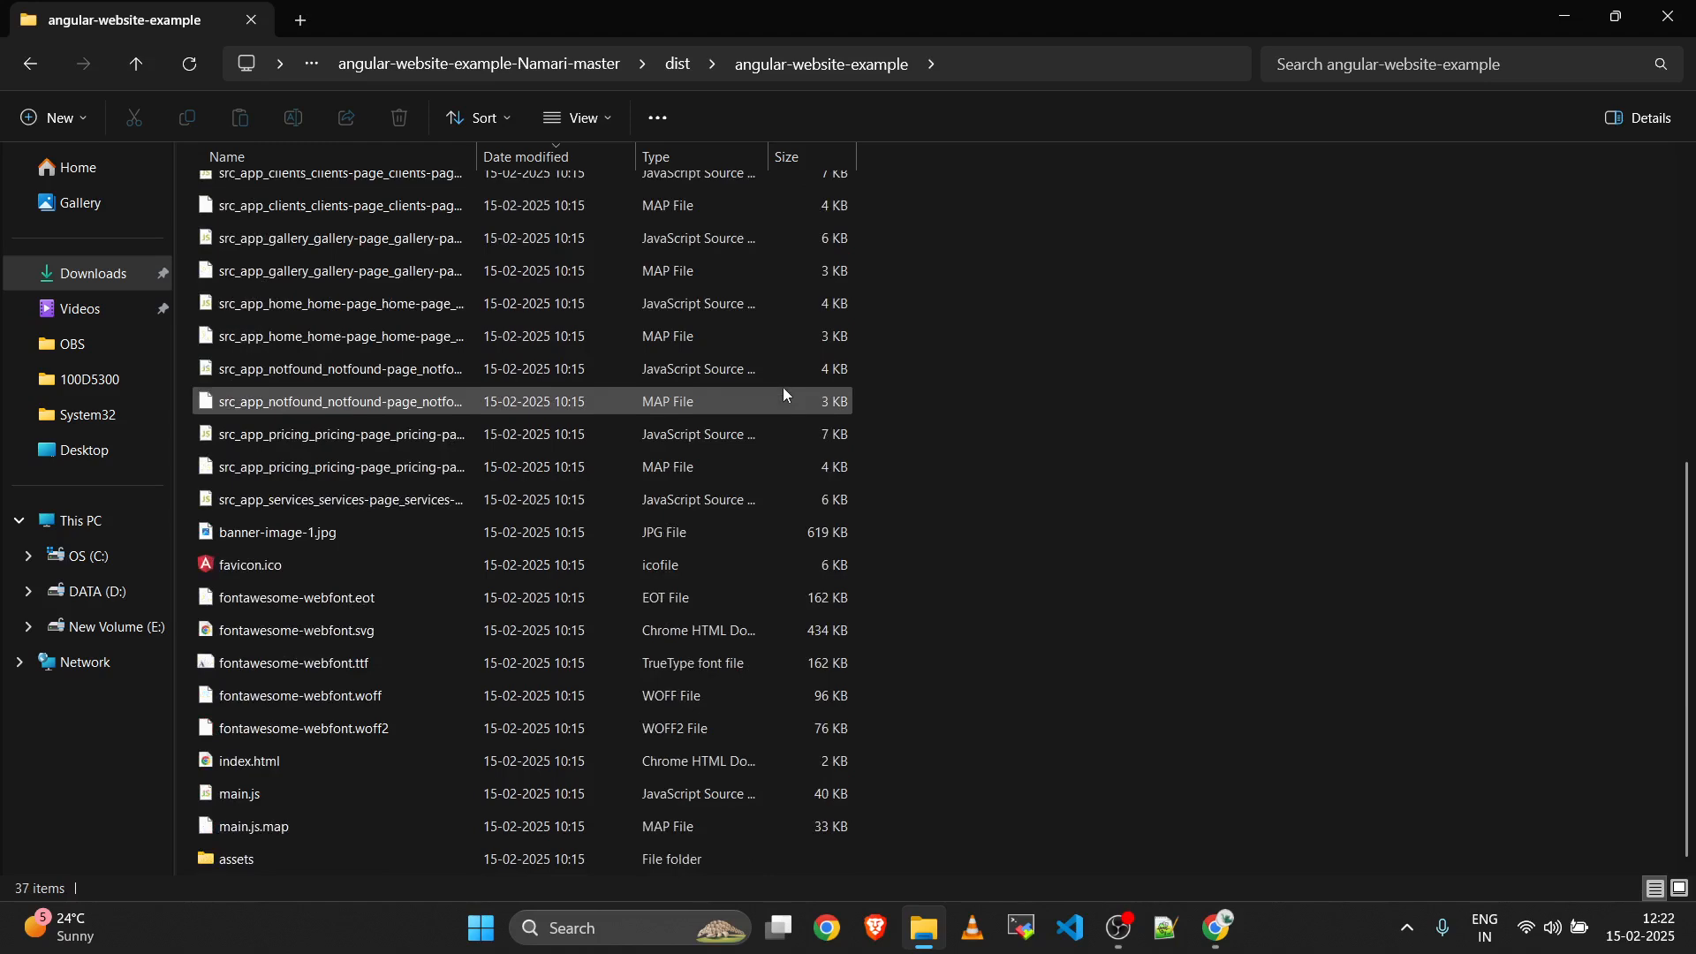
pyautogui.scroll(5, 785, 394)
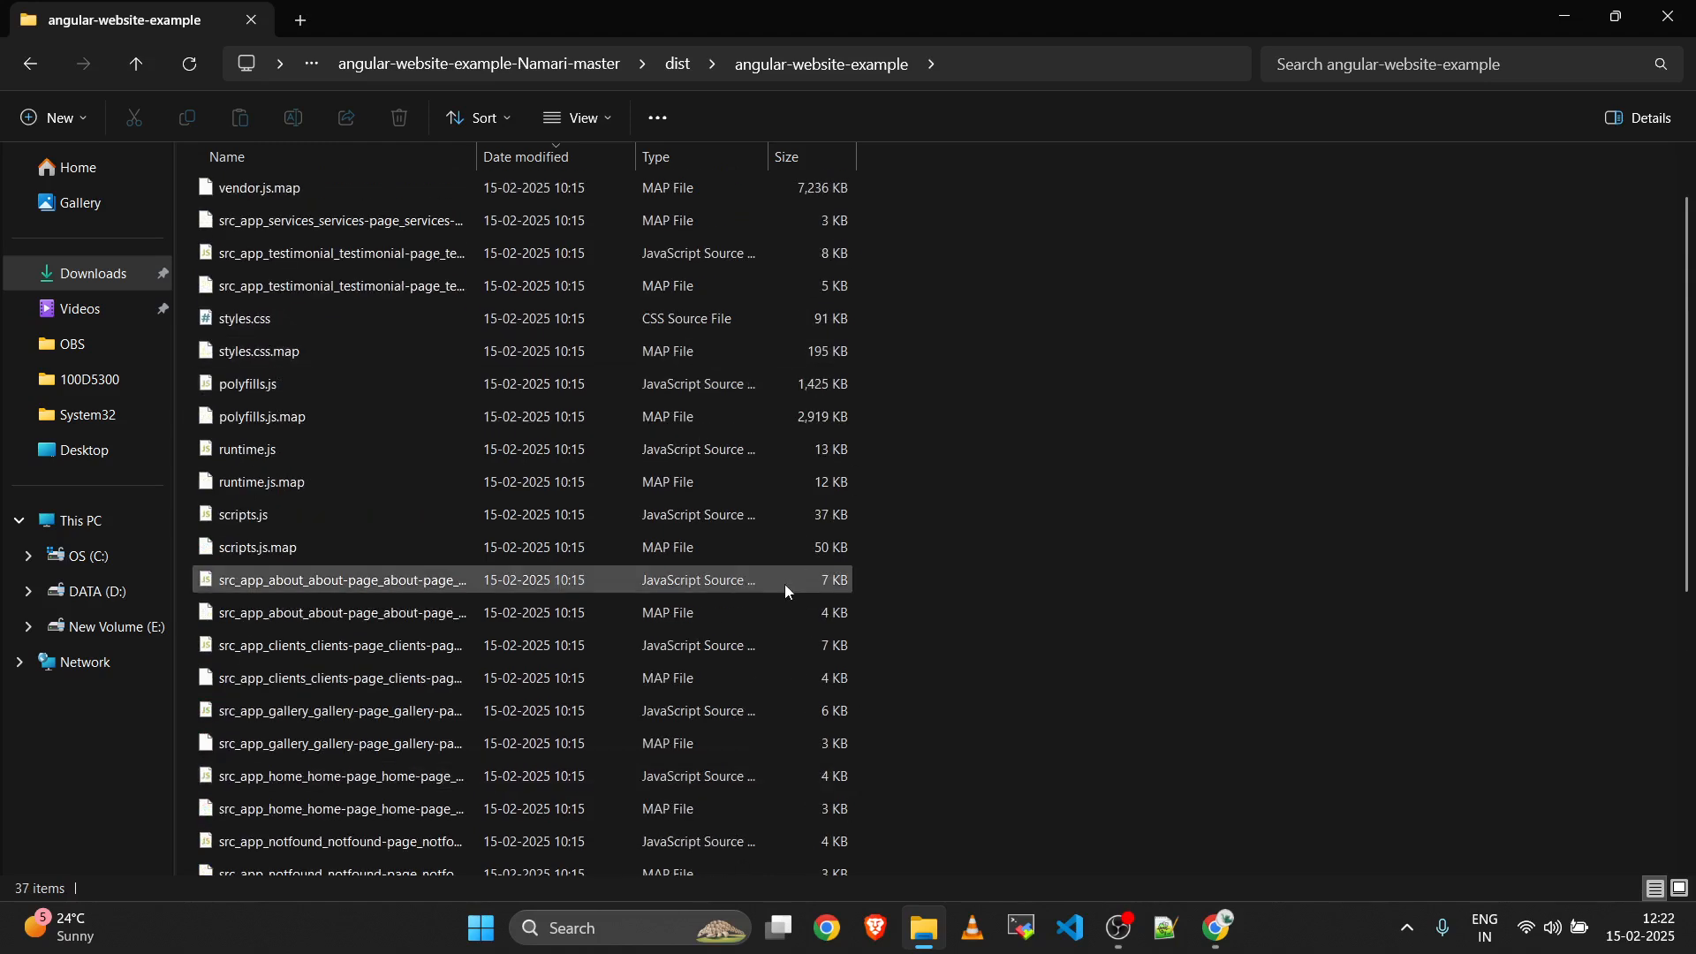
pyautogui.hotkey('alt', 'Tab')
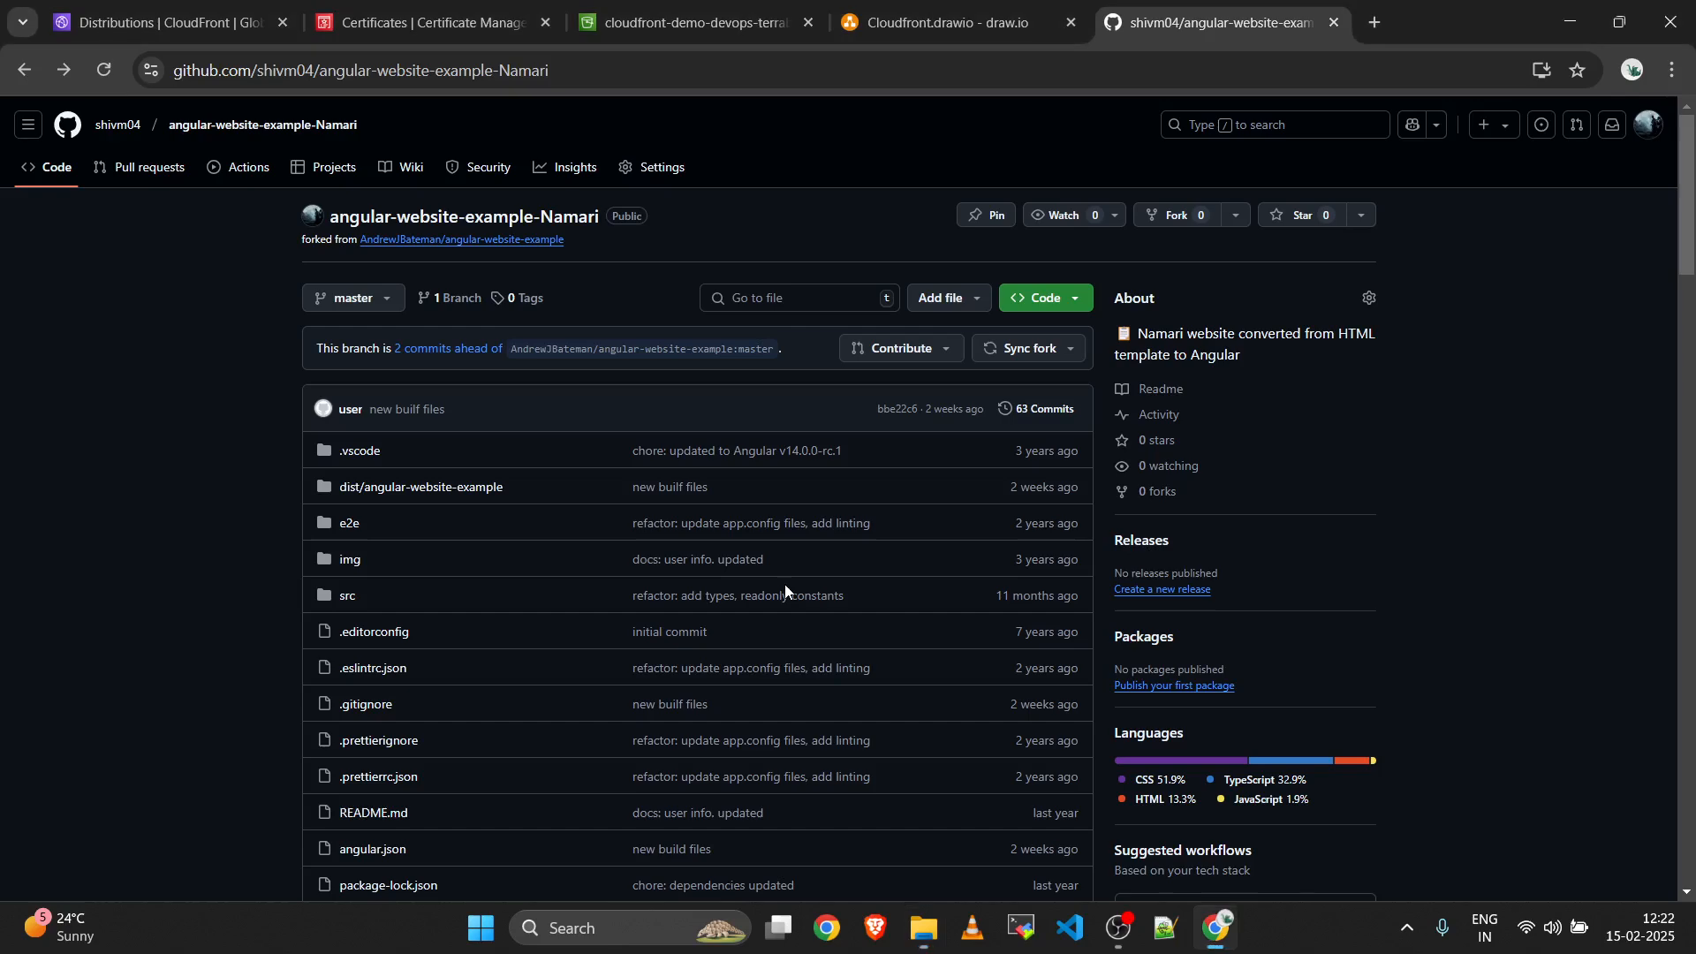
pyautogui.click(686, 25)
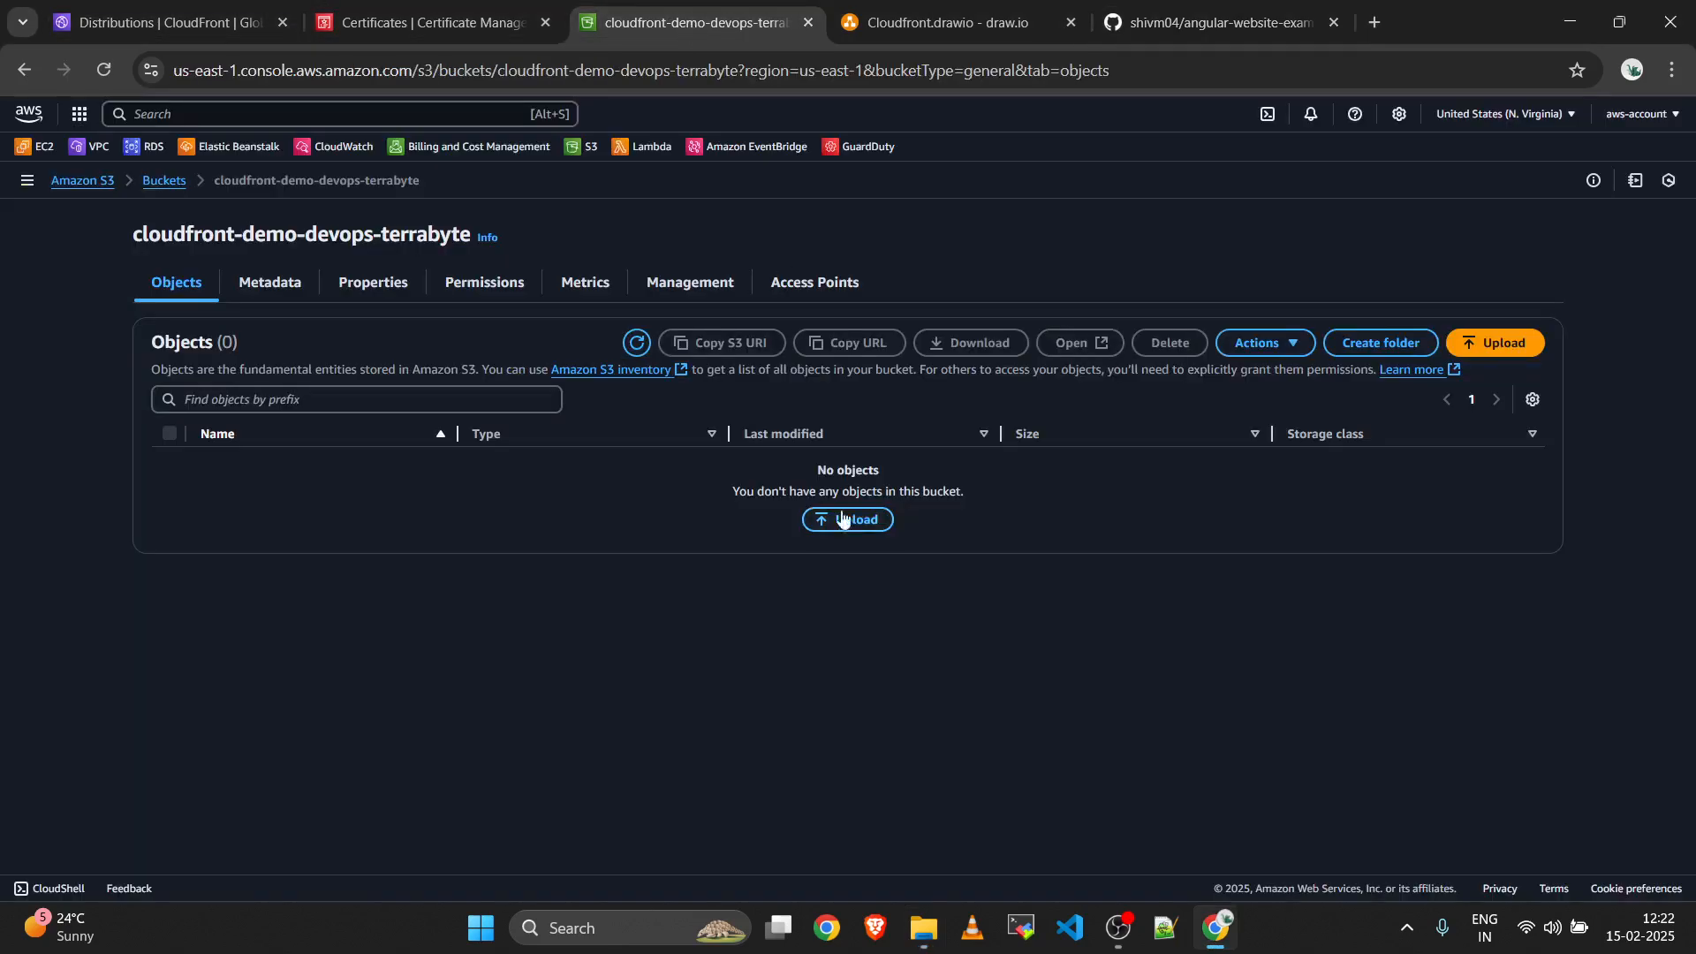
# Start an upload to the bucket and add the assets folder from the downloaded project's dist/angular-website-example folder.
pyautogui.click(1525, 342)
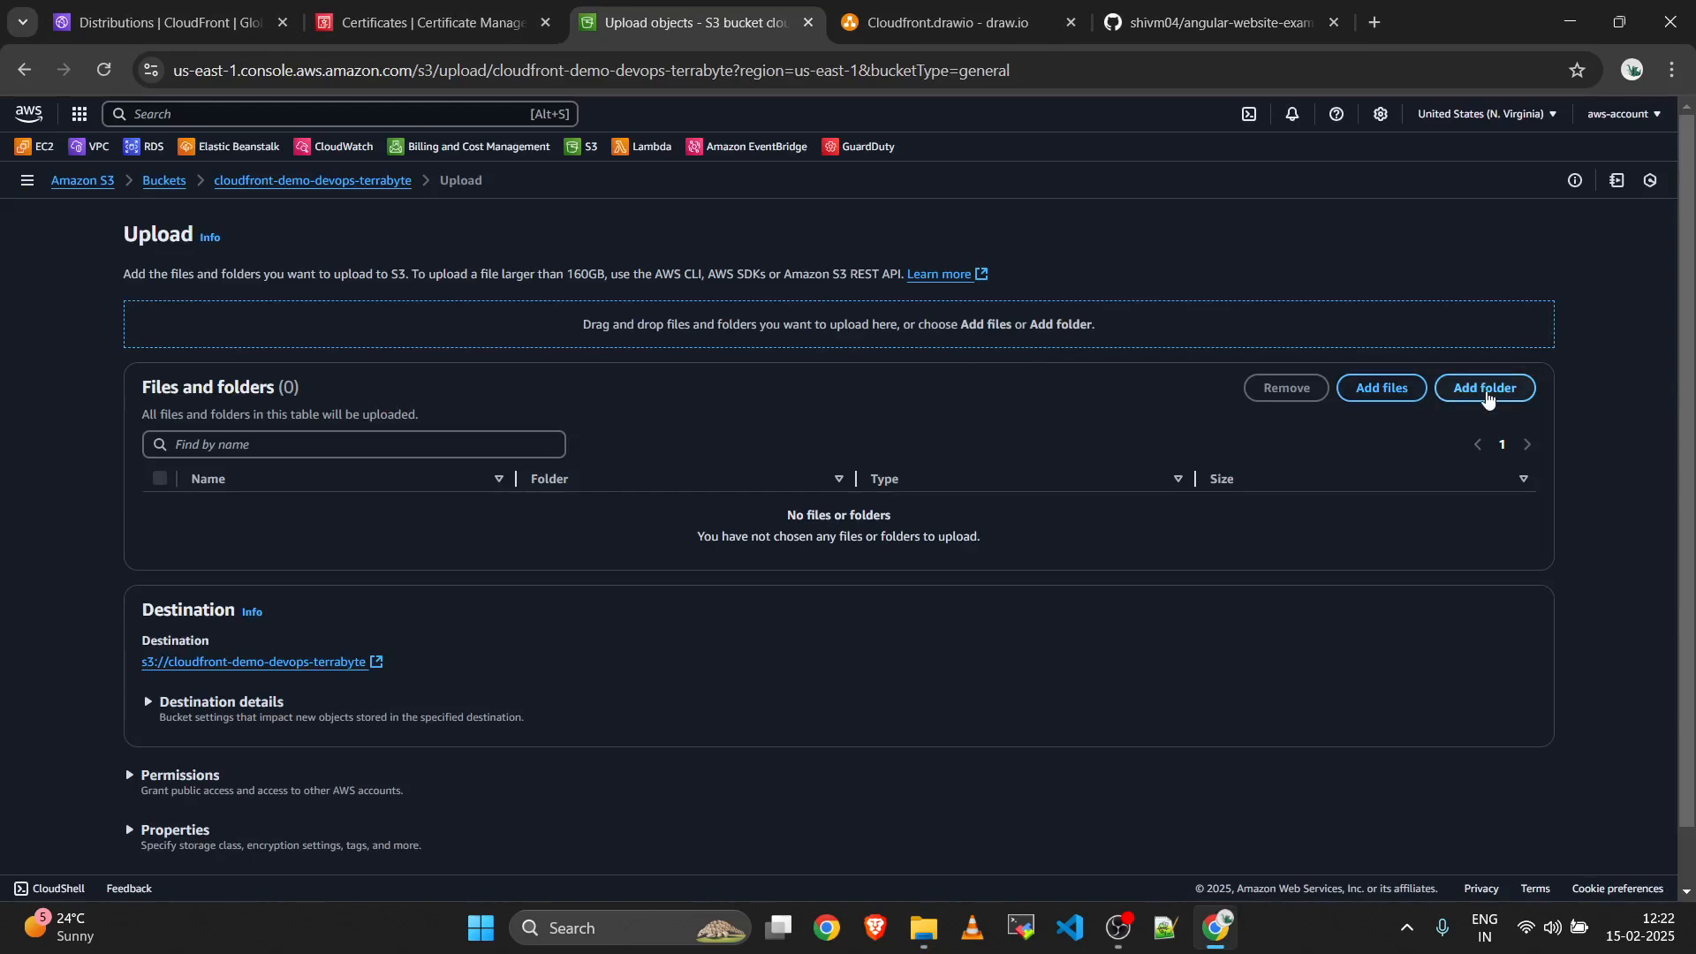
pyautogui.click(1488, 395)
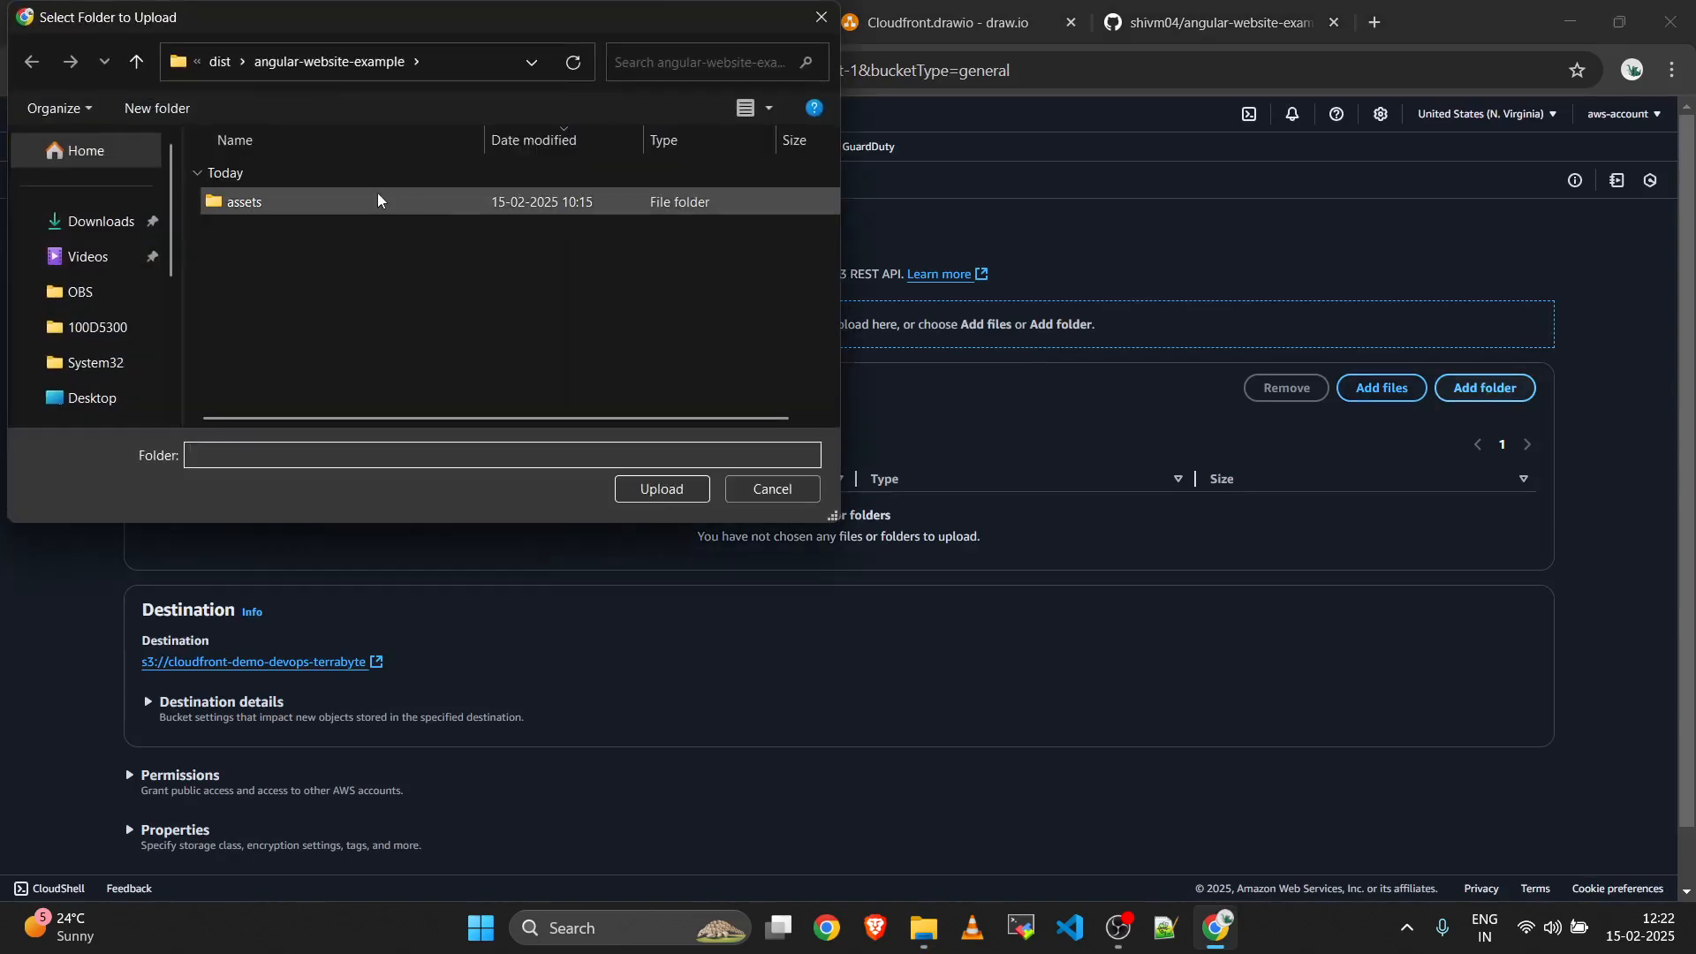
pyautogui.click(379, 202)
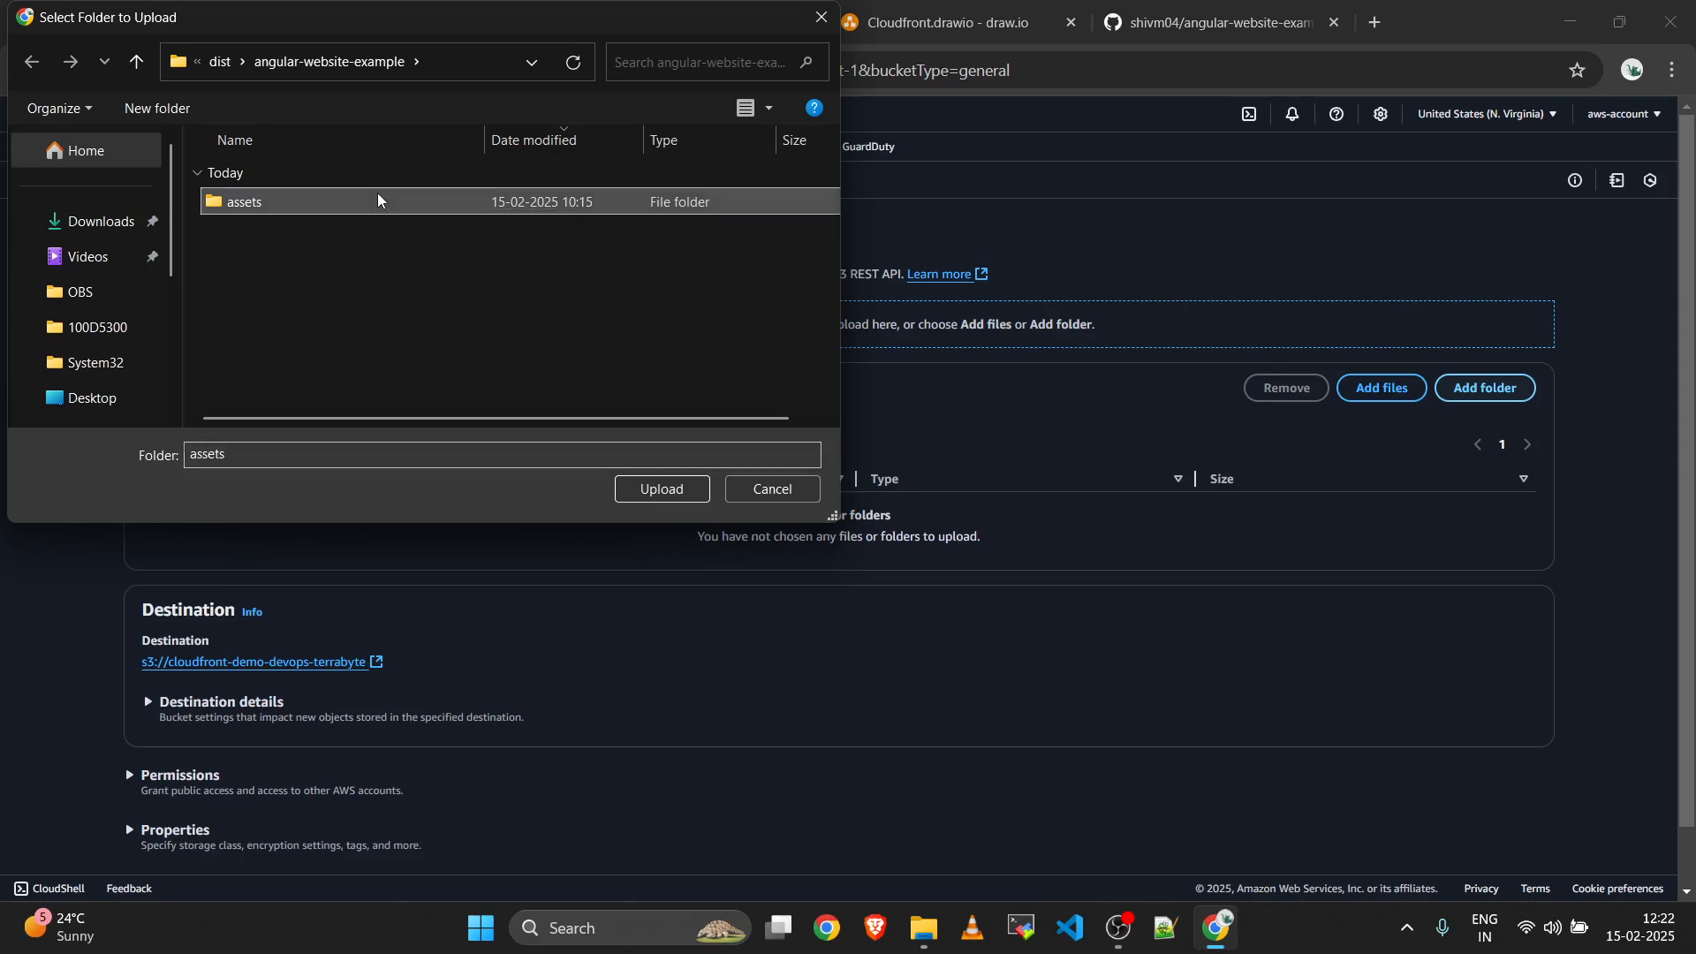
pyautogui.click(88, 221)
pyautogui.doubleClick(284, 203)
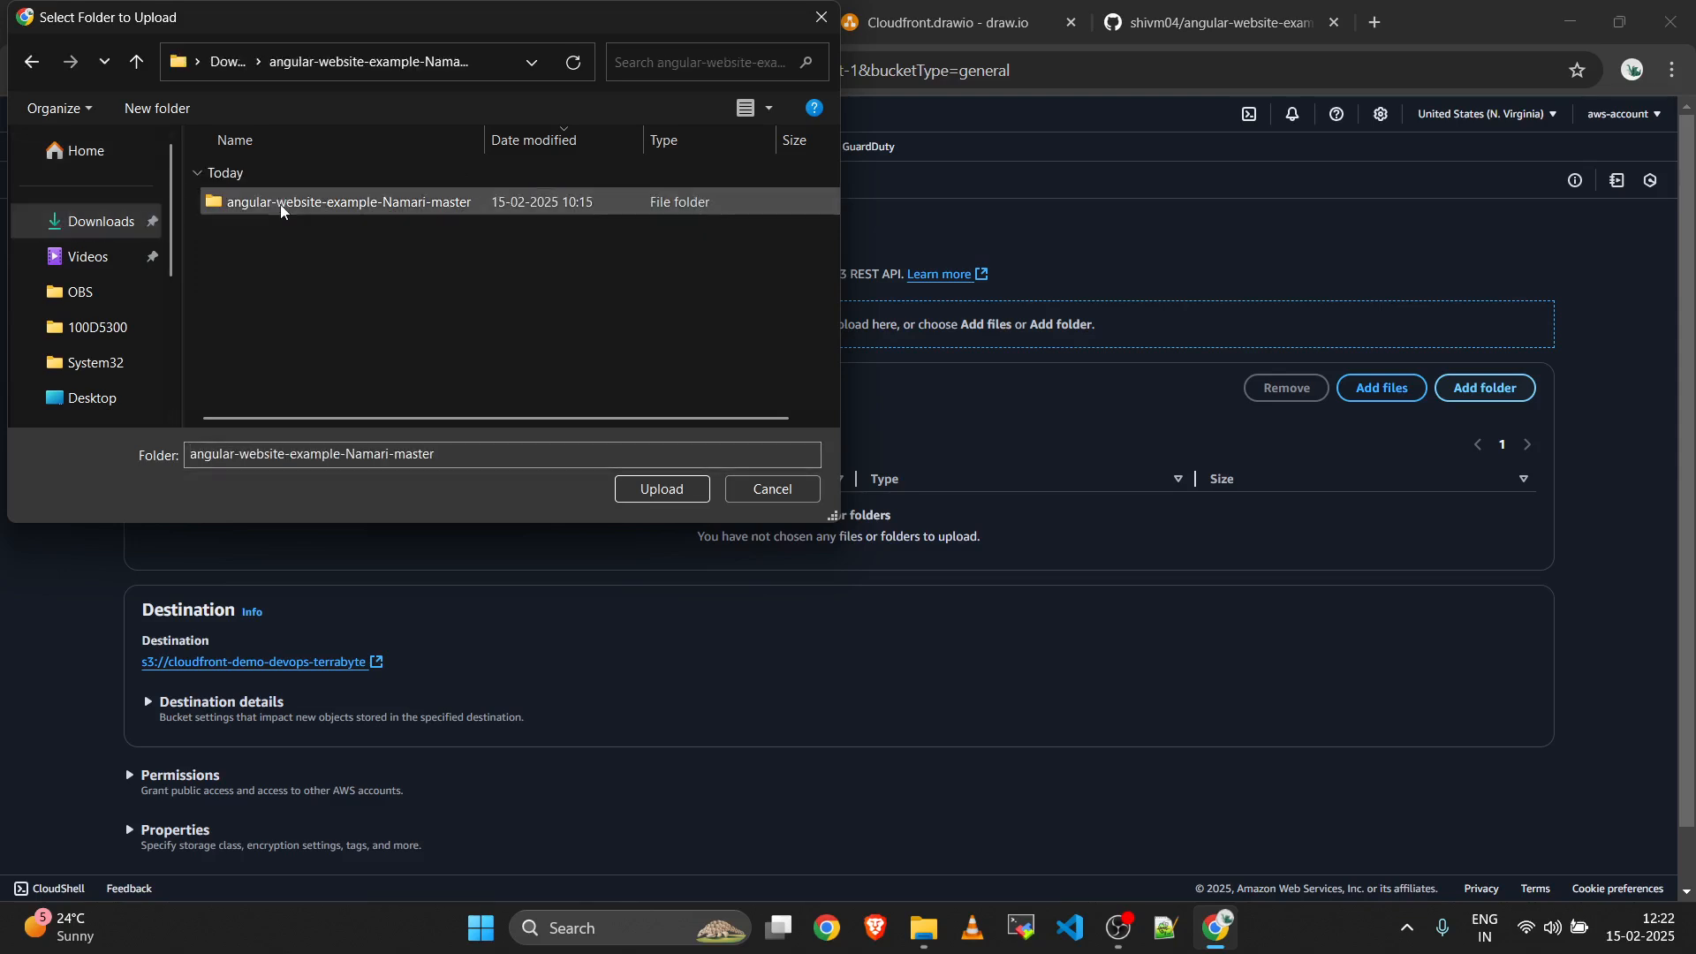
pyautogui.doubleClick(336, 201)
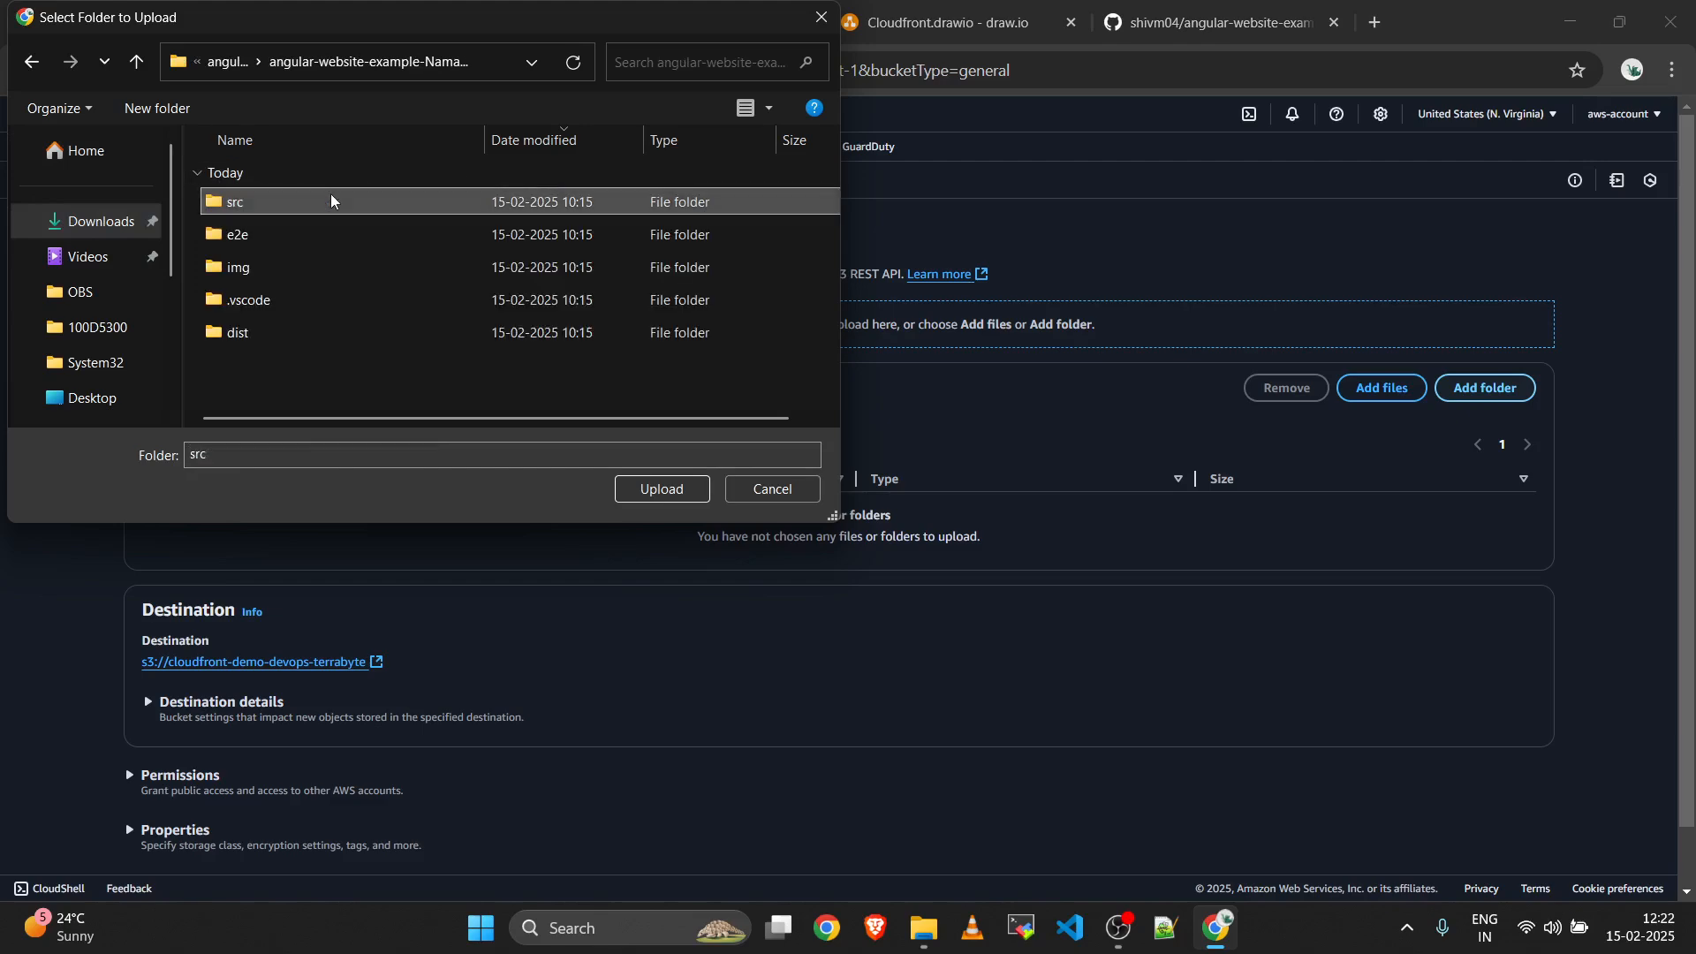
pyautogui.doubleClick(280, 336)
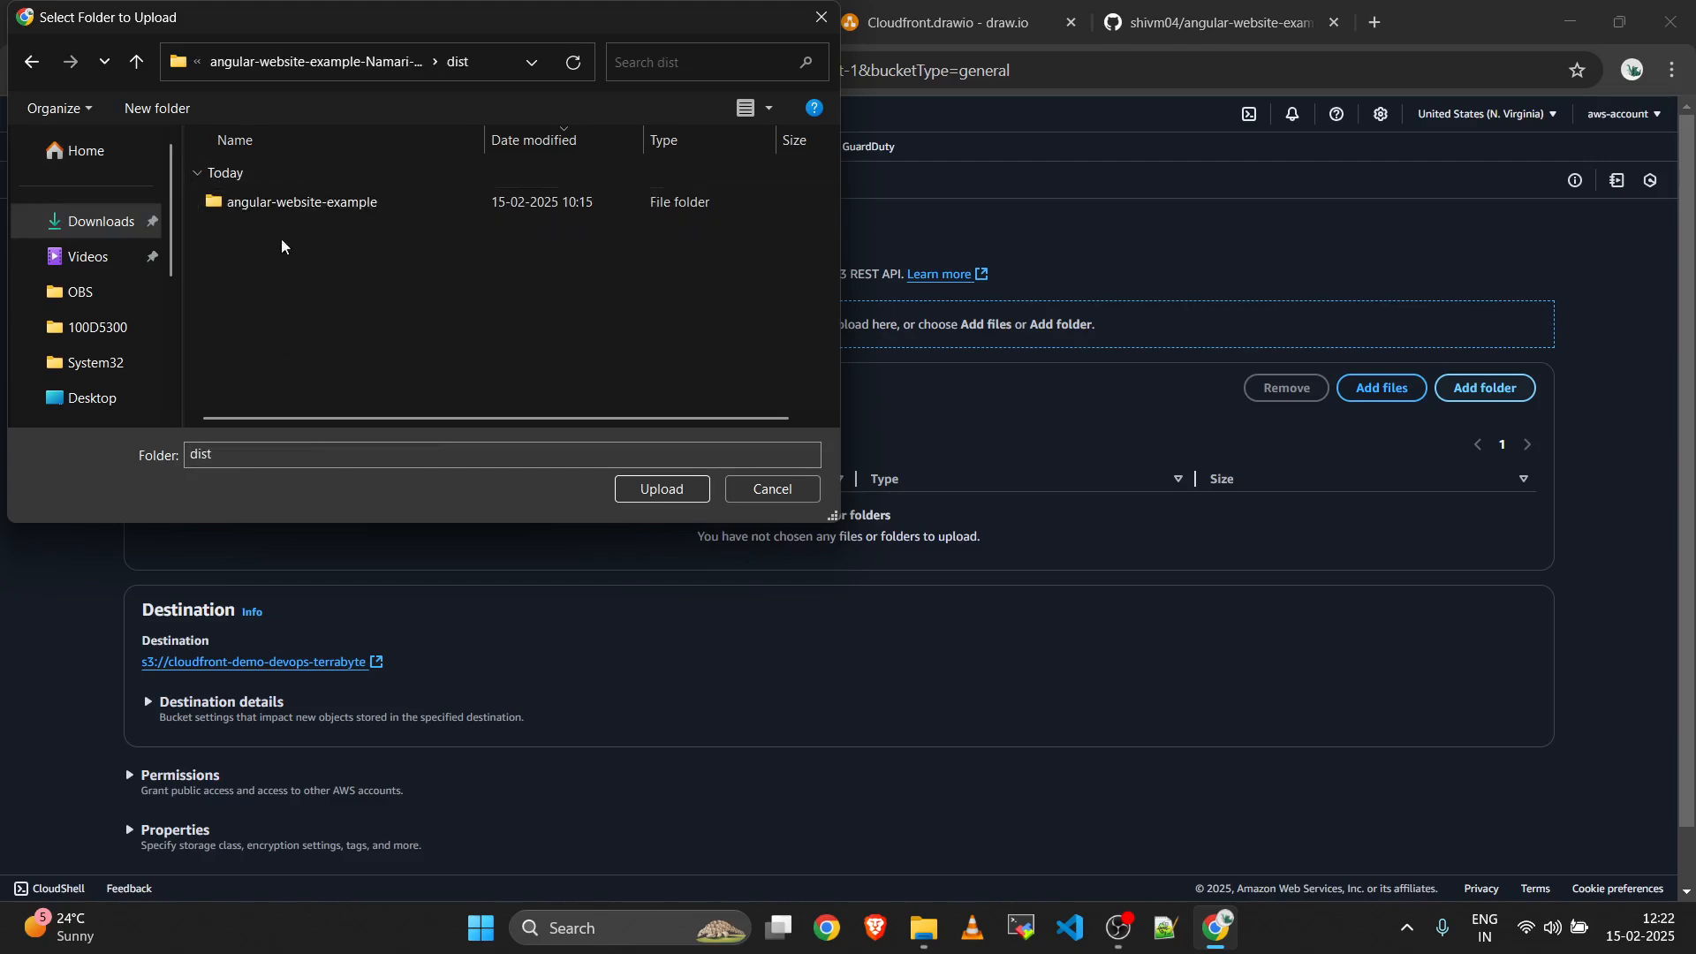
pyautogui.doubleClick(289, 216)
pyautogui.click(314, 205)
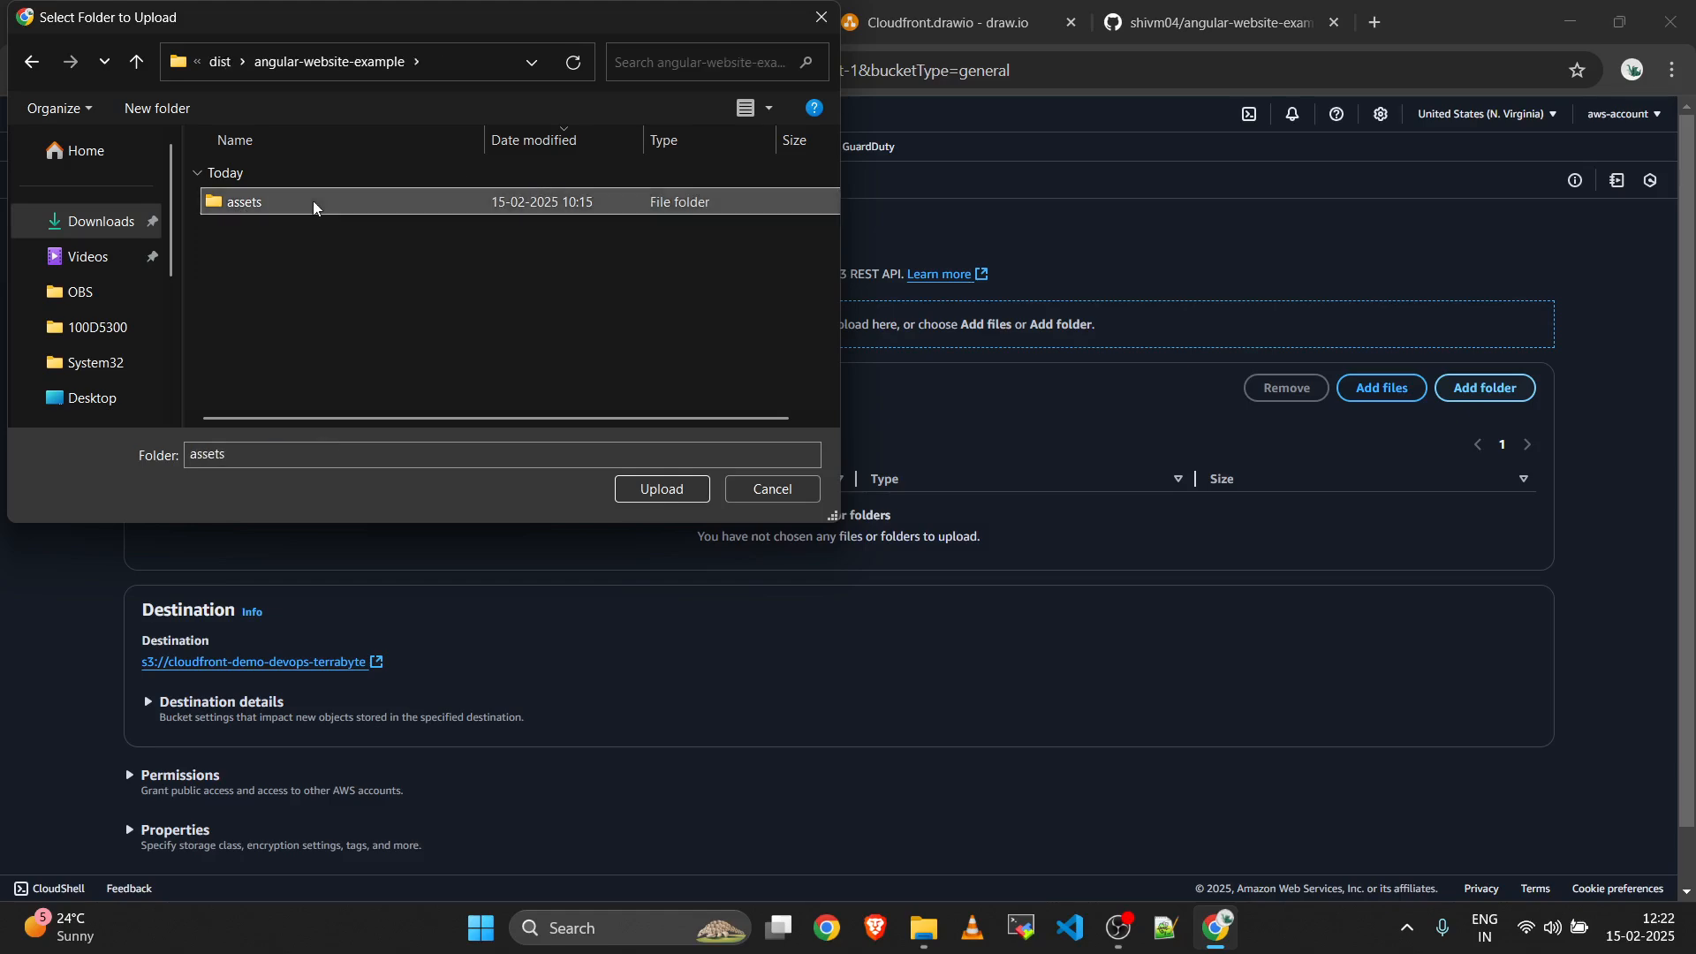
pyautogui.click(684, 487)
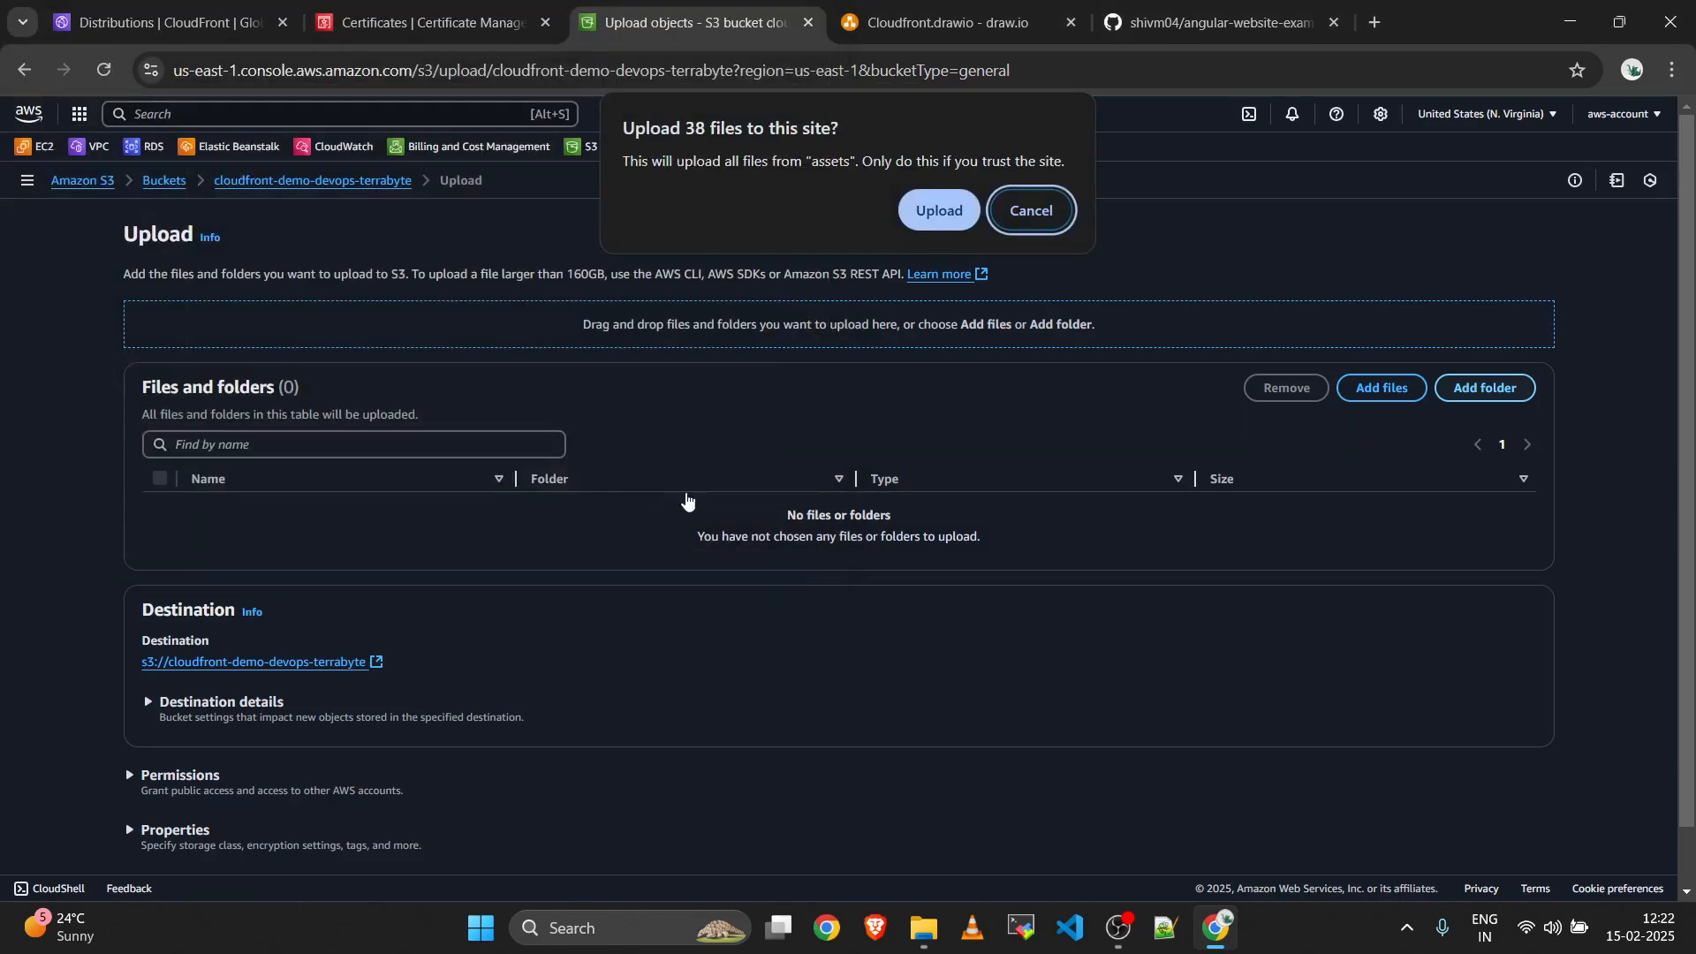
pyautogui.click(938, 210)
# Upload the queued assets folder to the bucket, check the files' upload status and close the status page.
pyautogui.scroll(-5, 1084, 526)
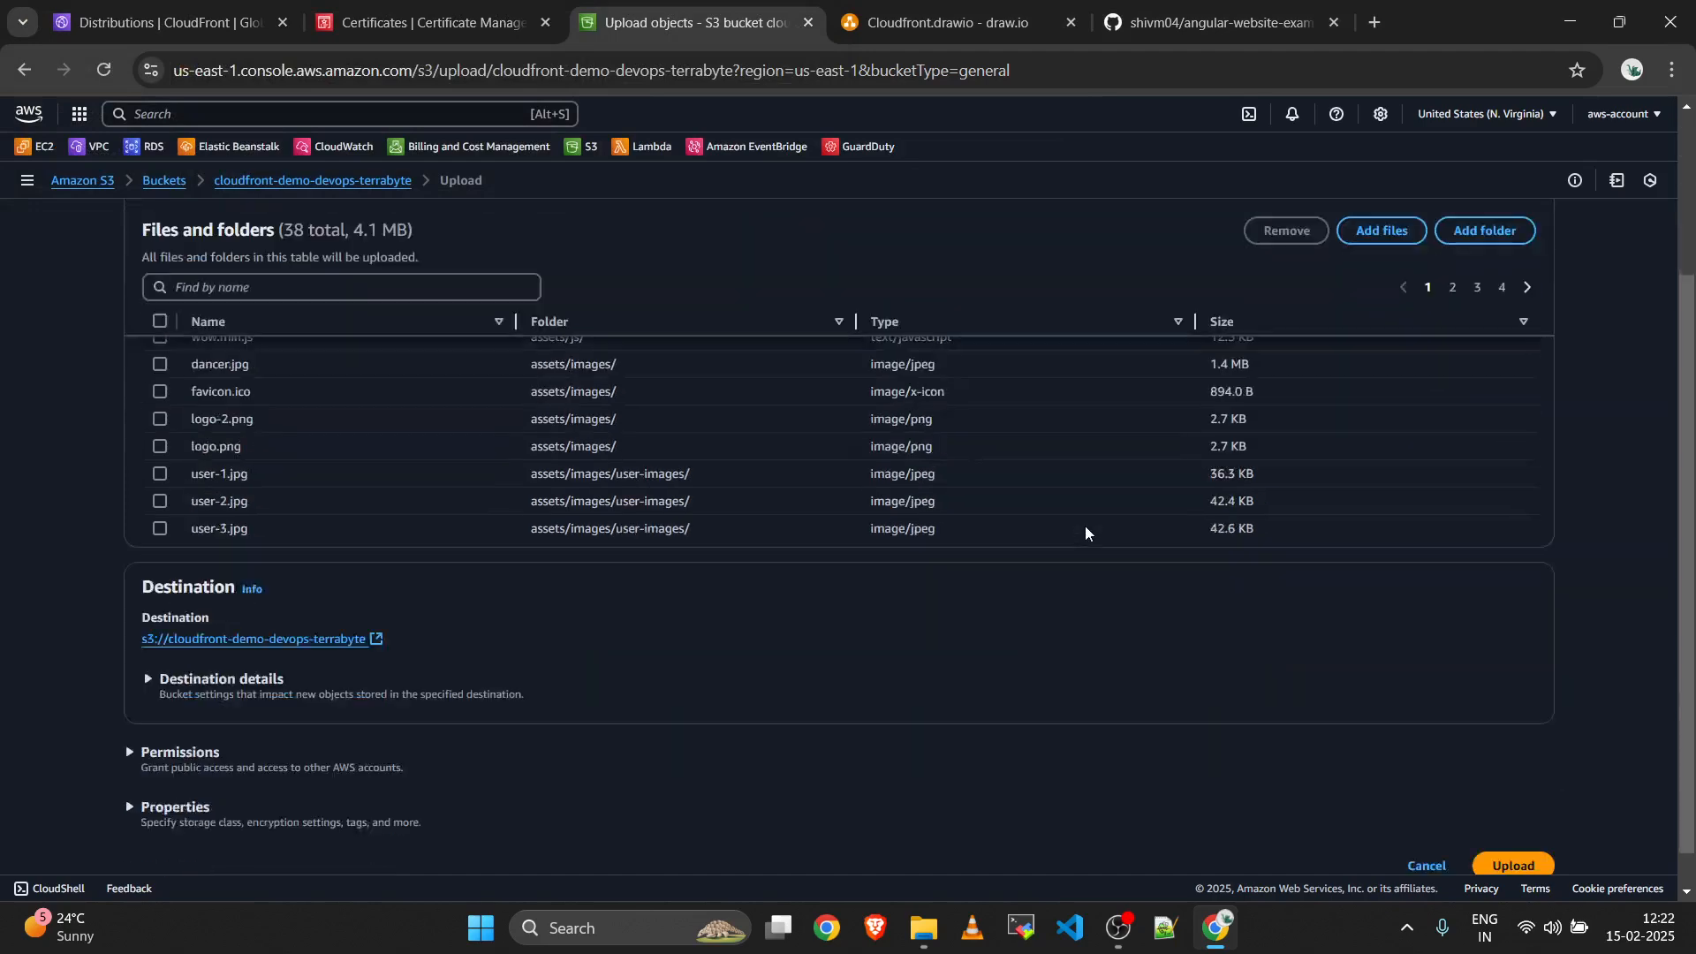
pyautogui.click(1508, 823)
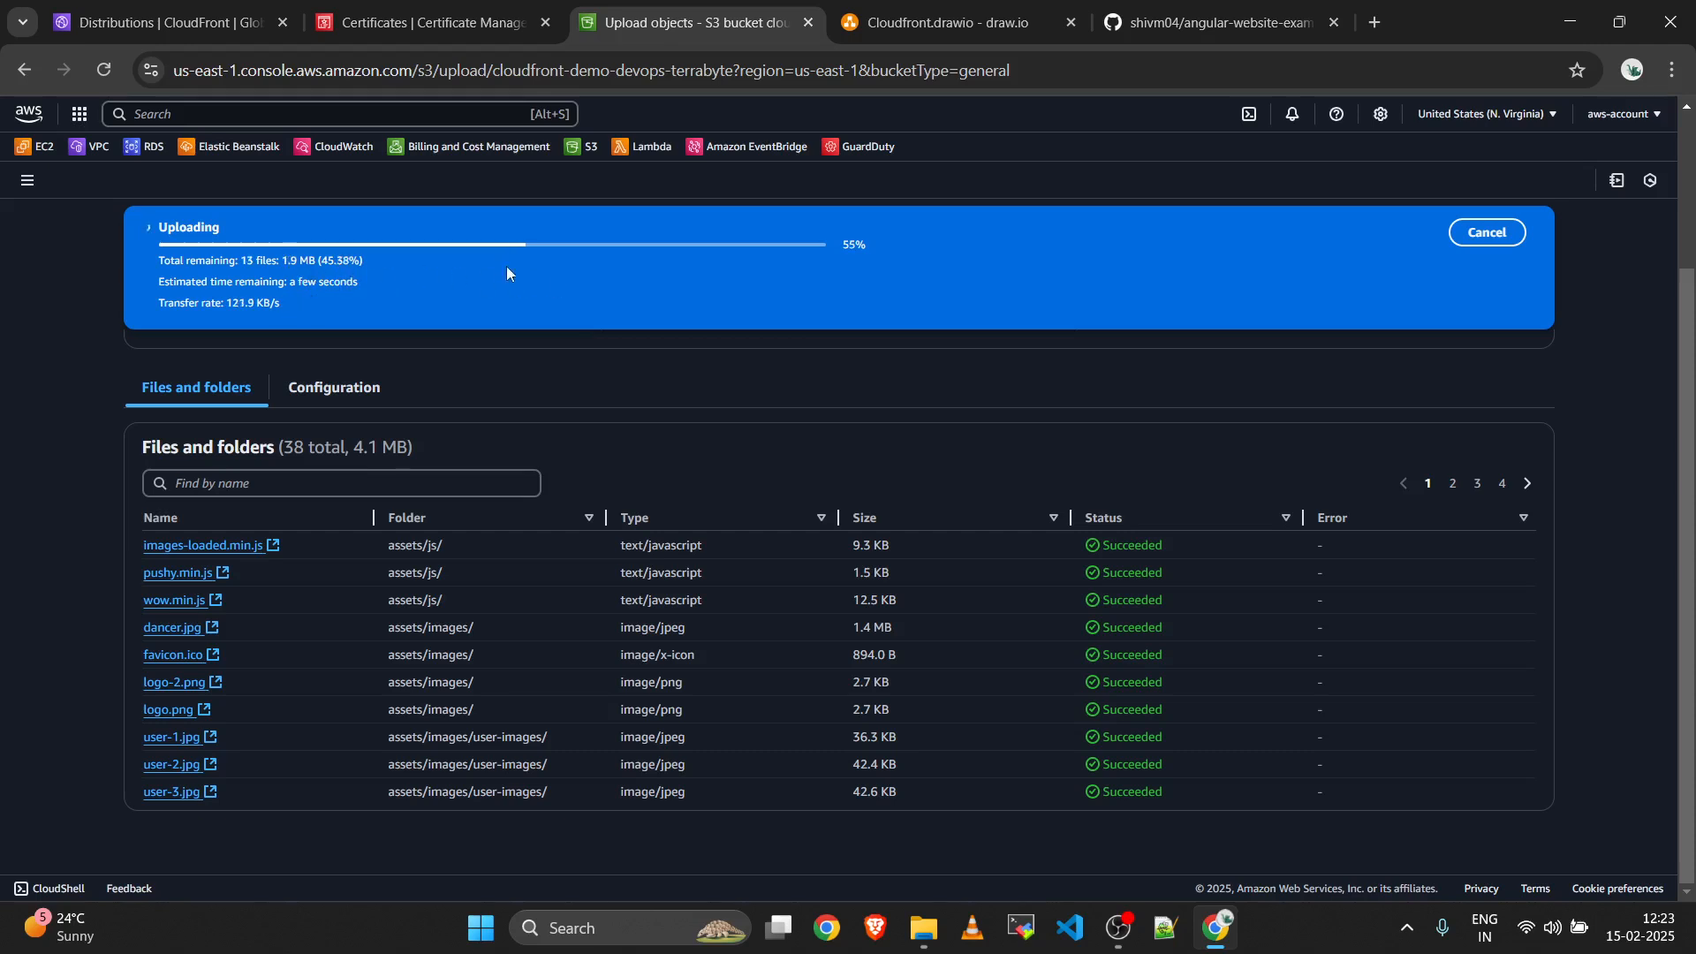
pyautogui.click(1502, 483)
pyautogui.click(1453, 538)
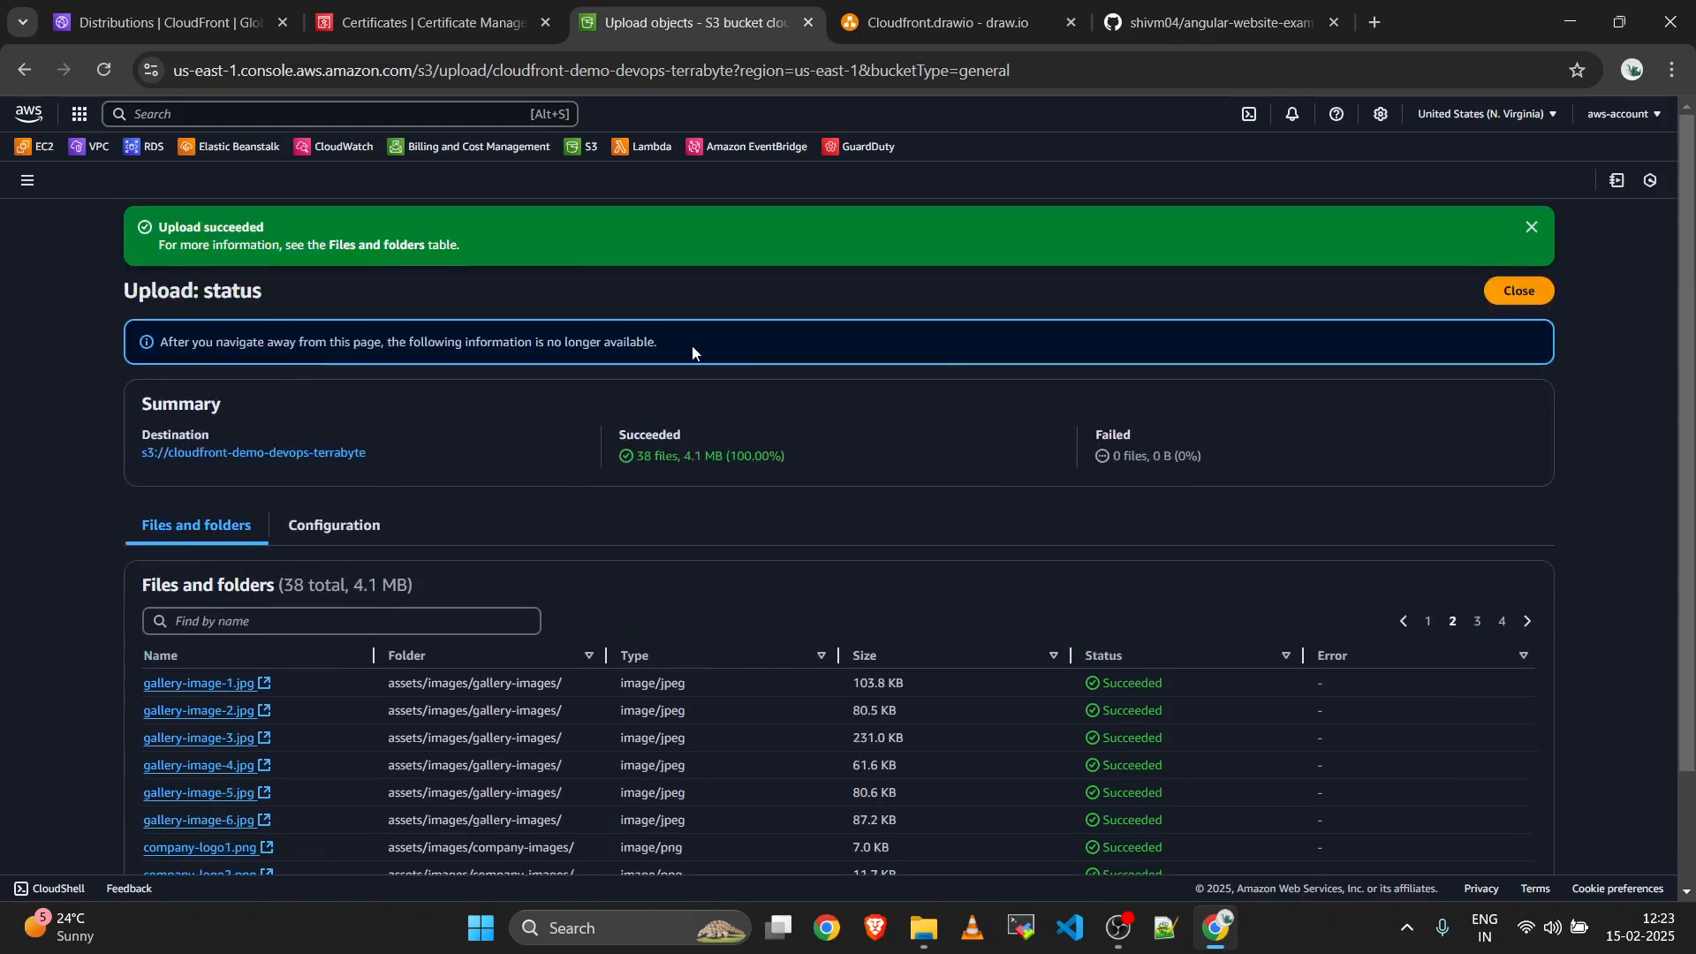
pyautogui.click(1523, 293)
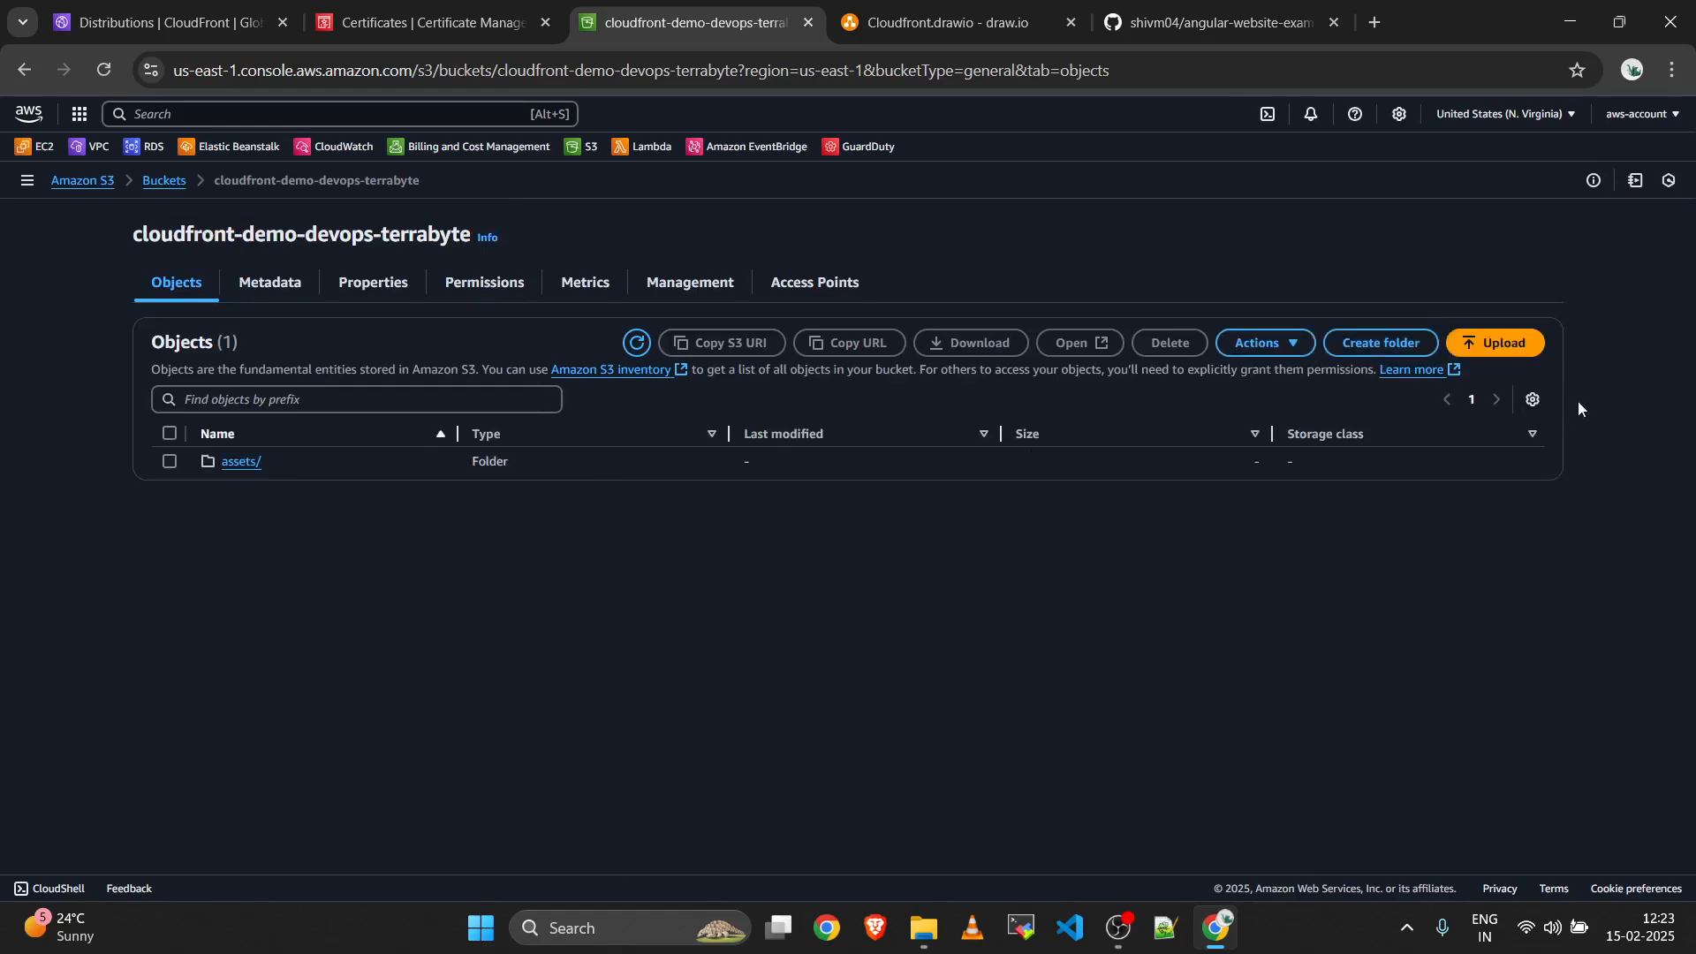
# Upload all files from the dist/angular-website-example folder, without the assets folder, to the root of the bucket.
pyautogui.click(1514, 346)
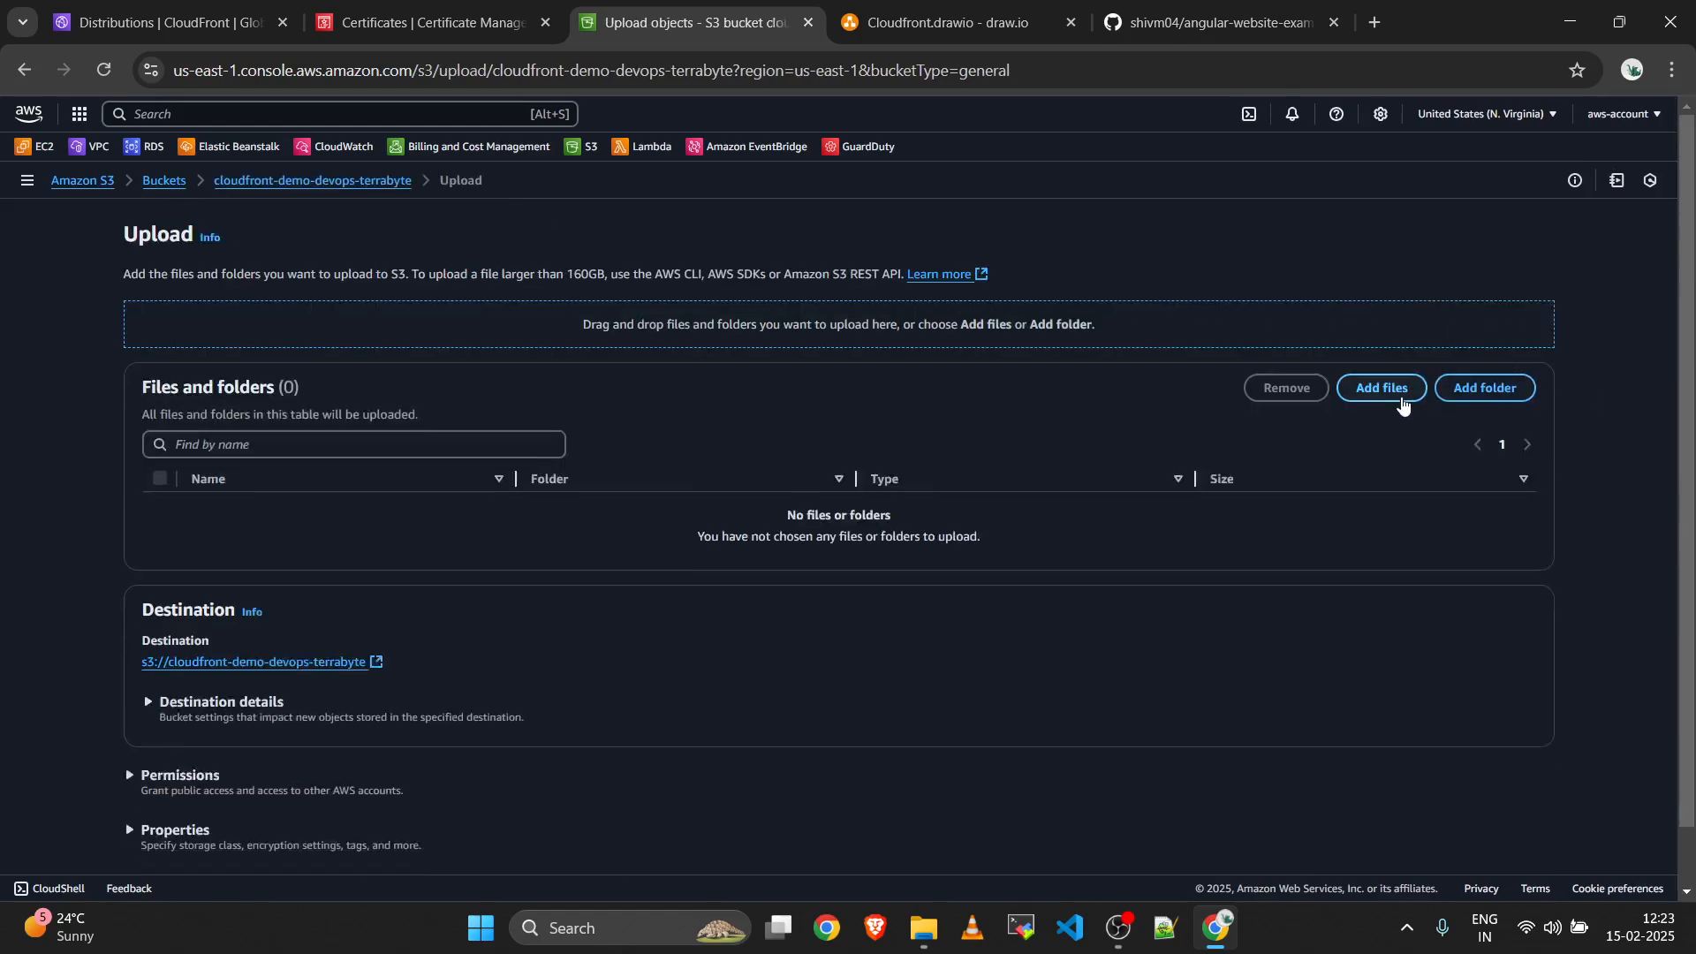
pyautogui.click(1401, 396)
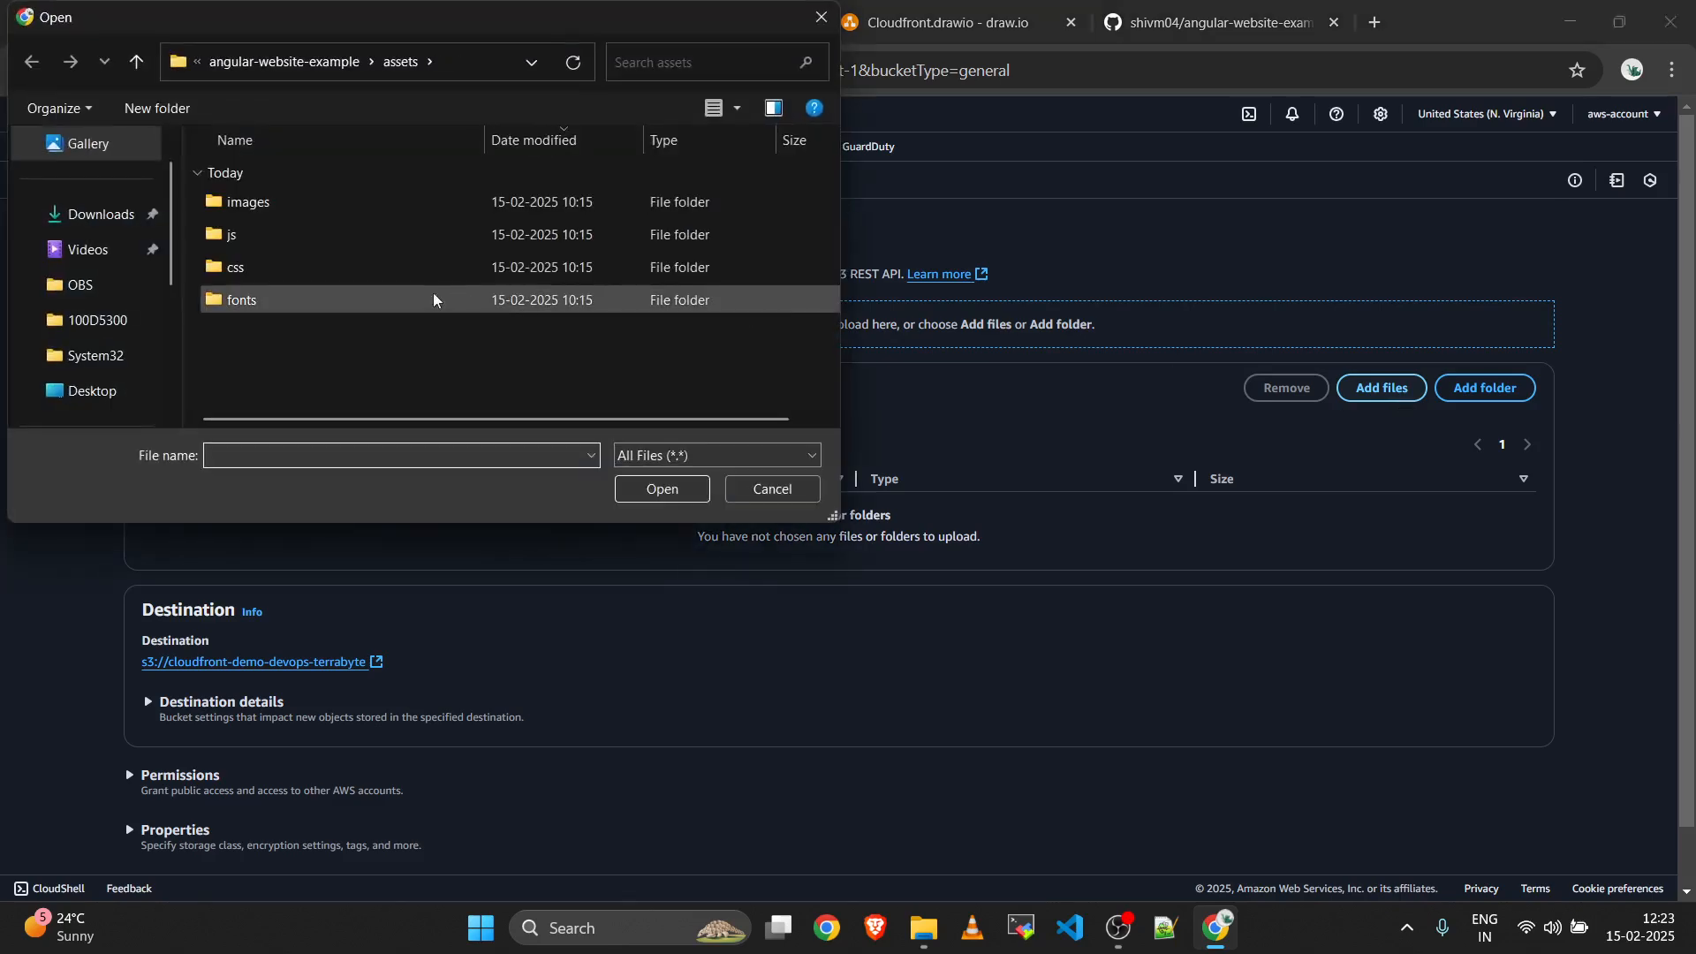
pyautogui.click(301, 67)
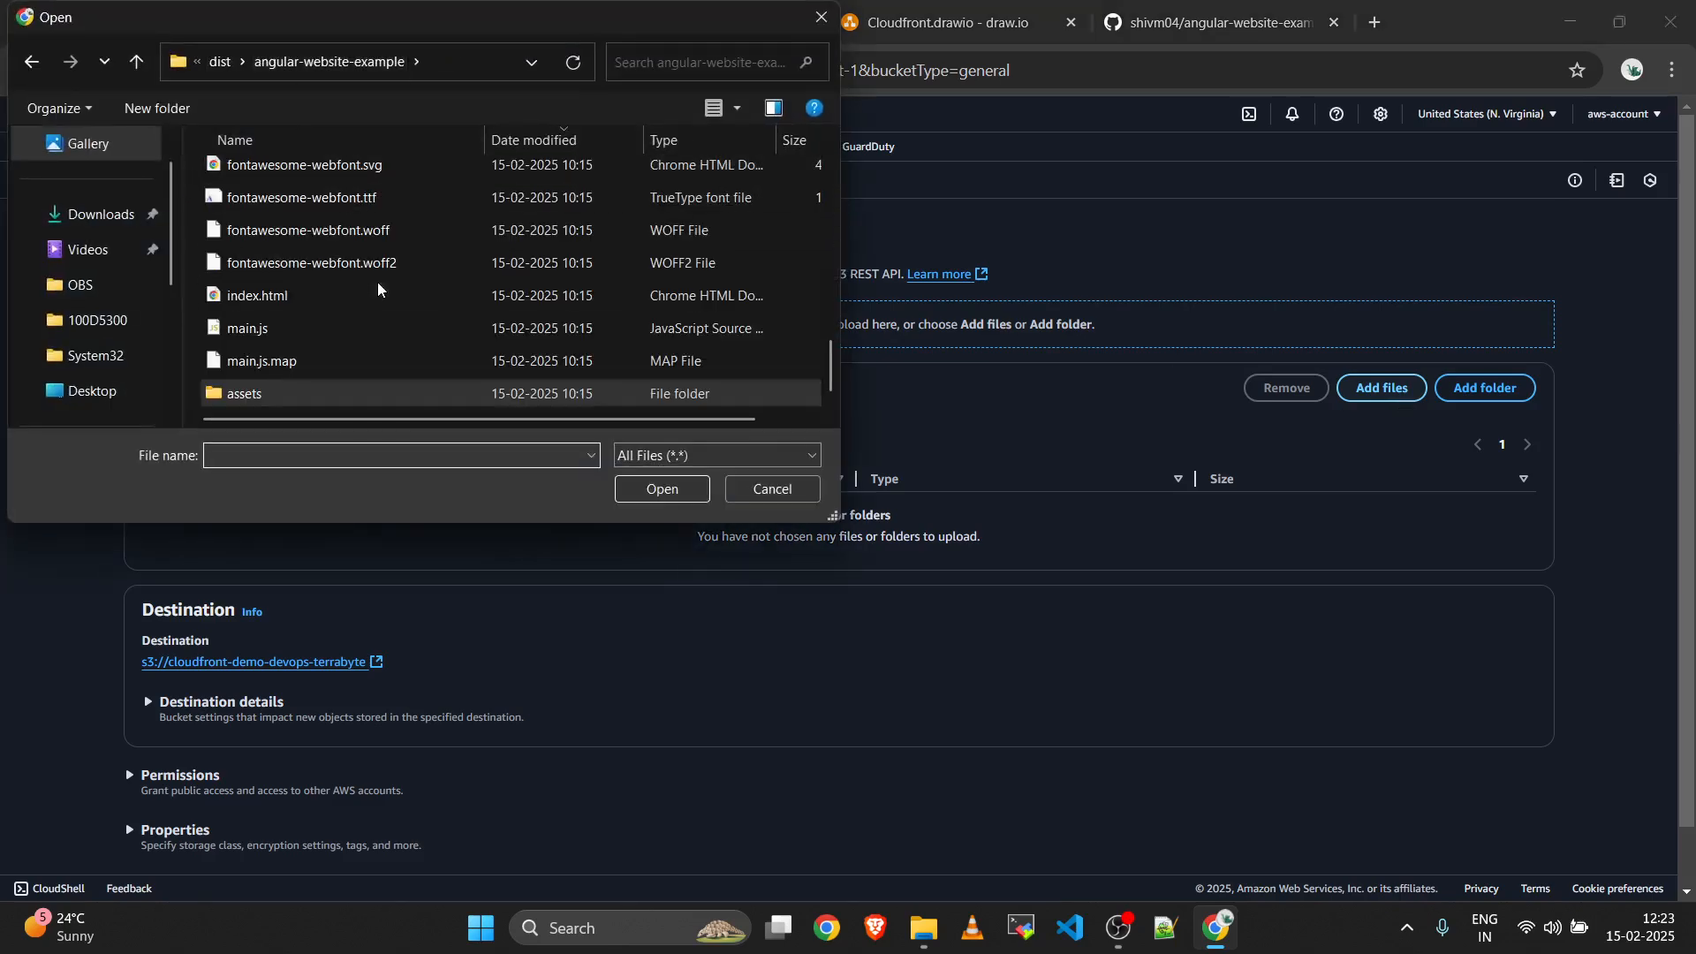
pyautogui.scroll(8, 464, 311)
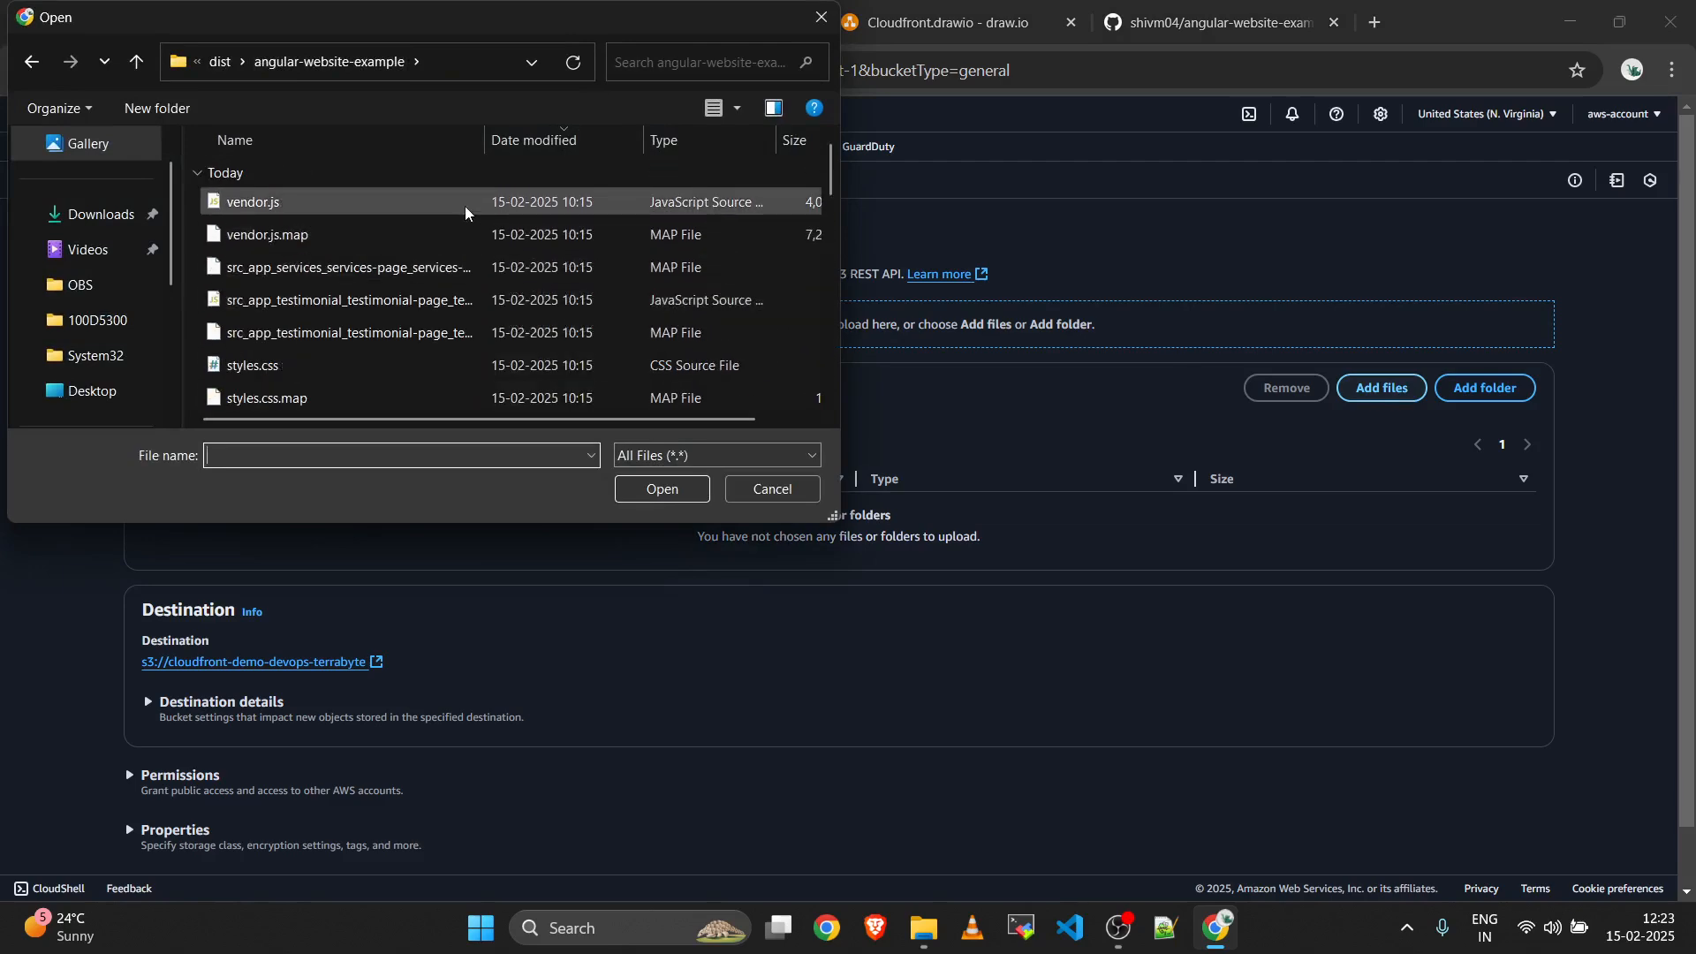
pyautogui.click(465, 203)
pyautogui.hotkey('ctrl', 'a')
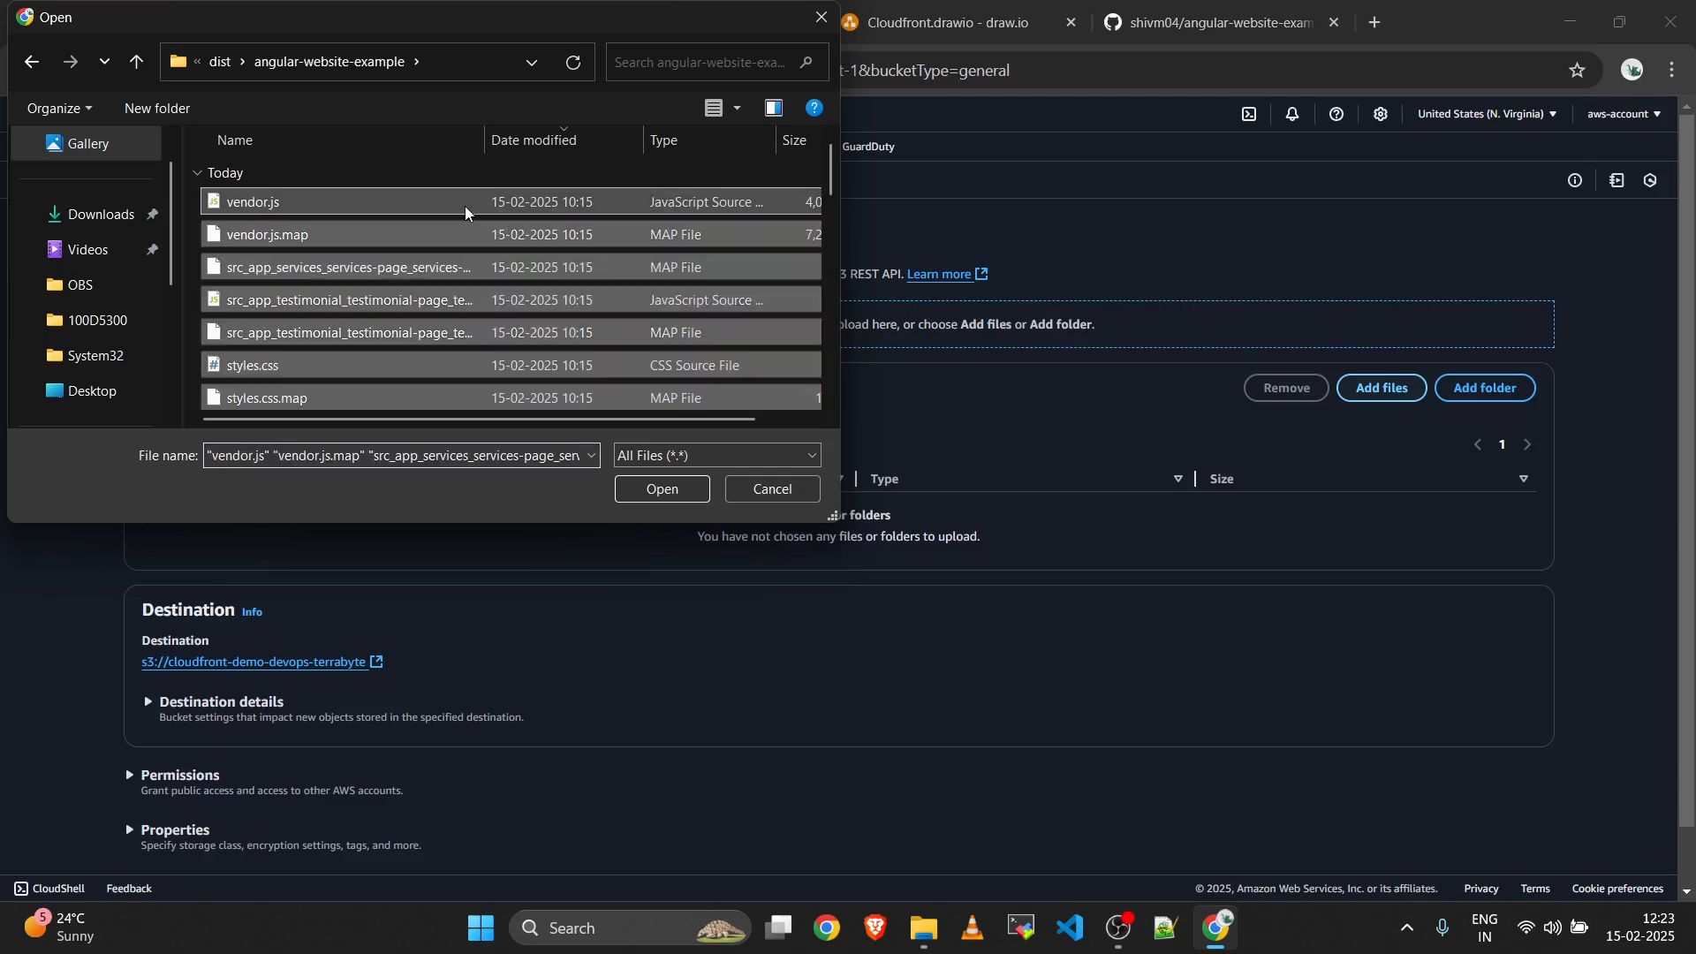
pyautogui.moveTo(831, 169); pyautogui.dragTo(840, 414)
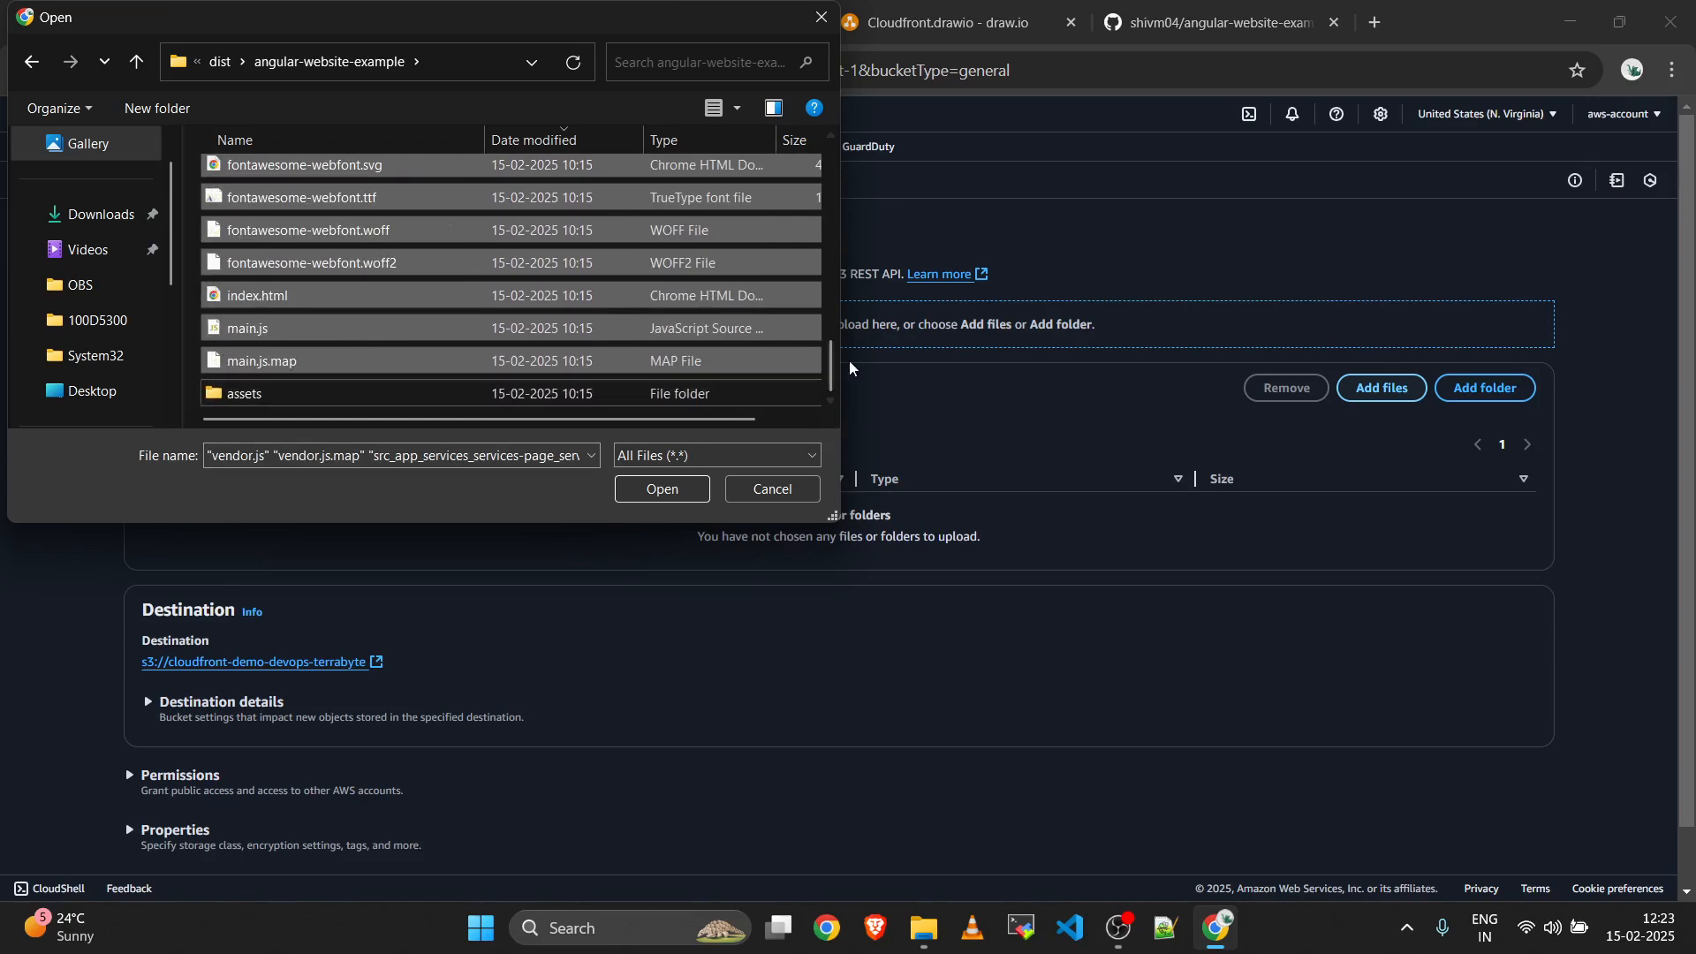
pyautogui.click(684, 491)
pyautogui.scroll(-3, 975, 497)
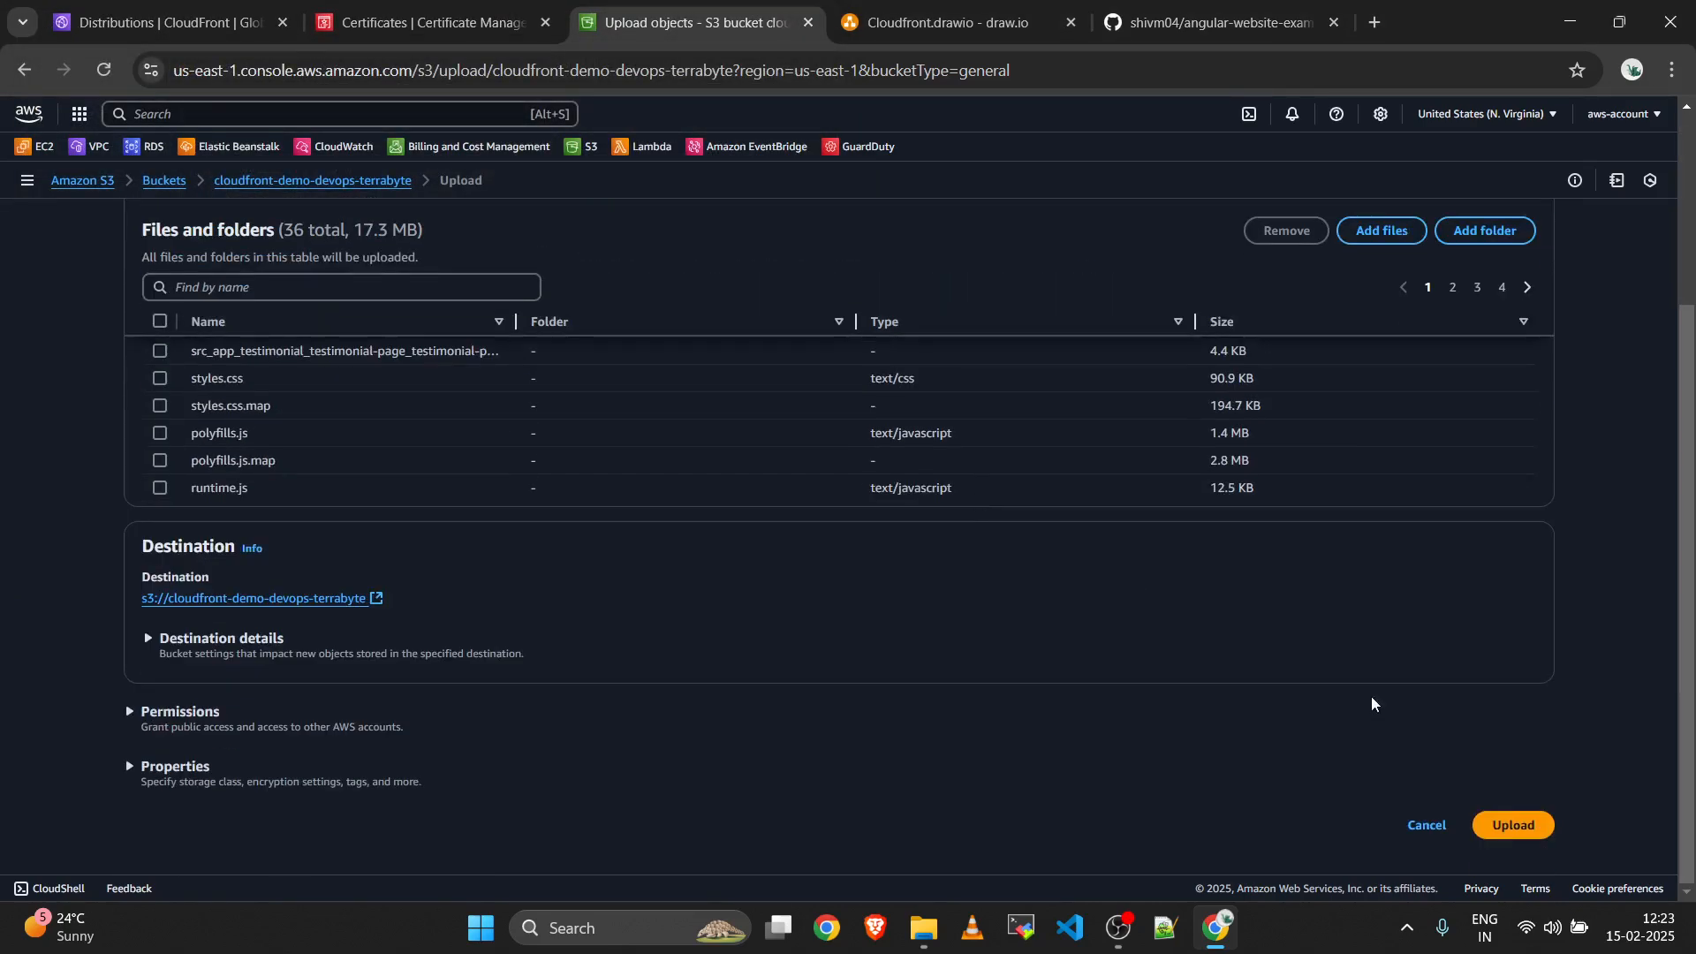
pyautogui.click(1499, 828)
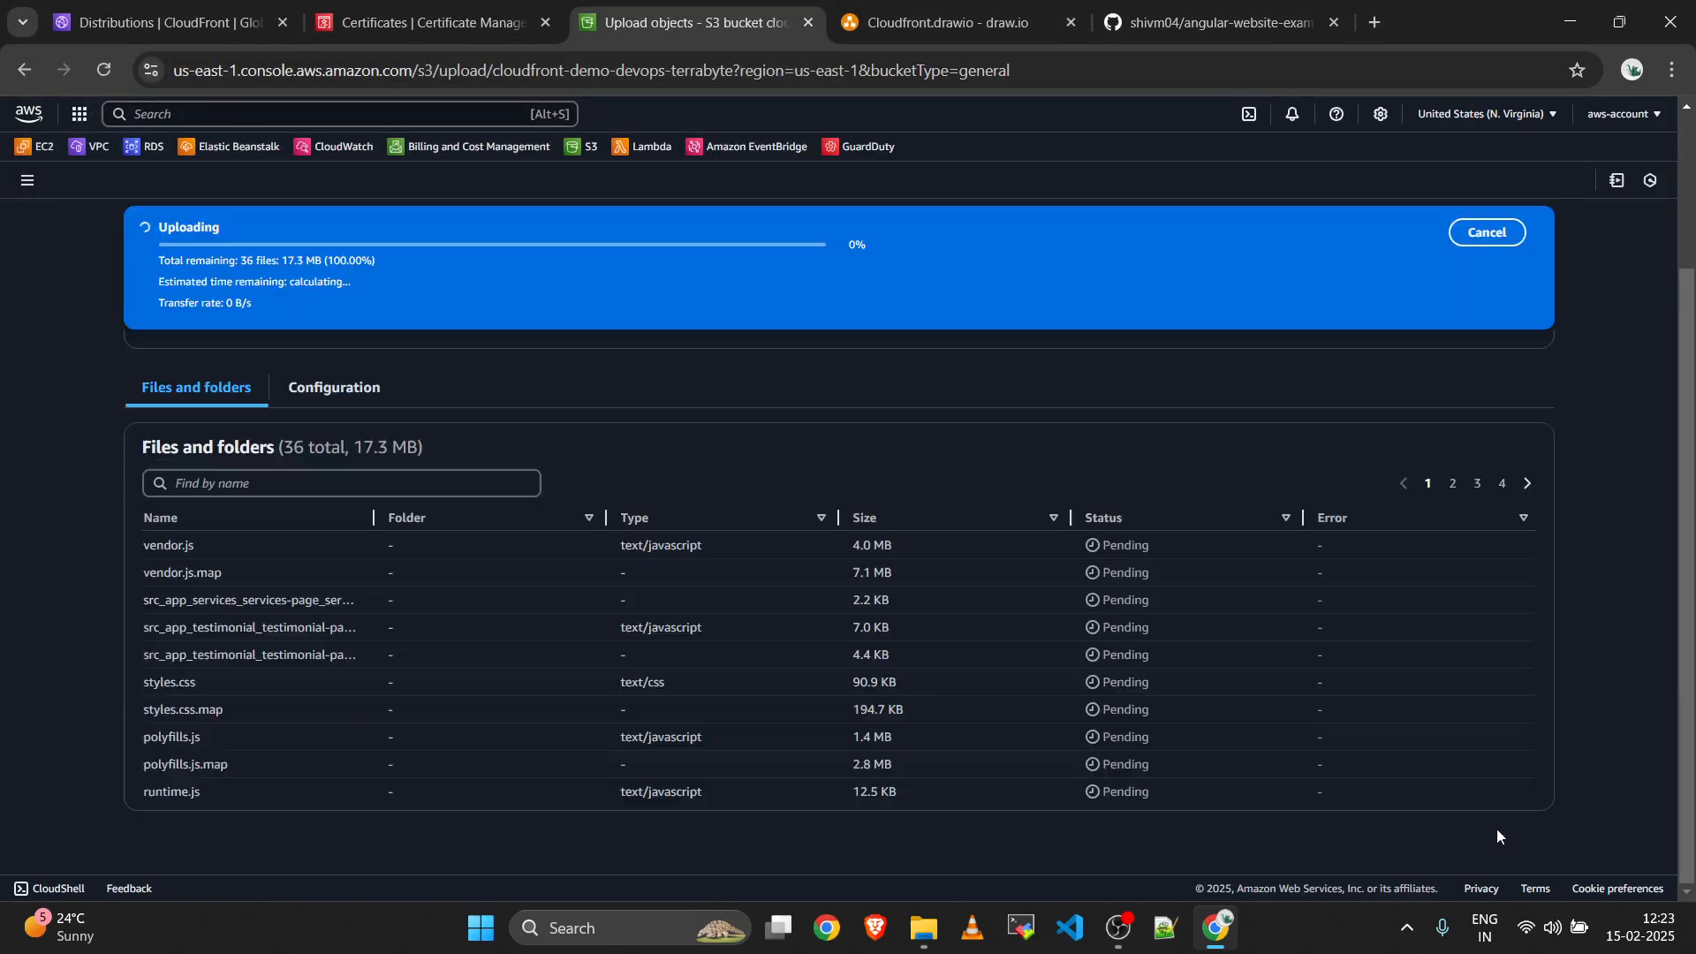
# Review the local angular-website-example files in File Explorer while the upload runs, and return to the upload status in the browser.
pyautogui.click(924, 927)
pyautogui.scroll(-5, 751, 454)
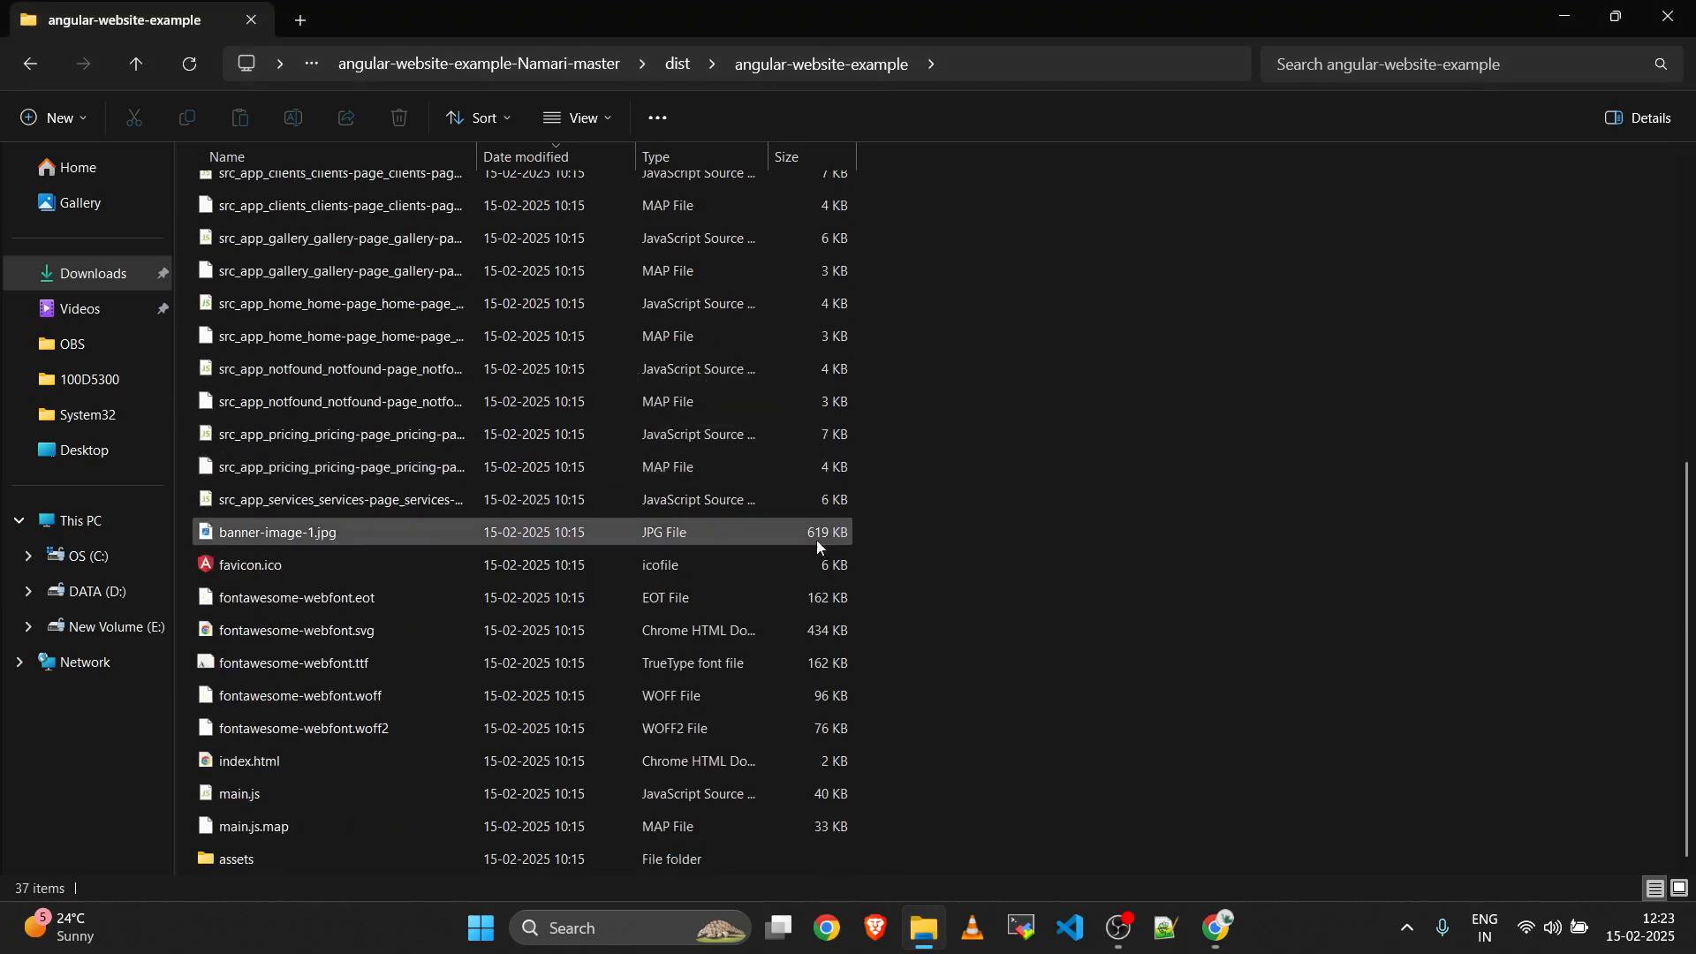
pyautogui.scroll(4, 817, 530)
pyautogui.scroll(-4, 830, 450)
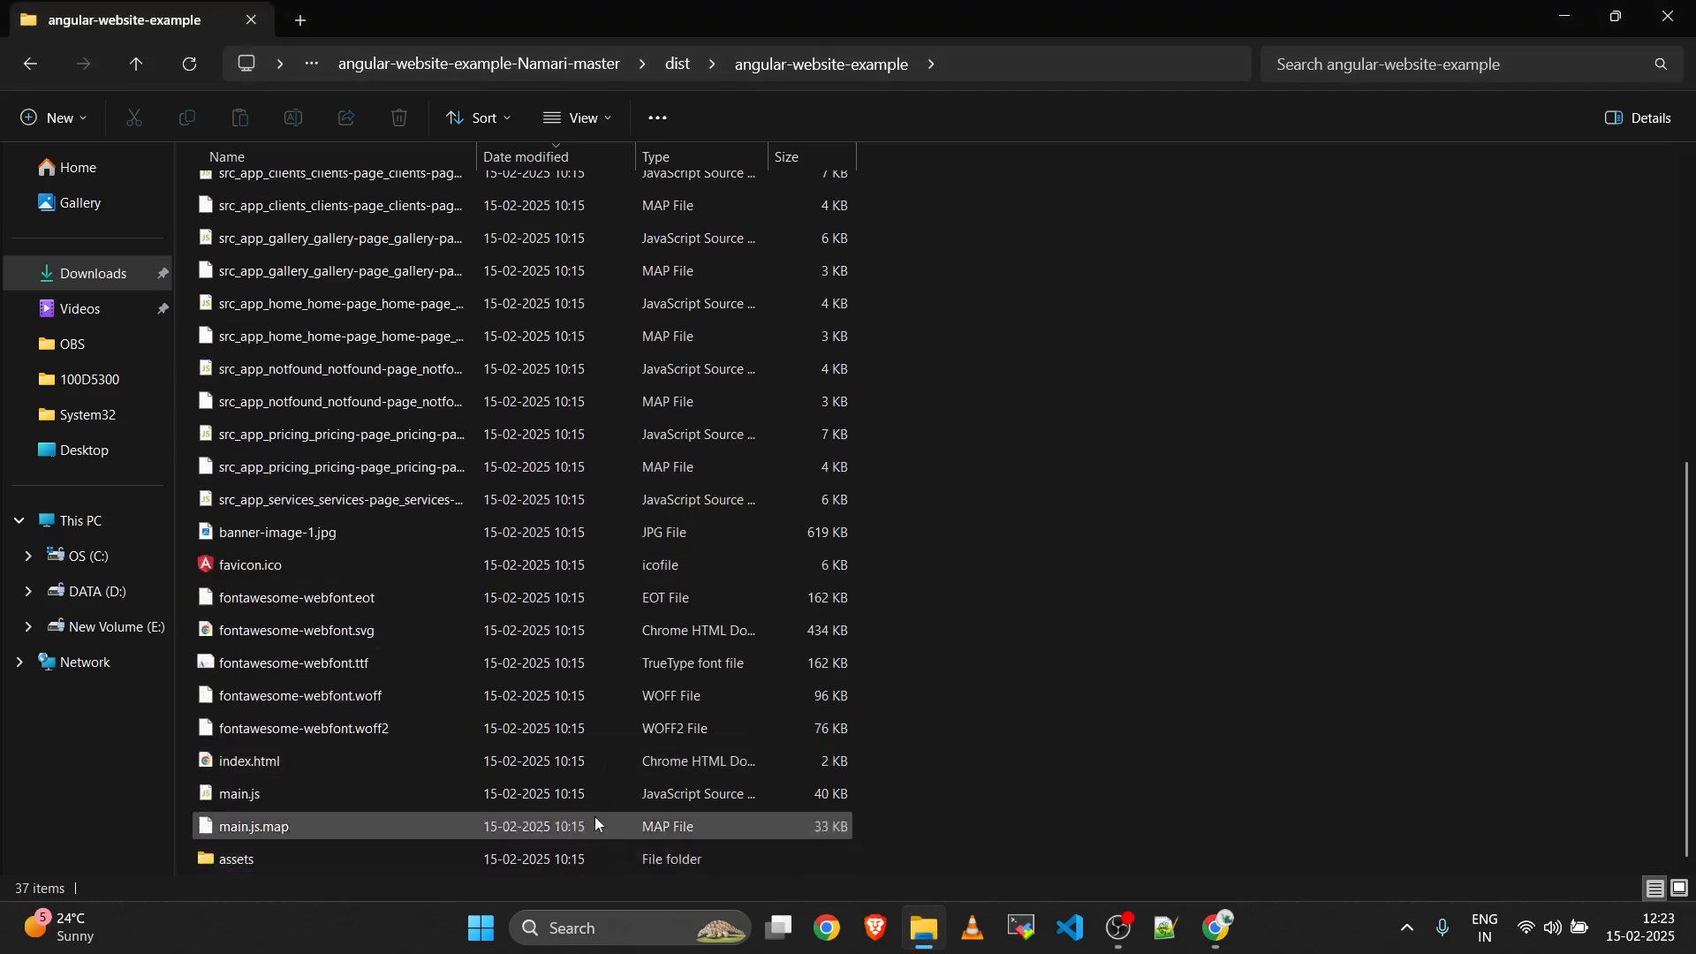
pyautogui.scroll(5, 1012, 644)
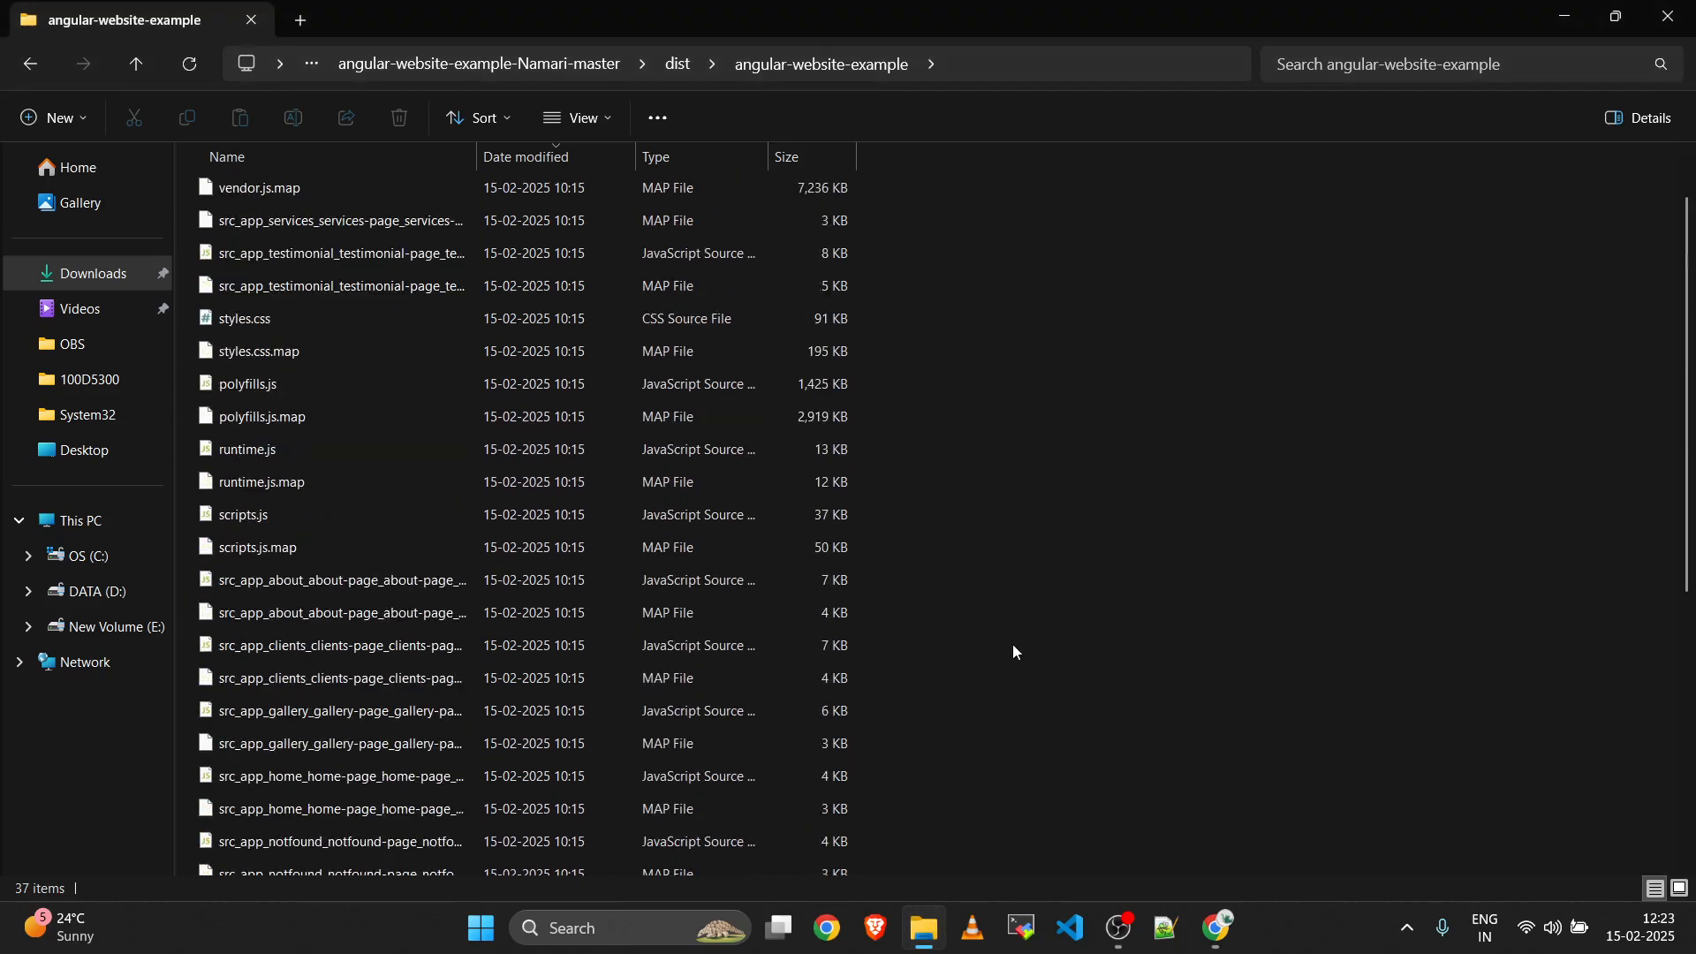
pyautogui.click(1210, 932)
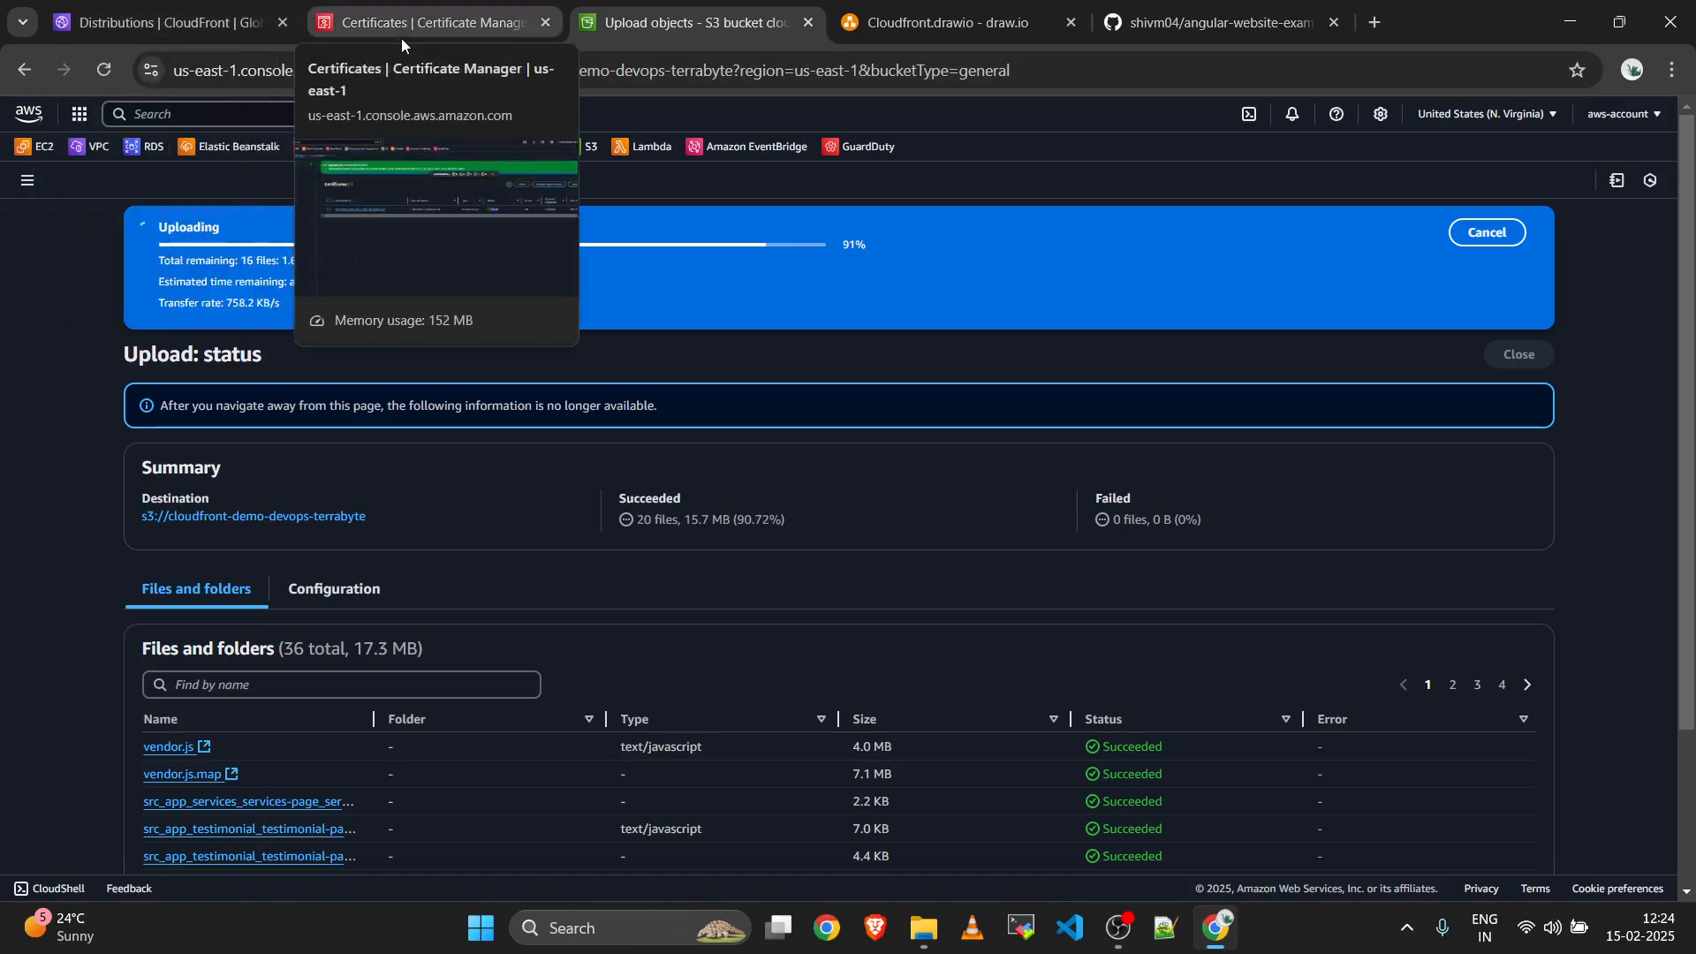
# Monitor the progress and per-file status of the website file upload until it finishes.
pyautogui.scroll(-2, 1060, 547)
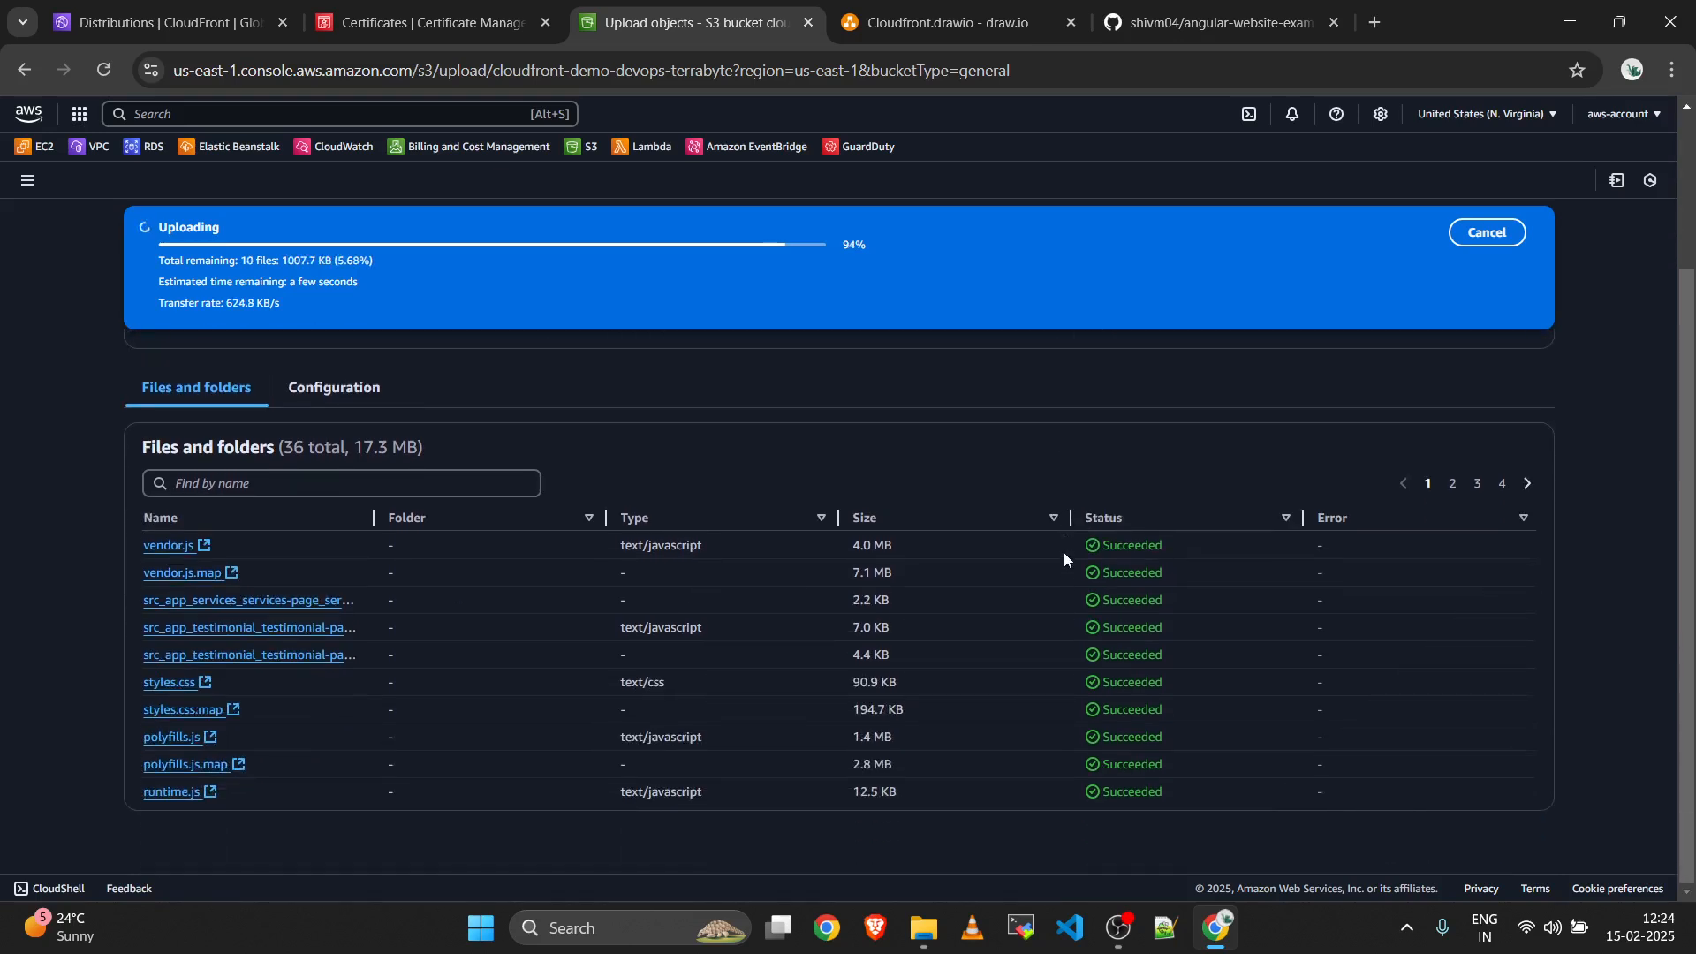
pyautogui.scroll(2, 1063, 553)
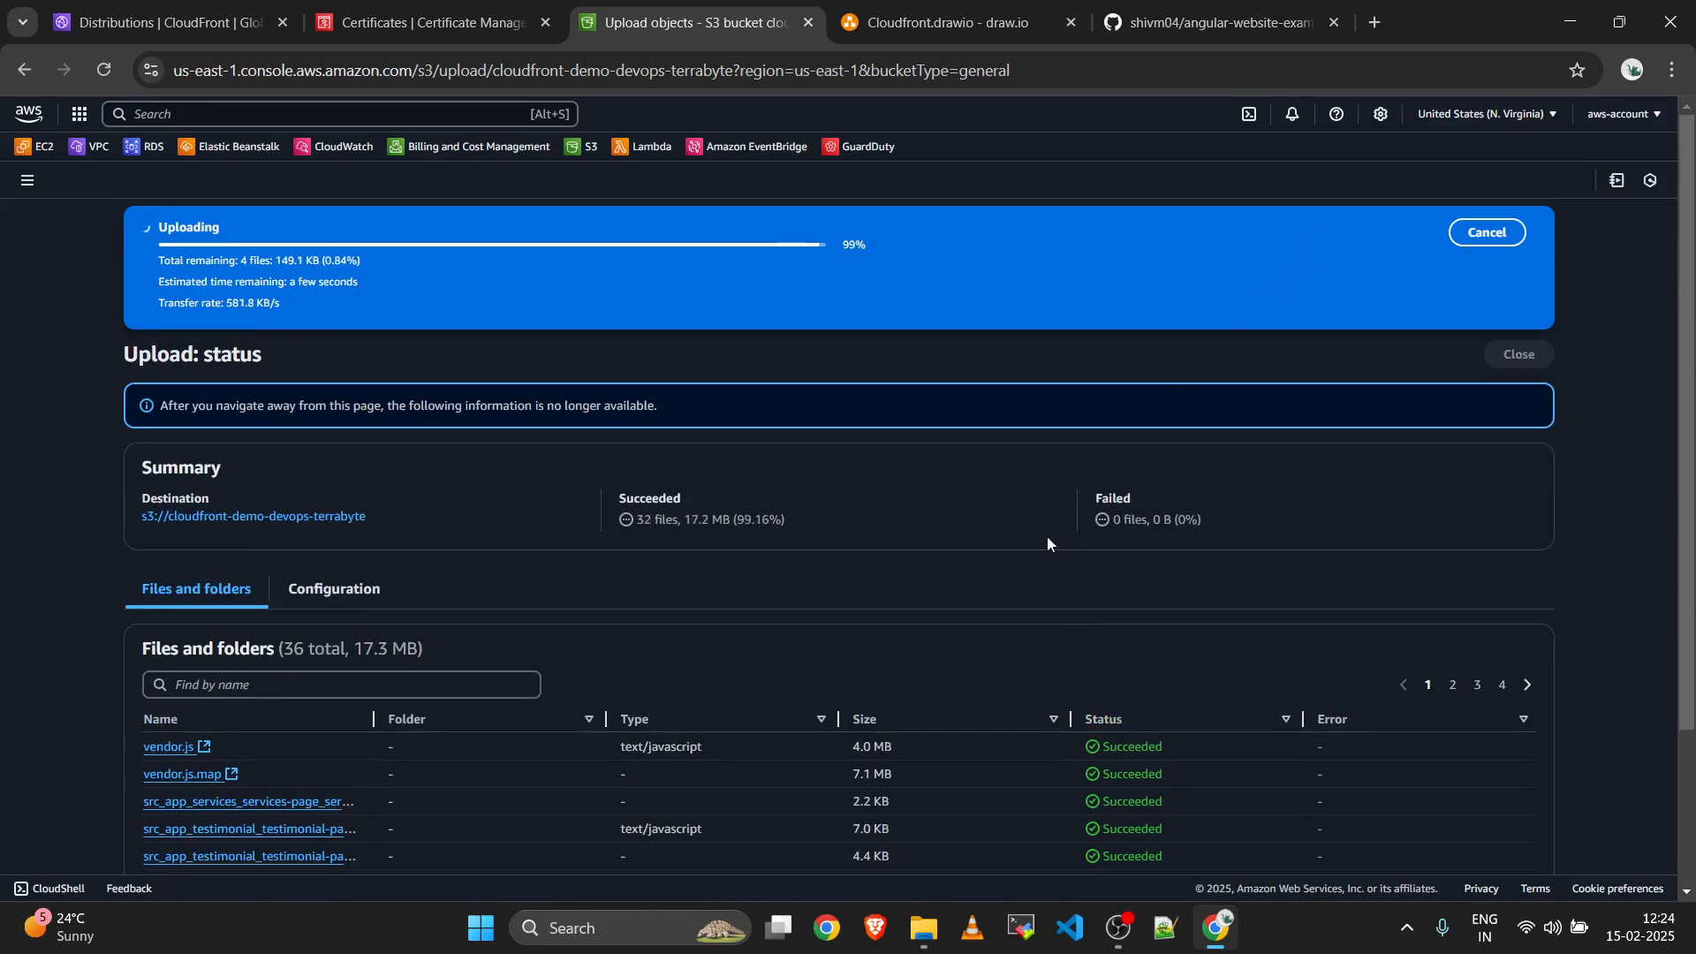
pyautogui.scroll(-2, 942, 807)
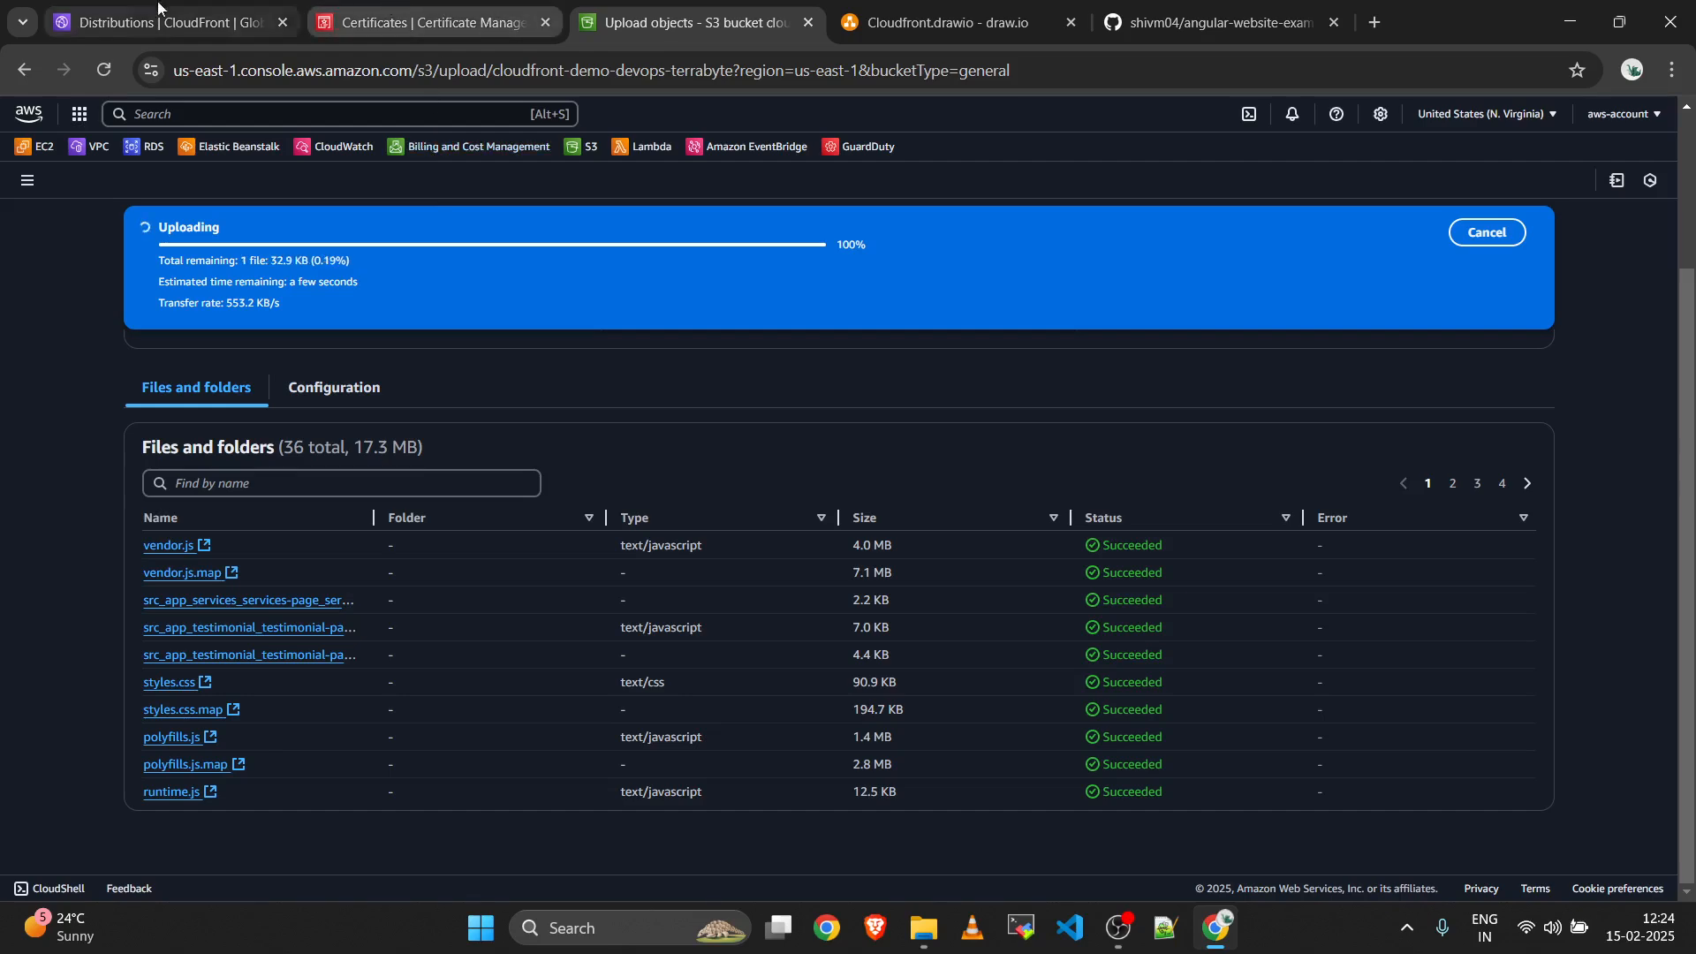
pyautogui.click(131, 7)
pyautogui.click(691, 25)
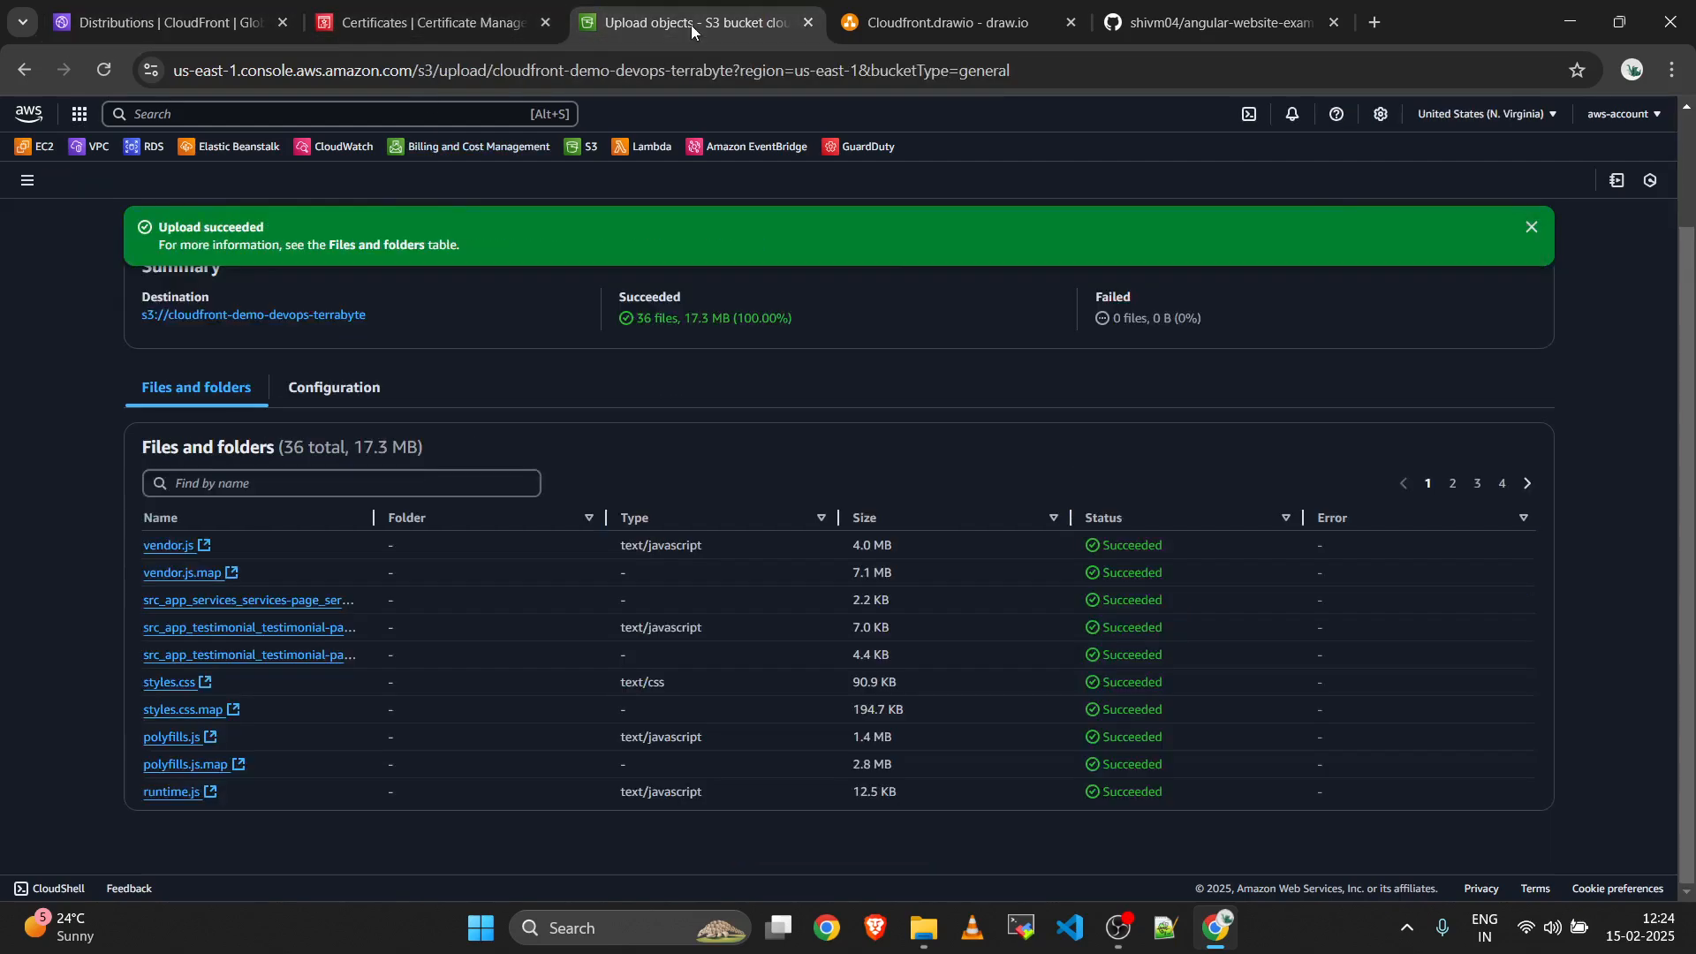
# Close the upload status page and look through the objects stored in the bucket.
pyautogui.scroll(3, 1041, 630)
pyautogui.click(1514, 289)
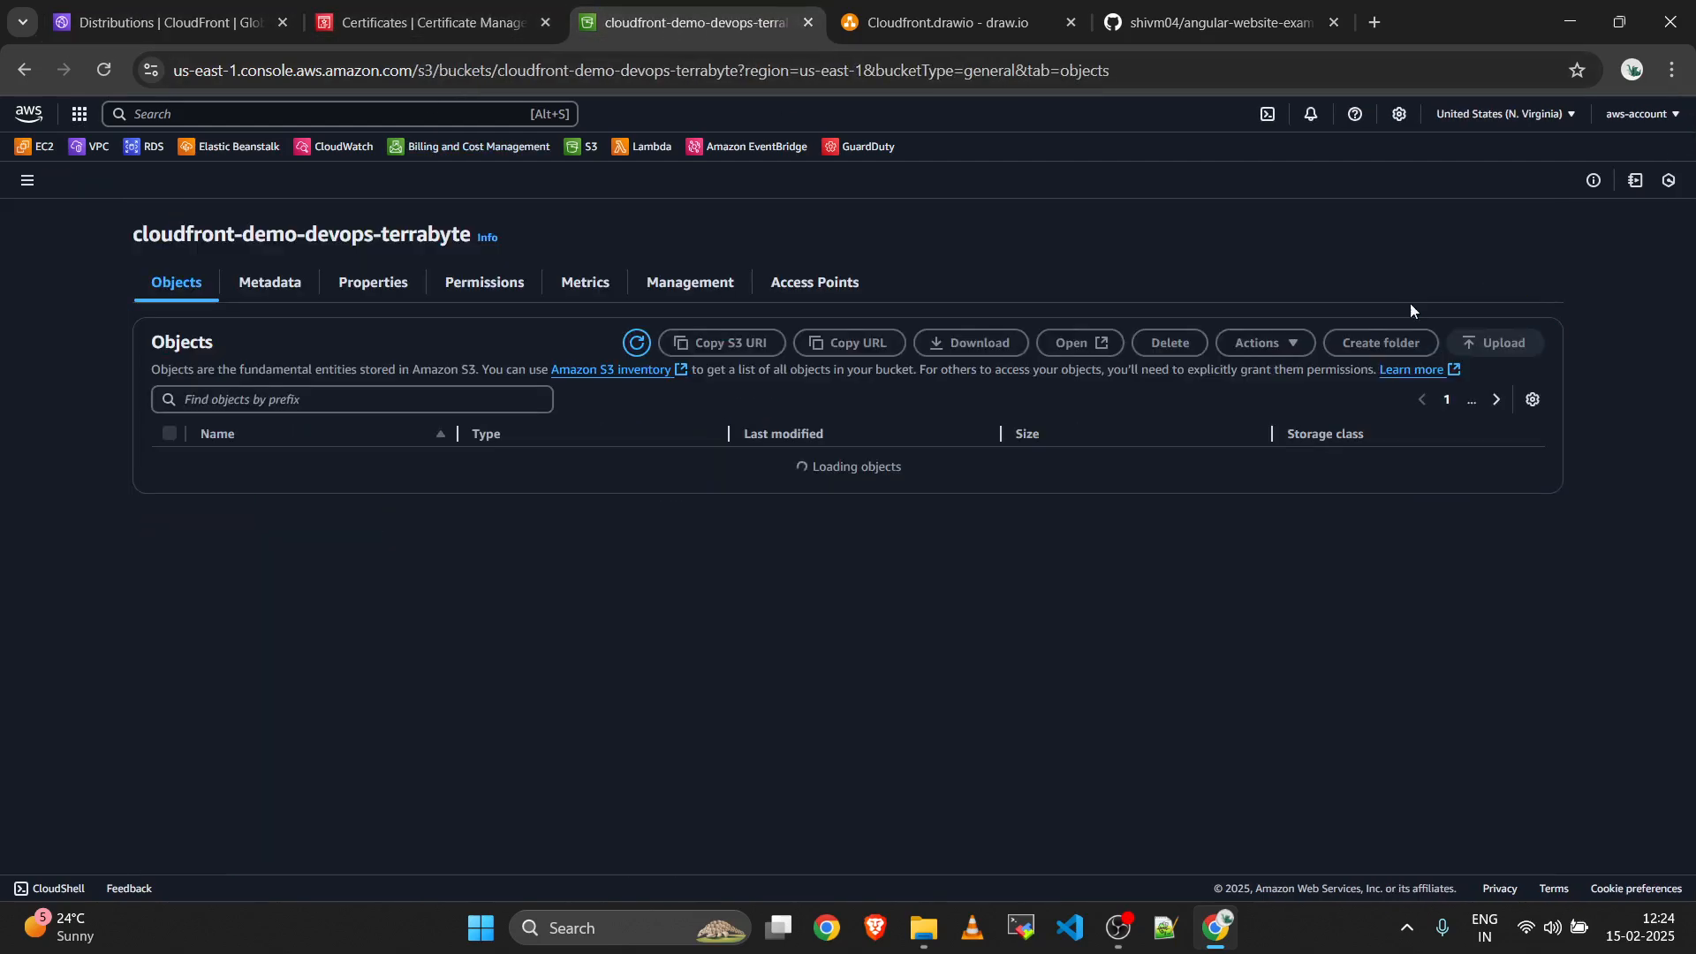
pyautogui.scroll(-10, 542, 514)
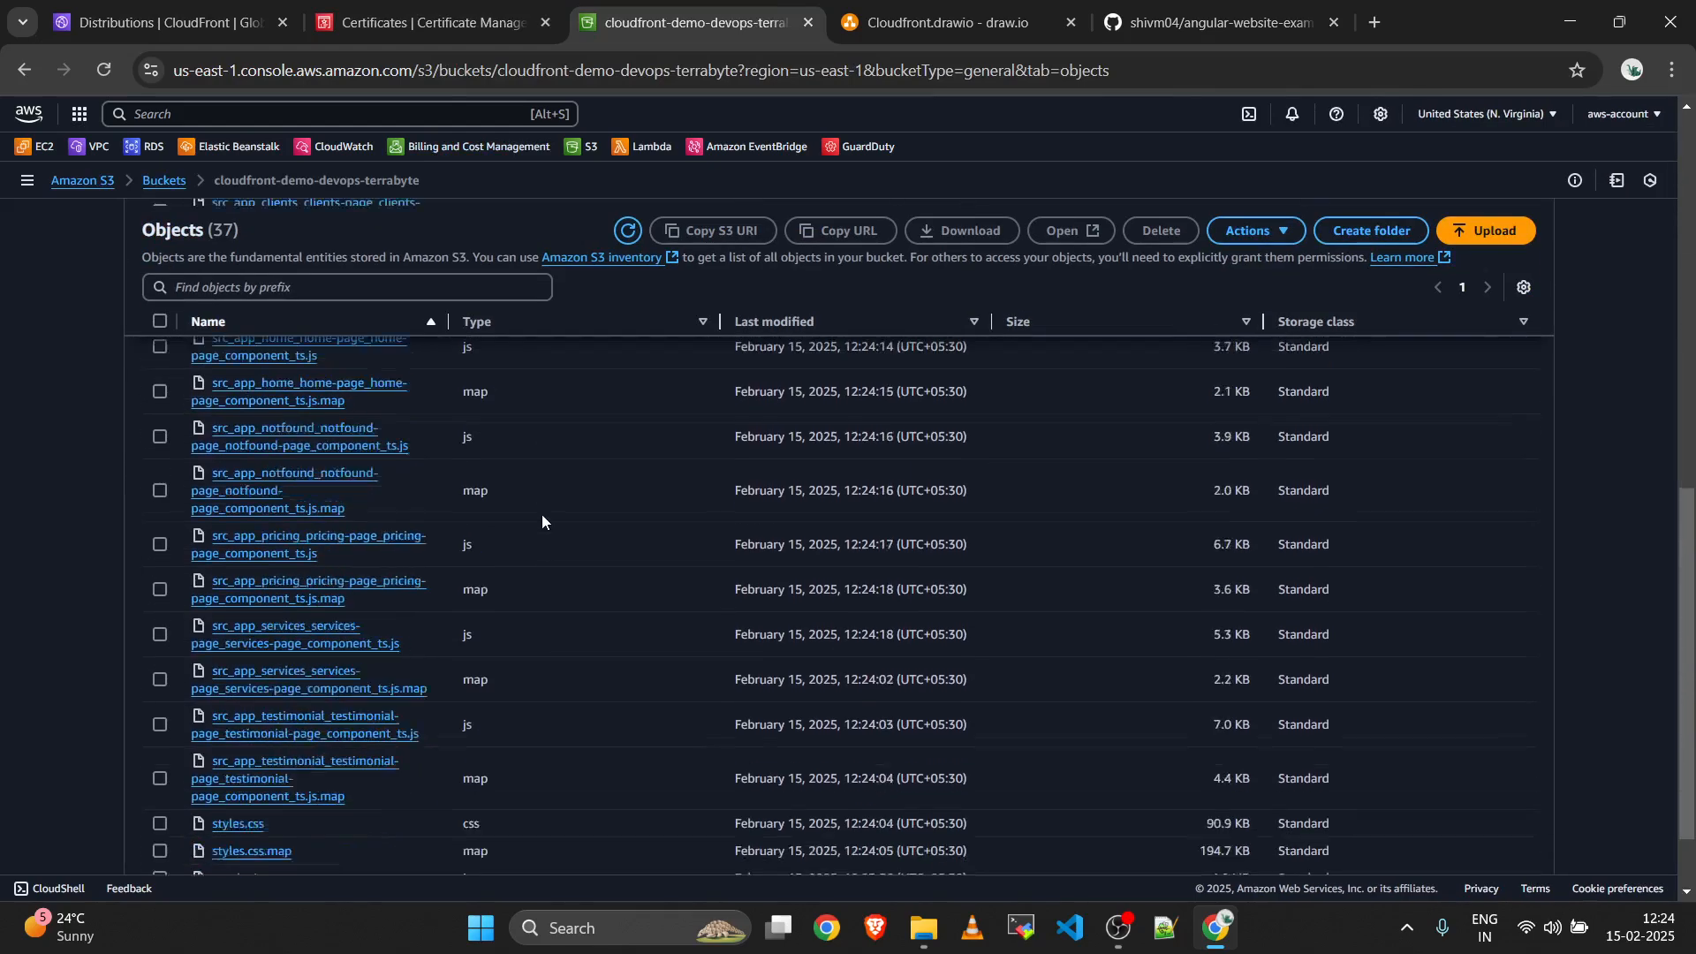
pyautogui.scroll(10, 542, 516)
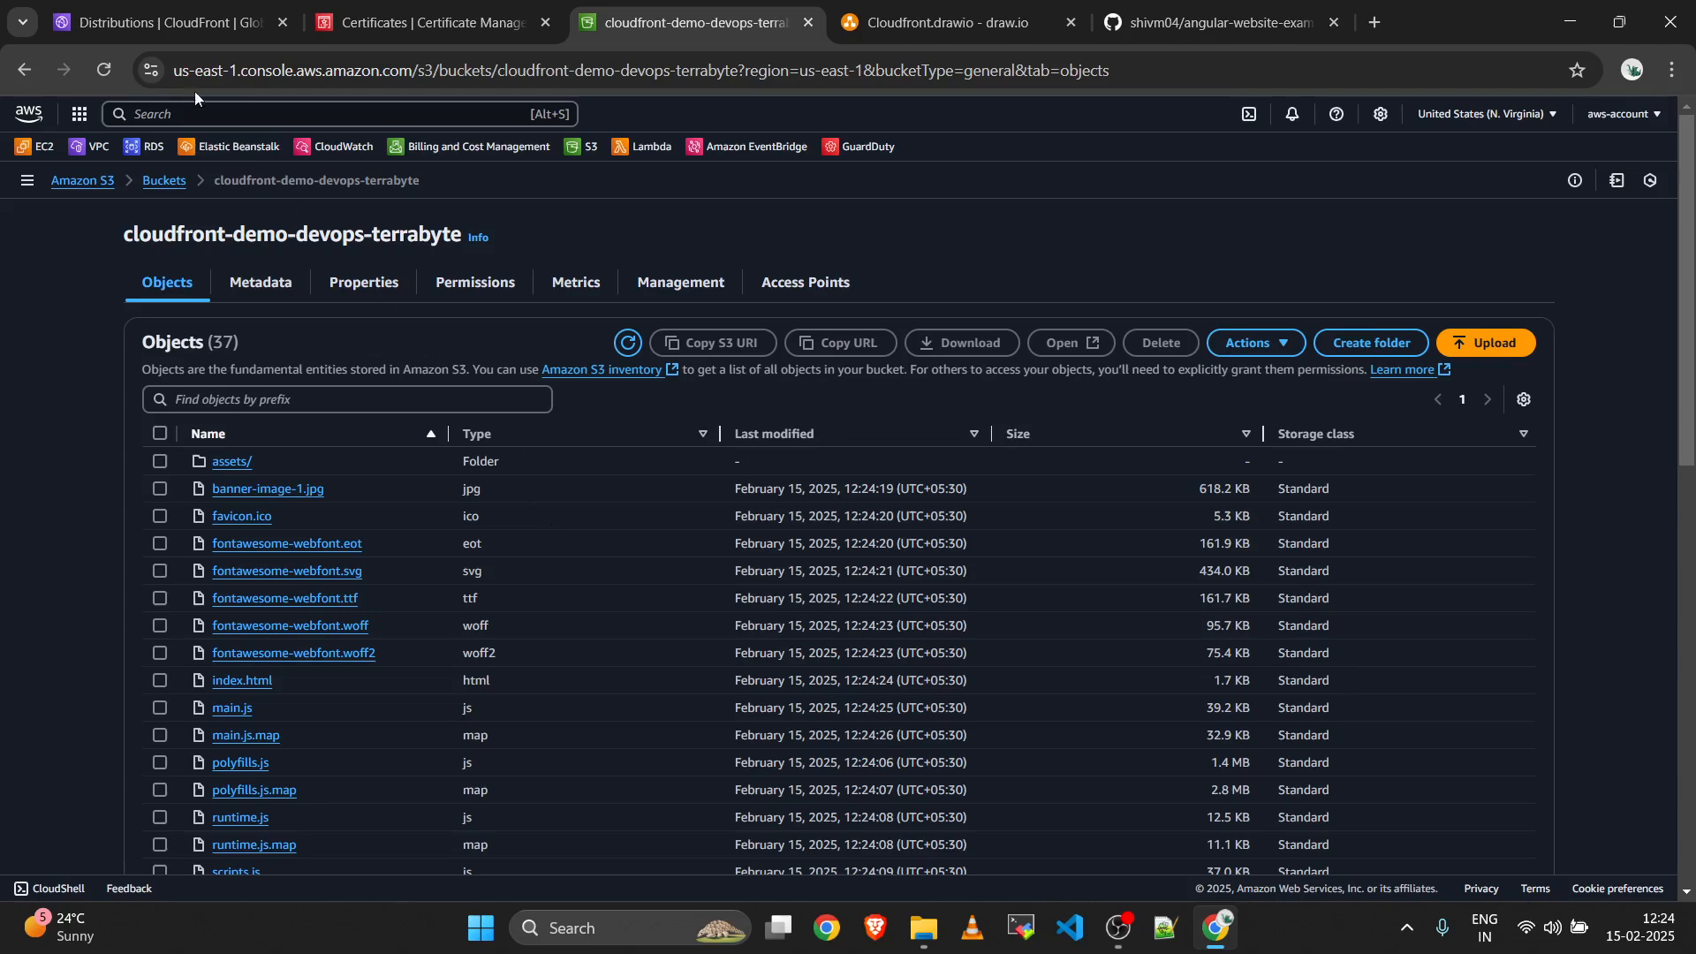
# Open the CloudFront distributions list, refresh it and check the distribution's deployment status.
pyautogui.click(129, 12)
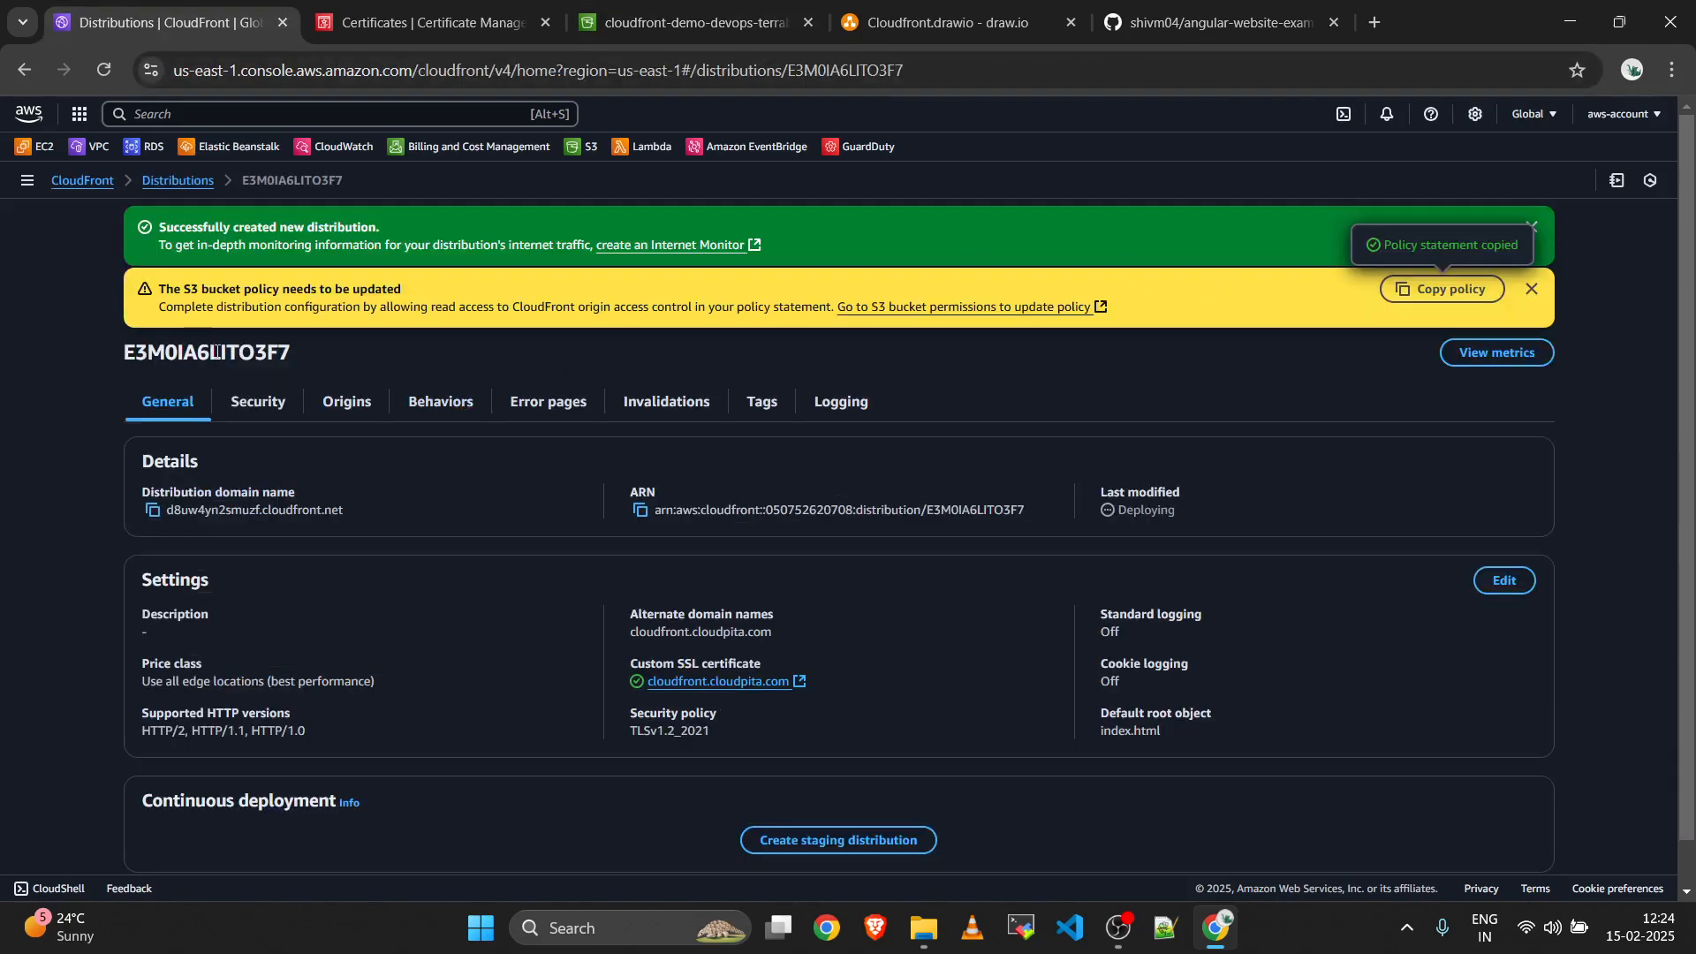
pyautogui.click(168, 182)
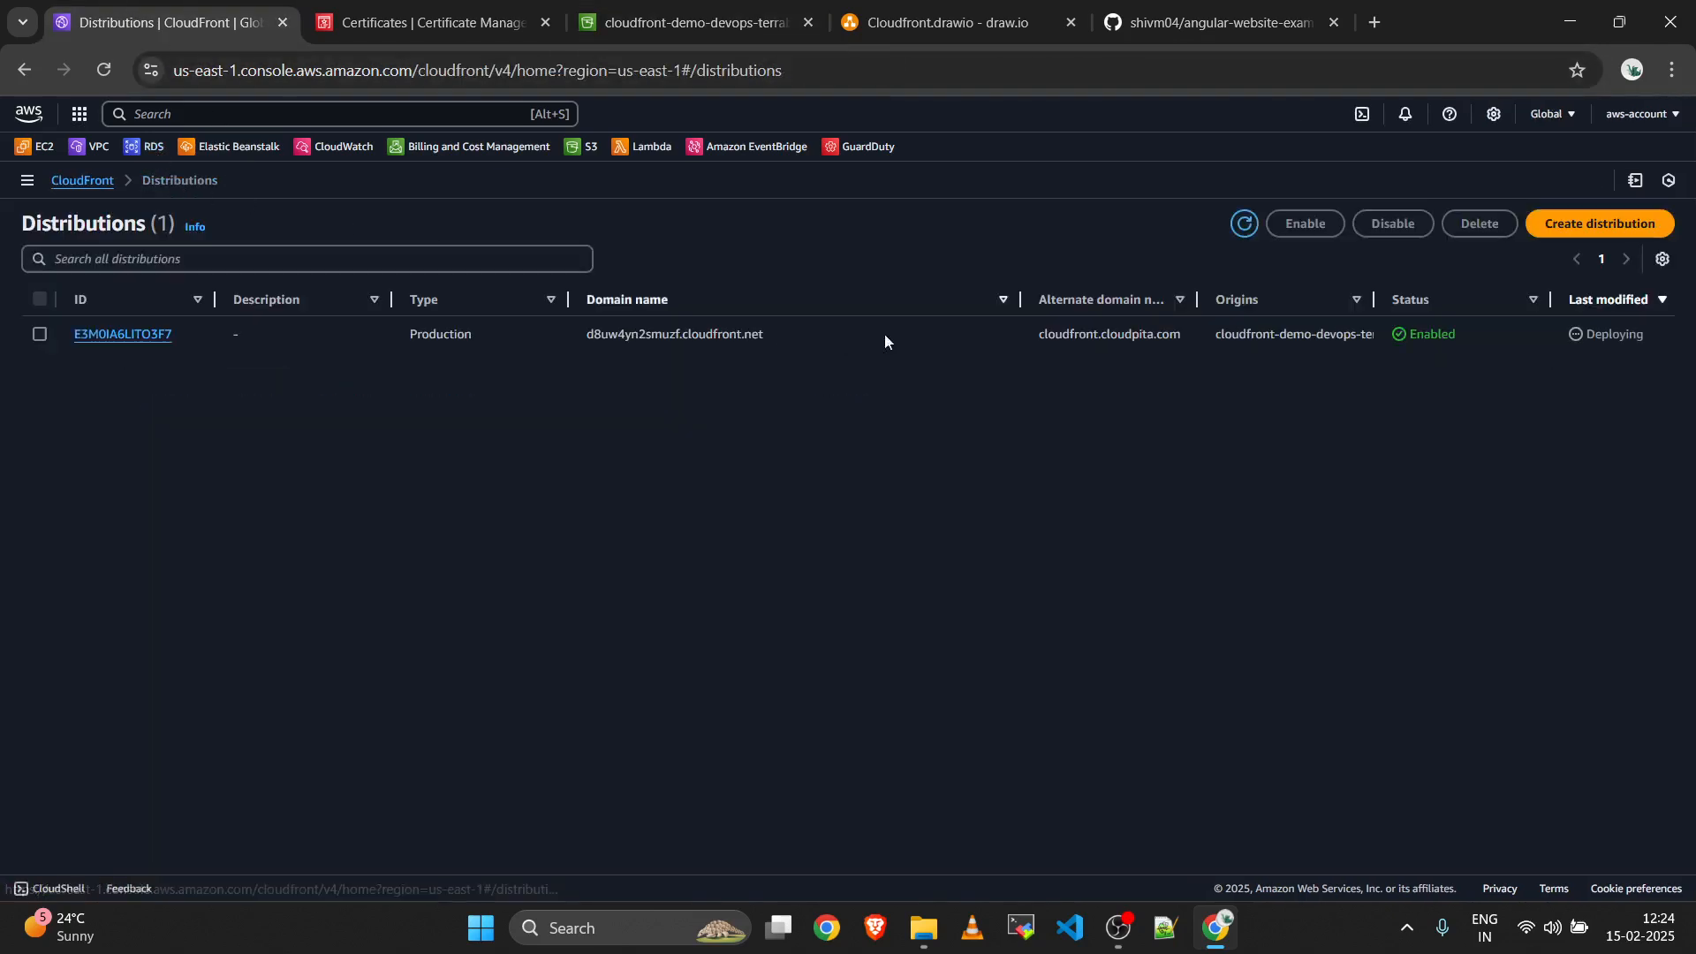
pyautogui.click(1239, 228)
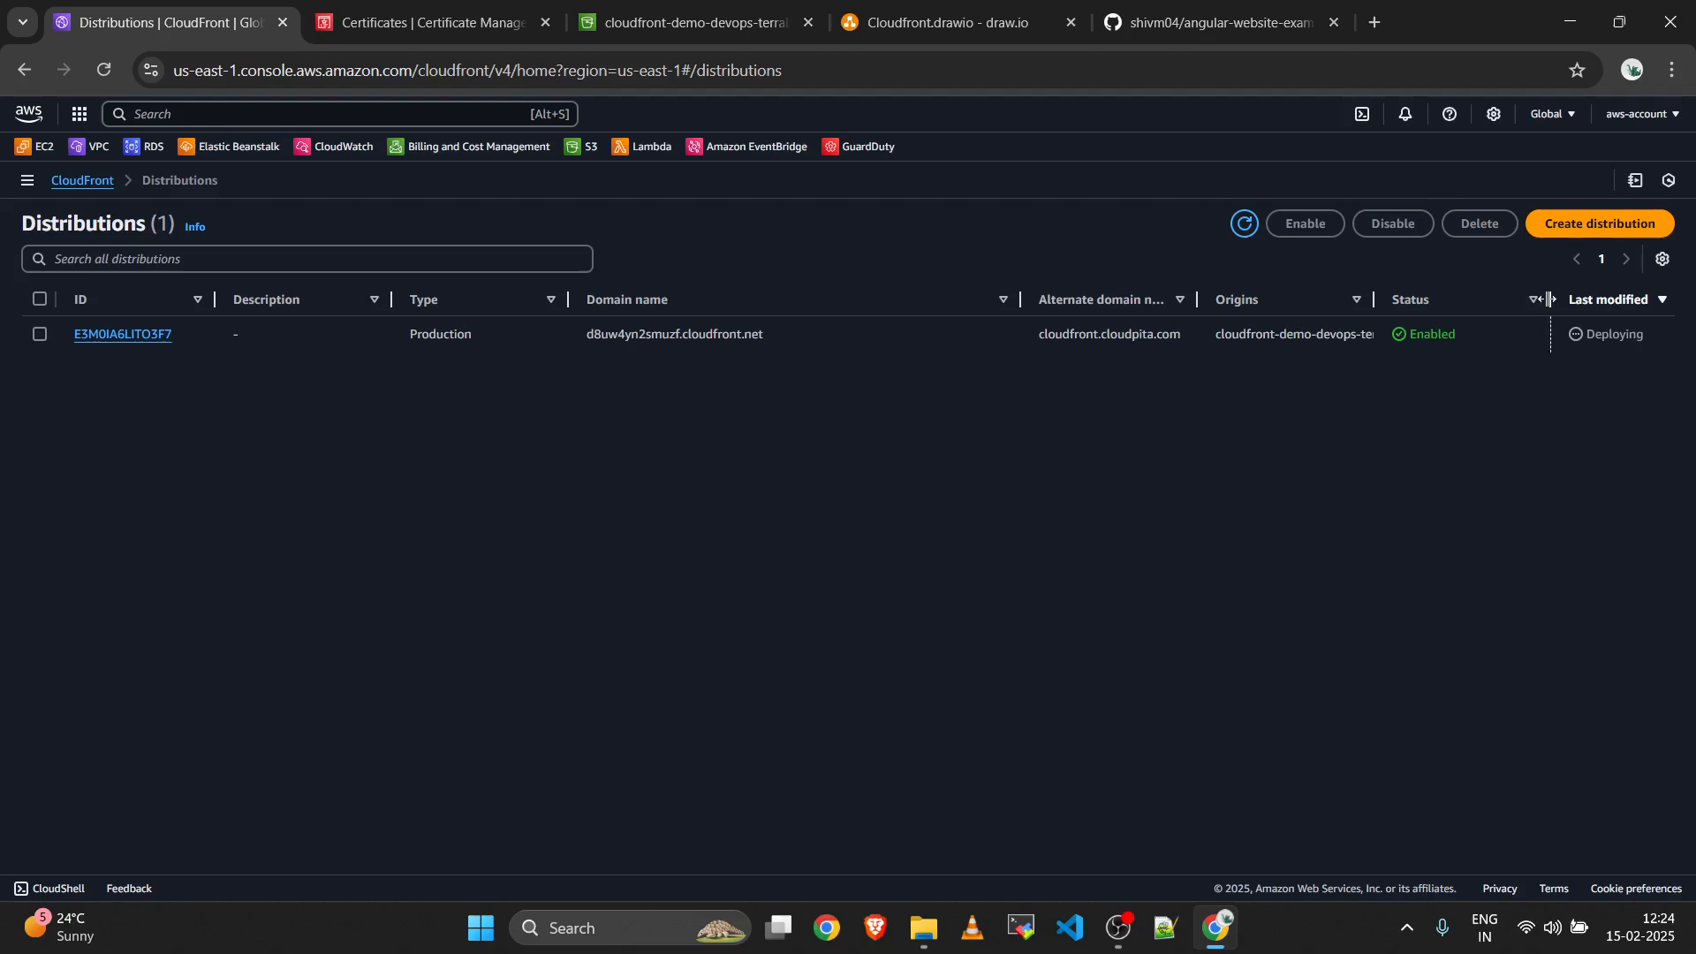
pyautogui.doubleClick(1528, 336)
pyautogui.click(1514, 449)
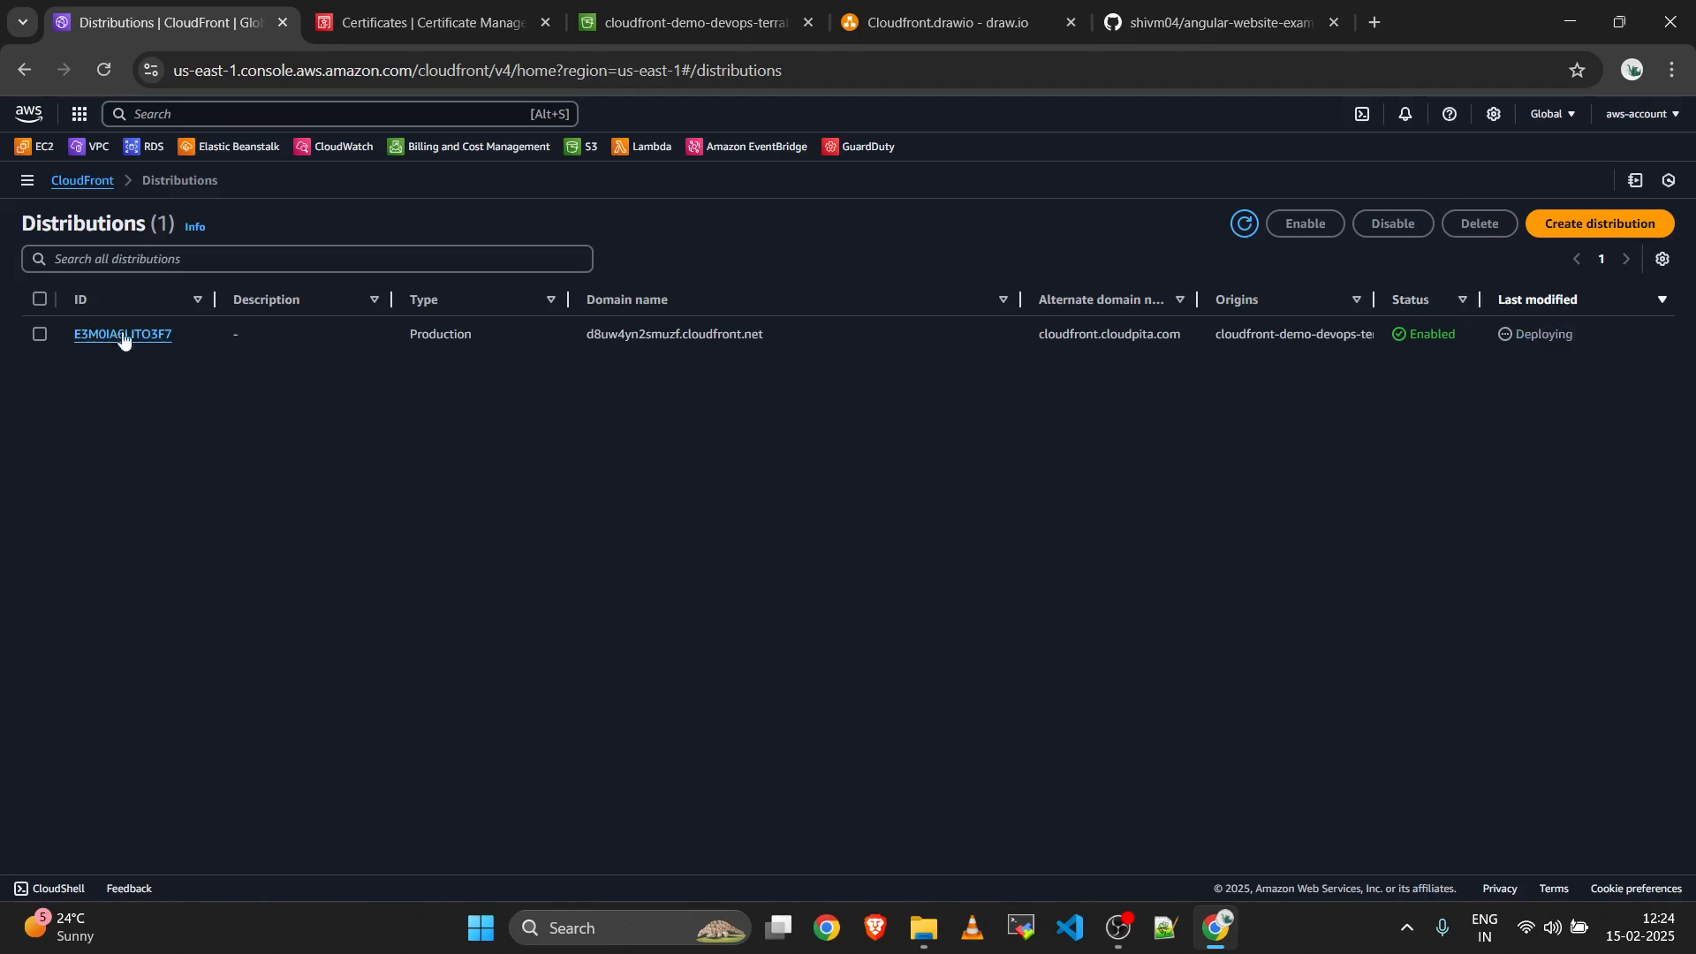
# Copy the distribution's domain name and load d8uw4yn2smuzf.cloudfront.net in a new Incognito window.
pyautogui.moveTo(587, 334); pyautogui.dragTo(767, 345)
pyautogui.hotkey('ctrl', 'c')
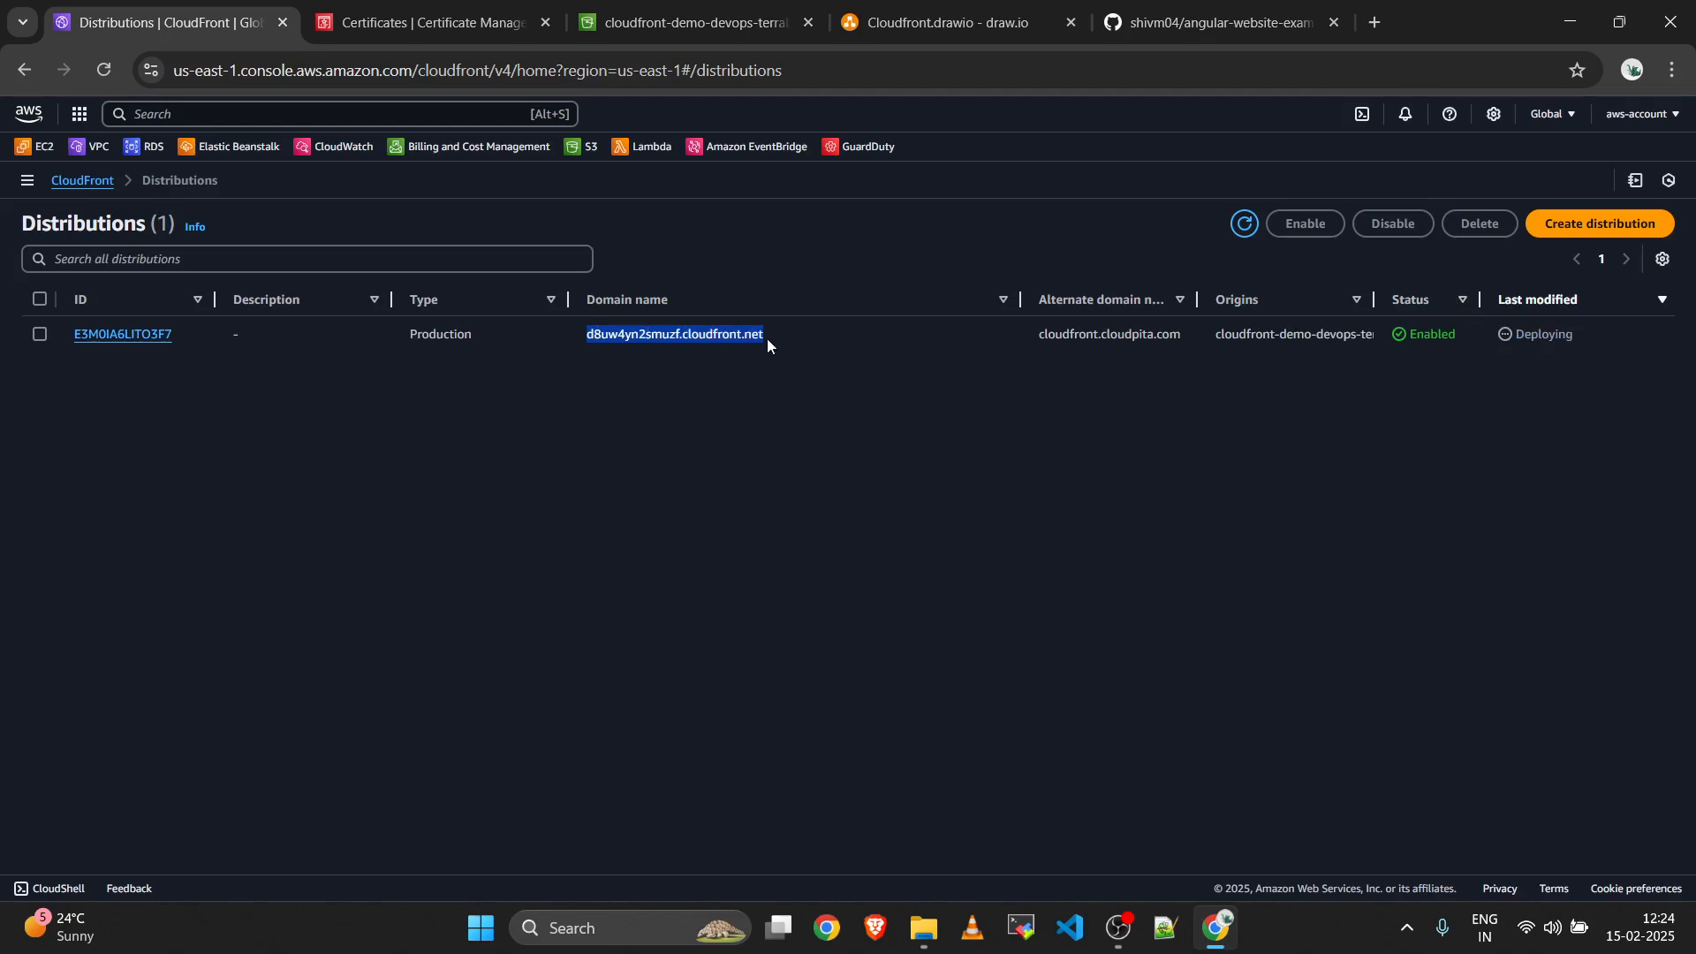
pyautogui.click(1672, 70)
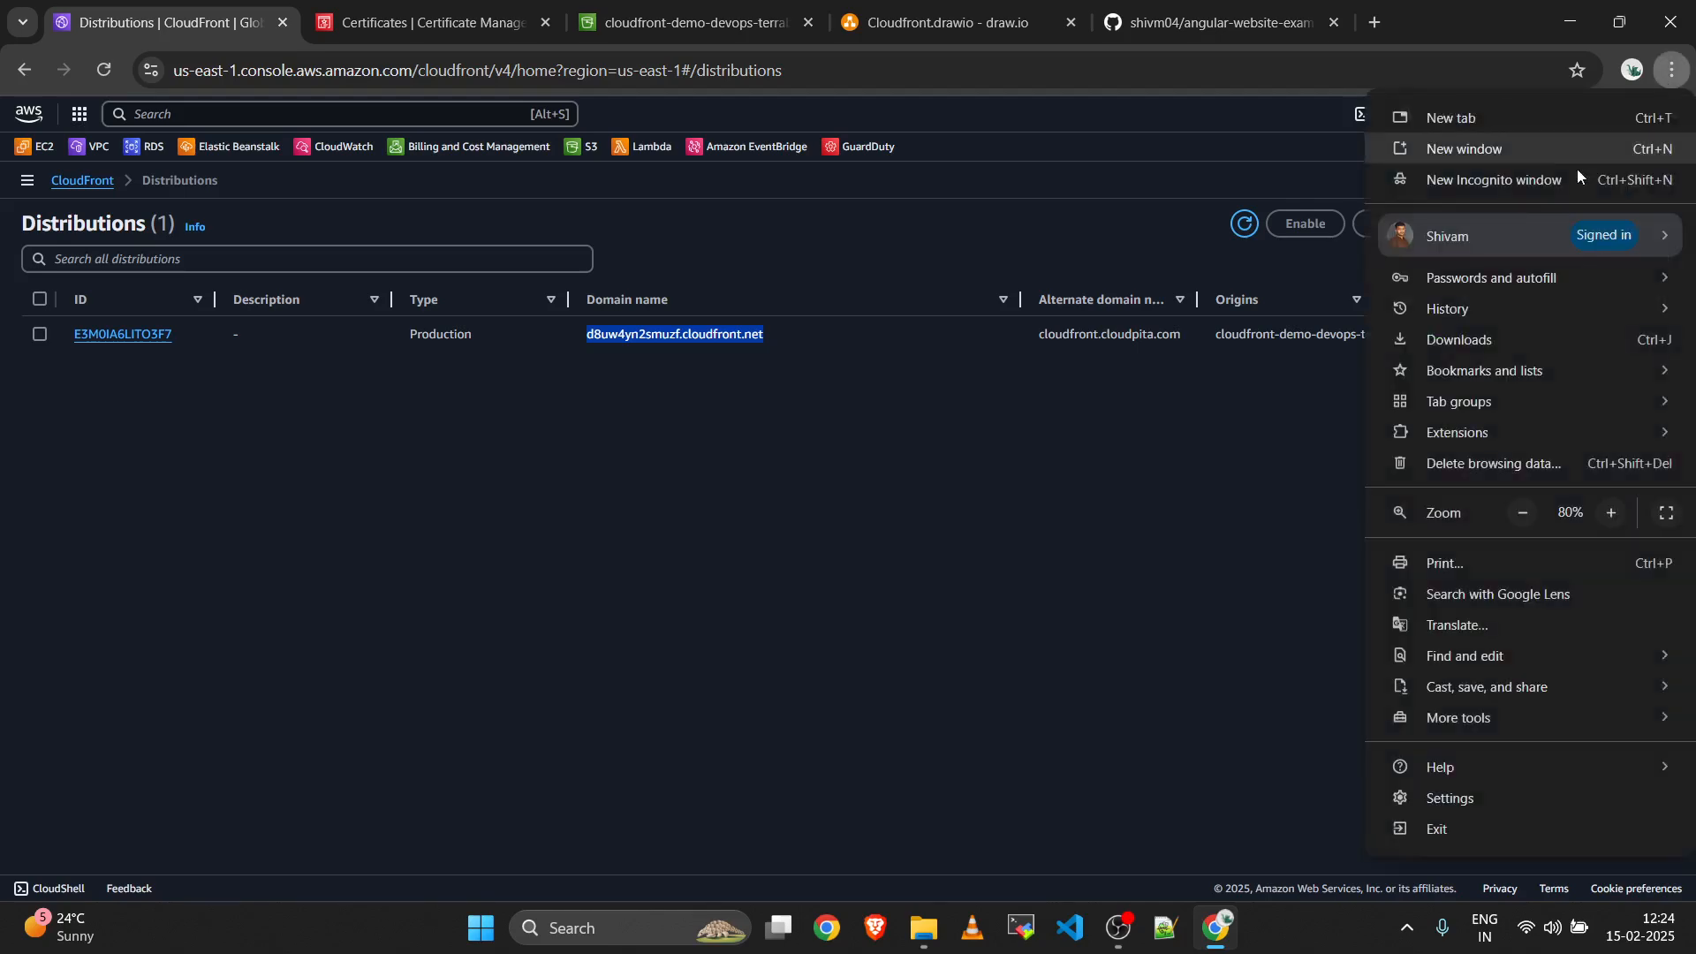
pyautogui.click(1535, 192)
pyautogui.hotkey('ctrl', 'v')
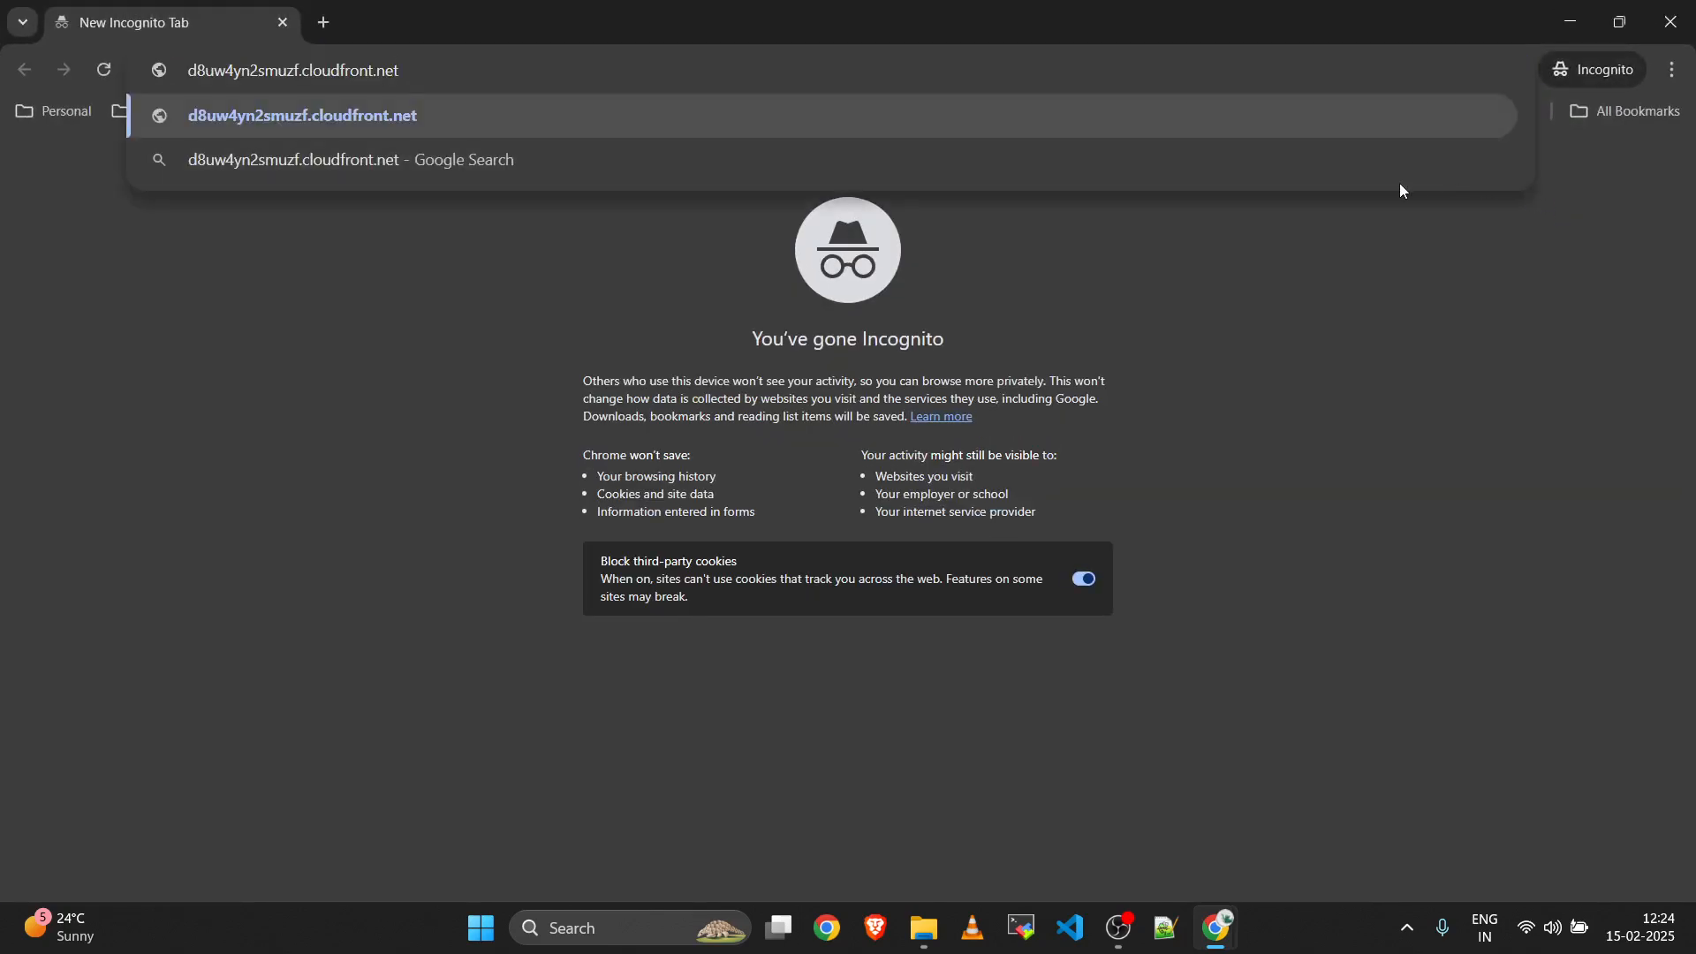
pyautogui.press('Return')
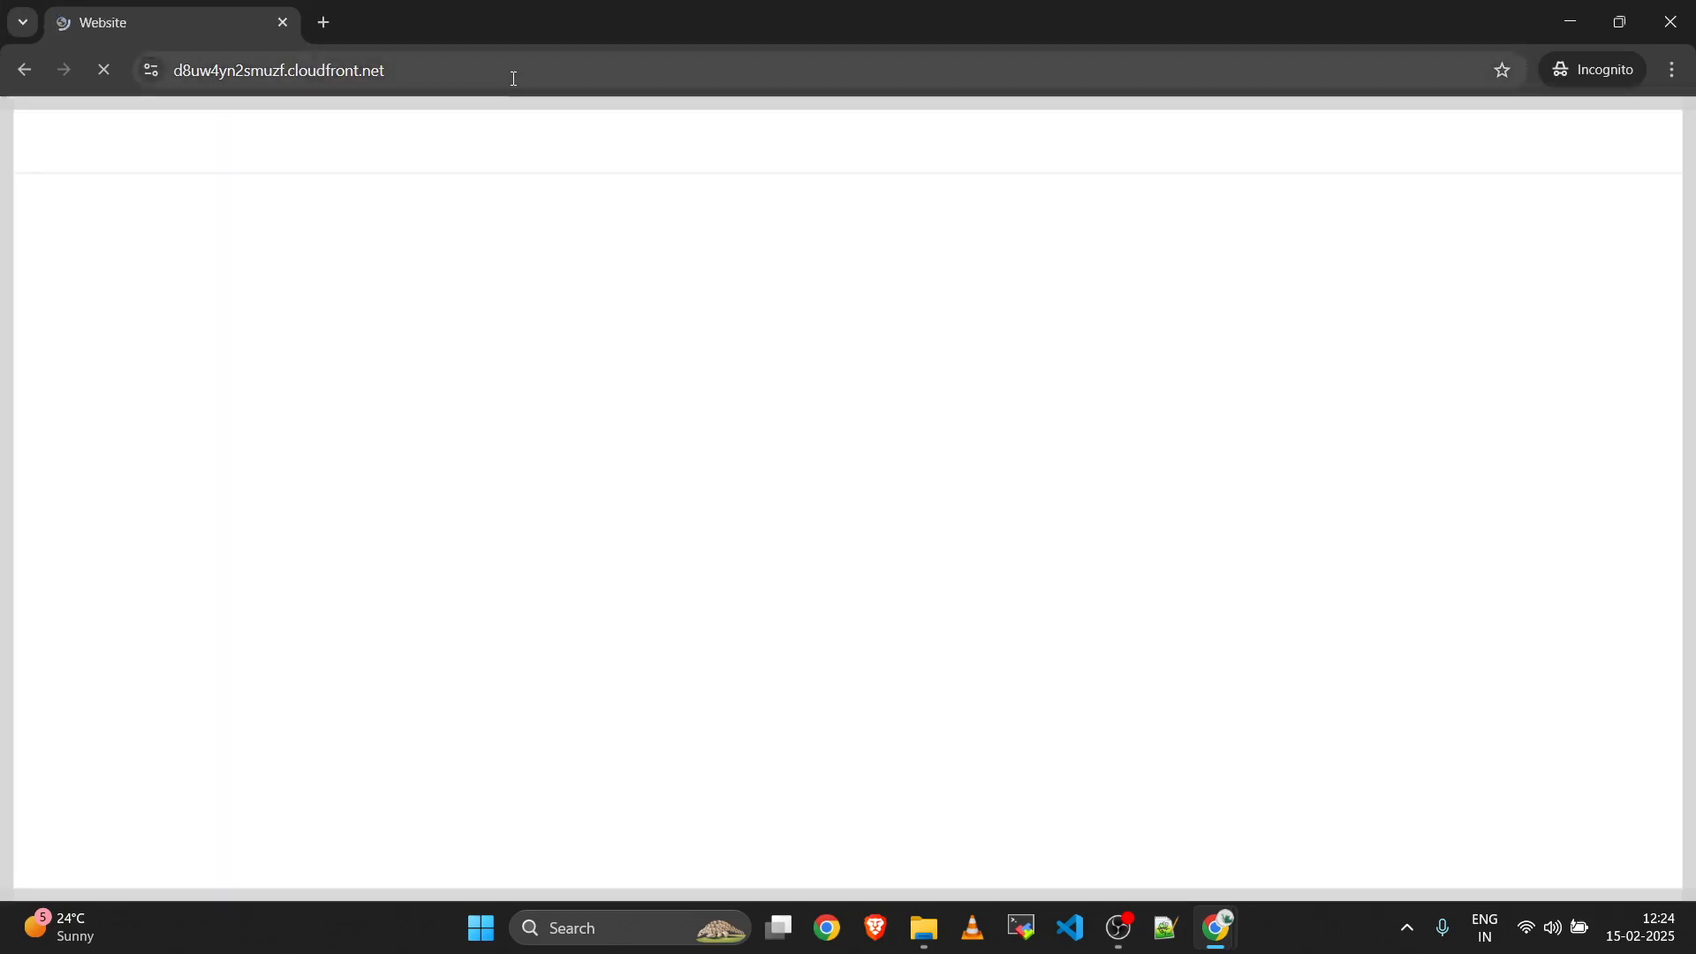
pyautogui.click(514, 77)
pyautogui.click(514, 78)
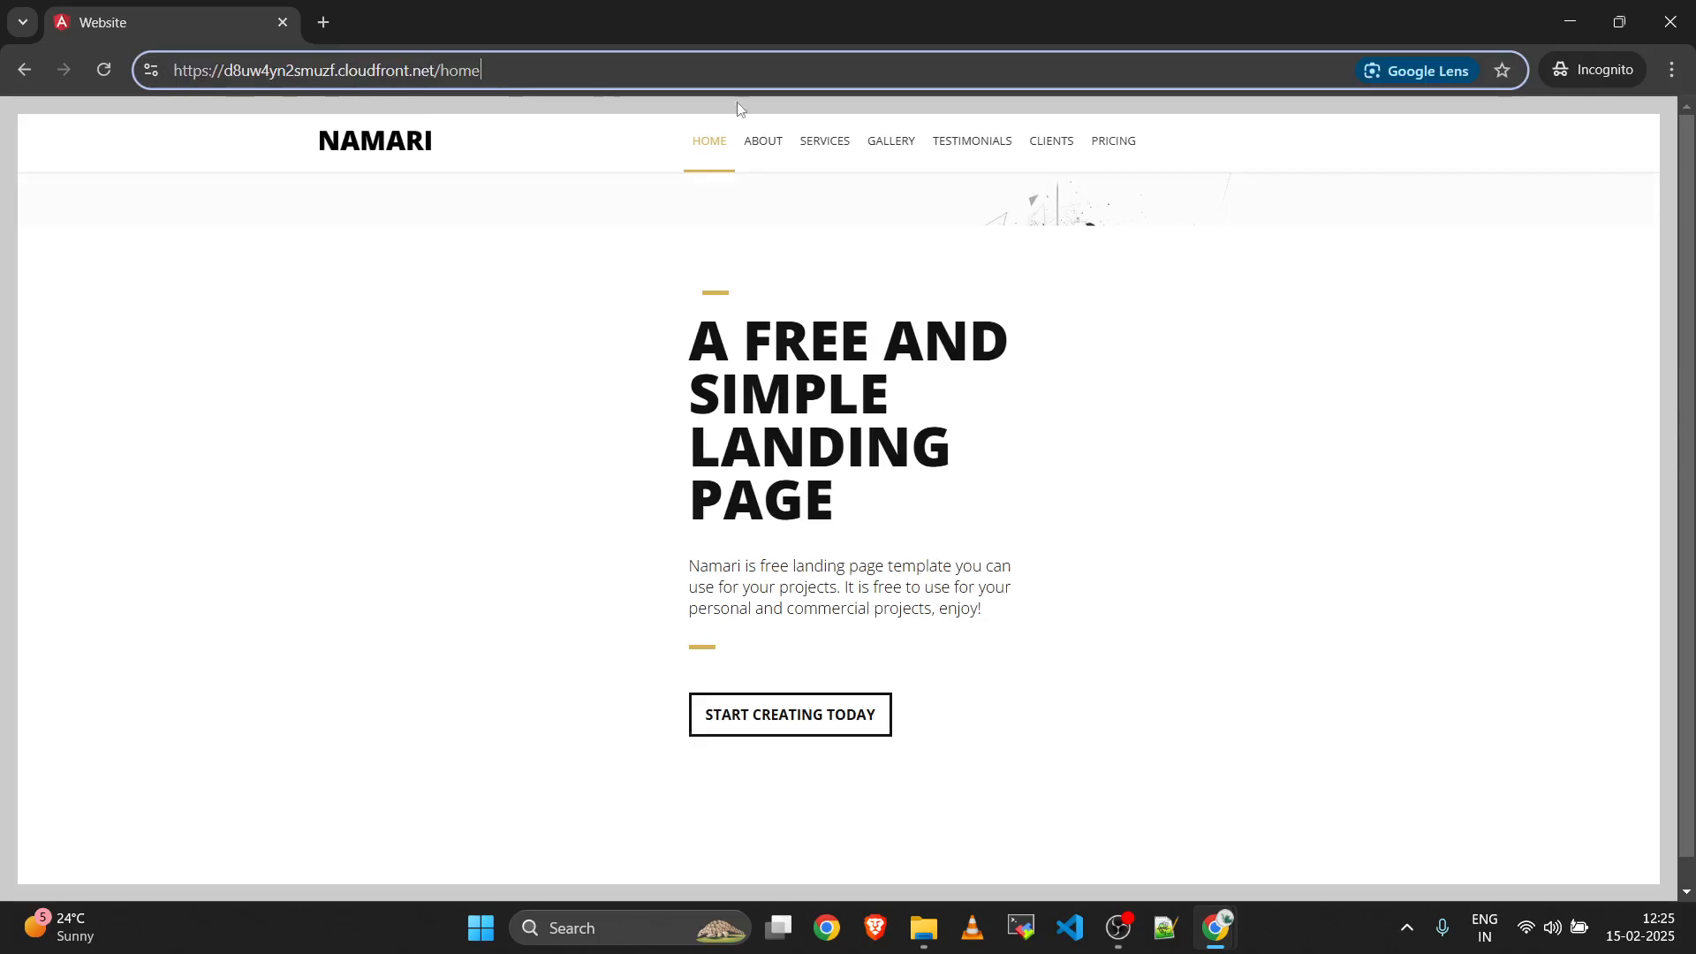
# Check the website's Testimonials, Services and Home pages and its CloudFront address, and close the Incognito window.
pyautogui.click(976, 159)
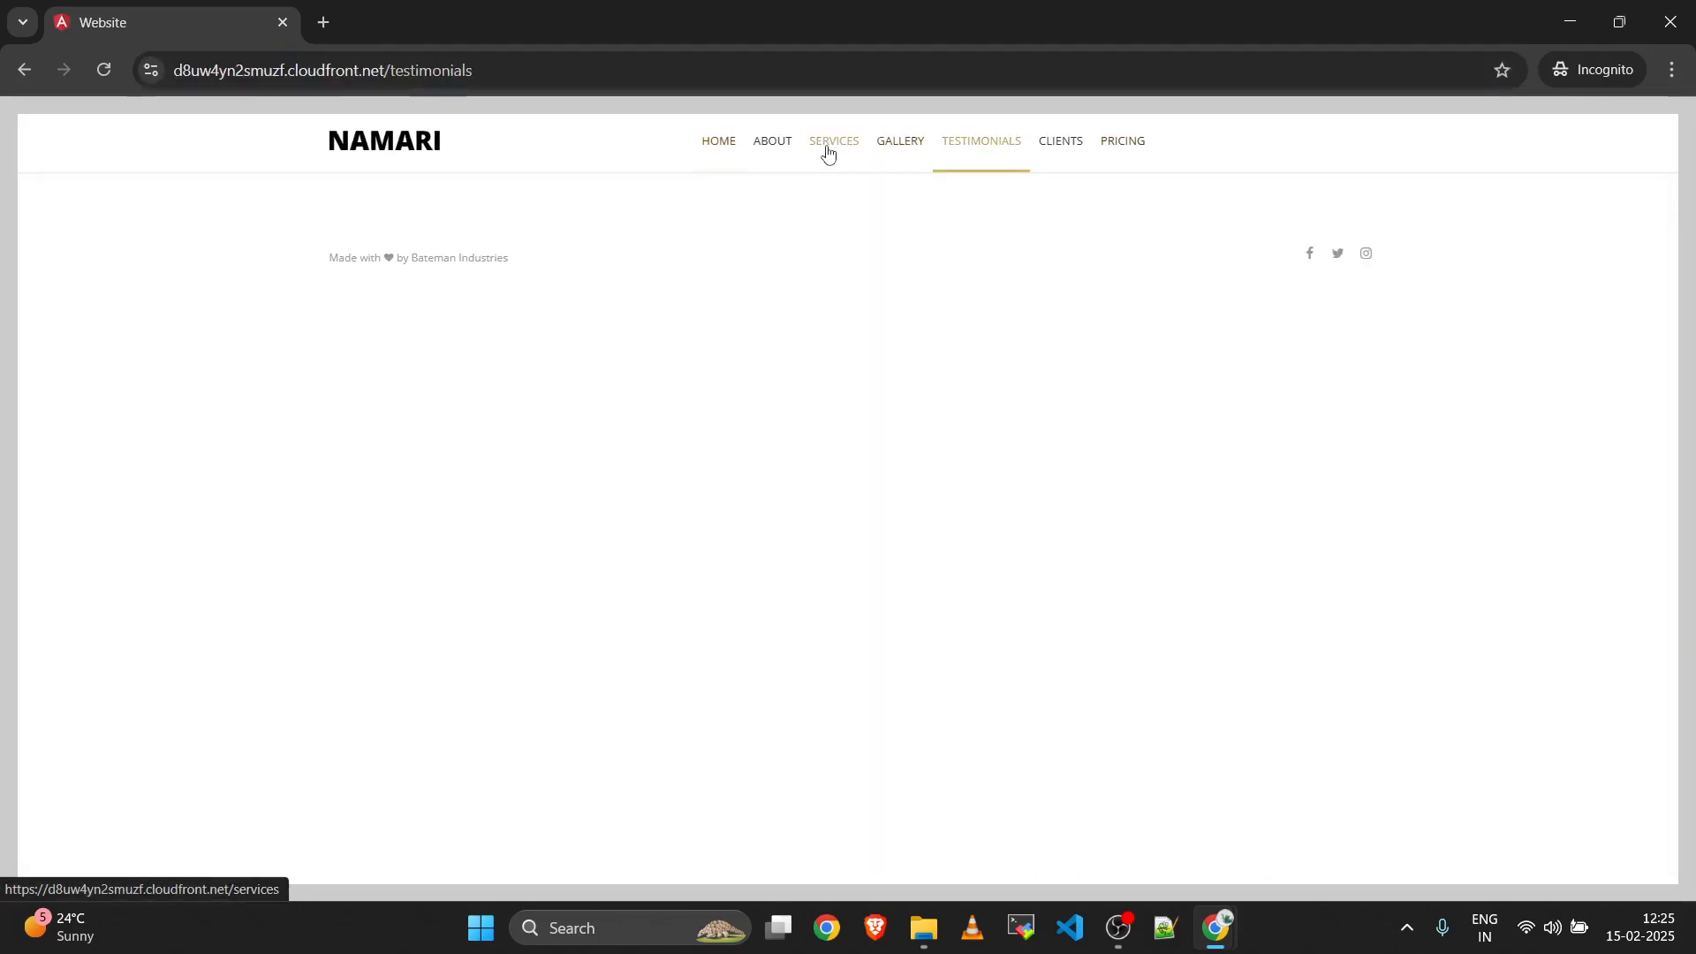
pyautogui.click(825, 151)
pyautogui.click(736, 148)
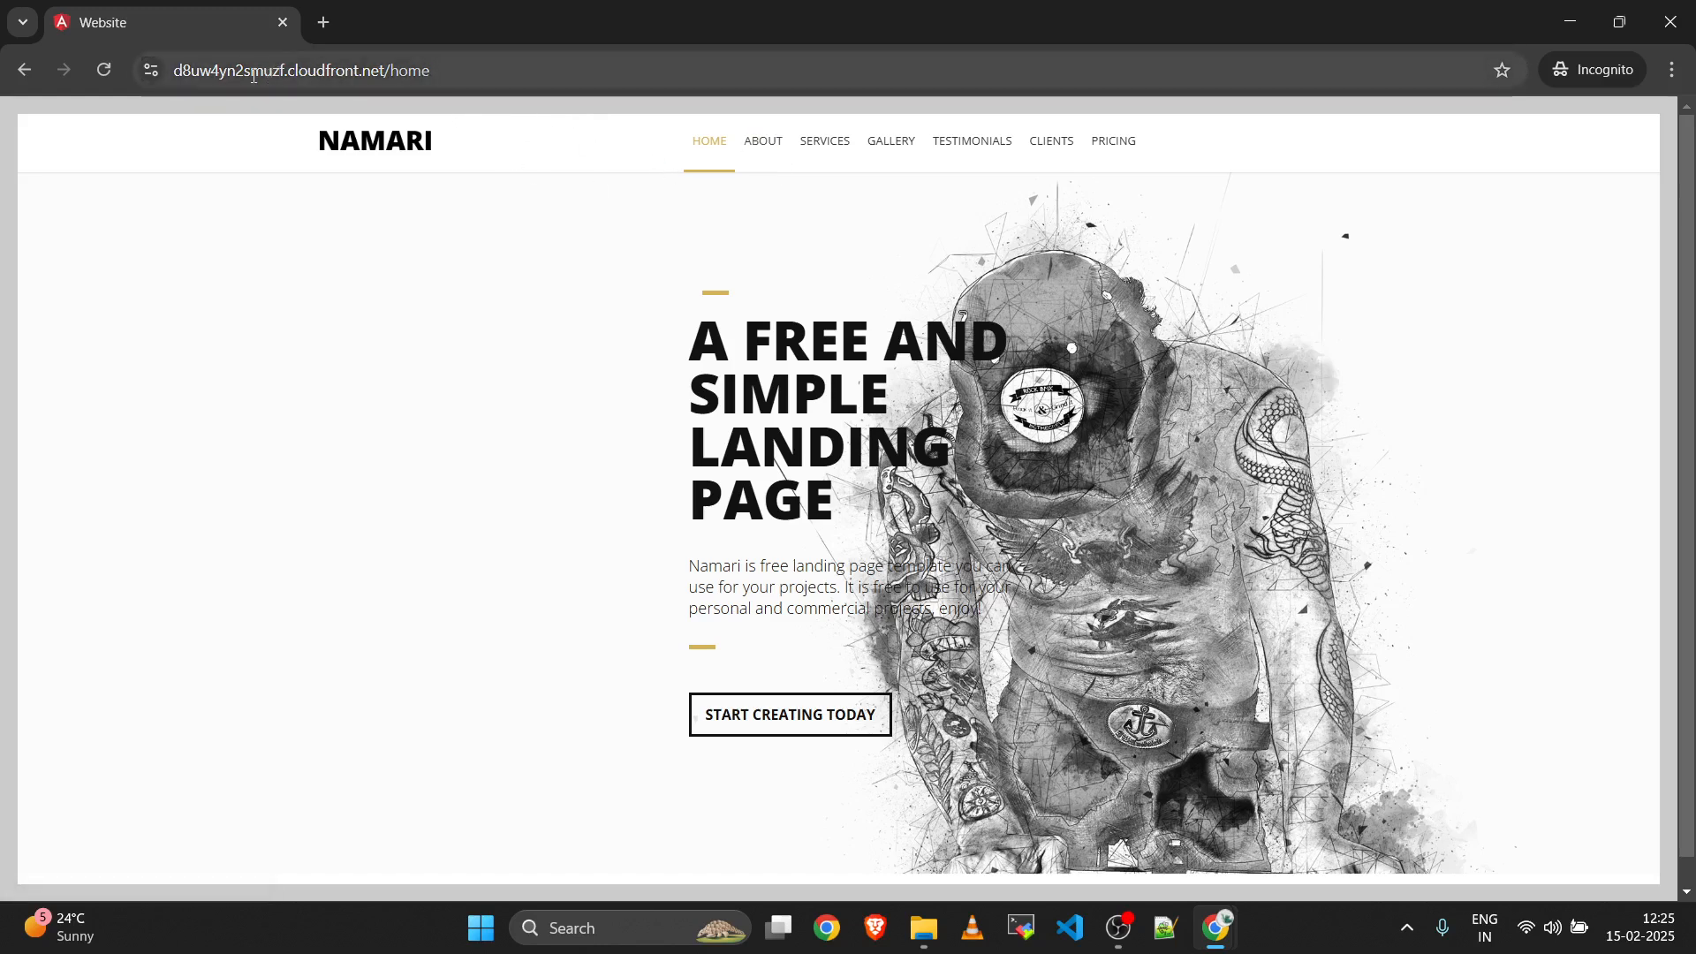
pyautogui.doubleClick(301, 71)
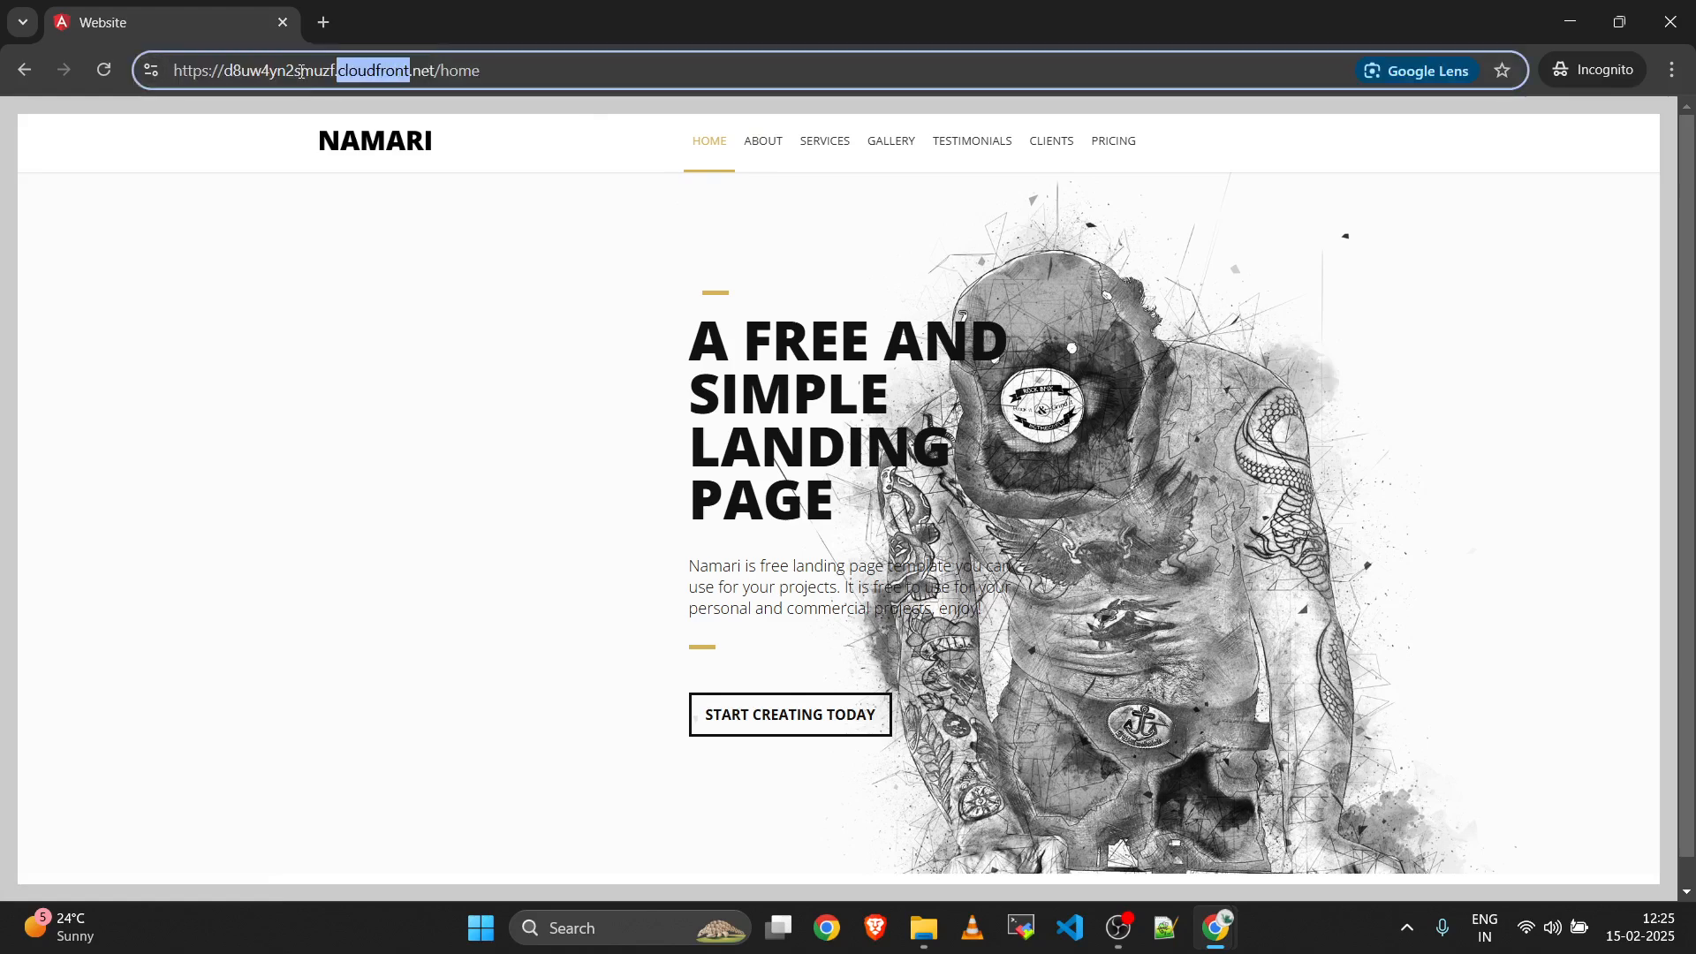
pyautogui.click(273, 73)
pyautogui.moveTo(273, 72); pyautogui.dragTo(432, 73)
pyautogui.click(484, 250)
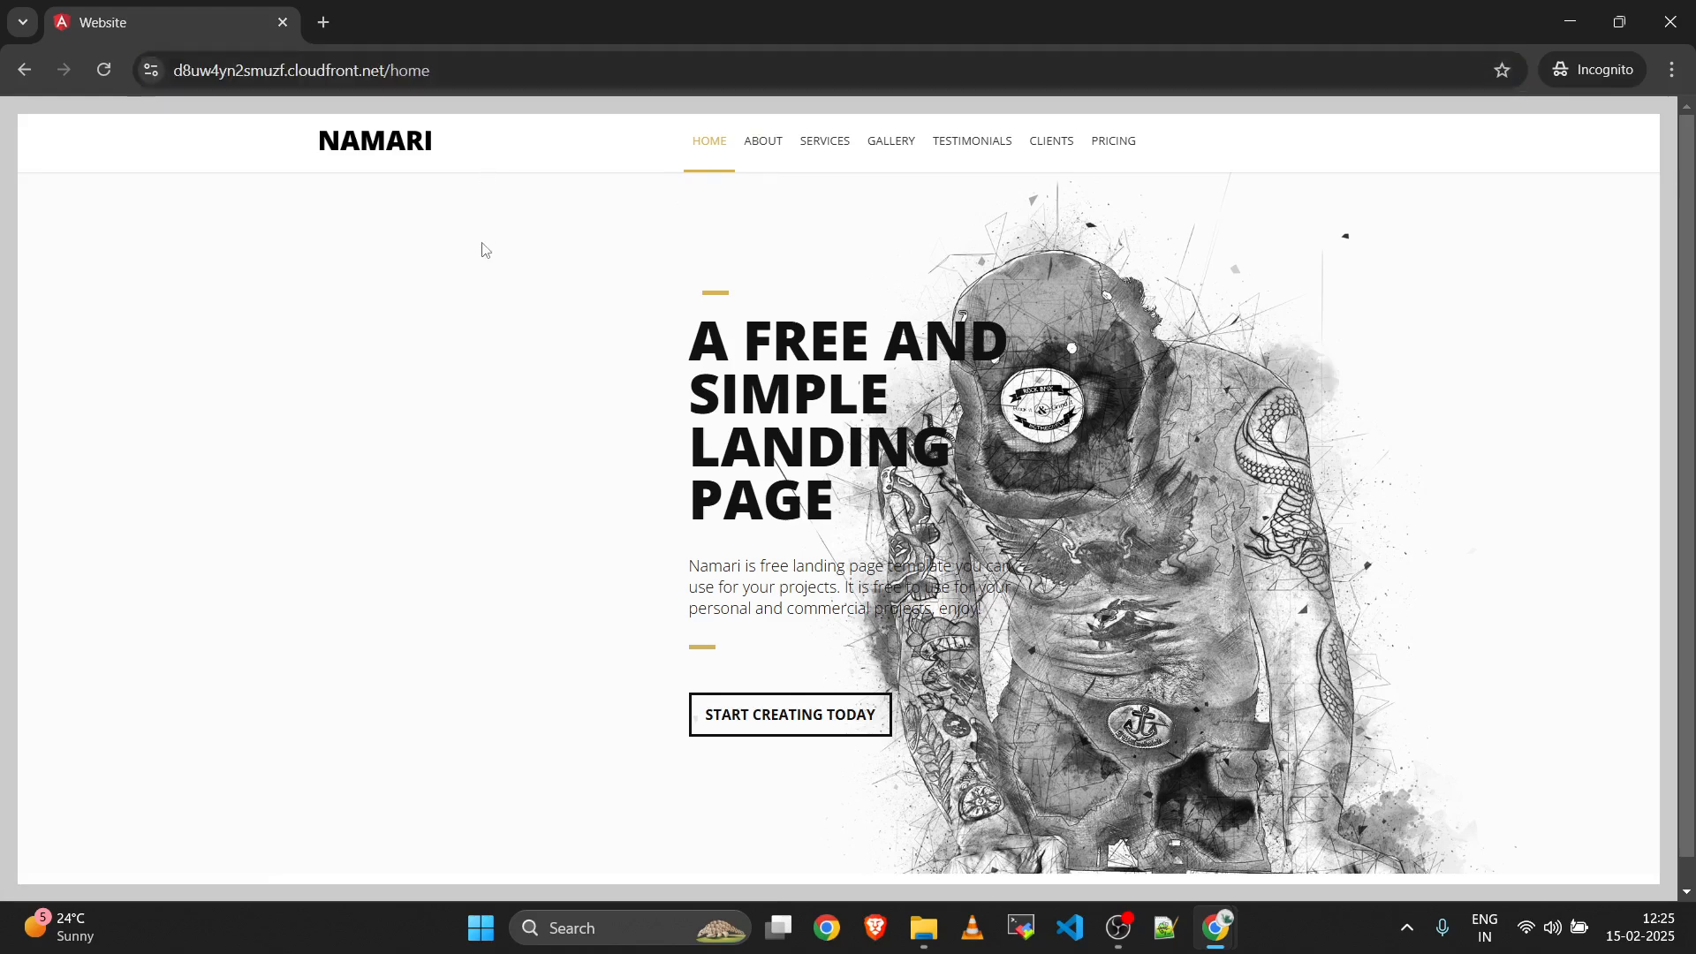
pyautogui.click(282, 22)
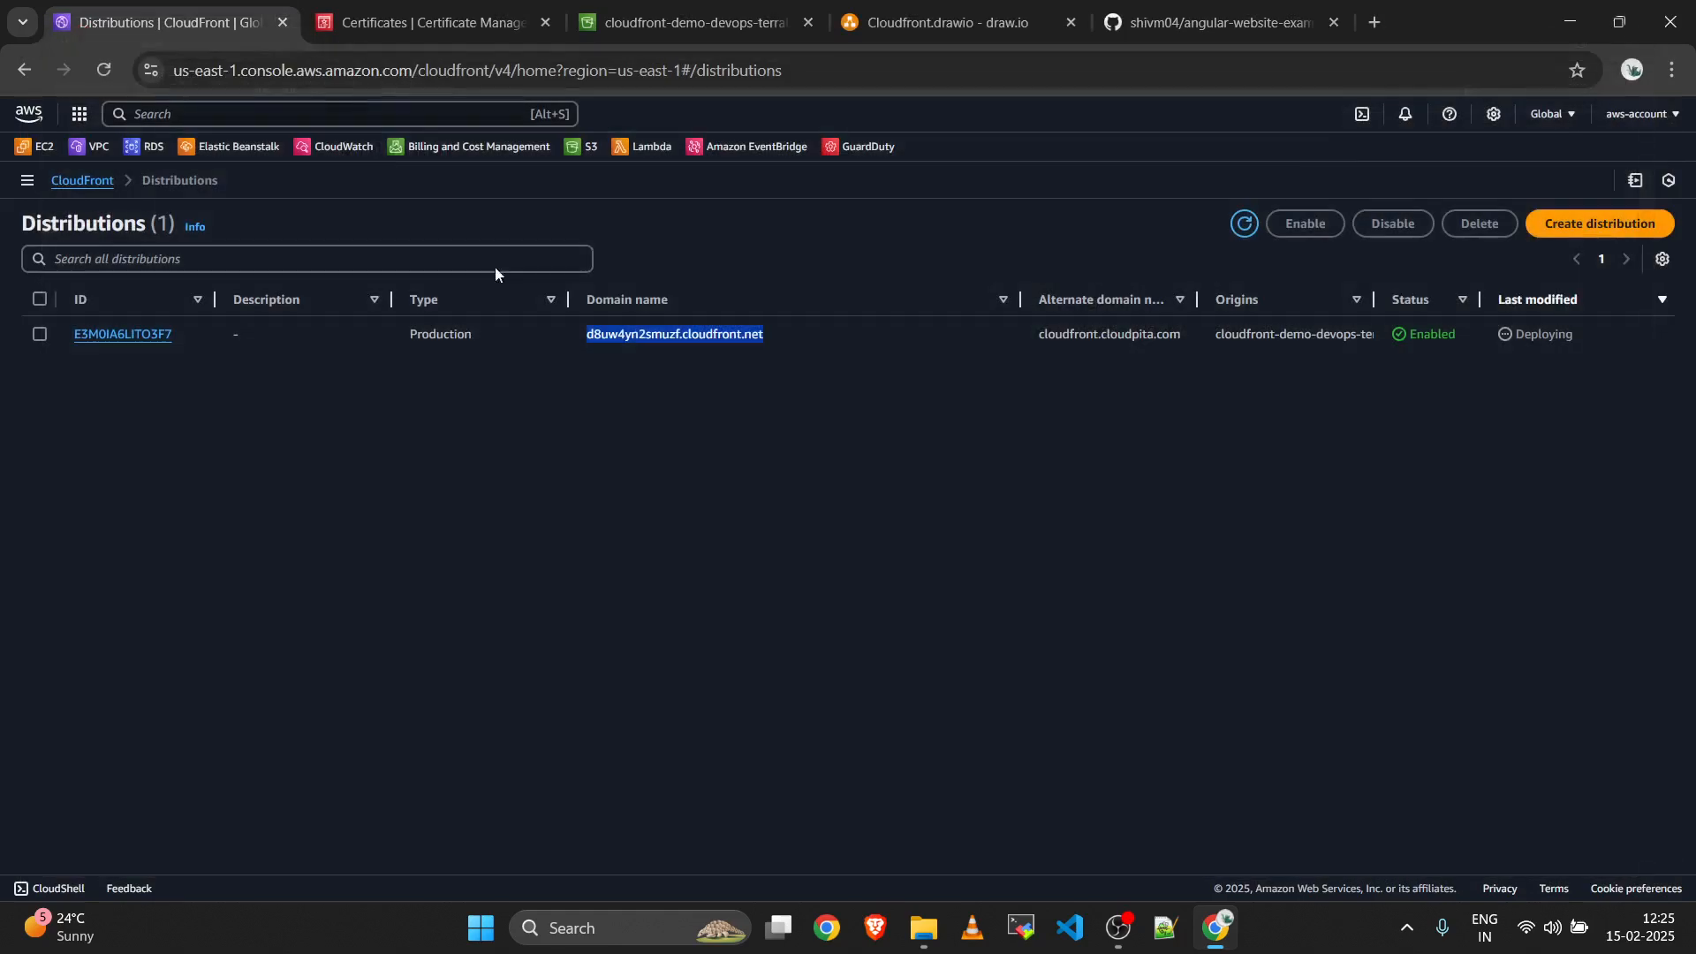
# View the distribution's details, and in Route 53 start a new record in the cloudpita.com hosted zone.
pyautogui.click(164, 335)
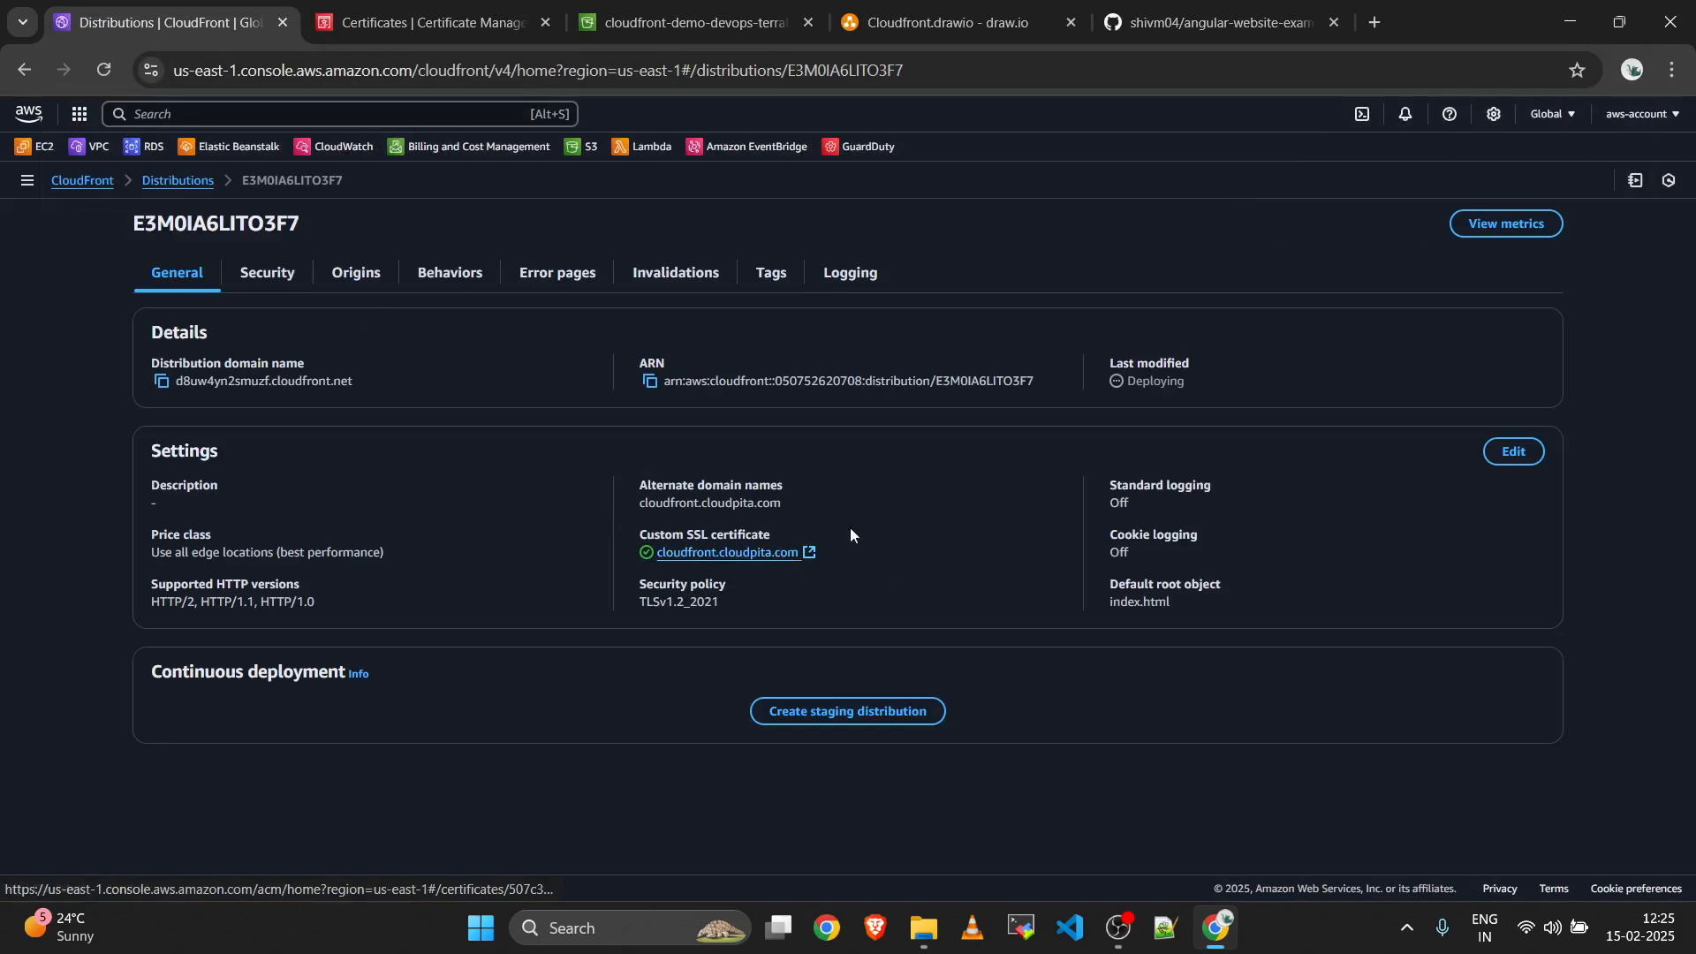
pyautogui.click(411, 23)
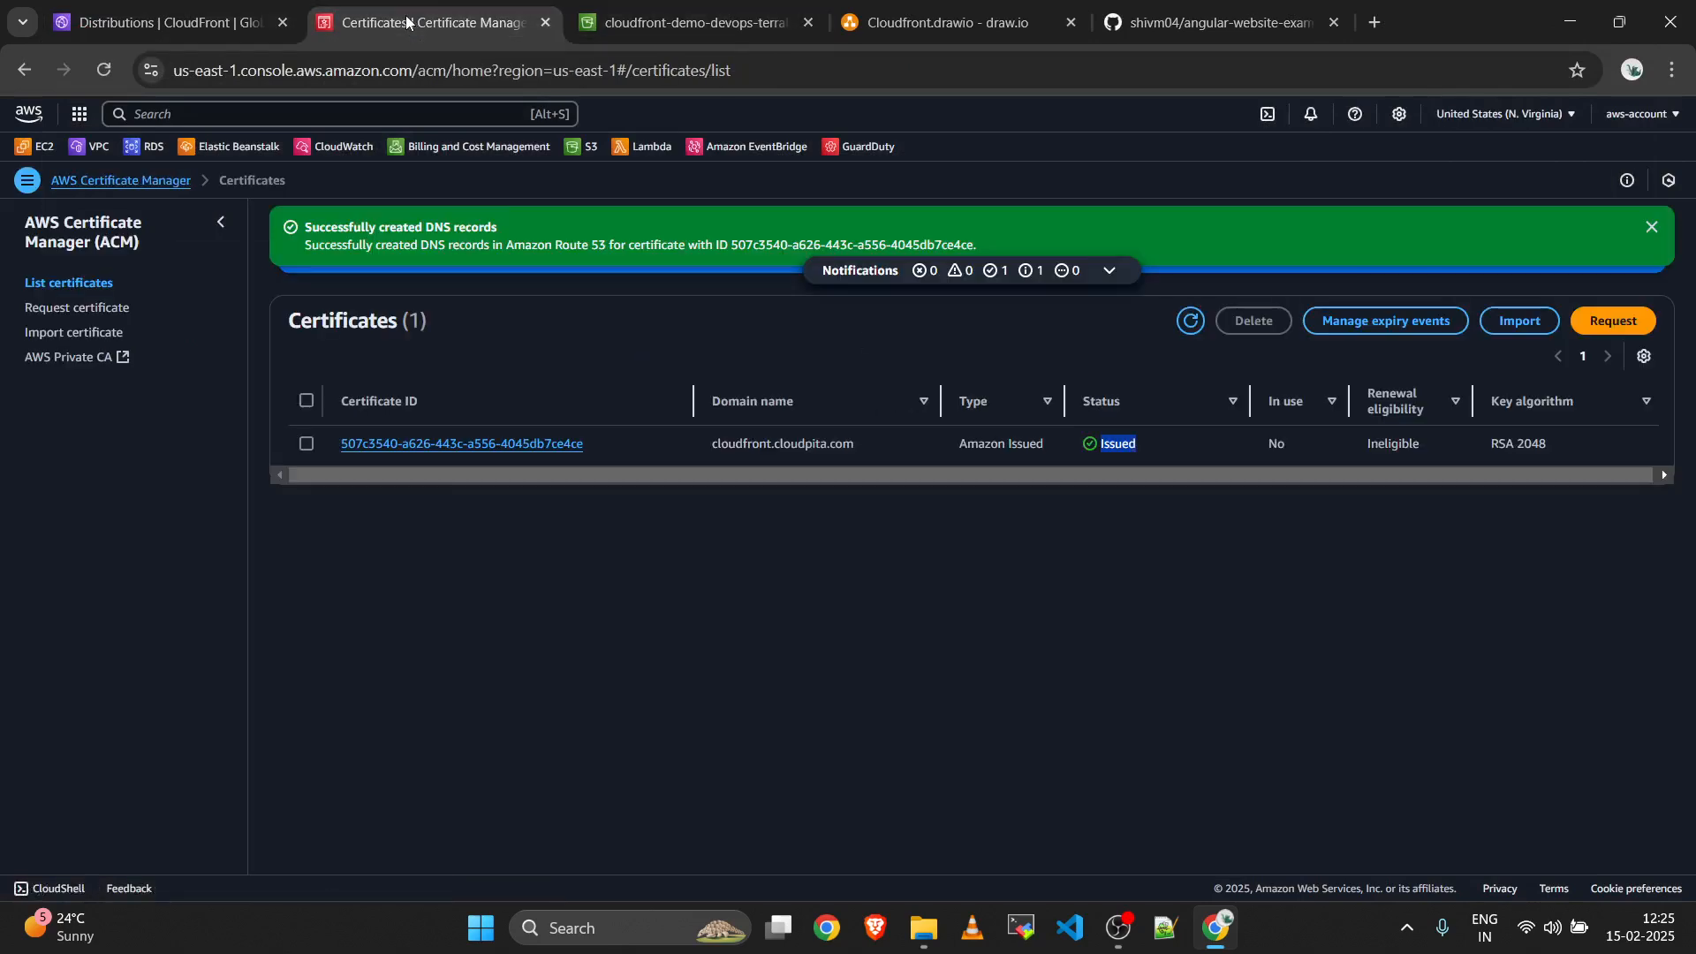
pyautogui.click(300, 123)
pyautogui.write('route 53')
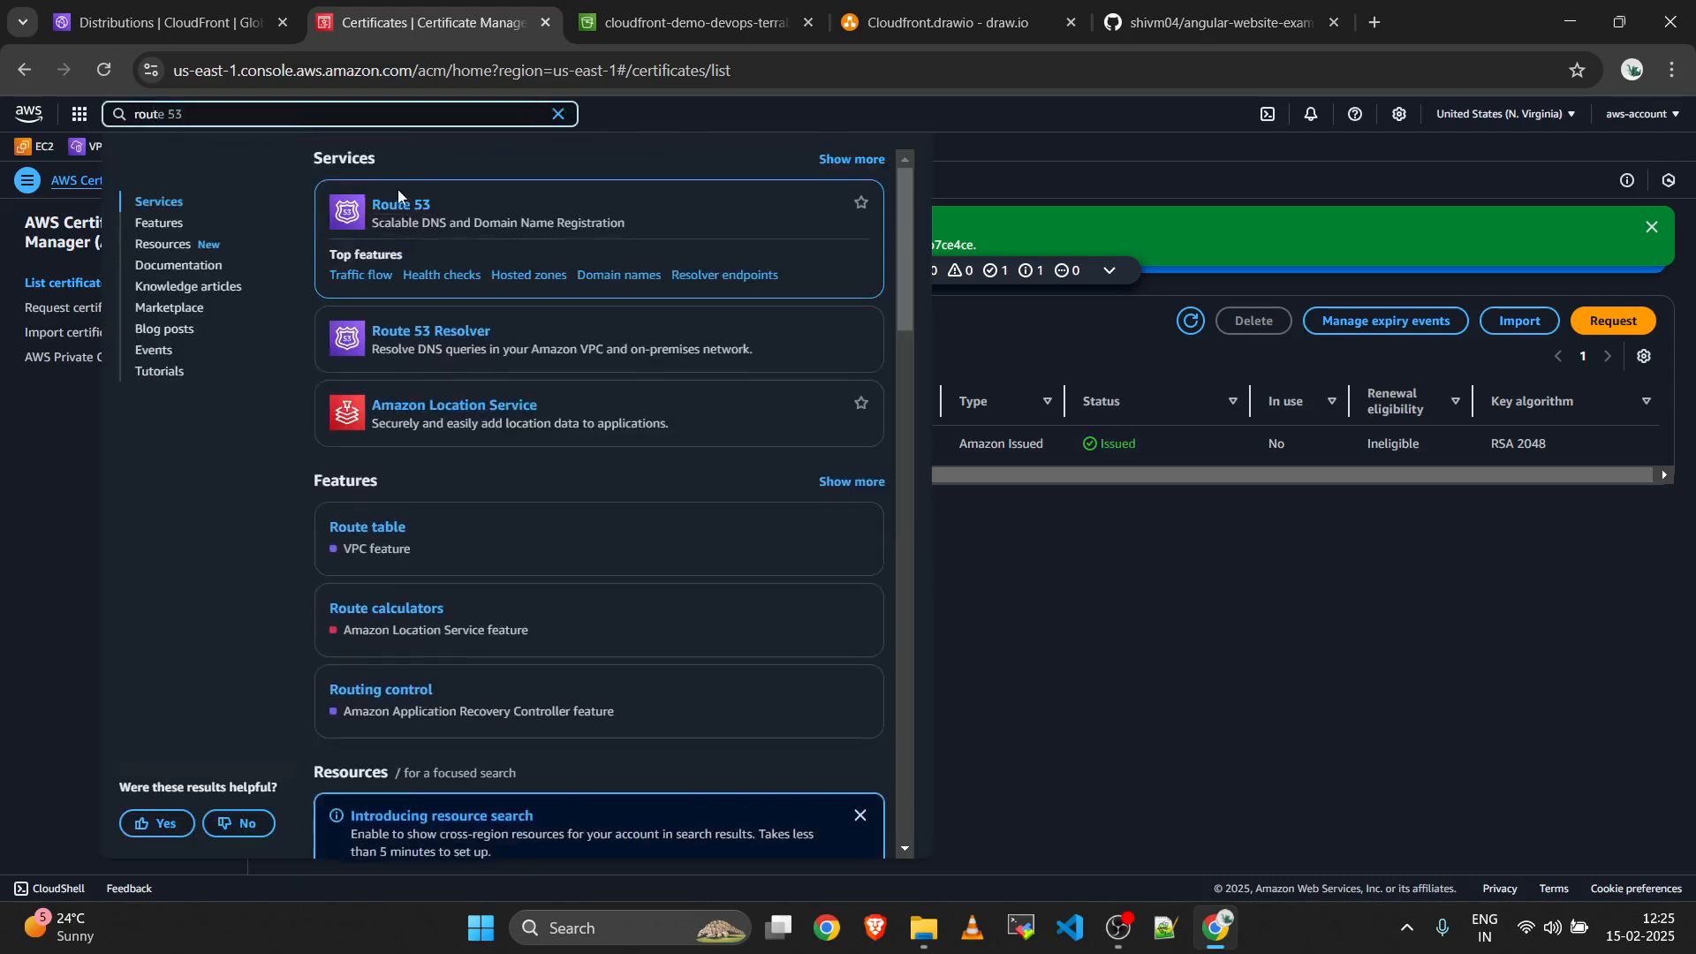
pyautogui.click(397, 196)
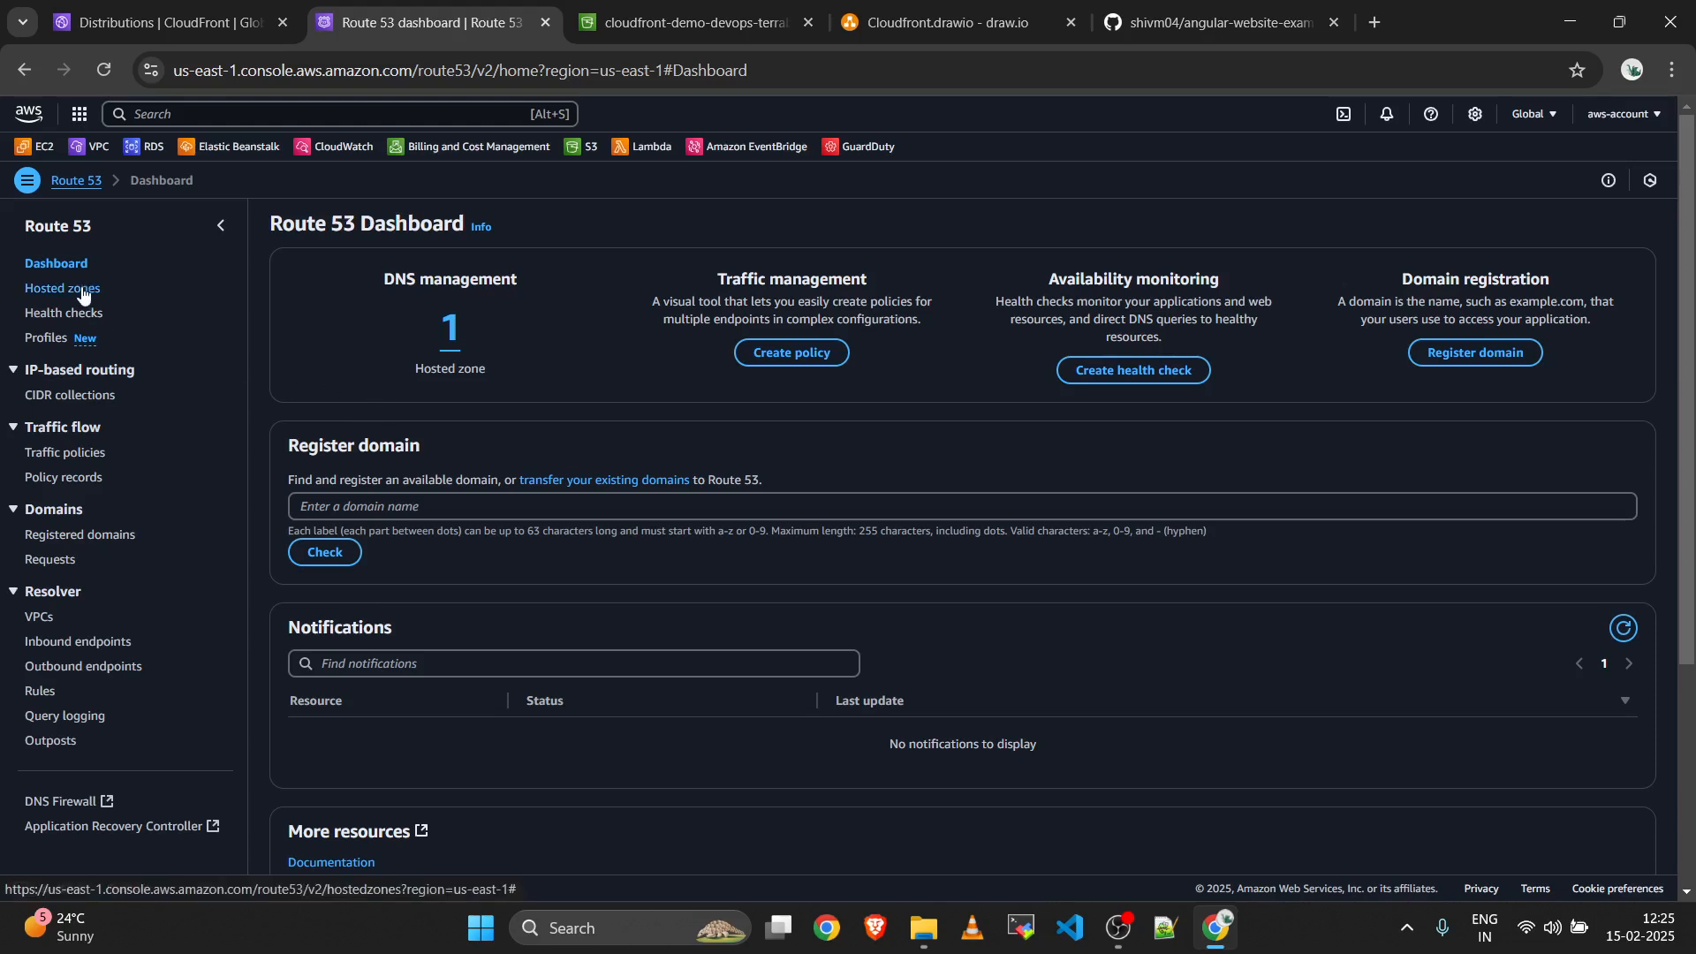
pyautogui.click(83, 284)
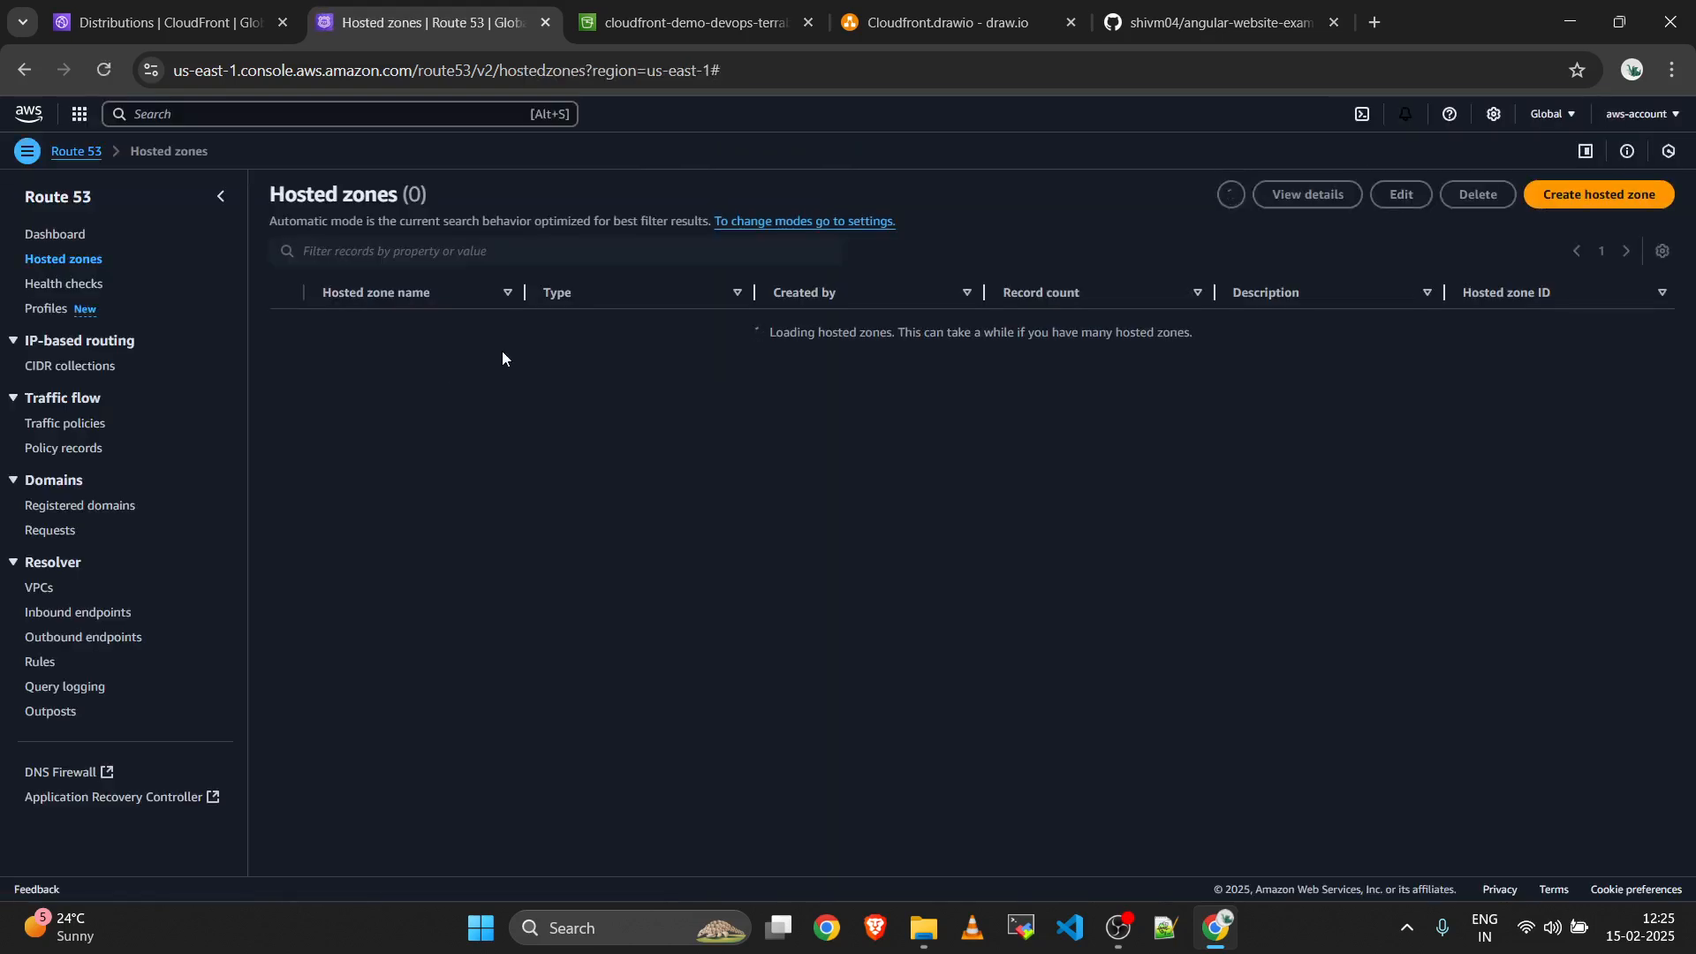
pyautogui.click(356, 362)
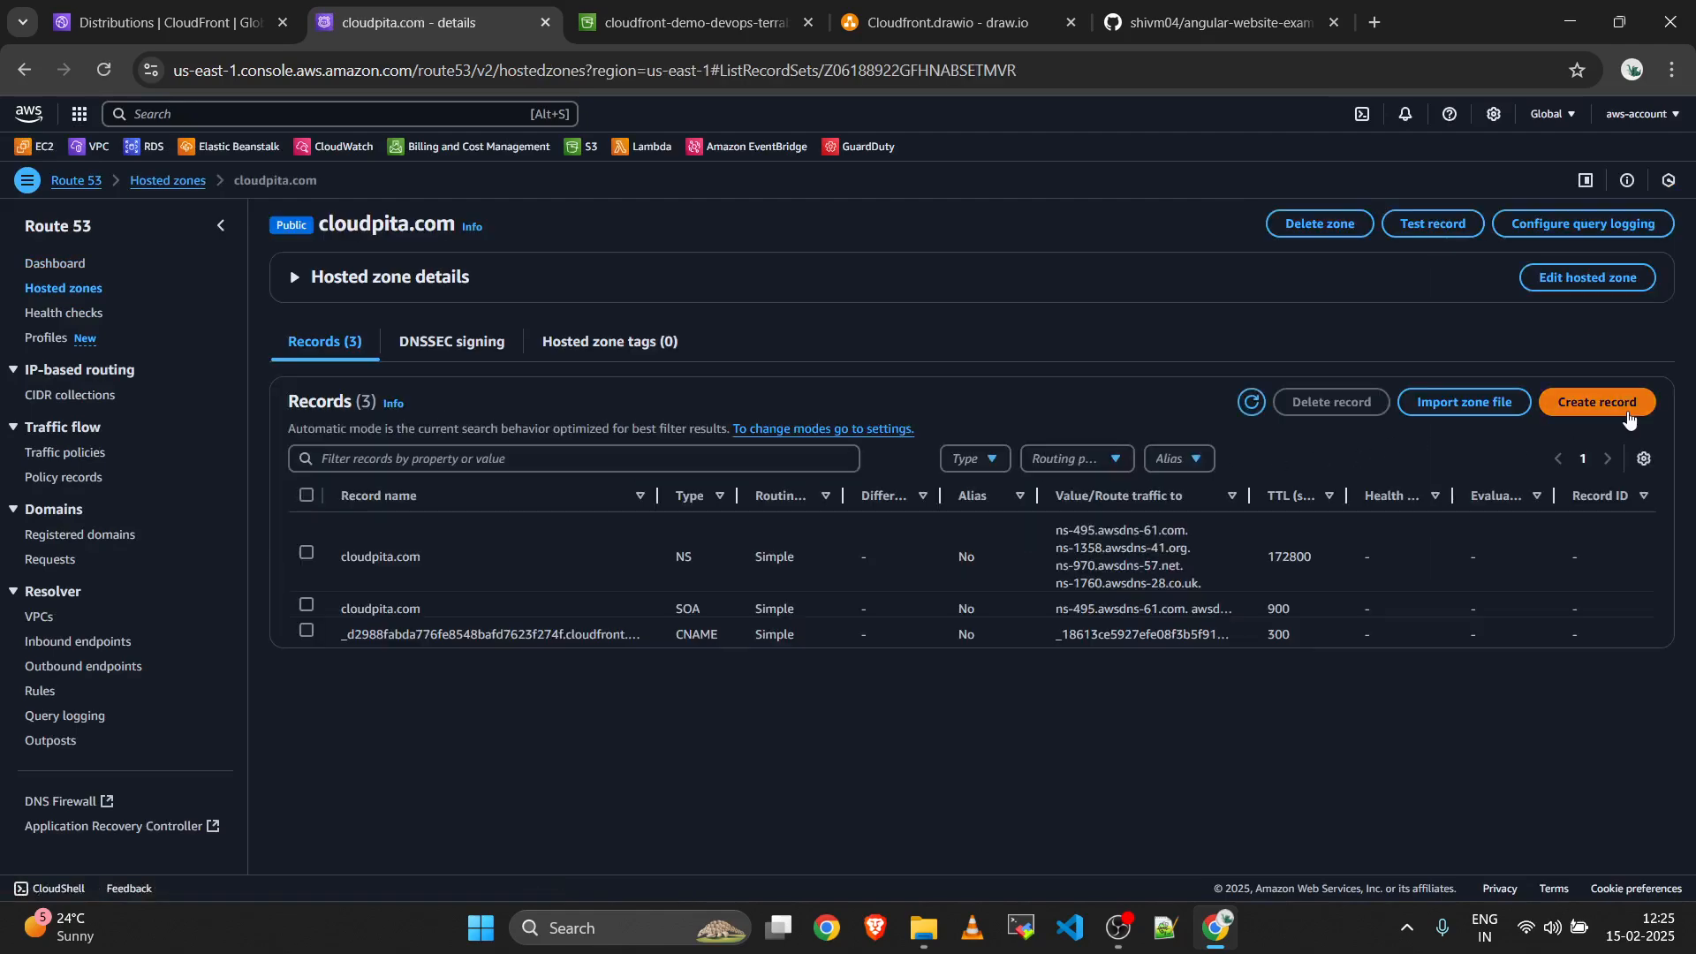
pyautogui.click(1616, 408)
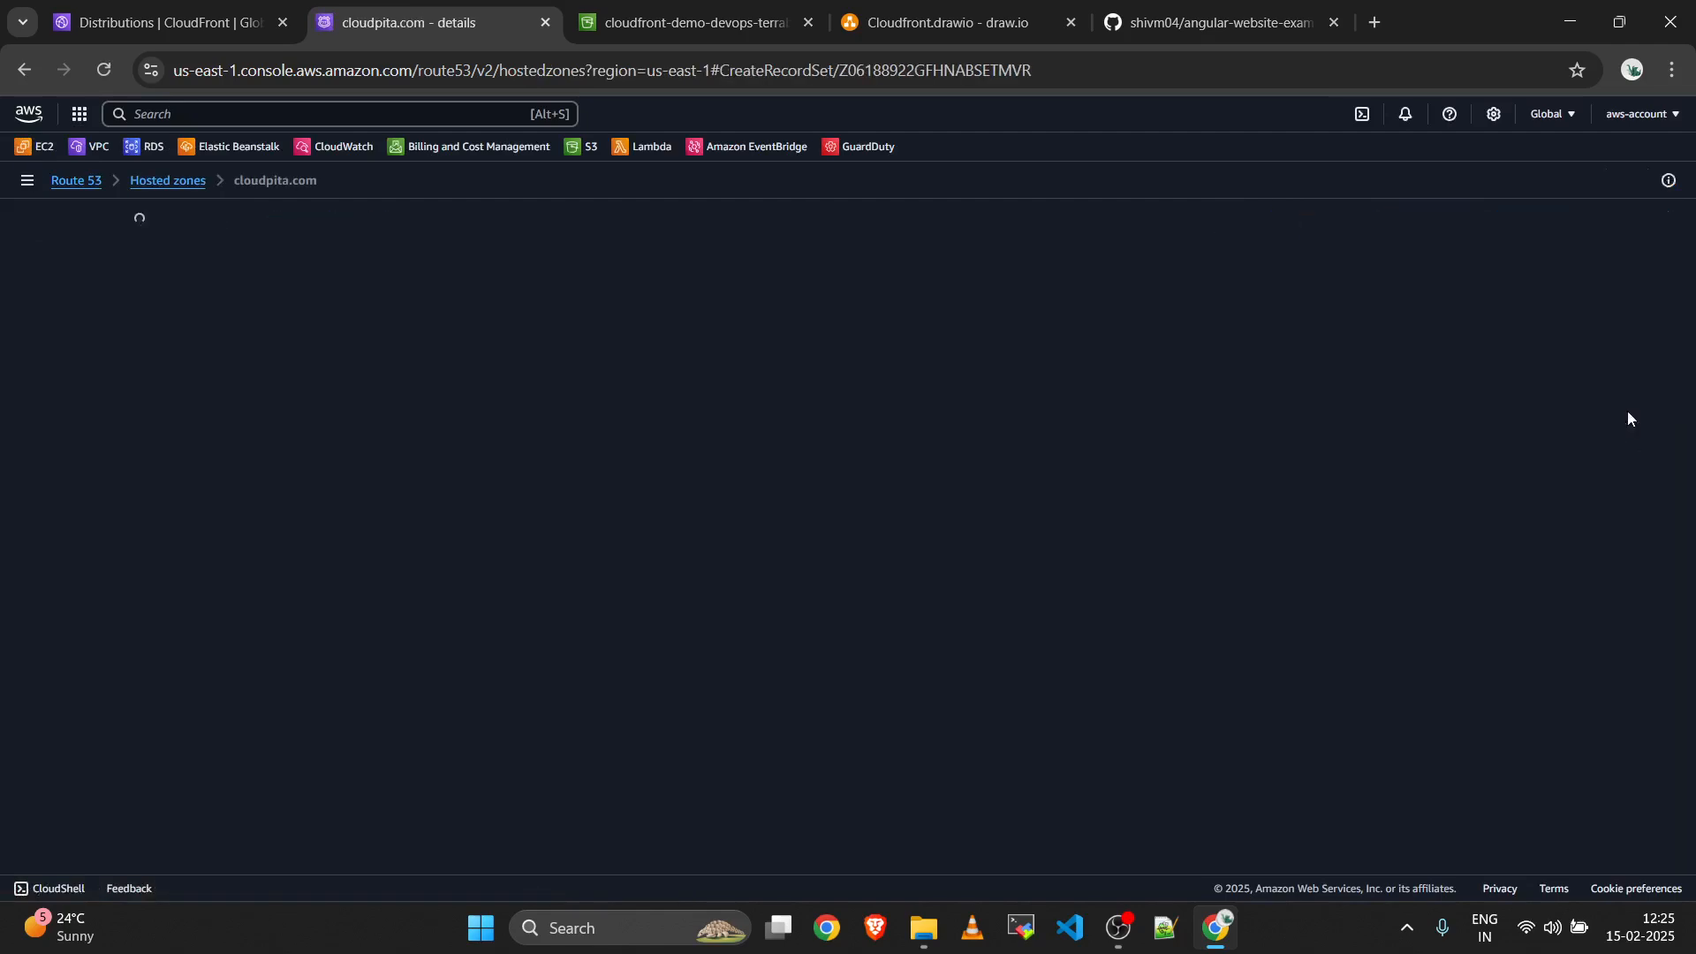
# Copy the subdomain part of the distribution's custom domain and enter "cloudfront" as the record name under cloudpita.com.
pyautogui.click(158, 23)
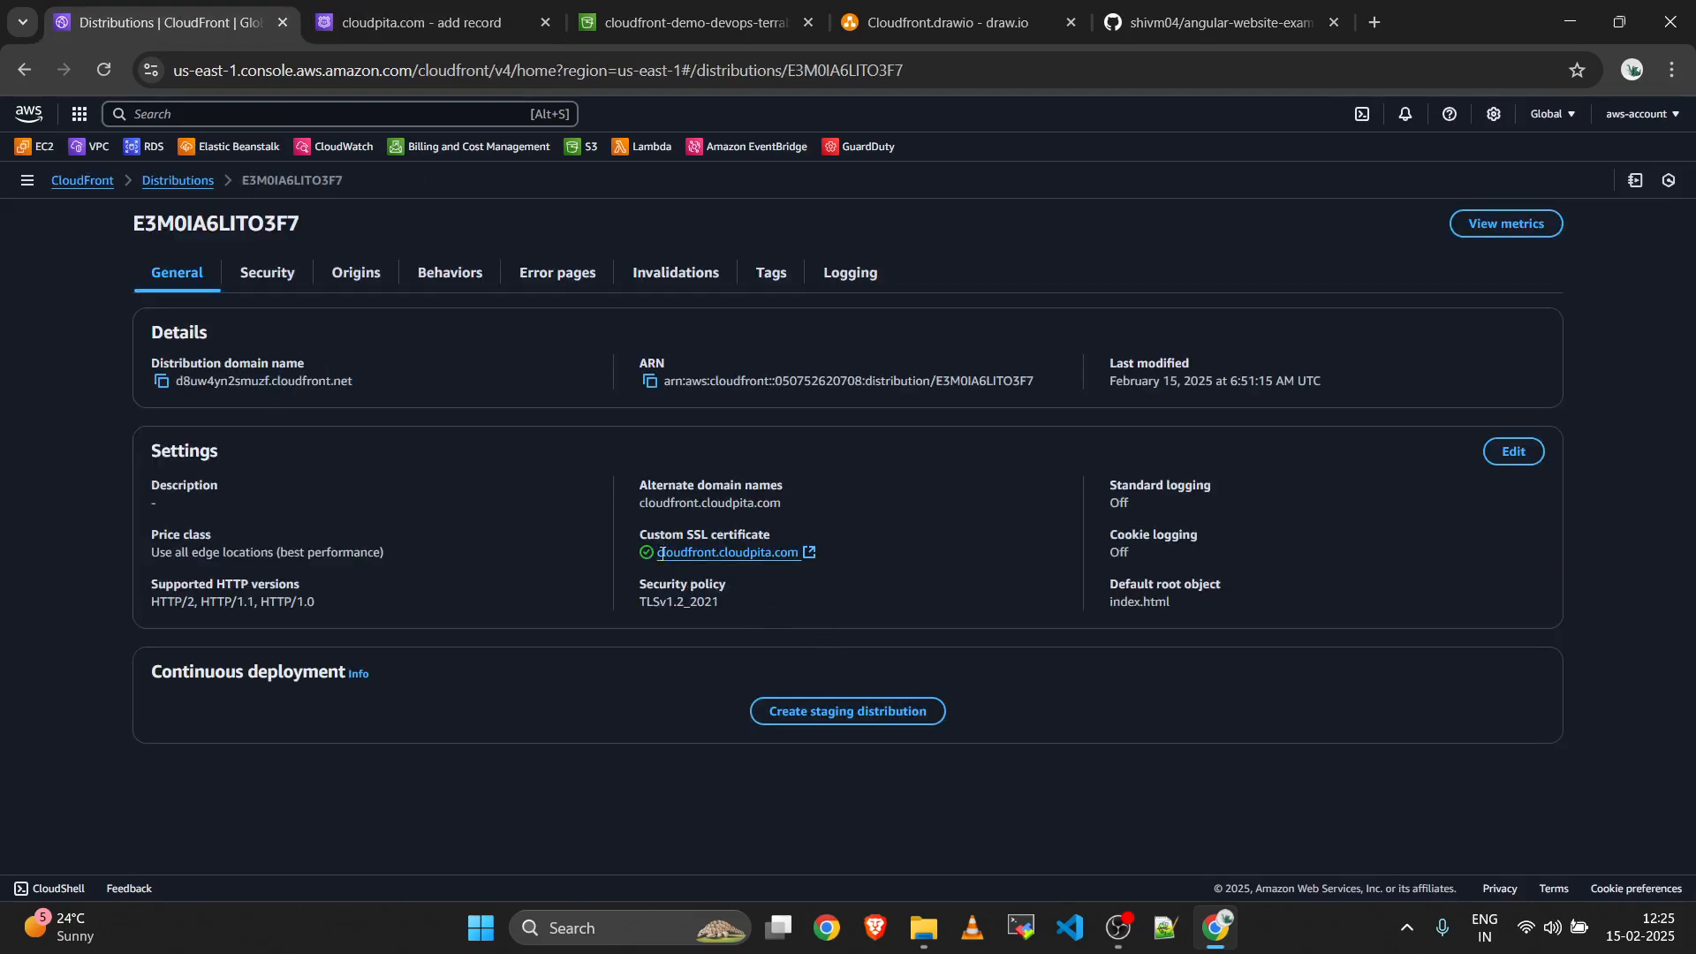
pyautogui.moveTo(654, 553); pyautogui.dragTo(716, 561)
pyautogui.hotkey('ctrl', 'c')
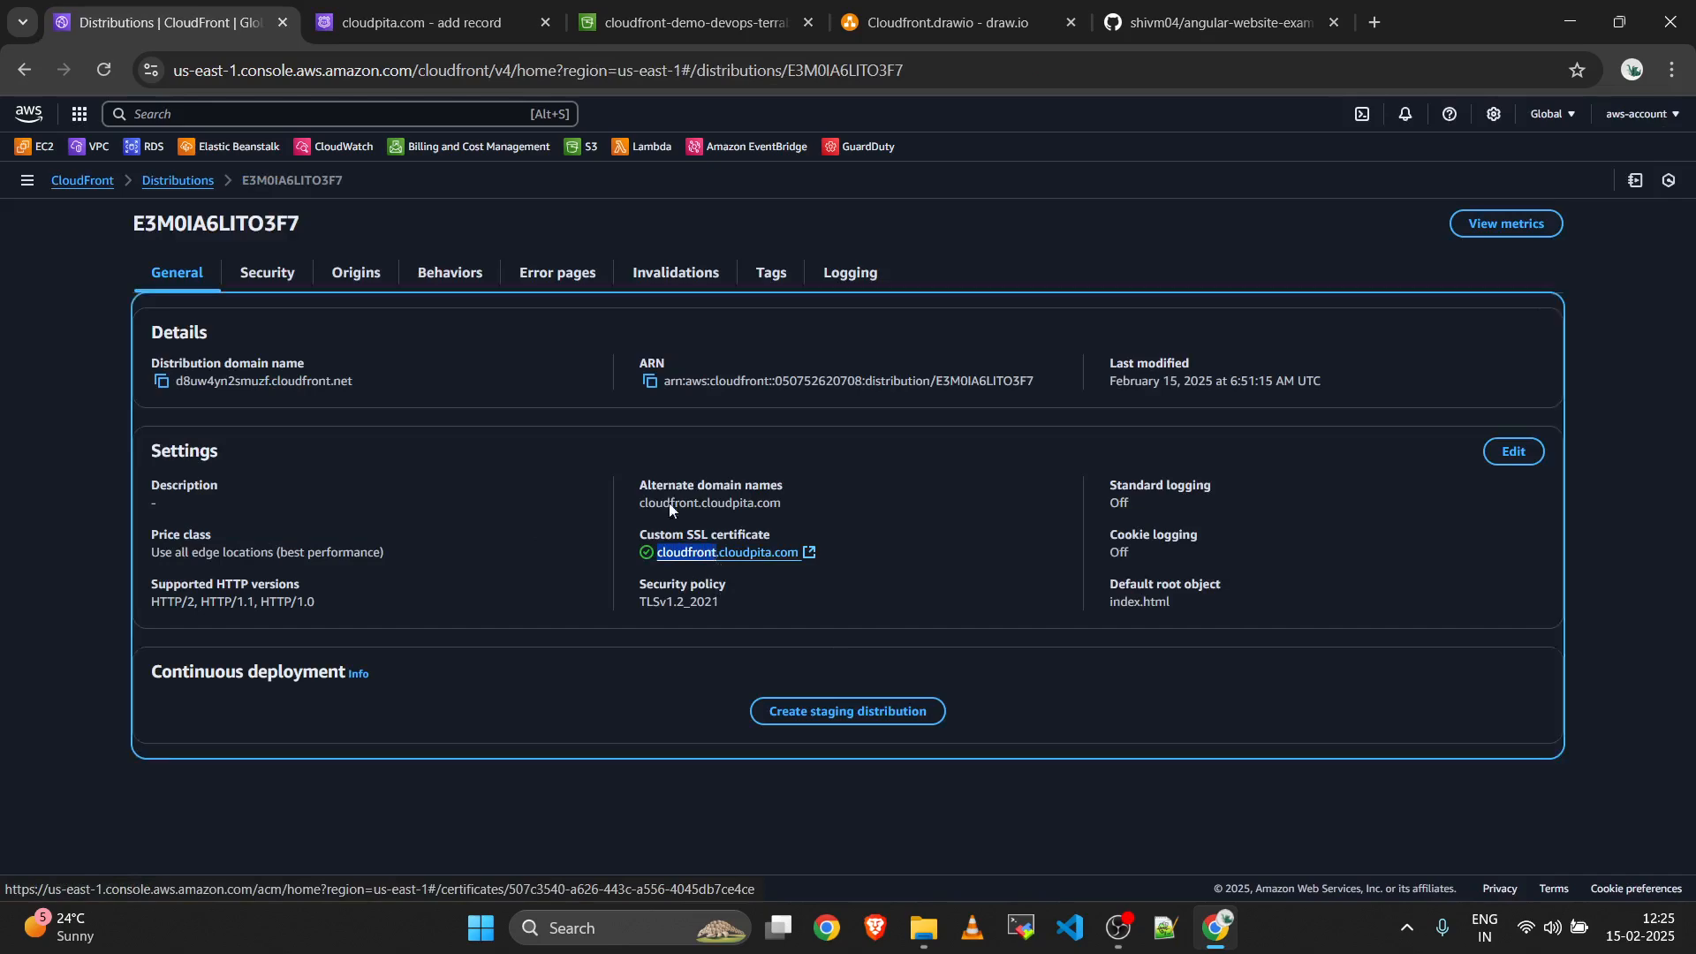
pyautogui.click(415, 22)
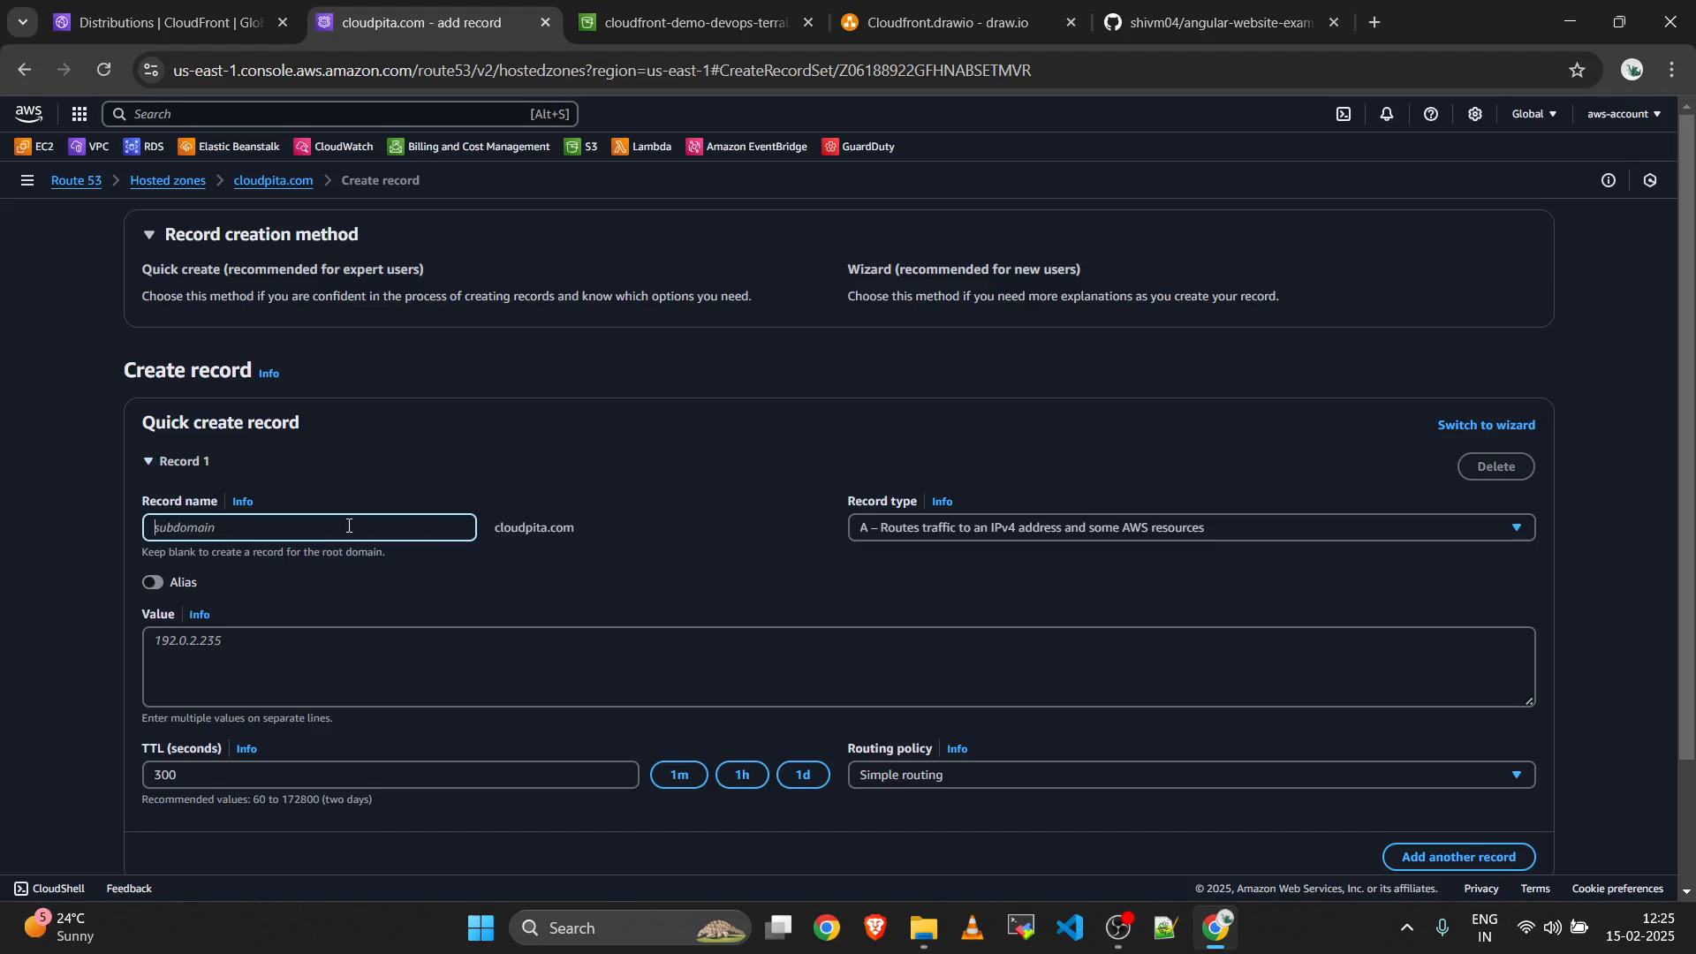
pyautogui.hotkey('ctrl', 'v')
pyautogui.click(466, 572)
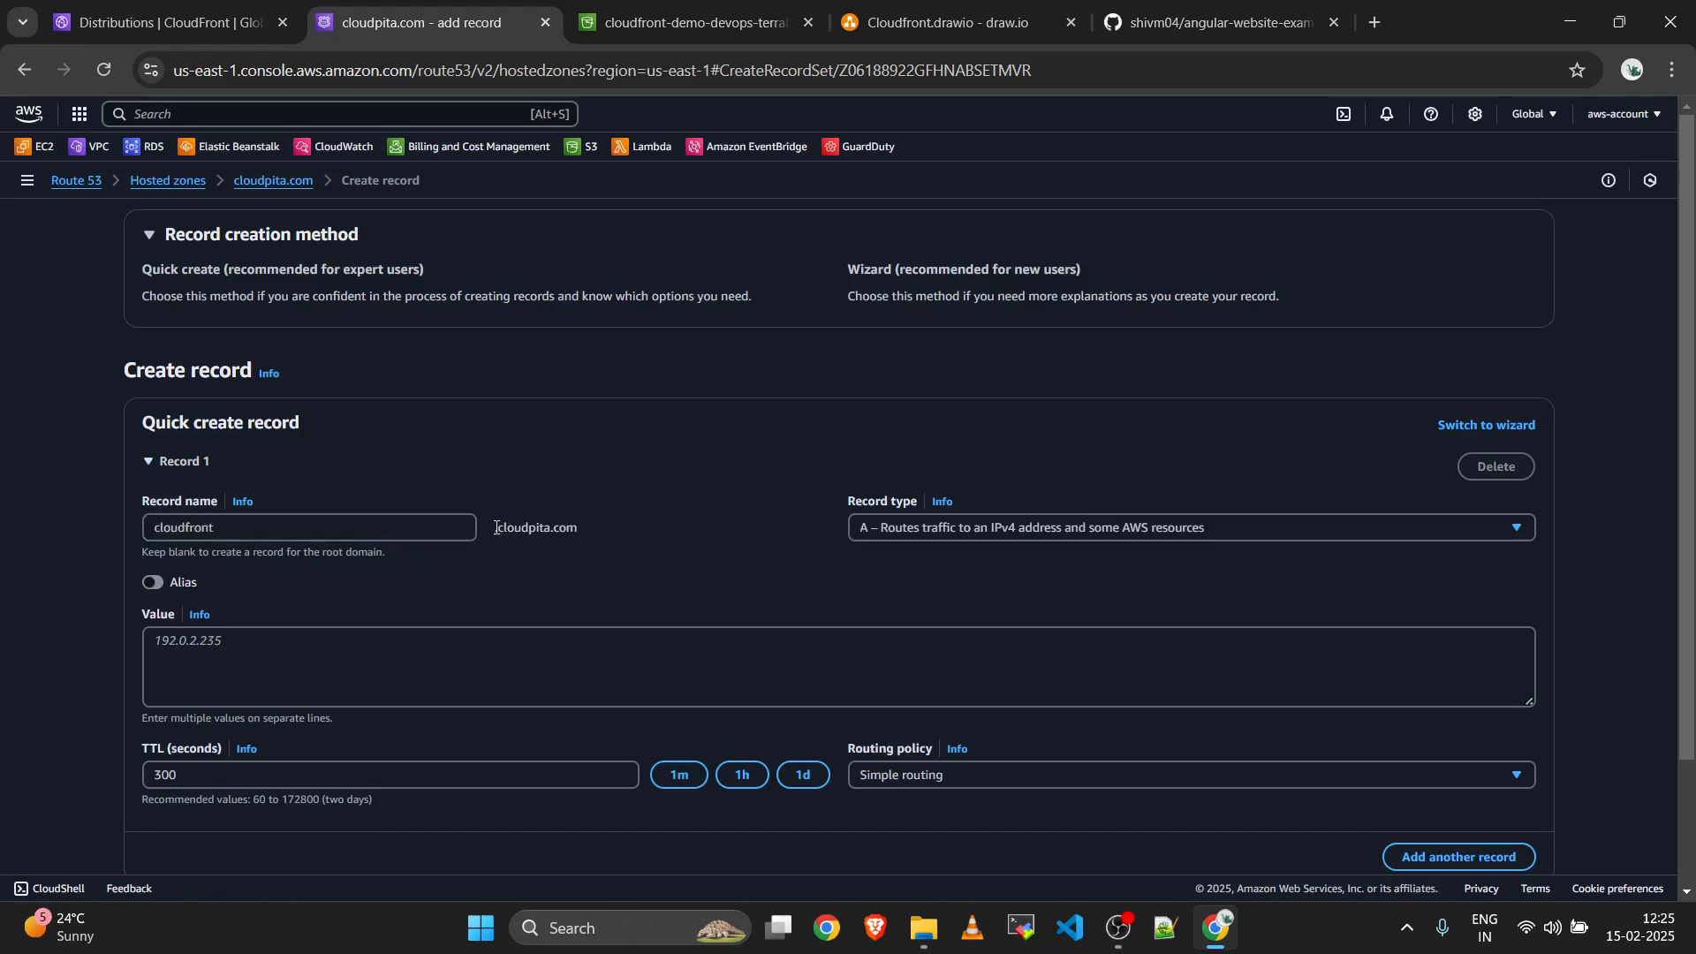
pyautogui.moveTo(491, 527); pyautogui.dragTo(588, 548)
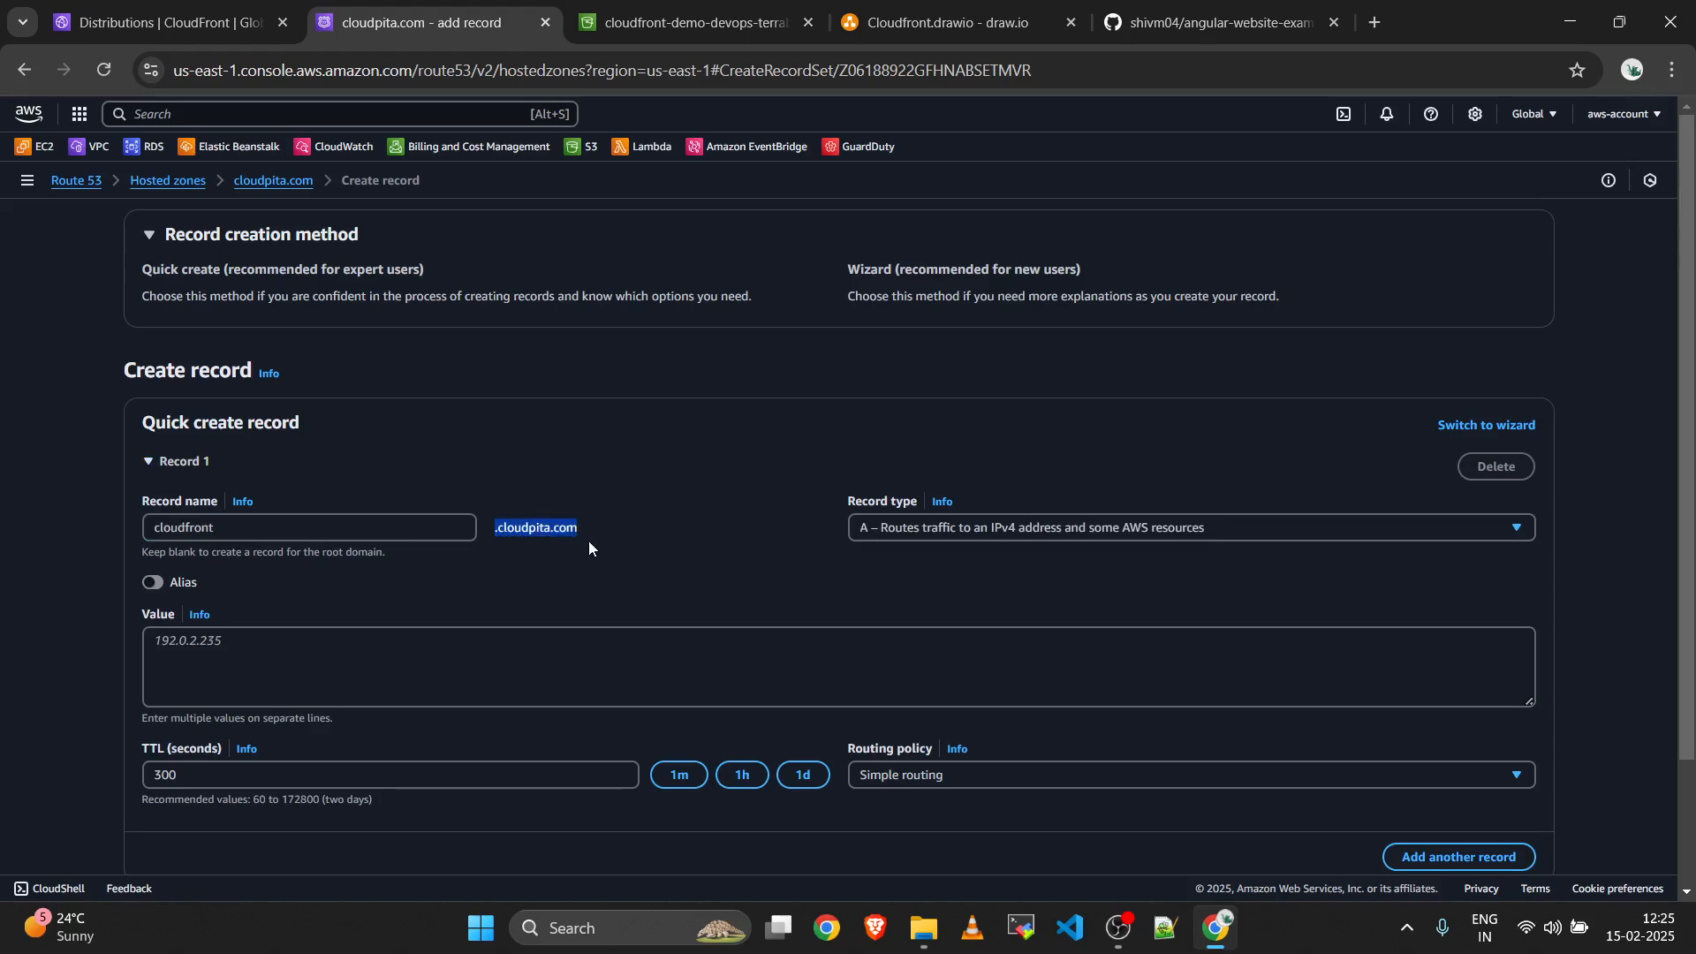
pyautogui.click(680, 543)
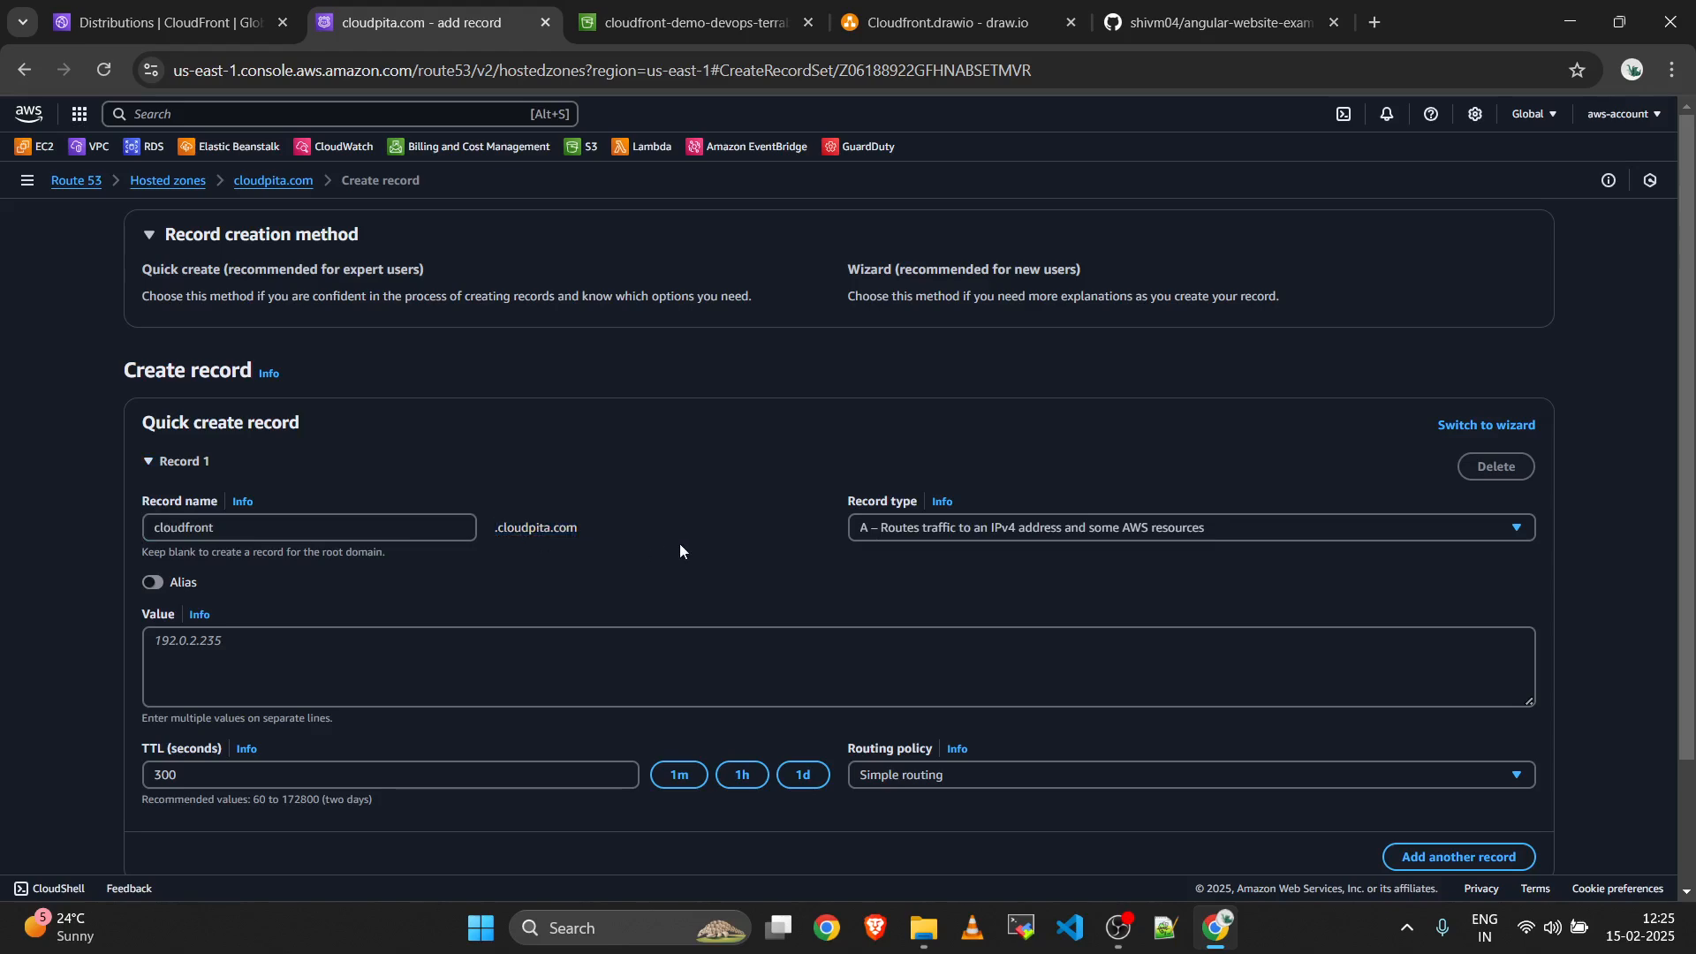
# Look through the available record types and set the new record's type to CNAME.
pyautogui.click(892, 532)
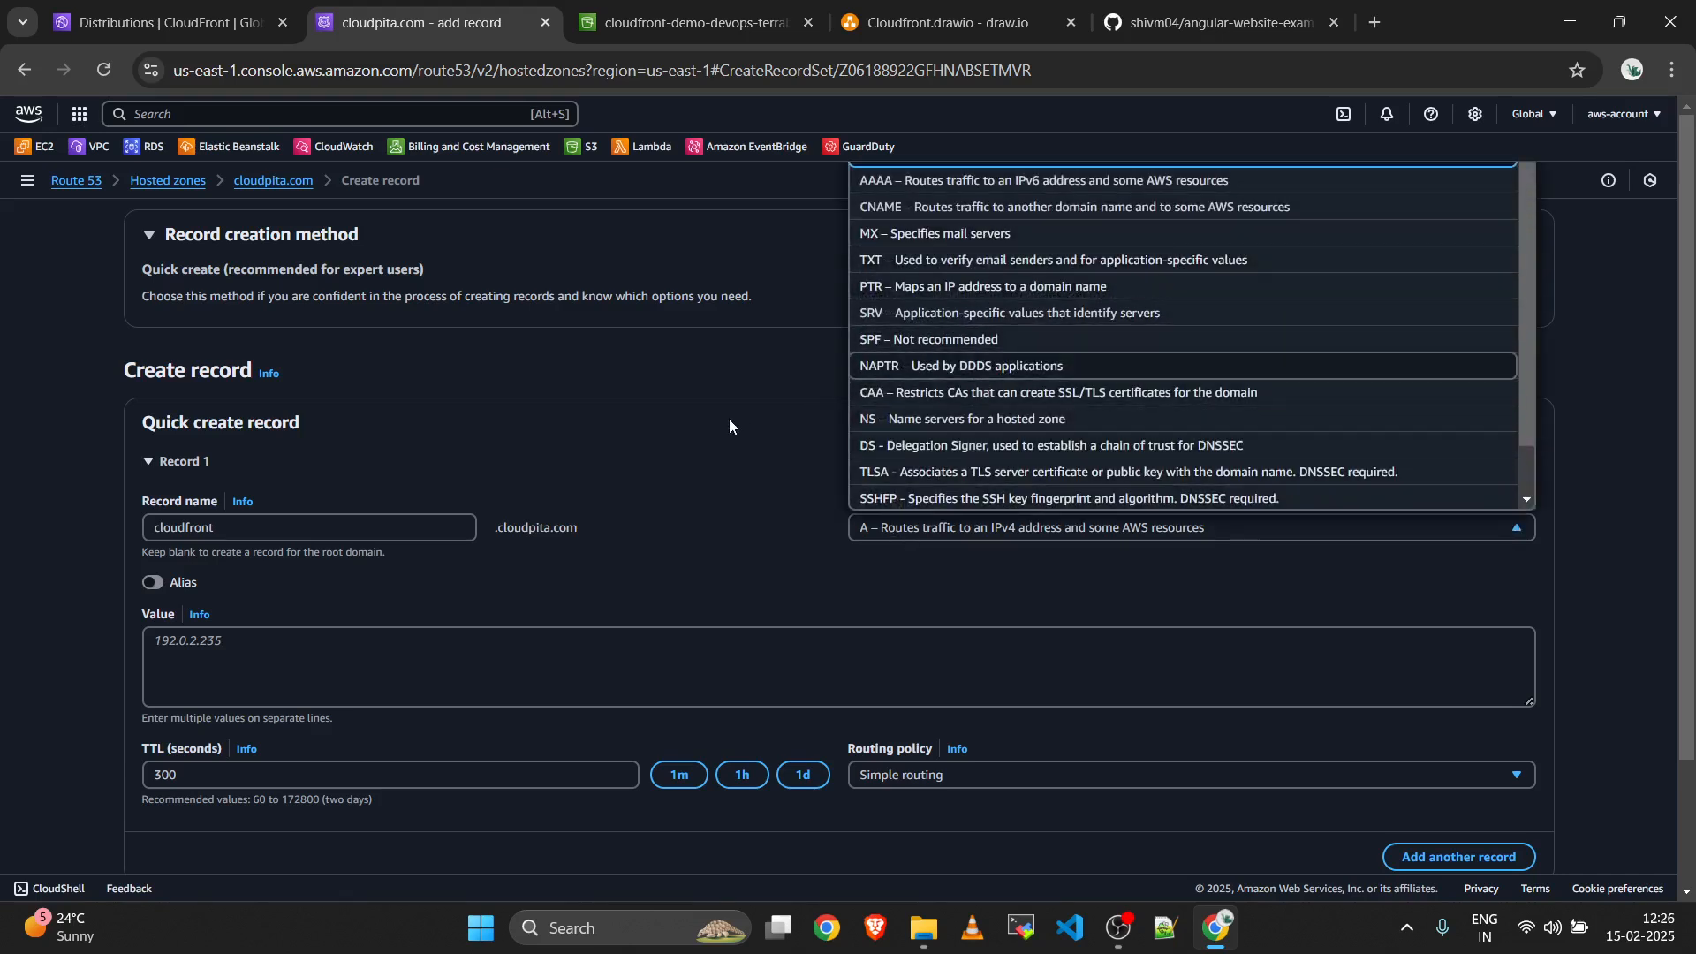
pyautogui.scroll(-2, 743, 447)
pyautogui.scroll(2, 743, 448)
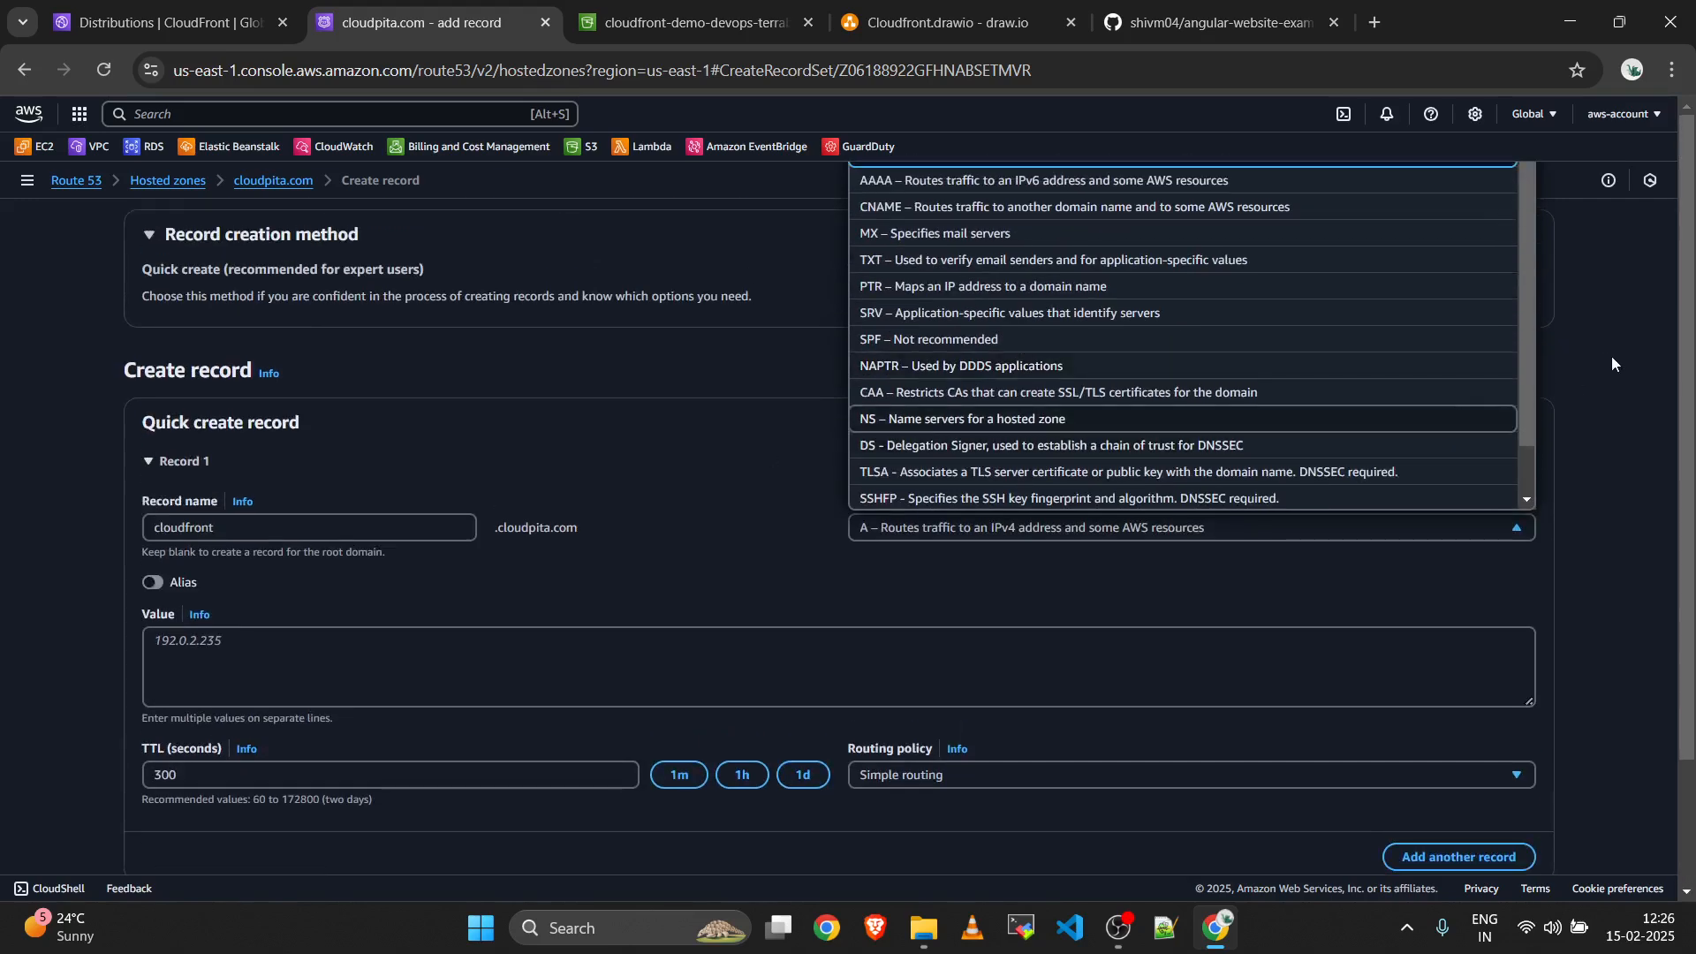
pyautogui.scroll(-2, 1532, 476)
pyautogui.scroll(2, 1505, 193)
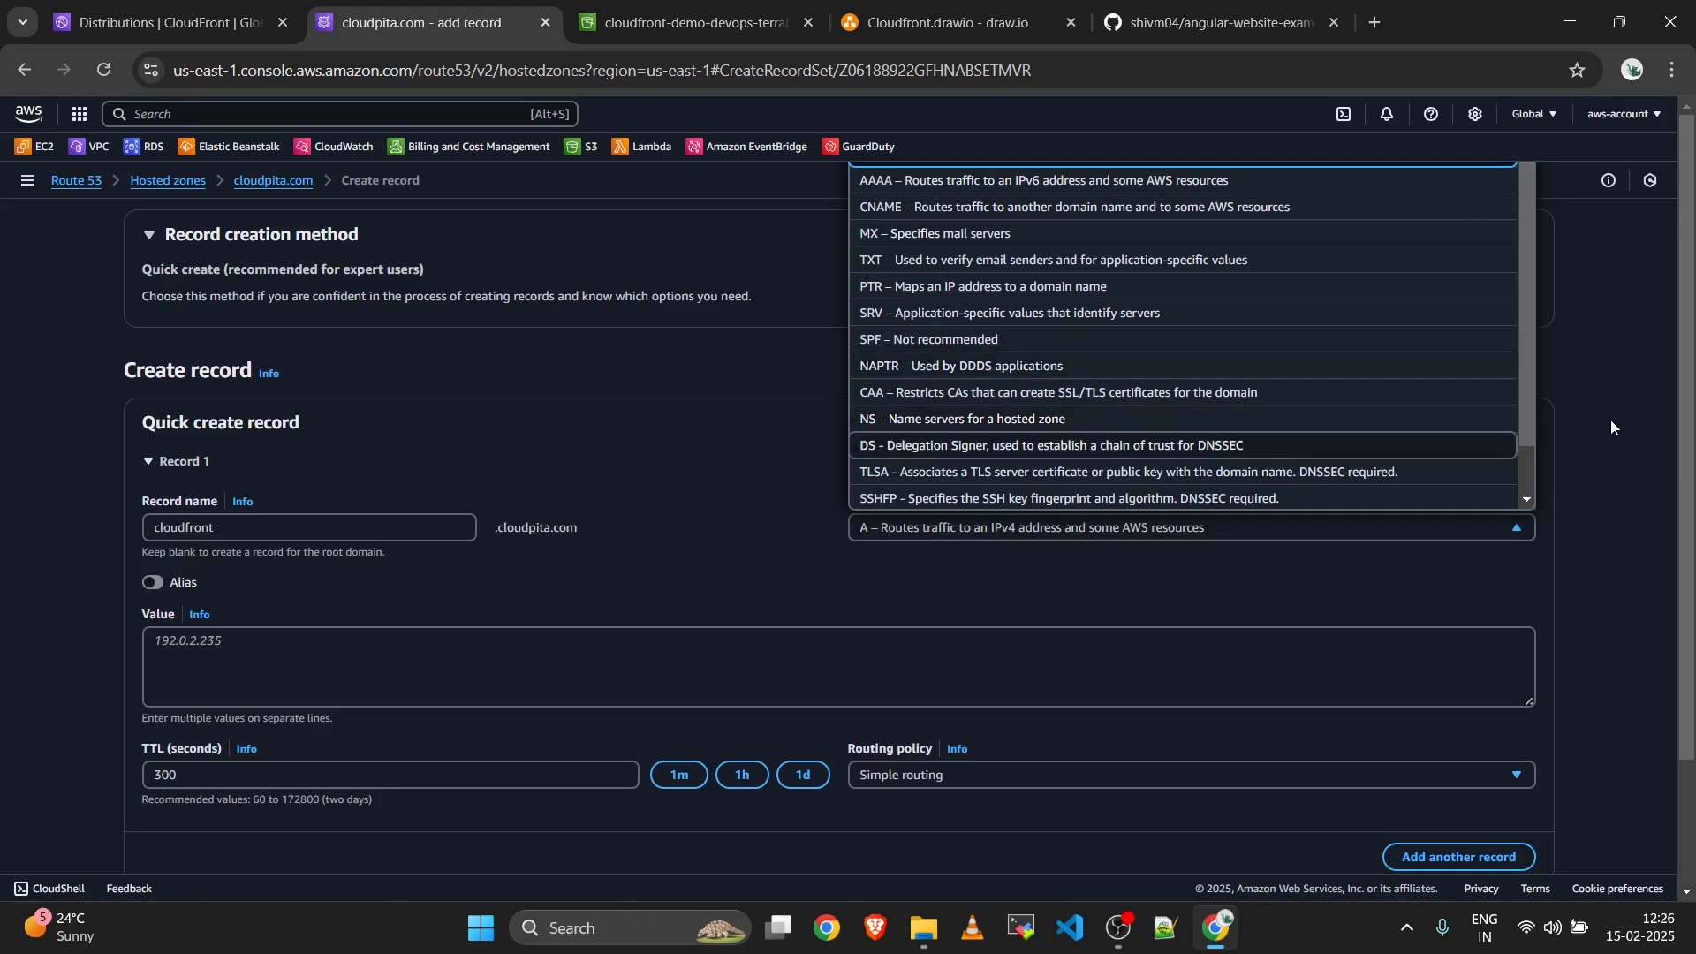
pyautogui.click(1061, 209)
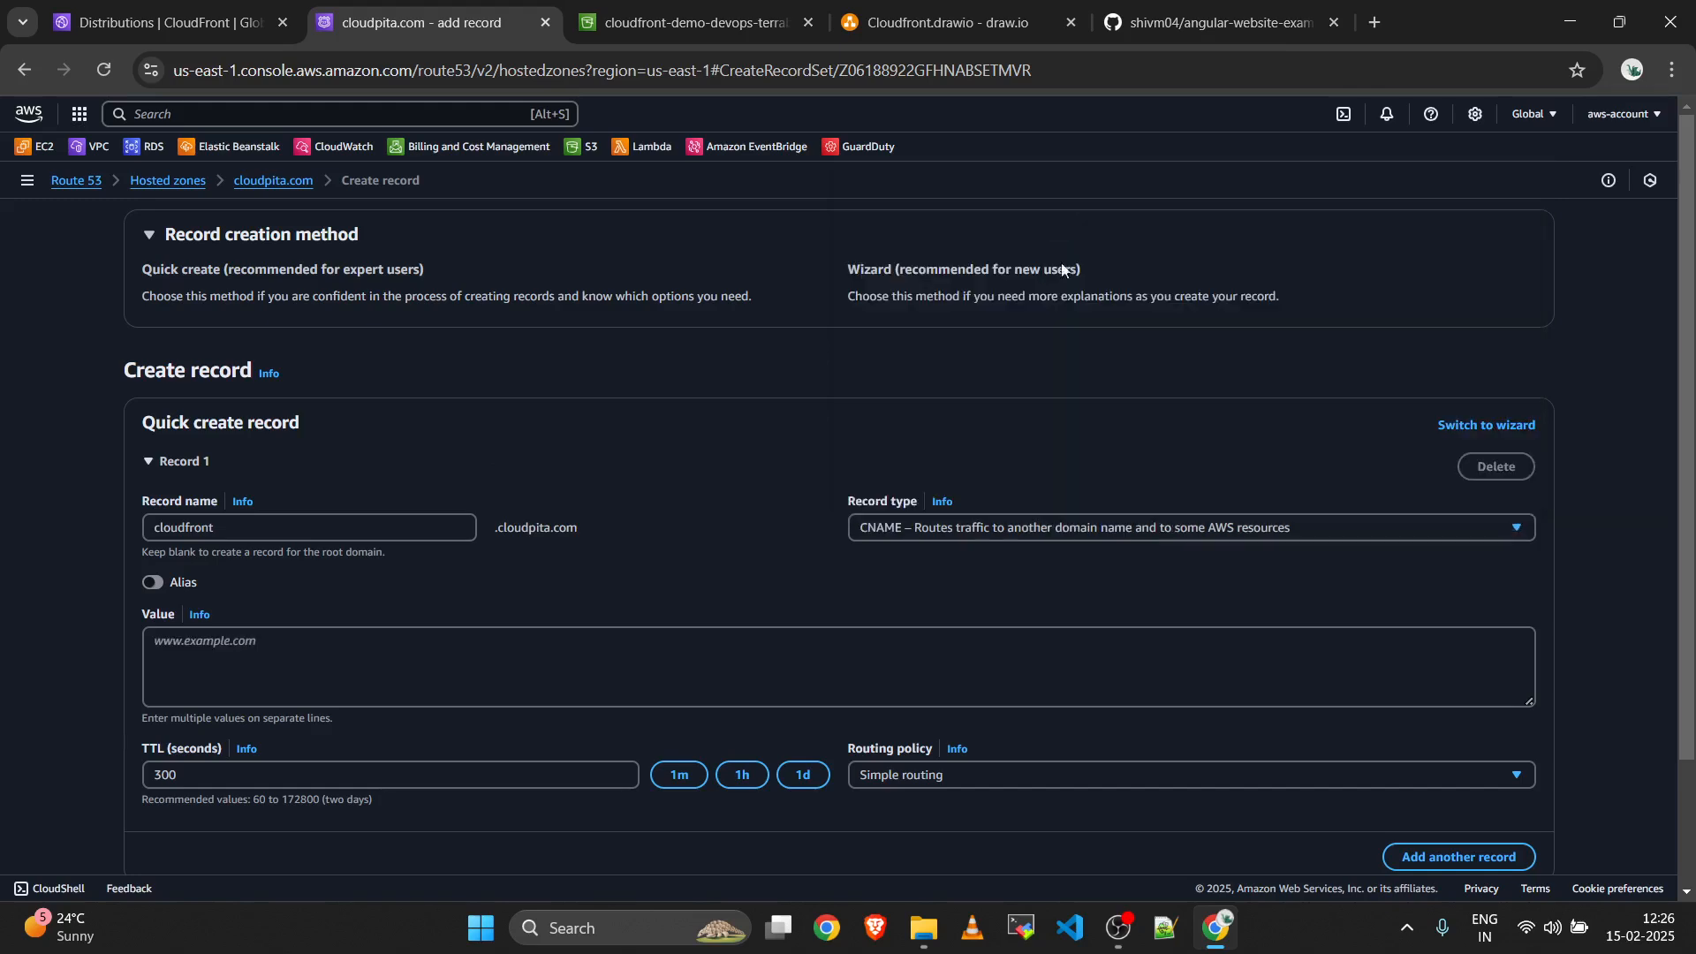
pyautogui.click(619, 696)
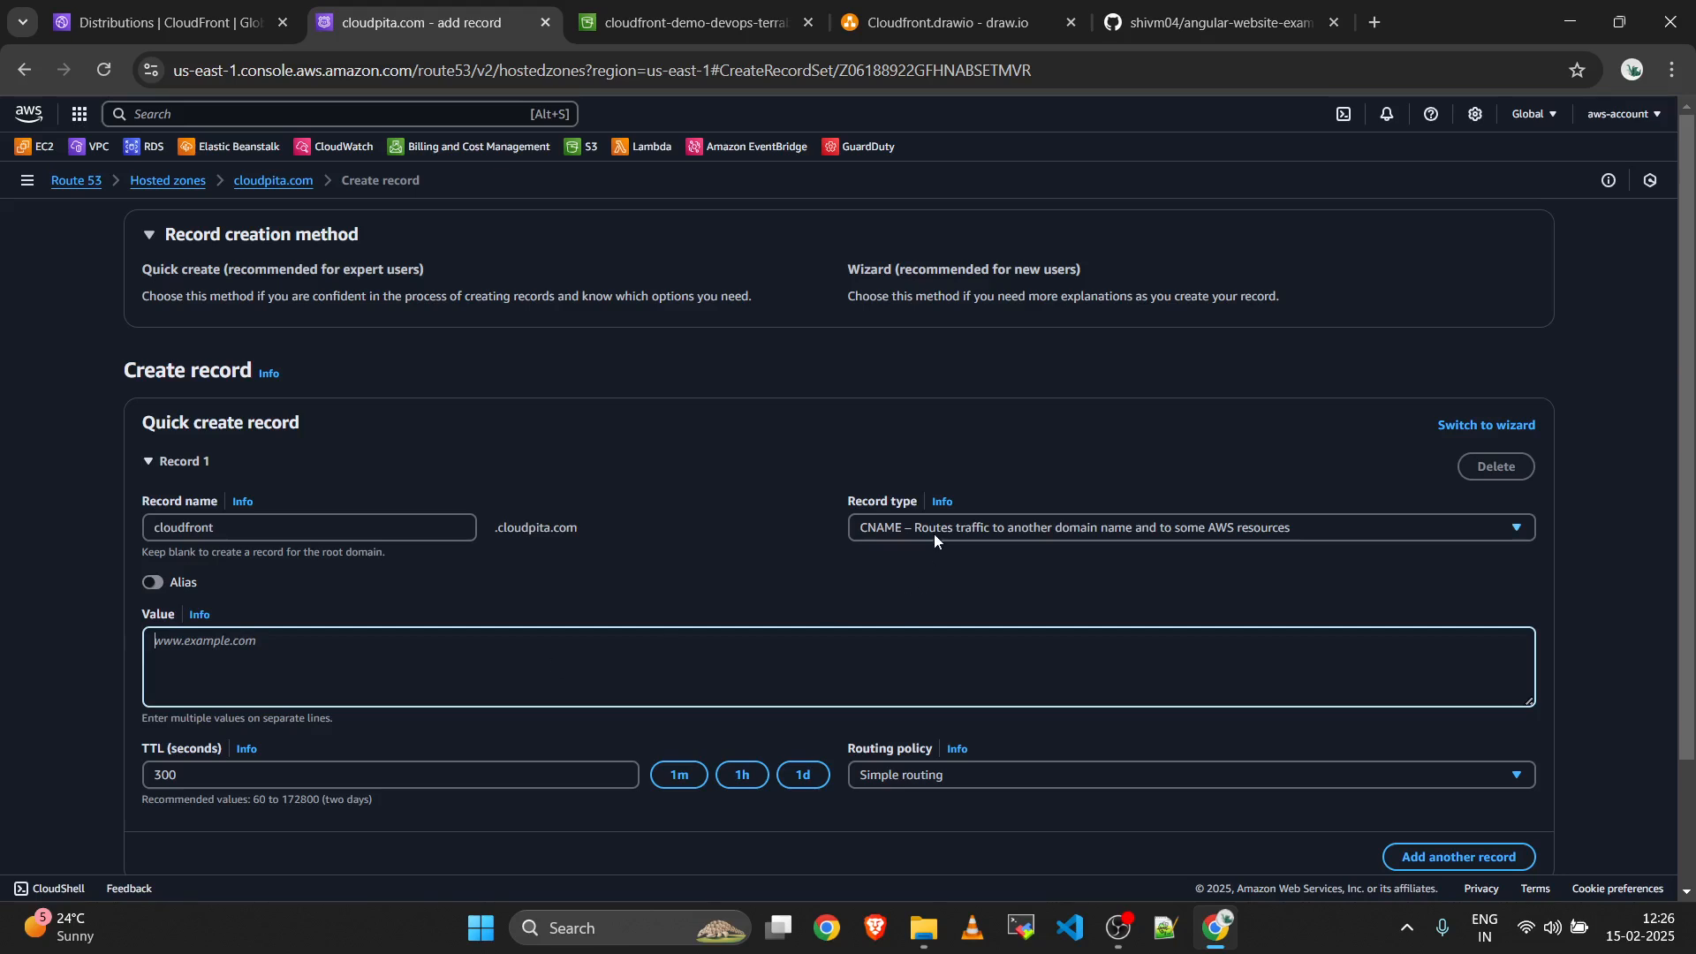
# Make the record an alias and route its traffic to another record in this hosted zone.
pyautogui.click(151, 583)
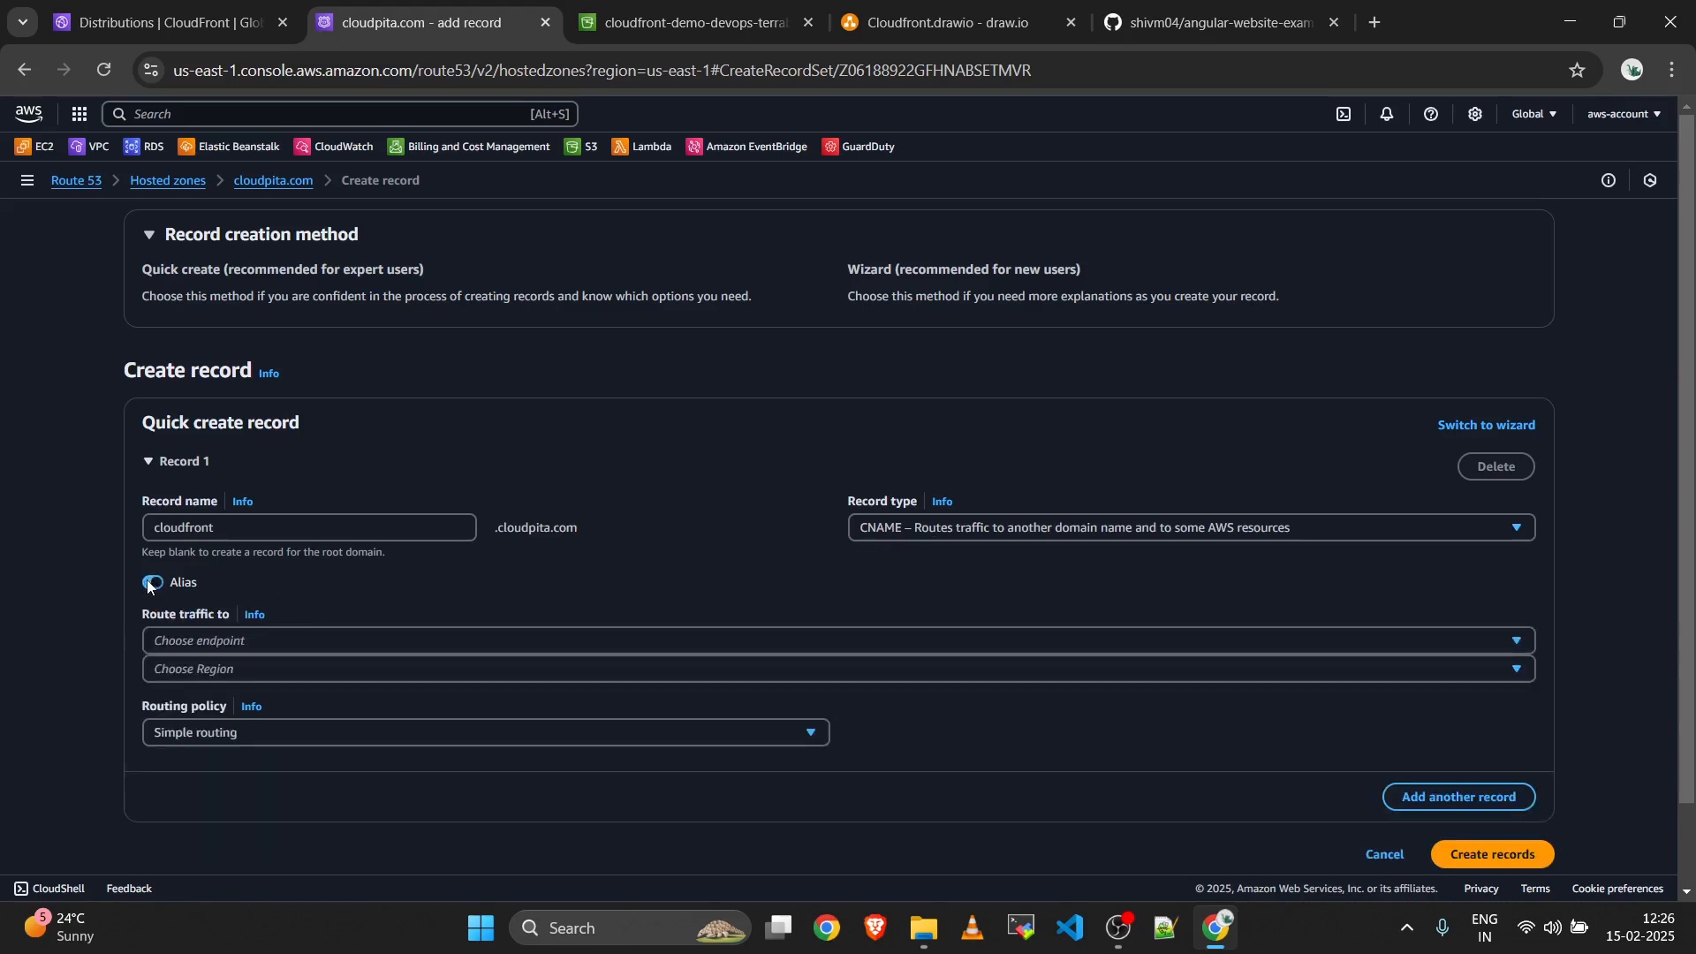
pyautogui.click(229, 644)
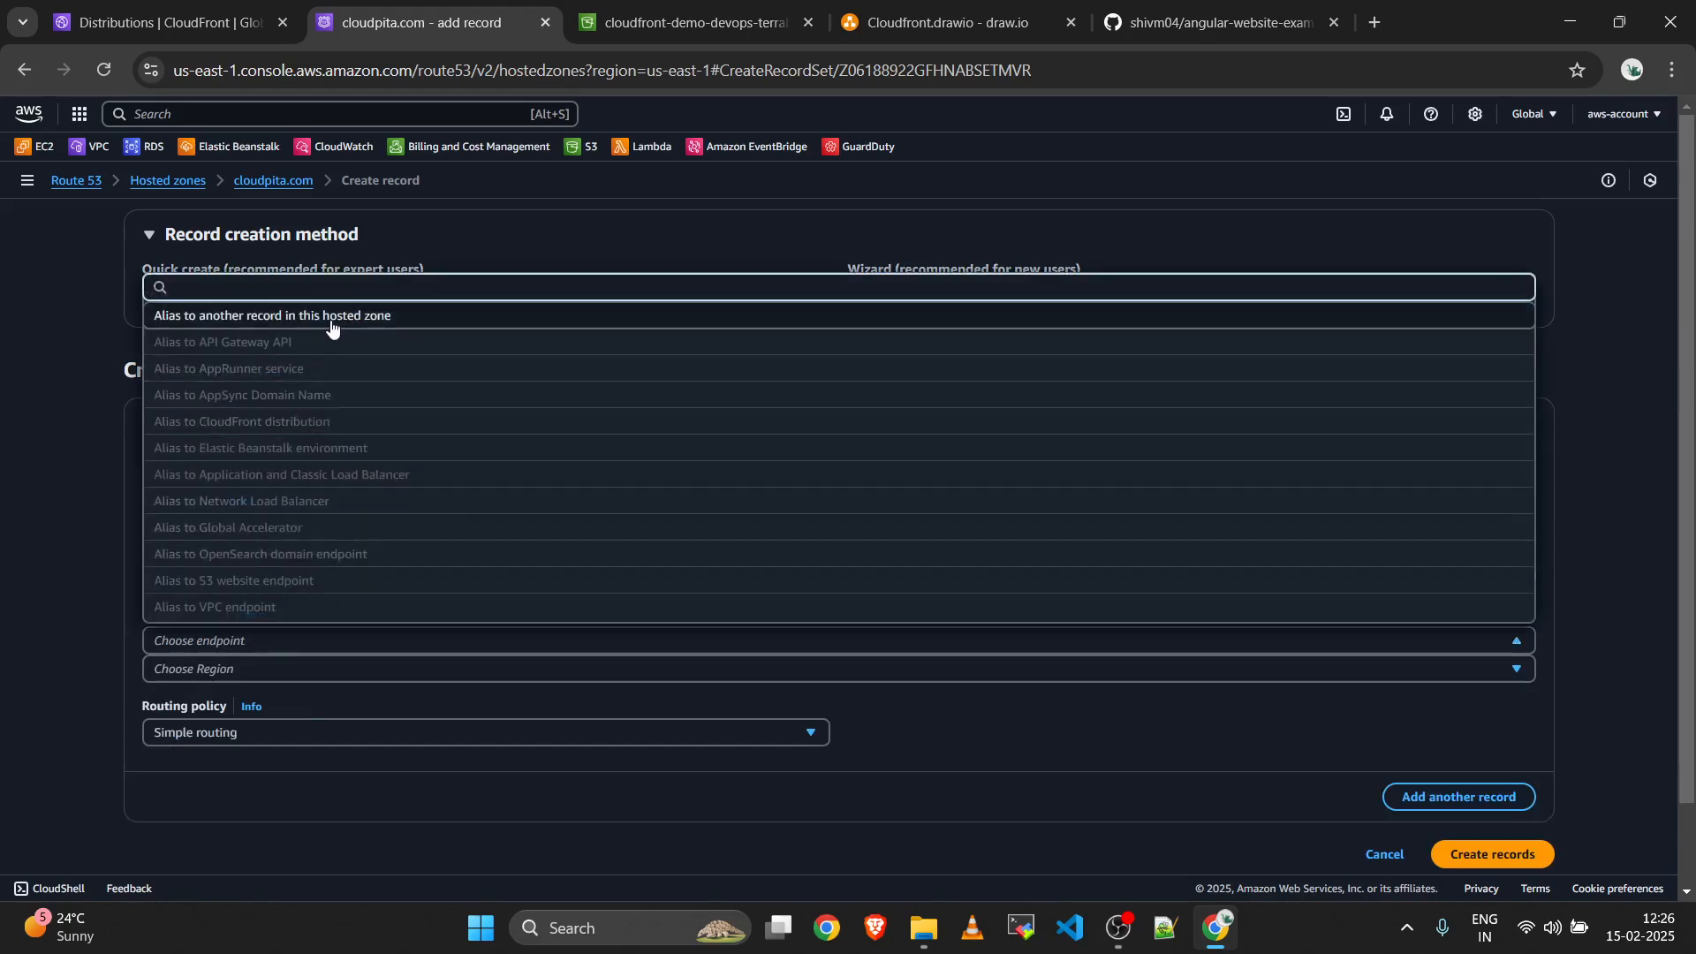
pyautogui.write('c')
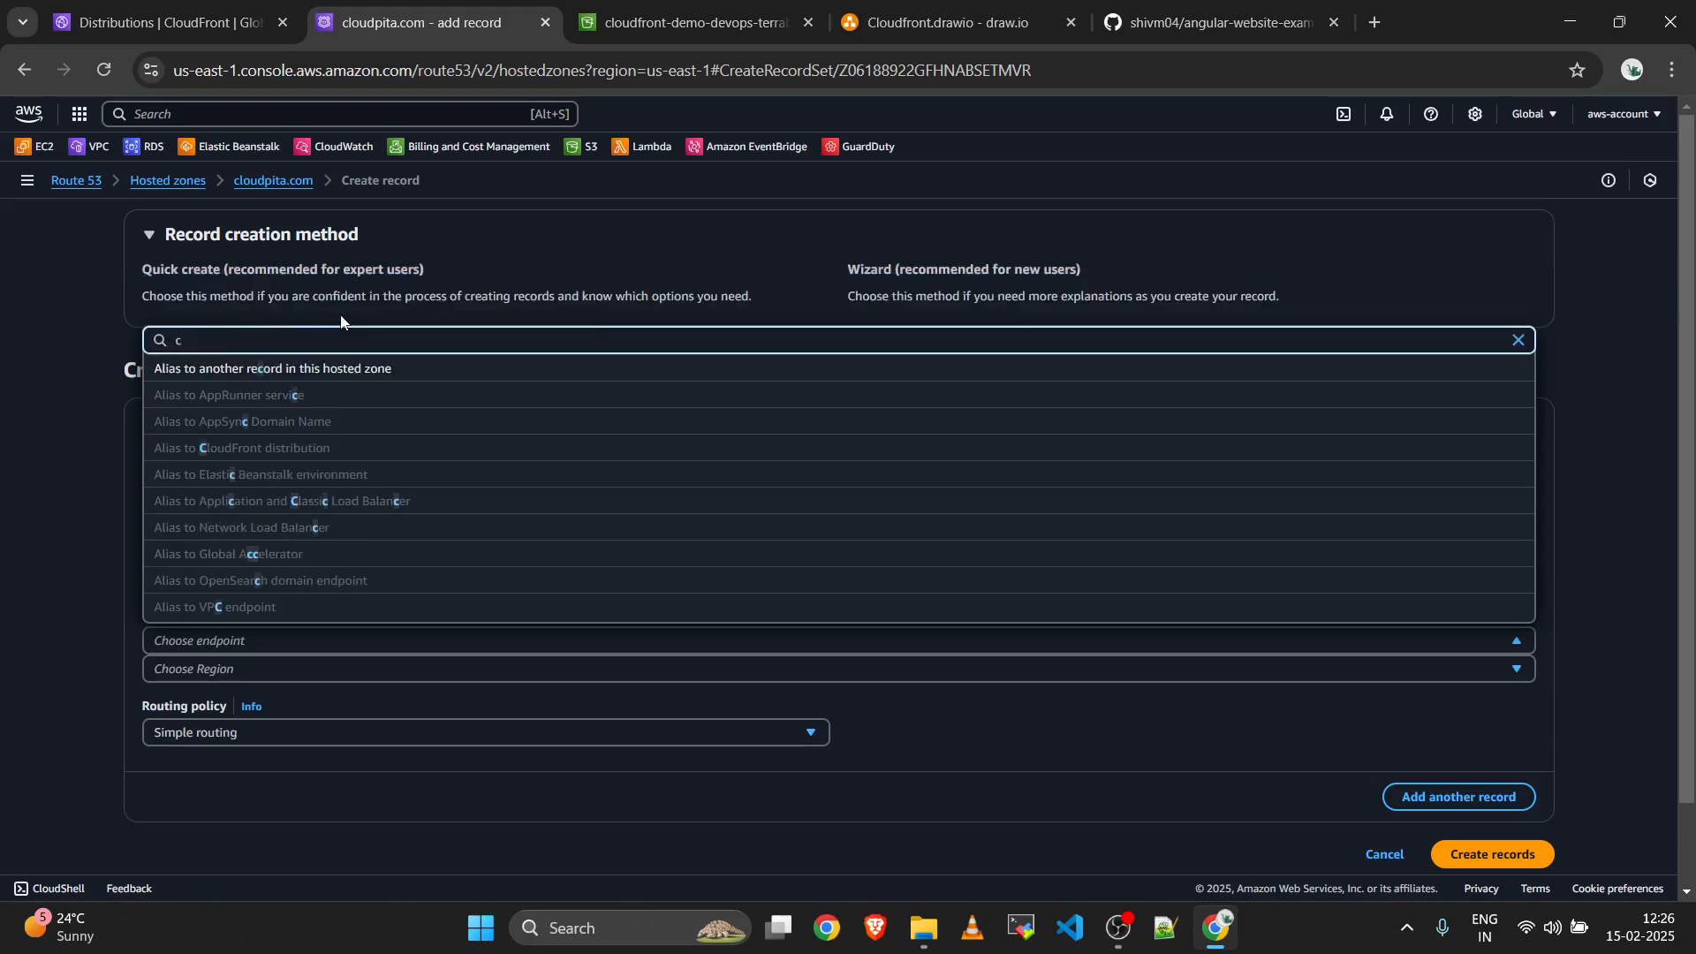
pyautogui.press('BackSpace')
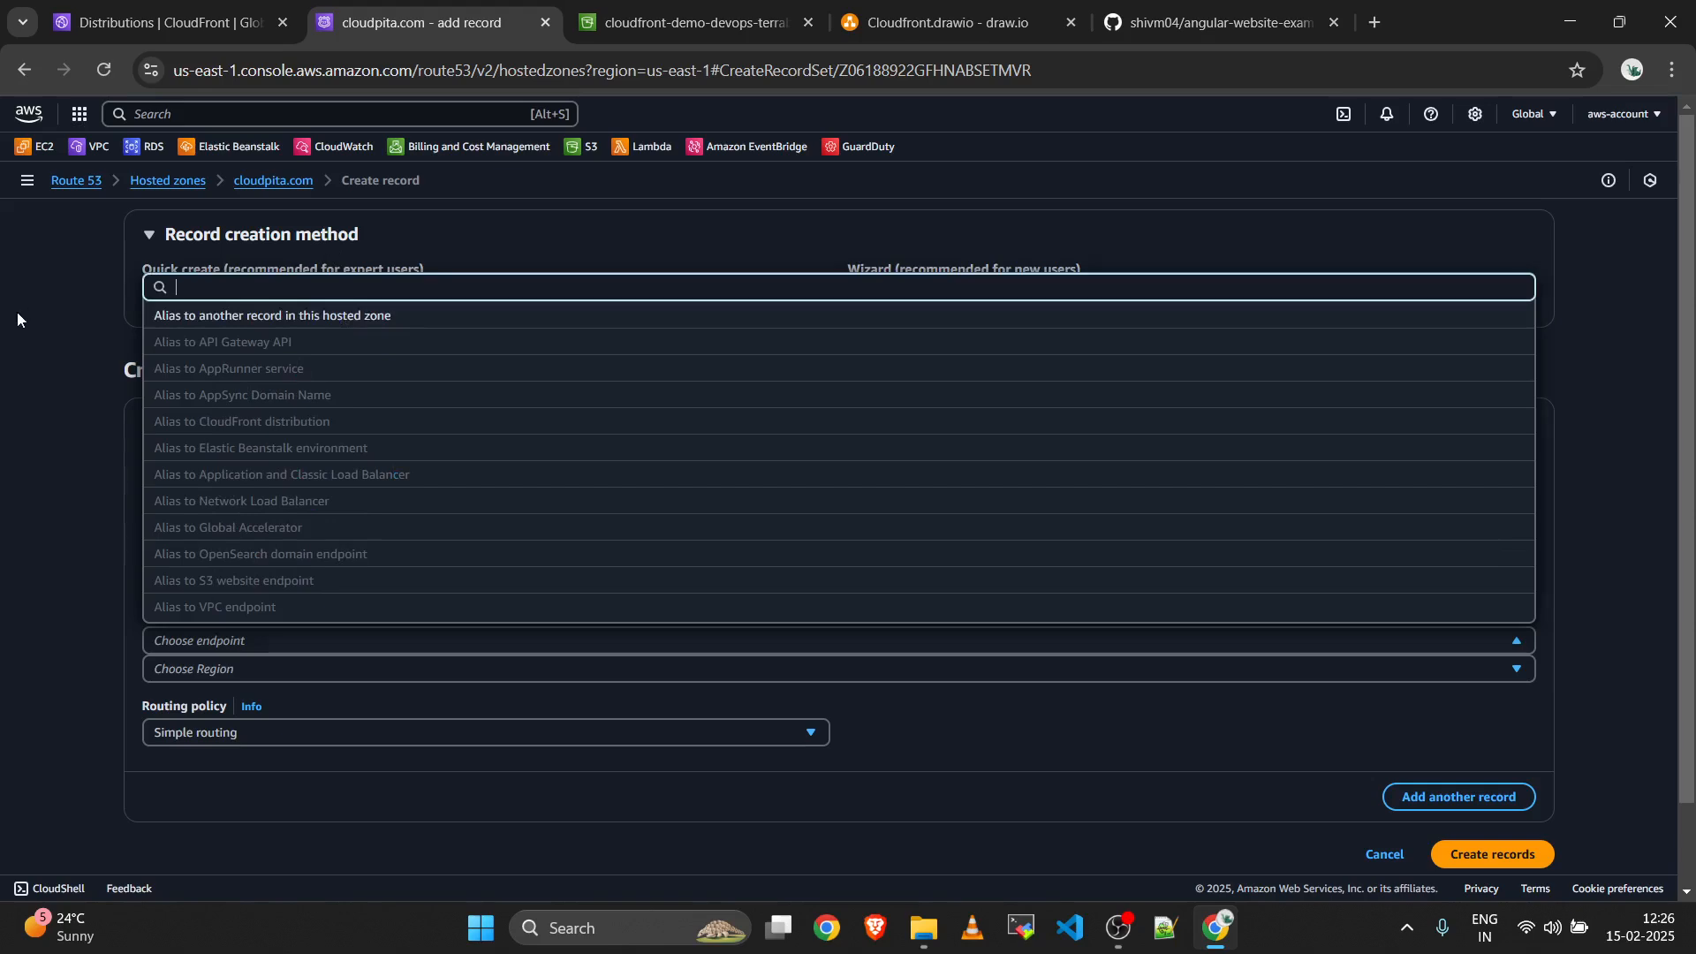
pyautogui.click(17, 312)
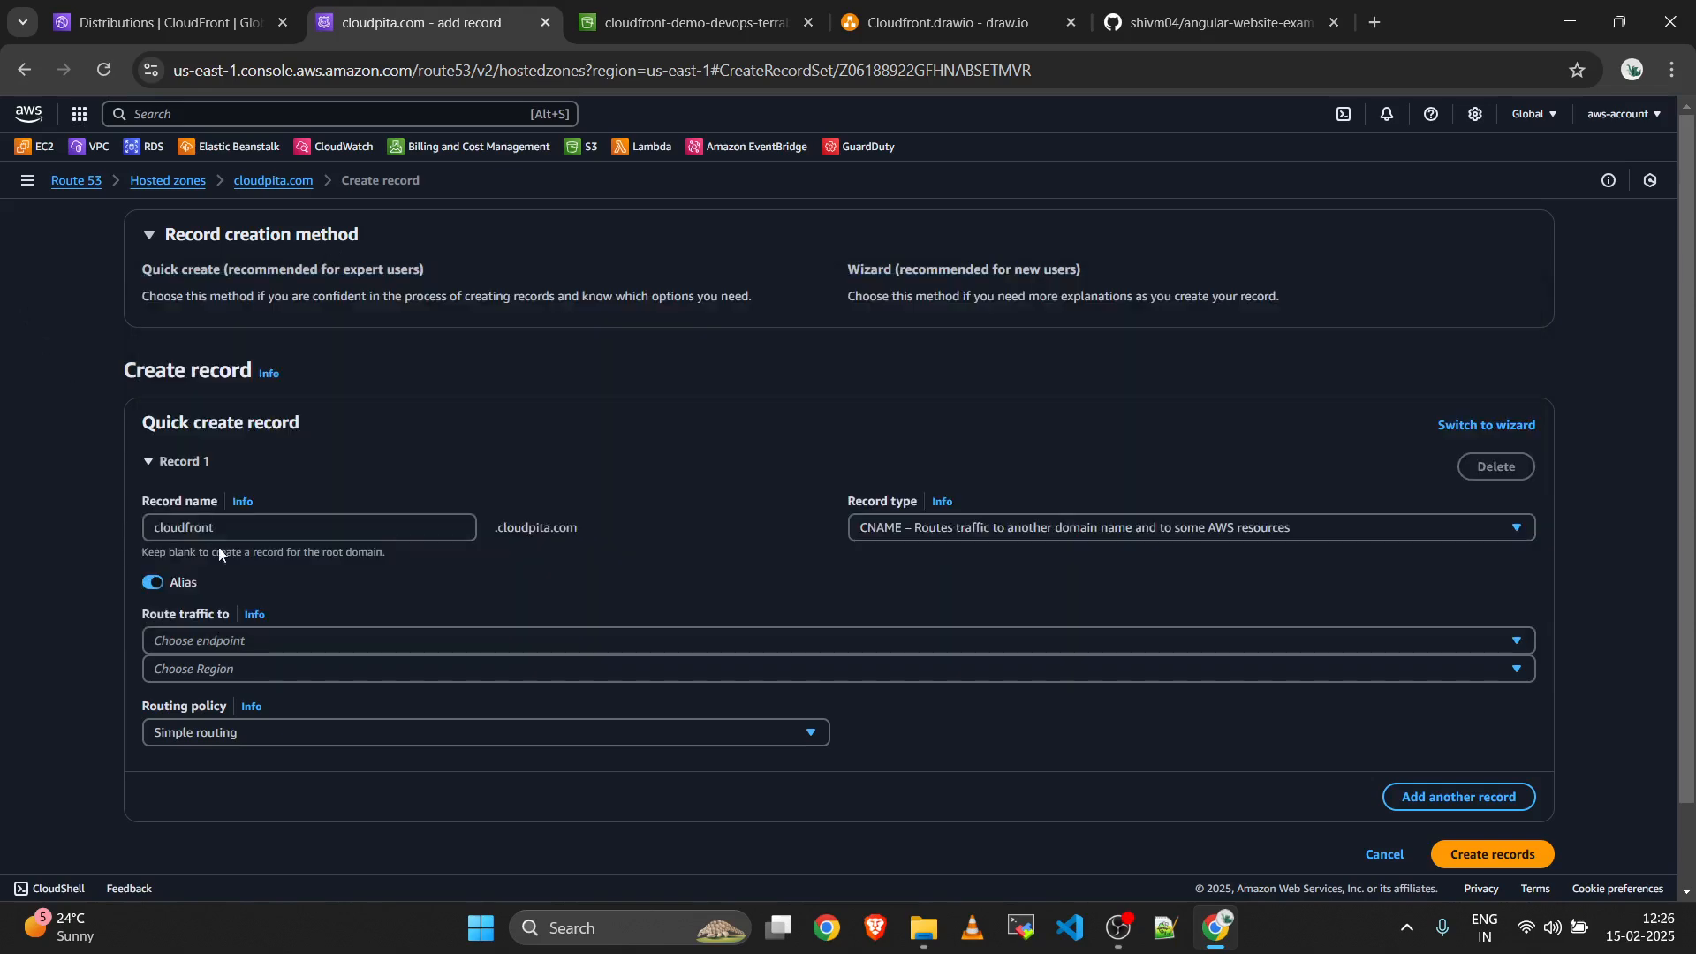
pyautogui.click(255, 646)
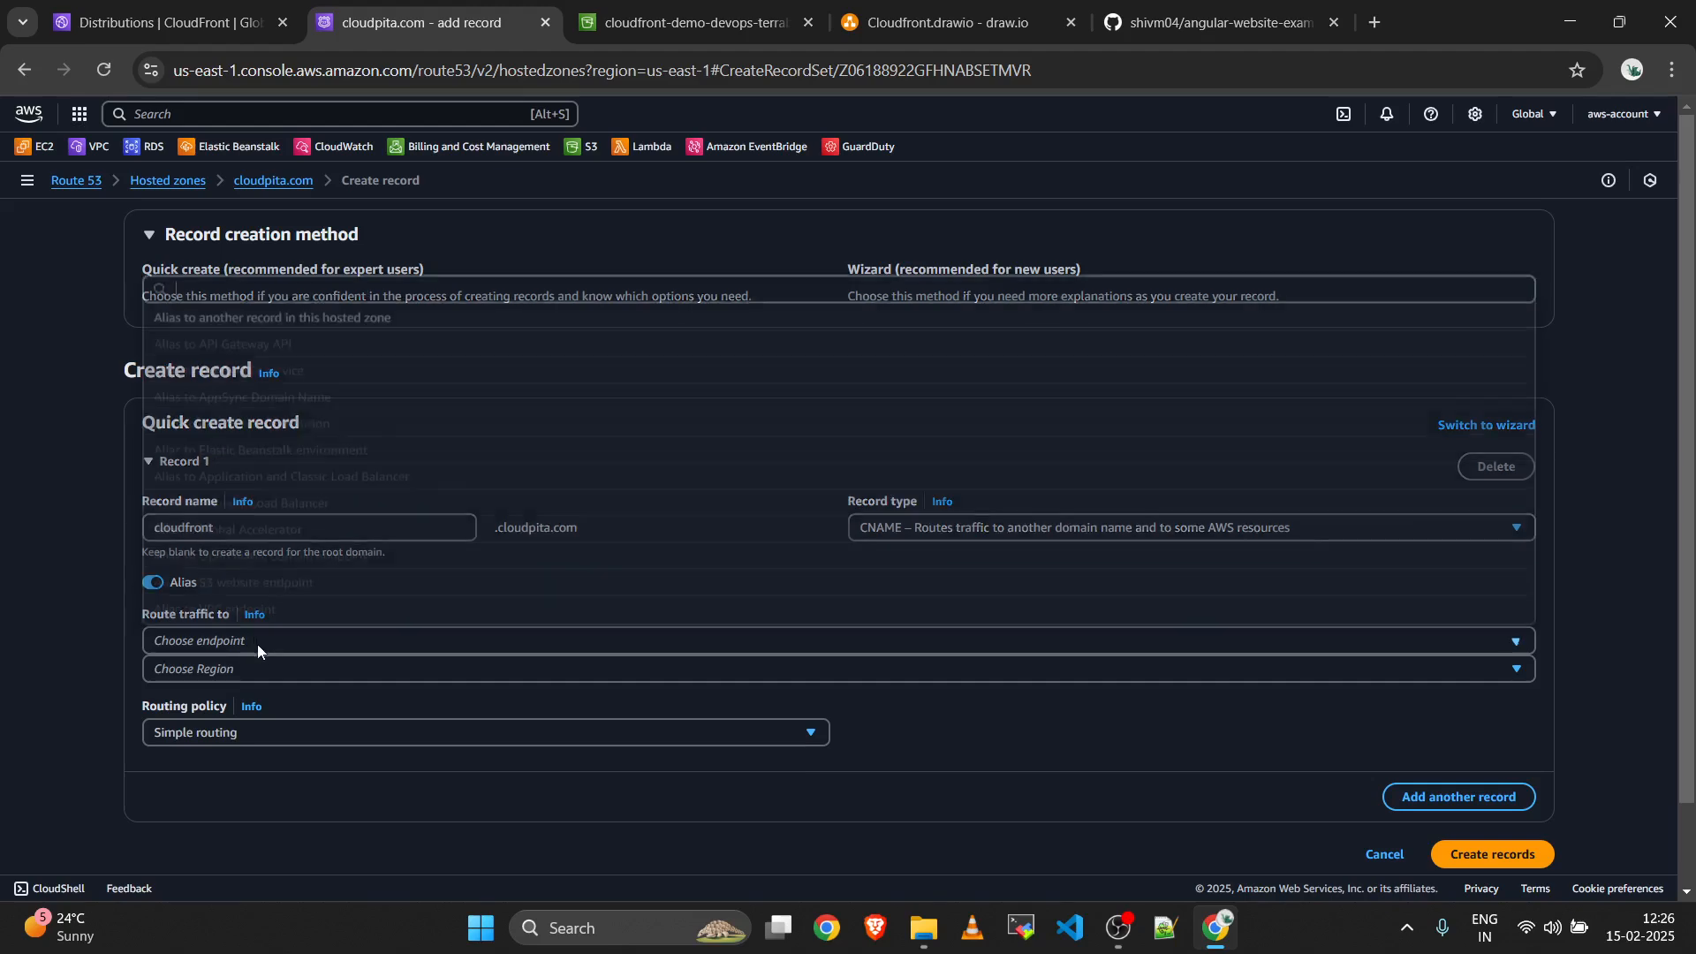
pyautogui.click(344, 318)
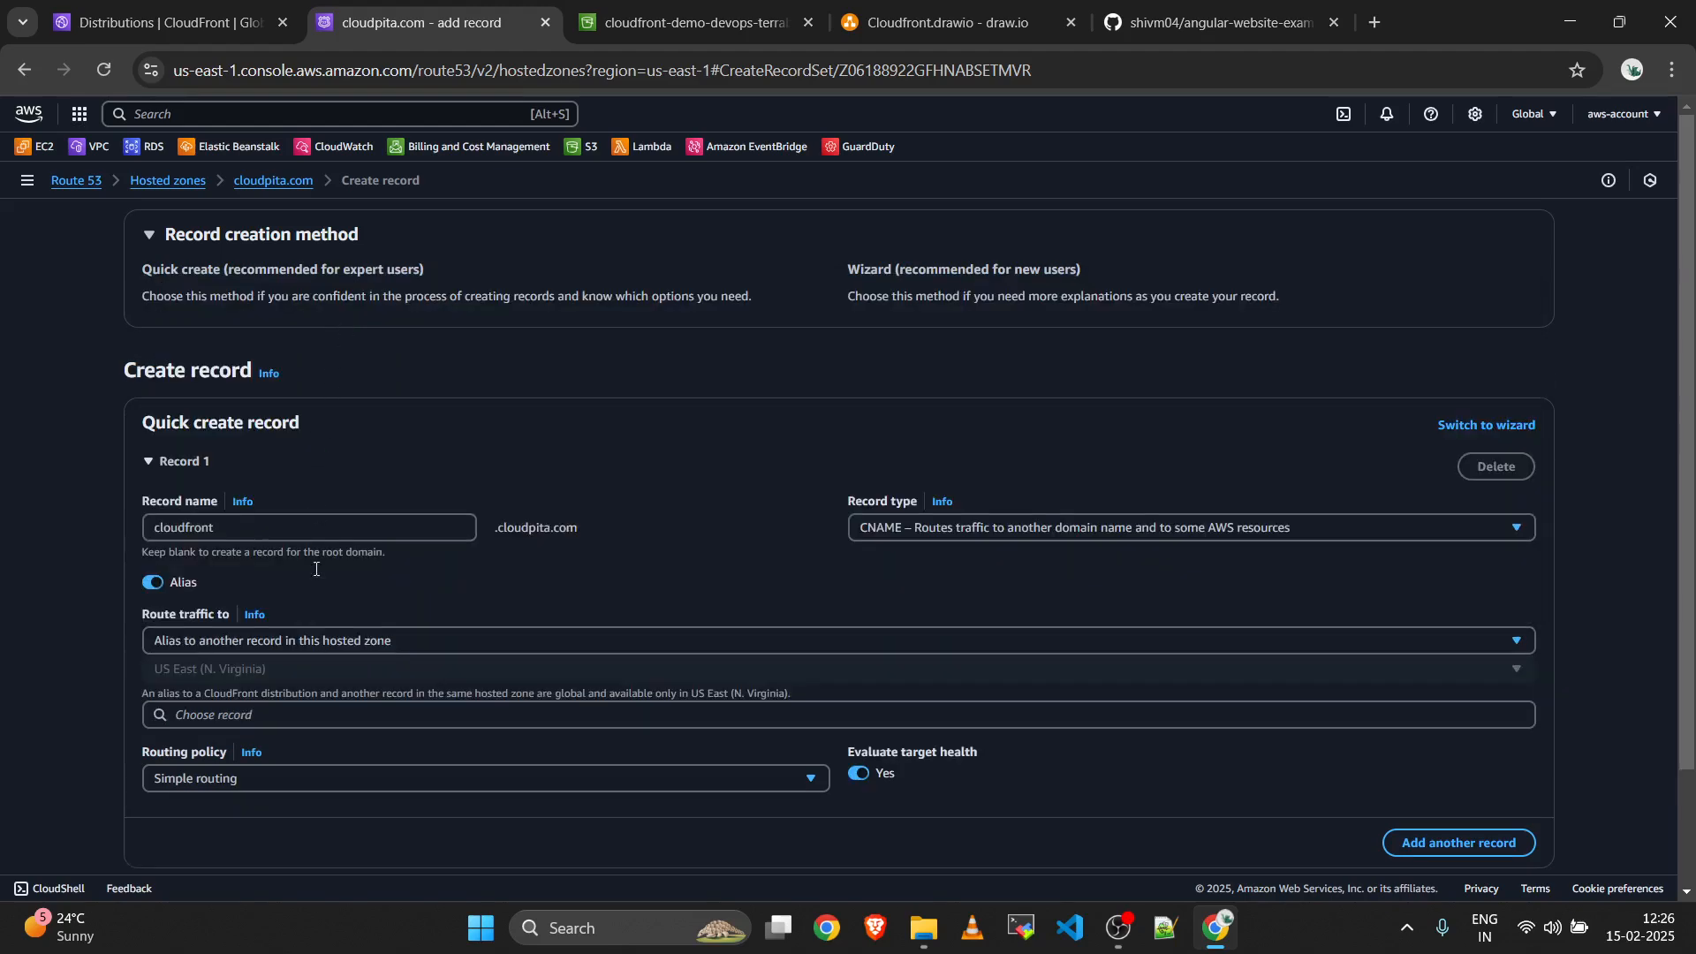
# Turn off the alias option for the cloudfront record and keep its record type as CNAME.
pyautogui.click(332, 640)
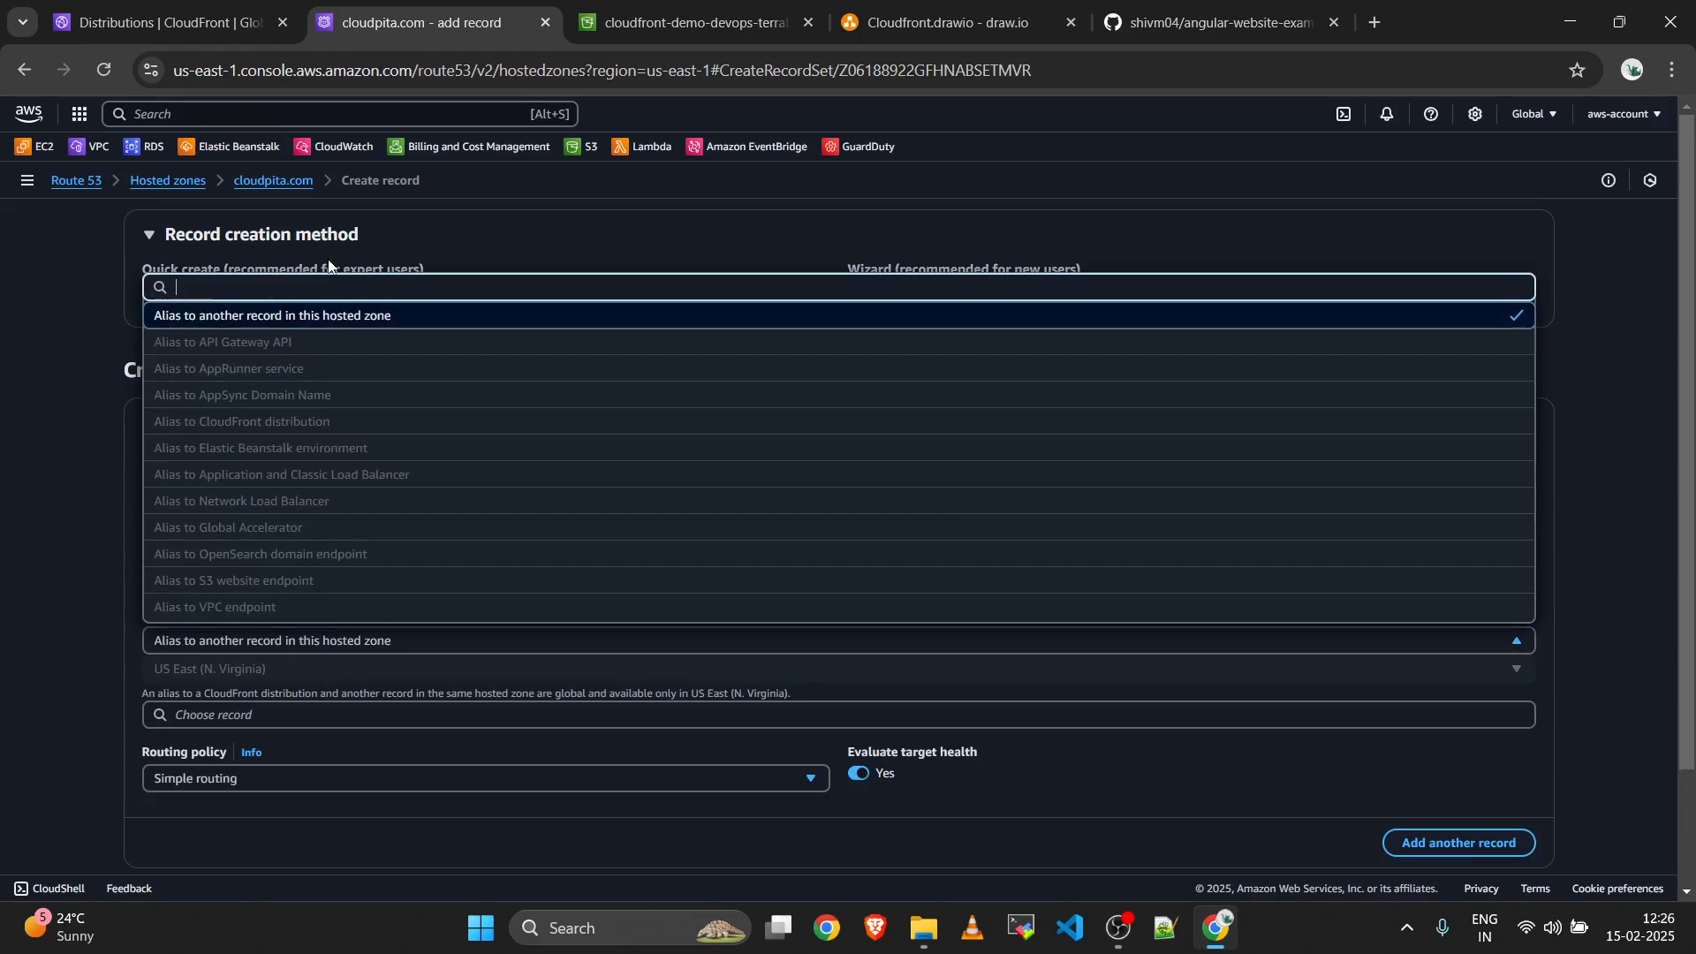
pyautogui.click(301, 319)
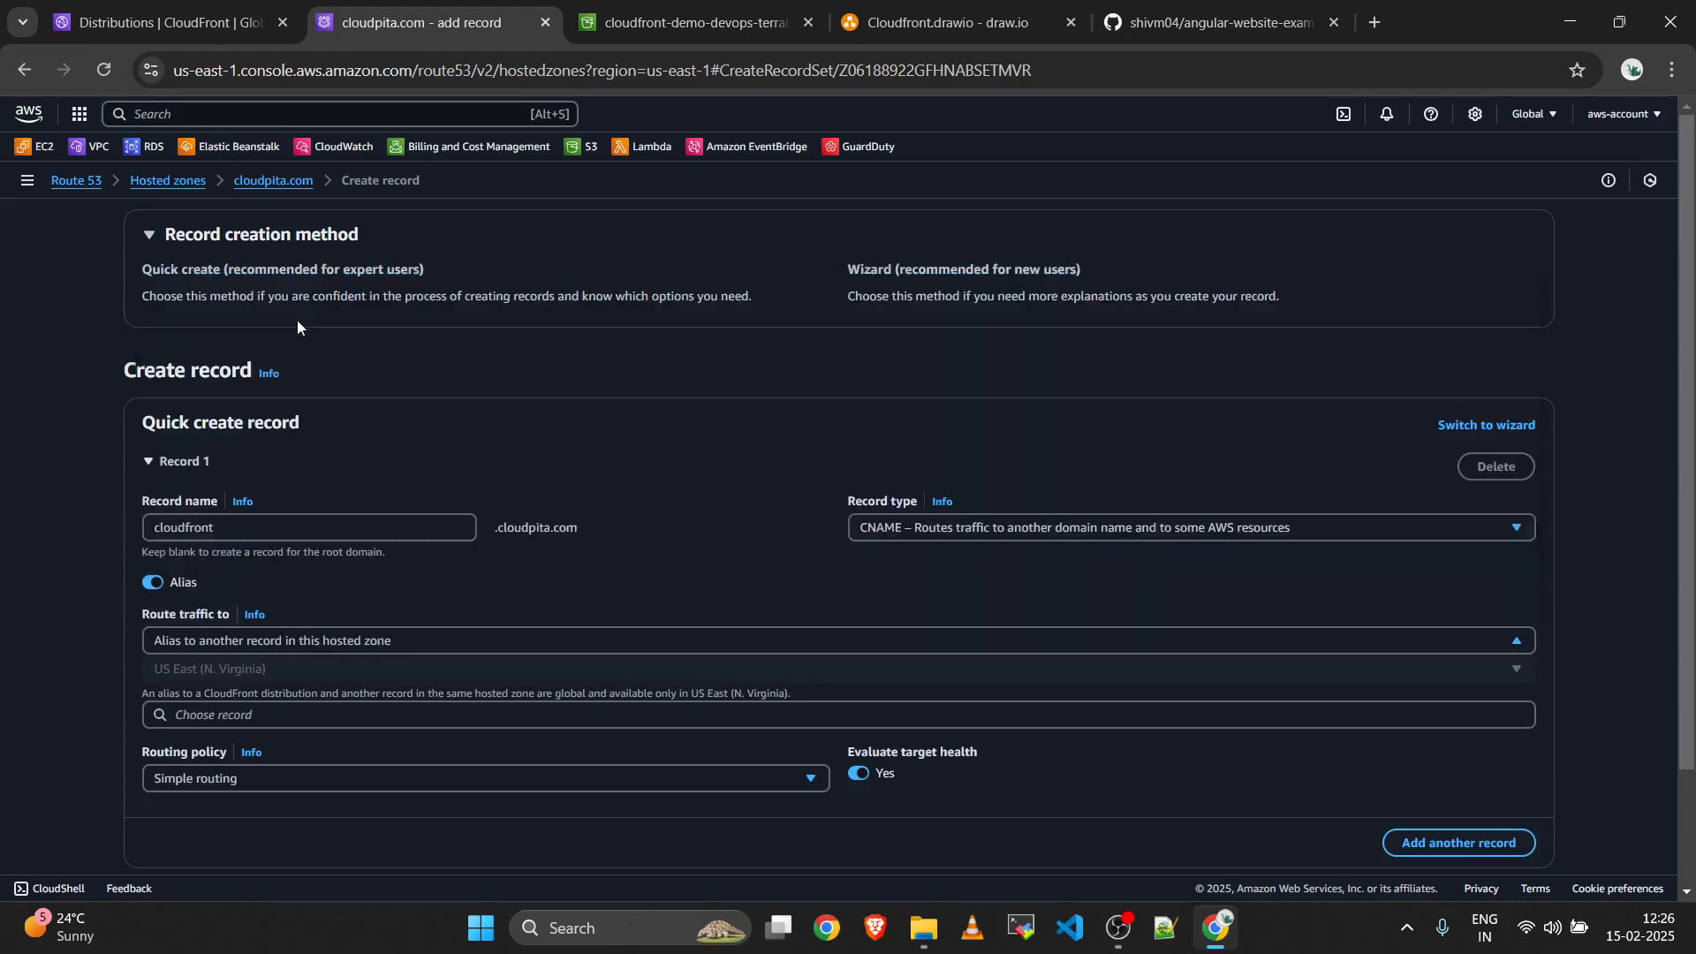
pyautogui.click(155, 582)
pyautogui.click(869, 533)
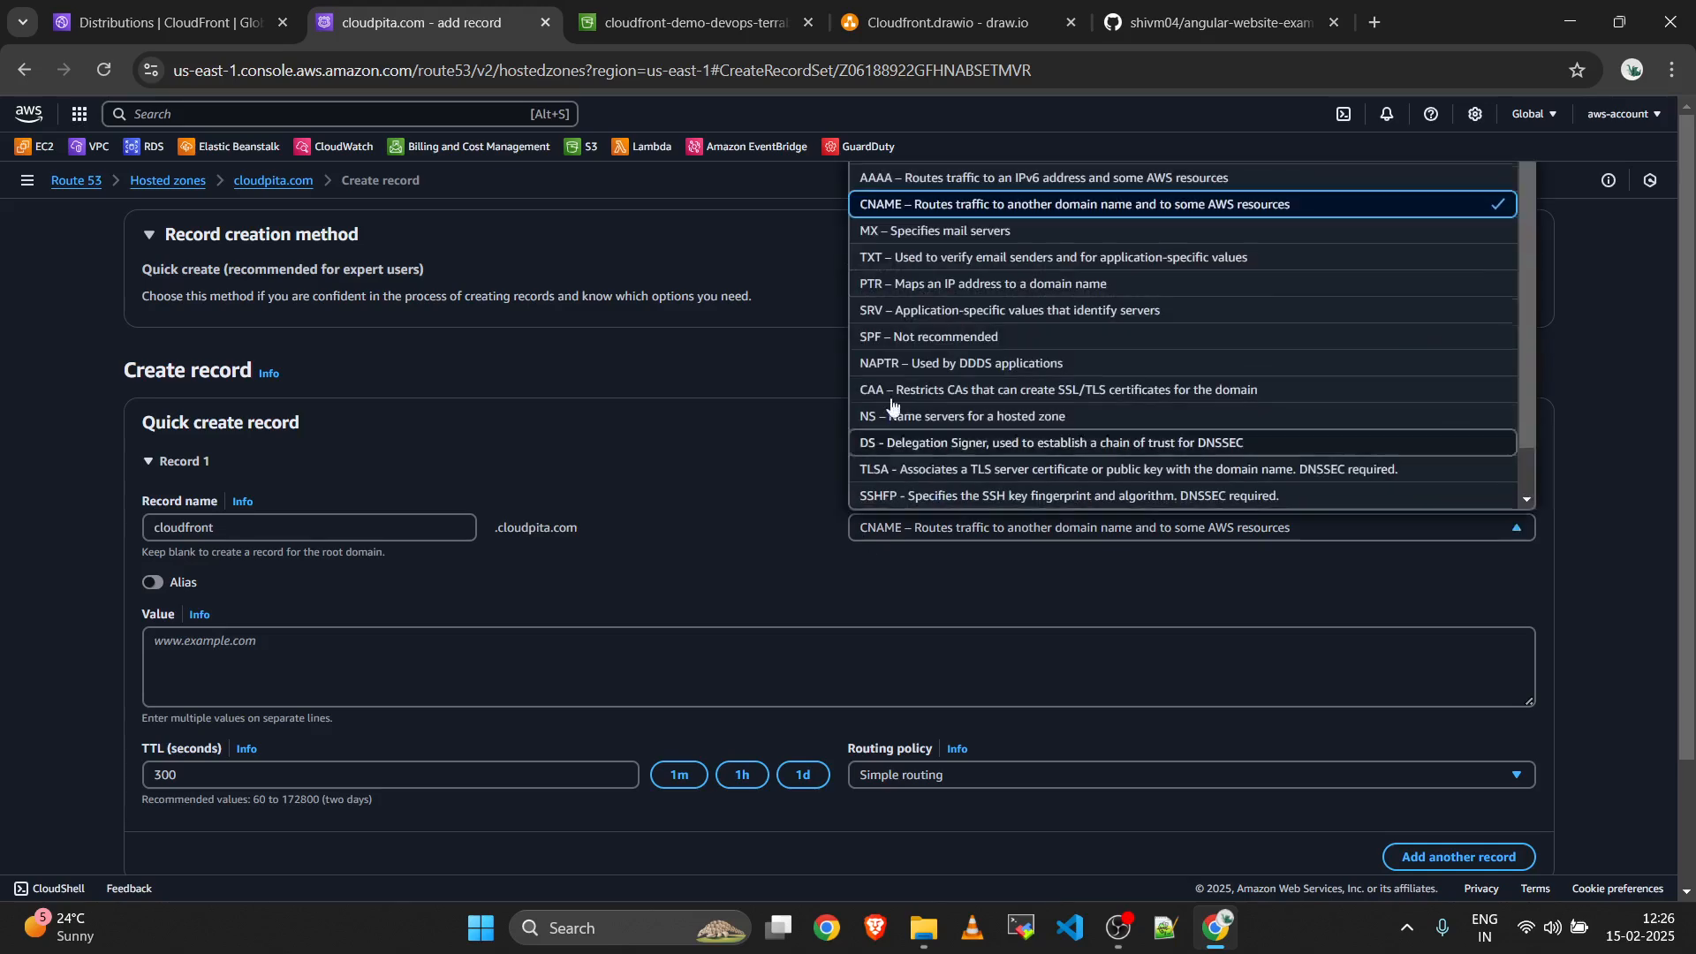
pyautogui.click(906, 217)
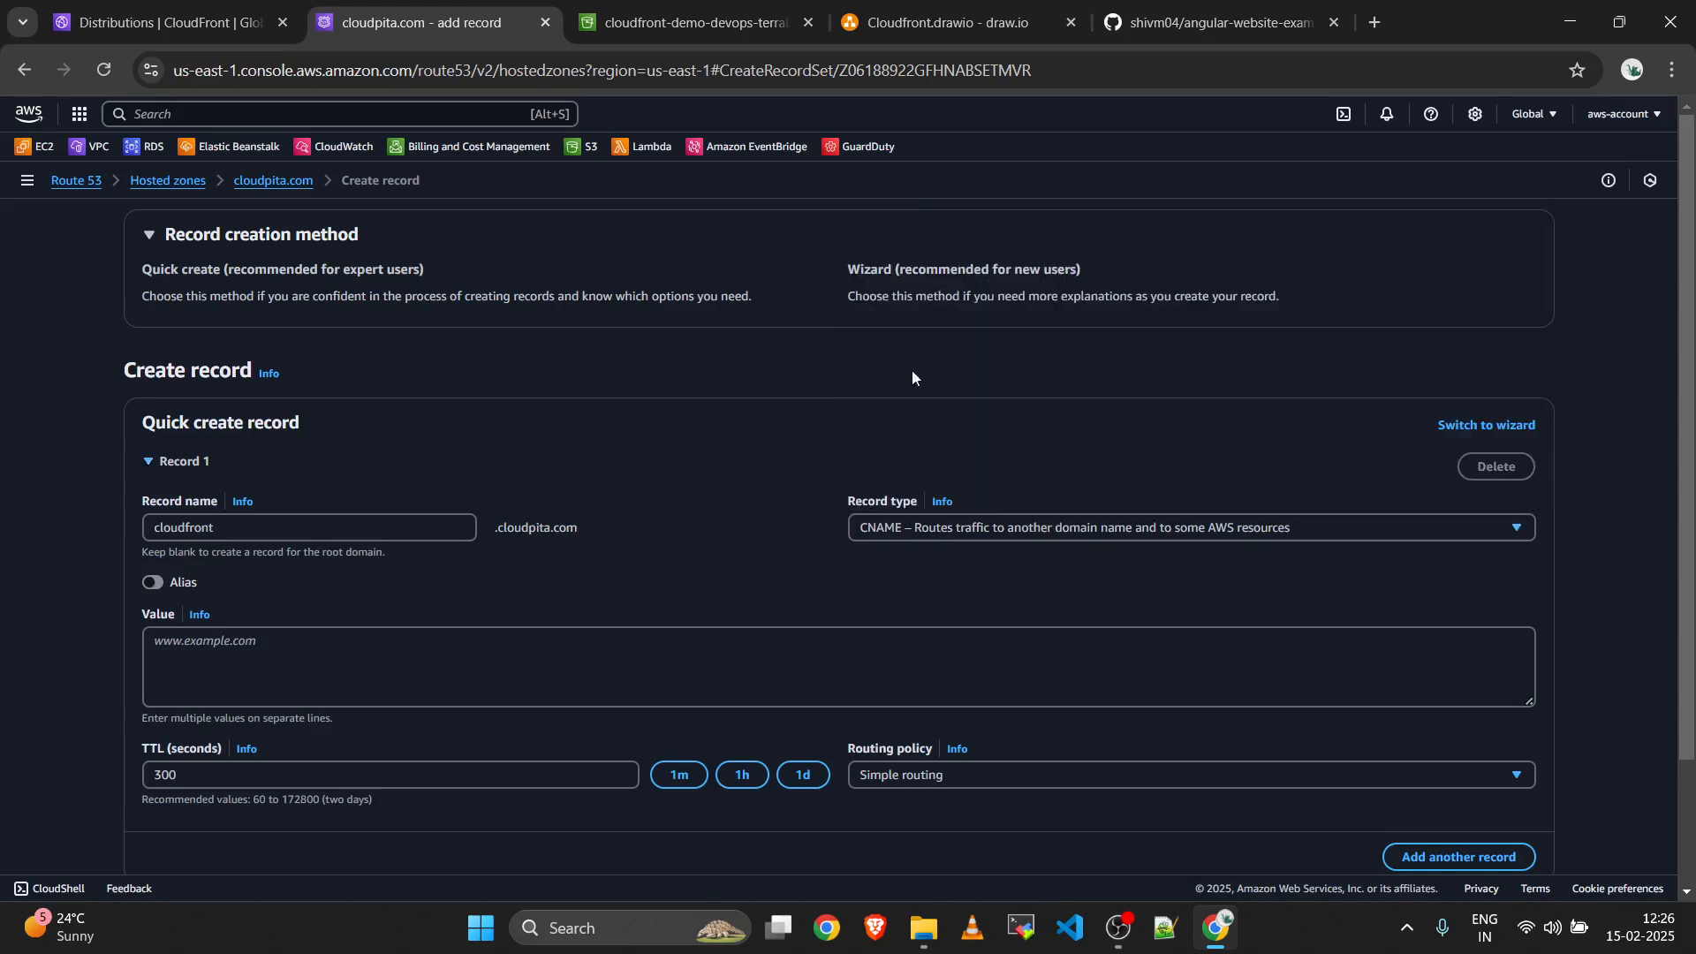
# Copy the distribution domain name from the CloudFront distribution's details and paste it as the CNAME record's value.
pyautogui.click(168, 21)
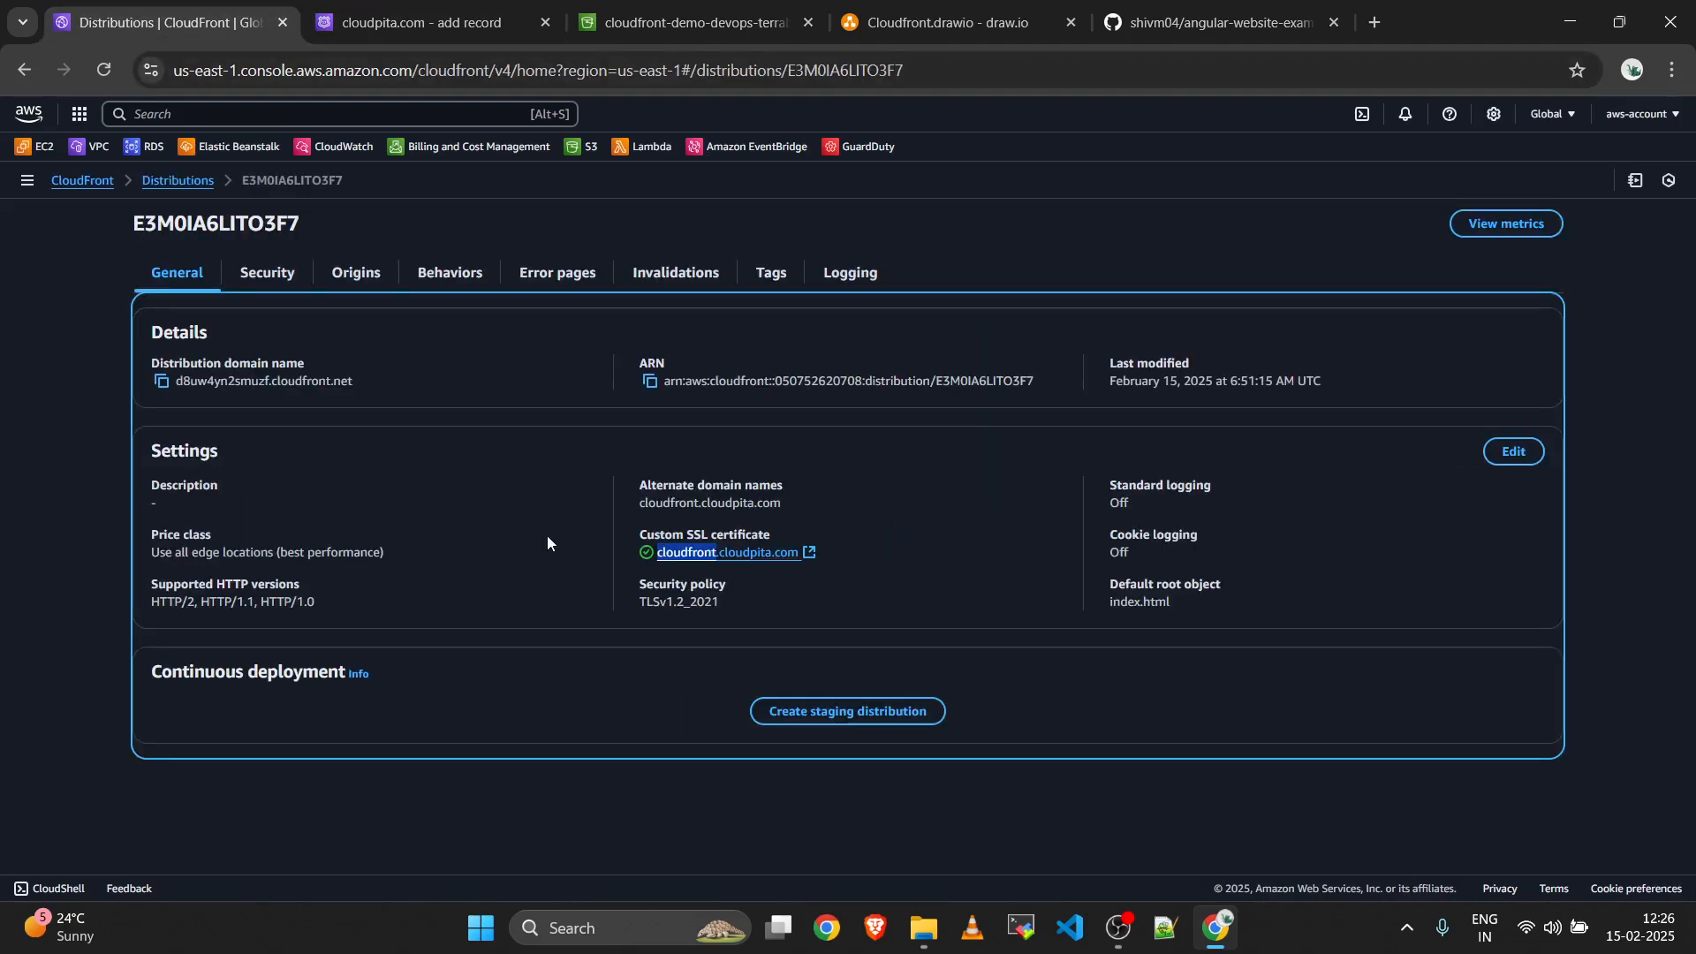
pyautogui.click(513, 494)
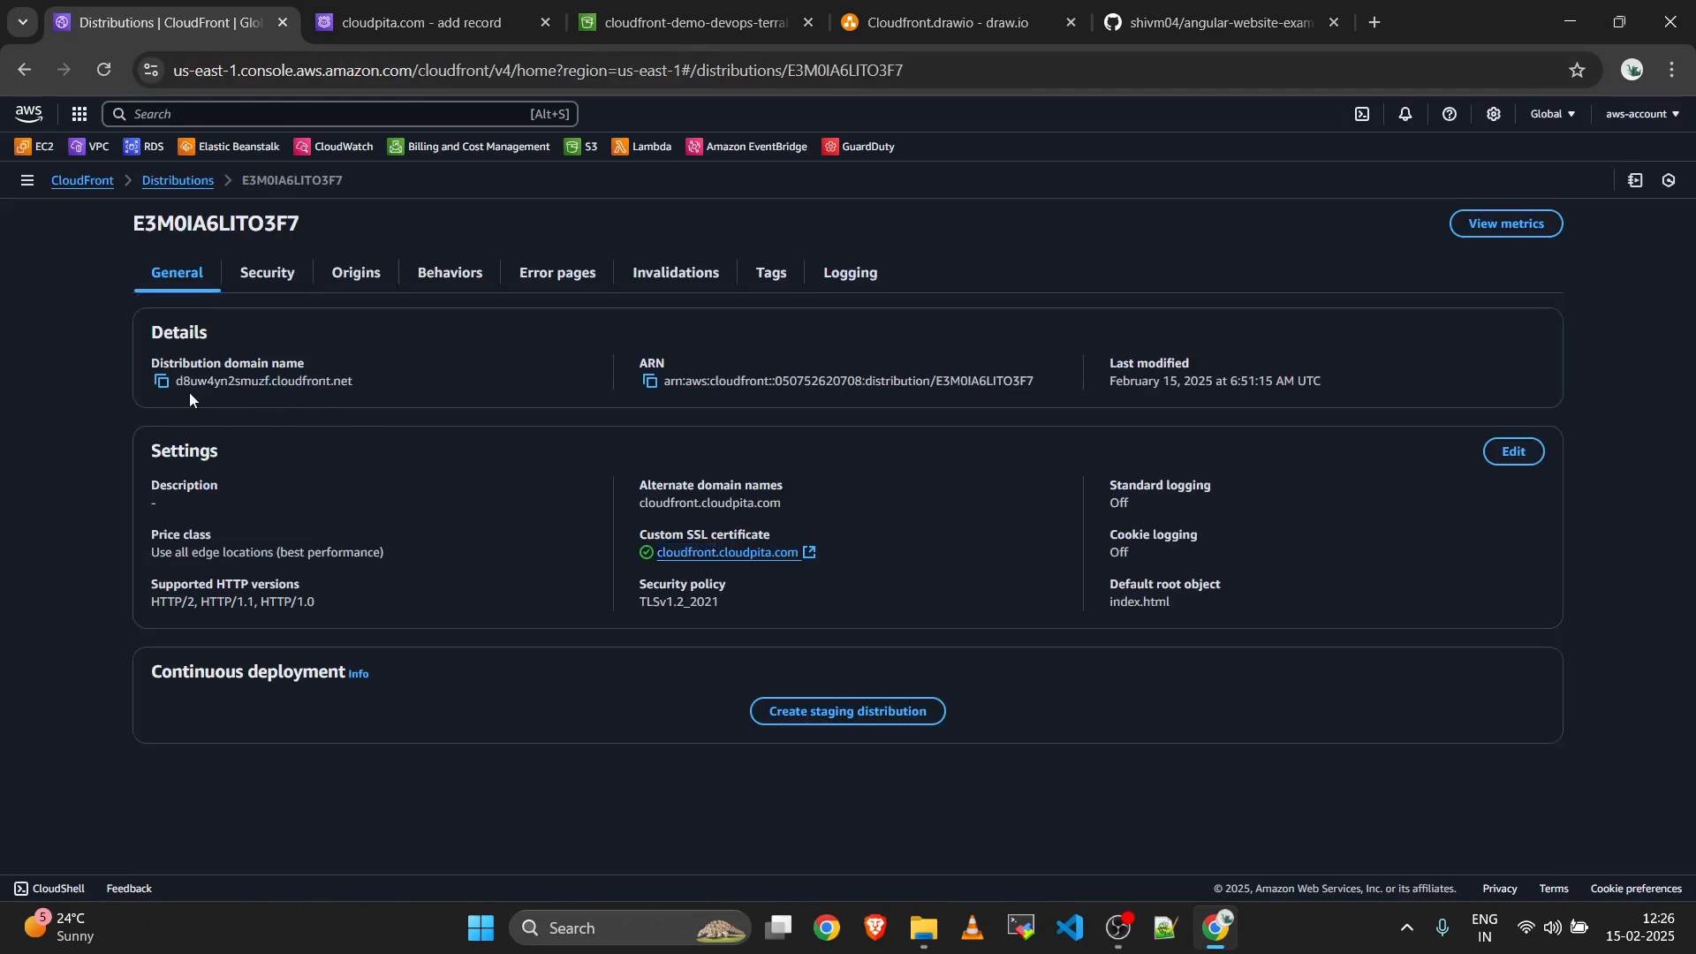
pyautogui.click(162, 383)
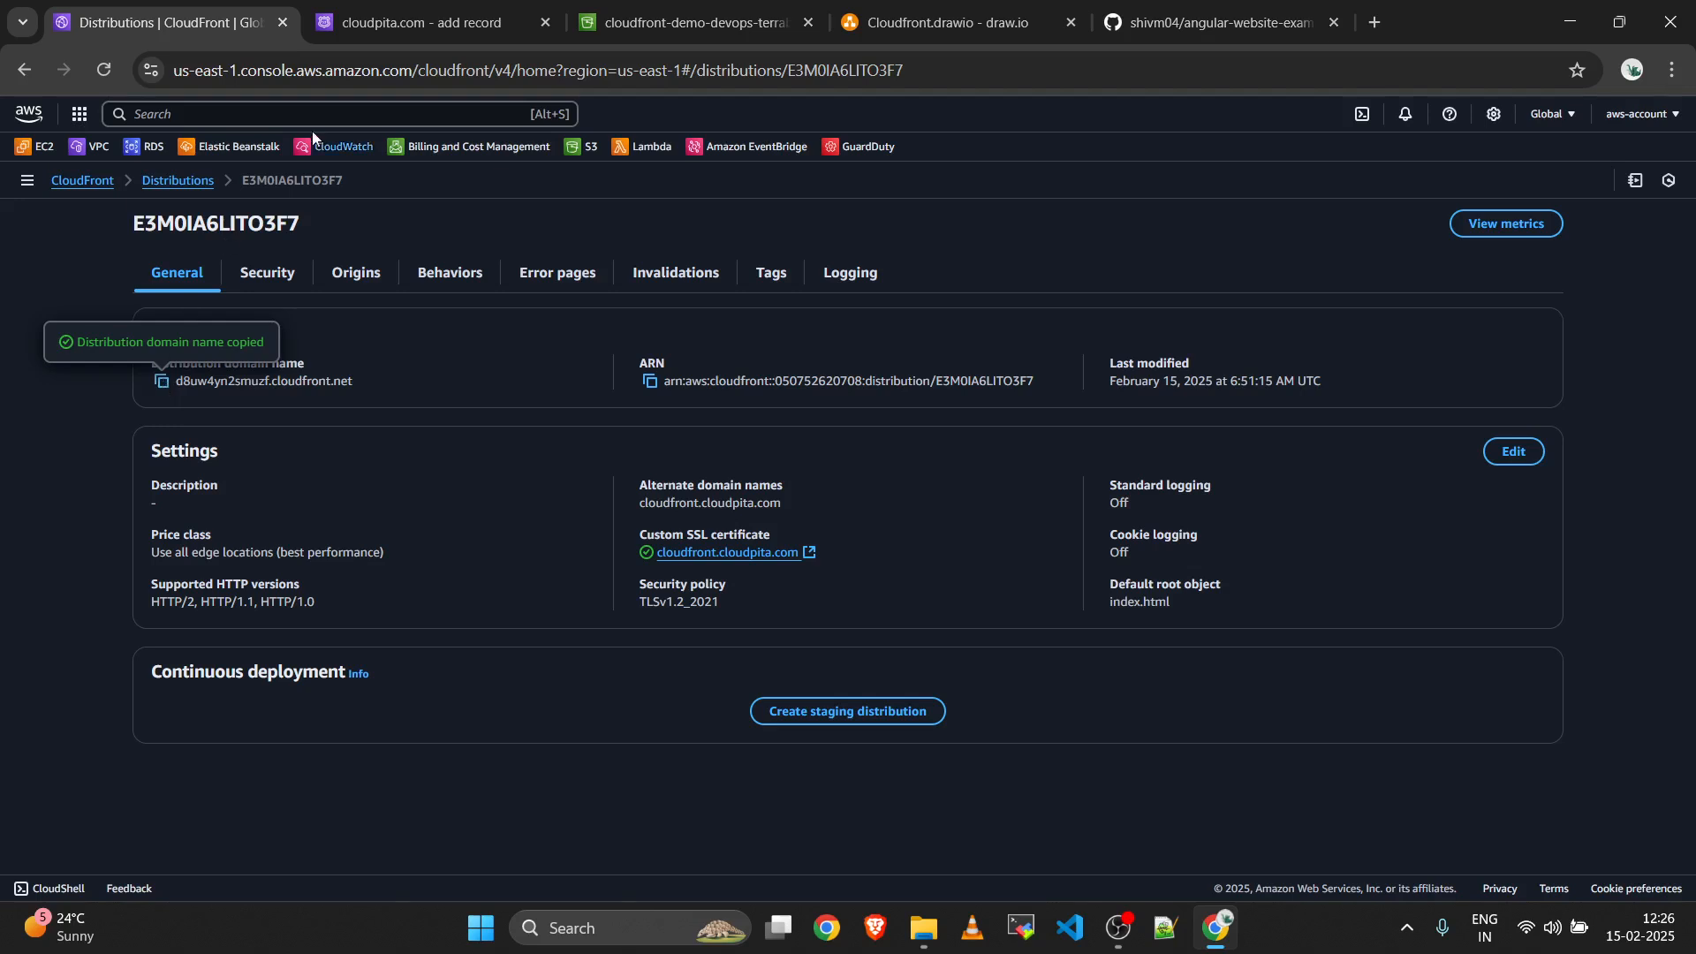
pyautogui.click(411, 33)
pyautogui.click(385, 629)
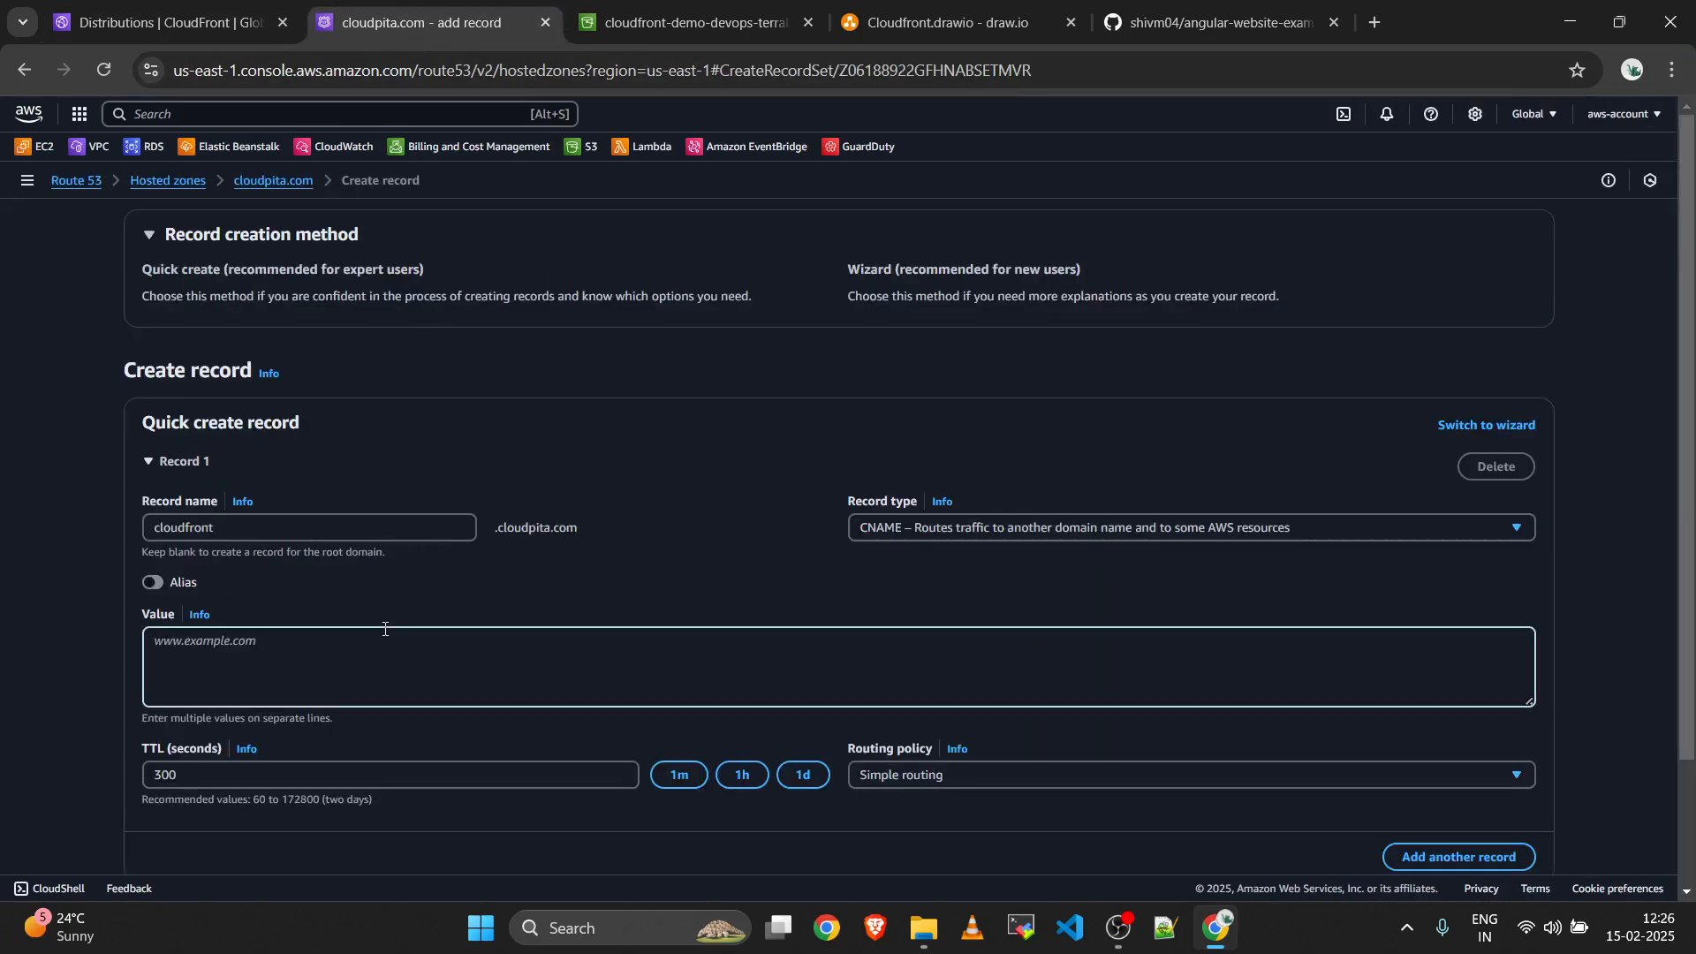
pyautogui.hotkey('ctrl', 'v')
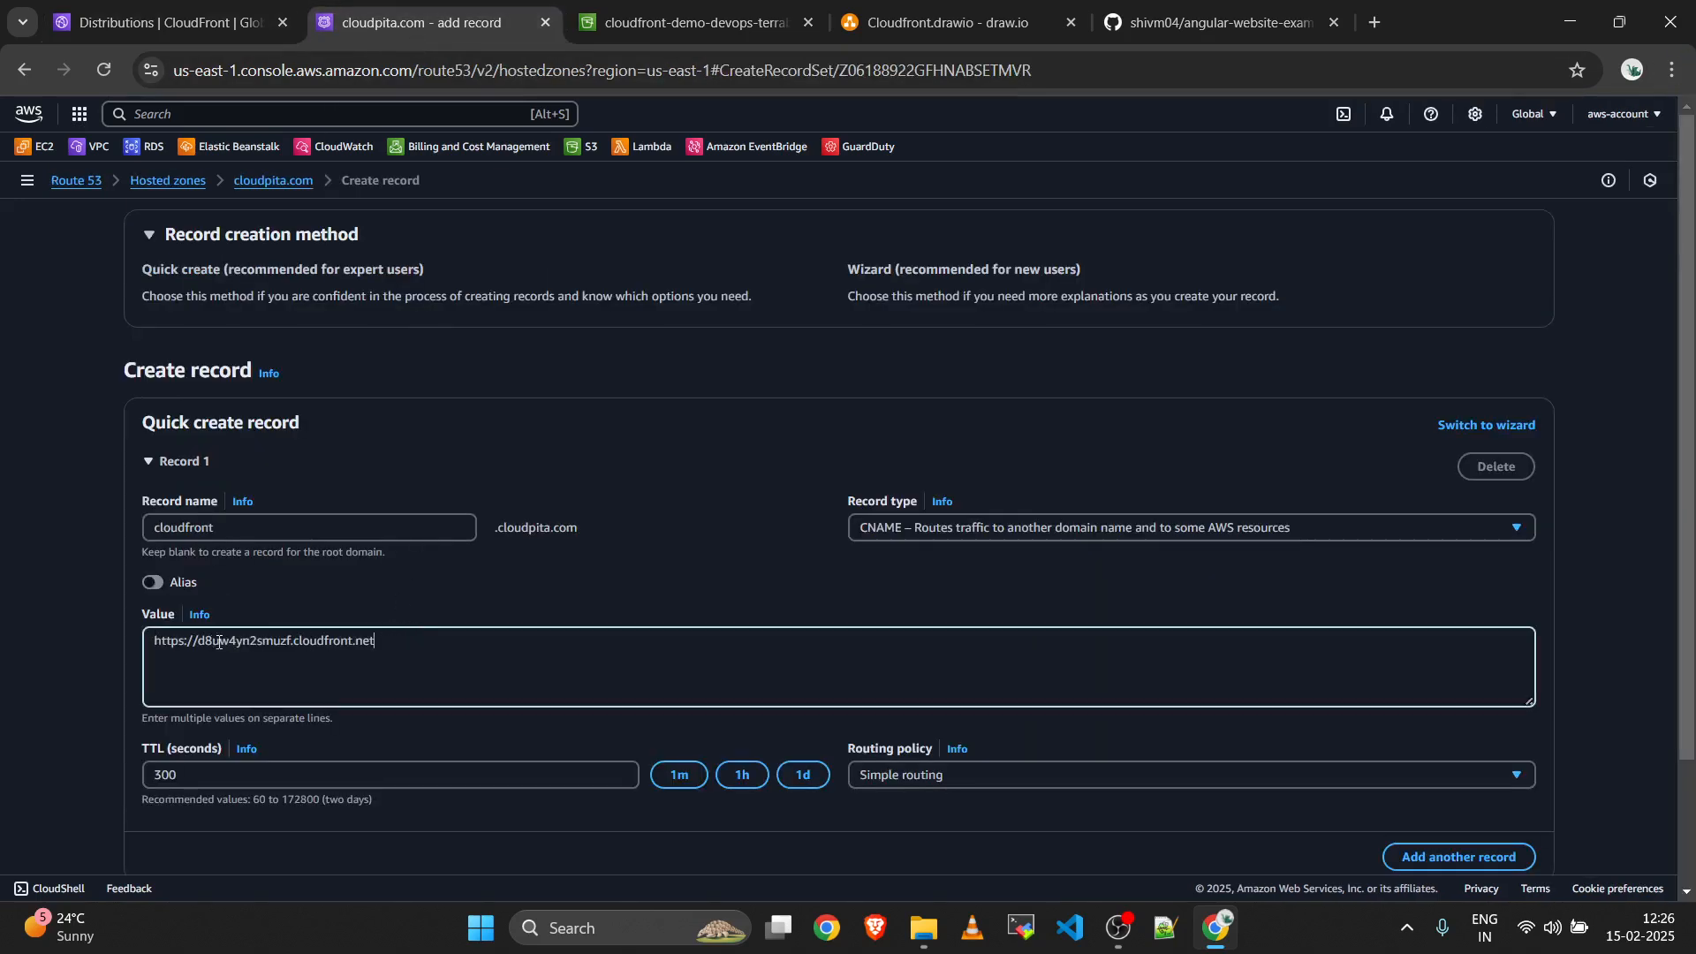
pyautogui.press('BackSpace')
pyautogui.press('BackSpace')
pyautogui.press('BackSpace')
pyautogui.press('BackSpace')
pyautogui.press('BackSpace')
pyautogui.press('BackSpace')
pyautogui.press('BackSpace')
pyautogui.press('BackSpace')
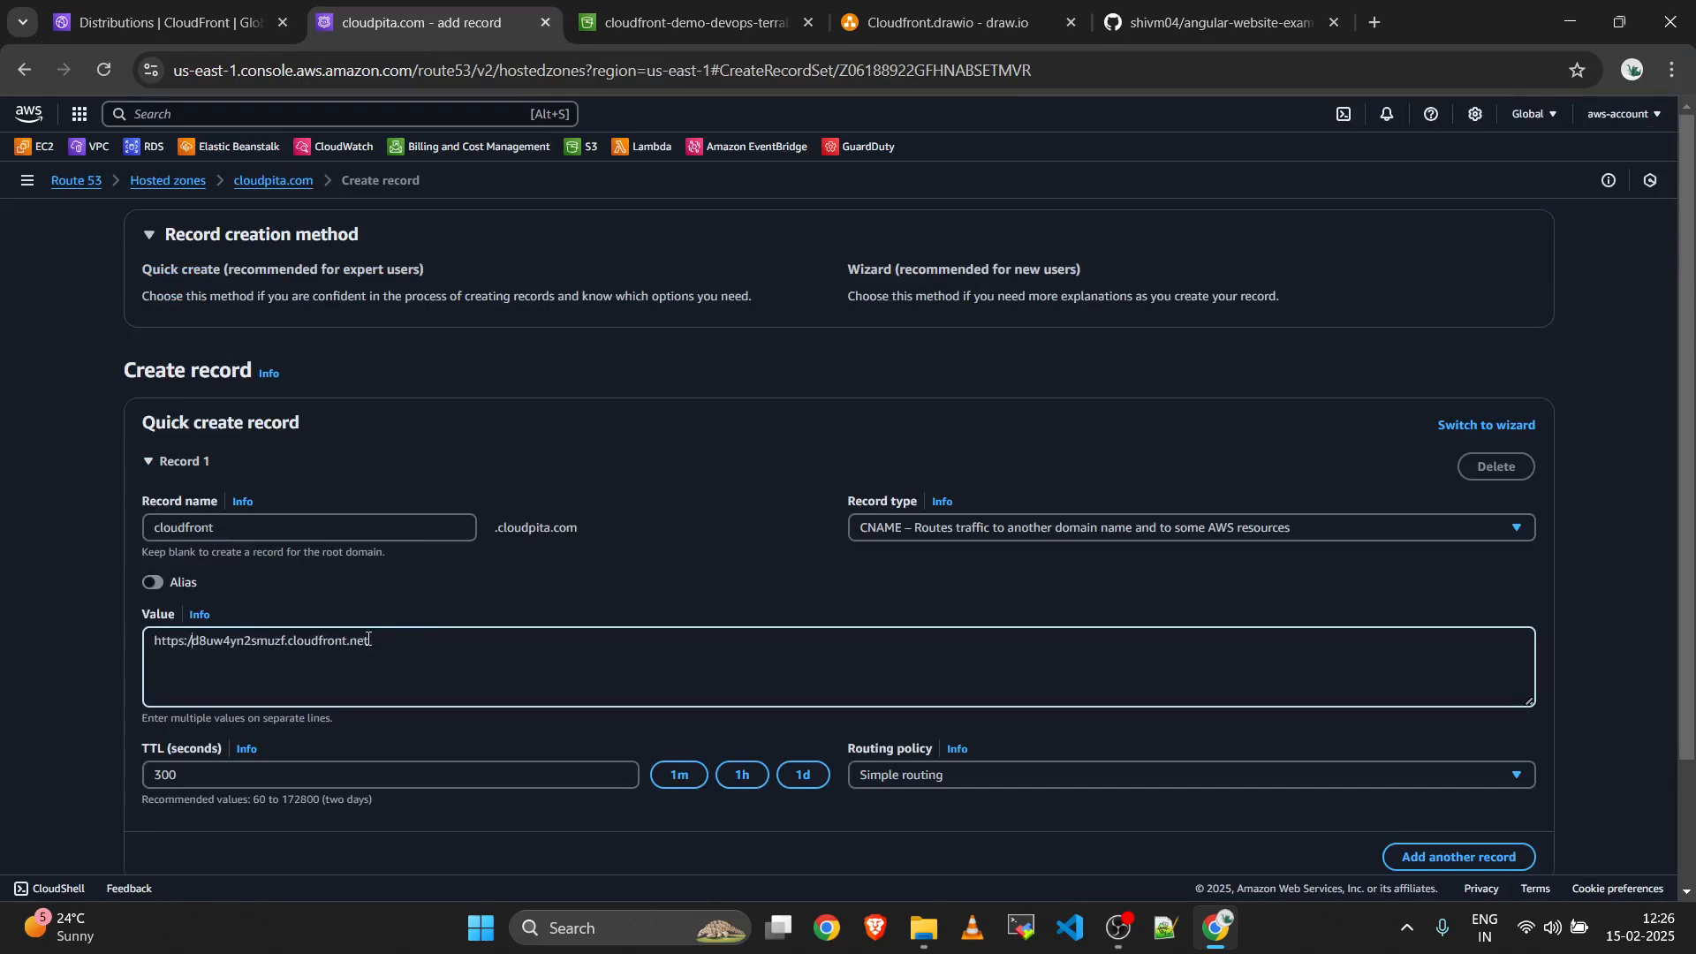
pyautogui.click(611, 595)
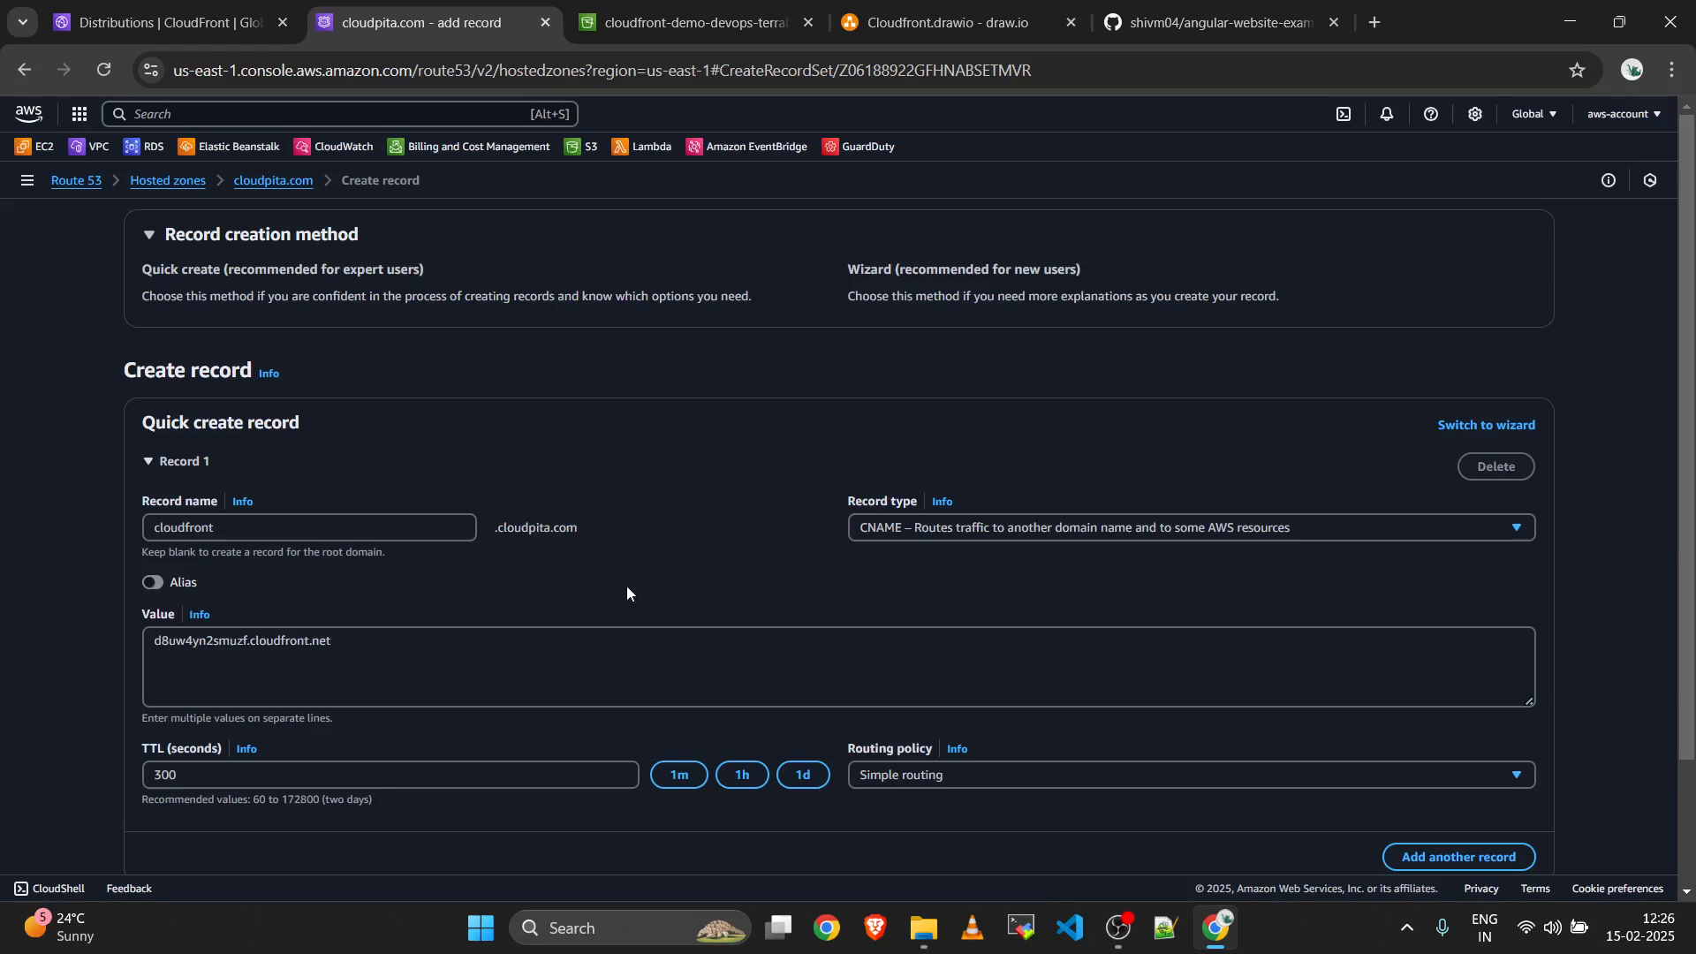
# Set the record's TTL to 60 seconds and create the CNAME record.
pyautogui.click(670, 775)
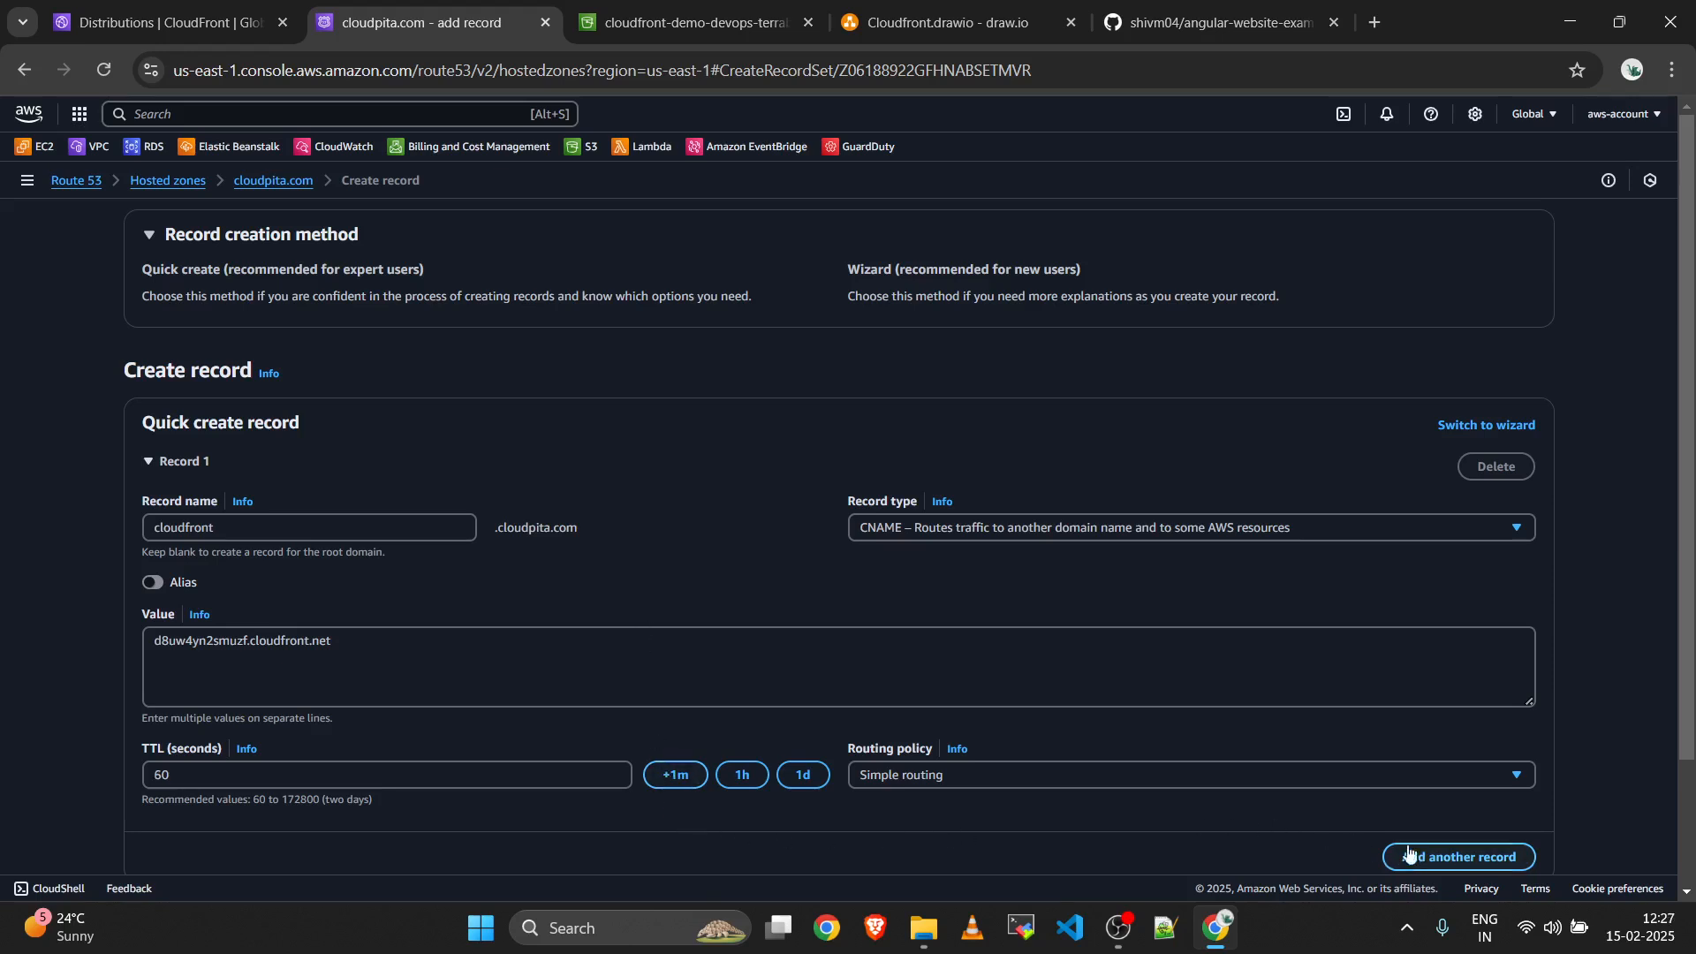
pyautogui.scroll(-2, 1408, 855)
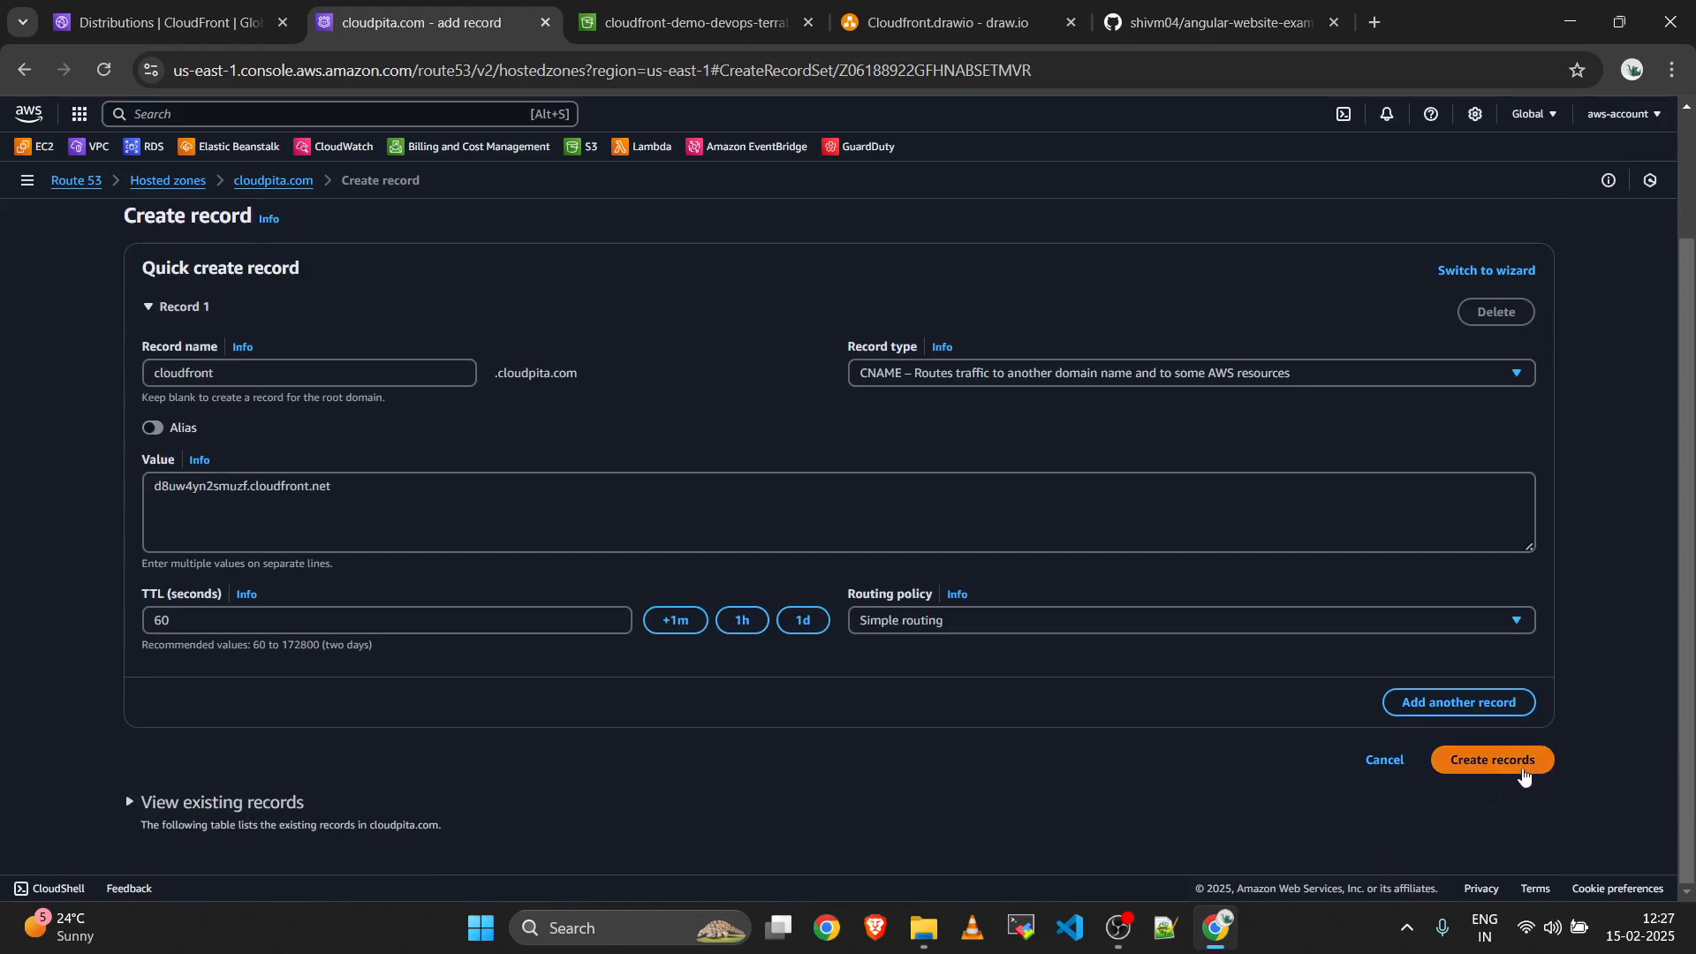
pyautogui.click(1523, 774)
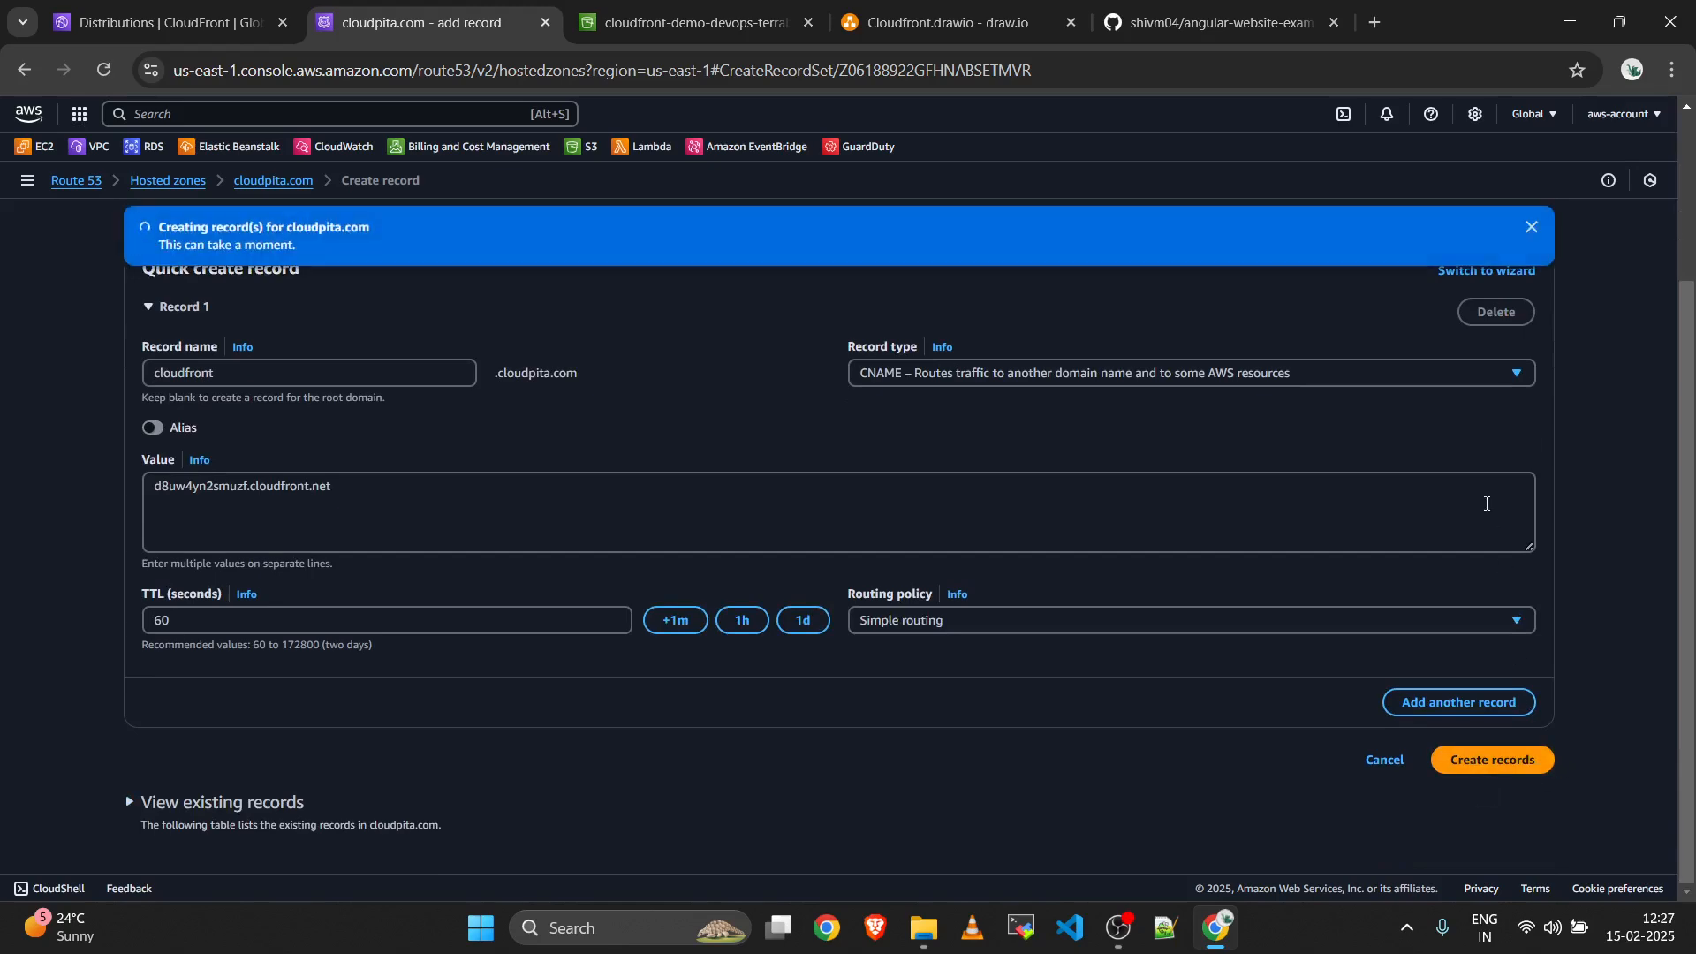
pyautogui.click(1550, 233)
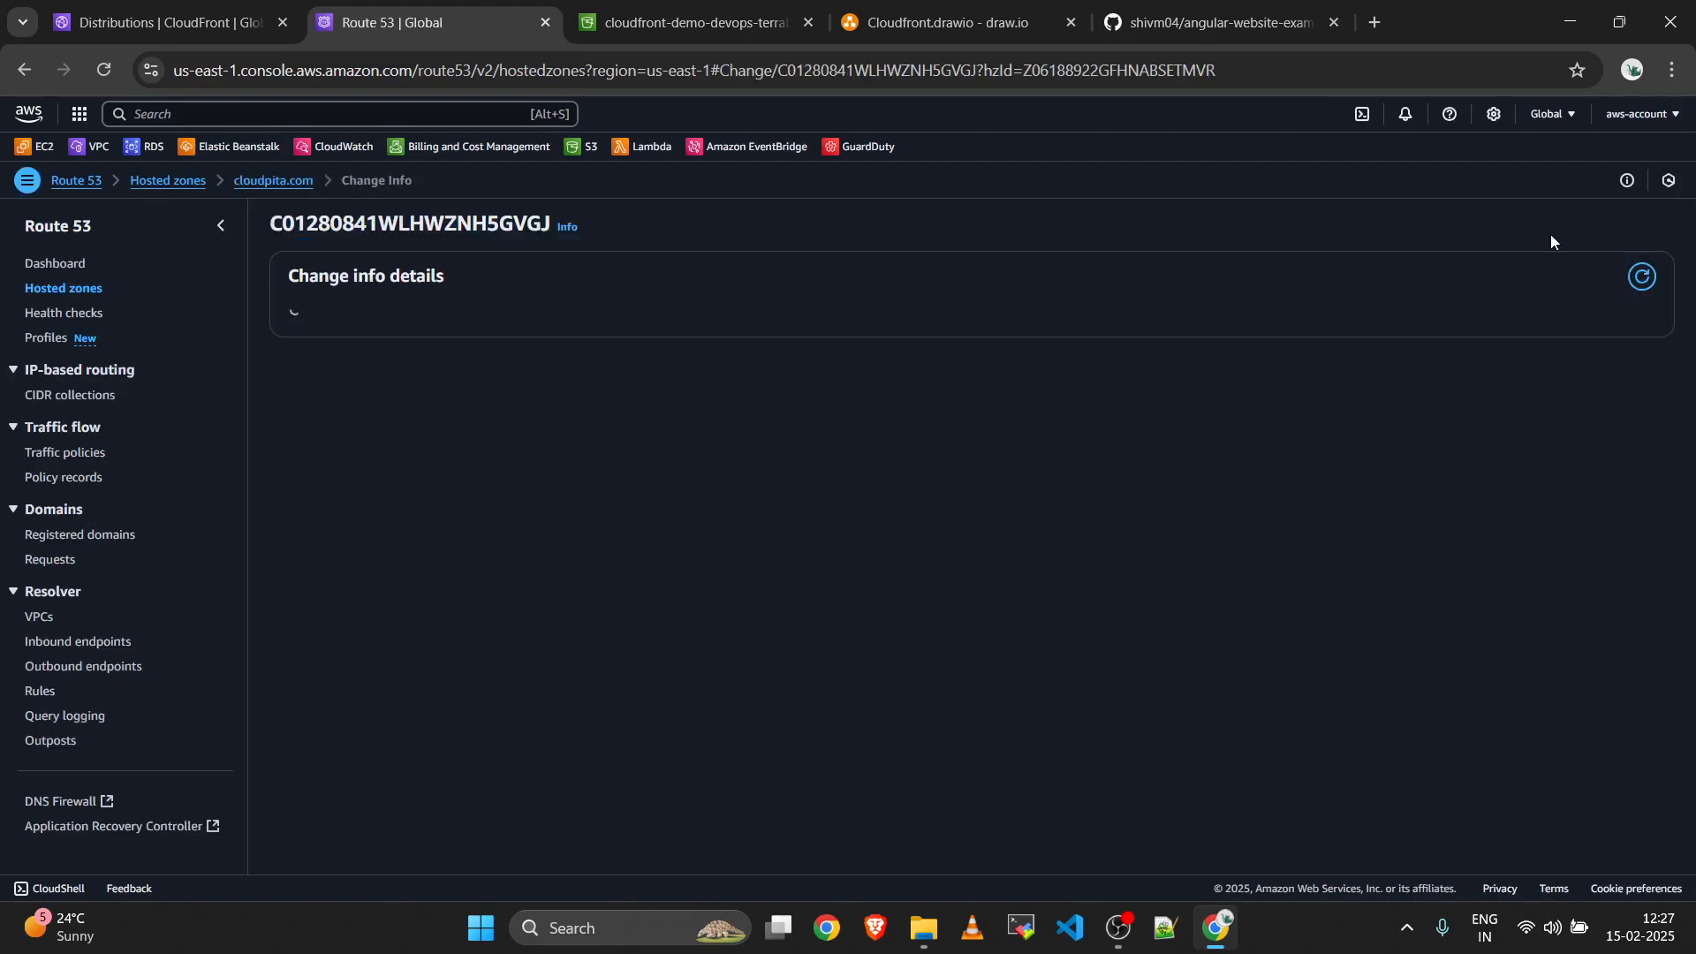
# Refresh the change info details repeatedly to check the status of the record change.
pyautogui.click(1642, 277)
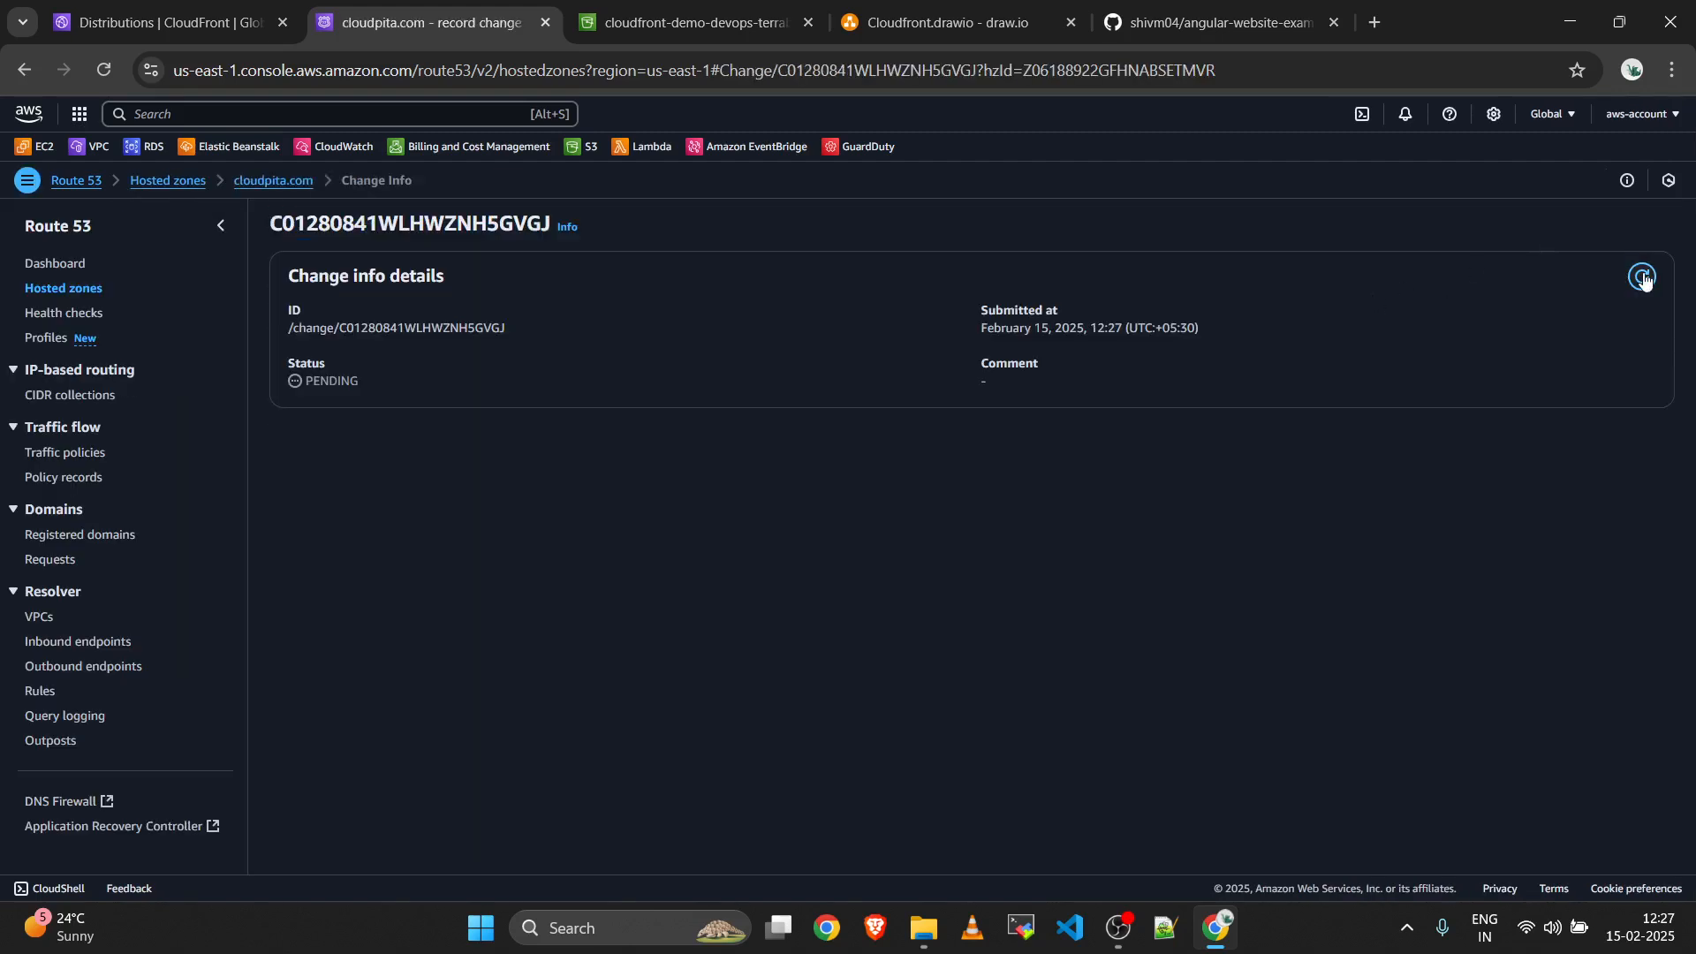
pyautogui.click(1642, 278)
pyautogui.click(1643, 277)
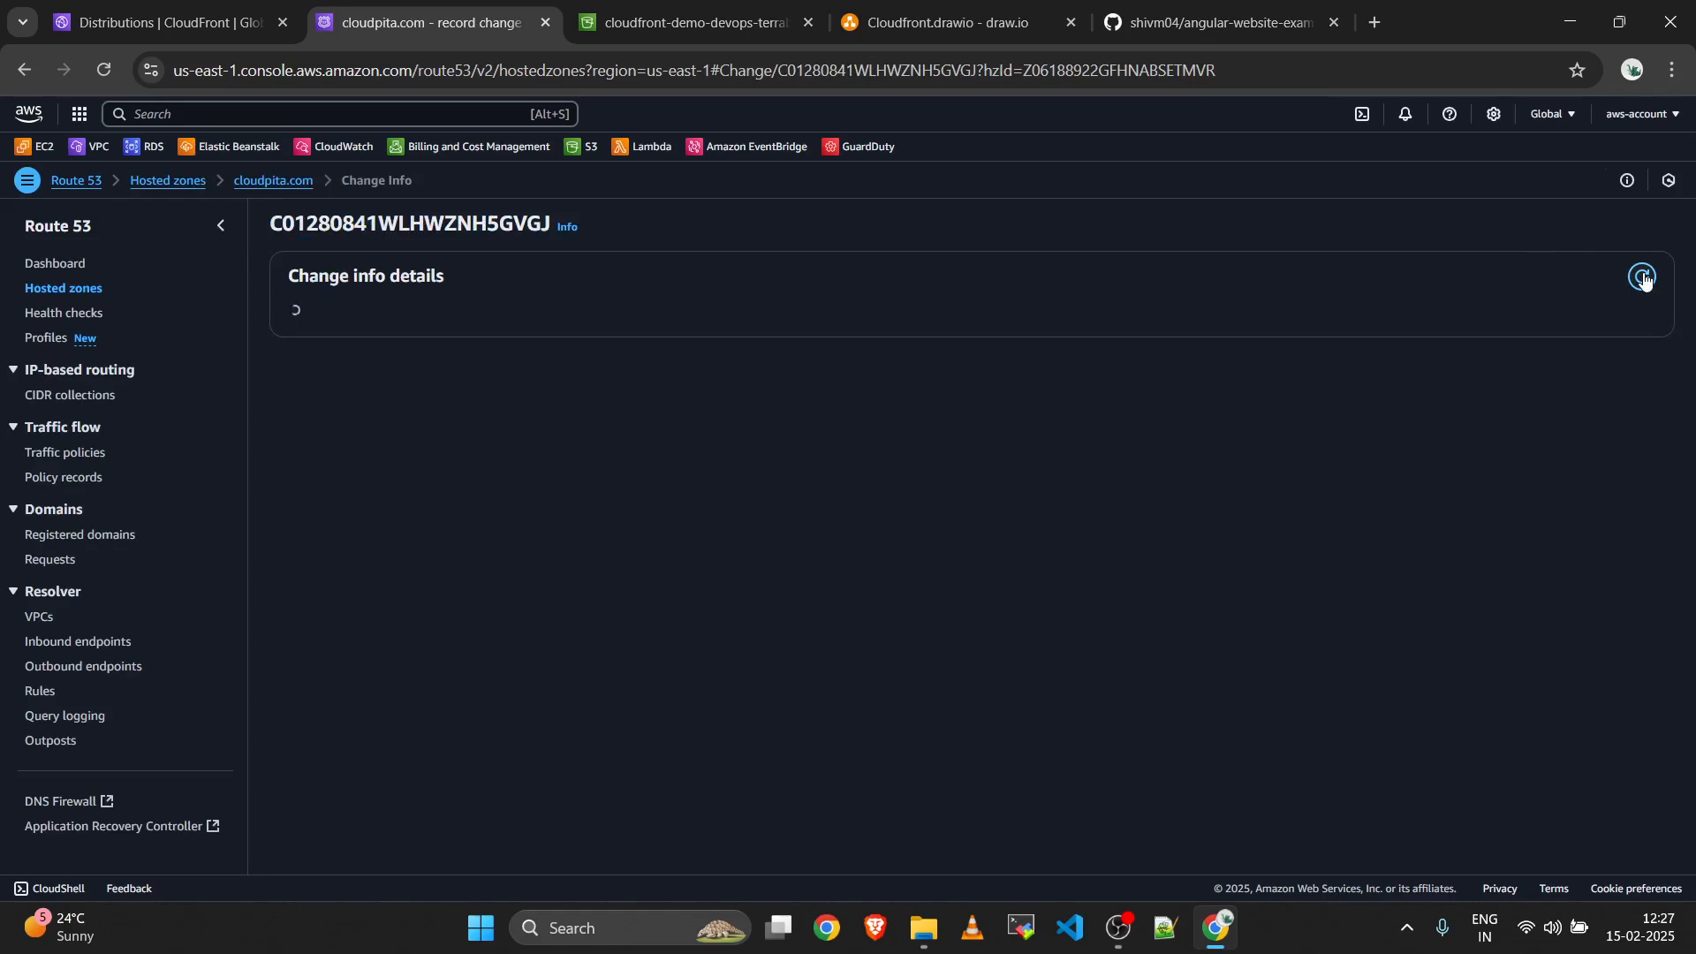
pyautogui.click(1643, 277)
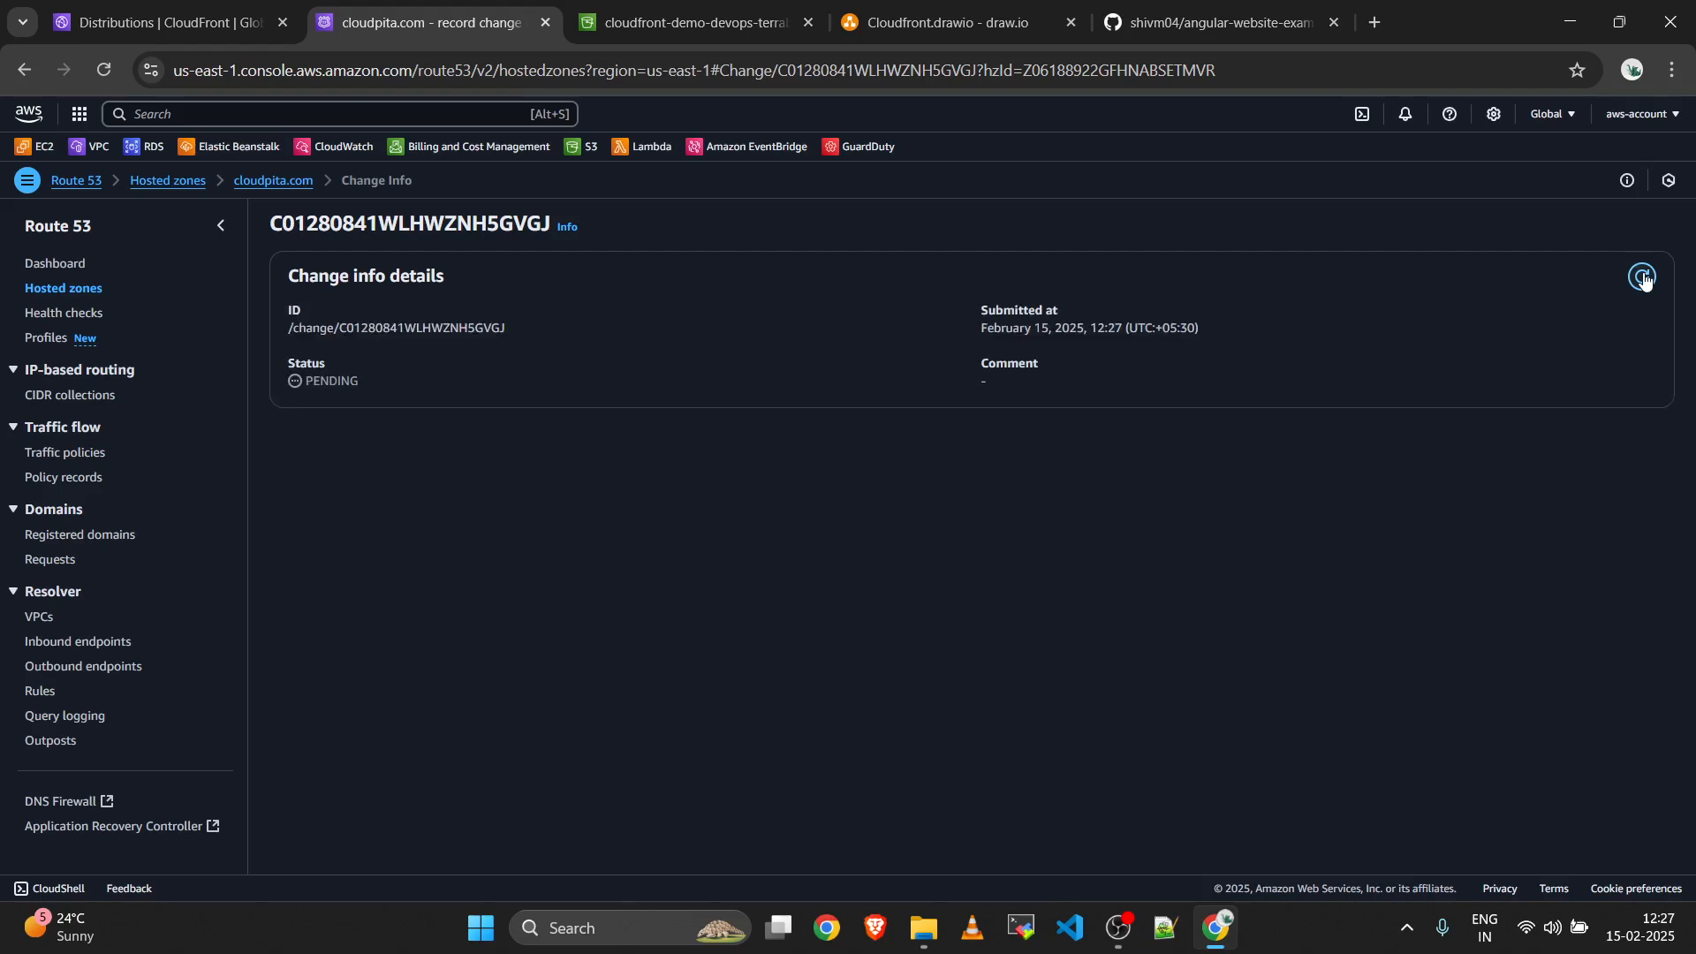
pyautogui.click(1643, 277)
pyautogui.click(1643, 277)
pyautogui.click(1643, 277)
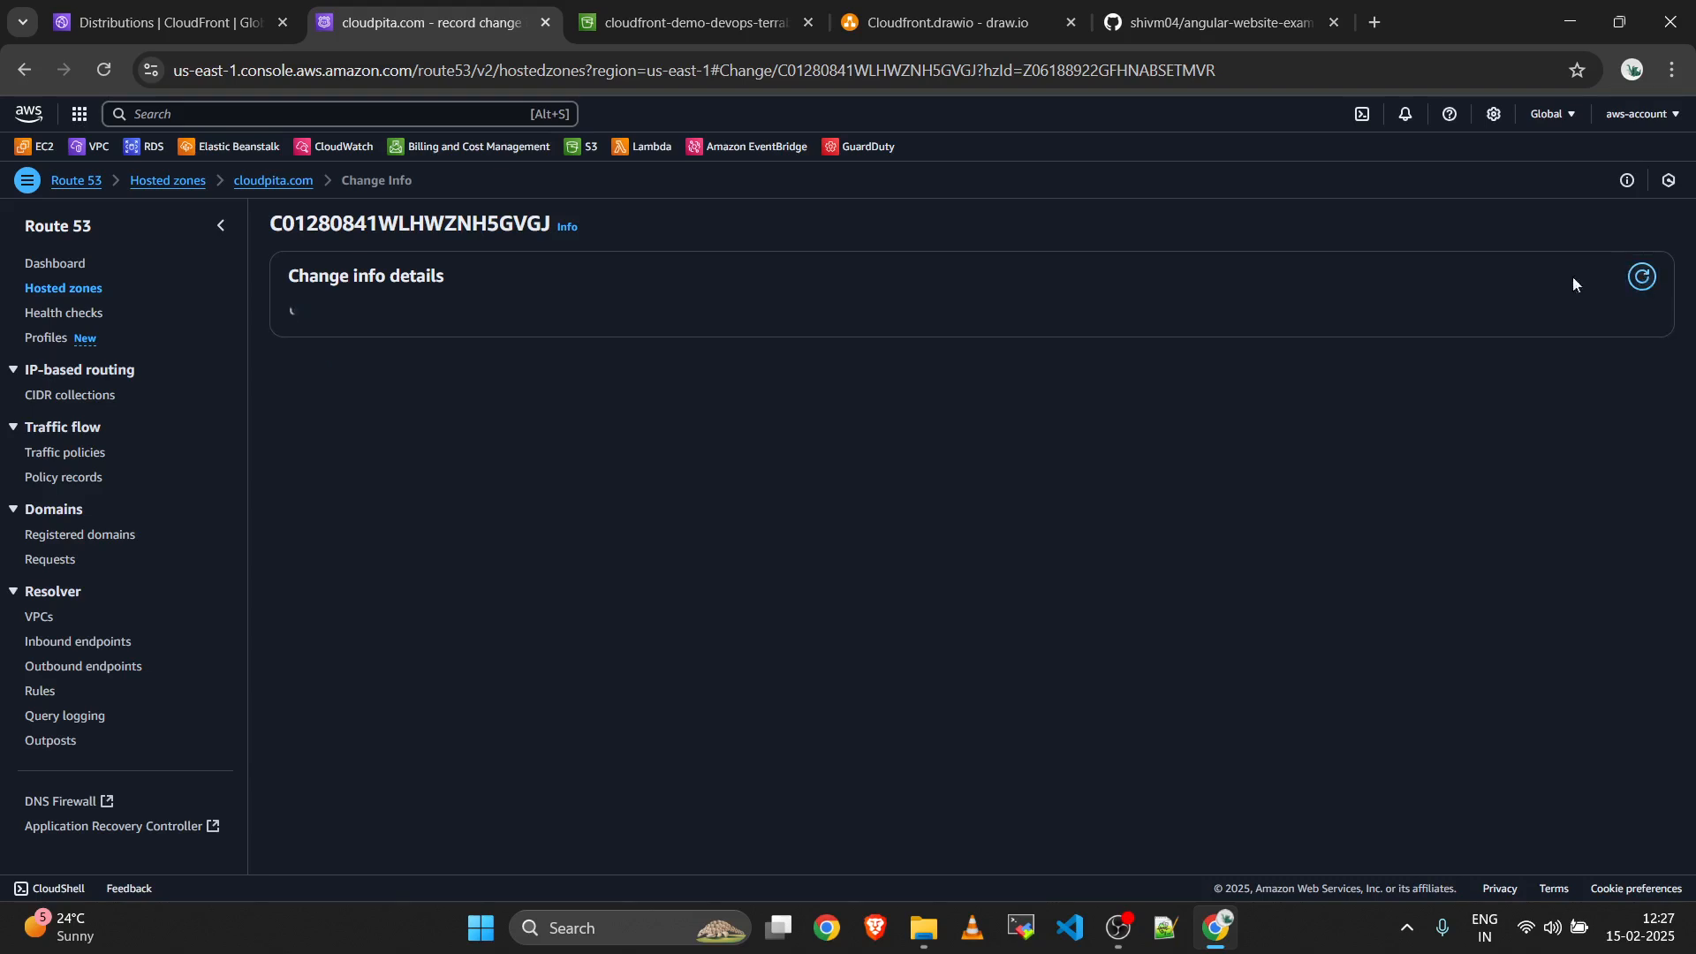
# Return to the cloudpita.com hosted zone and copy the new record's name, cloudfront.cloudpita.com.
pyautogui.click(270, 183)
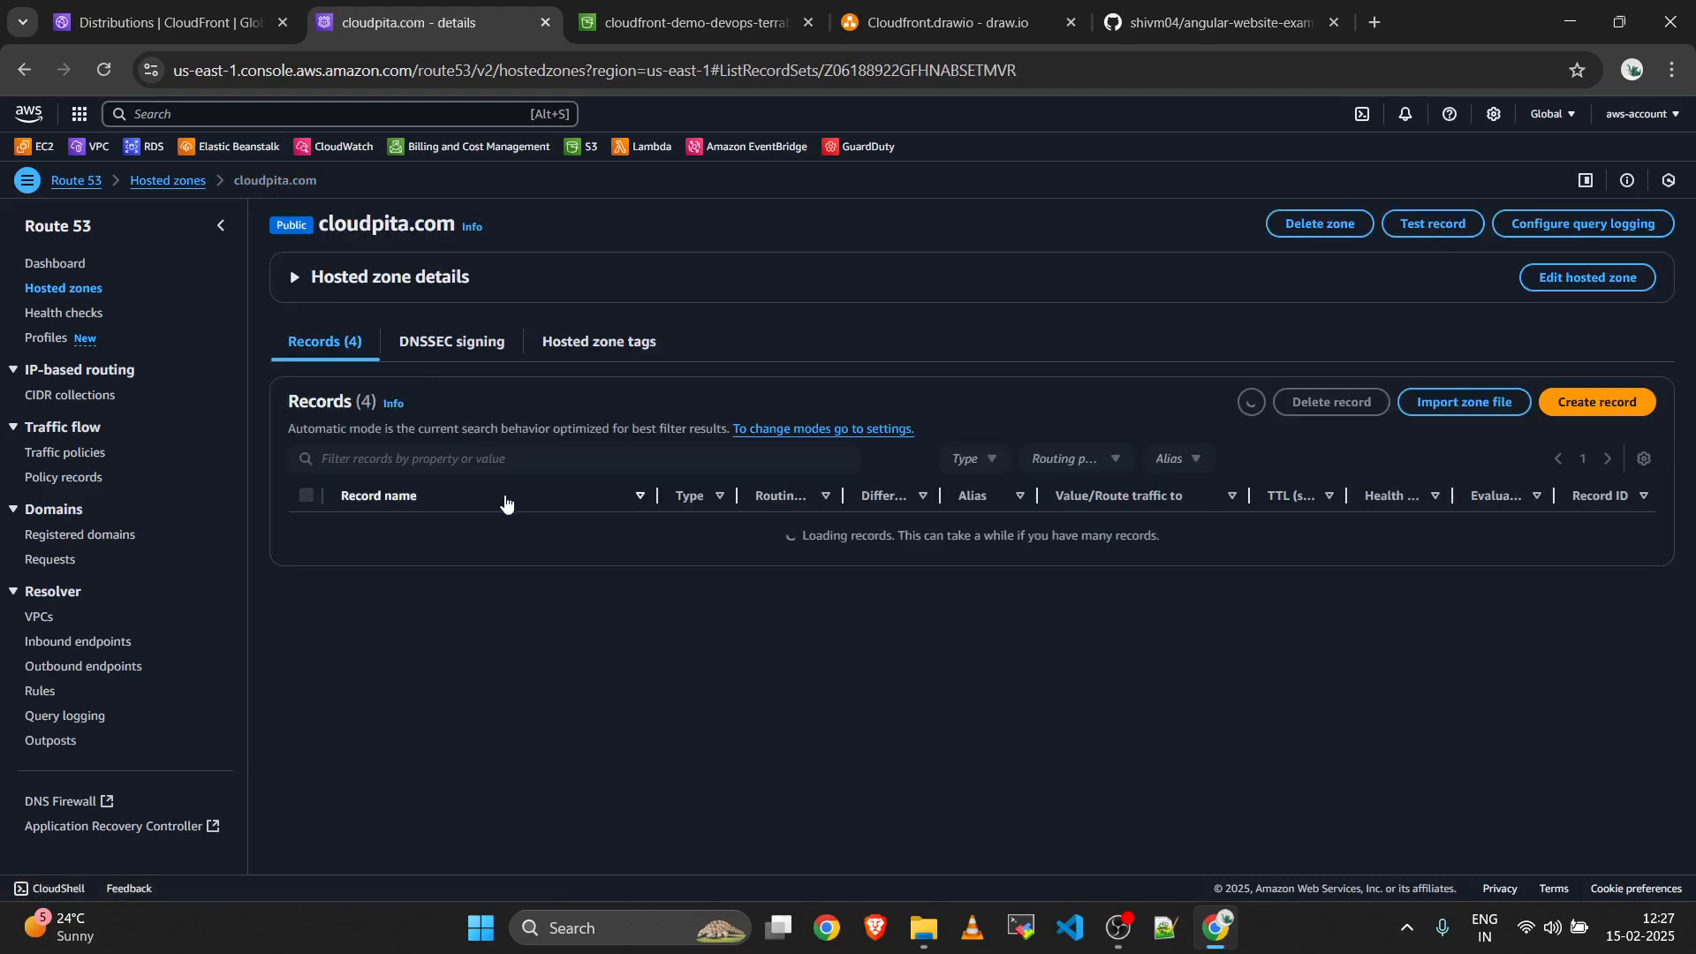
pyautogui.moveTo(346, 635); pyautogui.dragTo(466, 631)
pyautogui.hotkey('ctrl', 'c')
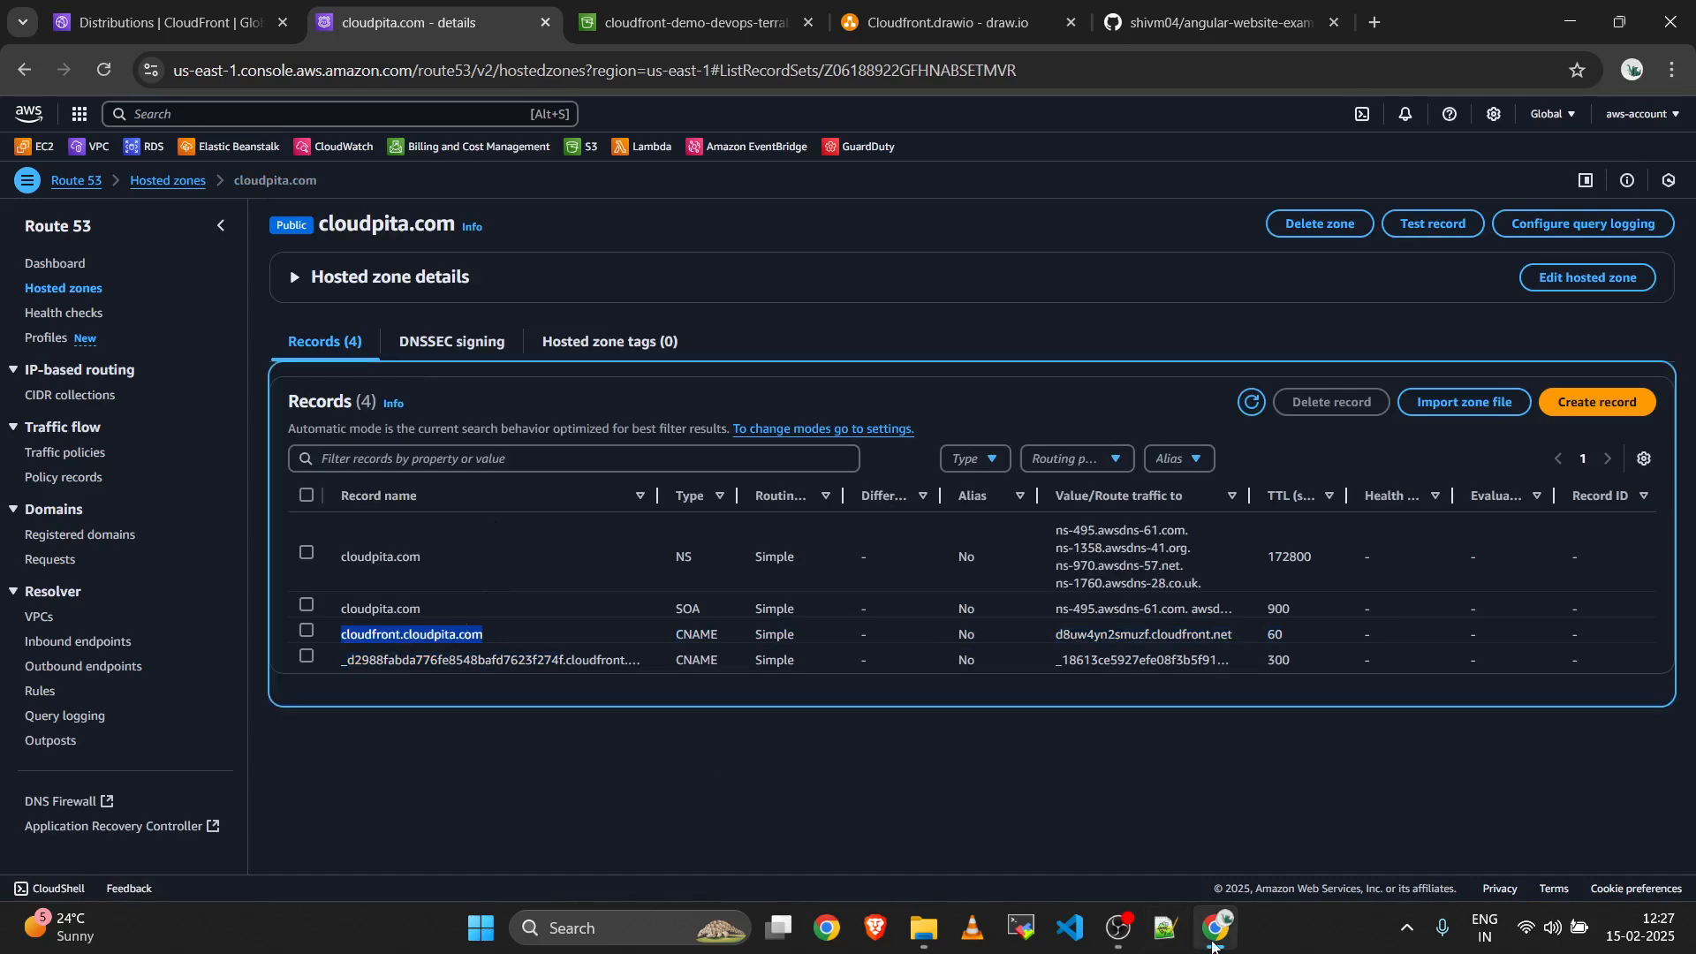
# Load cloudfront.cloudpita.com in a new Incognito window.
pyautogui.click(1216, 928)
pyautogui.click(1216, 927)
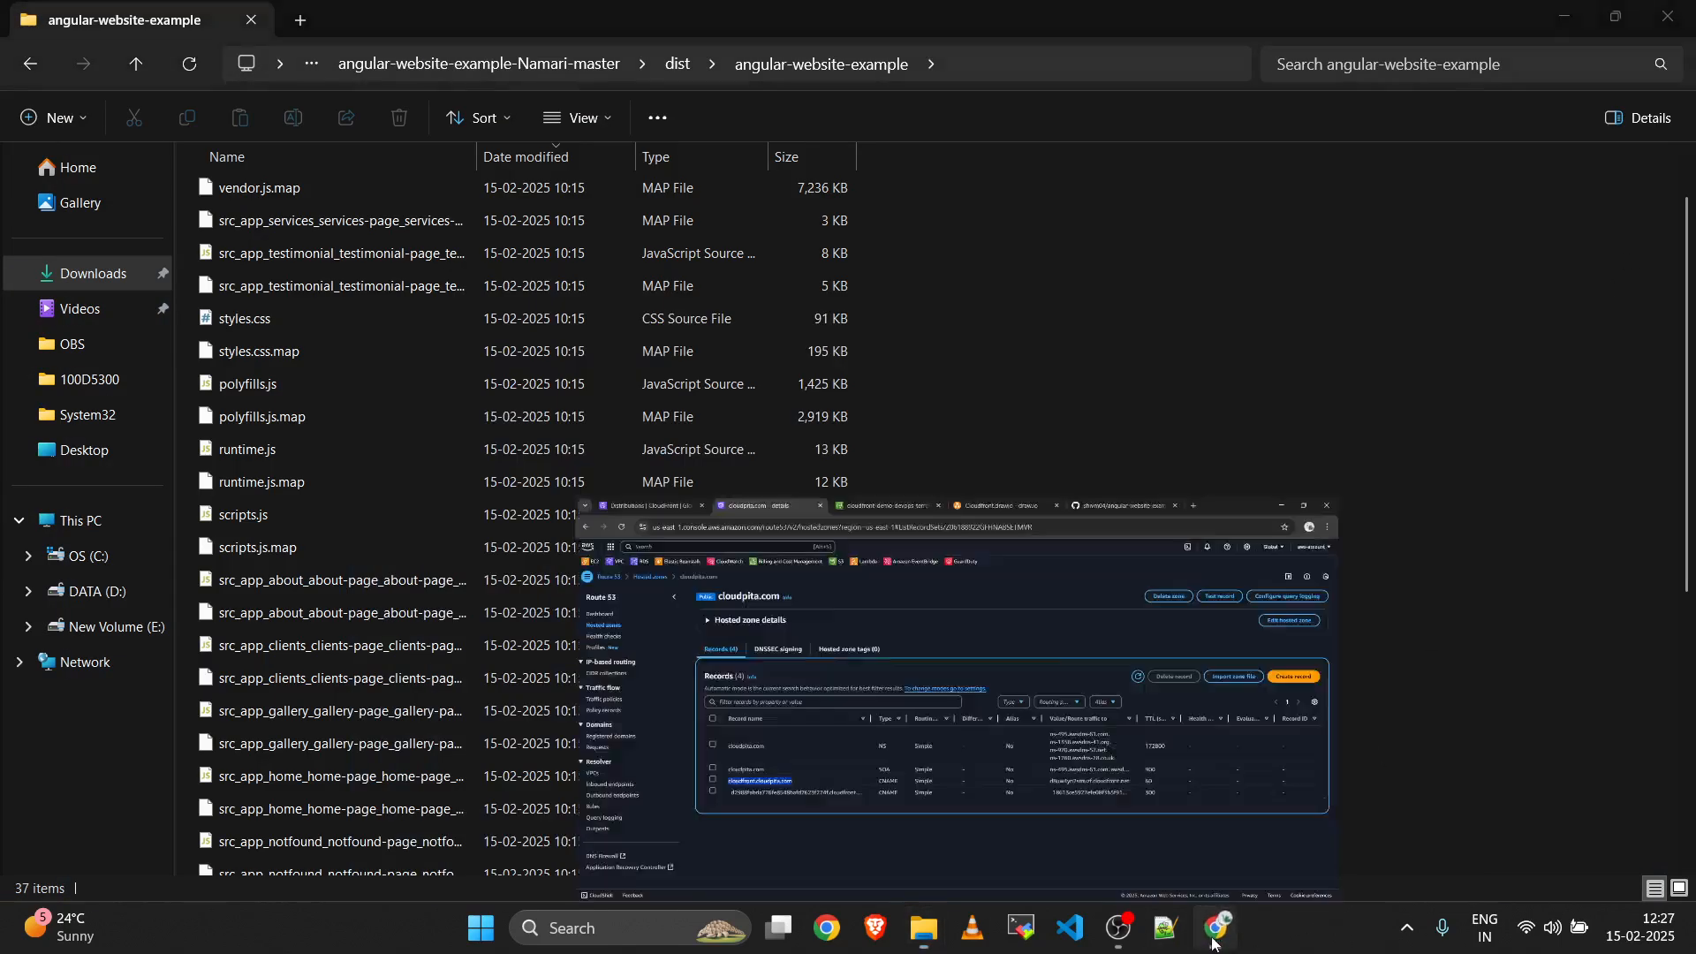
pyautogui.click(1674, 67)
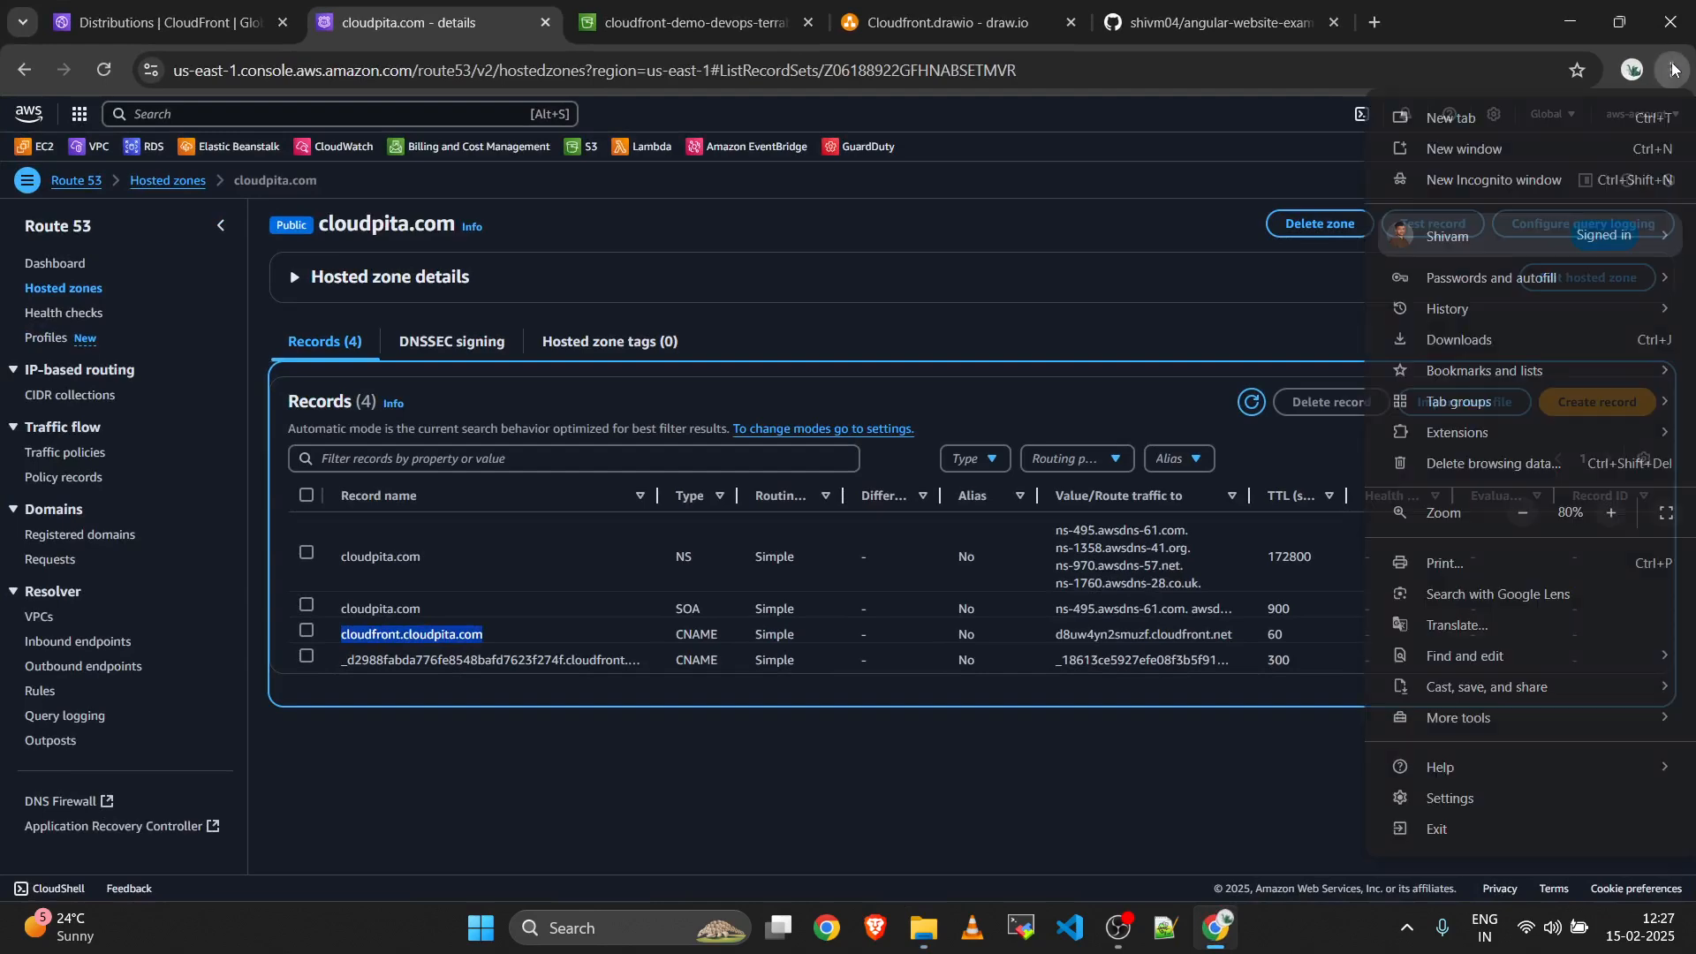
pyautogui.click(1519, 182)
pyautogui.hotkey('ctrl', 'v')
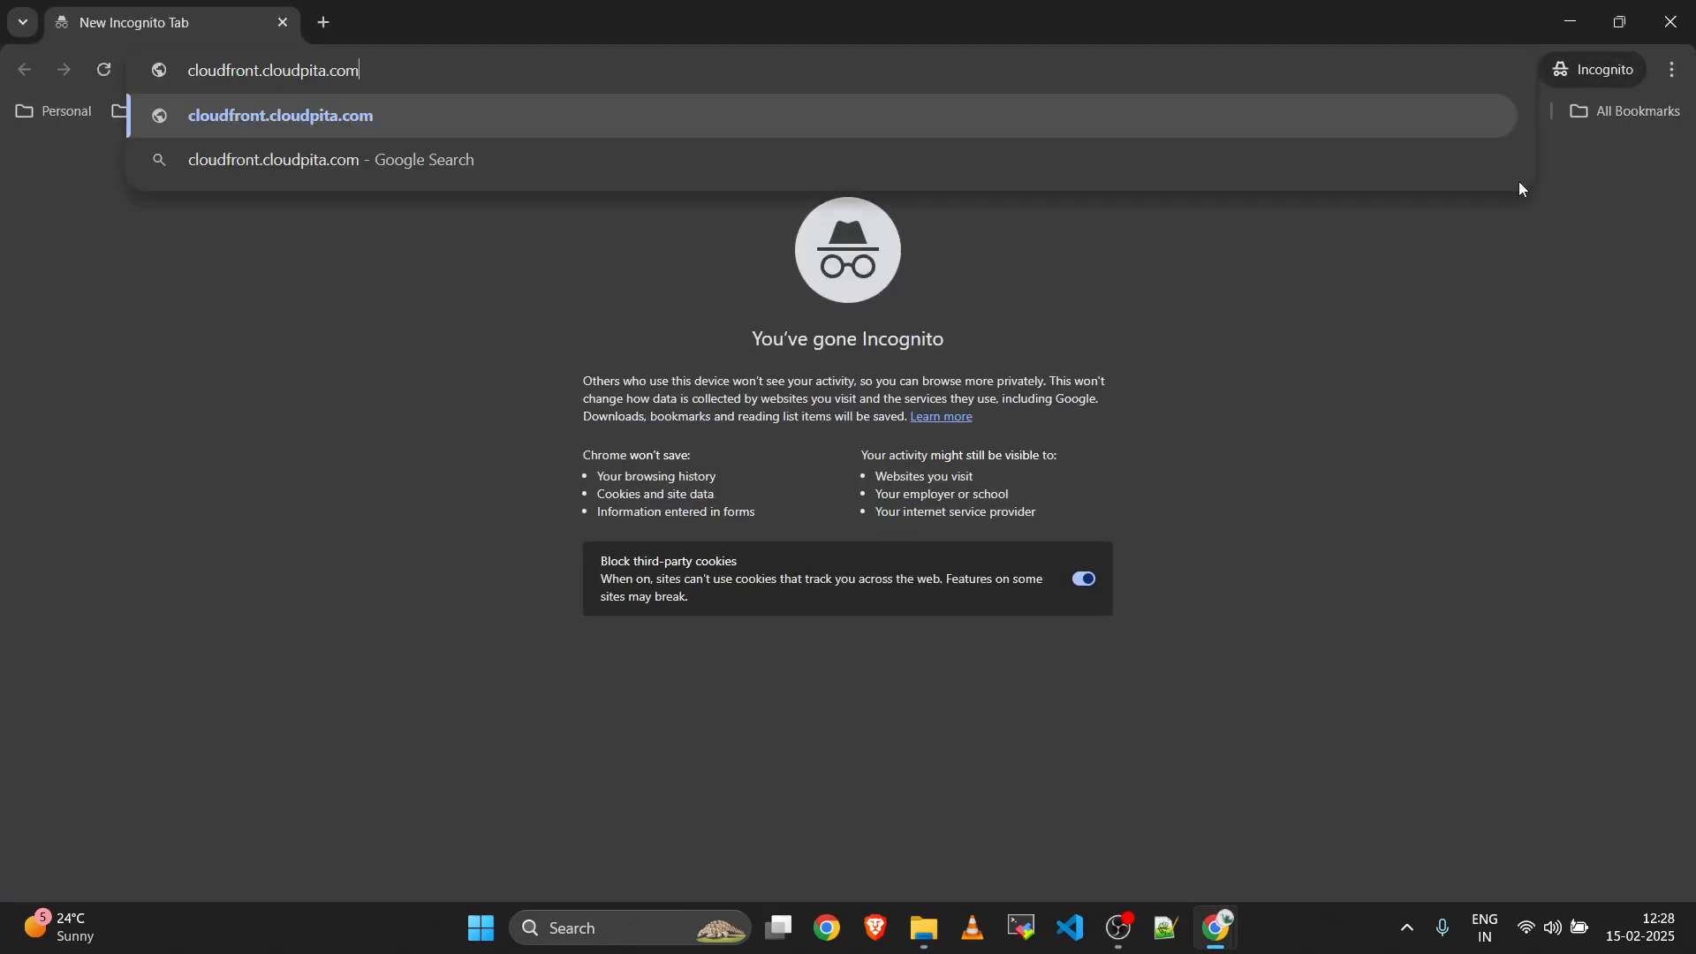
pyautogui.press('Return')
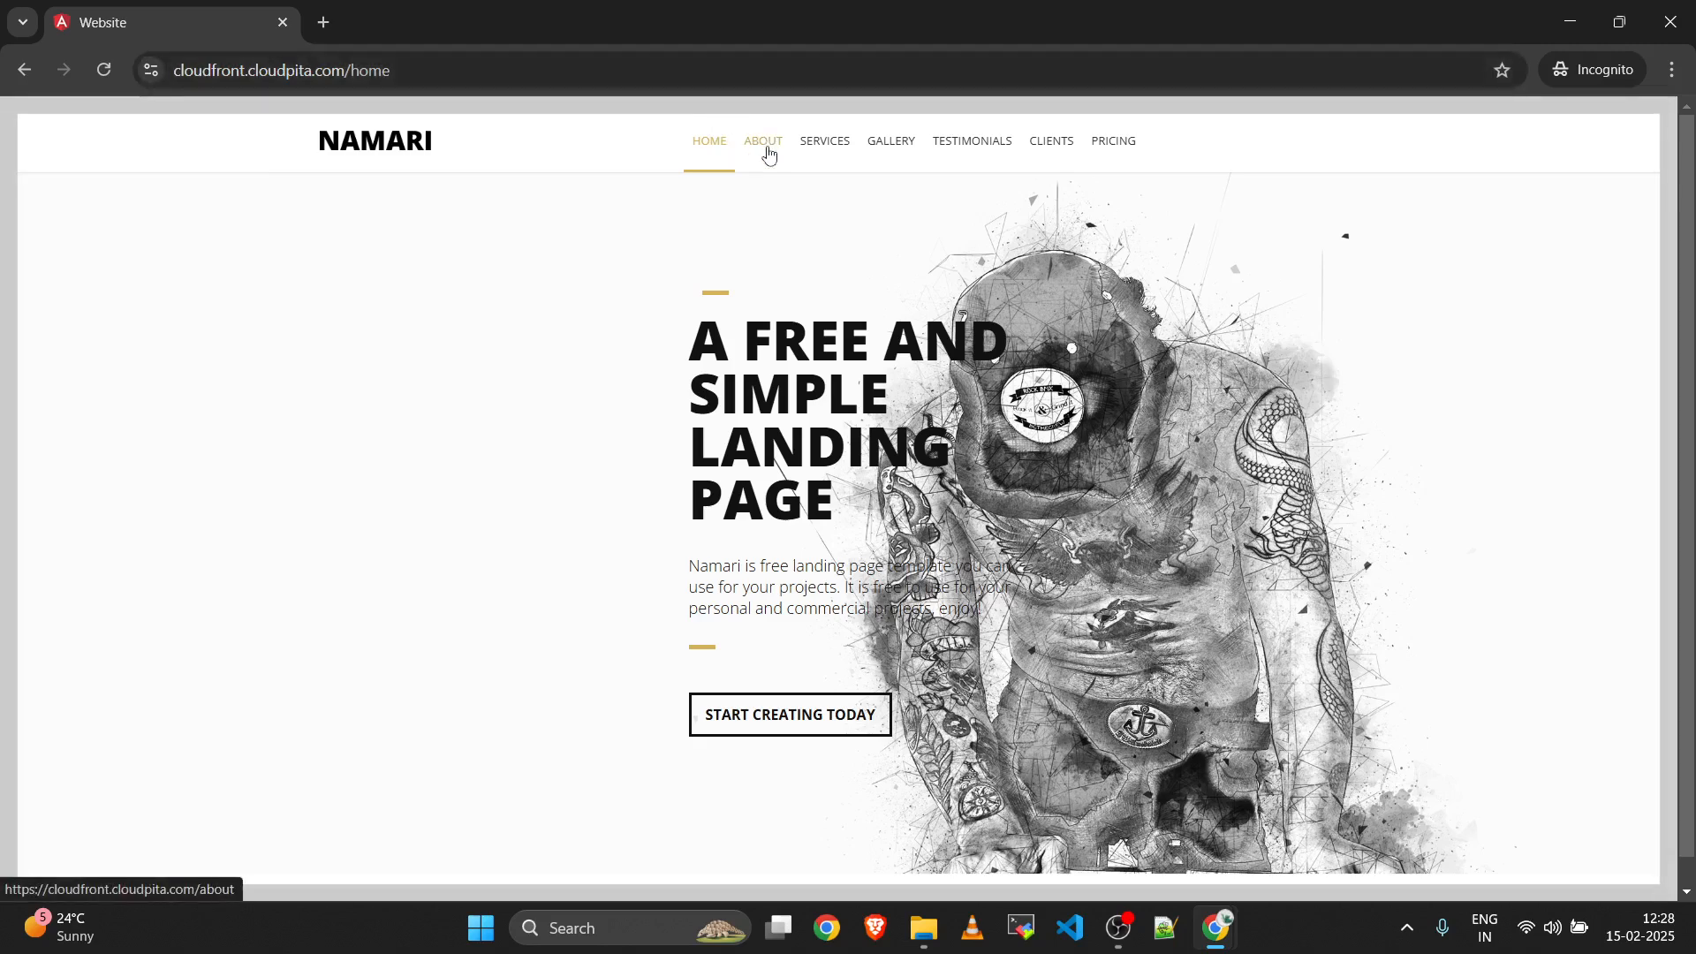
# Browse the website's About, Gallery, Testimonials and Pricing pages, and return to the Home page.
pyautogui.click(767, 153)
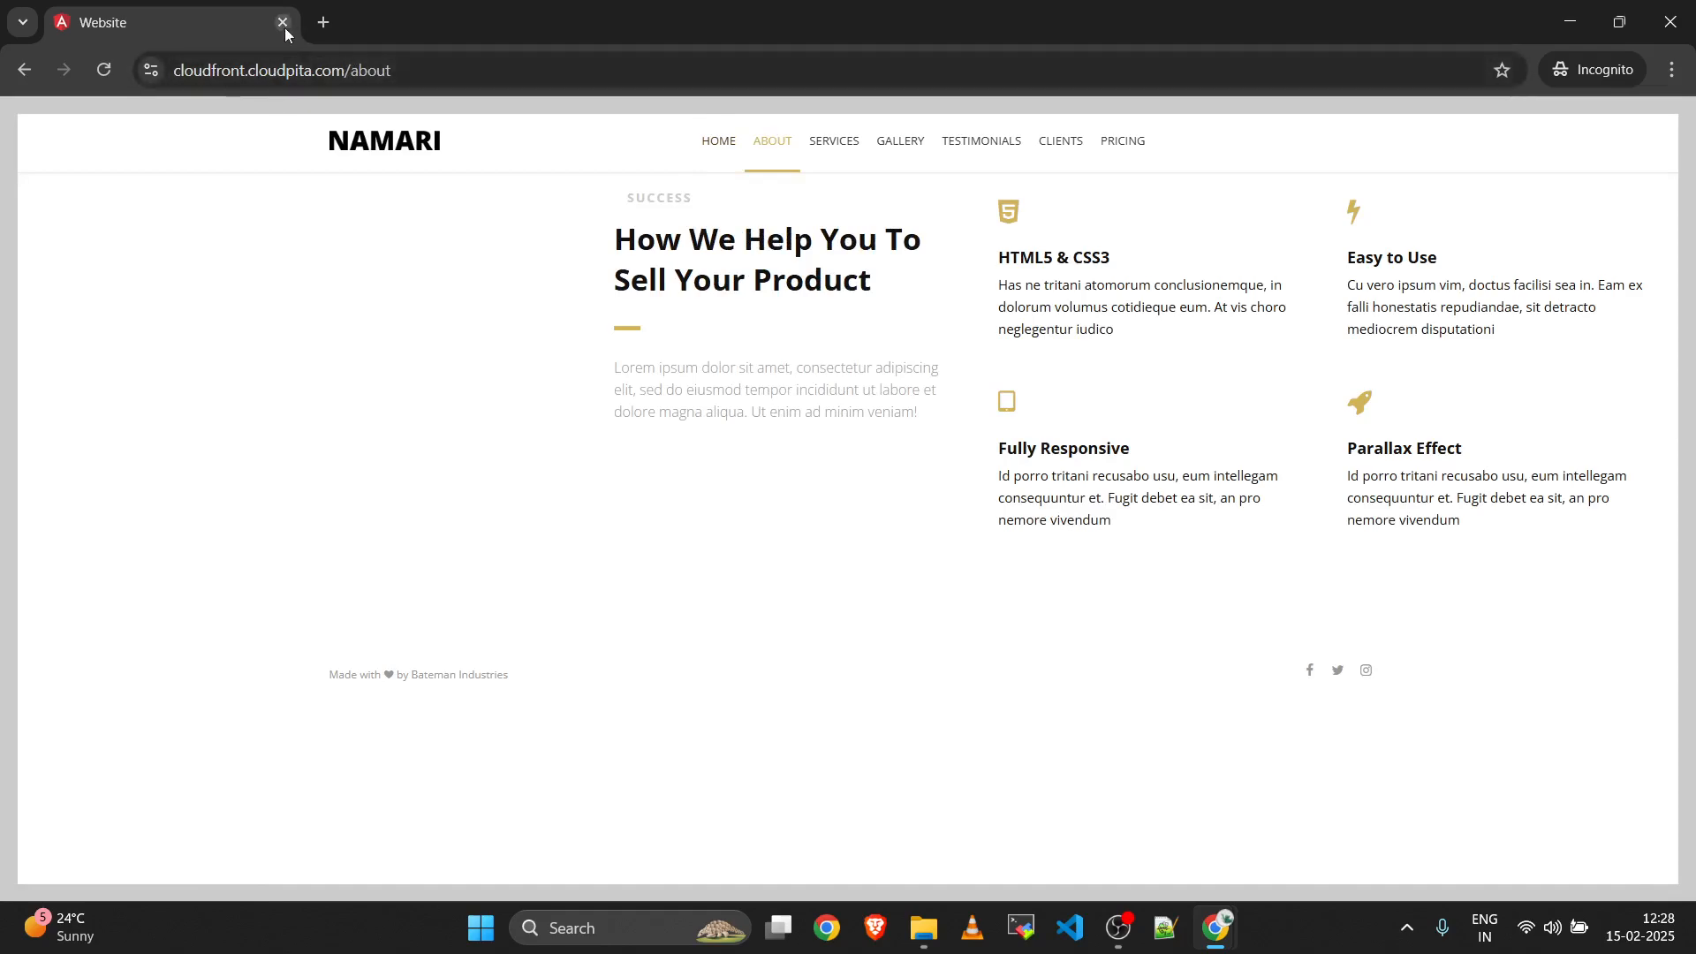
pyautogui.click(915, 145)
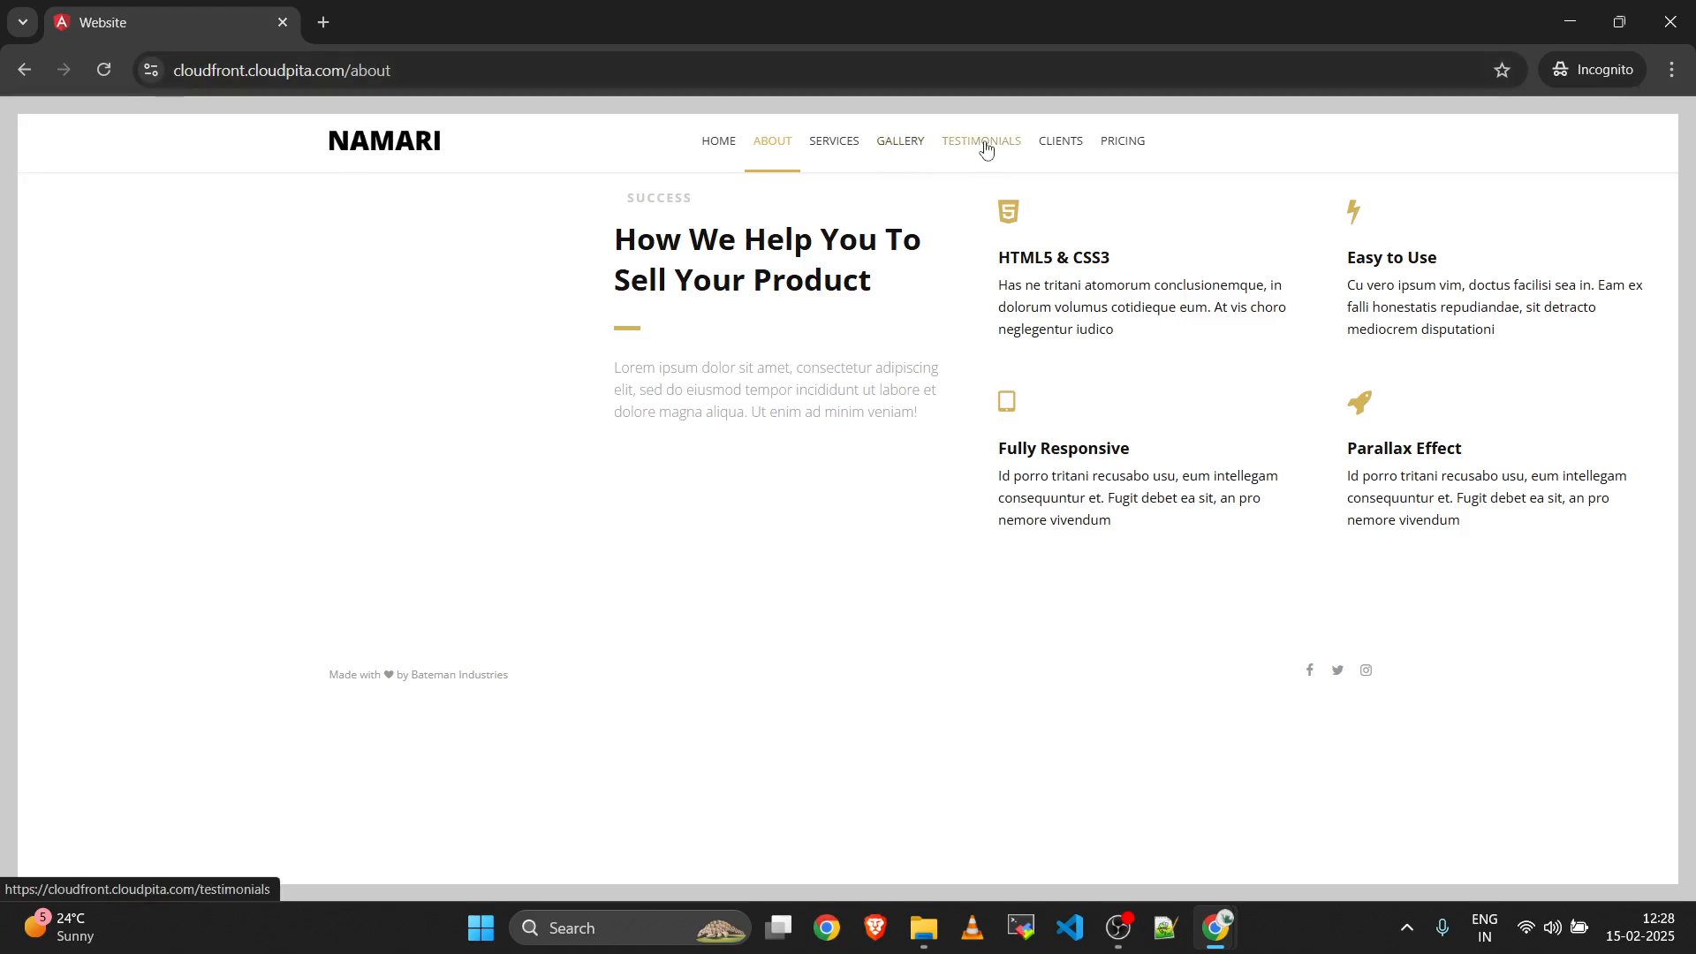
pyautogui.click(986, 148)
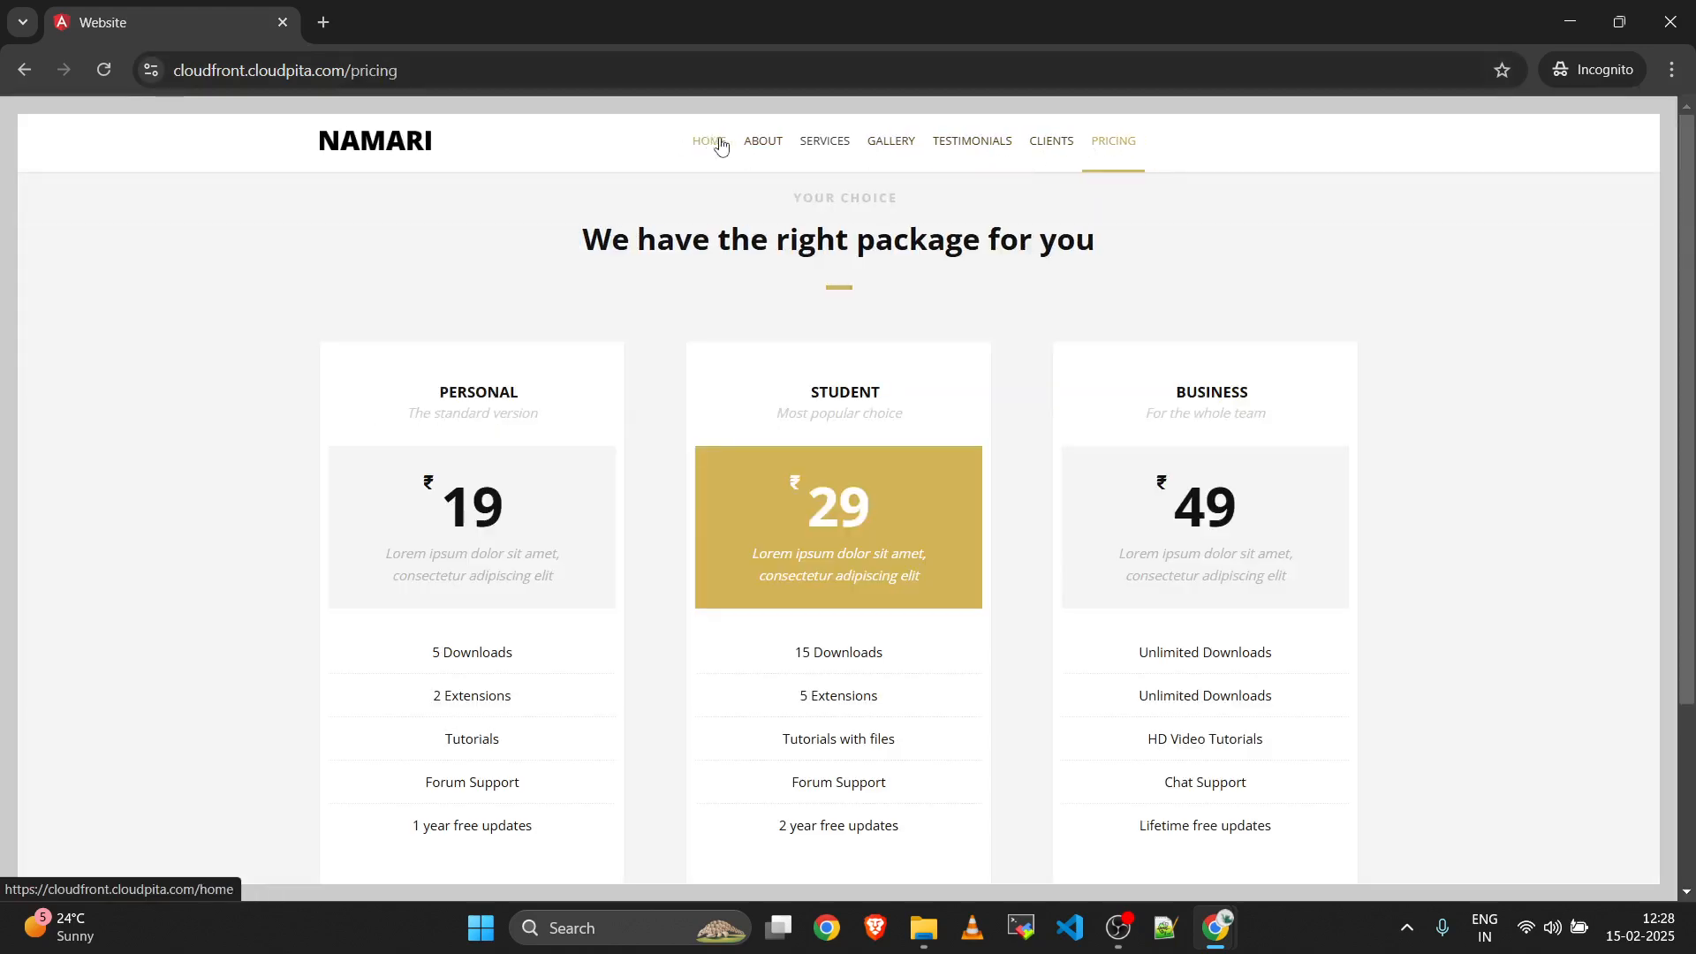
pyautogui.click(707, 144)
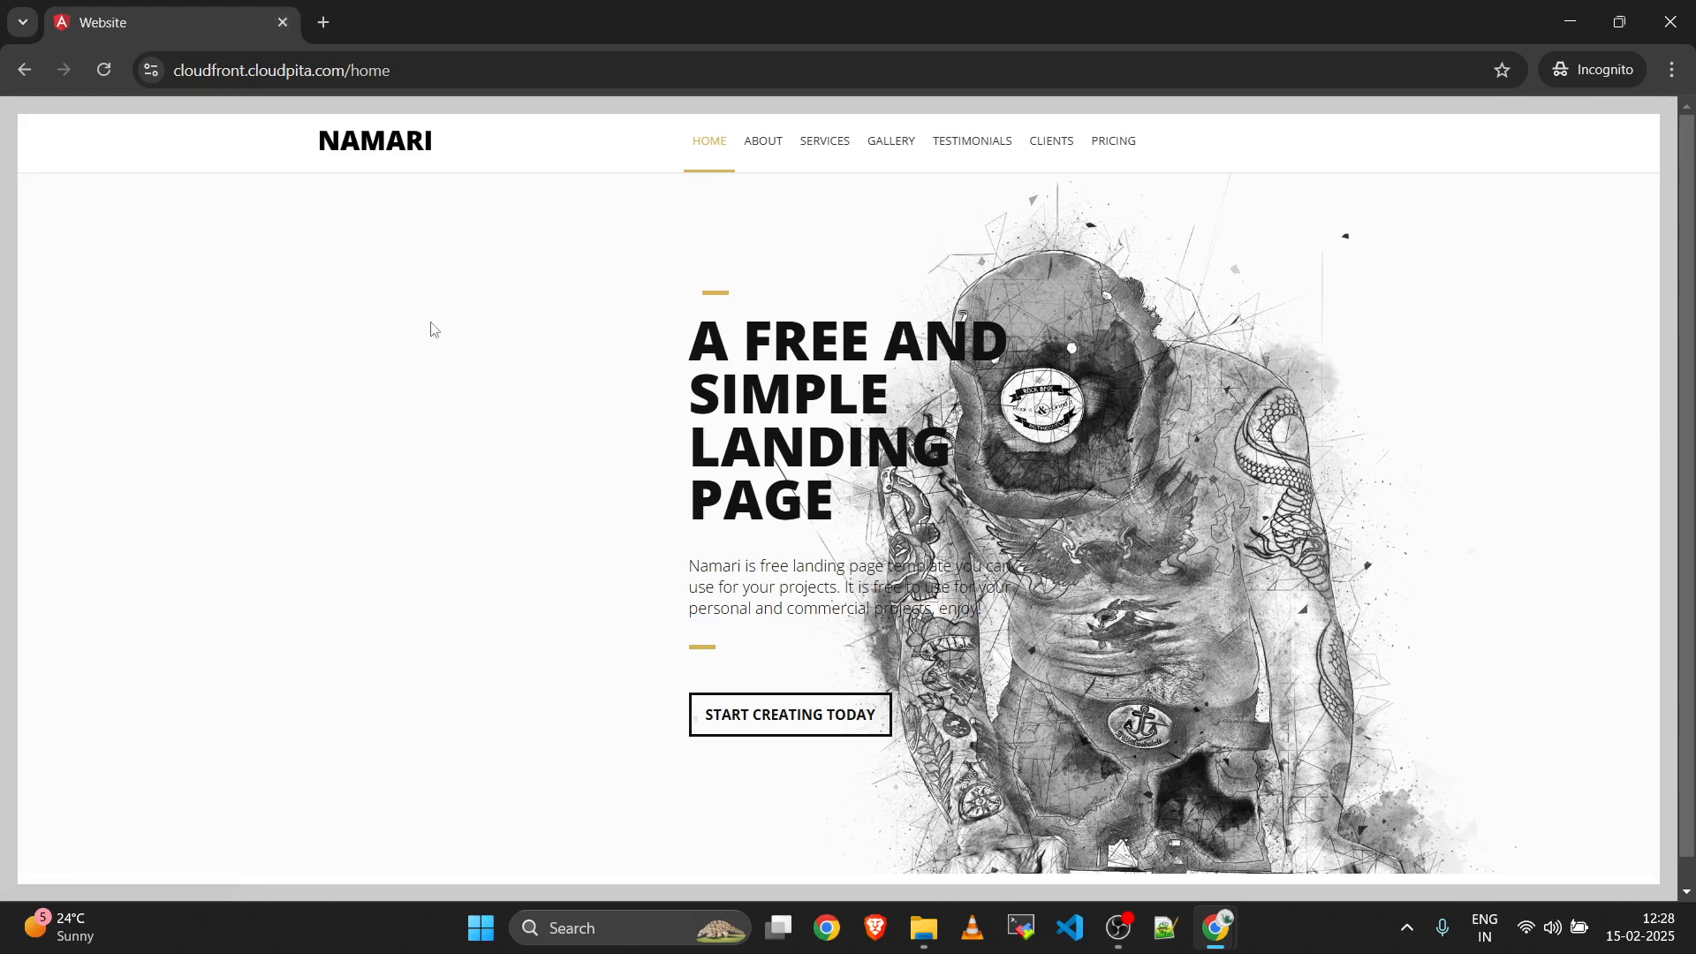
# Inspect the page's network requests in the developer tools while switching the site to its About page.
pyautogui.rightClick(431, 323)
pyautogui.click(539, 773)
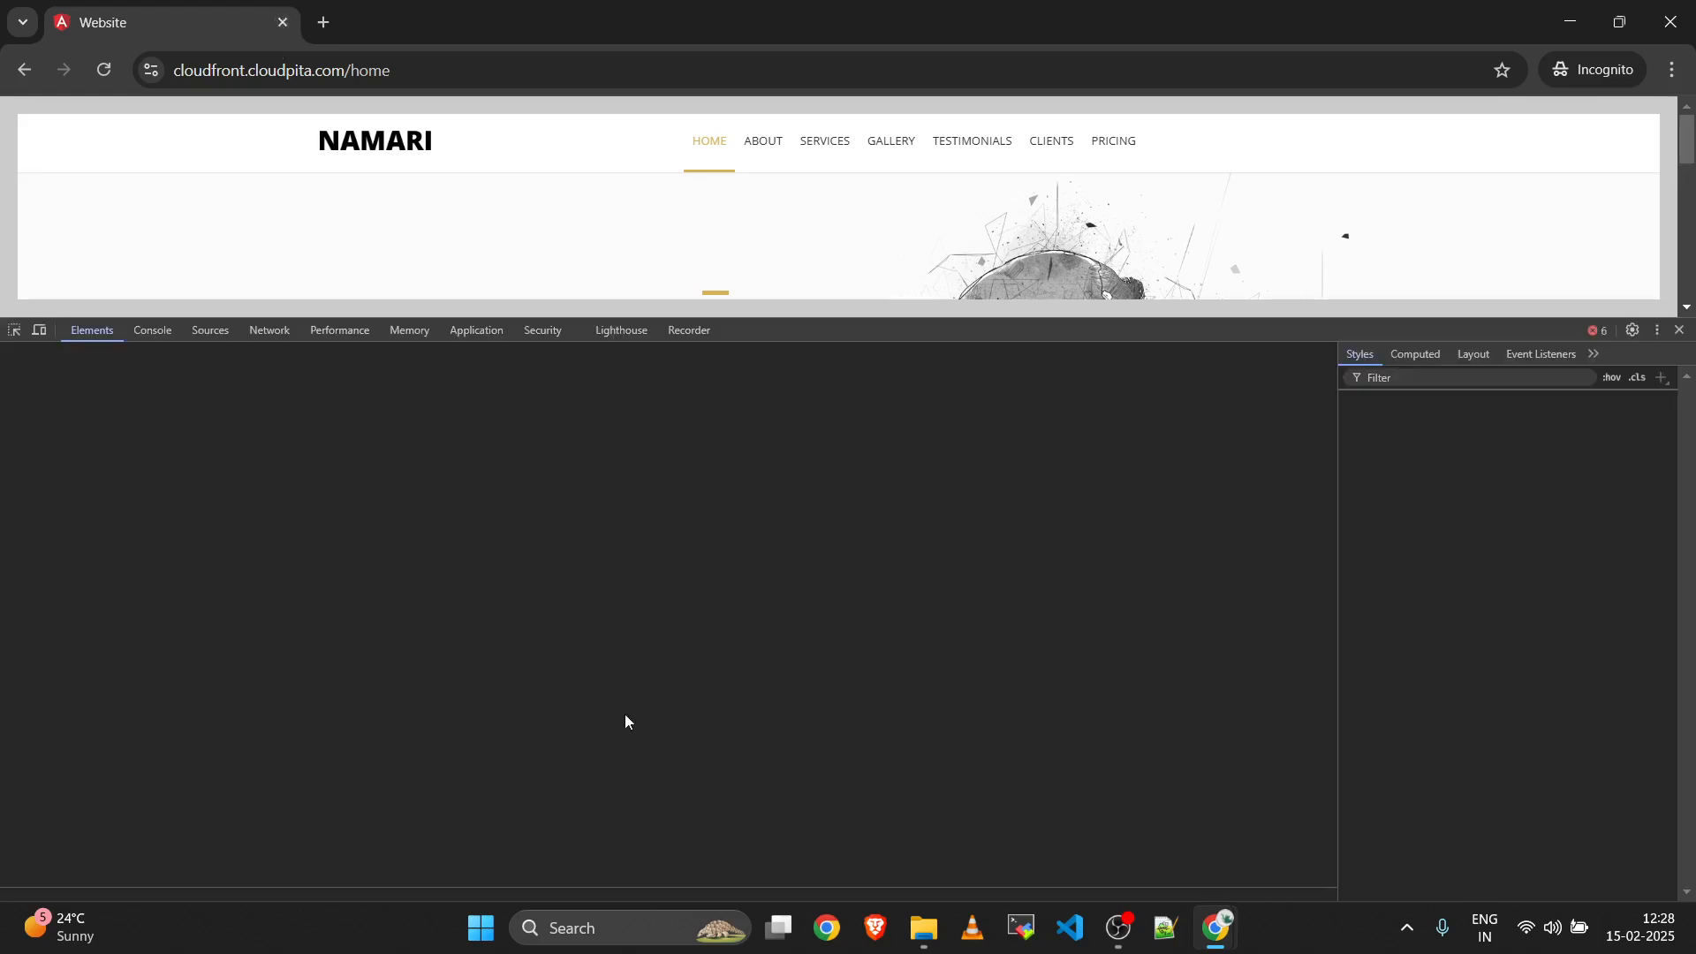
pyautogui.click(270, 330)
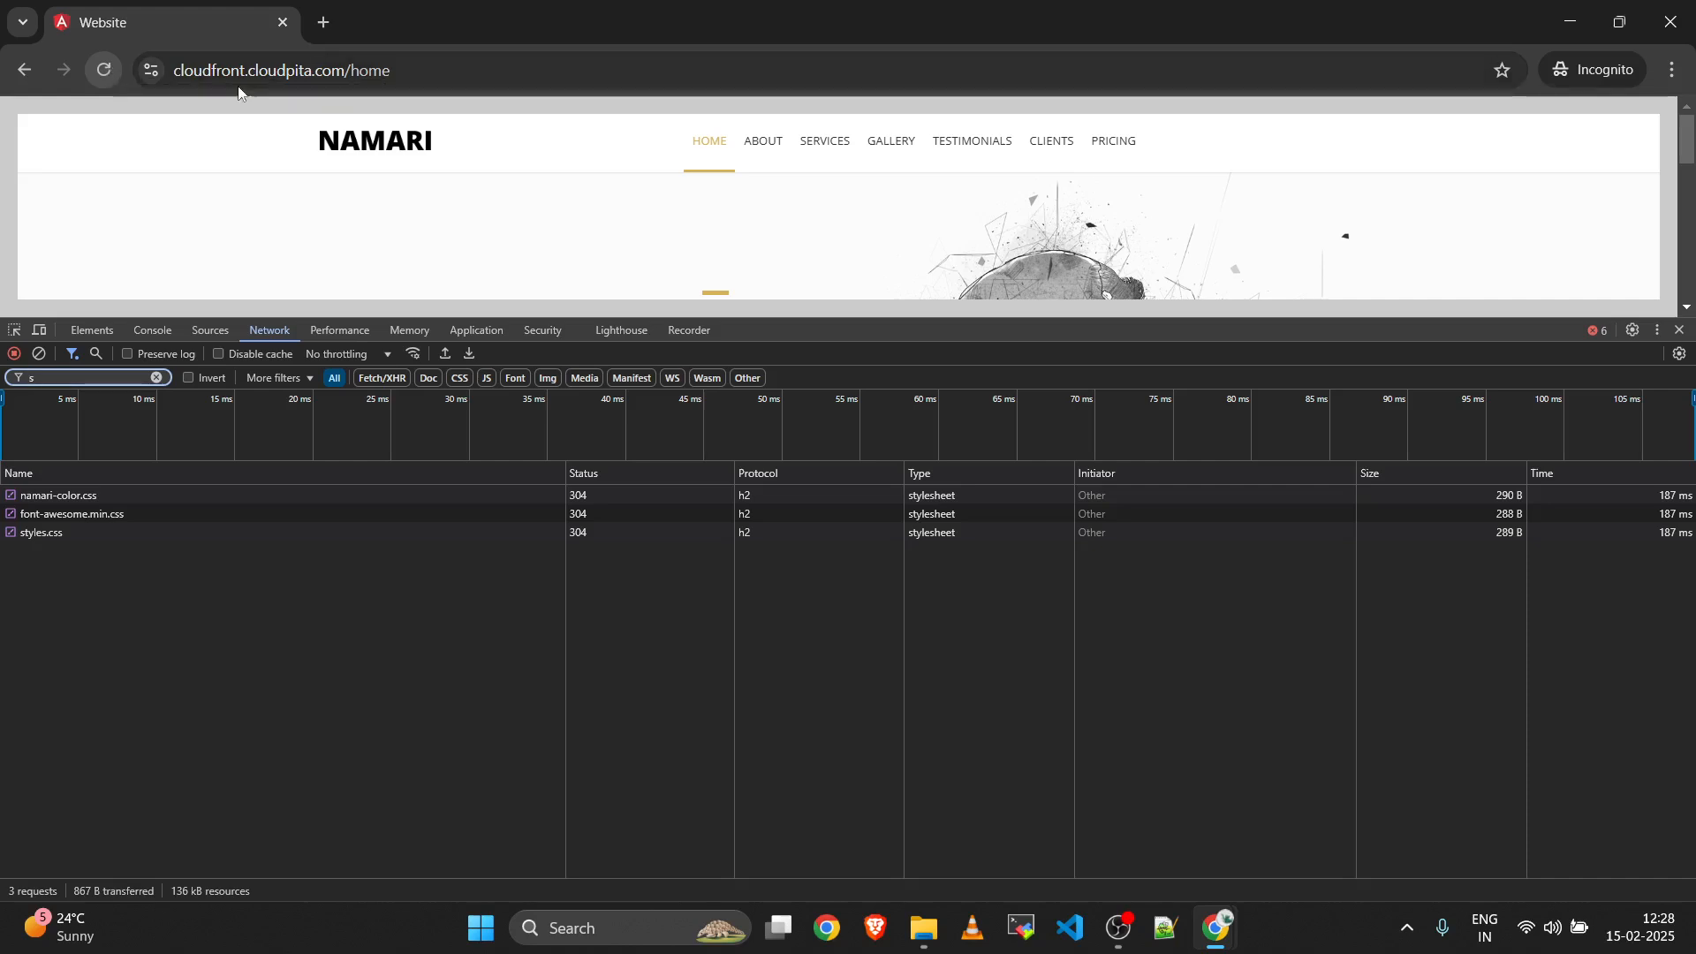
pyautogui.click(778, 142)
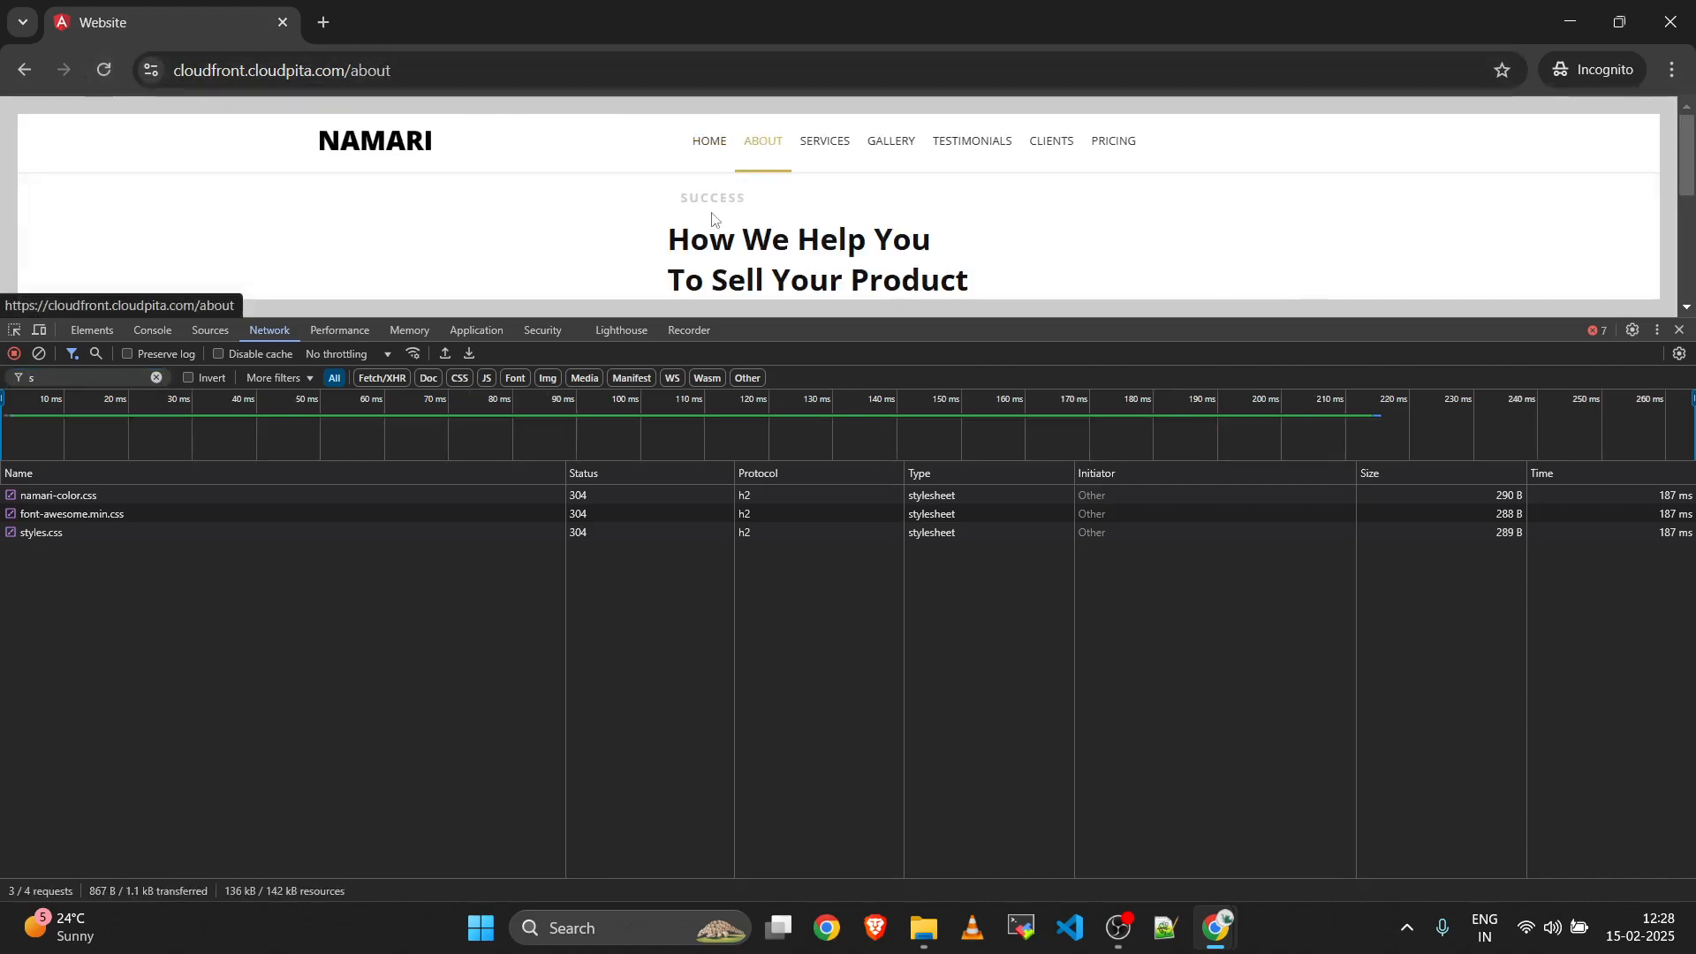
# Examine the response headers of the namari-color.css request and highlight the X-Cache header.
pyautogui.click(268, 494)
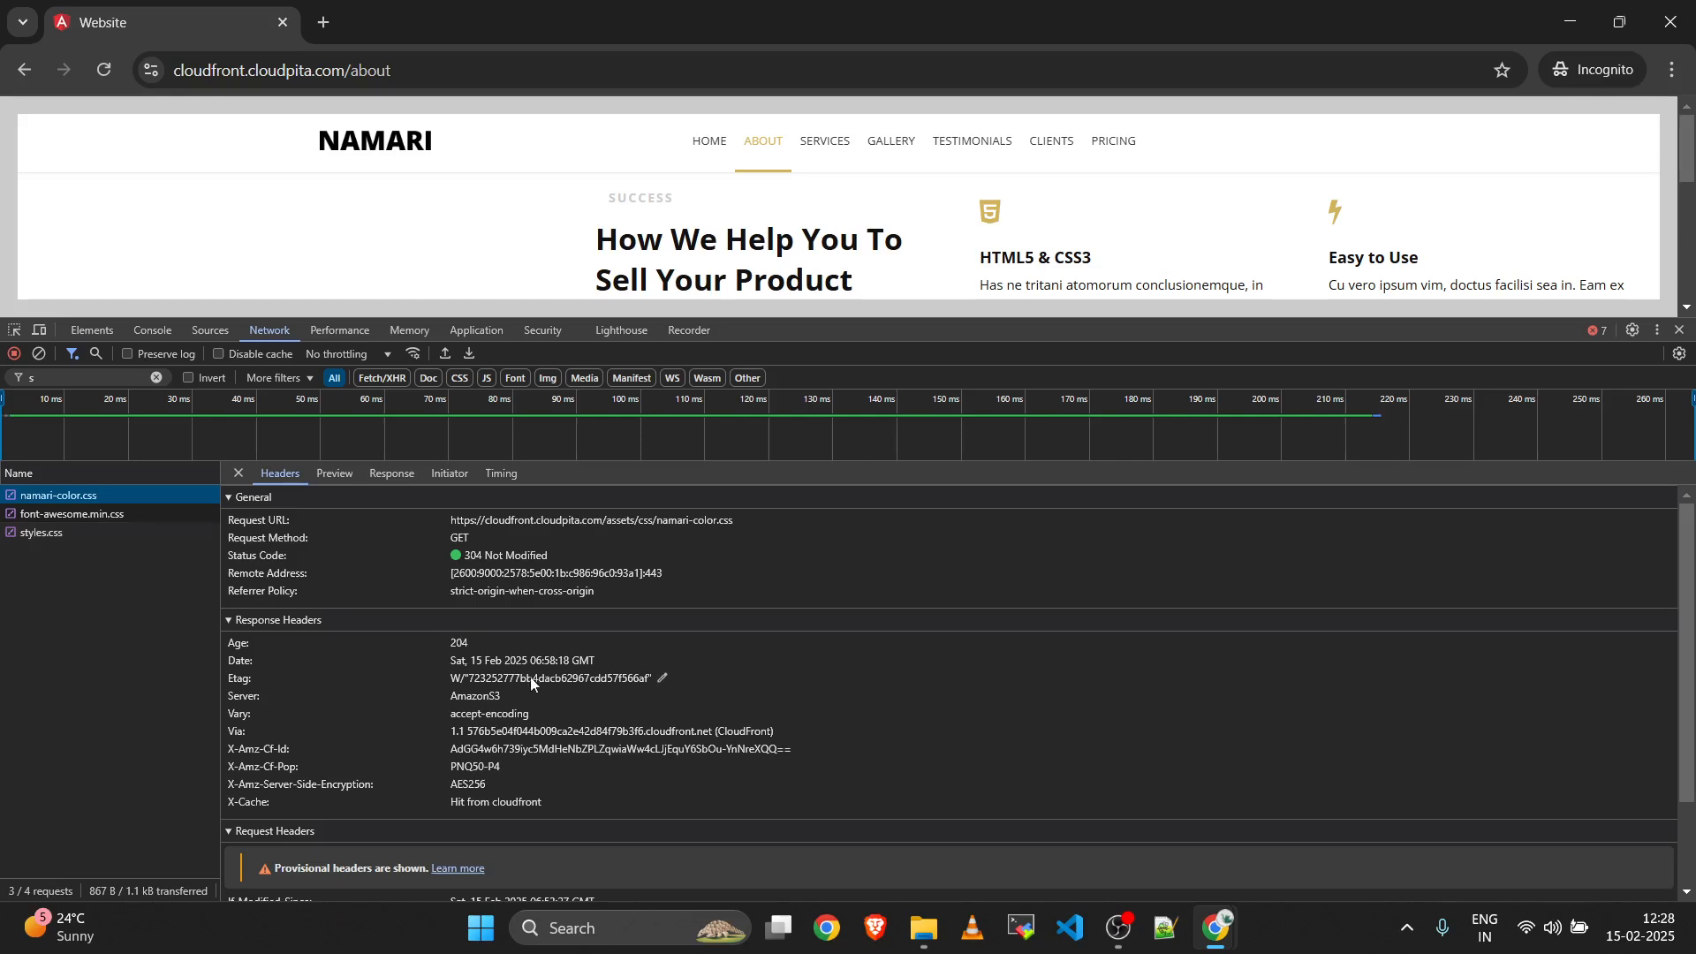
pyautogui.scroll(-1, 545, 668)
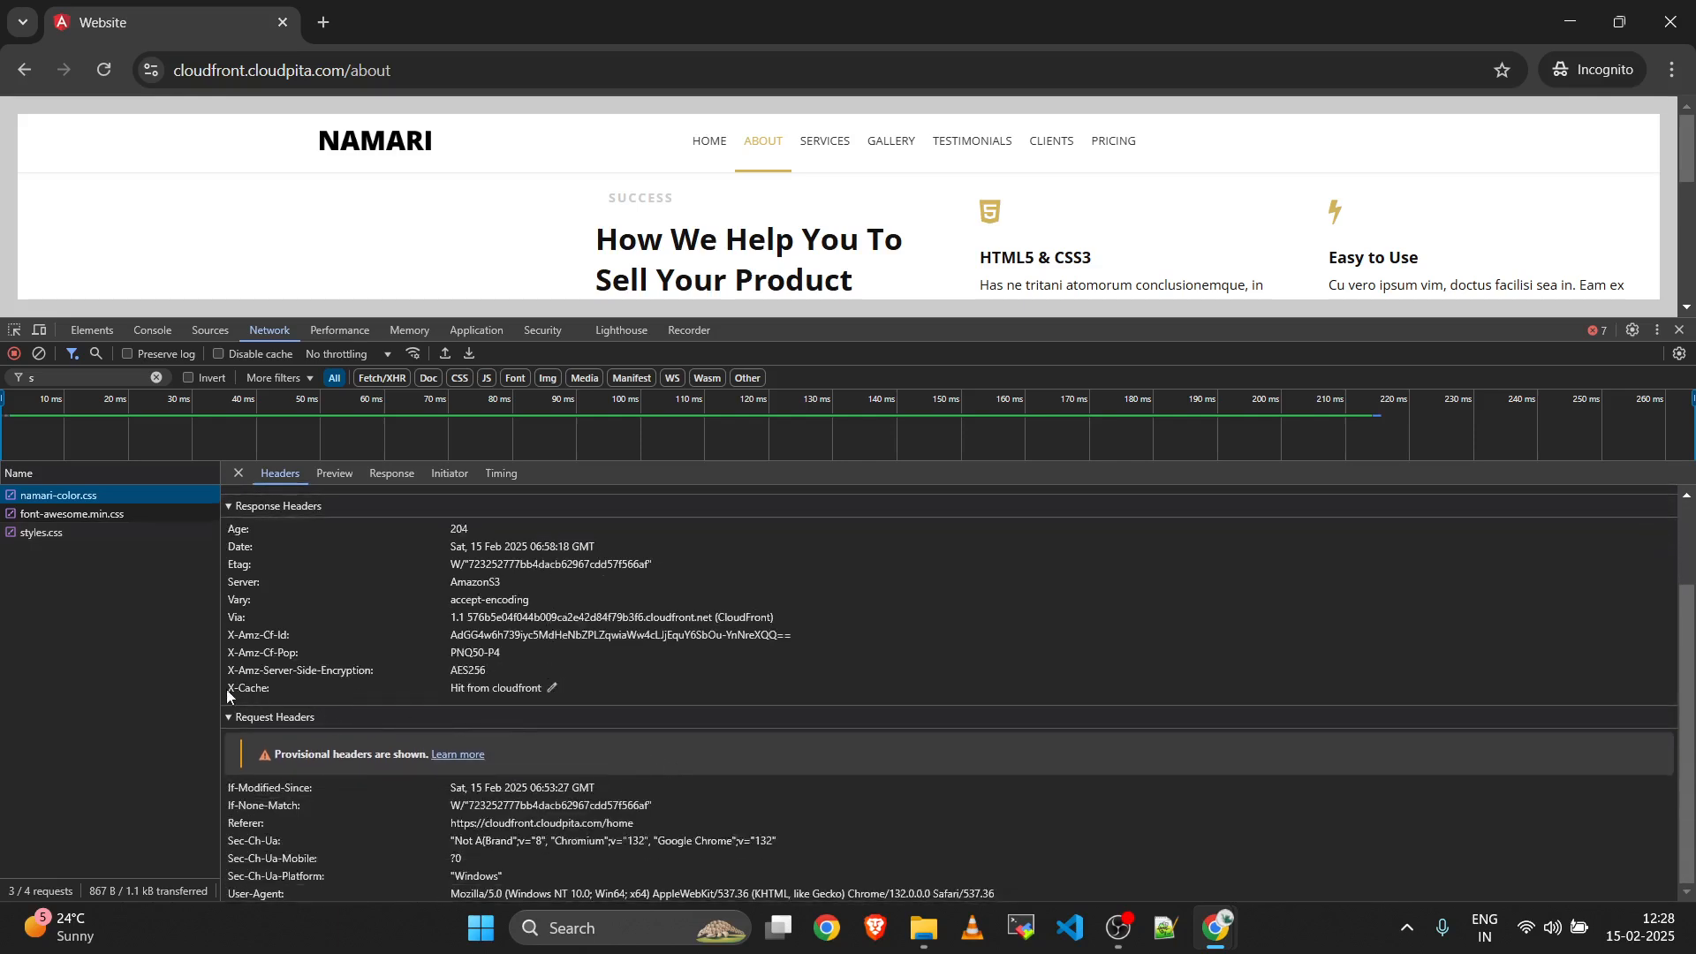
pyautogui.moveTo(220, 692); pyautogui.dragTo(421, 687)
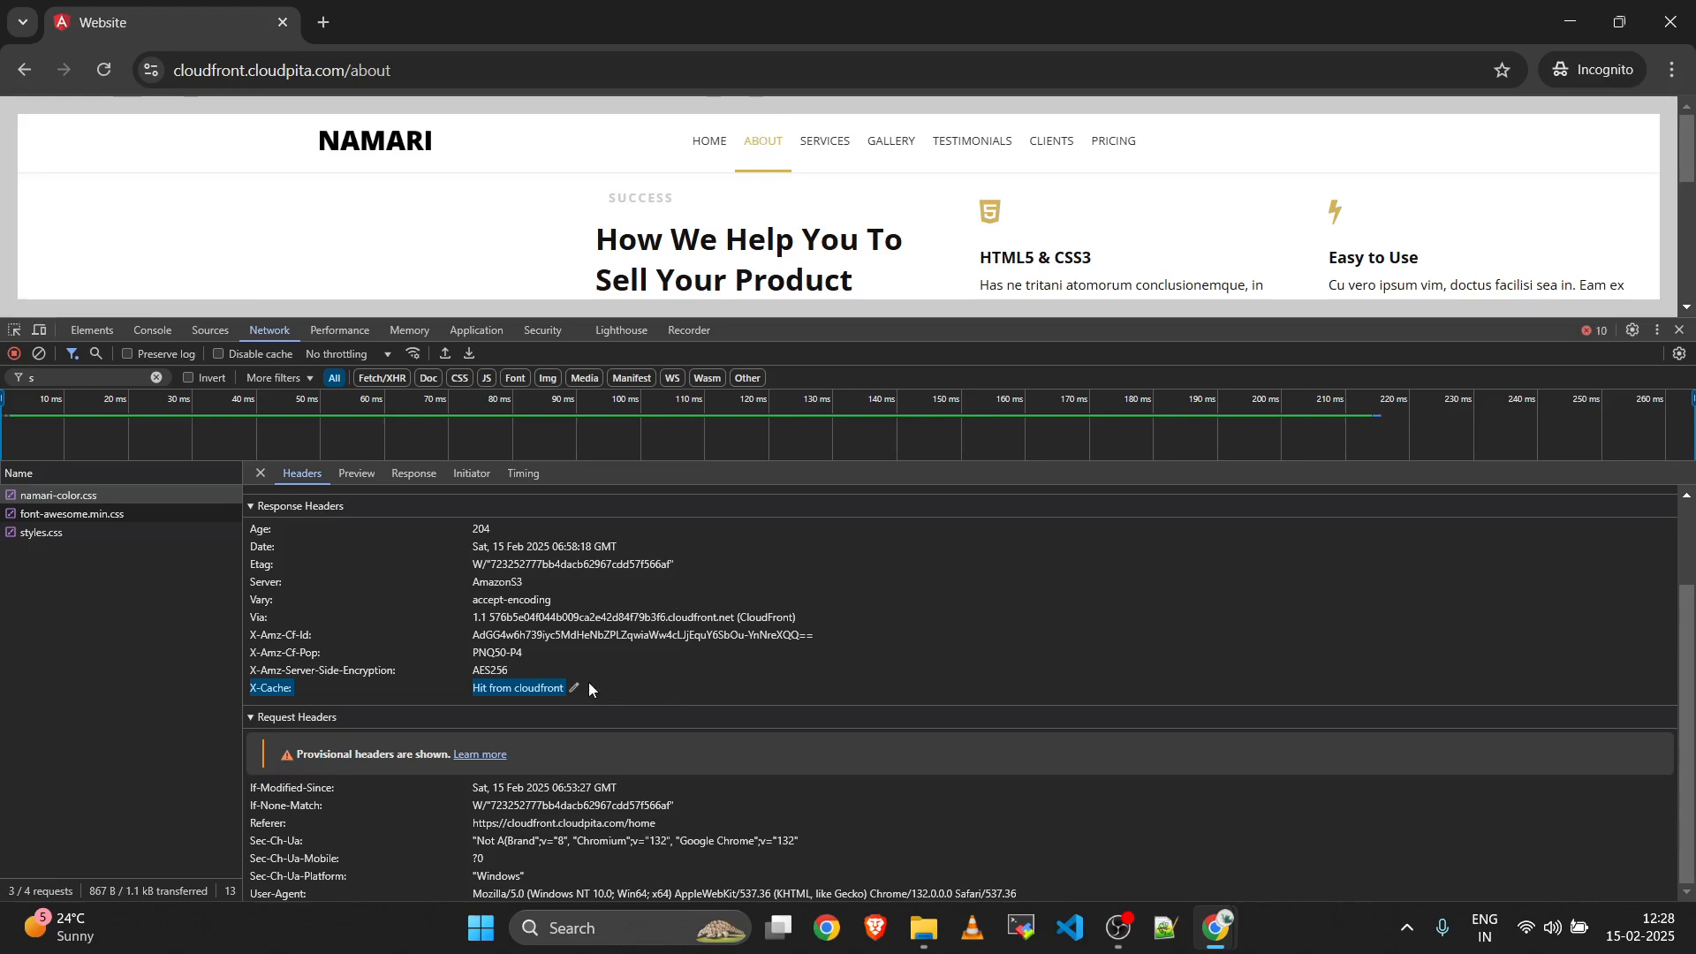
# Compare the namari-color.css request's X-Cache header with the edge location caching diagram in Cloudfront.drawio.
pyautogui.click(413, 691)
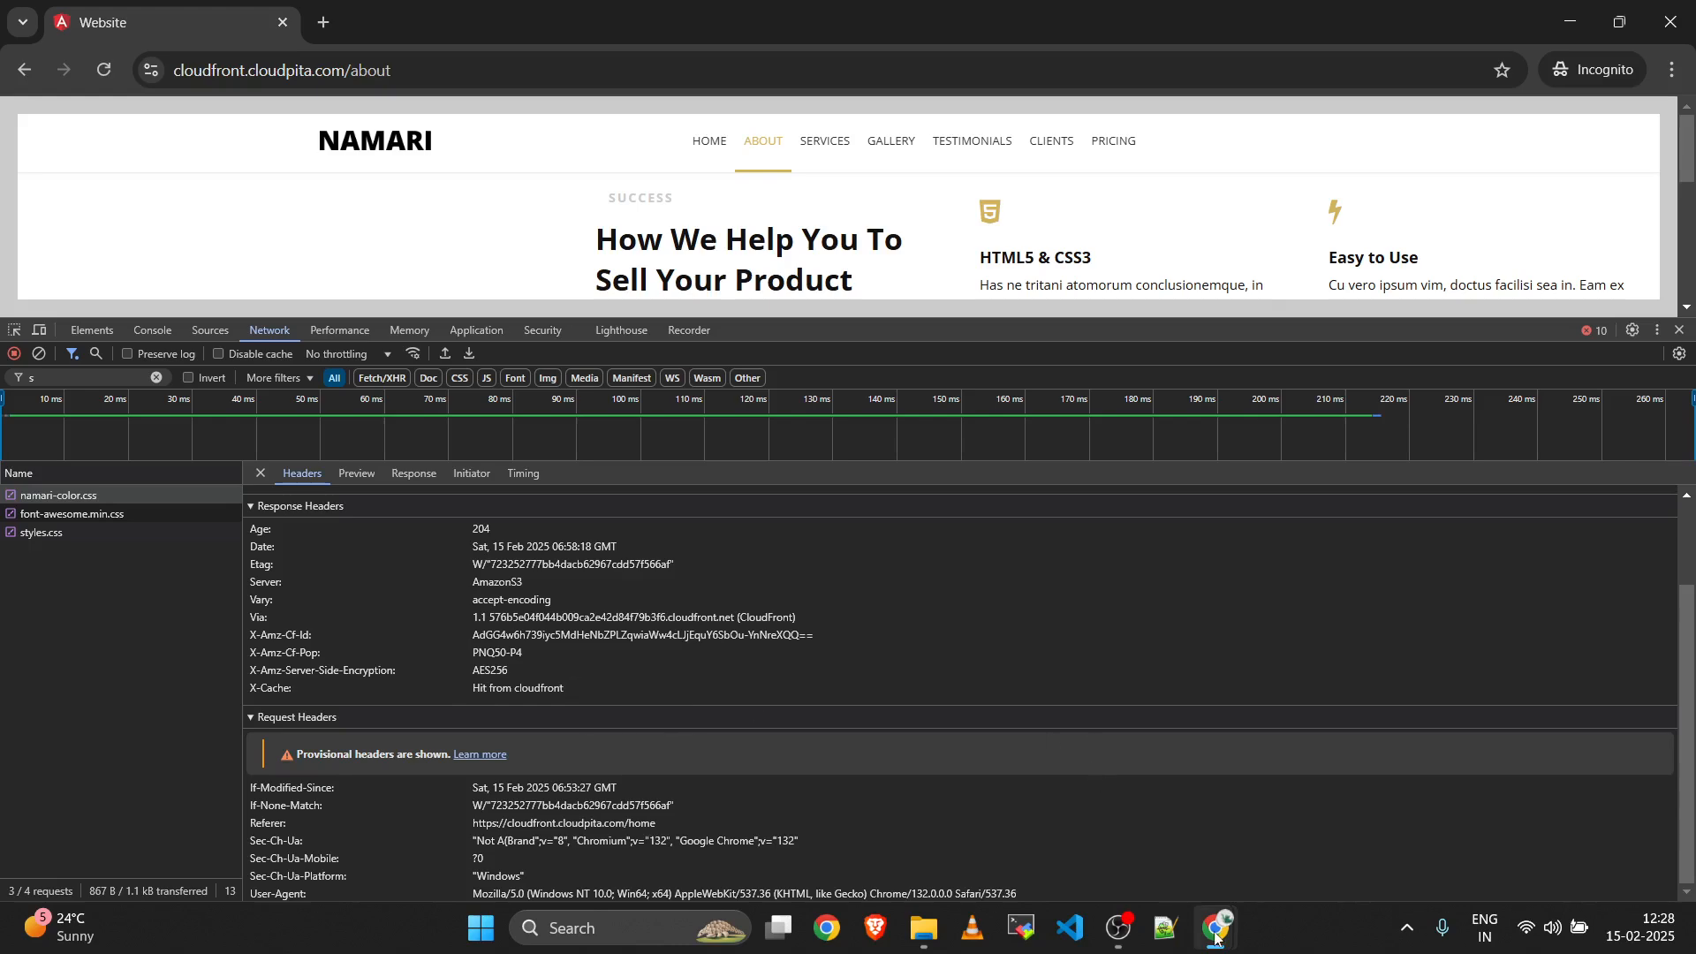
pyautogui.moveTo(1215, 936)
pyautogui.click(1110, 770)
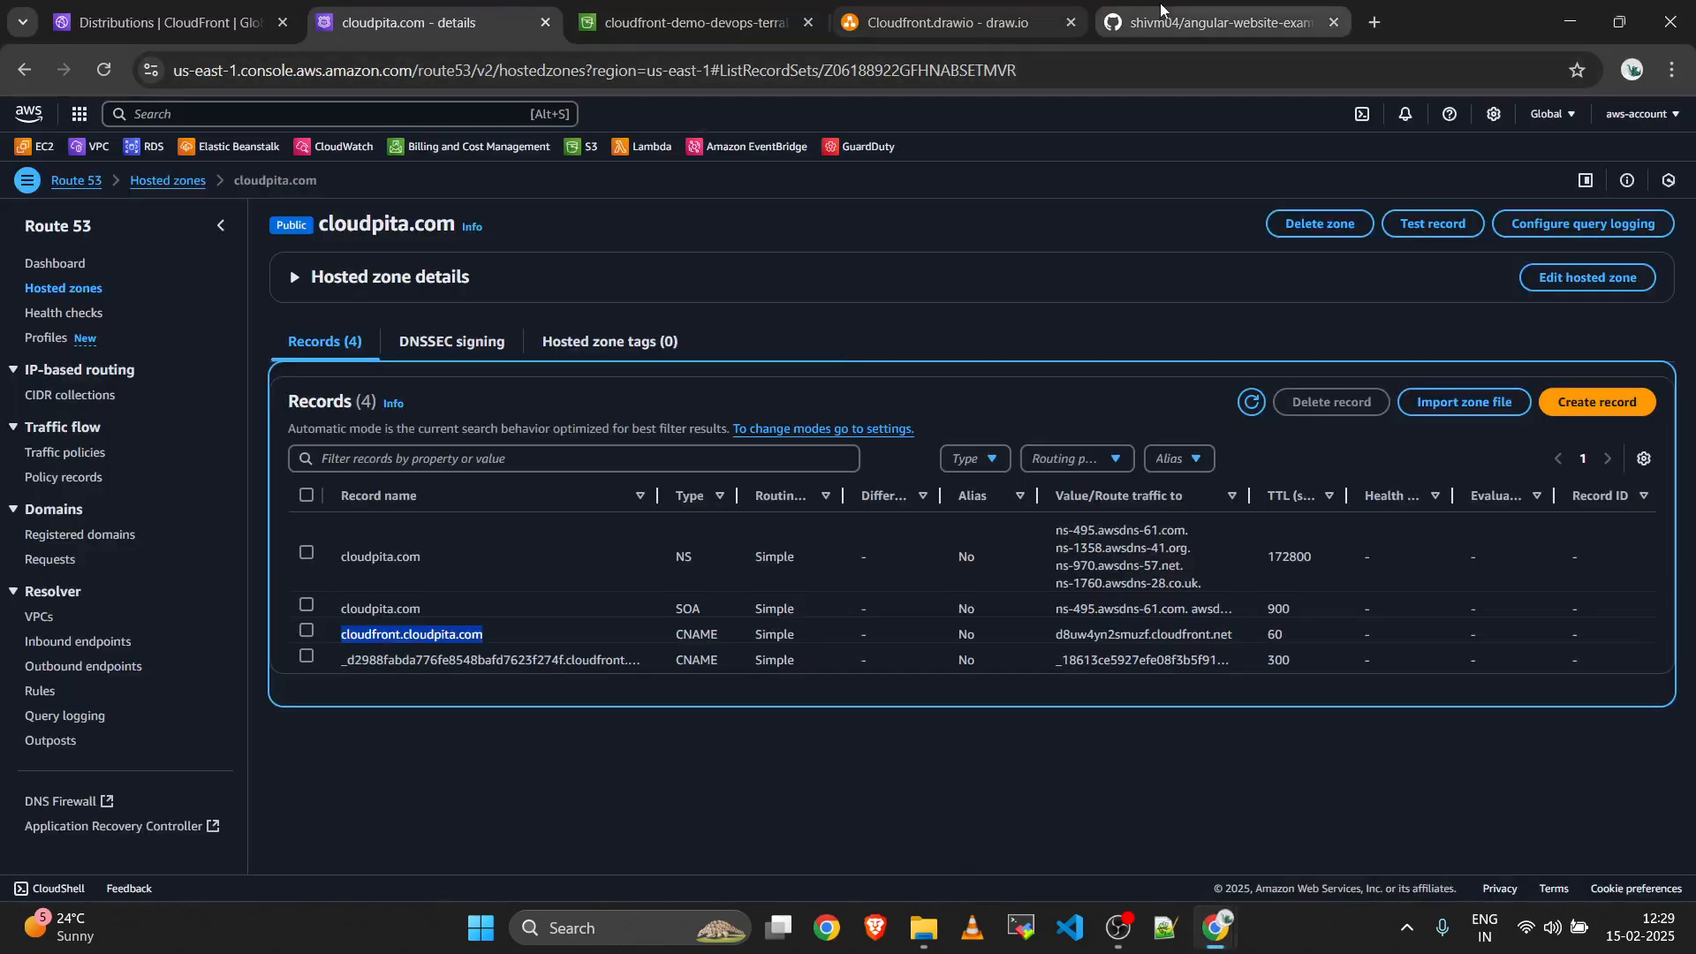
pyautogui.click(922, 20)
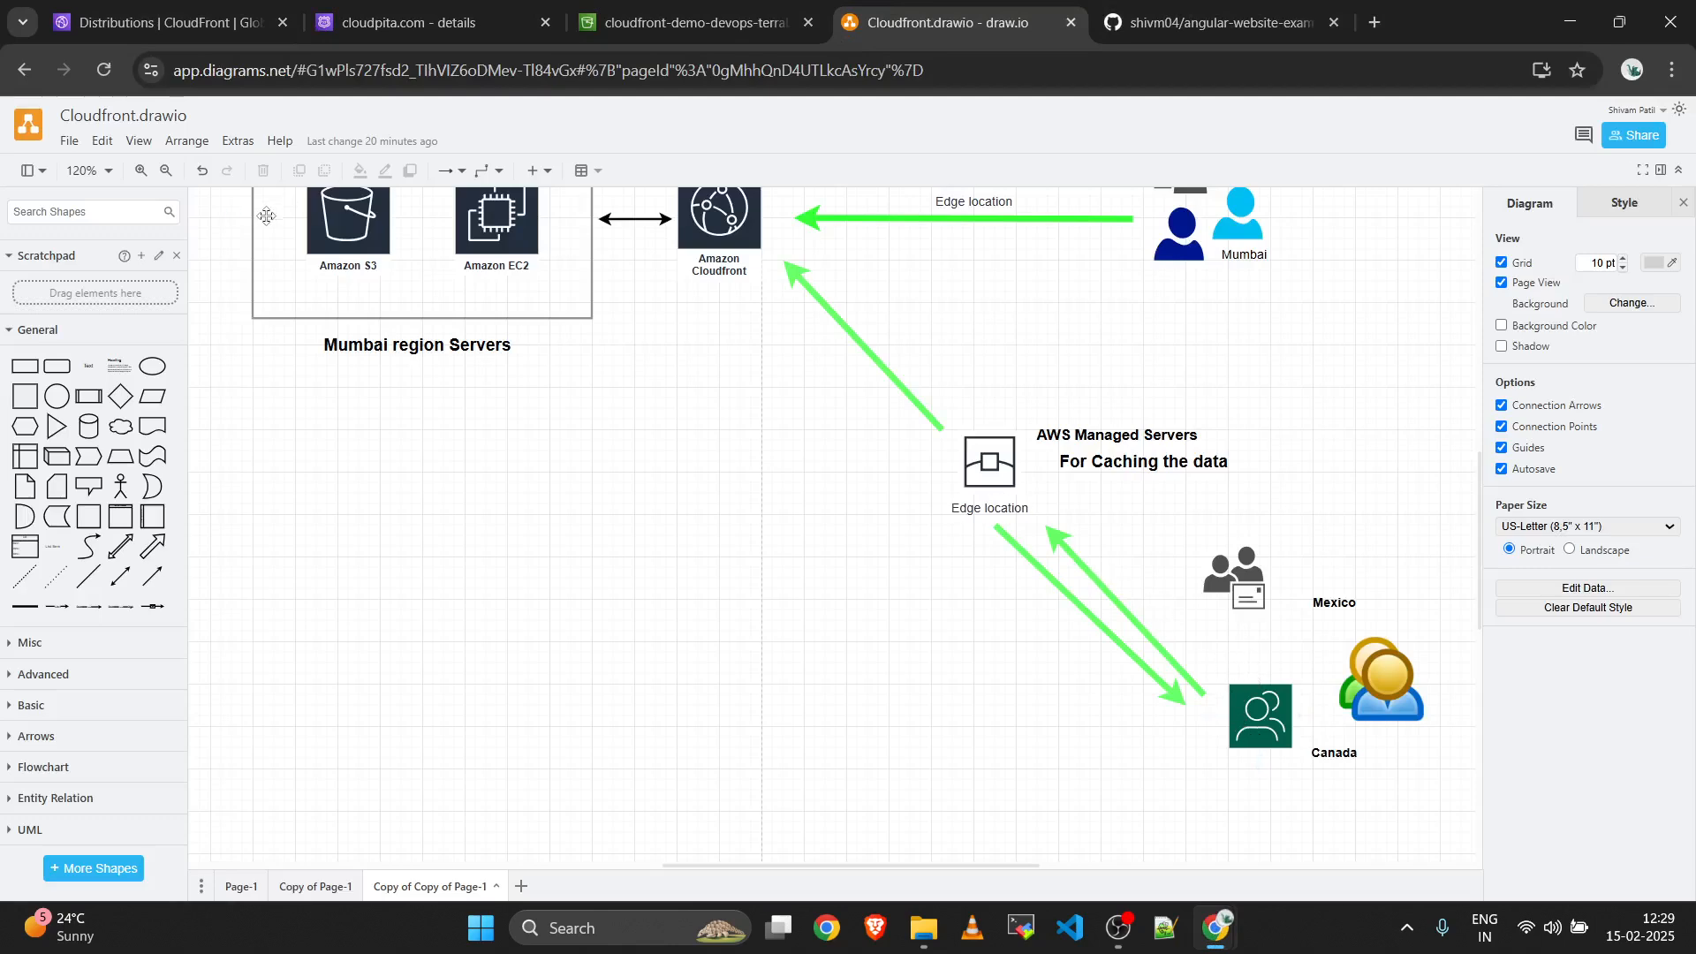
pyautogui.click(1216, 927)
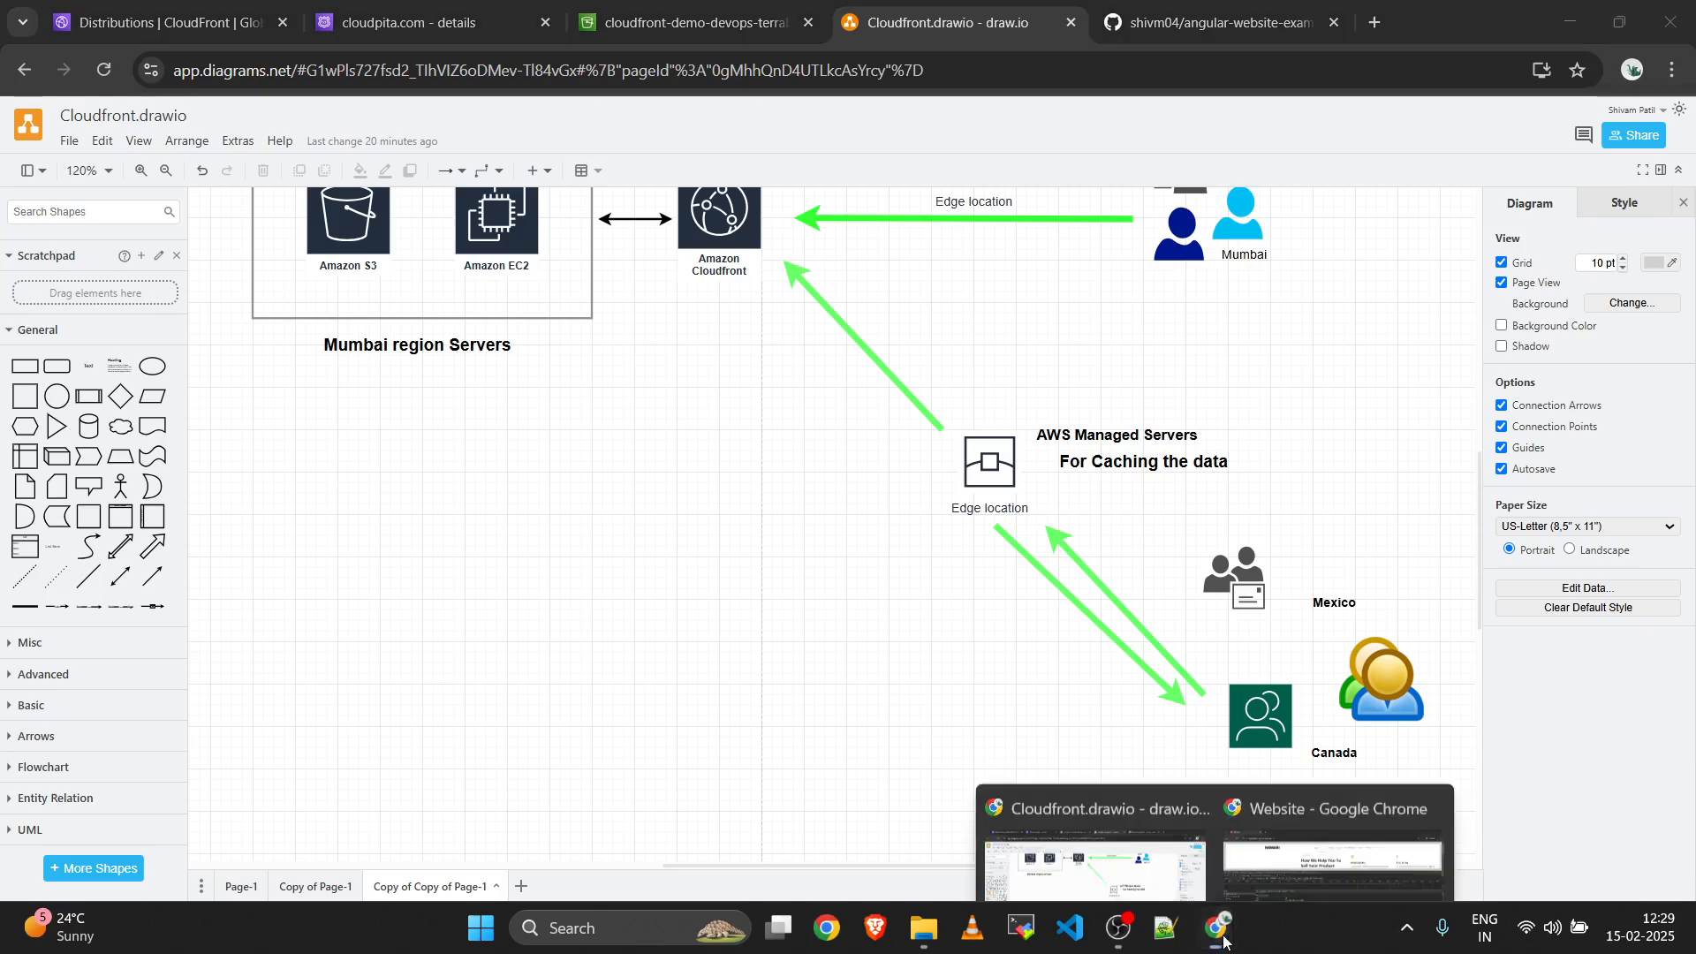
pyautogui.click(1297, 848)
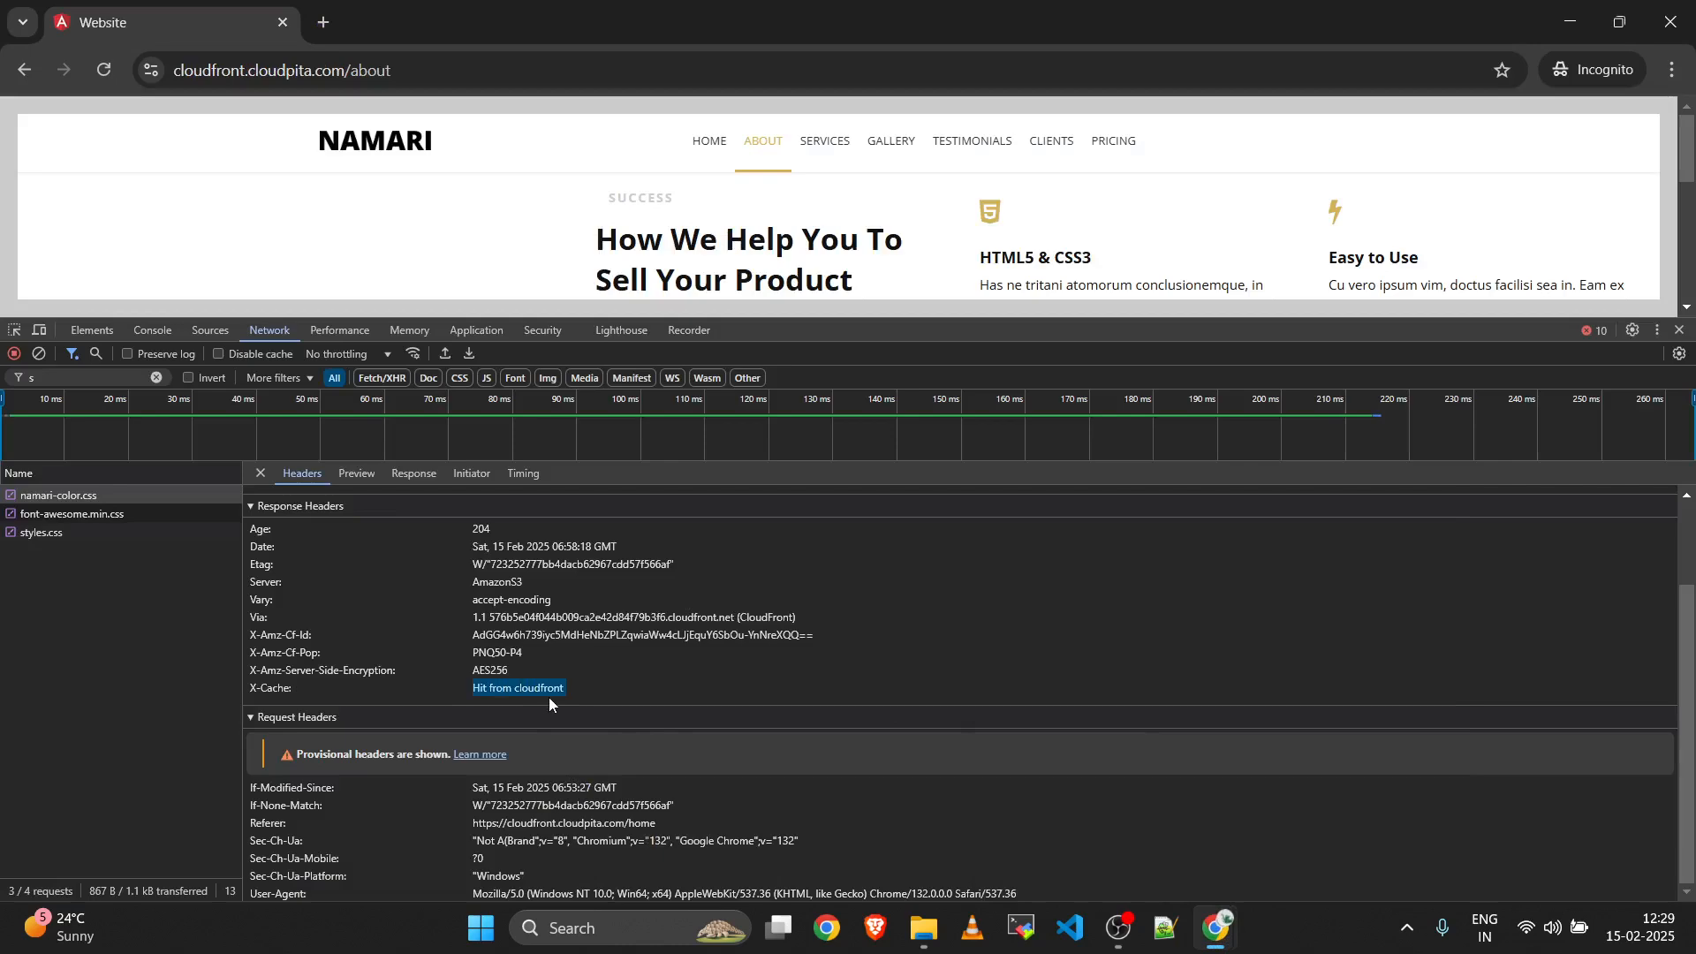
pyautogui.click(461, 685)
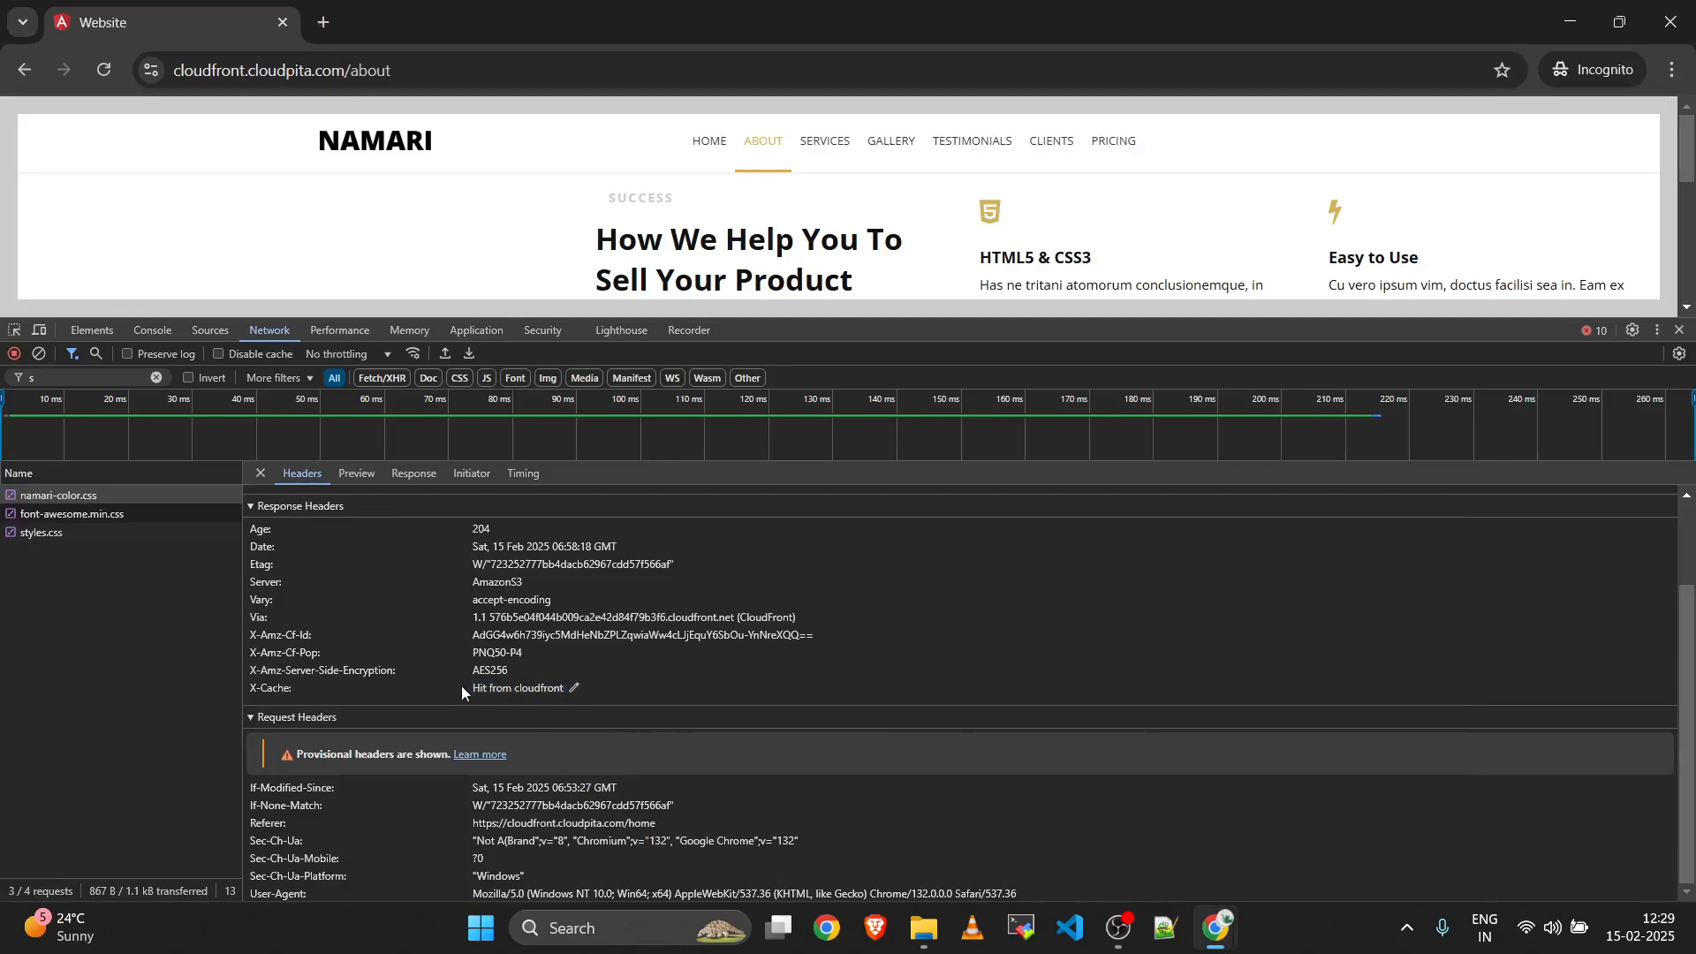
pyautogui.click(551, 690)
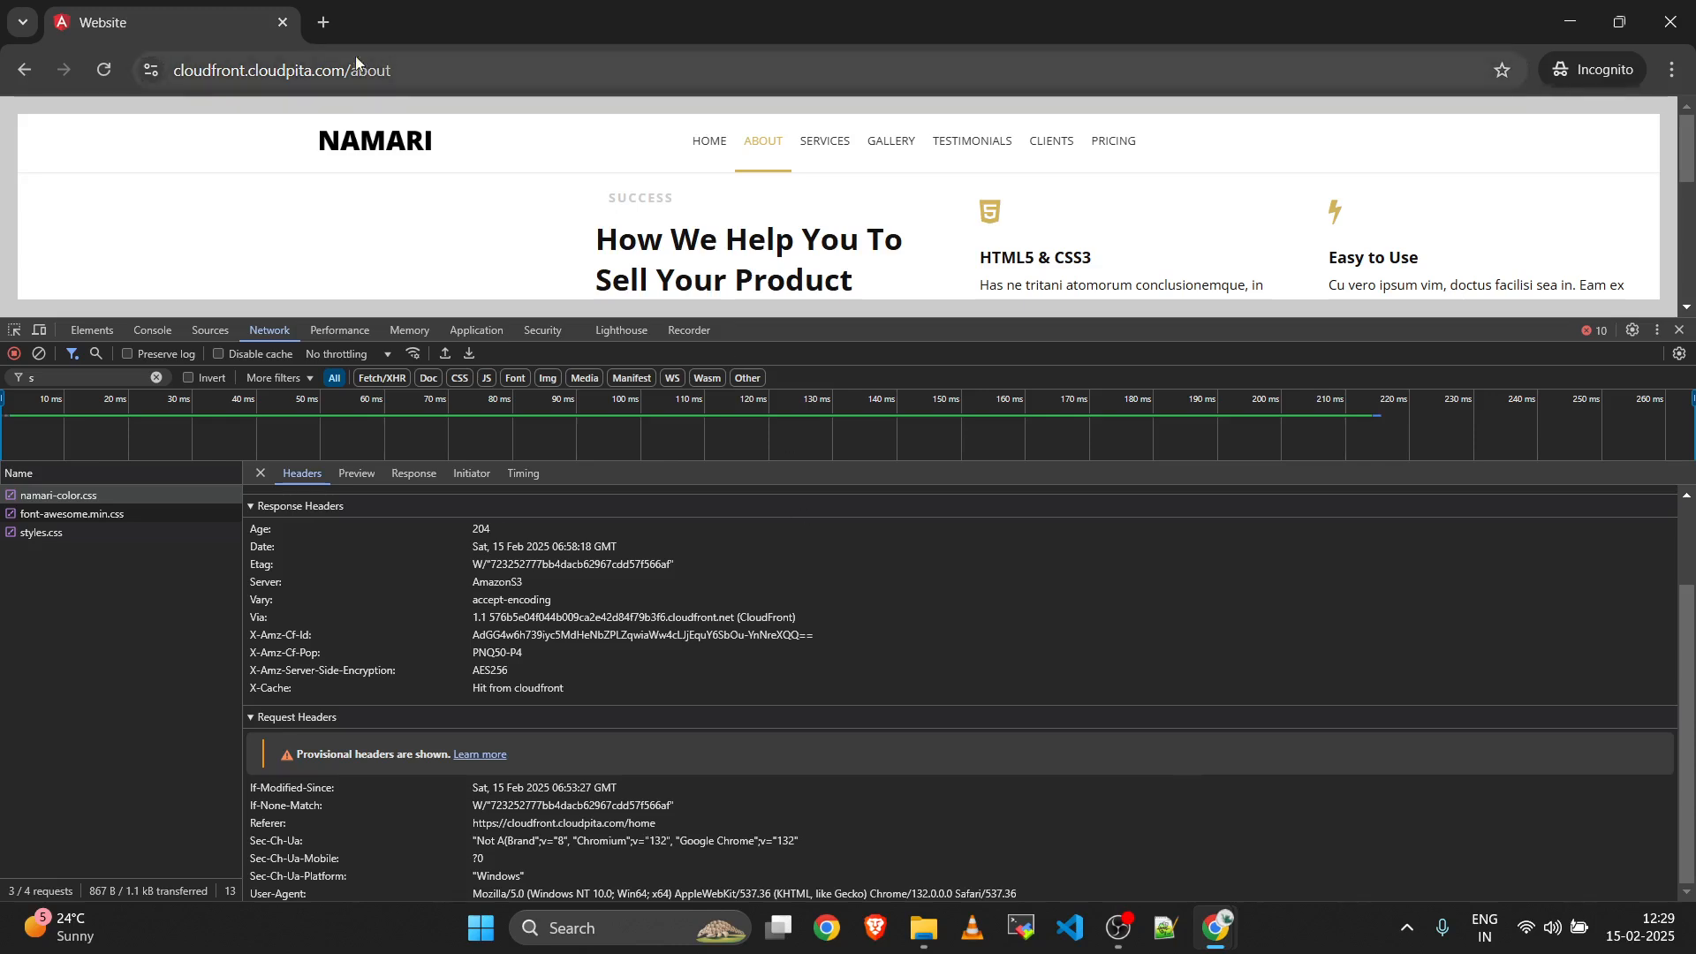
# Switch to the AWS console, highlight the distribution's Alternate domain names label, and reopen the distribution from the distributions list.
pyautogui.click(274, 24)
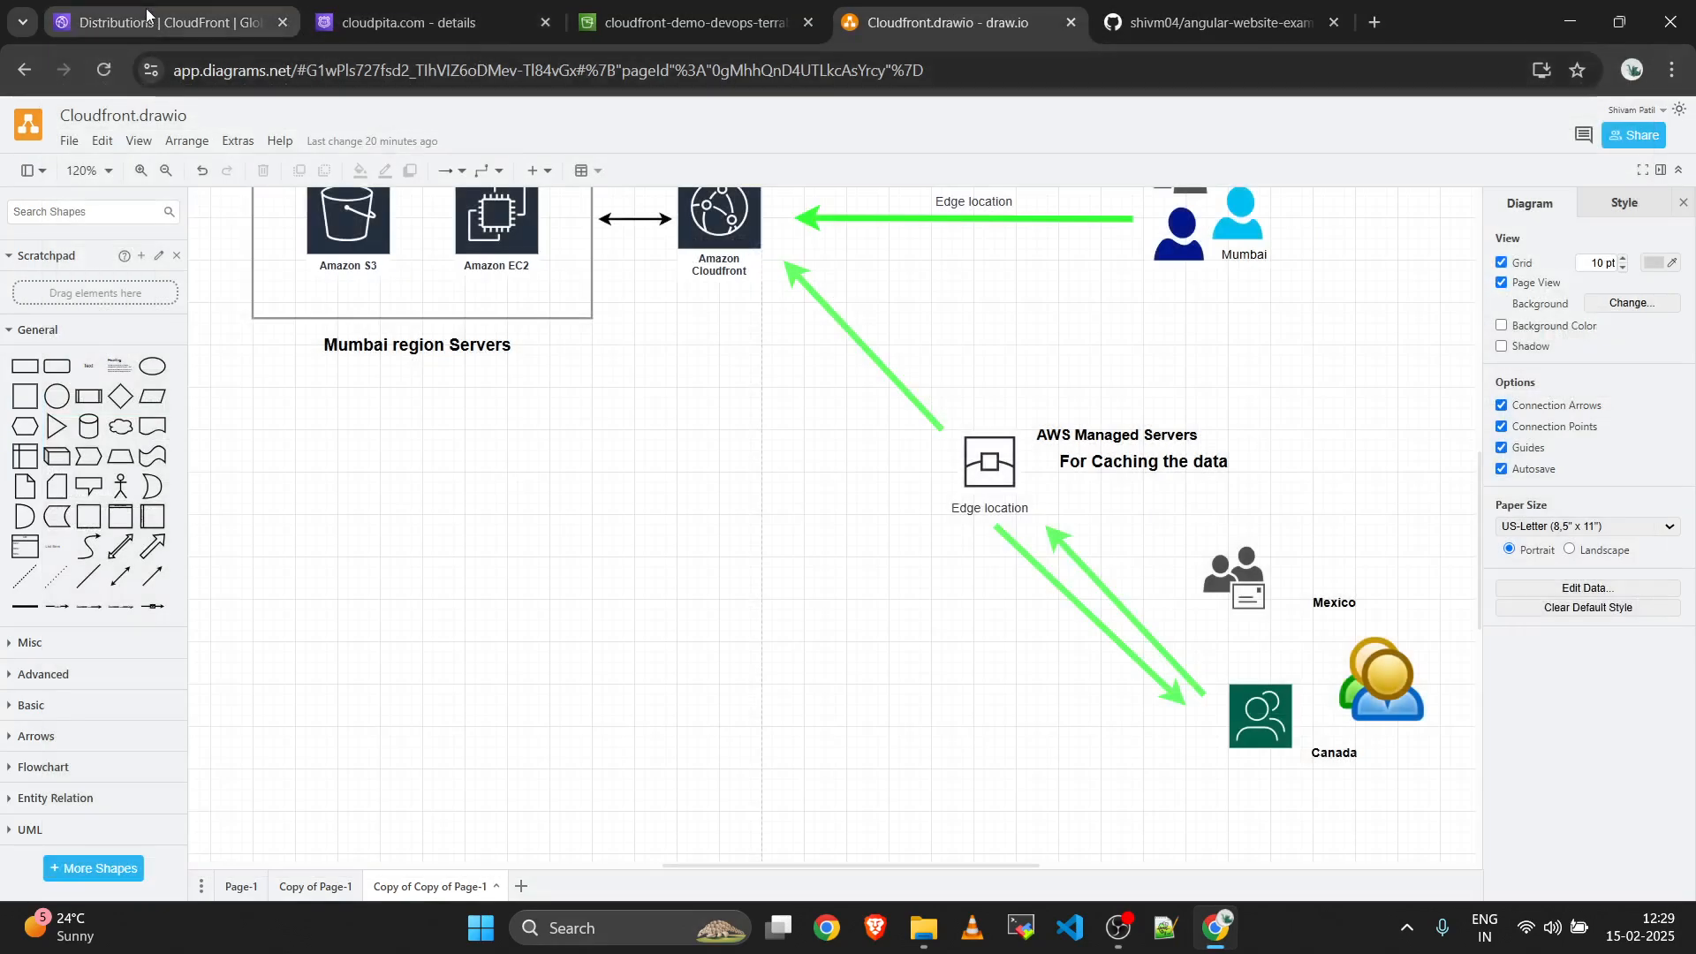
pyautogui.click(147, 15)
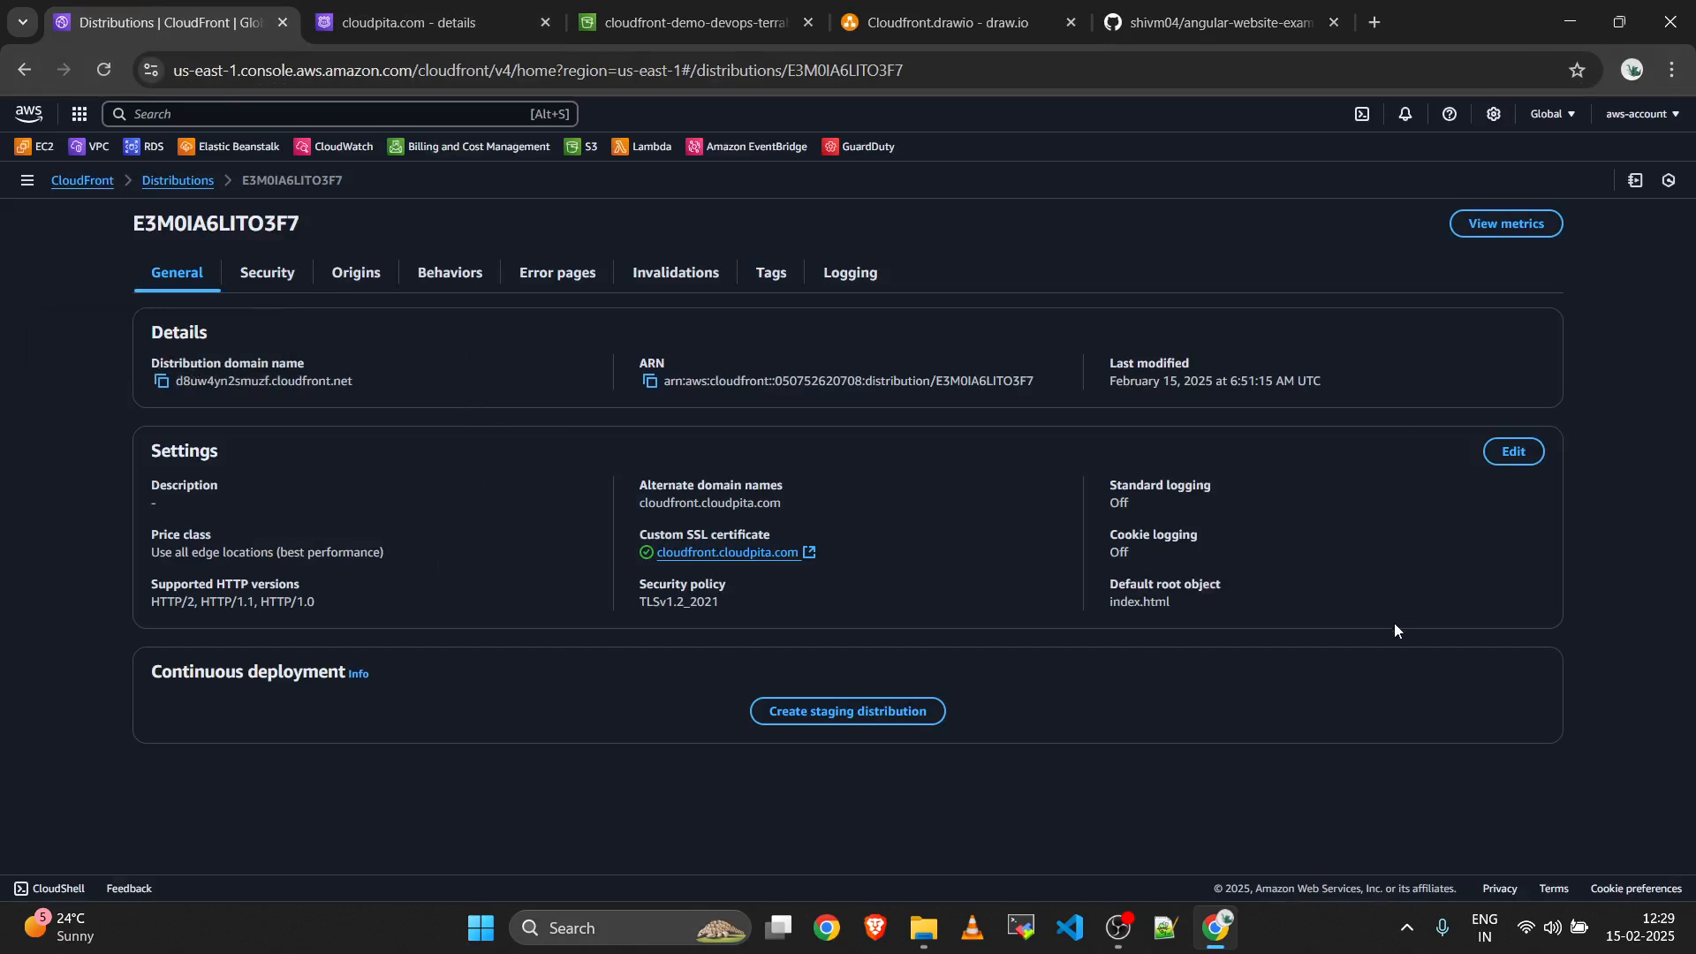
pyautogui.moveTo(634, 488); pyautogui.dragTo(825, 490)
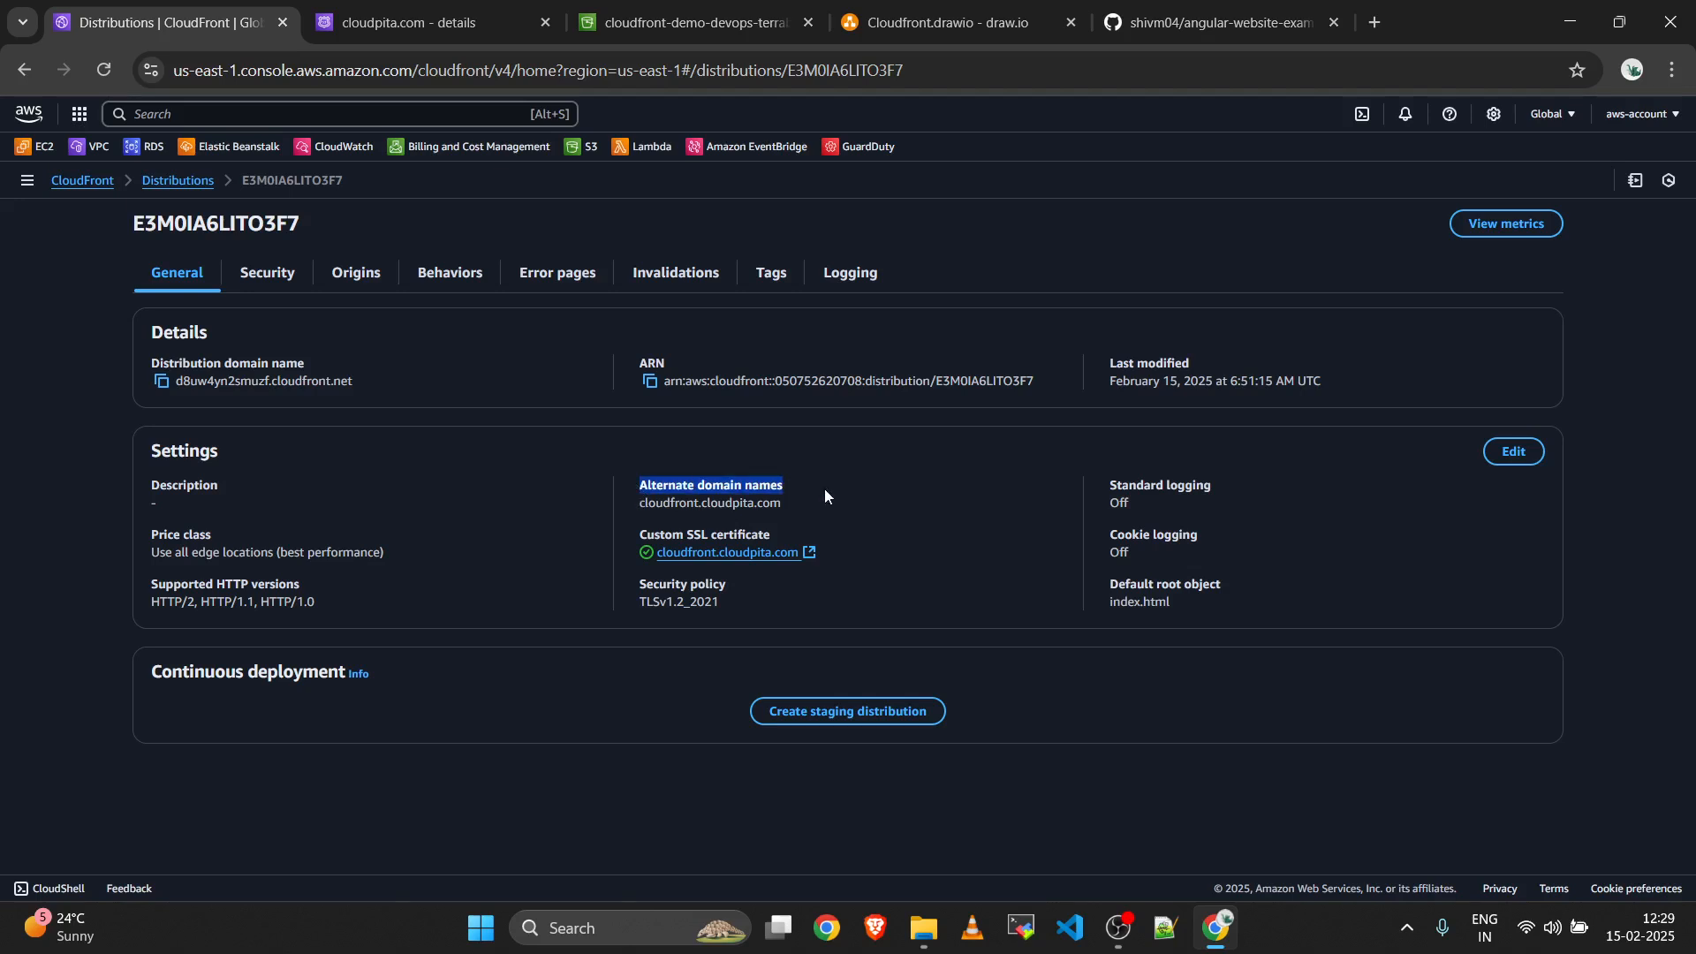
pyautogui.click(177, 180)
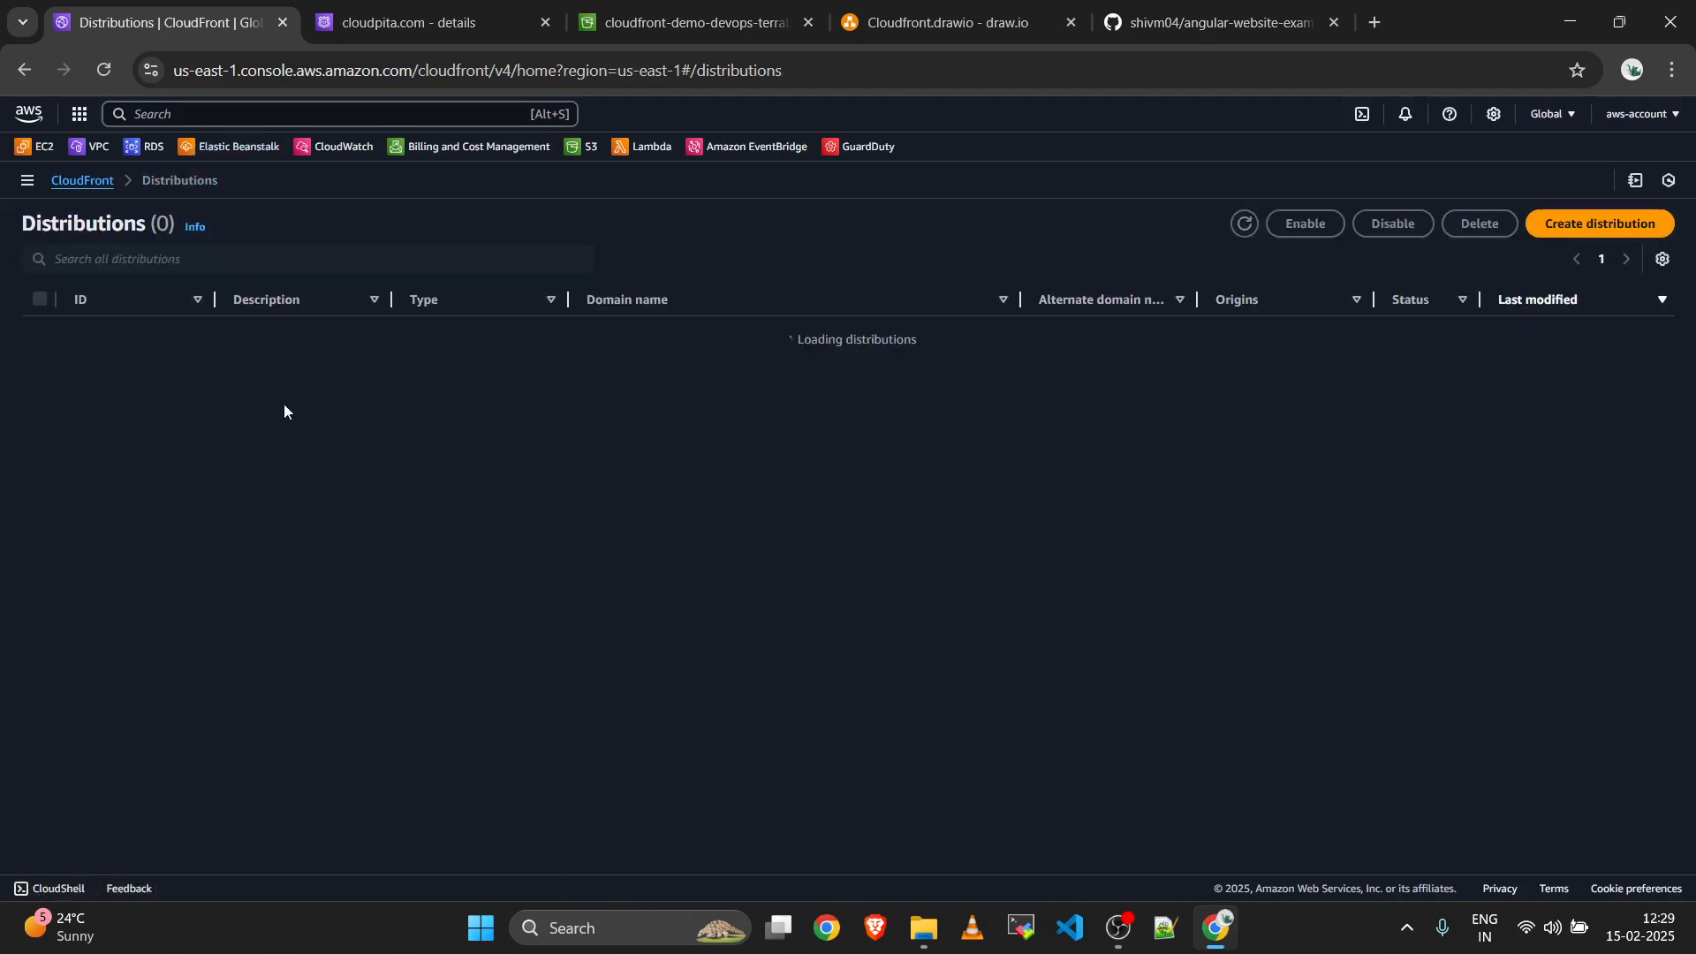
pyautogui.click(122, 334)
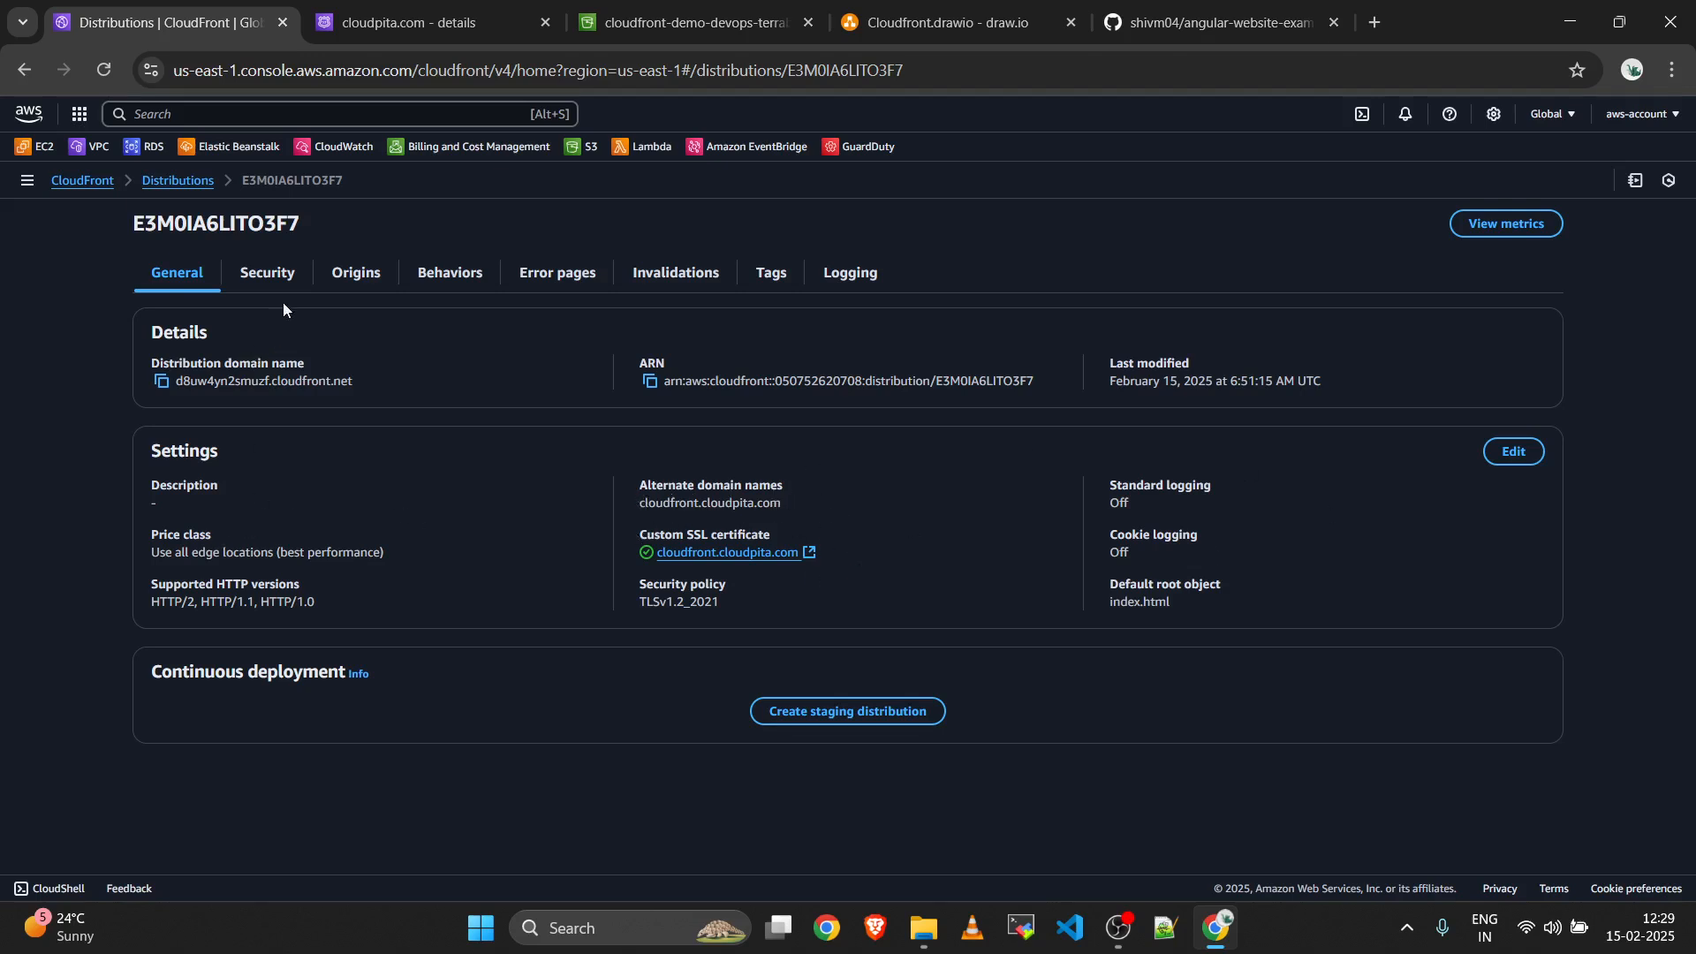
# Review the distribution's security settings with CloudFront geographic restrictions expanded, then its origins and default behavior.
pyautogui.click(268, 274)
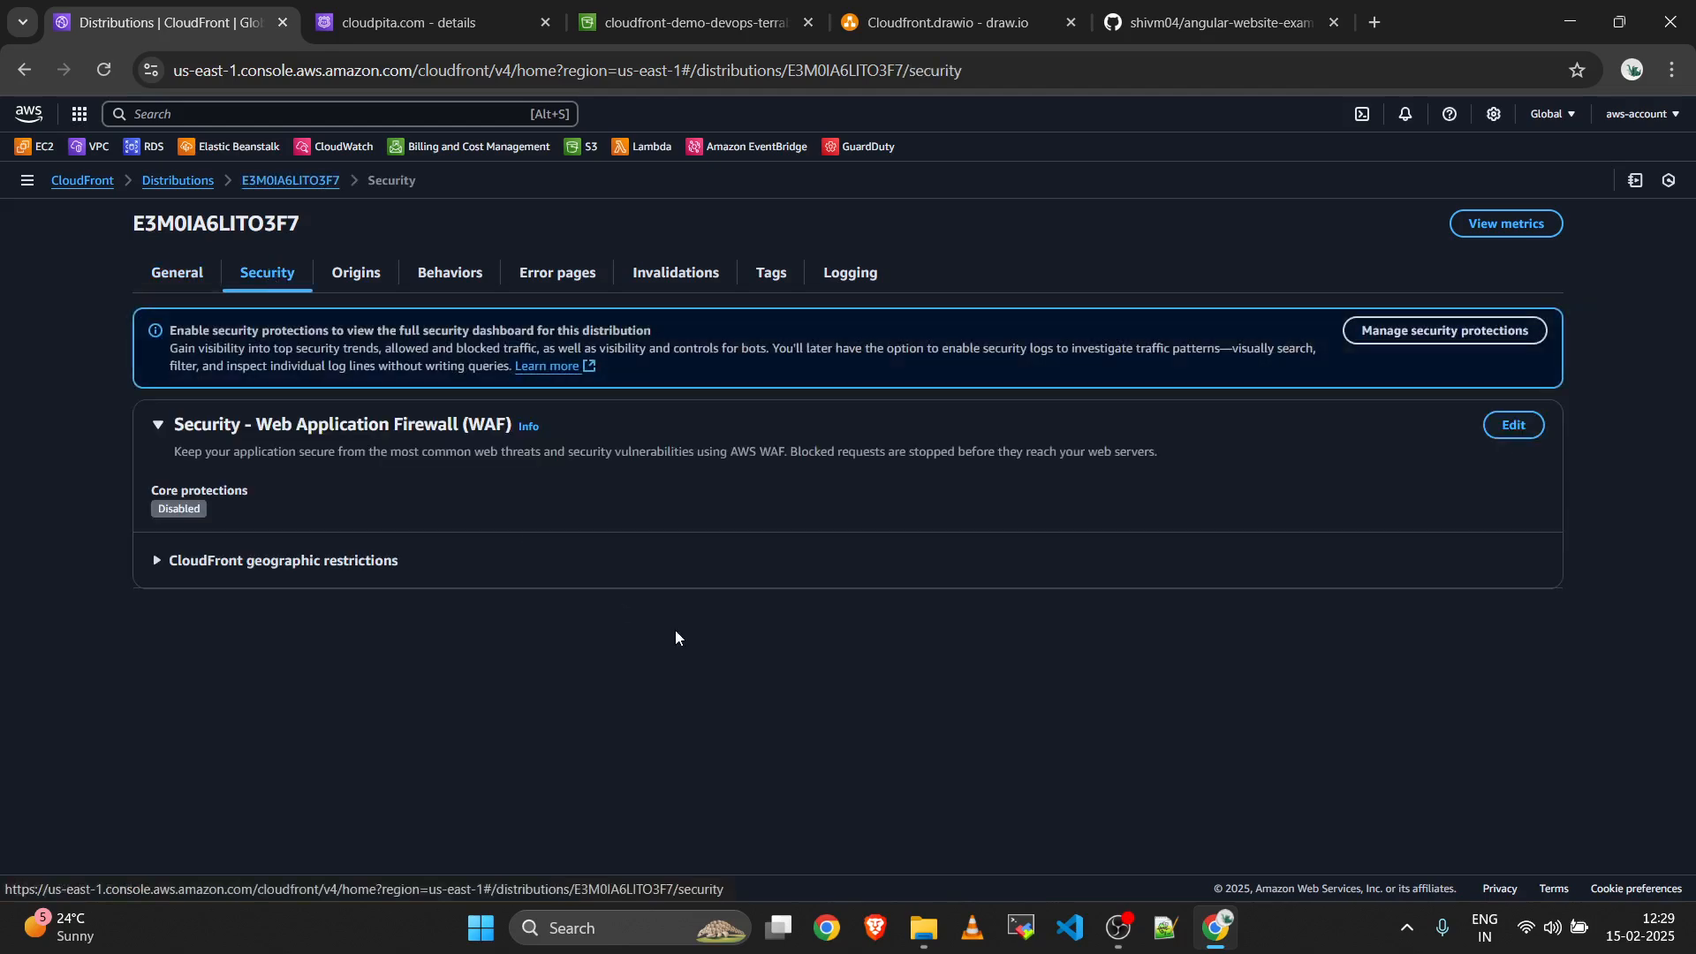
pyautogui.click(284, 572)
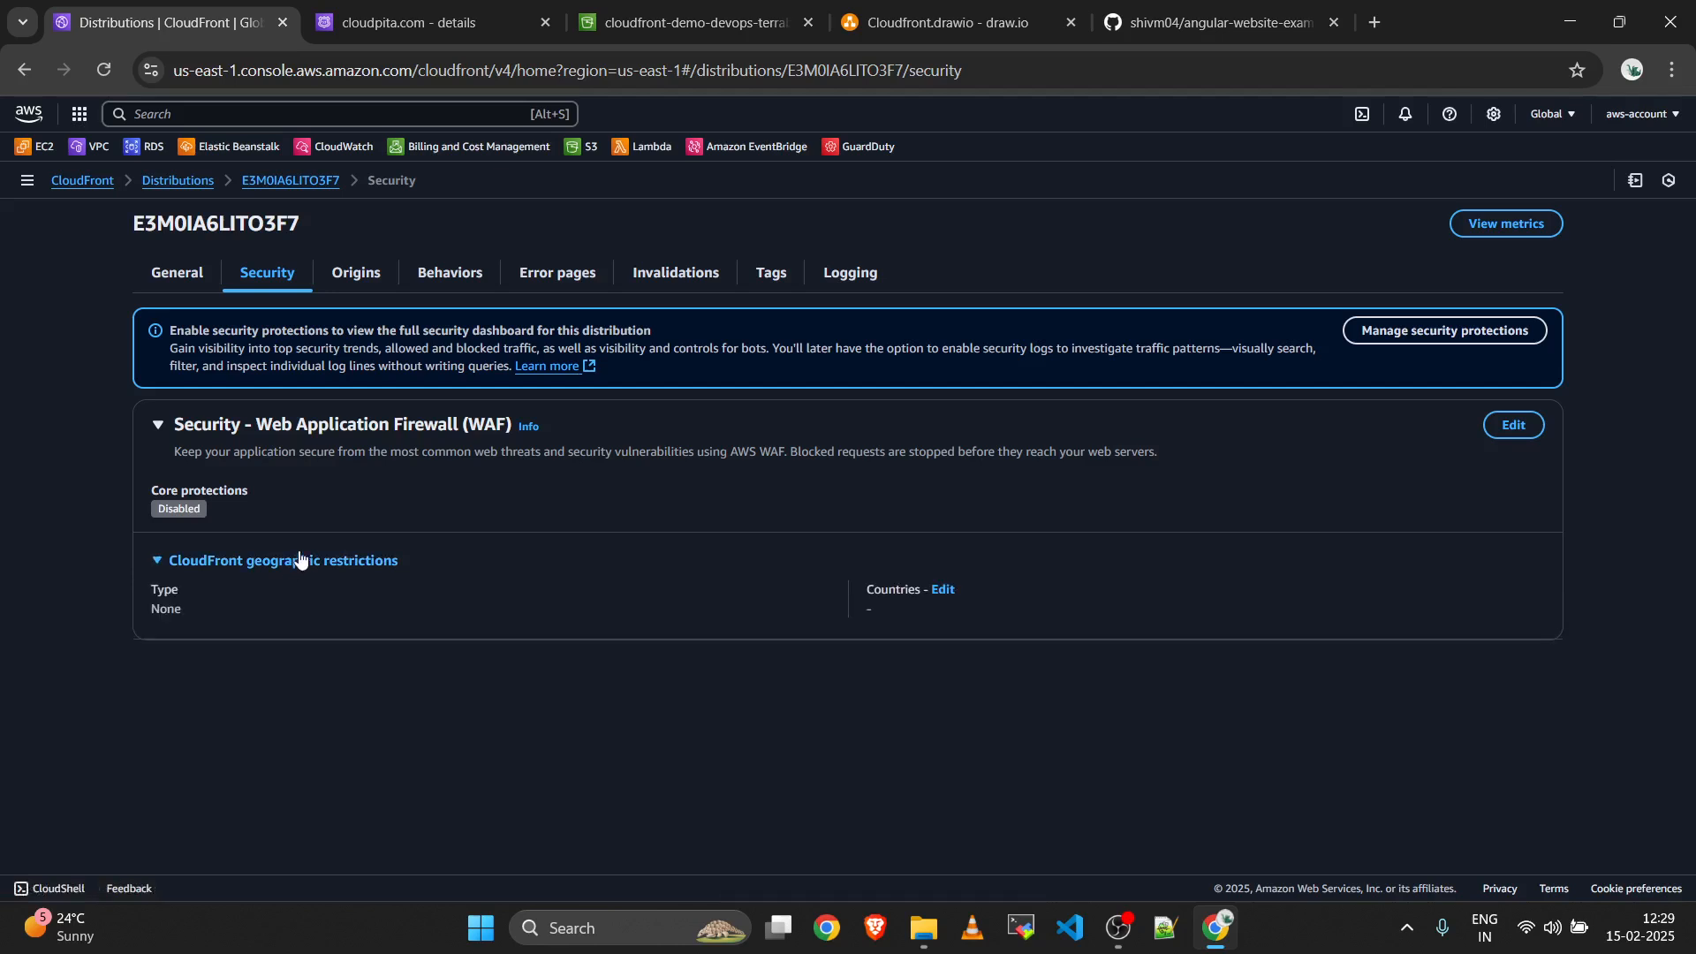
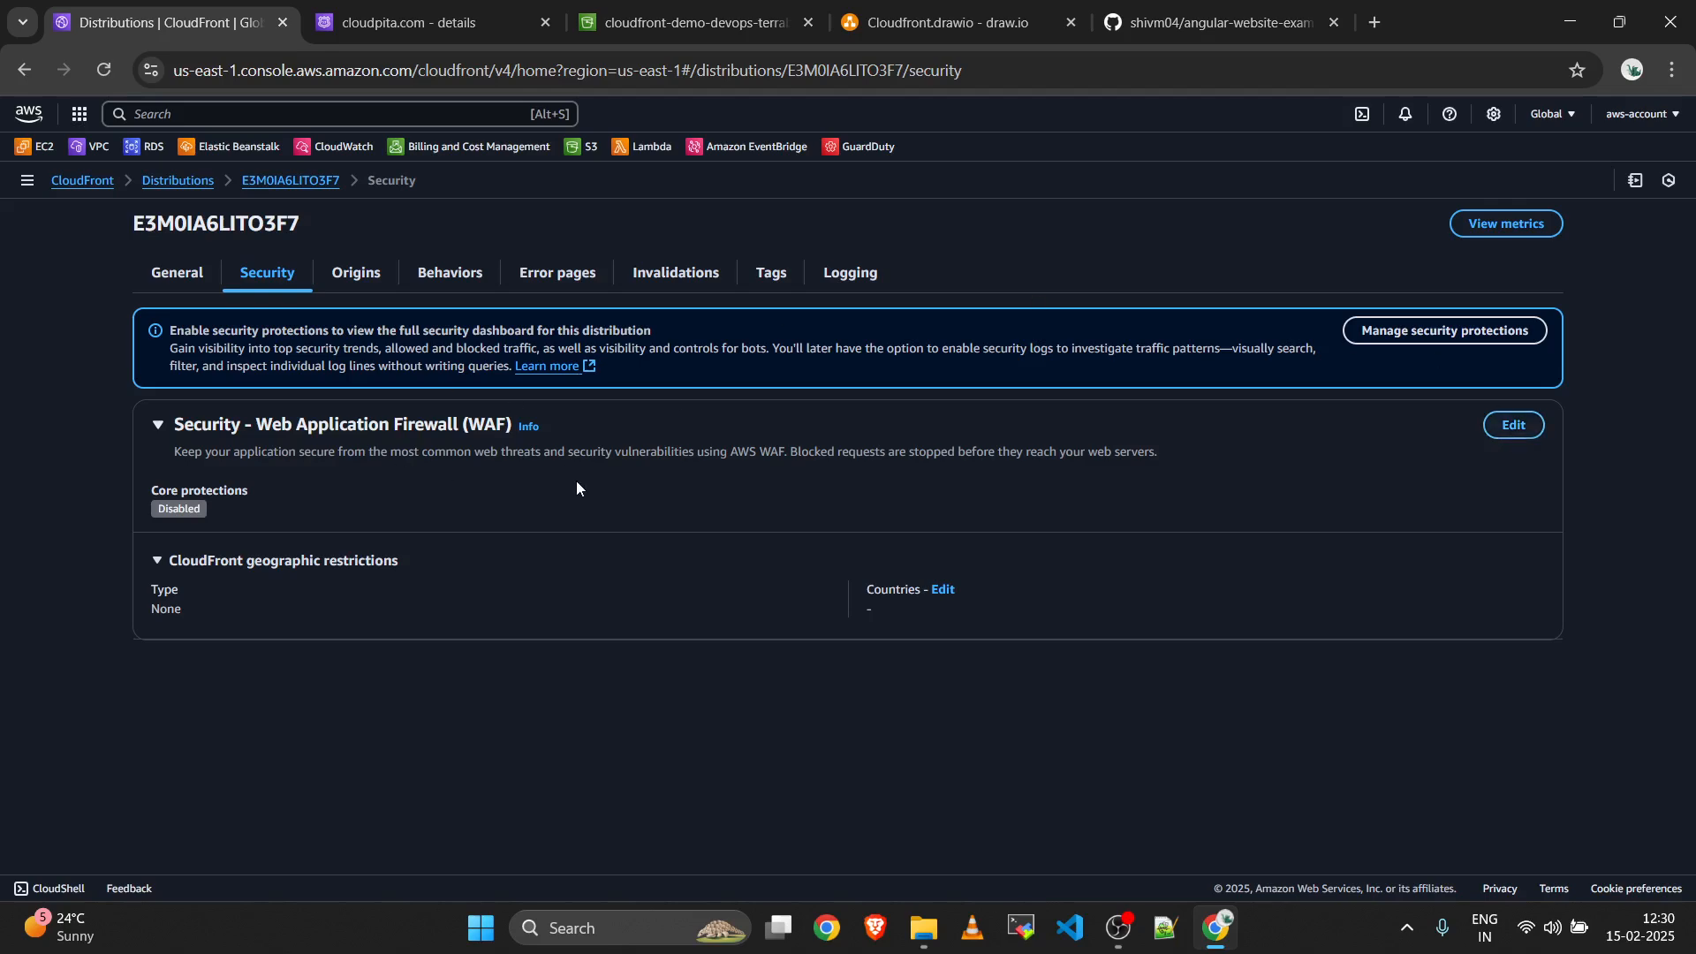
pyautogui.click(357, 280)
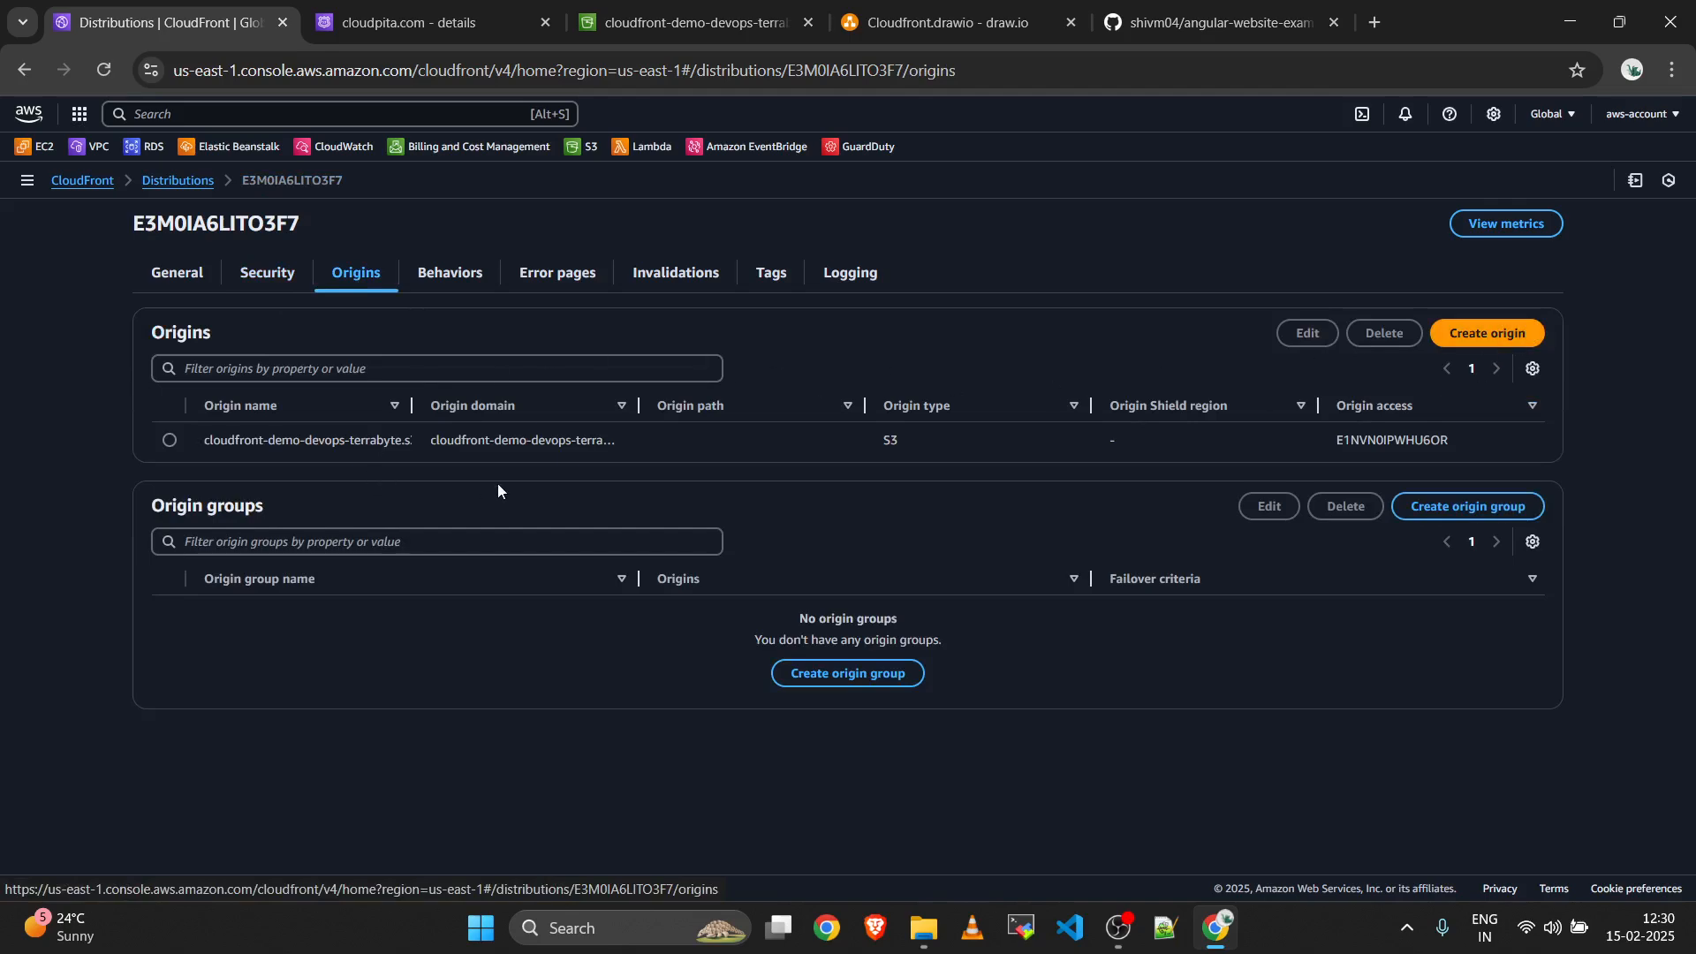
pyautogui.click(452, 276)
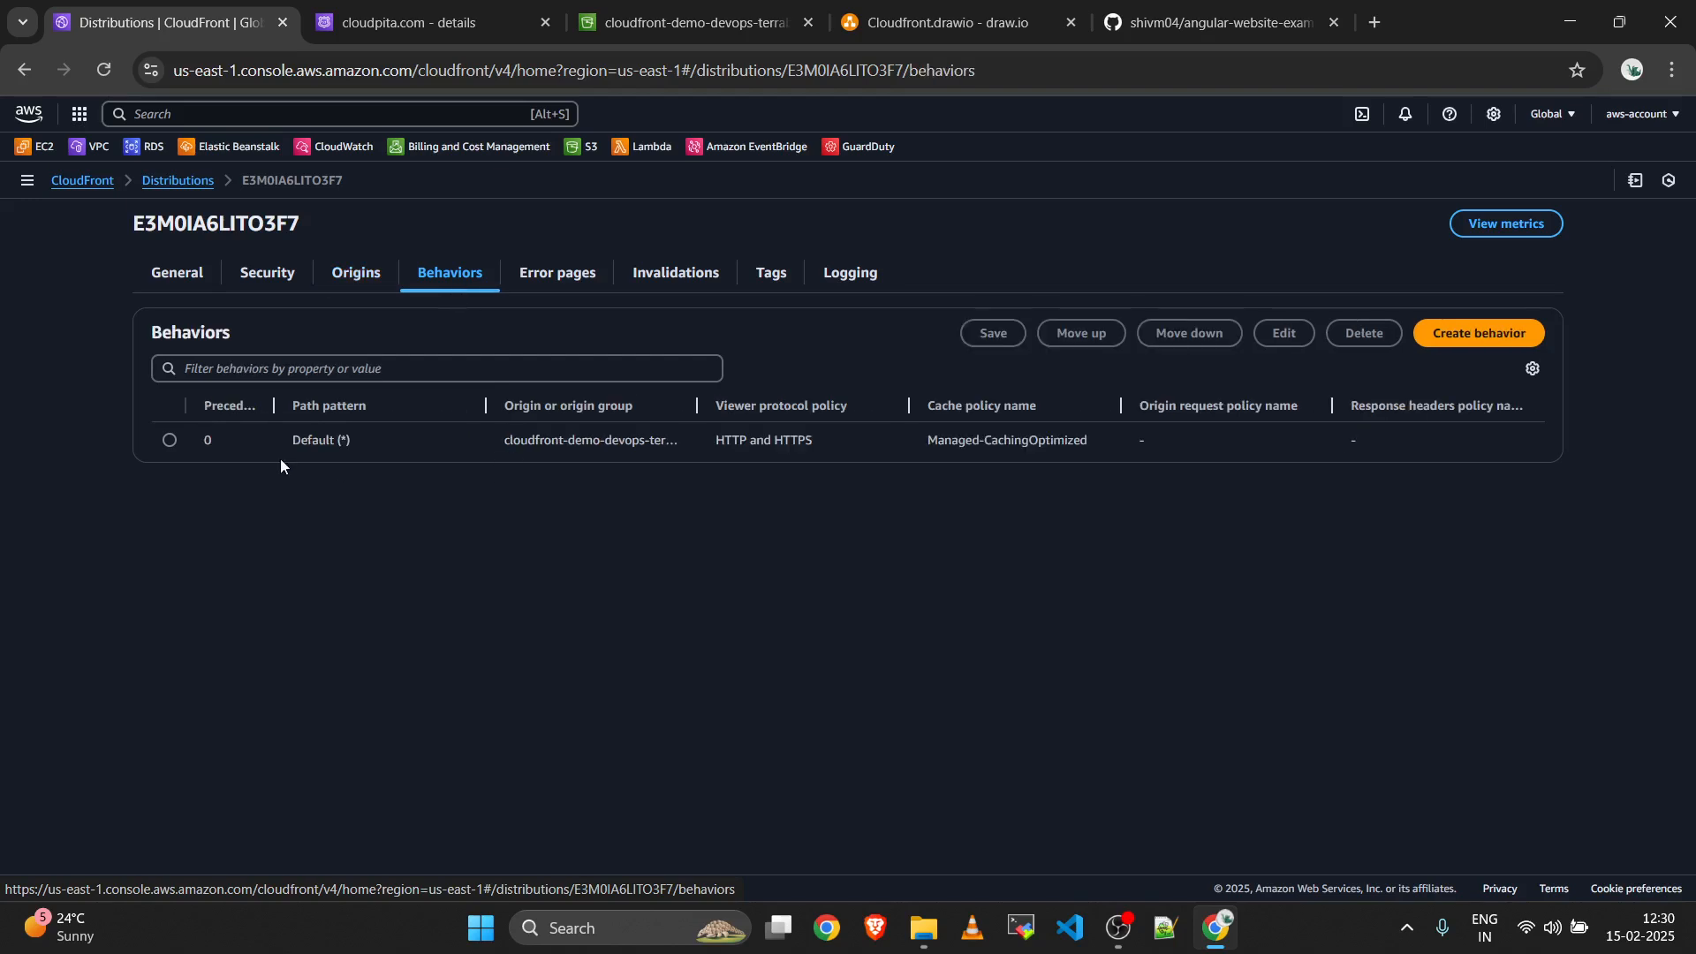
pyautogui.click(170, 440)
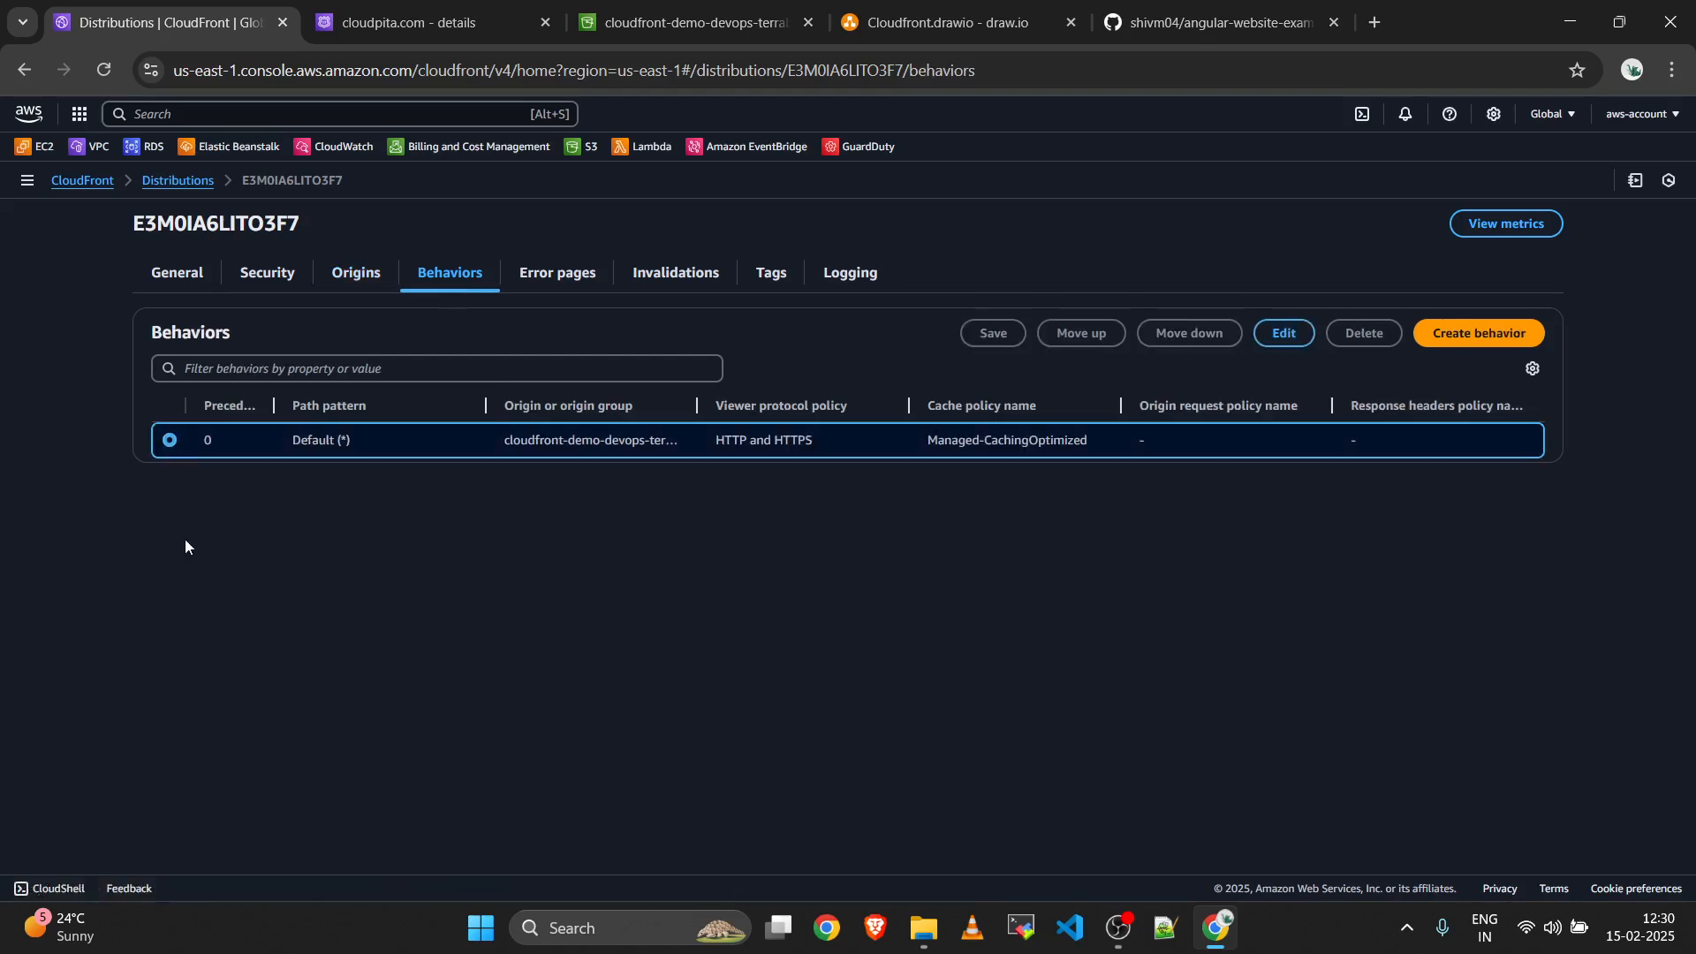
# Start a new cache behavior with the path pattern /*.jpg and look through the available cache policies.
pyautogui.click(1499, 345)
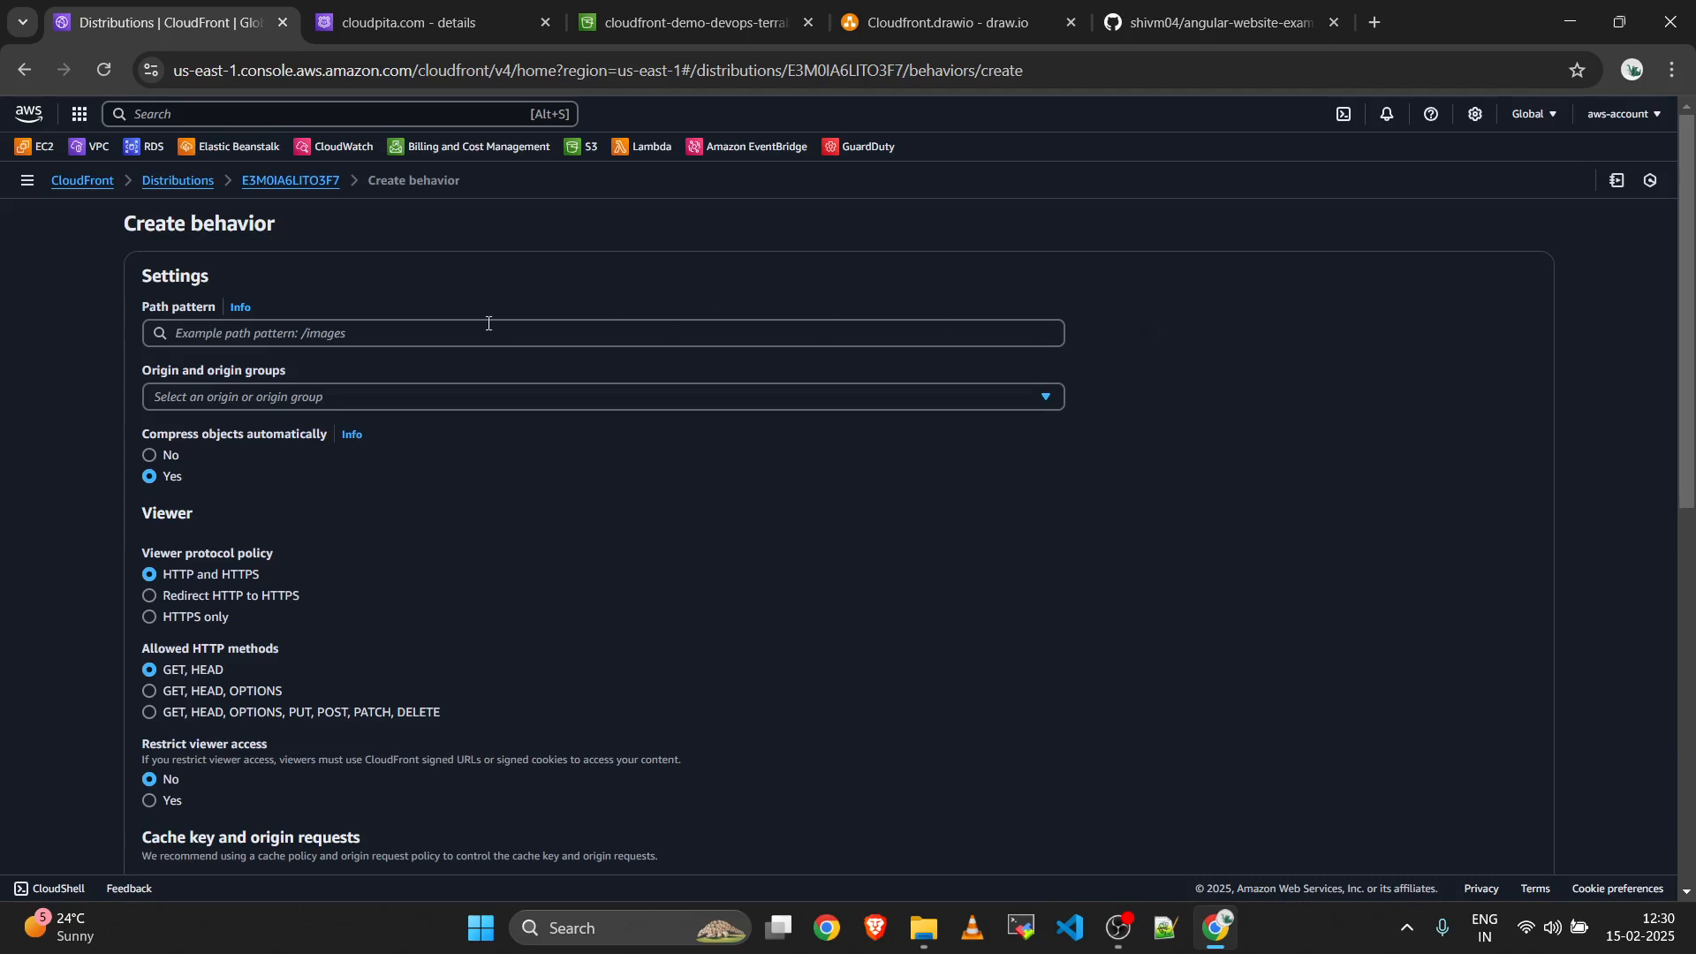
pyautogui.click(489, 325)
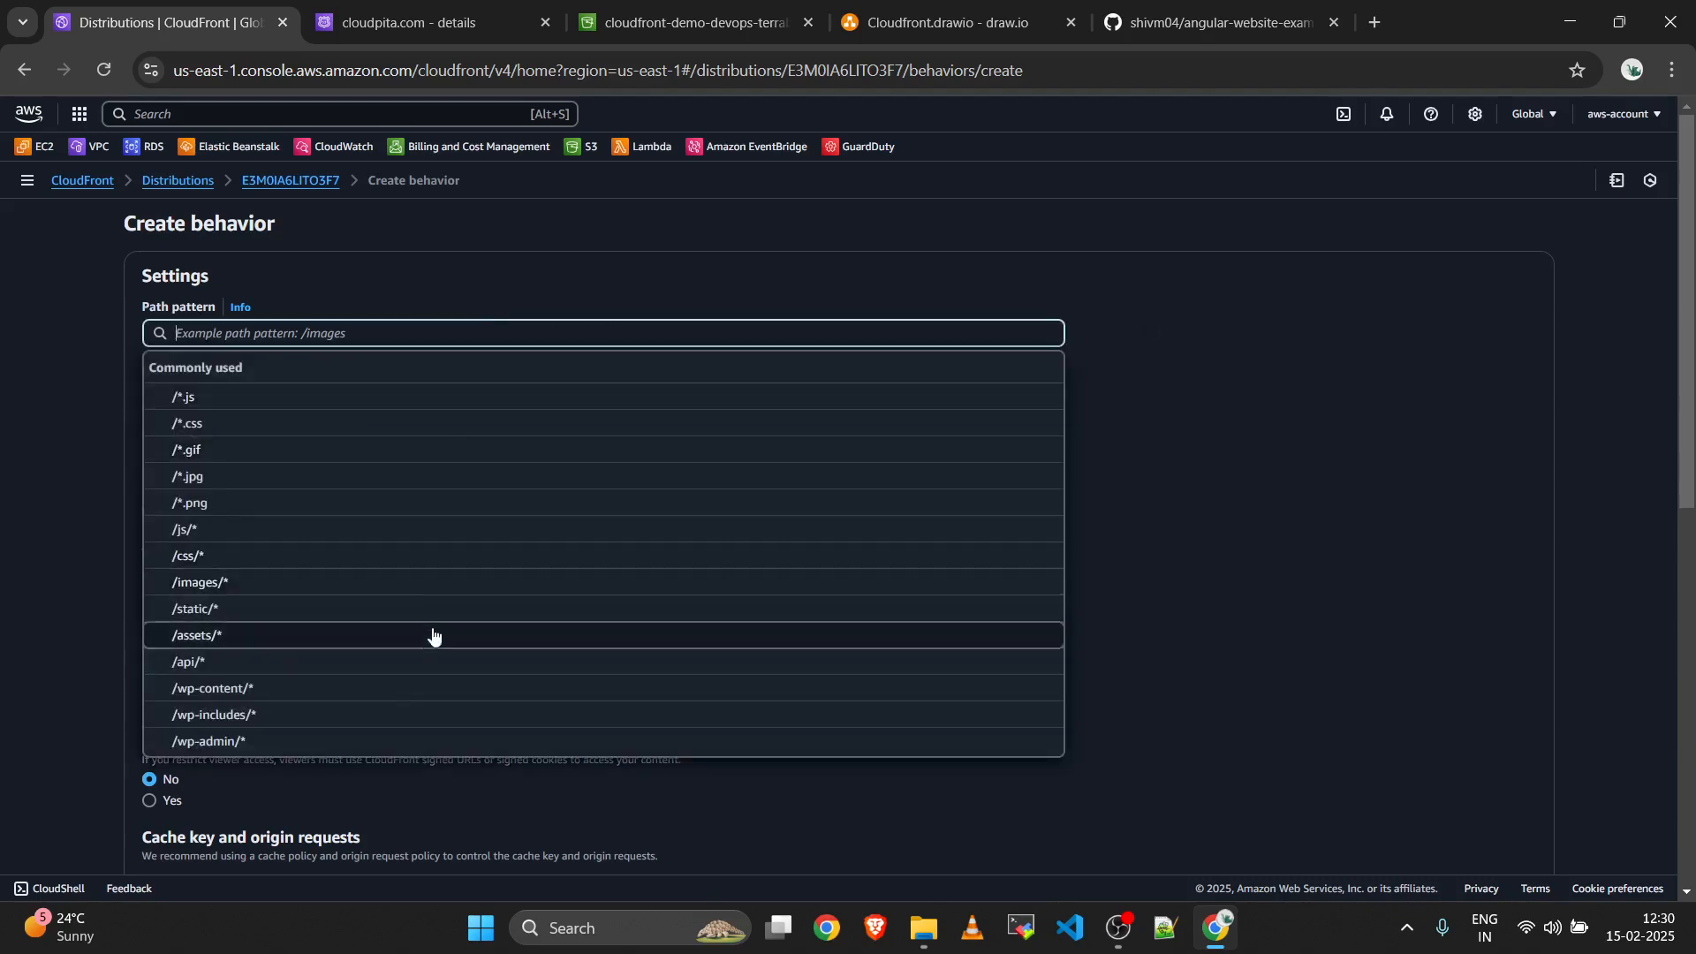
pyautogui.scroll(-1, 409, 459)
pyautogui.scroll(1, 408, 459)
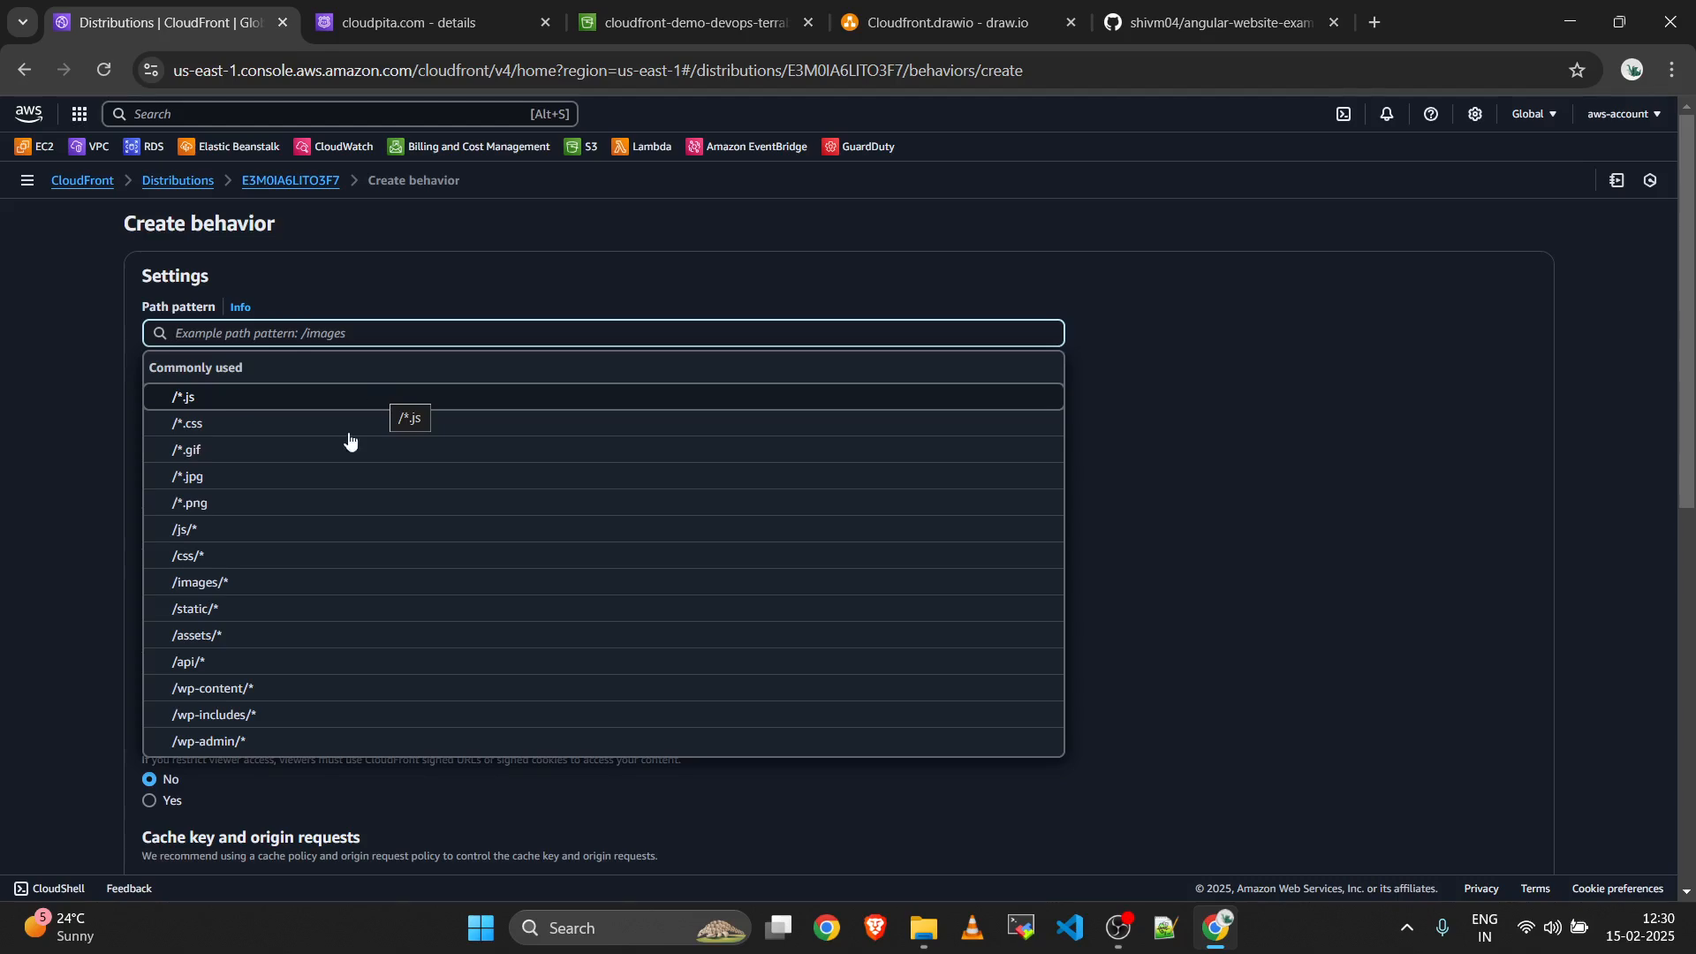
pyautogui.click(316, 478)
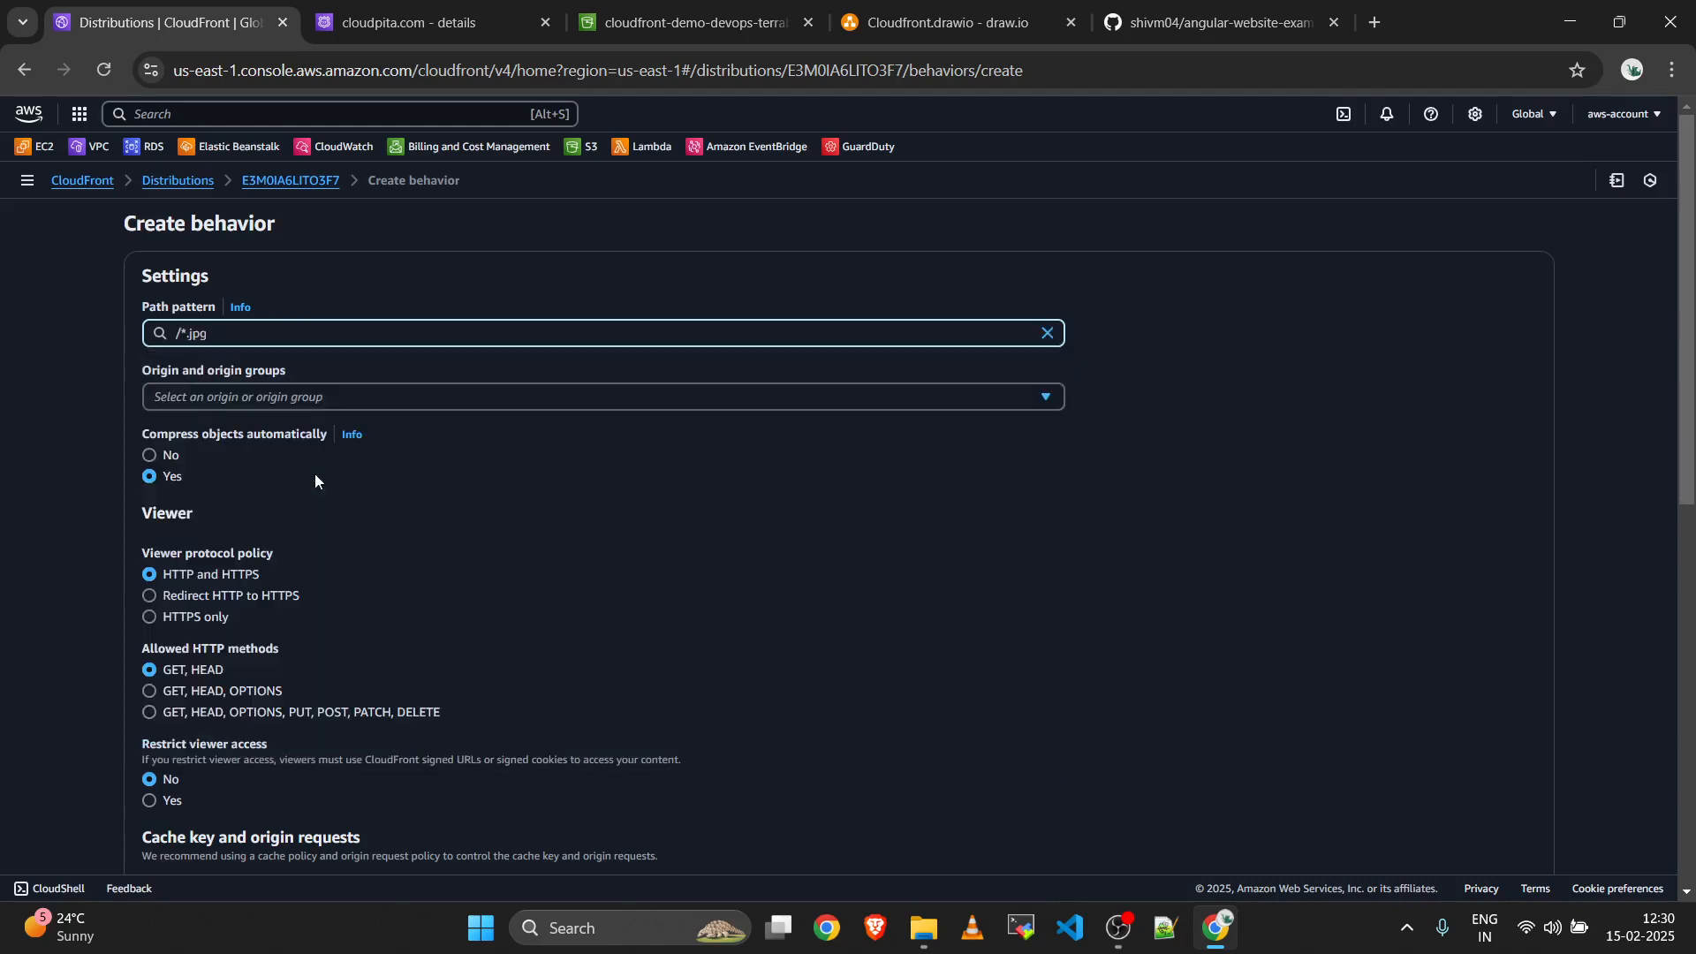
pyautogui.scroll(-3, 608, 510)
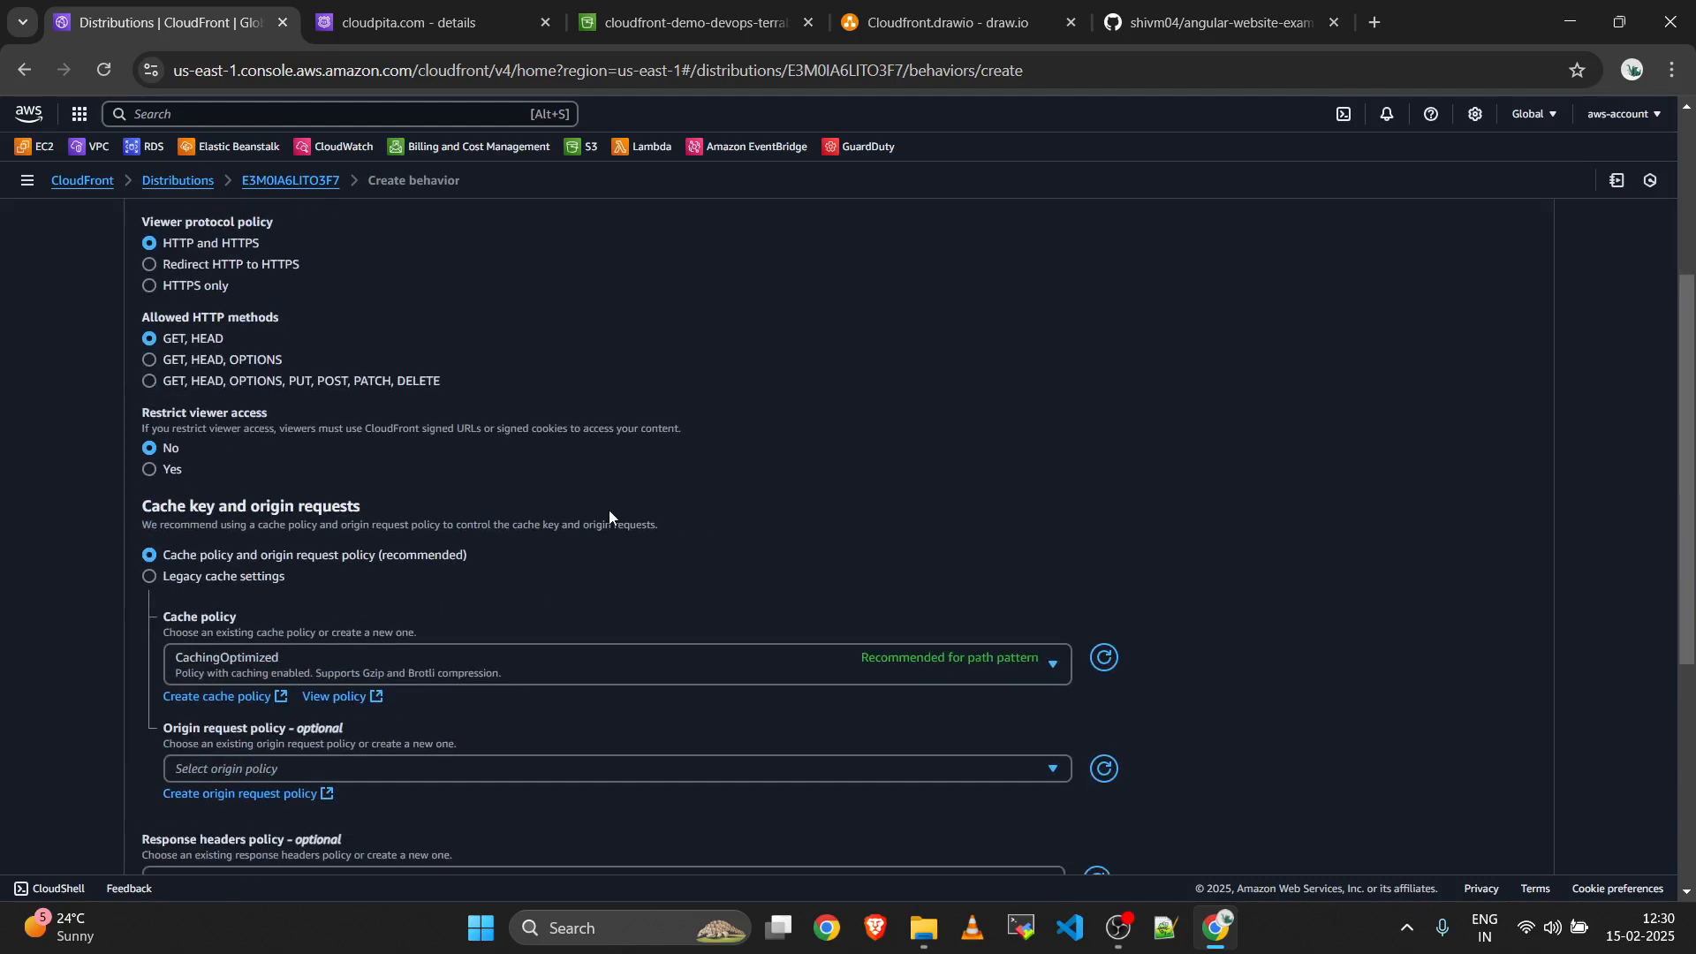
pyautogui.scroll(-1, 607, 510)
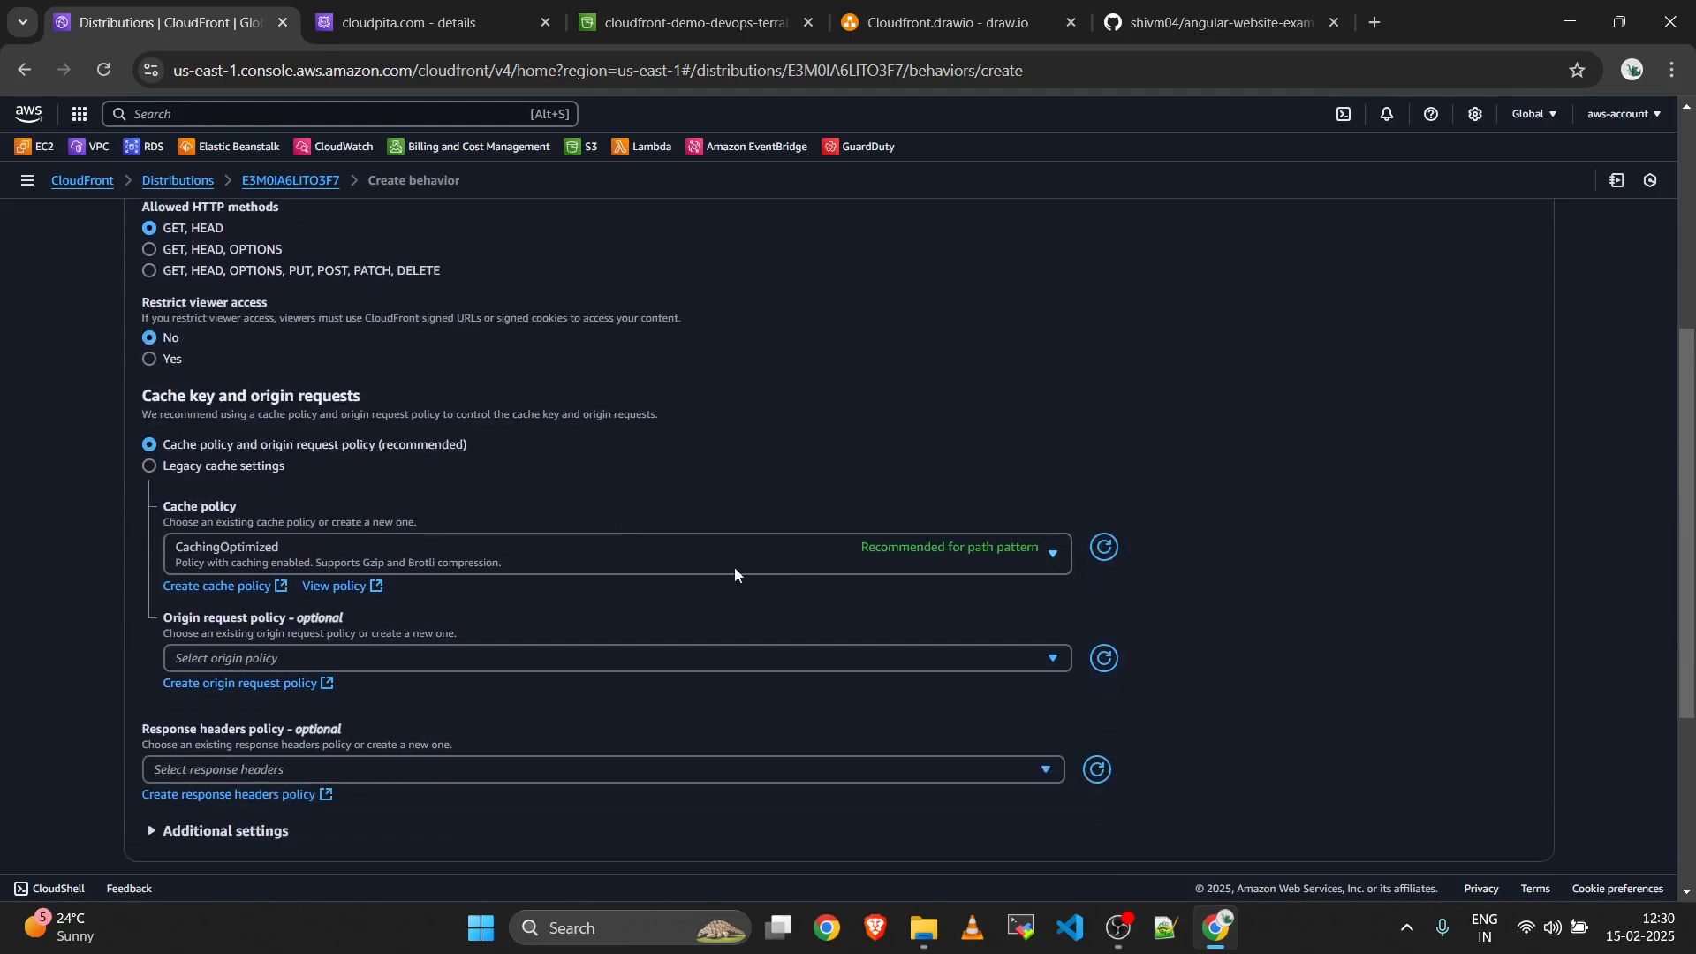
pyautogui.click(458, 539)
pyautogui.scroll(-1, 459, 496)
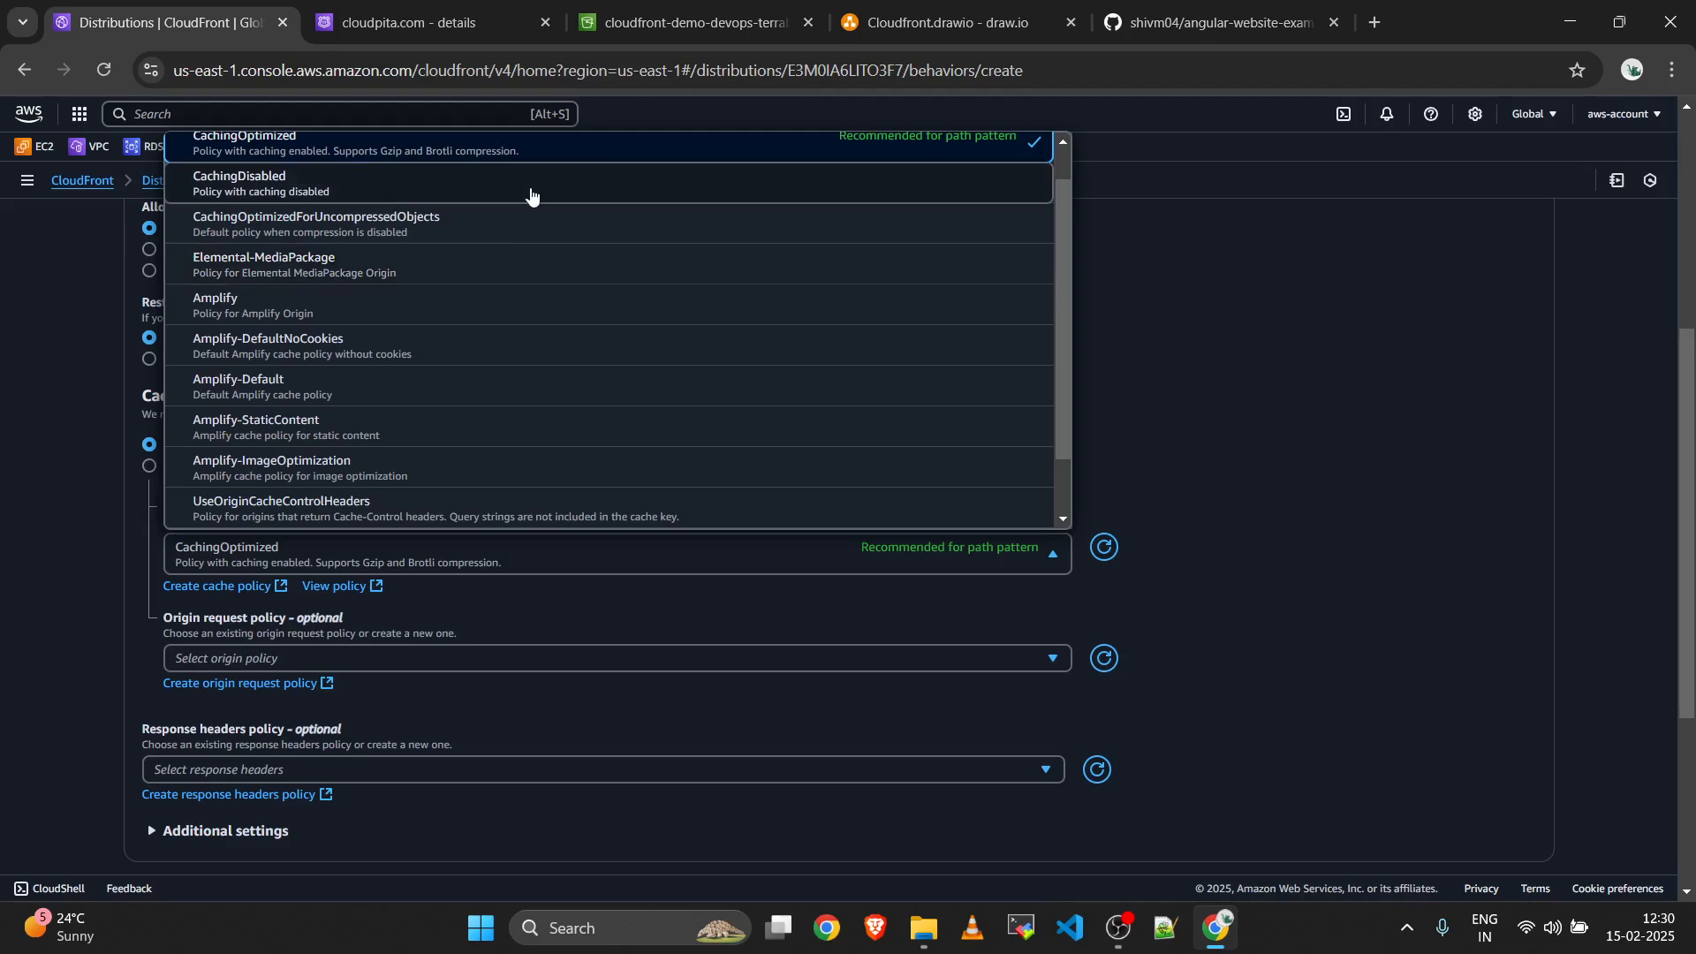
pyautogui.click(1315, 353)
pyautogui.scroll(4, 1311, 358)
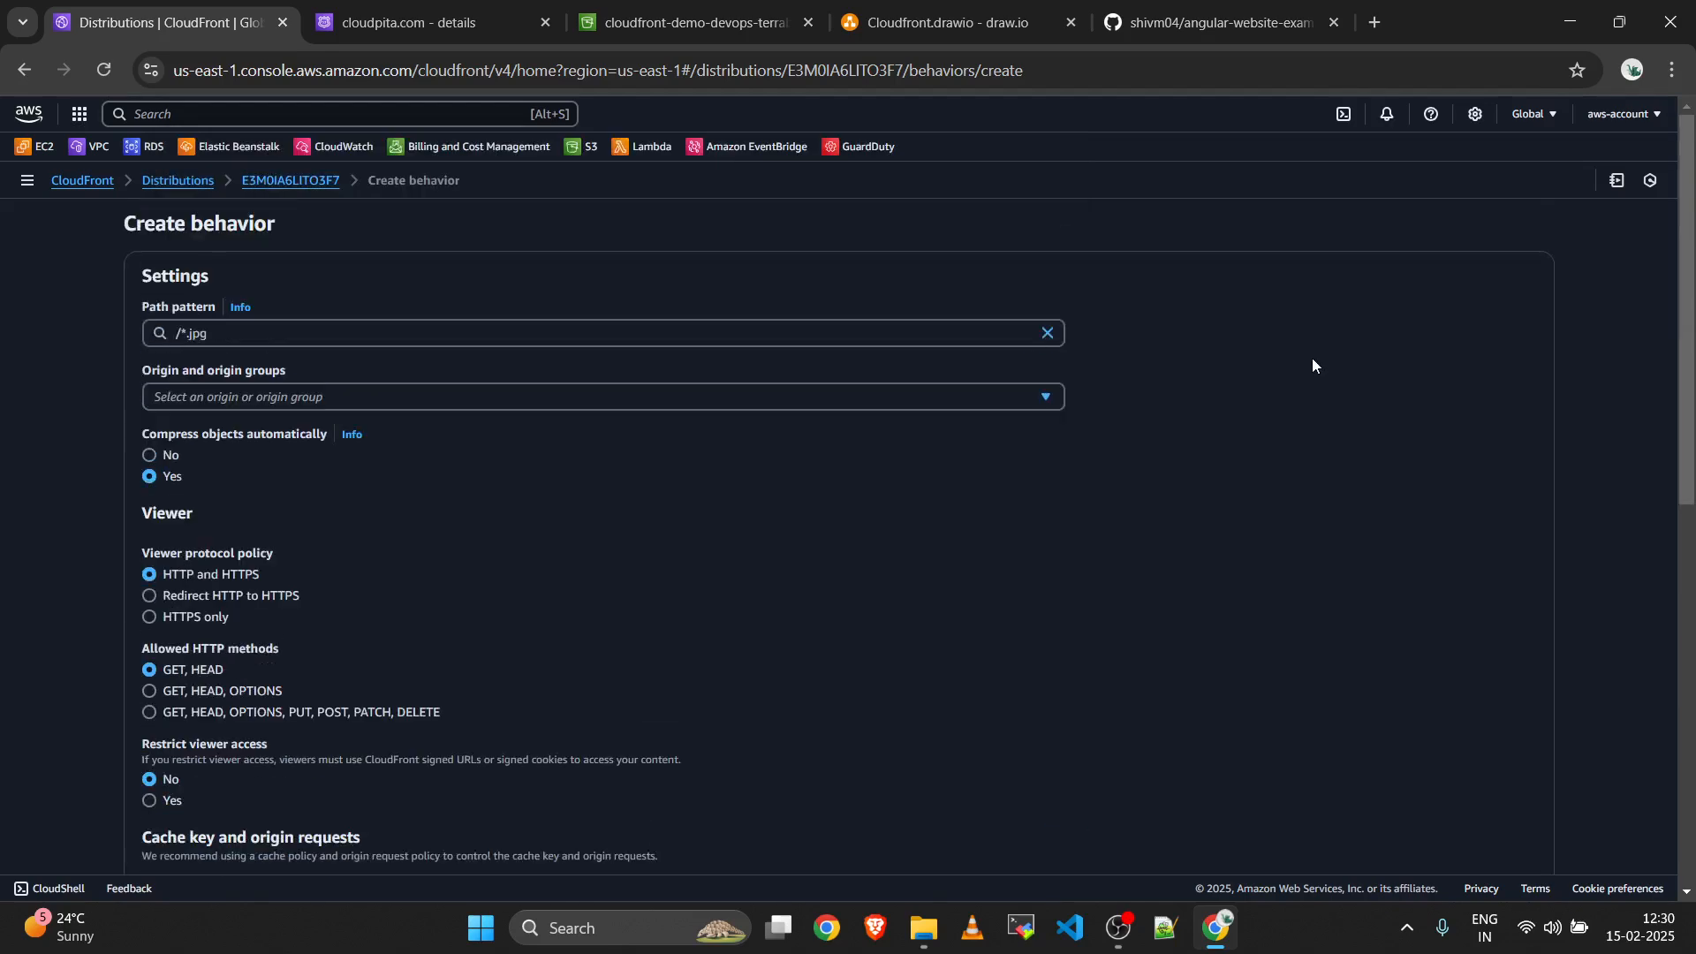
# Clear the new behavior's path pattern, look over its remaining settings, and cancel creating it.
pyautogui.click(1048, 333)
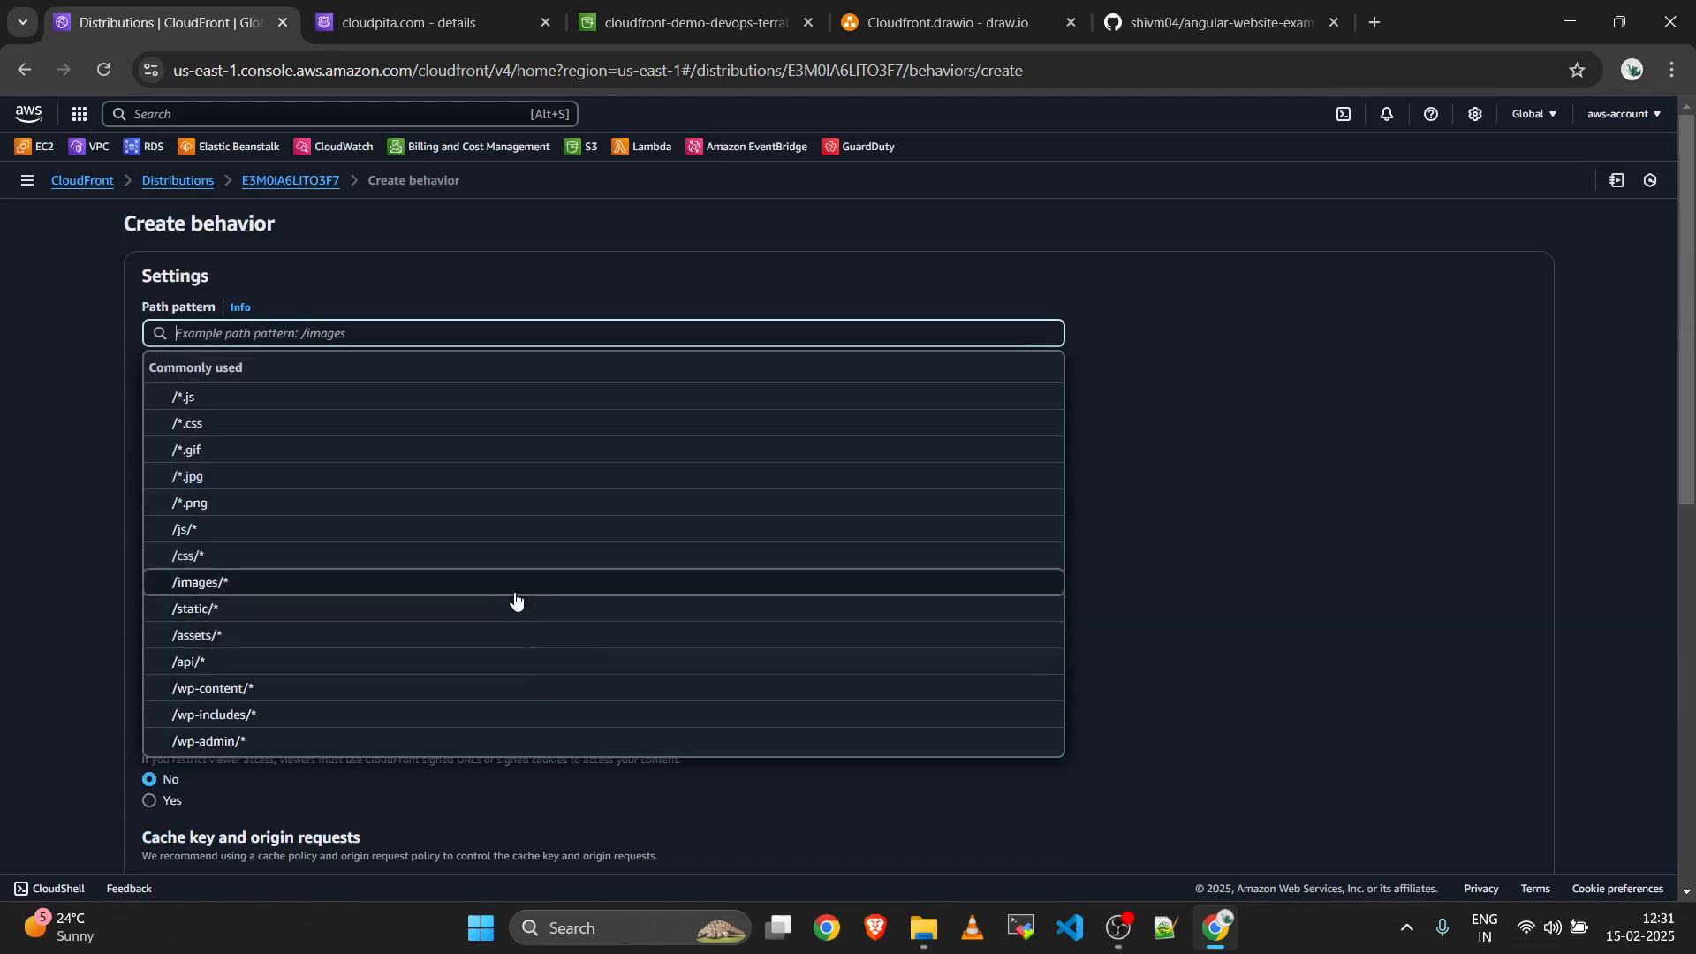
pyautogui.click(1261, 566)
pyautogui.scroll(-10, 1259, 558)
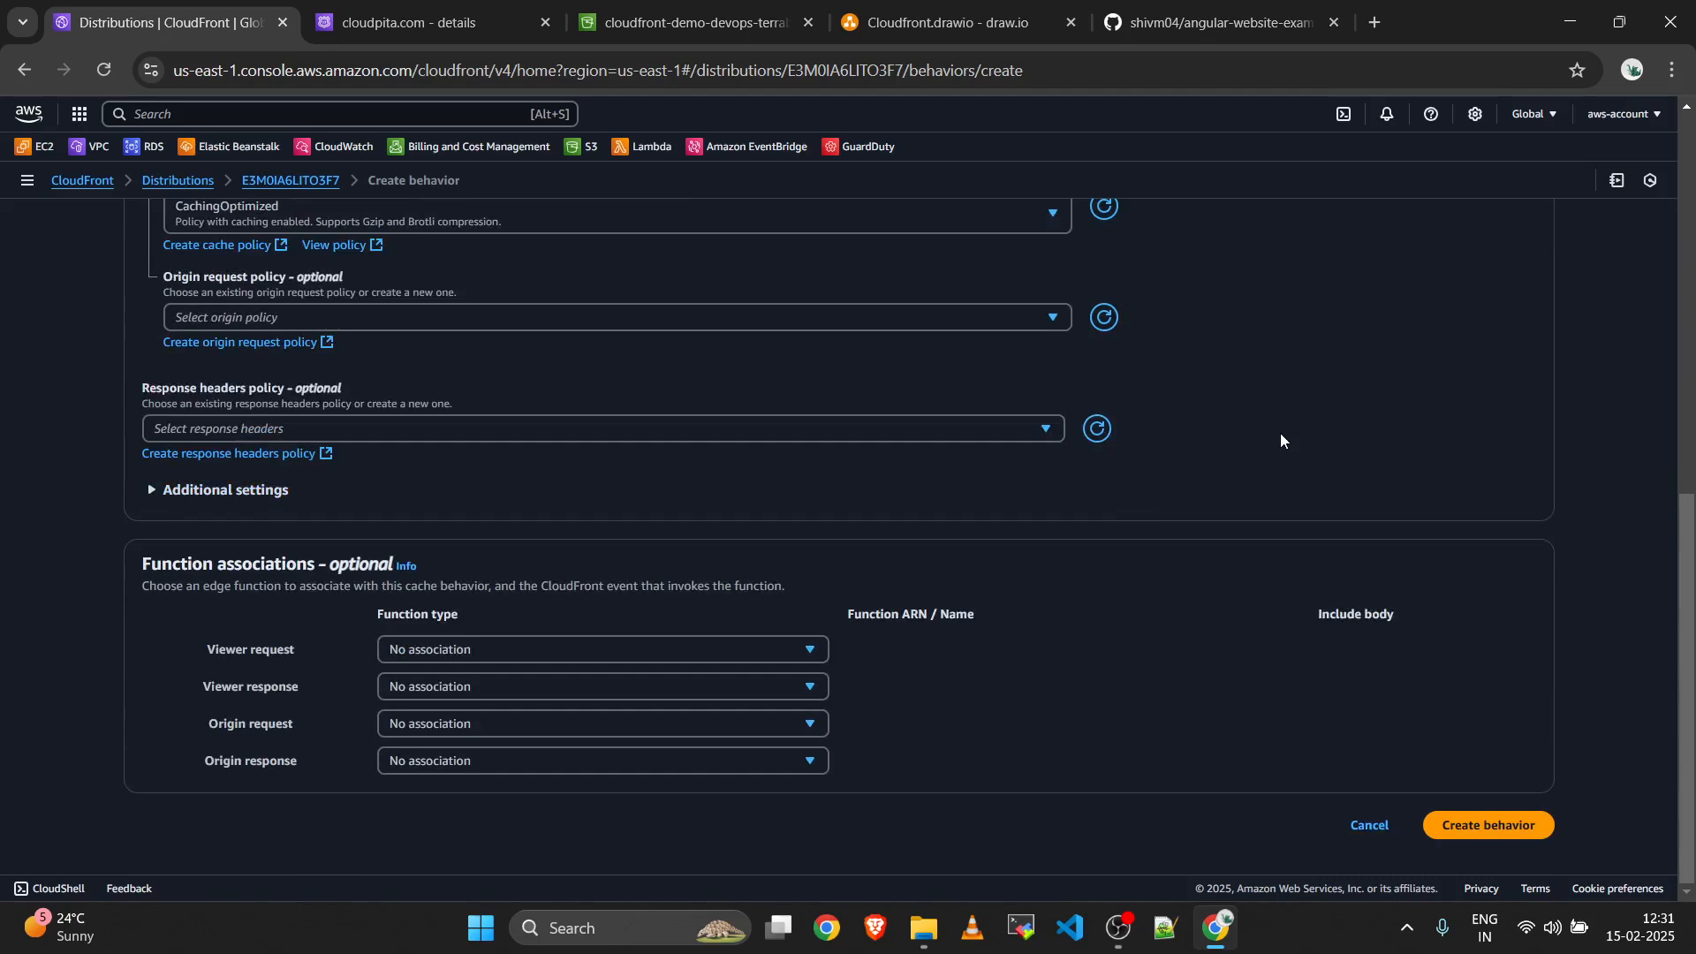
pyautogui.scroll(5, 1281, 441)
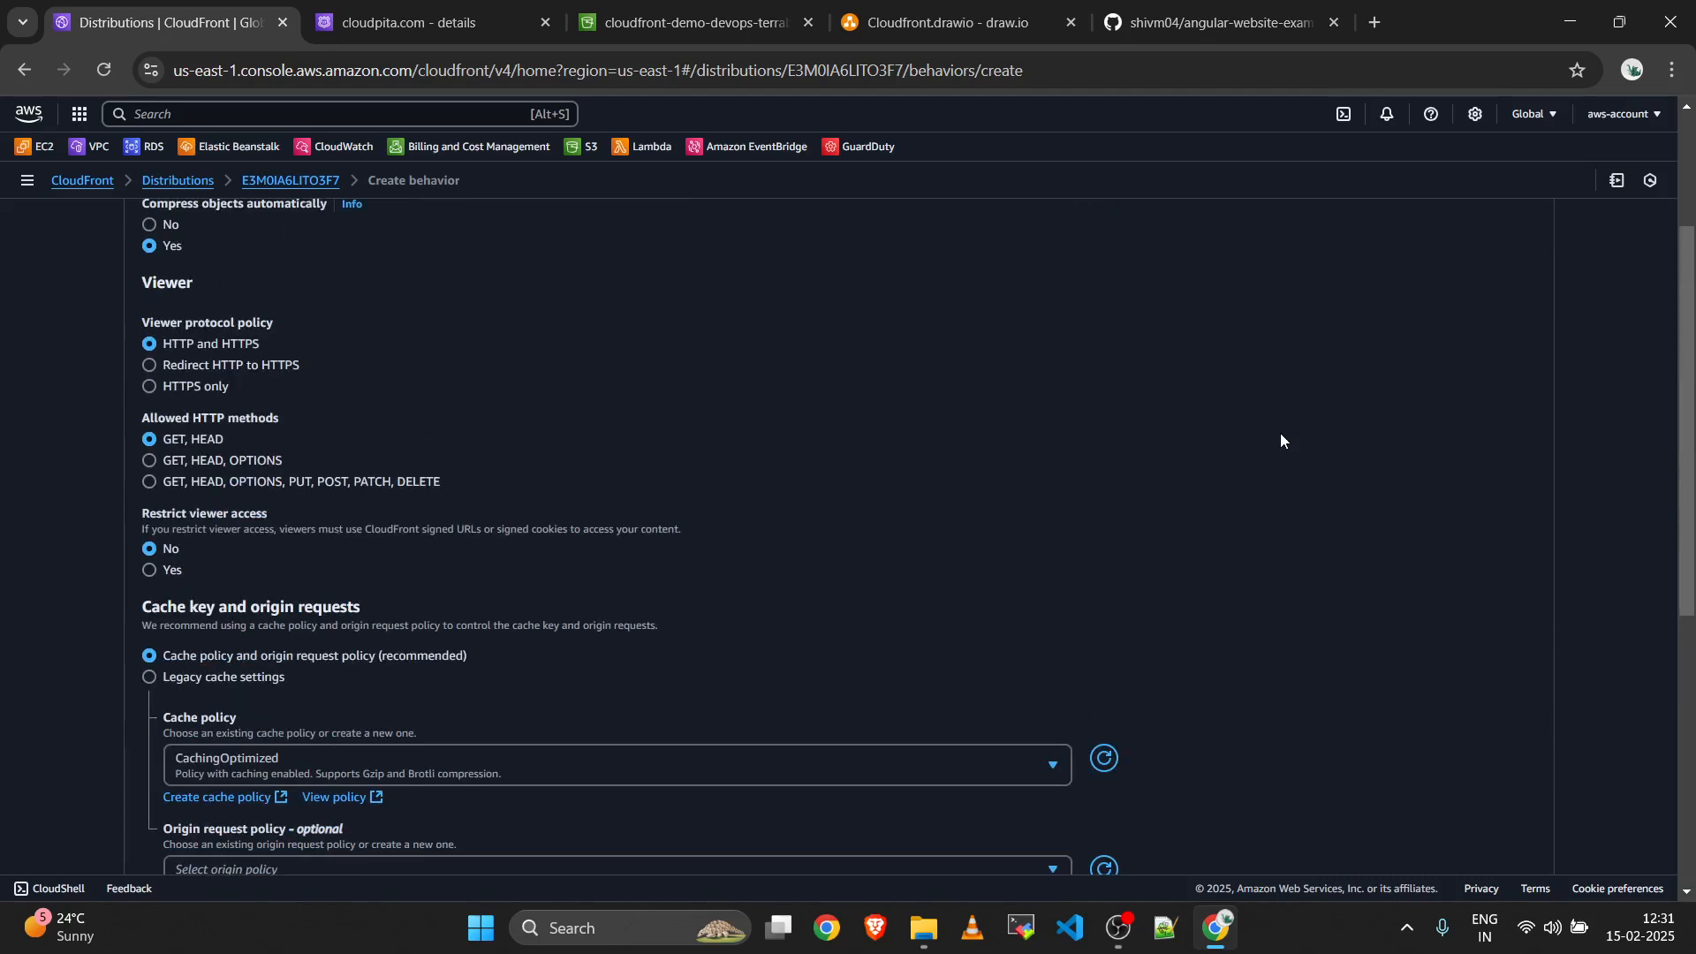
pyautogui.scroll(2, 1281, 441)
pyautogui.scroll(-7, 1281, 449)
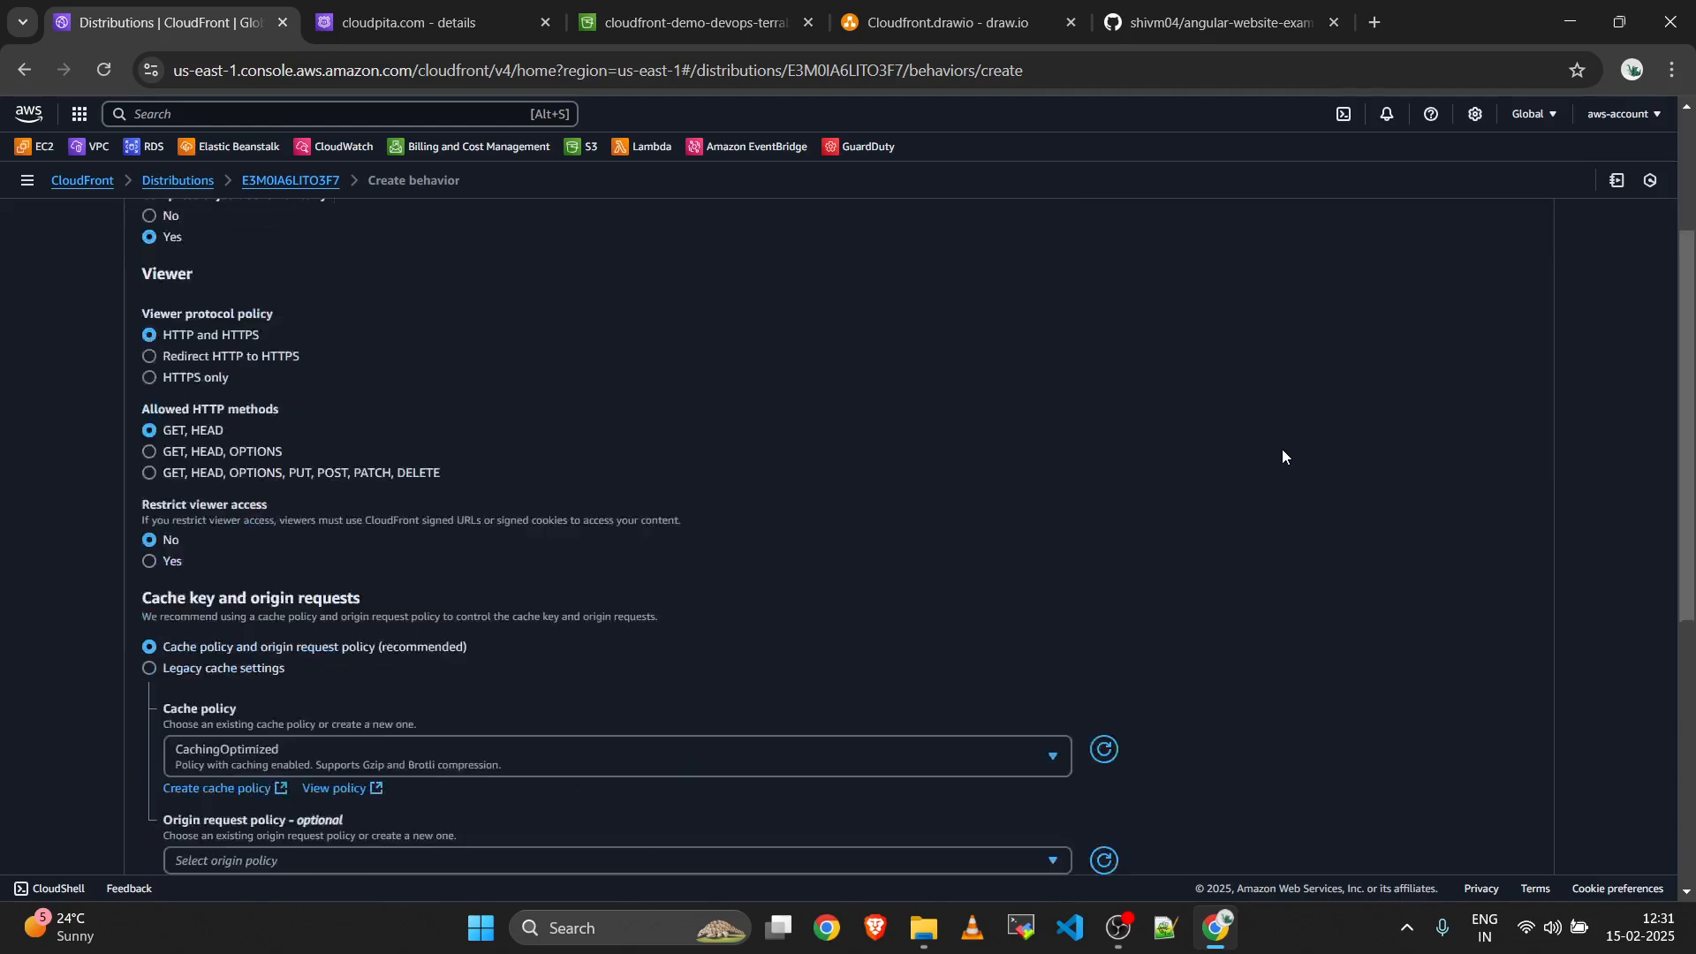
pyautogui.click(1368, 834)
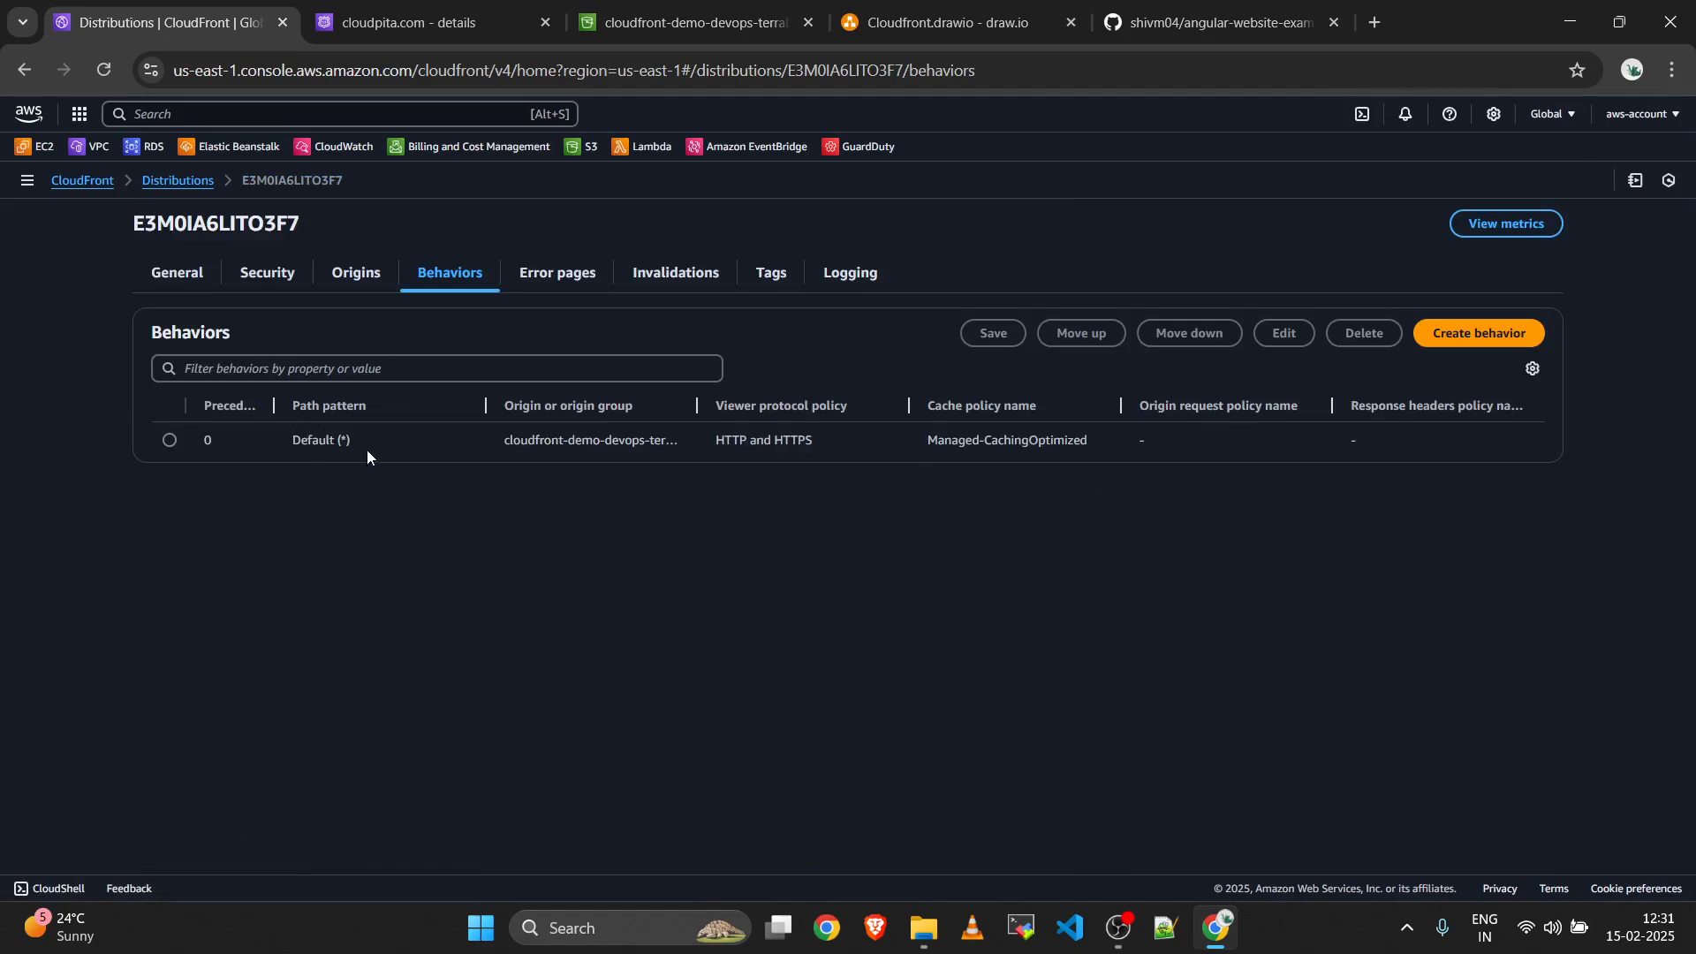
# Highlight the default behavior's cache policy name in the Behaviors list.
pyautogui.click(483, 512)
pyautogui.moveTo(1076, 446); pyautogui.dragTo(908, 440)
pyautogui.click(908, 440)
# View the distribution's error pages and invalidations, highlighting the Invalidations heading.
pyautogui.click(566, 278)
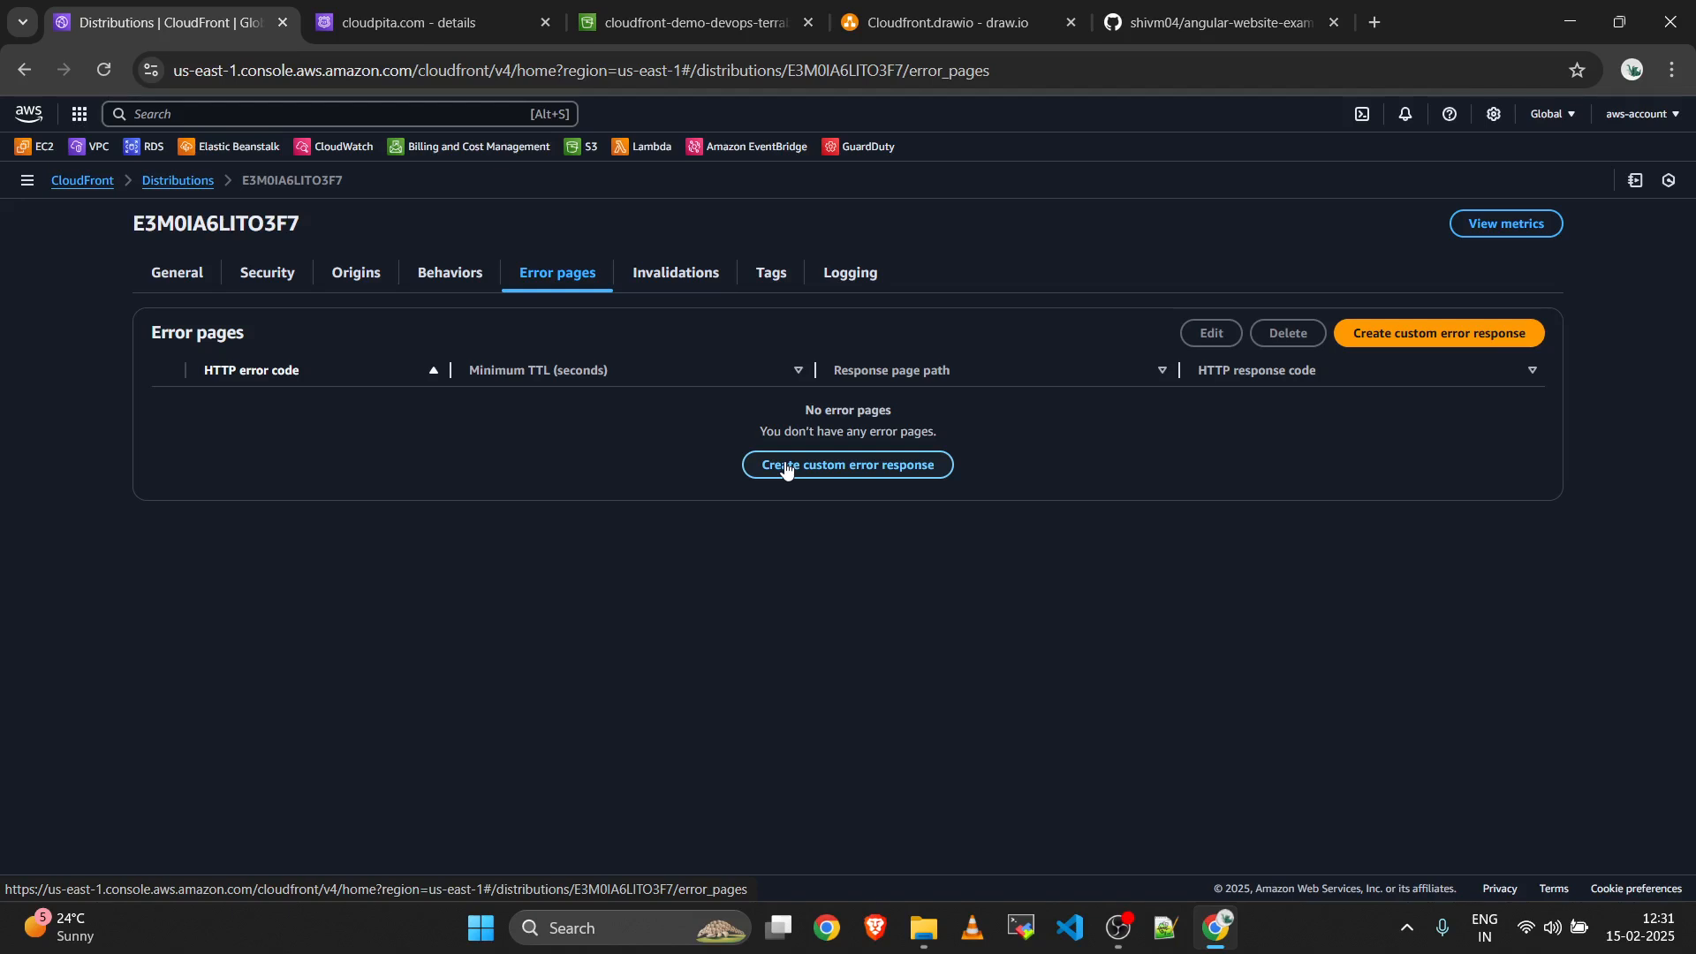
pyautogui.click(676, 272)
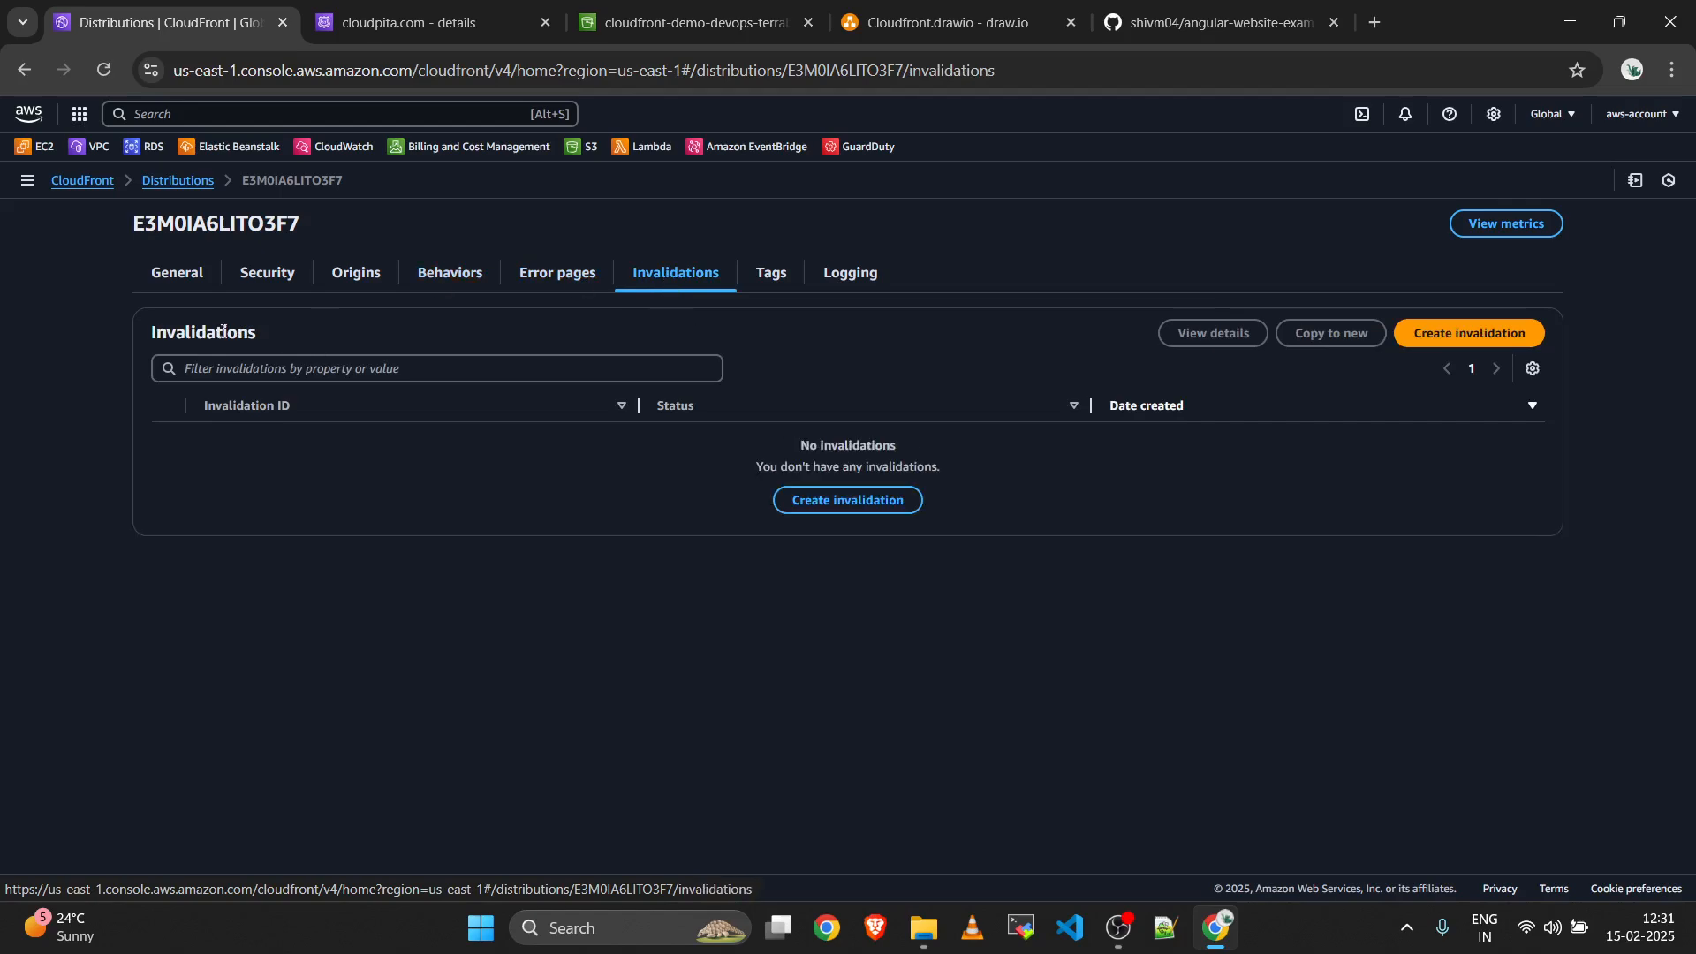
pyautogui.doubleClick(178, 329)
pyautogui.doubleClick(170, 328)
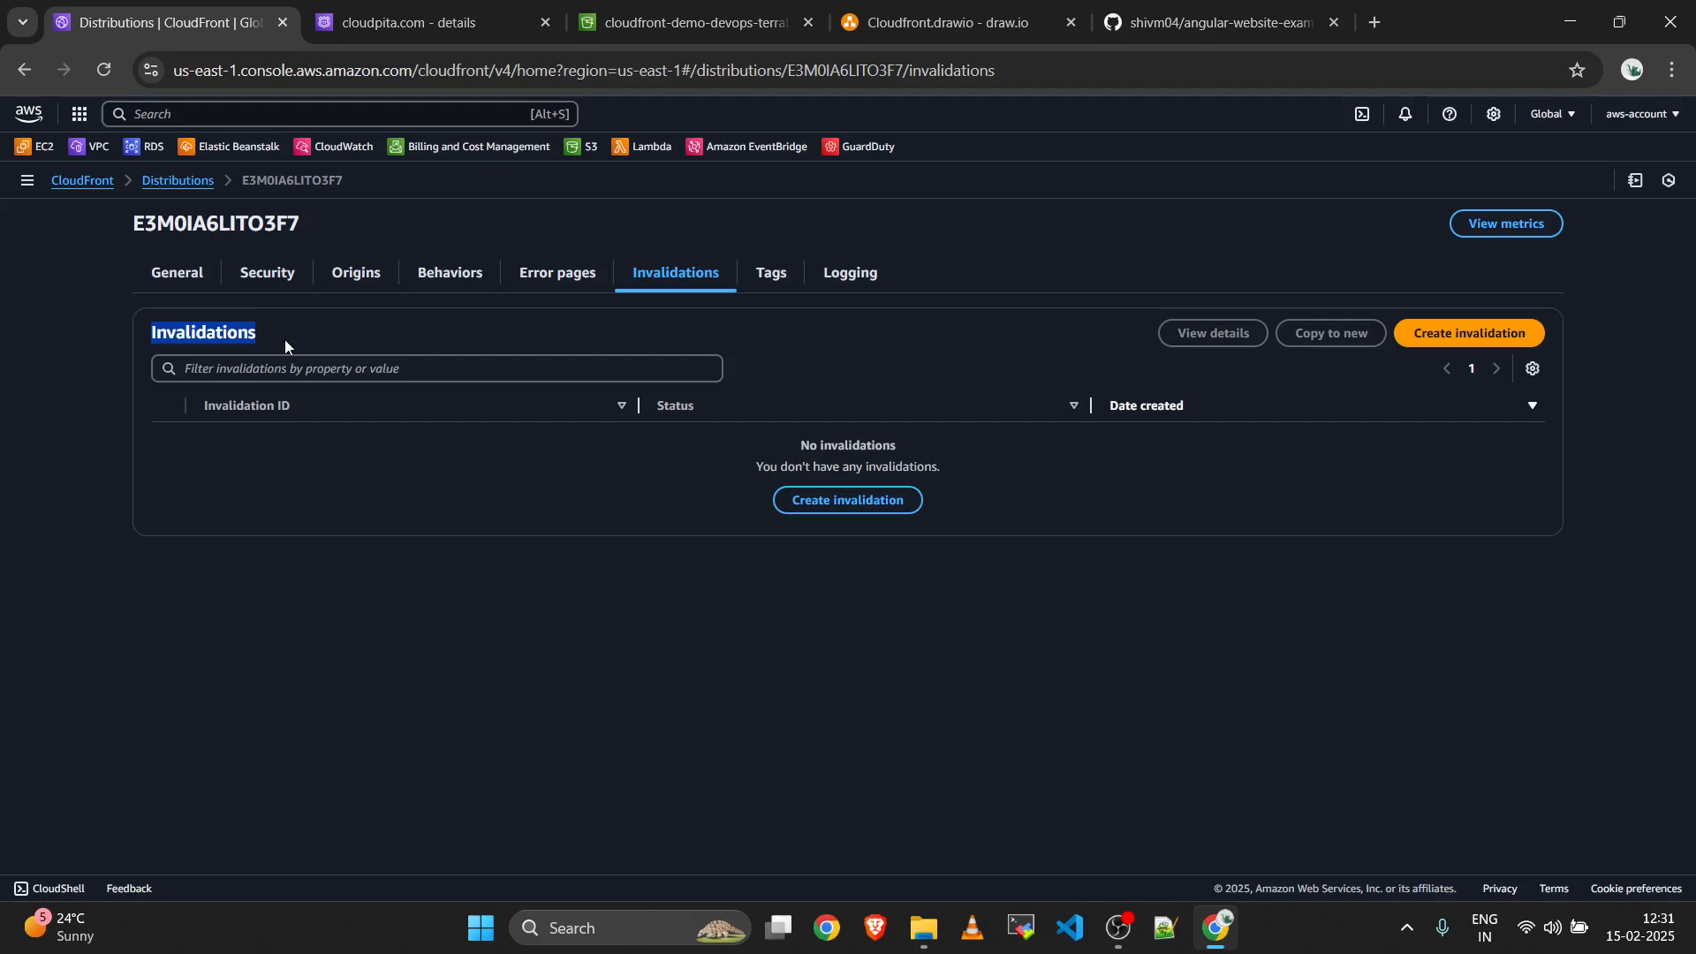
pyautogui.click(283, 345)
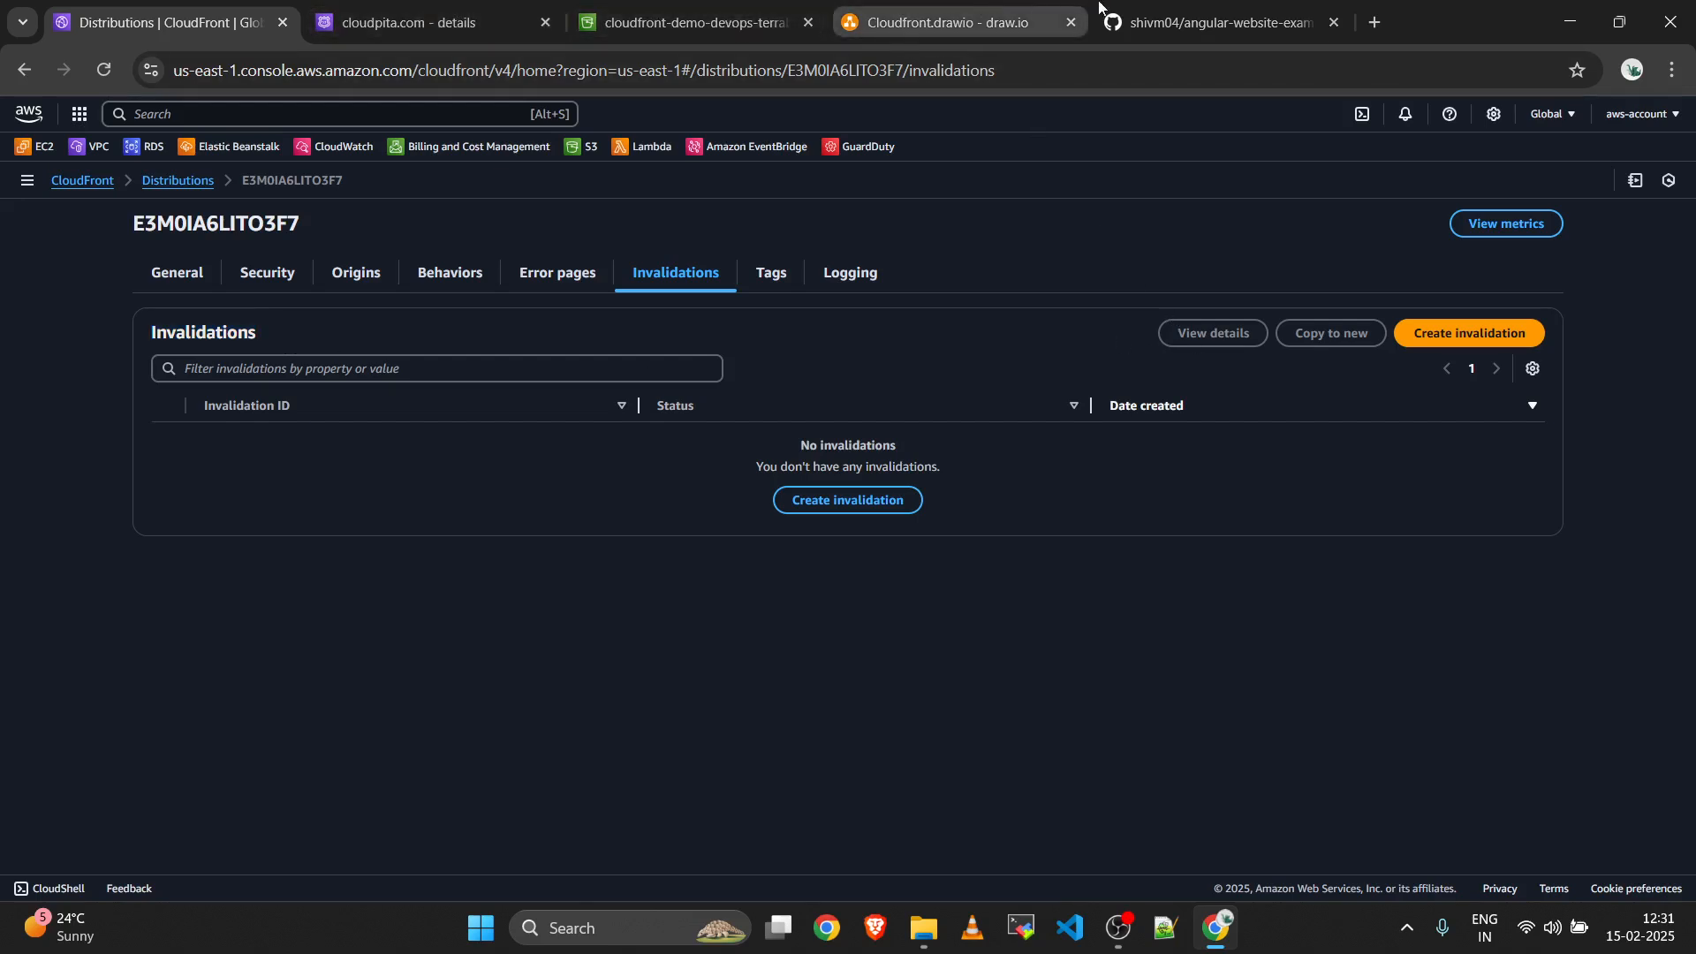
# Switch to draw.io and examine the CloudFront diagram's Mumbai region servers, edge locations and user groups.
pyautogui.click(947, 21)
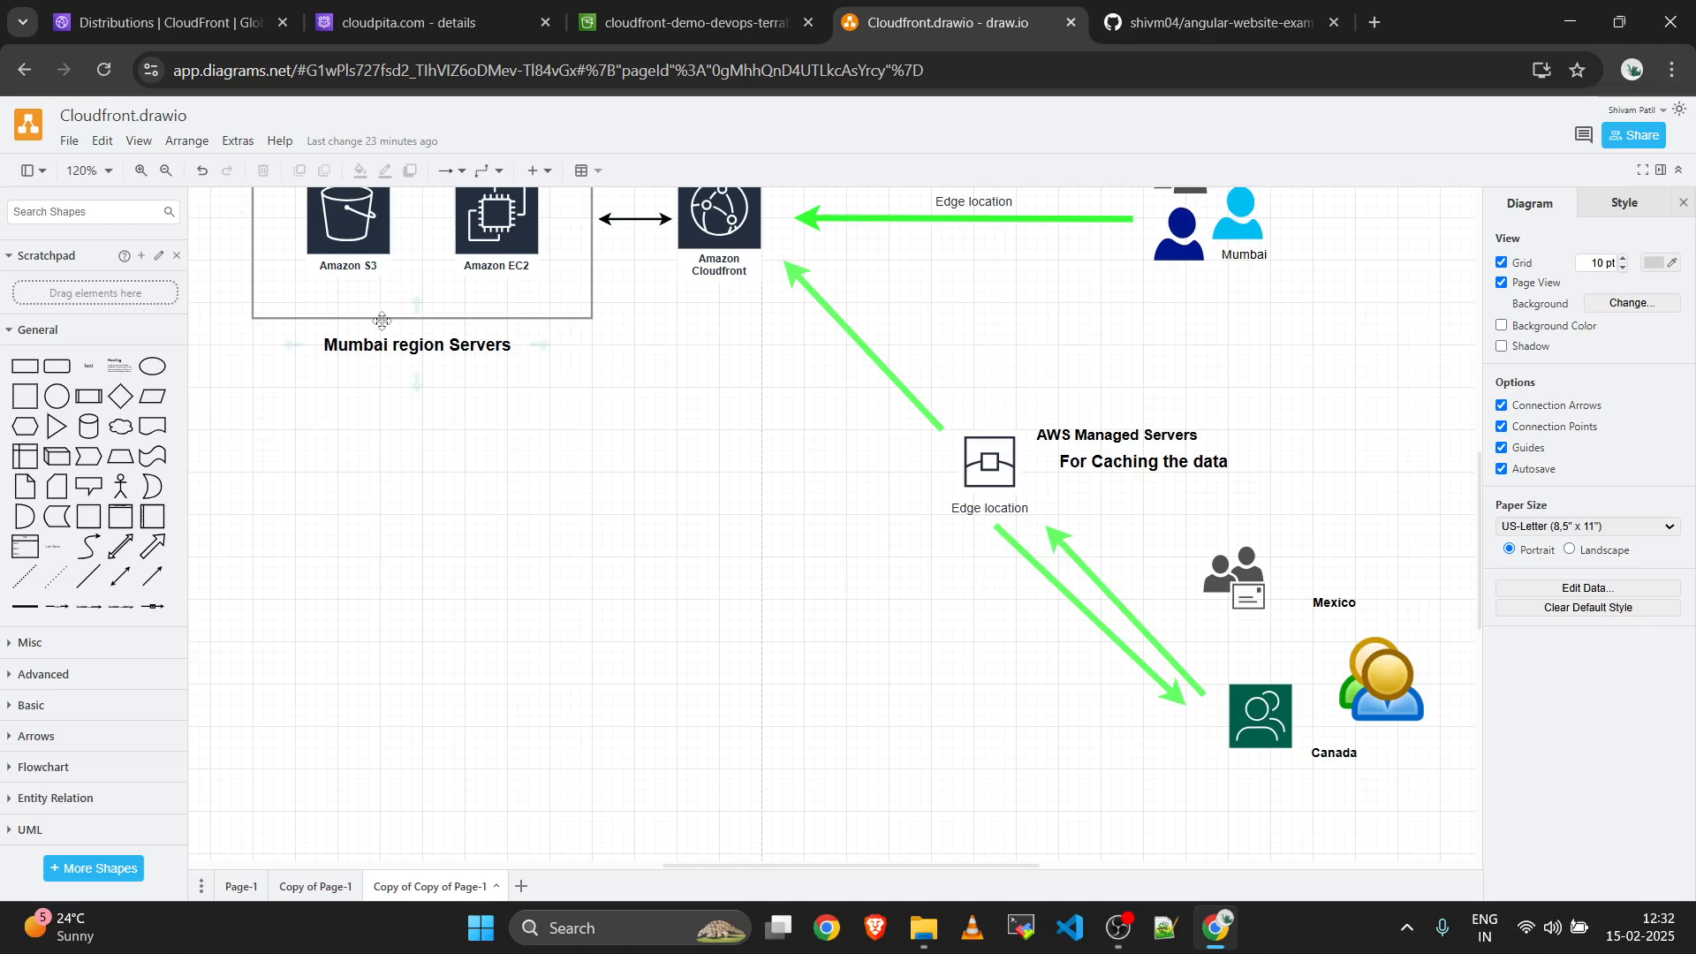
pyautogui.scroll(3, 382, 388)
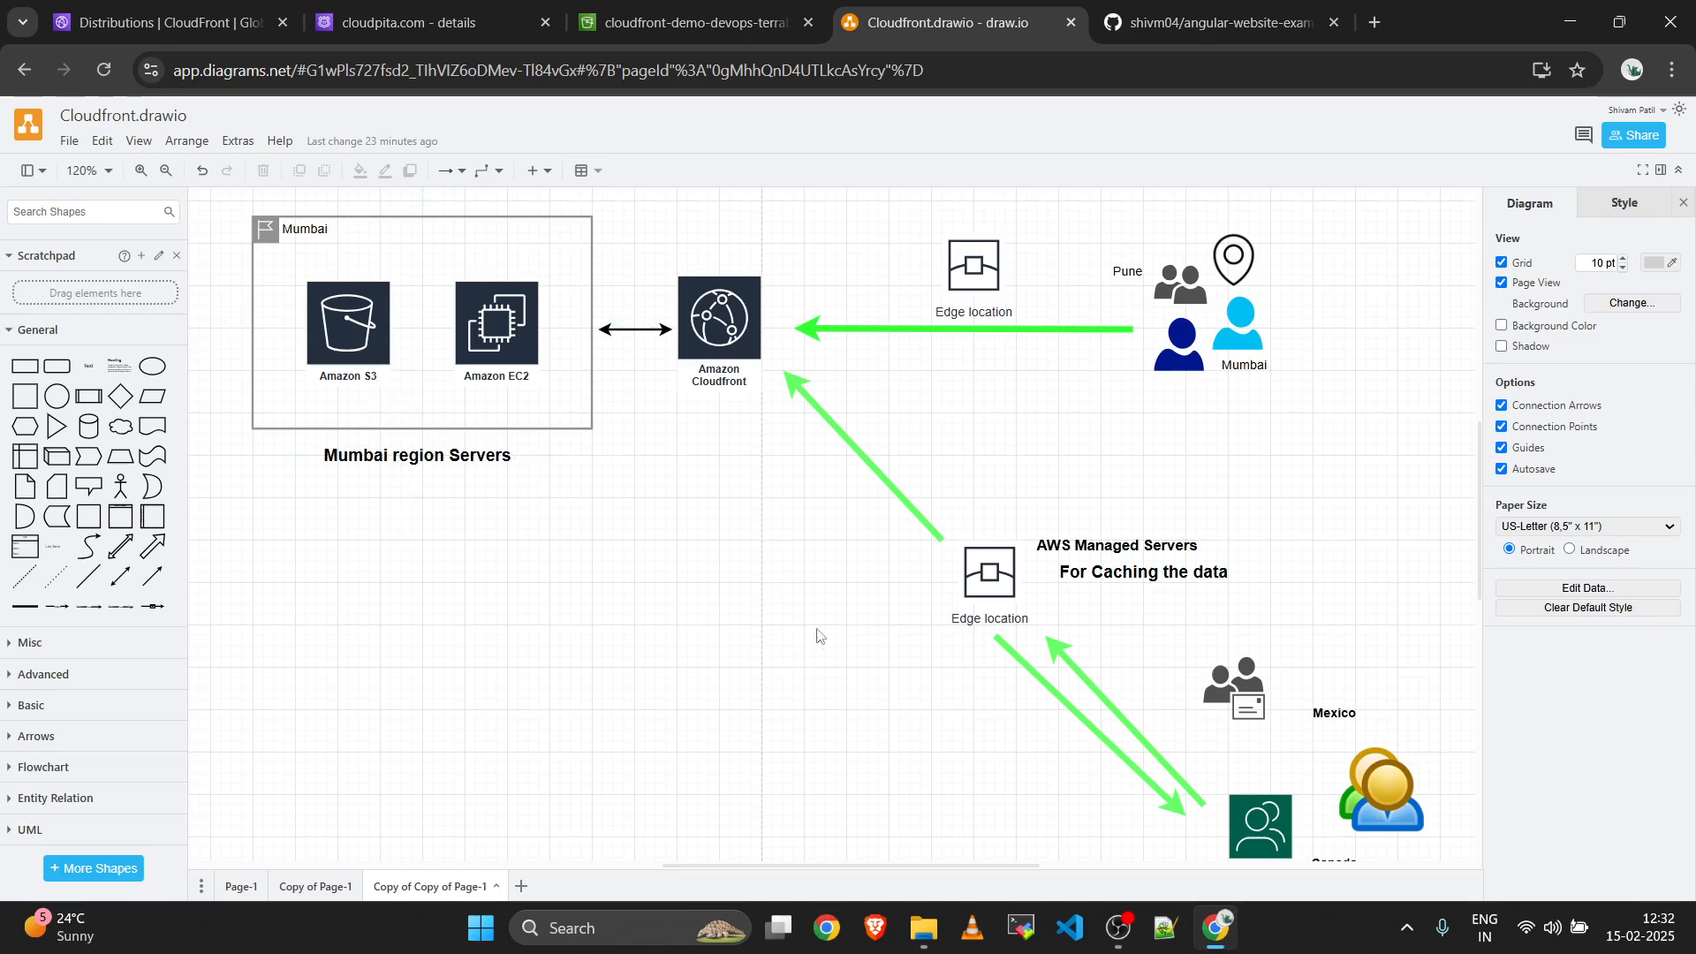
pyautogui.scroll(-3, 863, 669)
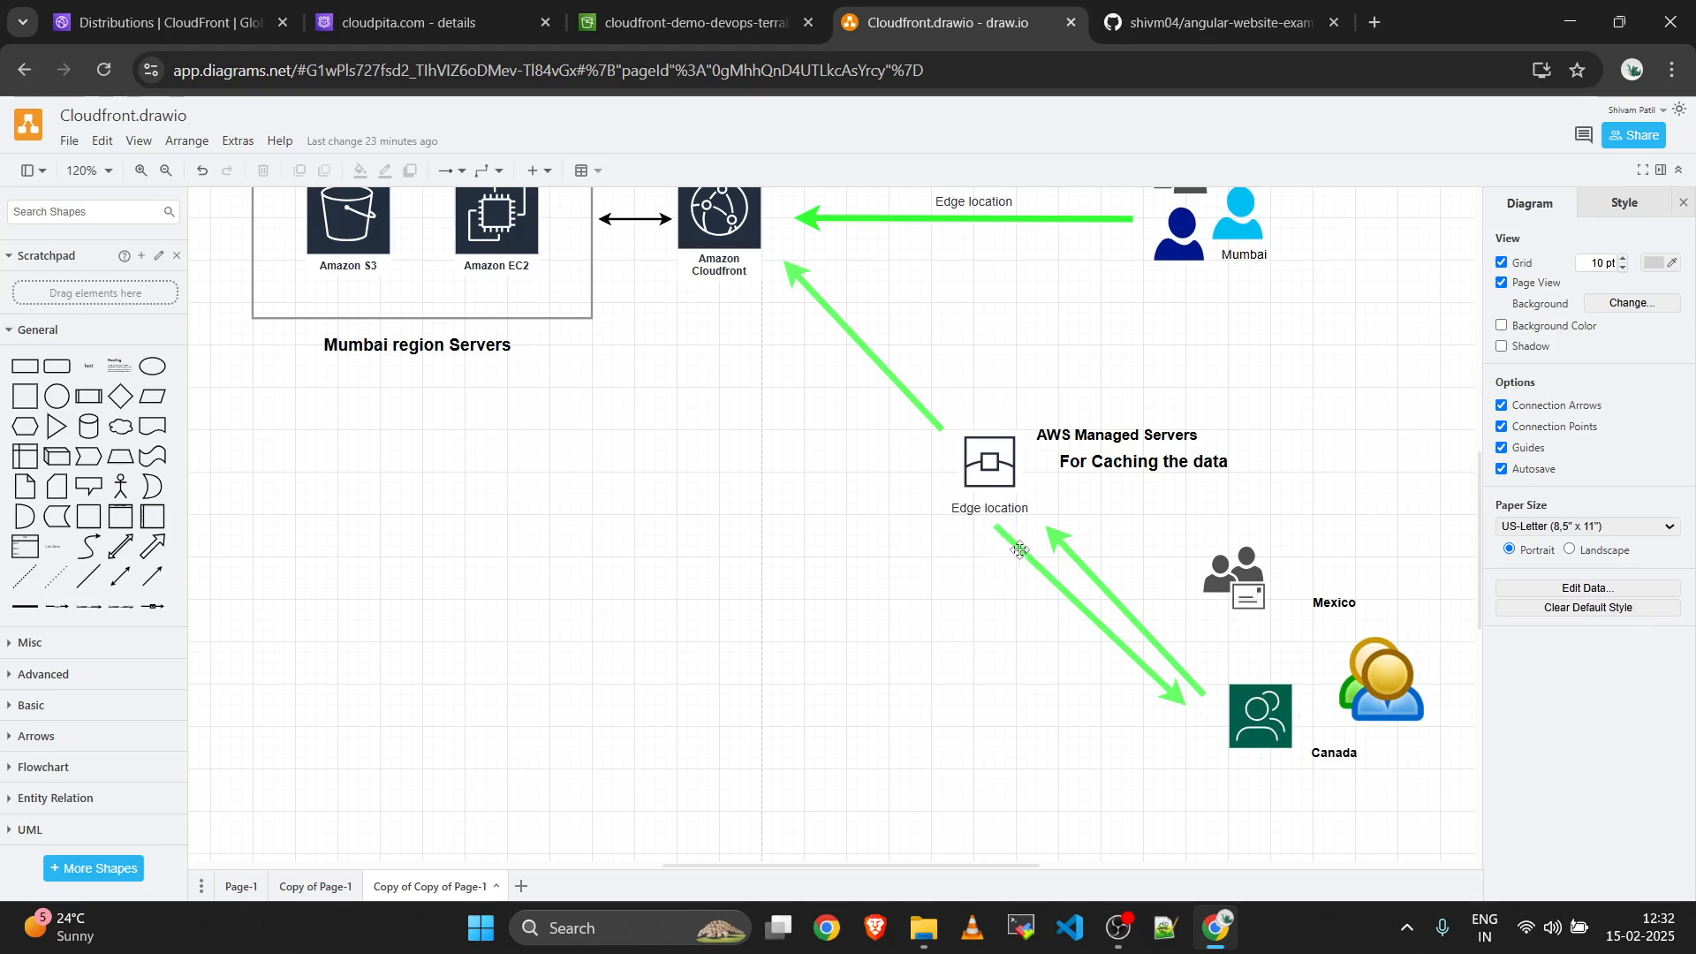
pyautogui.scroll(2, 449, 420)
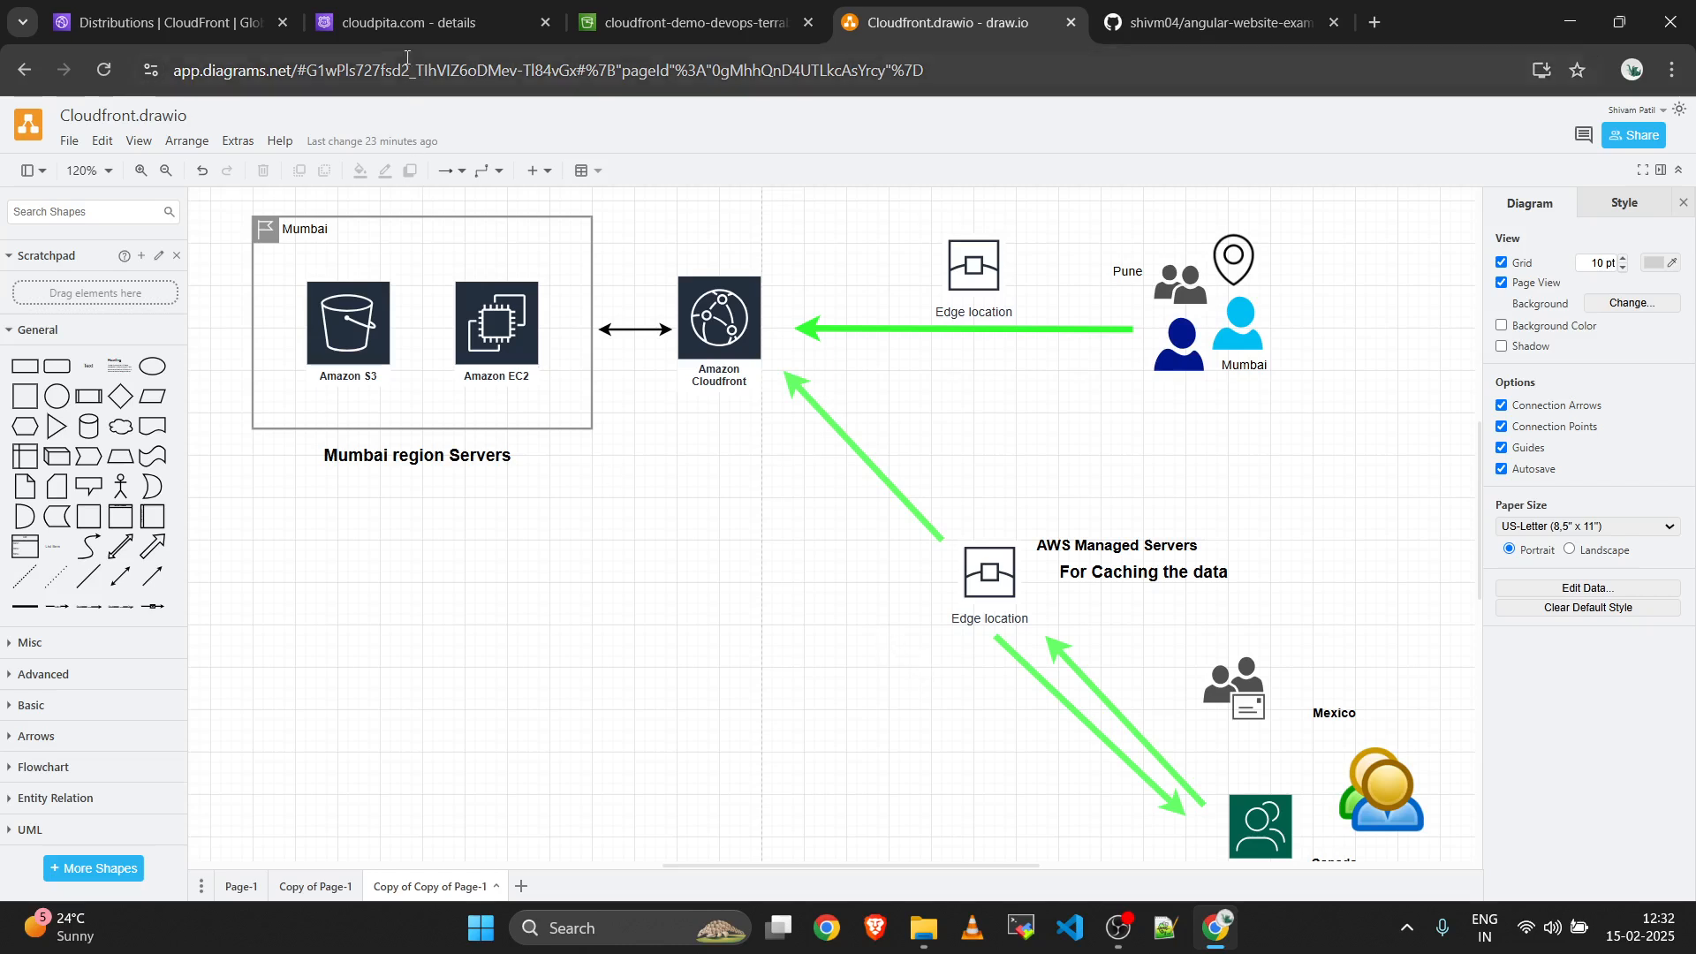
# Return to the CloudFront distribution and create an invalidation for the object path /*.
pyautogui.click(401, 29)
pyautogui.click(204, 24)
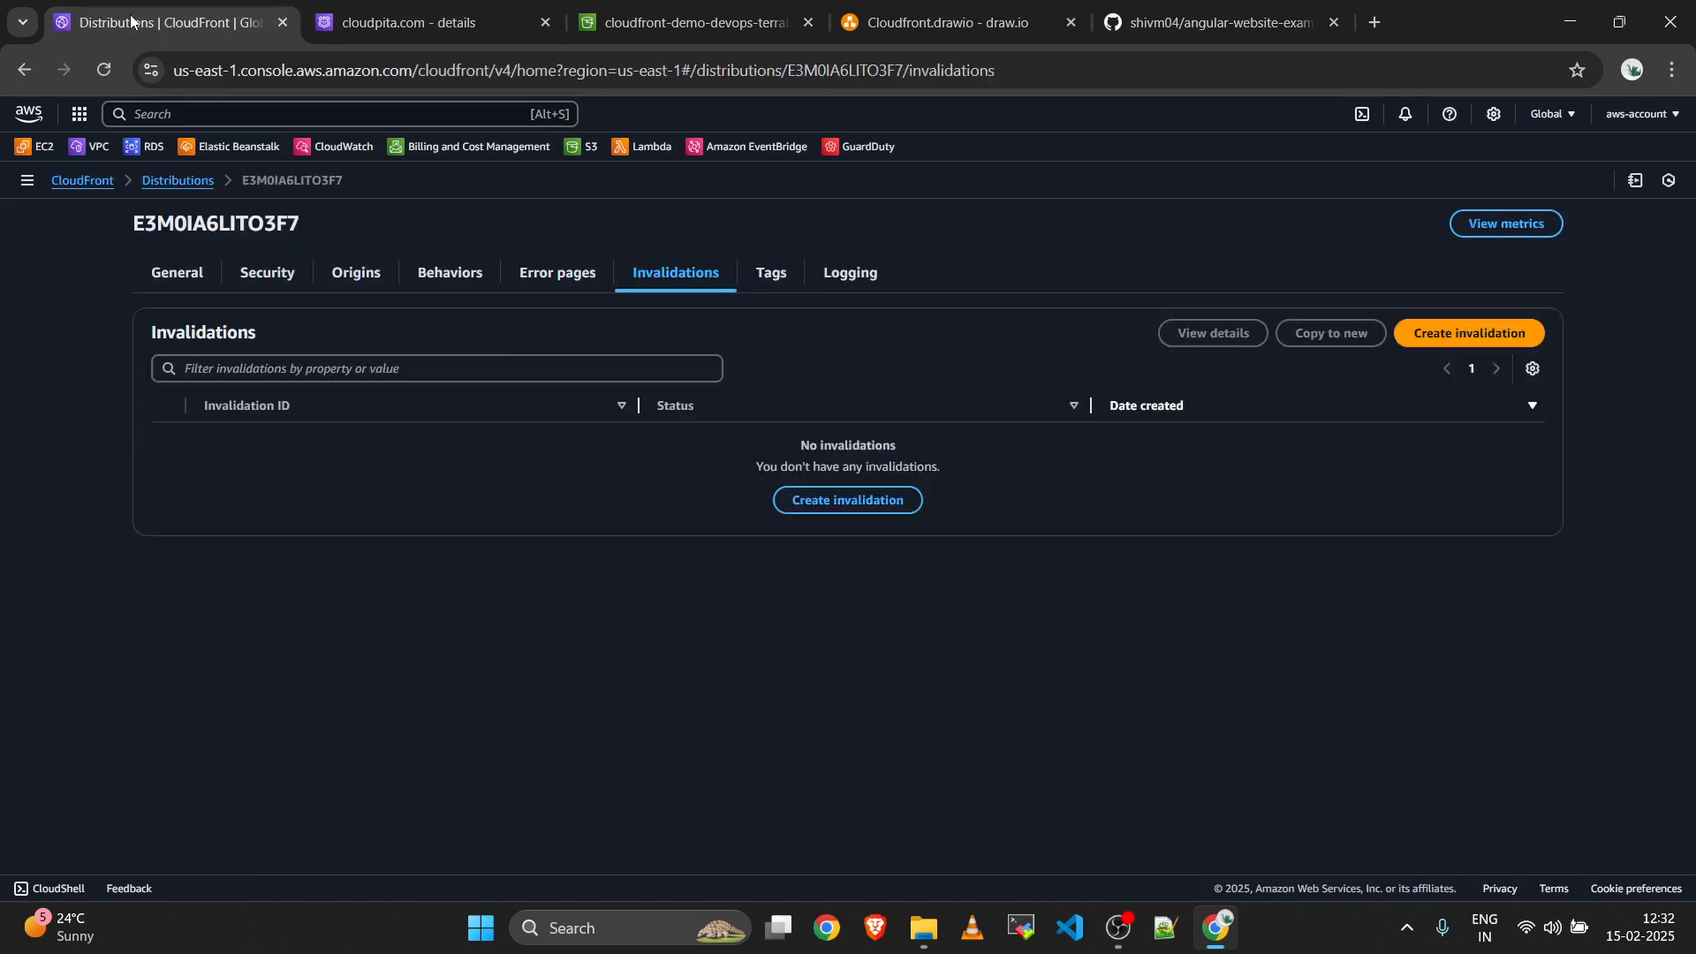
pyautogui.click(839, 519)
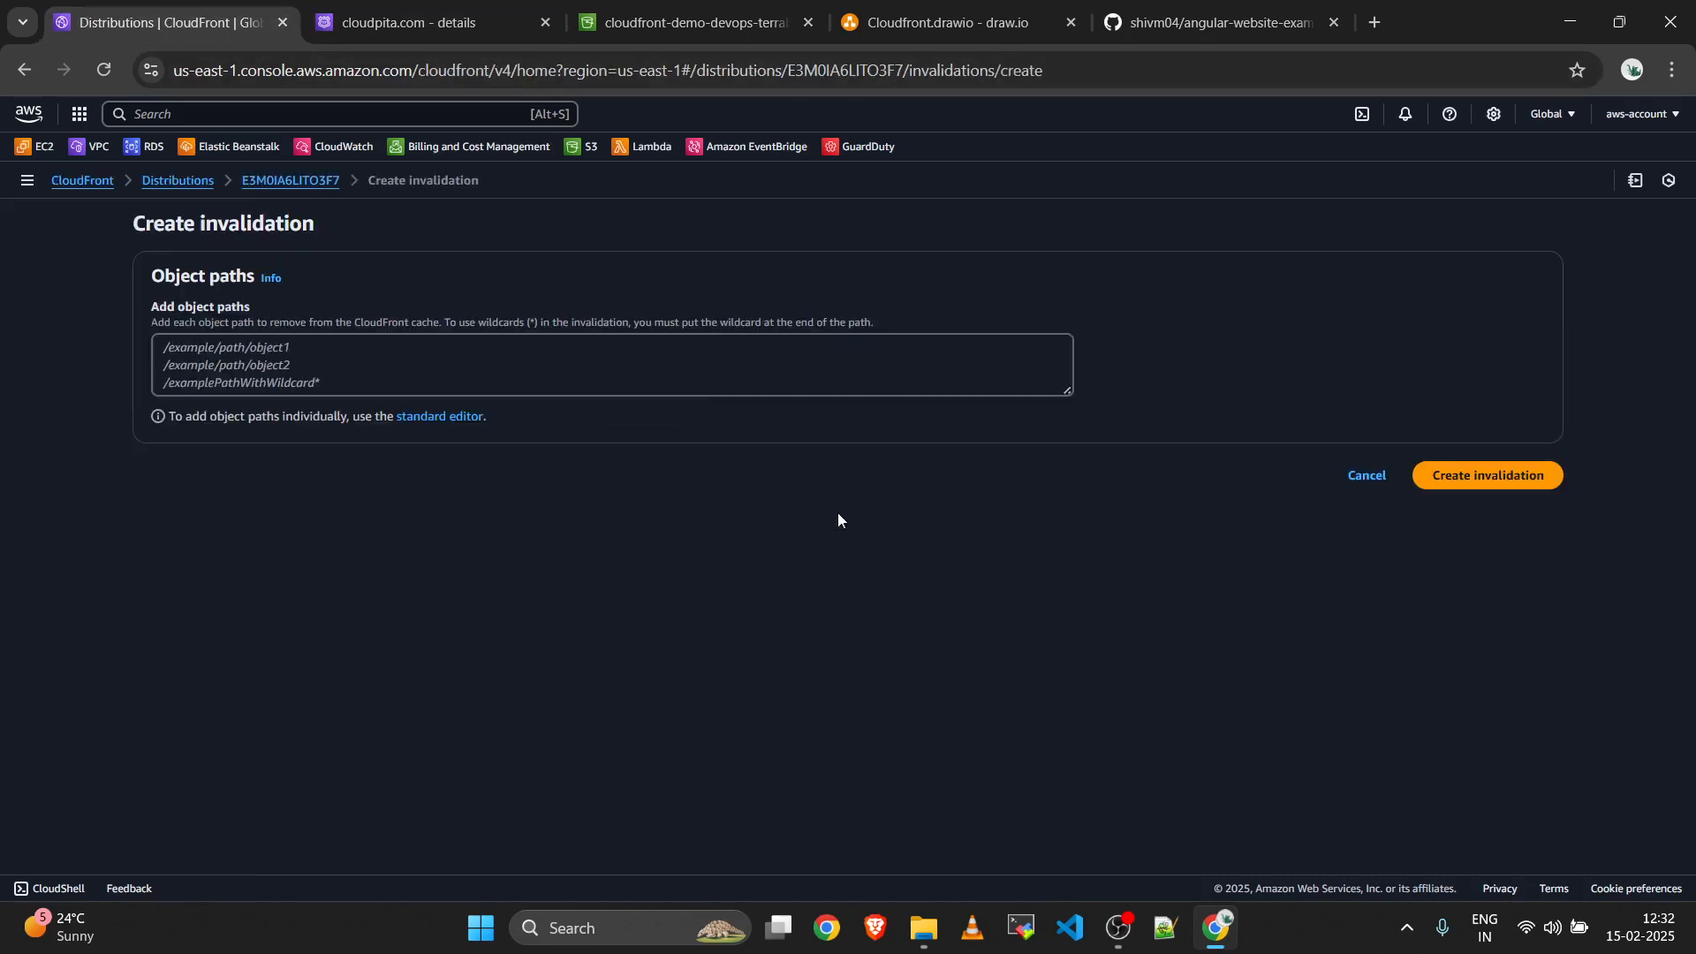
pyautogui.click(485, 357)
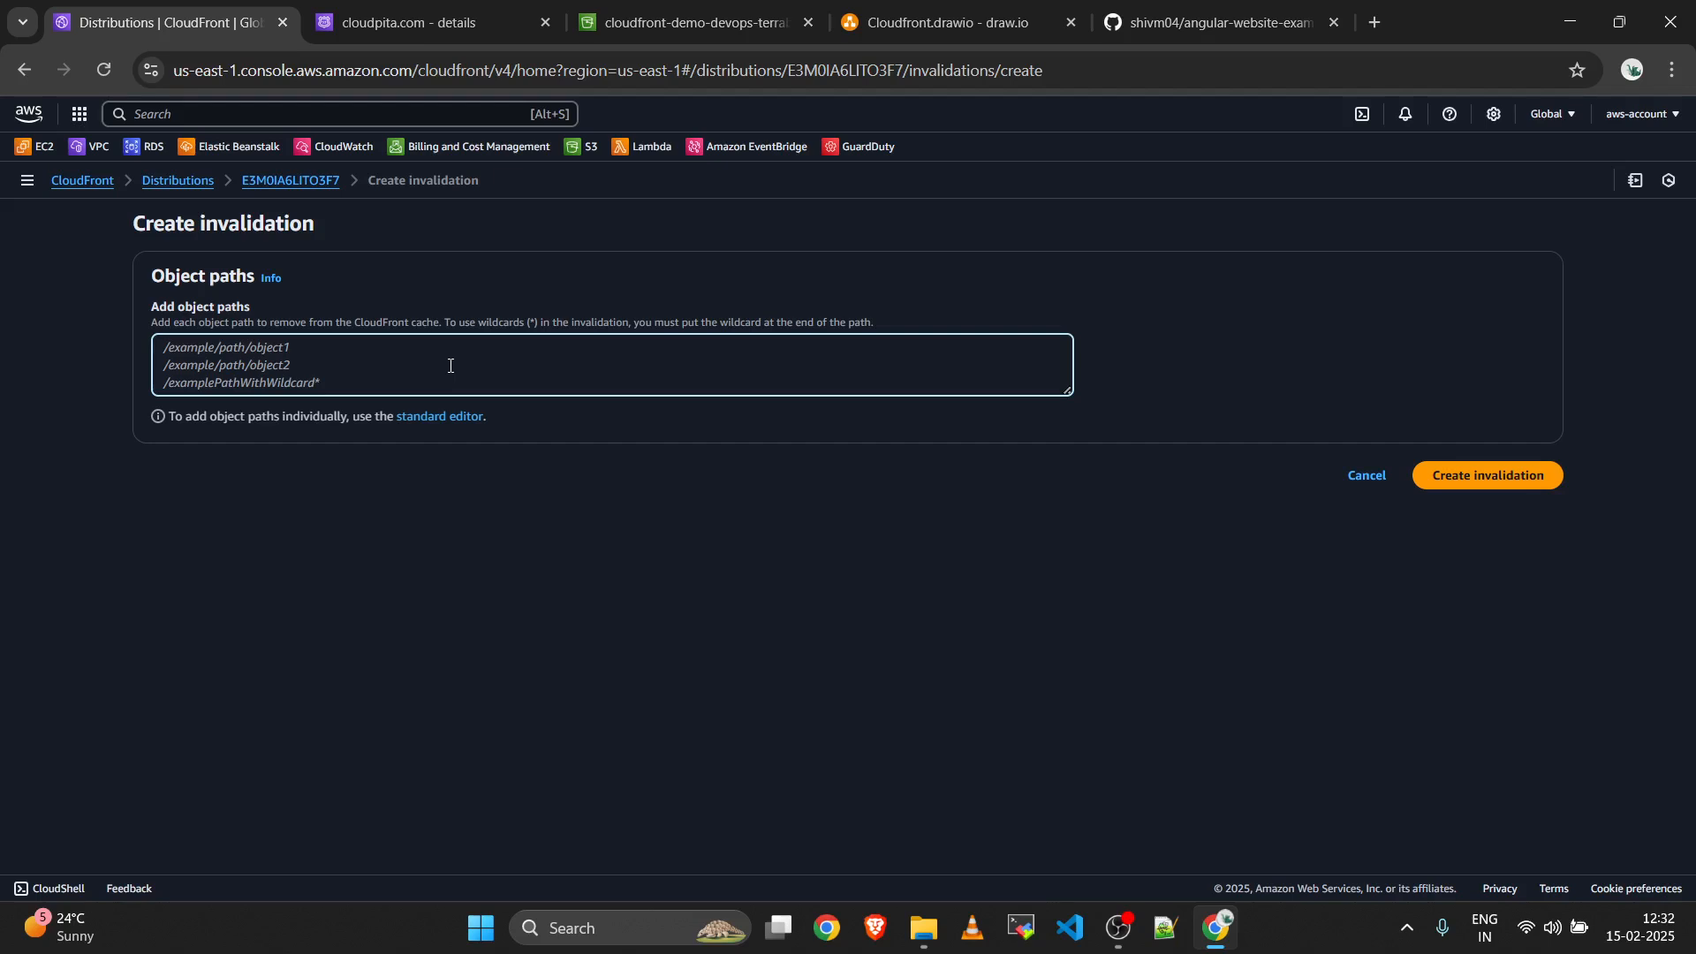
pyautogui.write('/*')
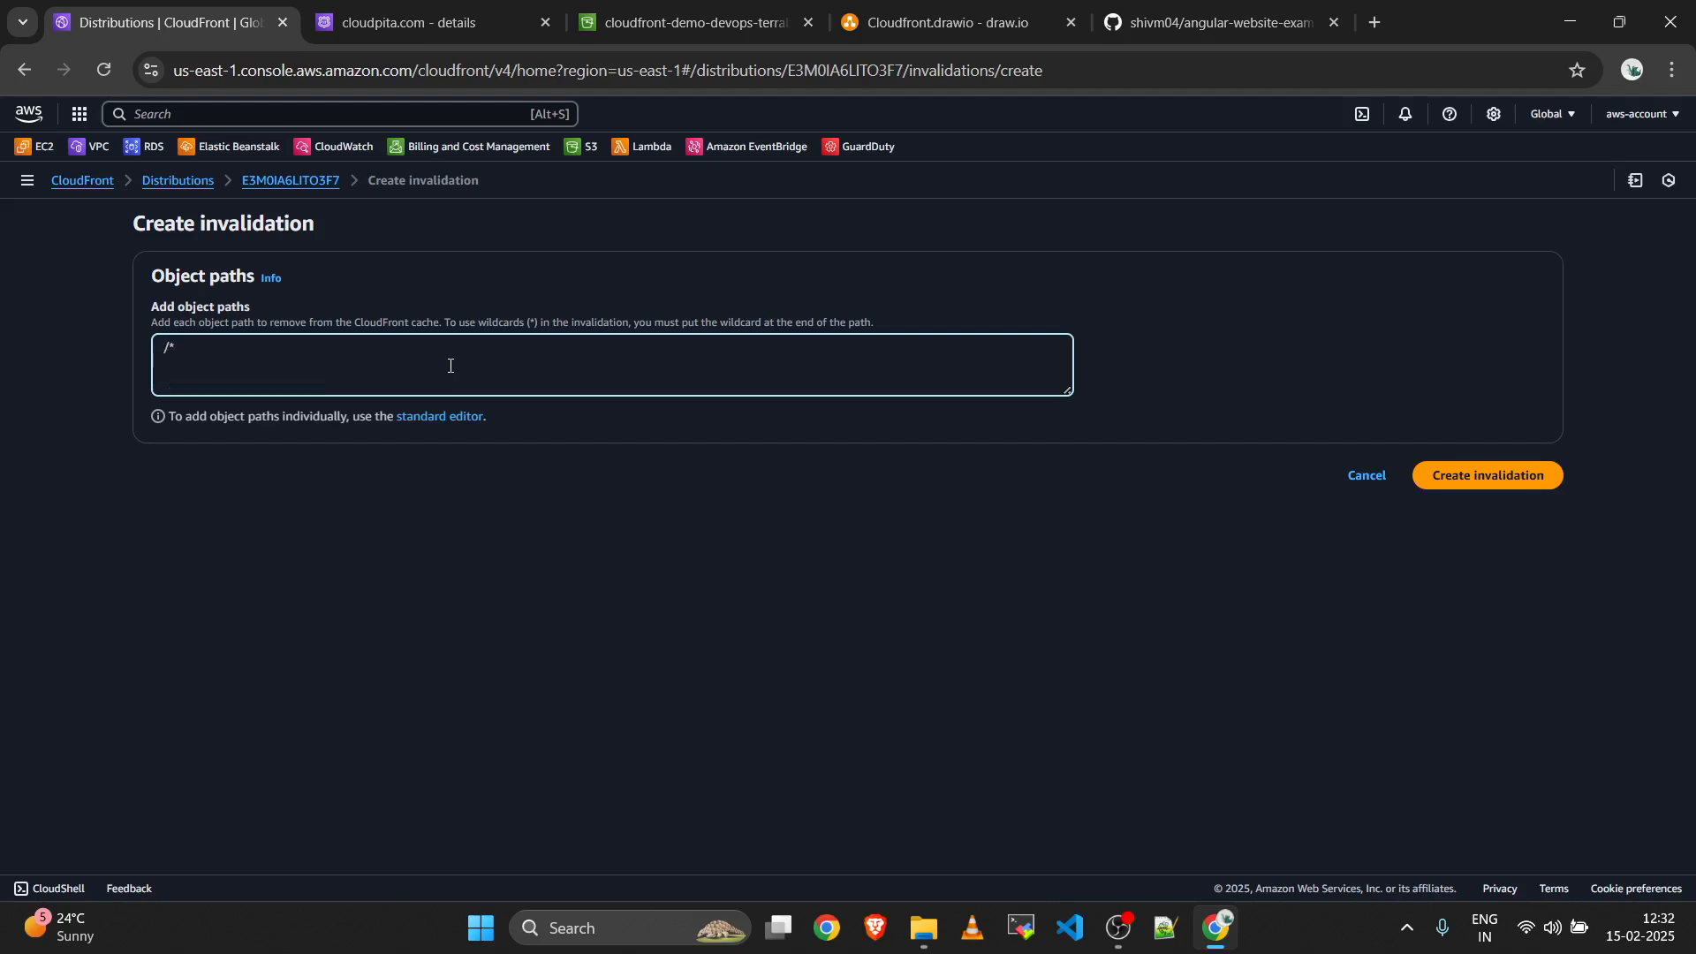
pyautogui.click(1492, 477)
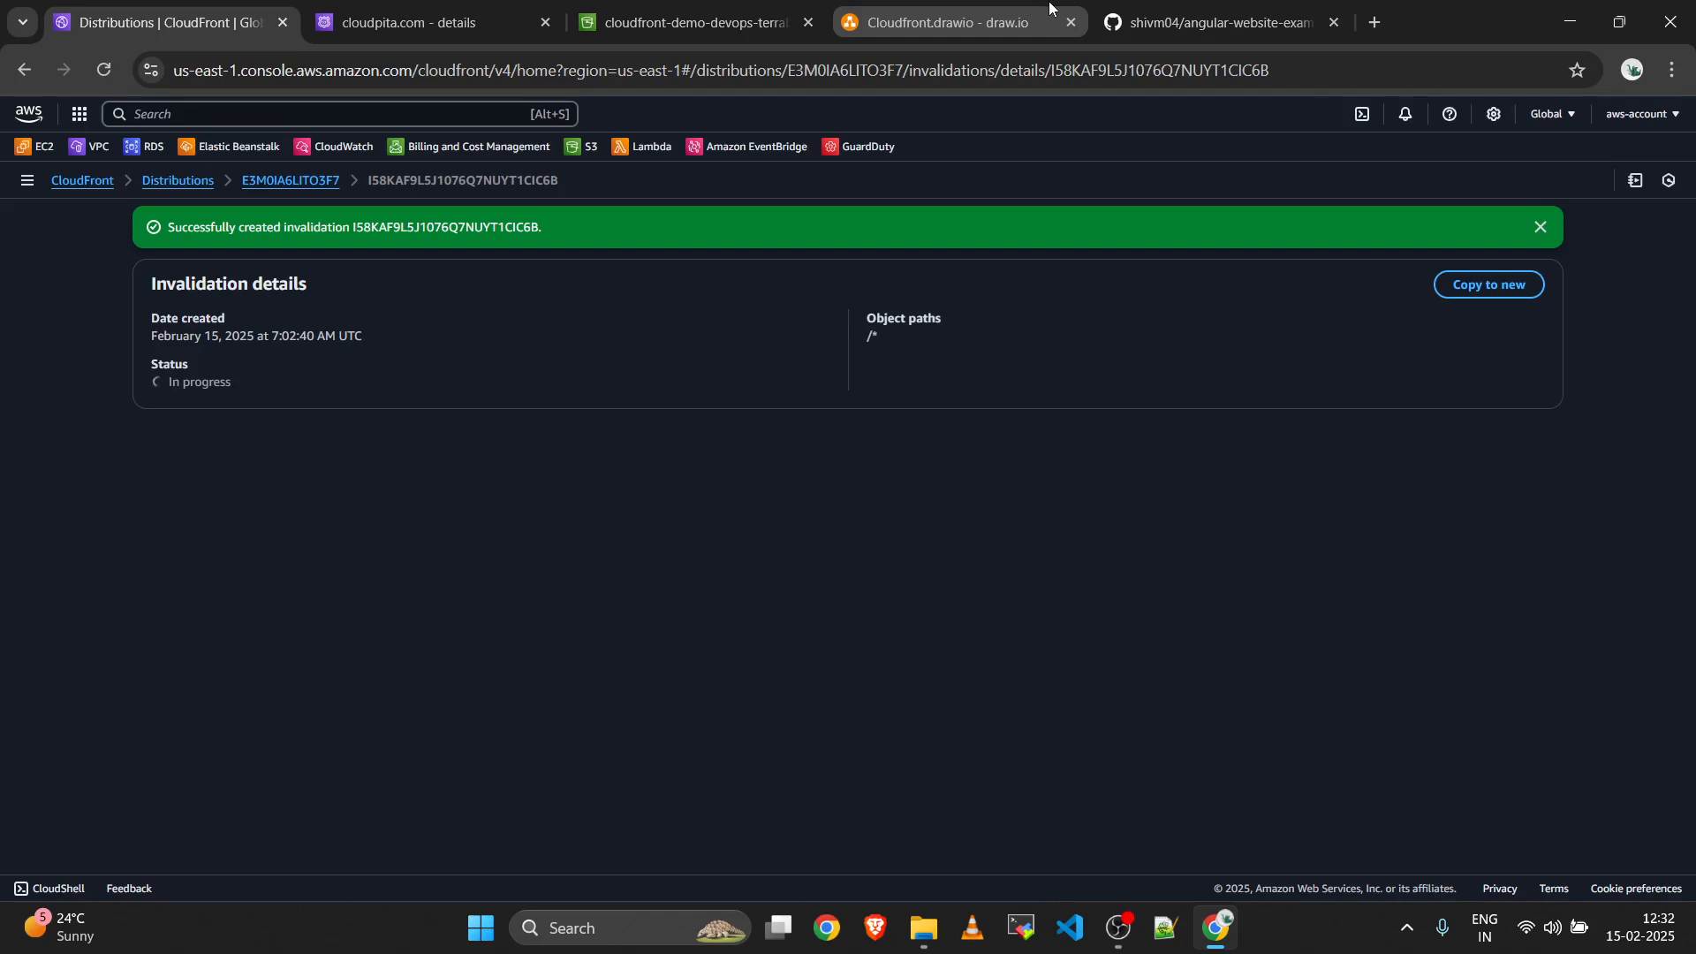
# Revisit the caching diagram in draw.io and open the new invalidation's details from the distribution's invalidation list, highlighting its object path.
pyautogui.click(961, 22)
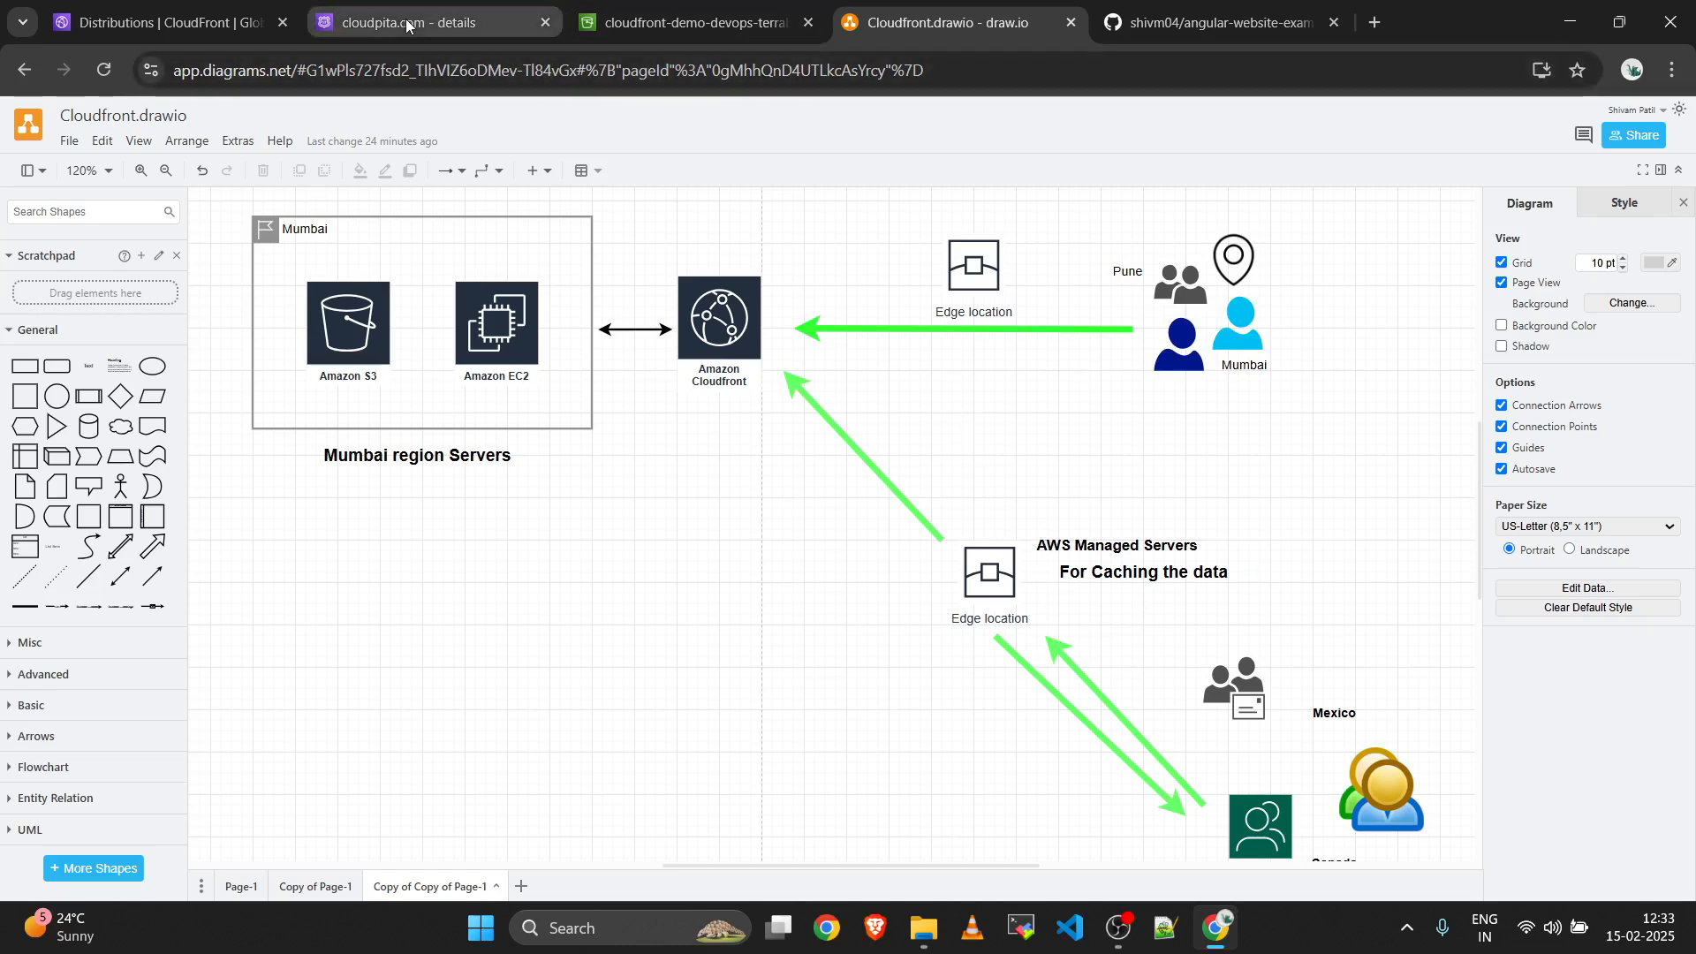
pyautogui.click(189, 18)
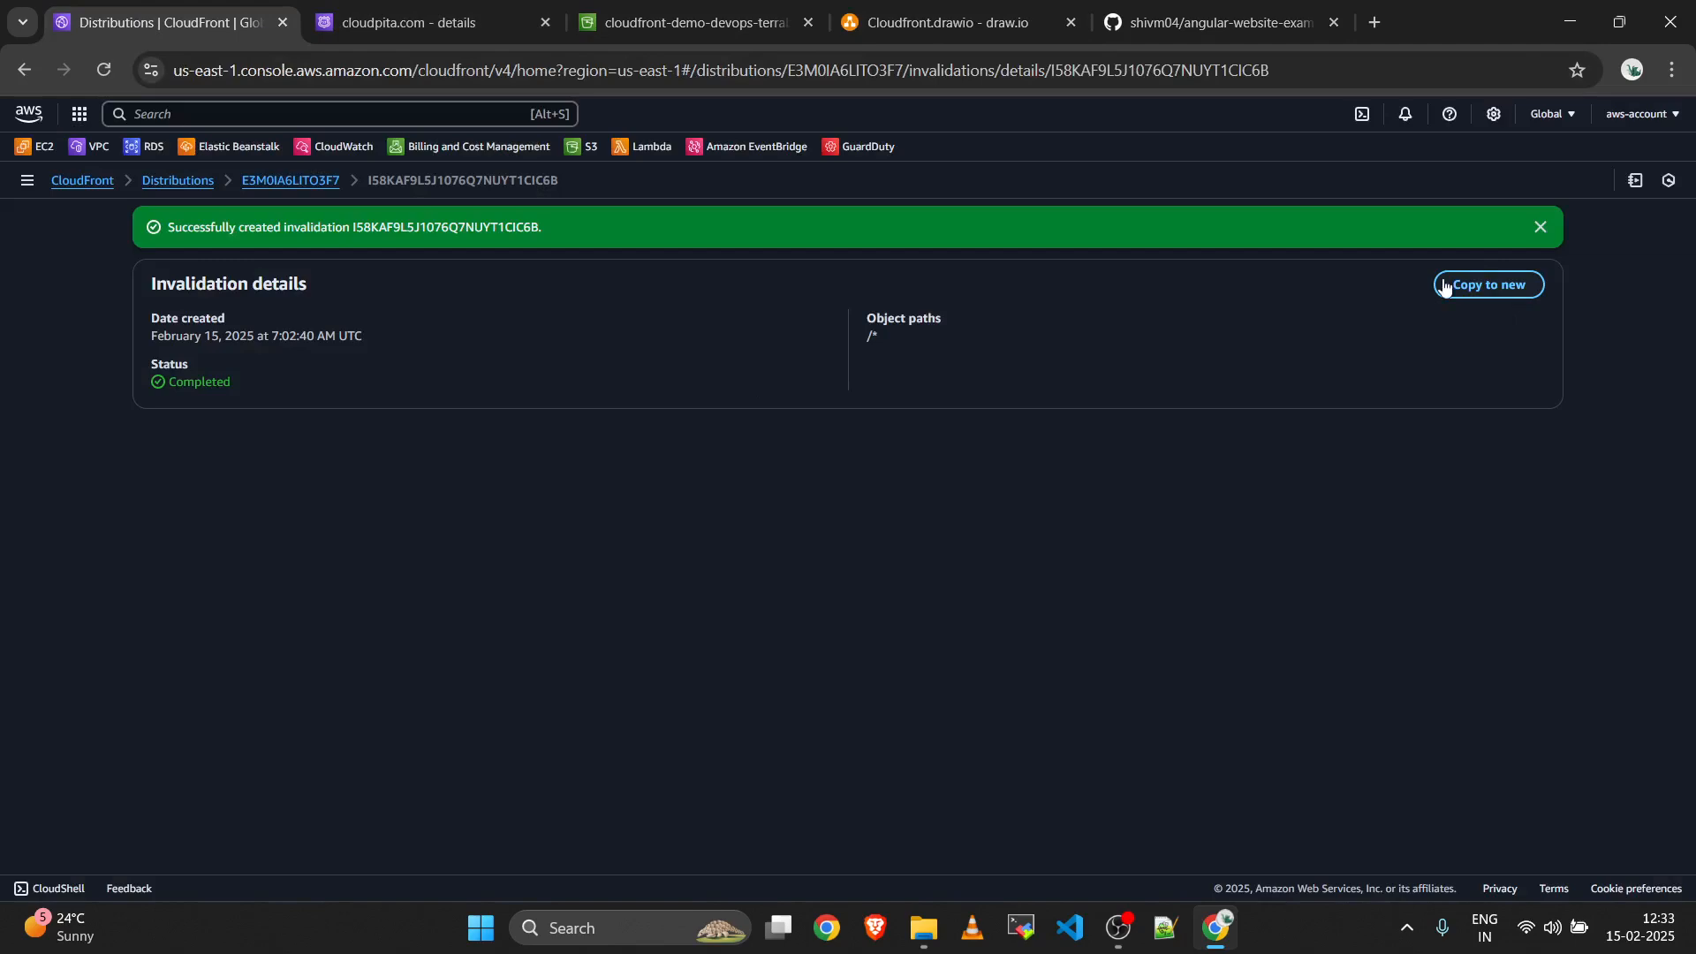
pyautogui.click(311, 181)
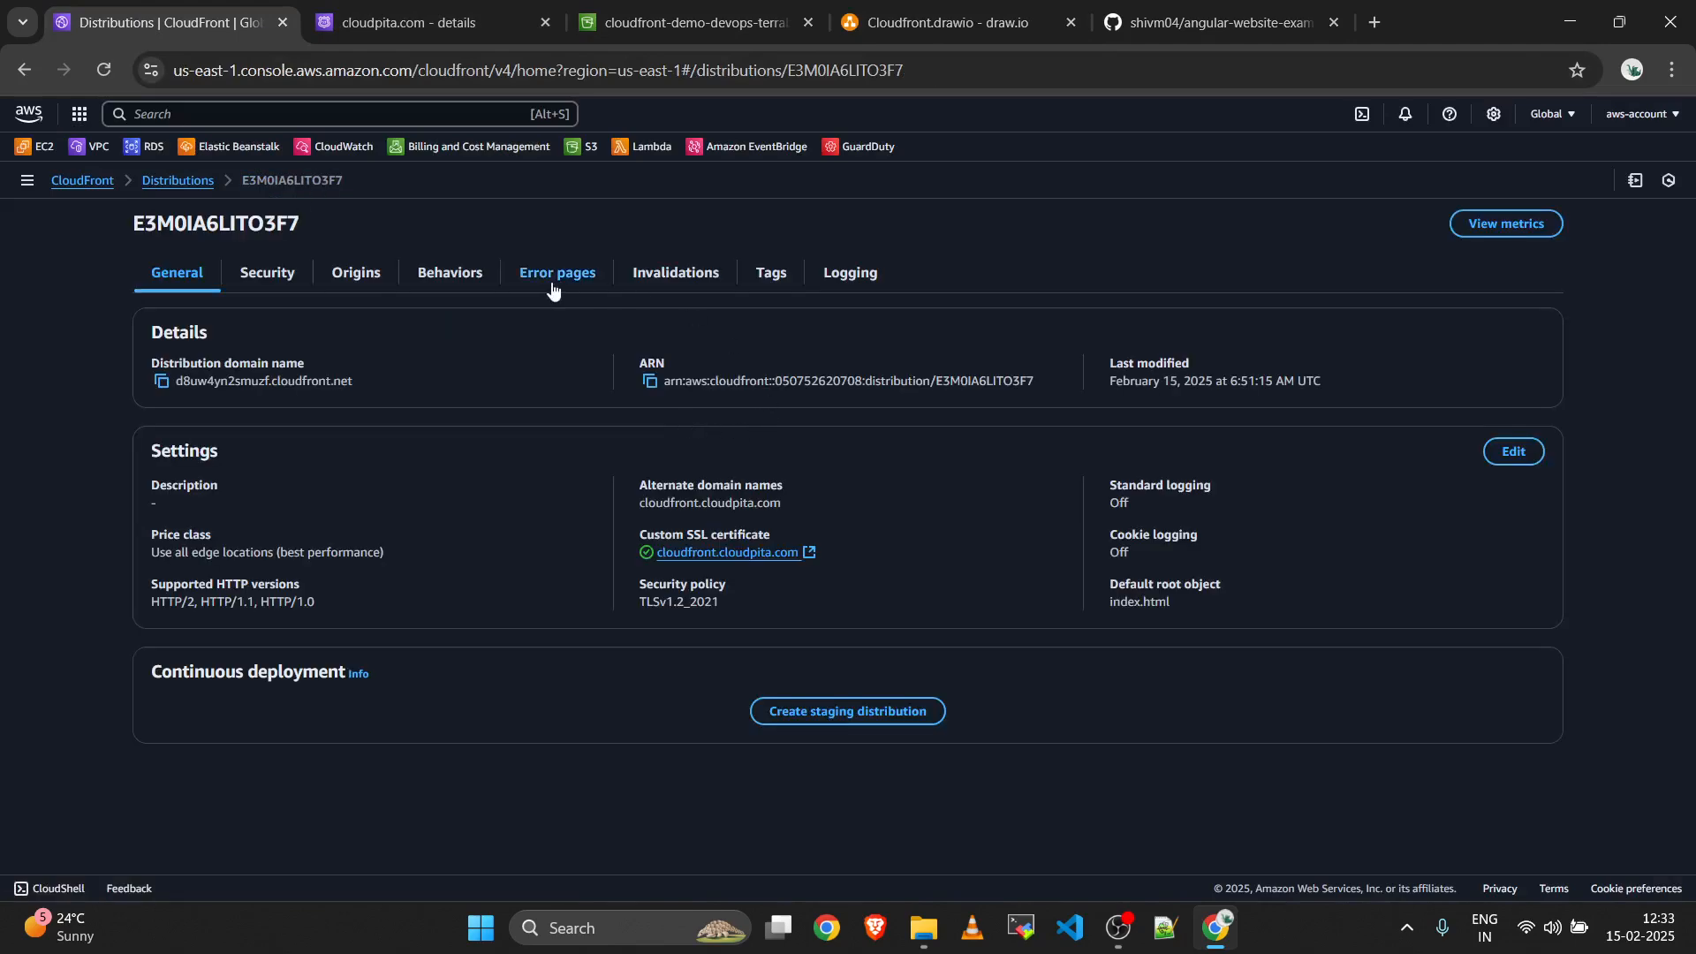
pyautogui.click(652, 275)
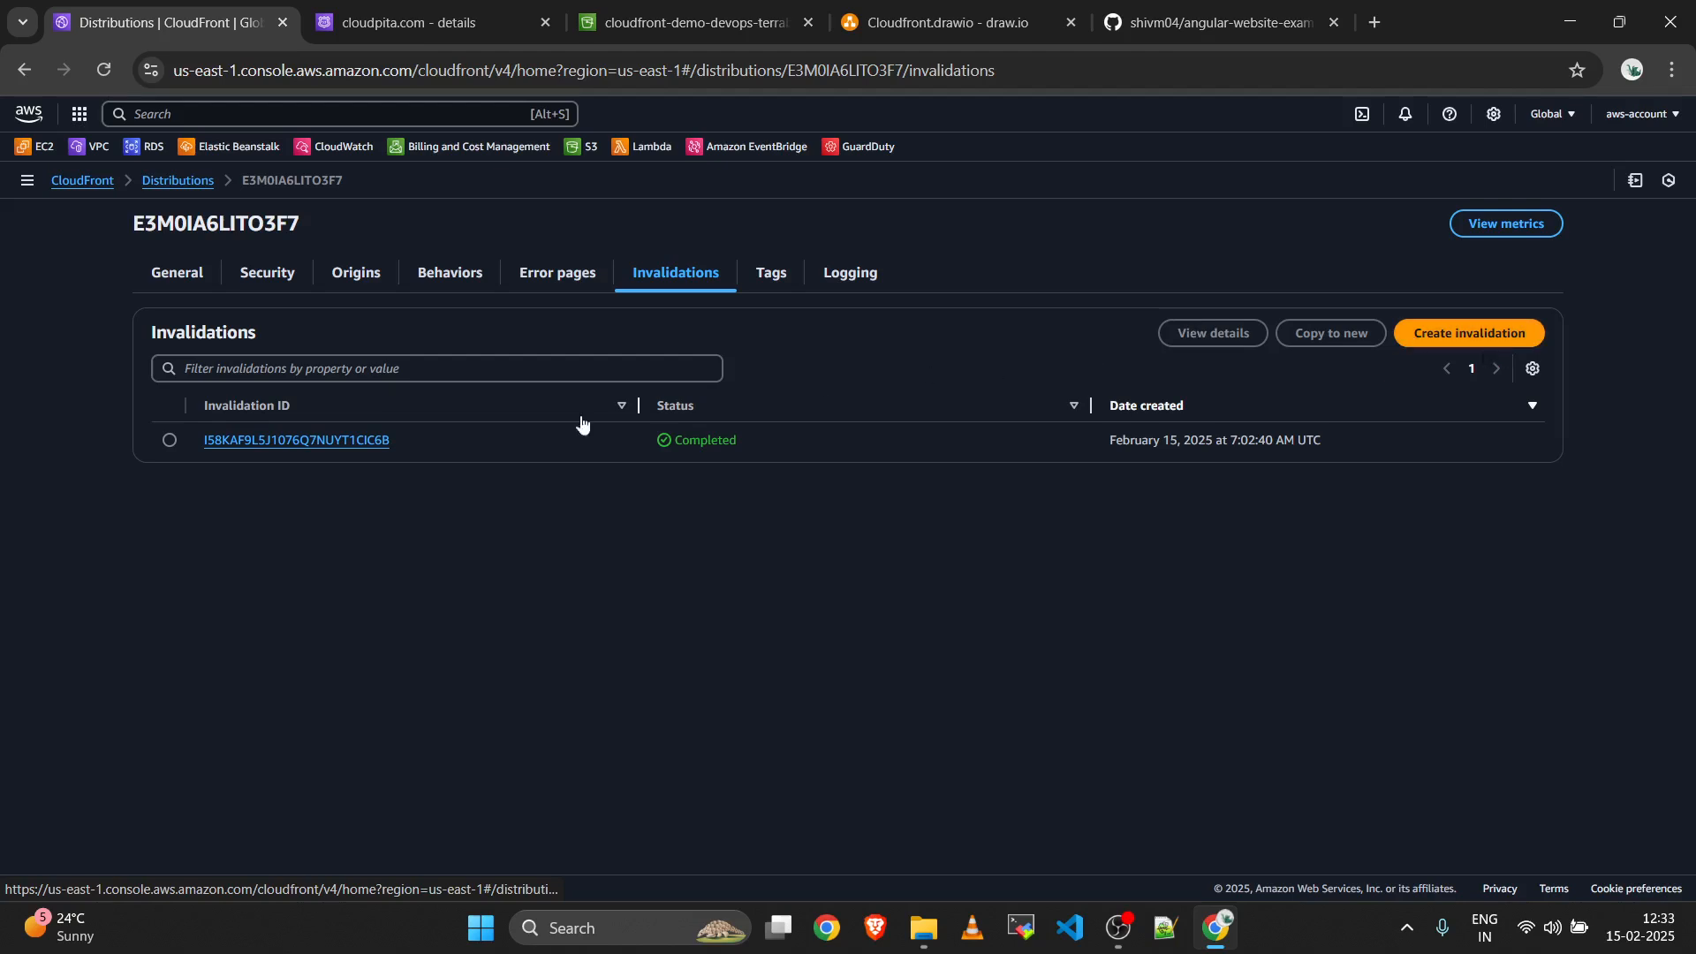
pyautogui.click(304, 441)
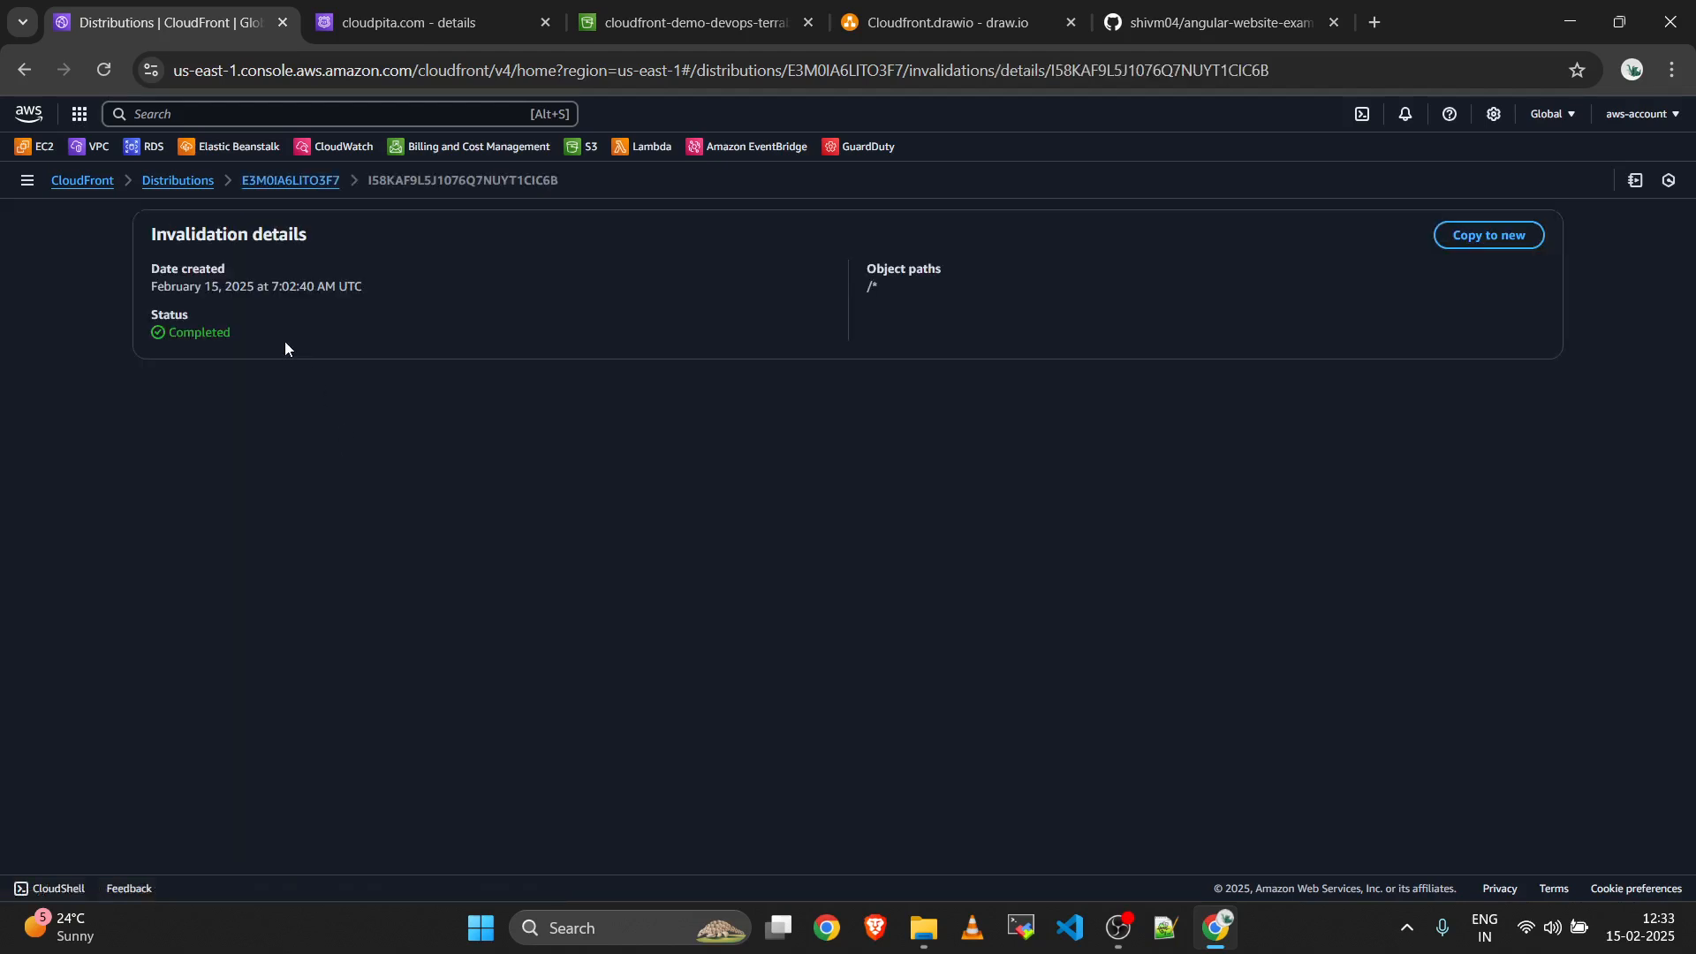
pyautogui.moveTo(899, 289)
pyautogui.mouseDown()
pyautogui.moveTo(840, 284)
pyautogui.moveTo(879, 291)
pyautogui.mouseUp()
# Open a second invalidation form, and highlight src_app_home_home-page_home-page_component_ts.js in the cloudfront-demo-devops-terrabyte bucket's object list.
pyautogui.click(277, 187)
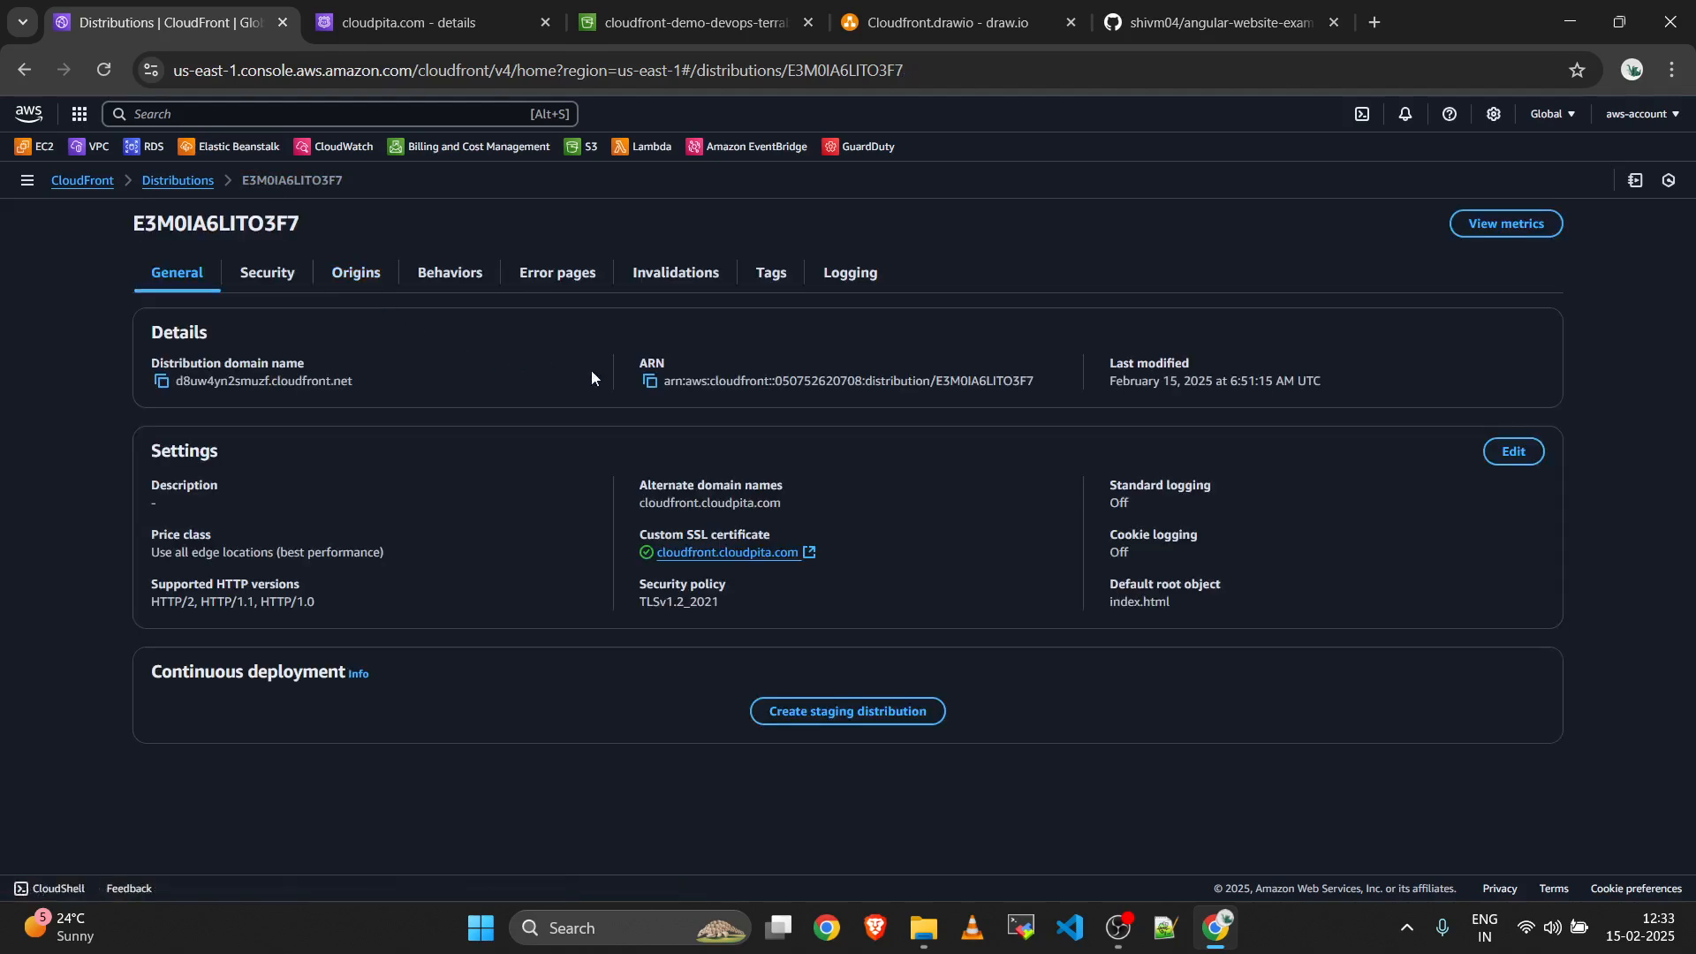
pyautogui.click(679, 274)
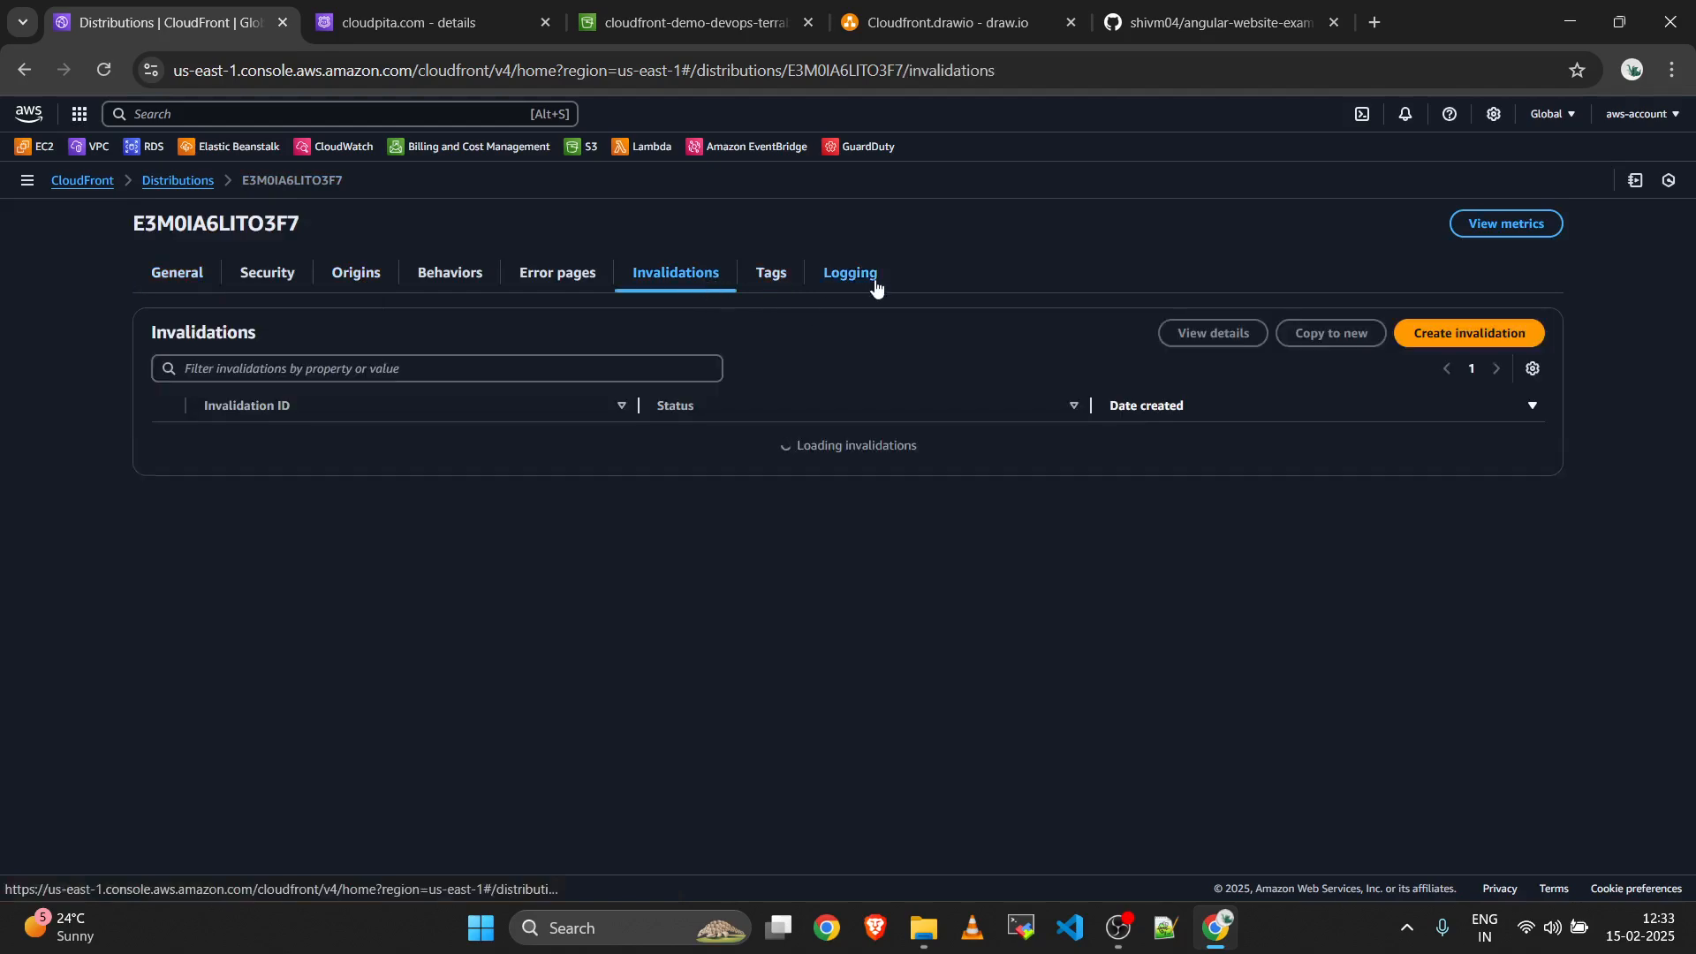
pyautogui.click(1465, 339)
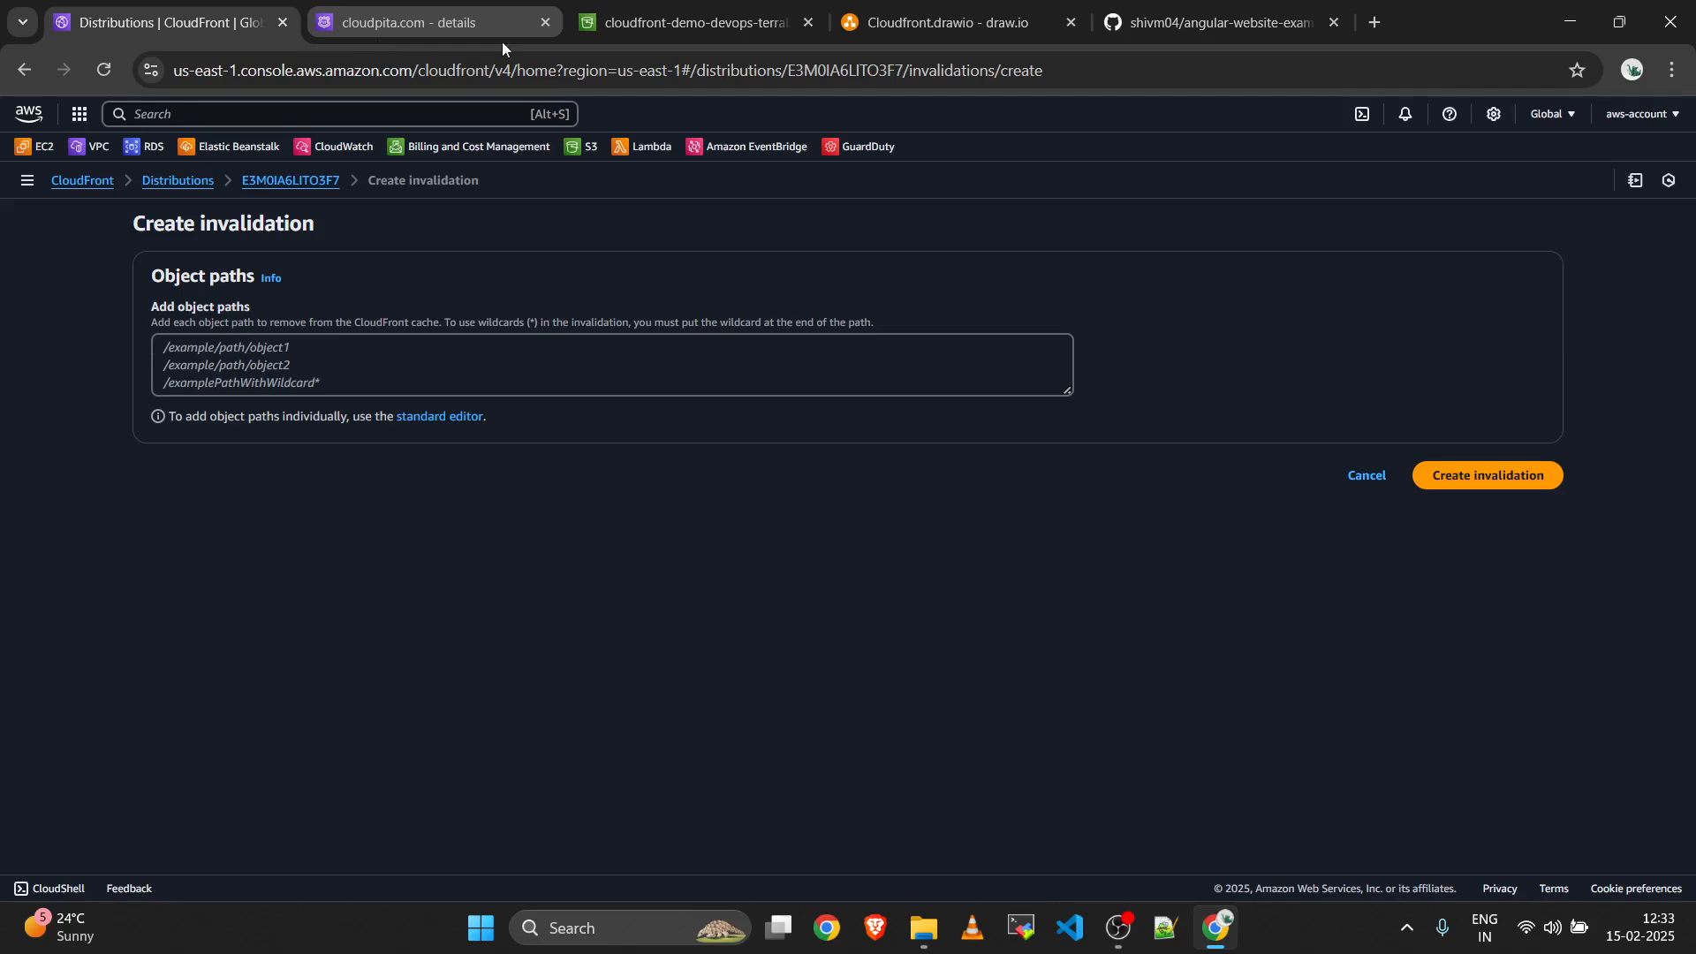
pyautogui.click(627, 29)
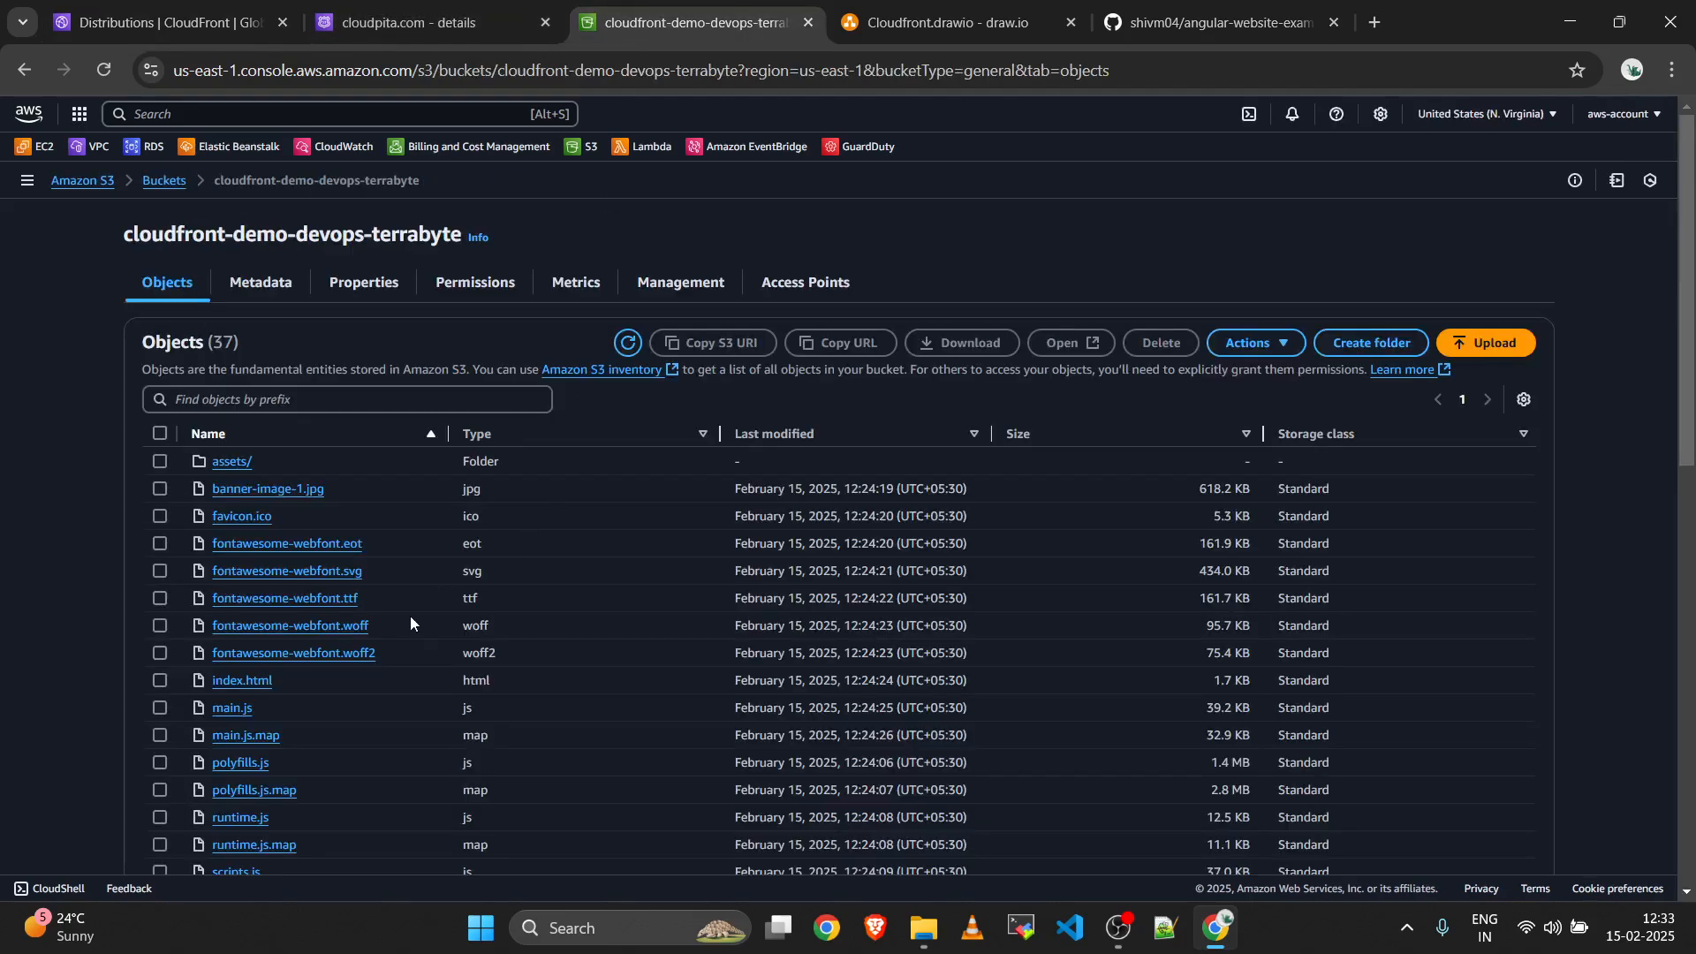
pyautogui.scroll(-6, 409, 617)
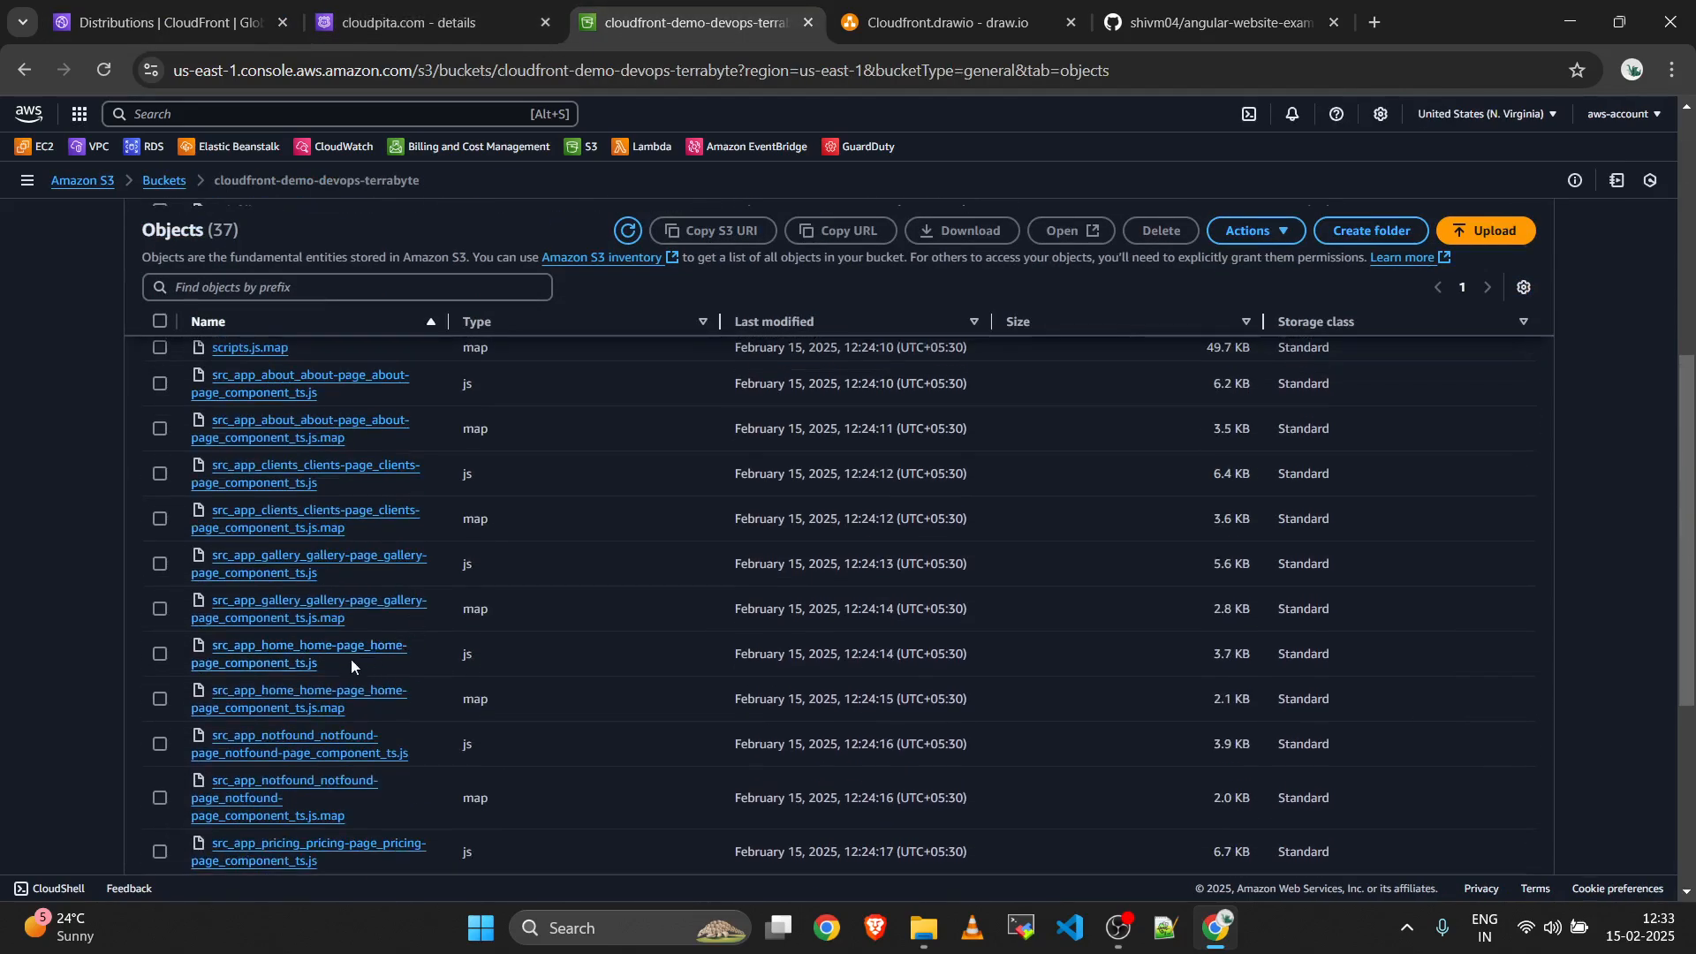
pyautogui.moveTo(351, 659); pyautogui.dragTo(144, 634)
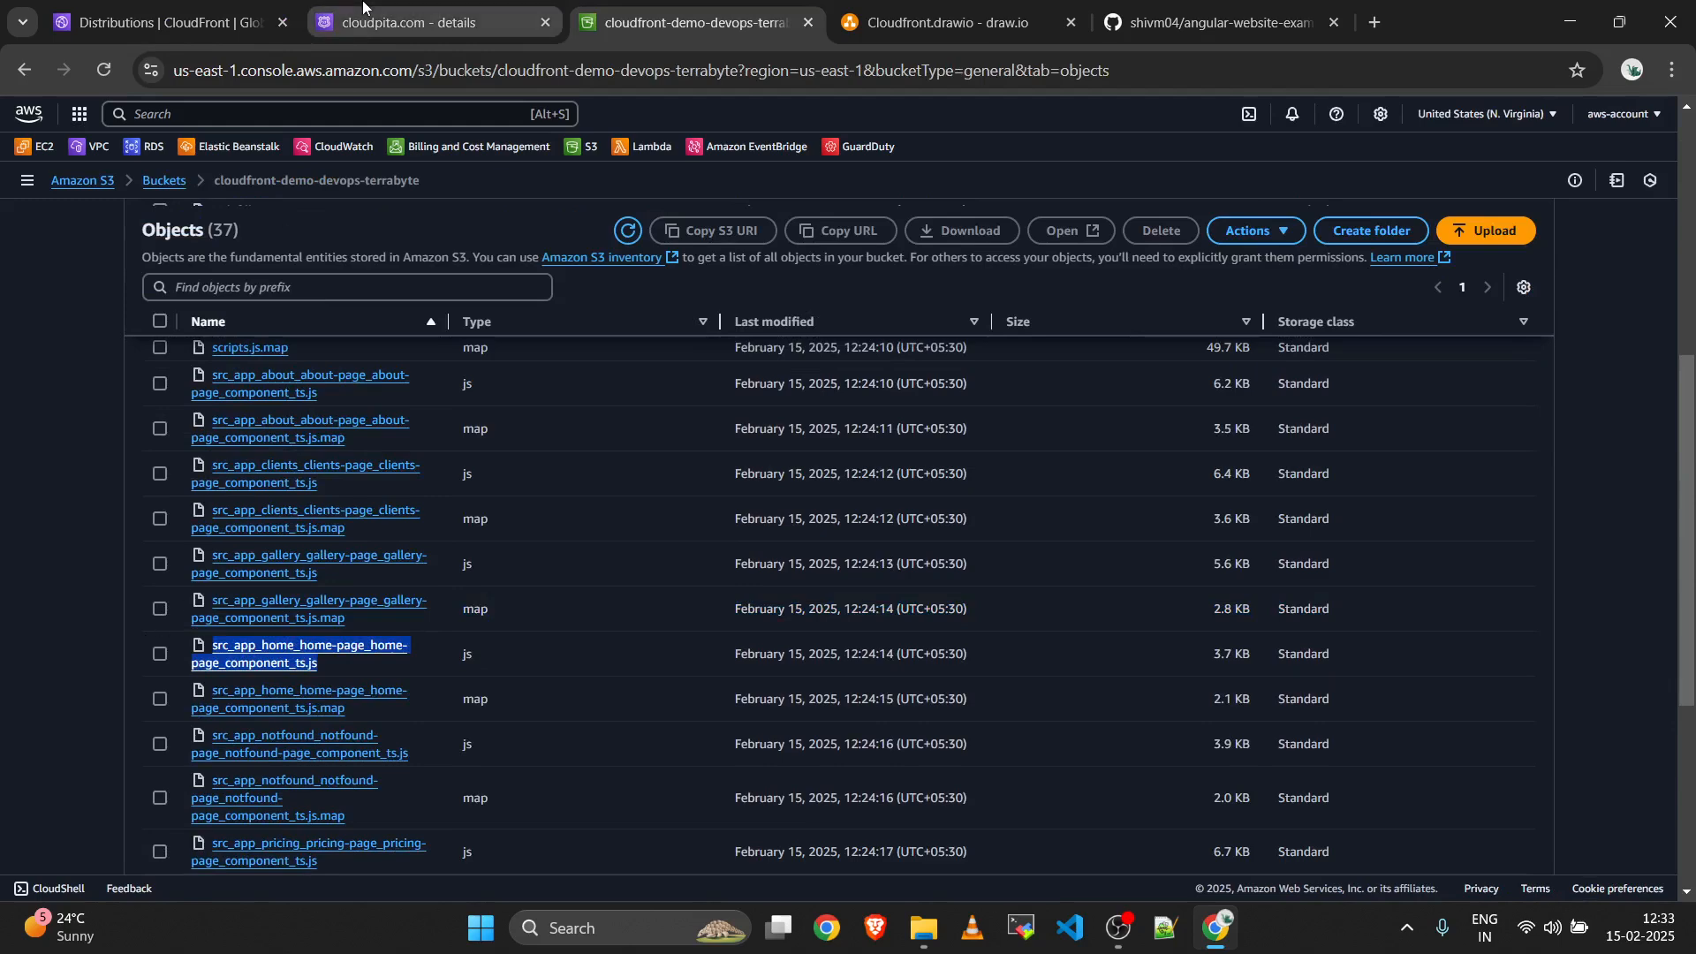
# Try a file-specific object path starting with /fil in the second CloudFront invalidation, and cancel creating it.
pyautogui.click(168, 22)
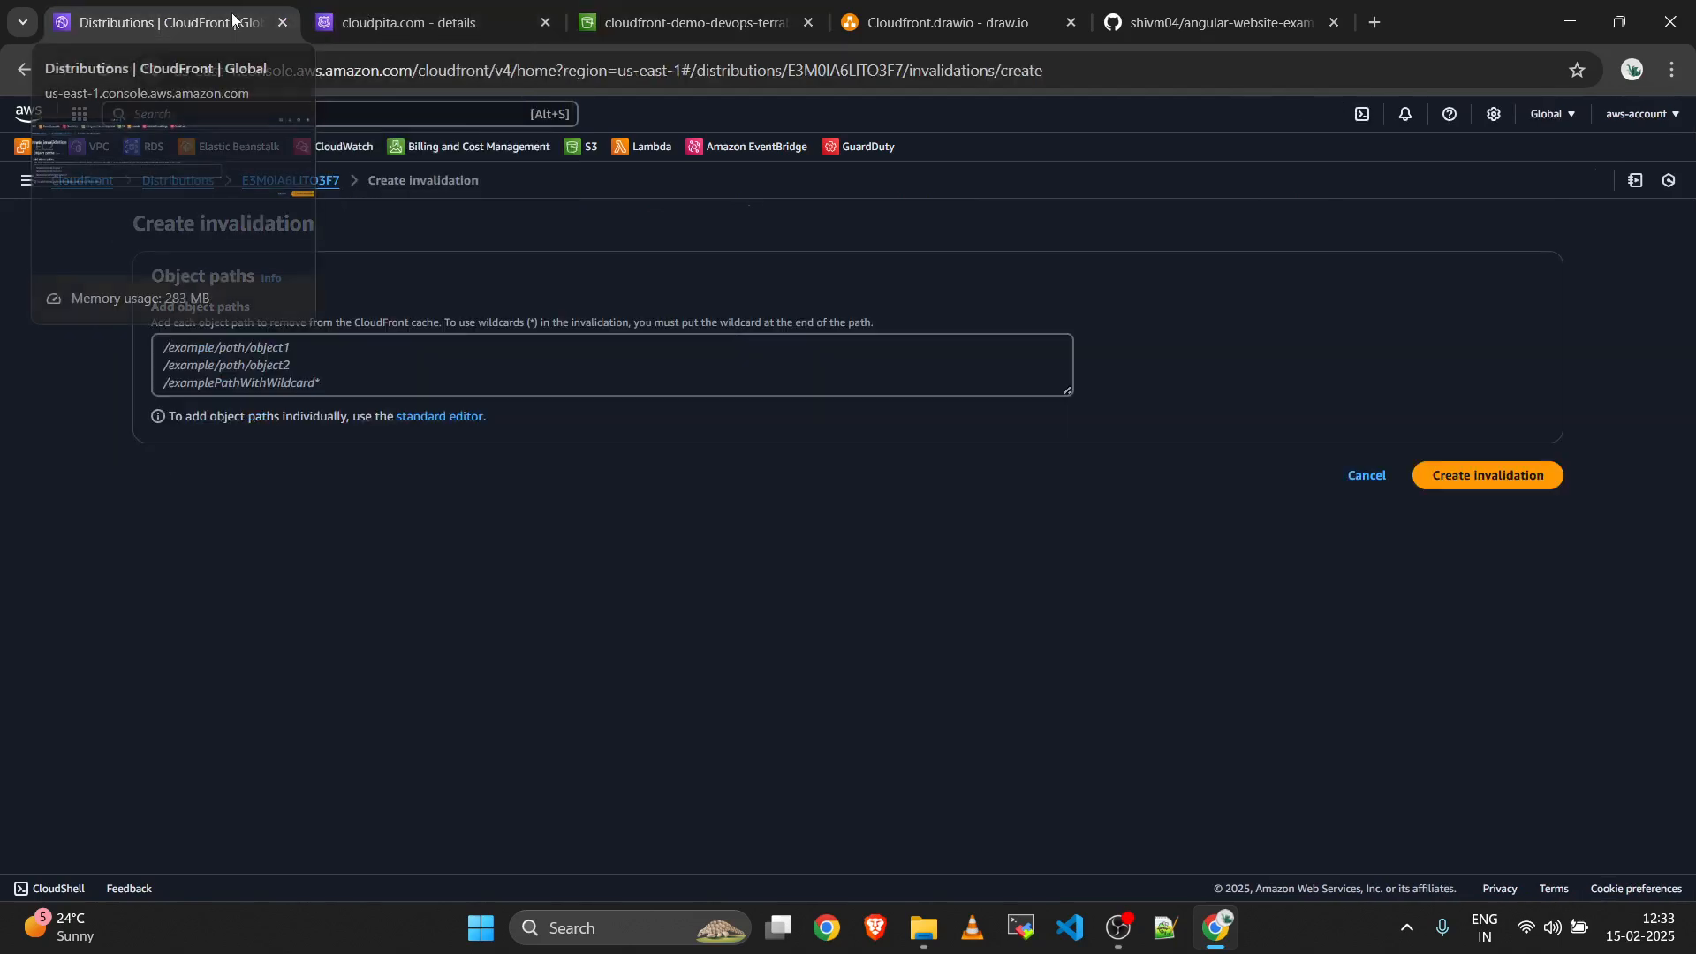
pyautogui.click(293, 377)
pyautogui.write('/')
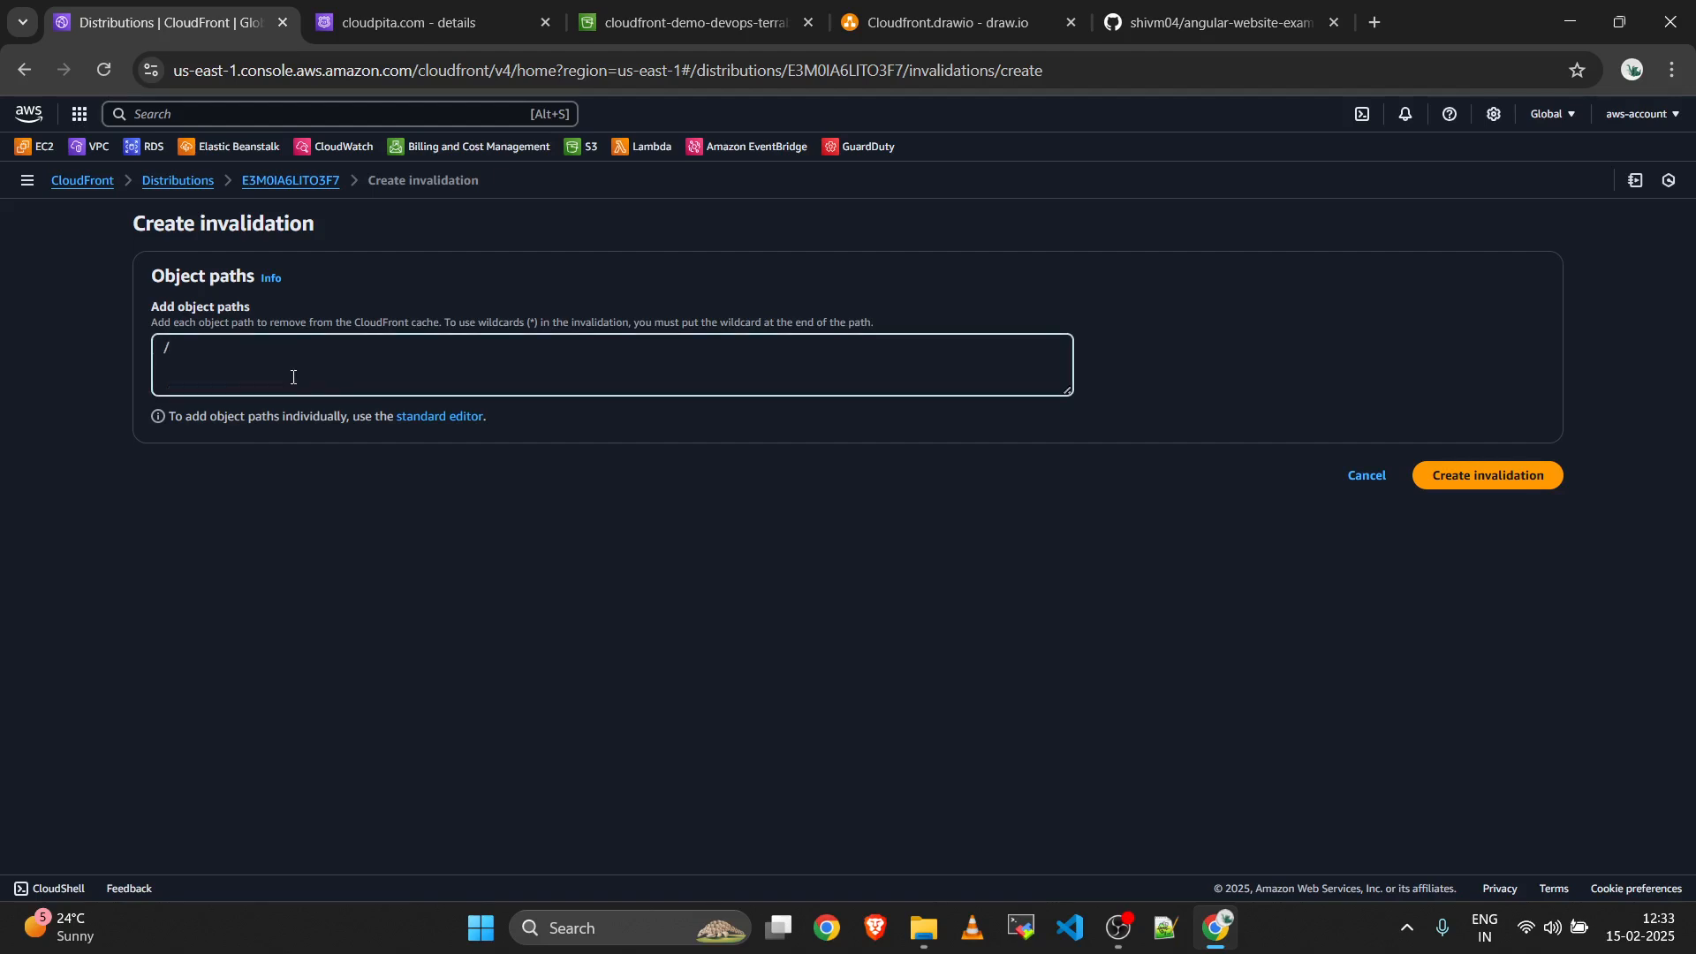
pyautogui.write('fil')
pyautogui.click(1366, 477)
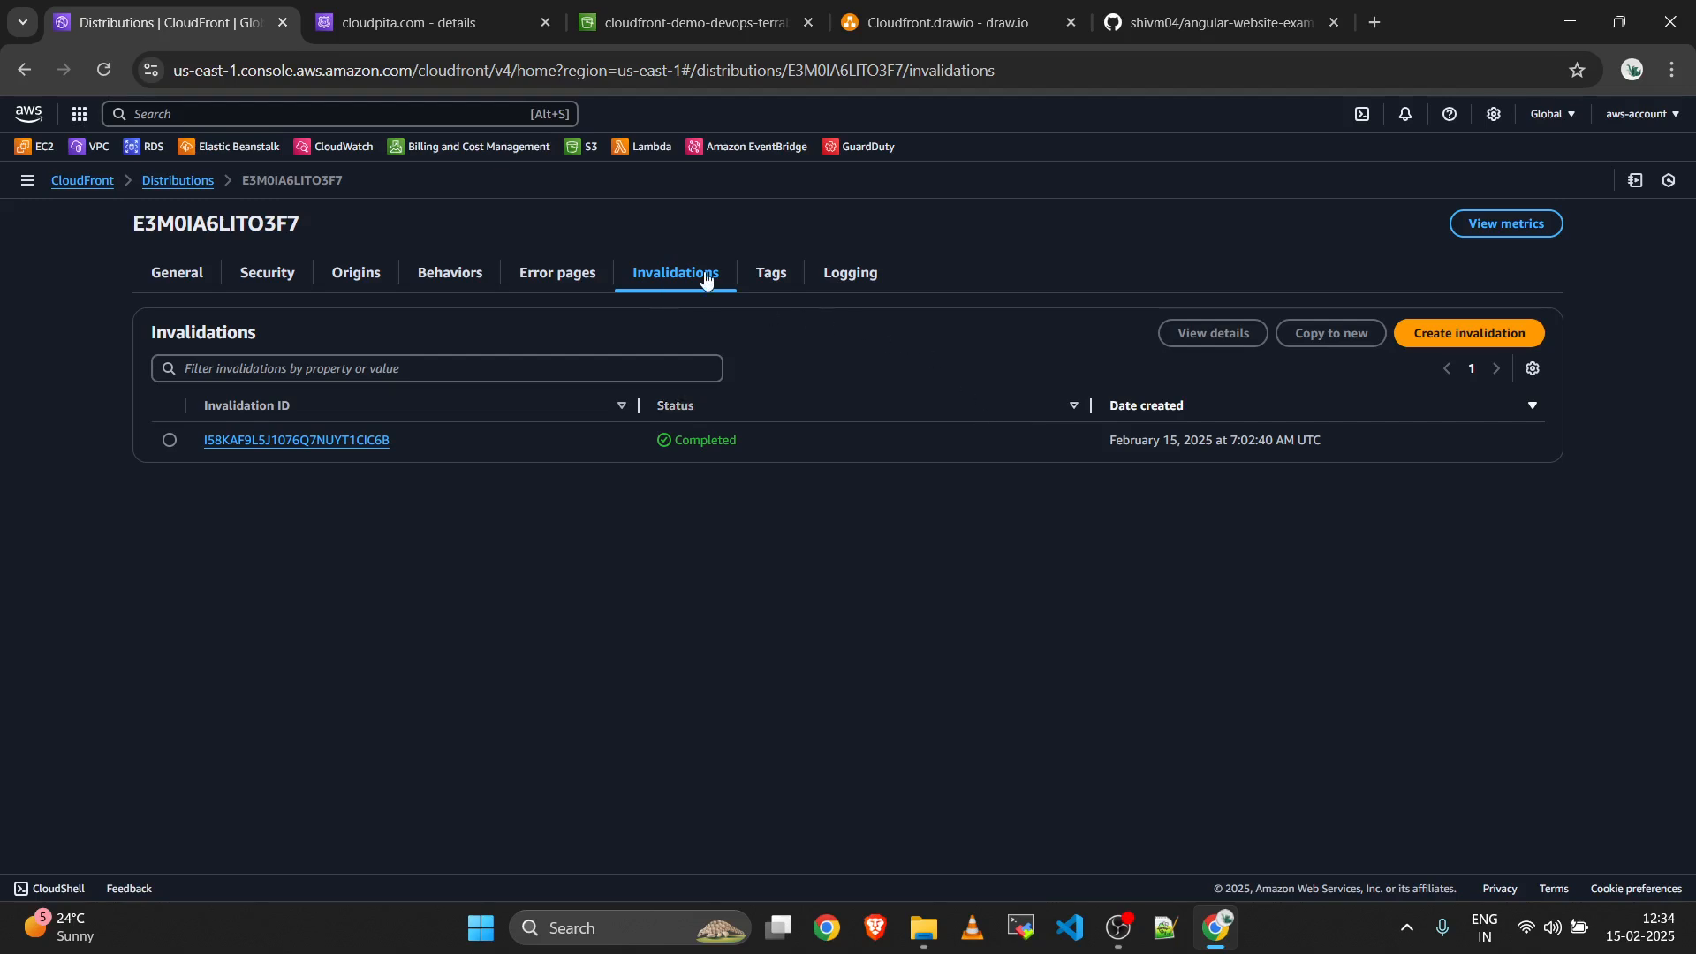
# View the distribution's tags and its logging settings.
pyautogui.click(791, 278)
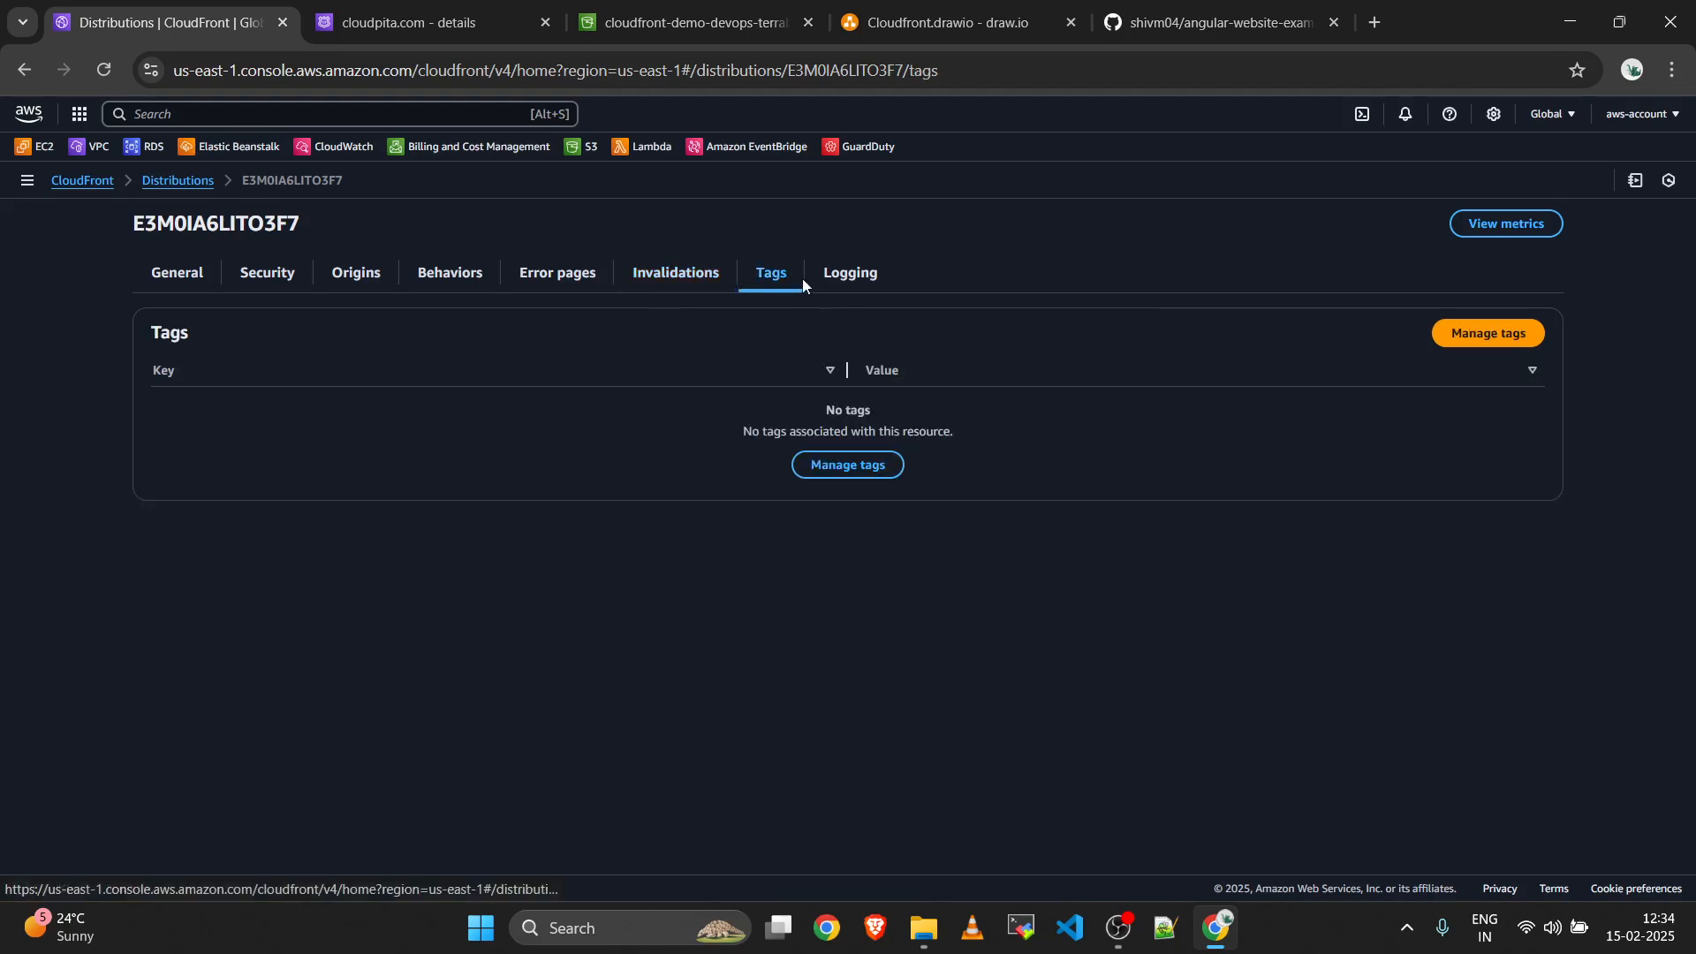
pyautogui.click(862, 289)
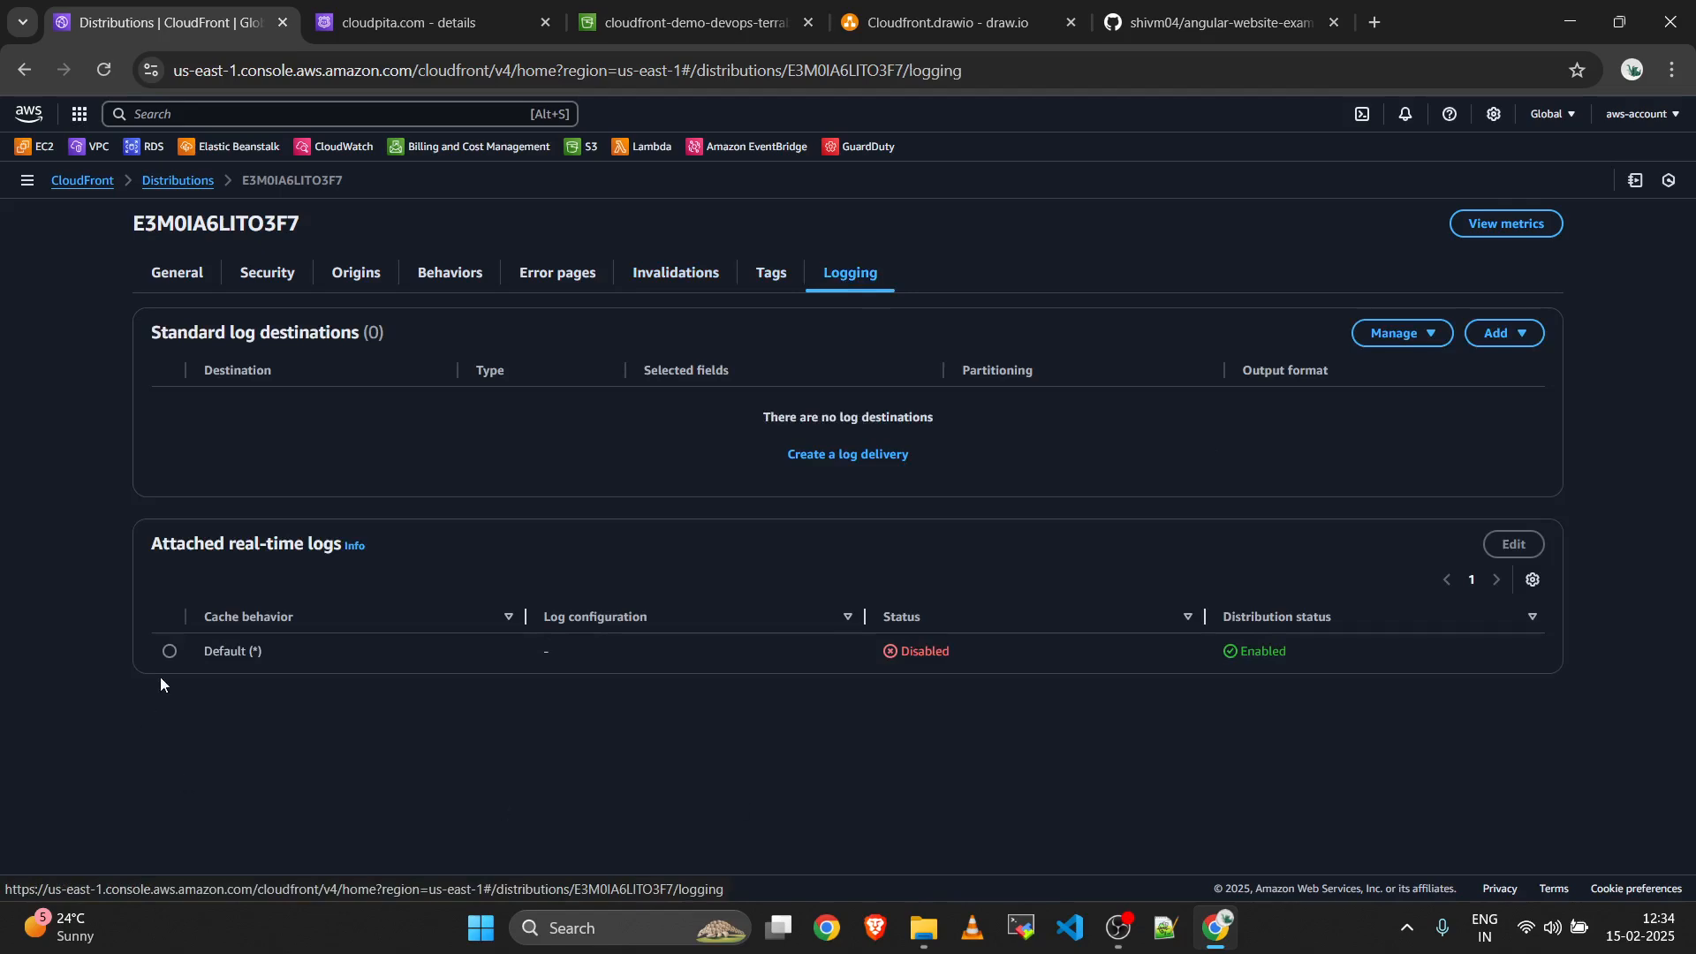